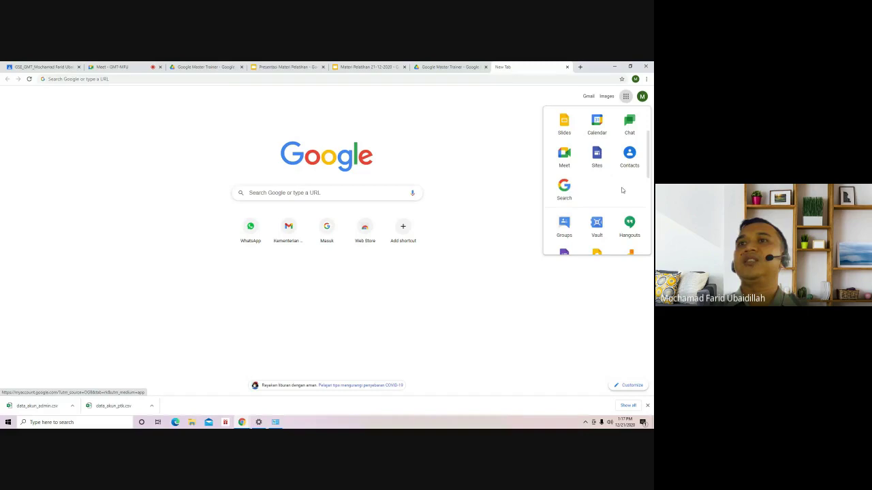
Open the Google Admin console from the Google apps panel.
scroll(625, 188, "down", 3)
scroll(621, 190, "down", 1)
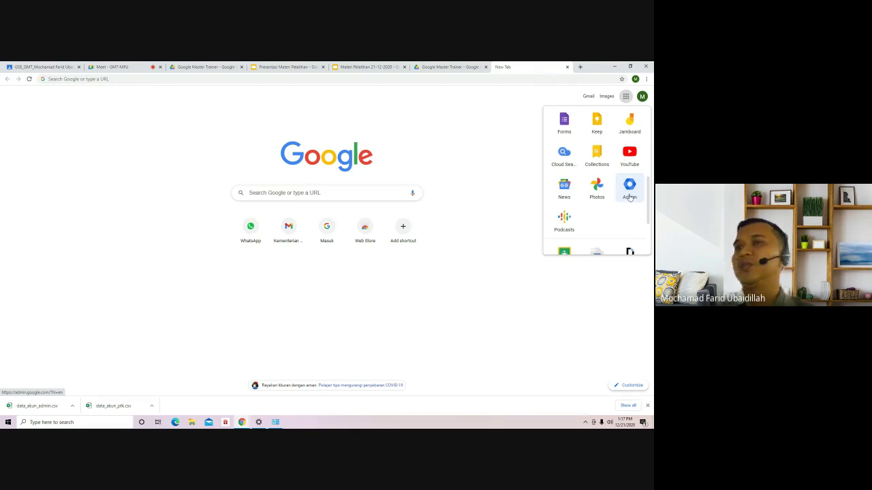
left_click(631, 195)
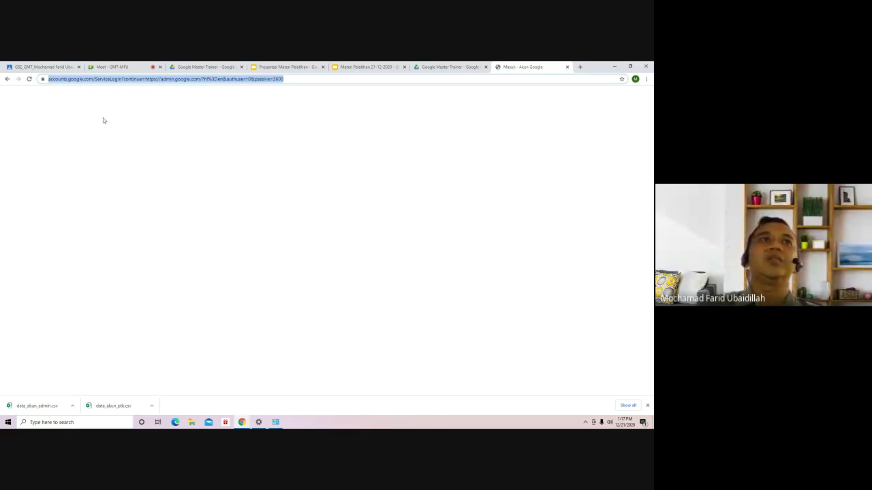
Reload the sign-in page and sign in to Admin with the admin account's password.
left_click(28, 80)
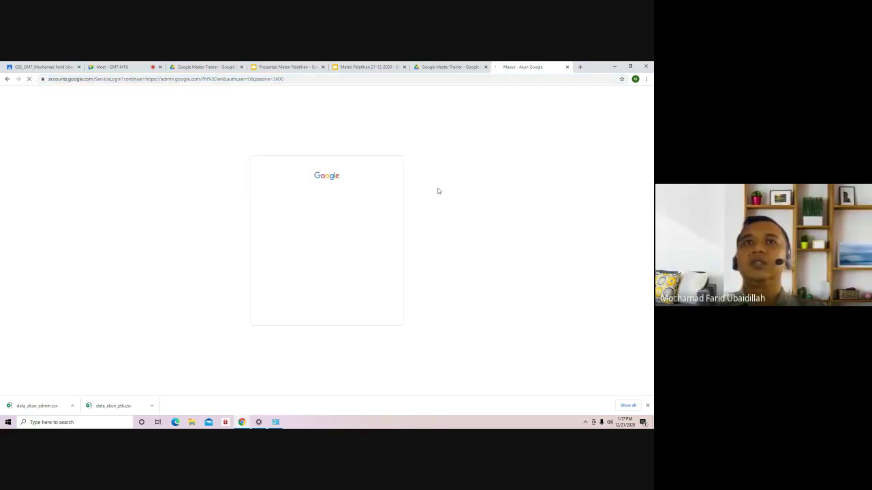
left_click(361, 256)
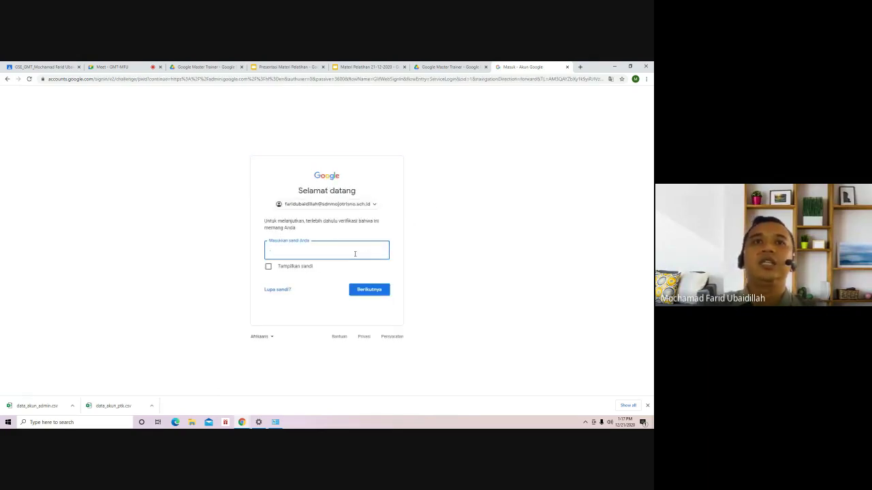
type("*****")
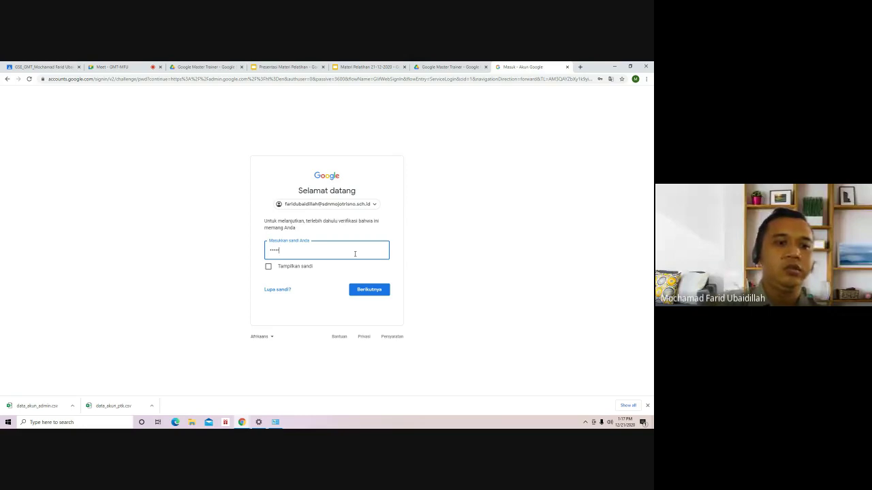
type("**")
key("Return")
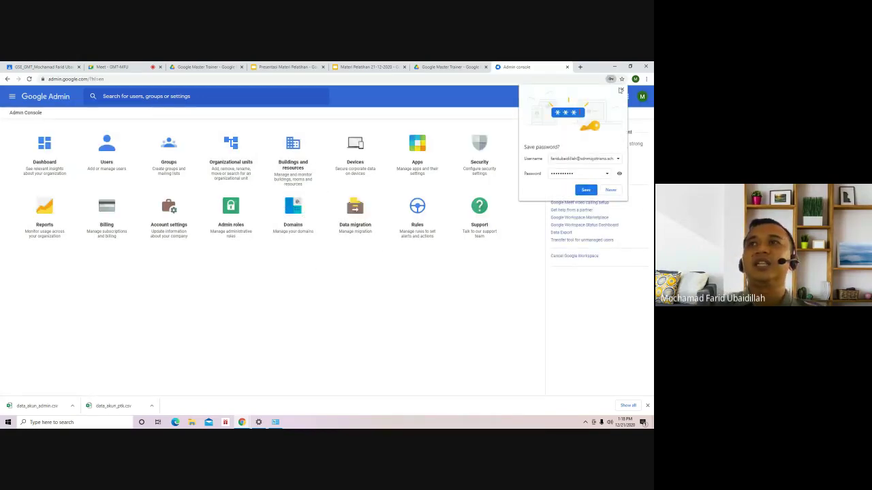
Dismiss the save-password offer and glance at the signed-in account's options.
left_click(622, 90)
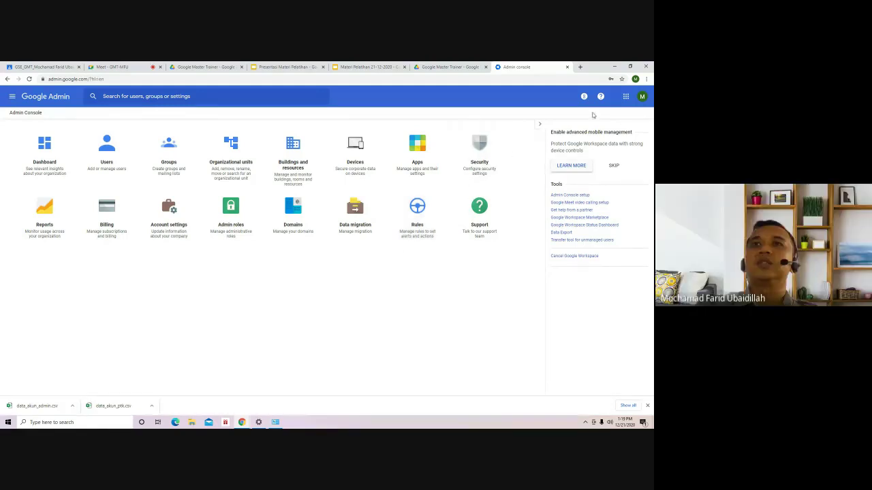
left_click(641, 99)
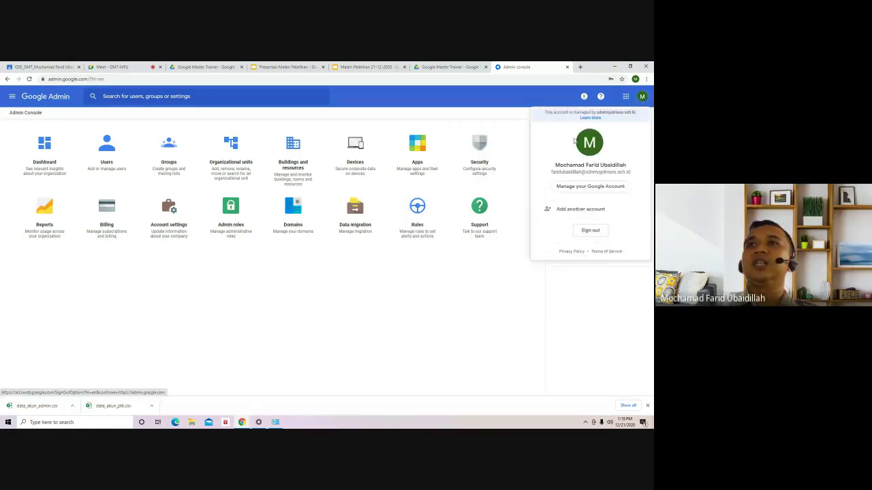
left_click(510, 196)
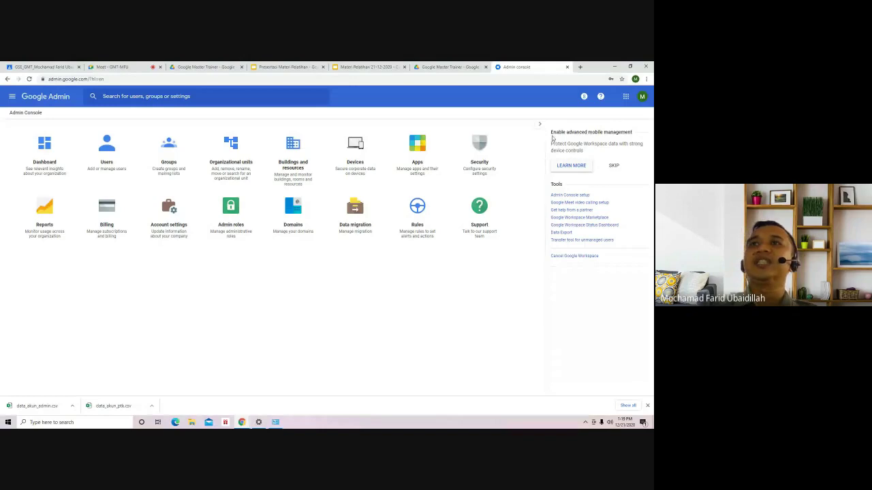
Begin adding another account with a partial username, then open data_akun_admin.csv in Excel.
left_click(641, 97)
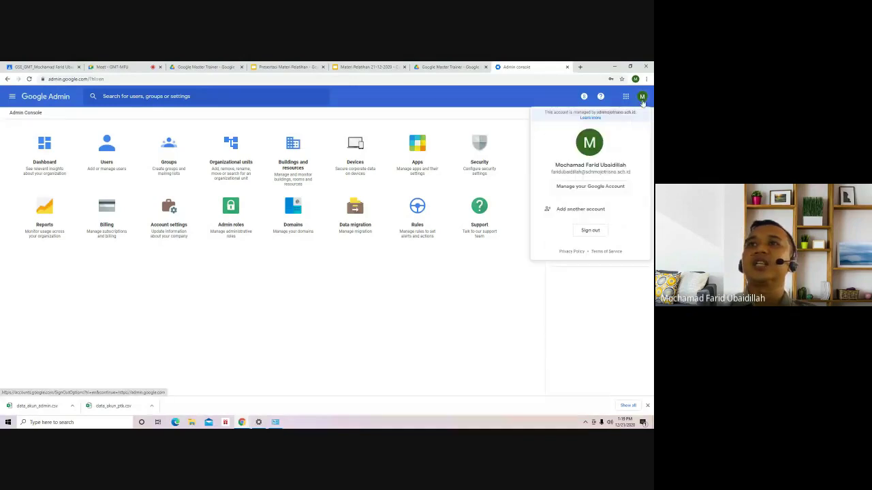
left_click(586, 212)
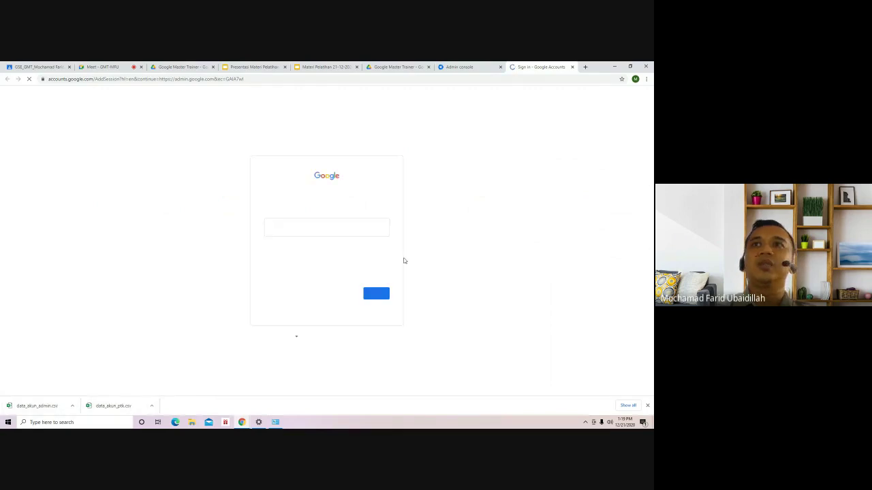
left_click(336, 227)
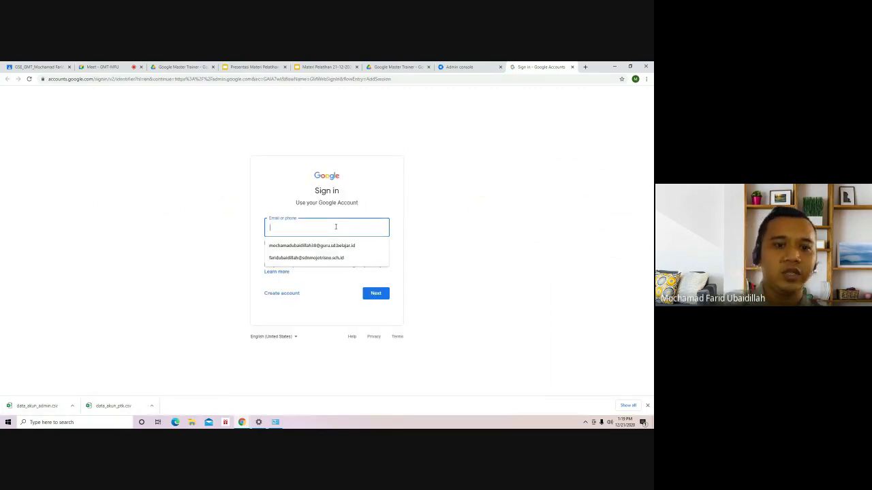
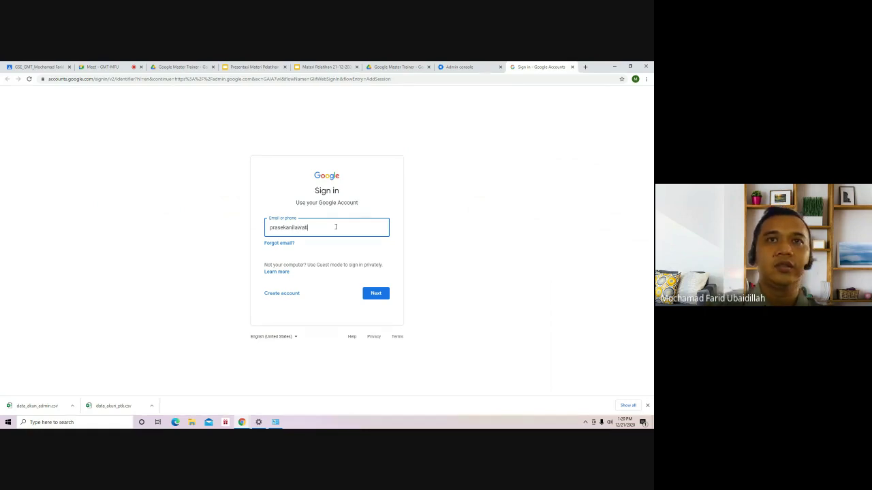
left_click(36, 407)
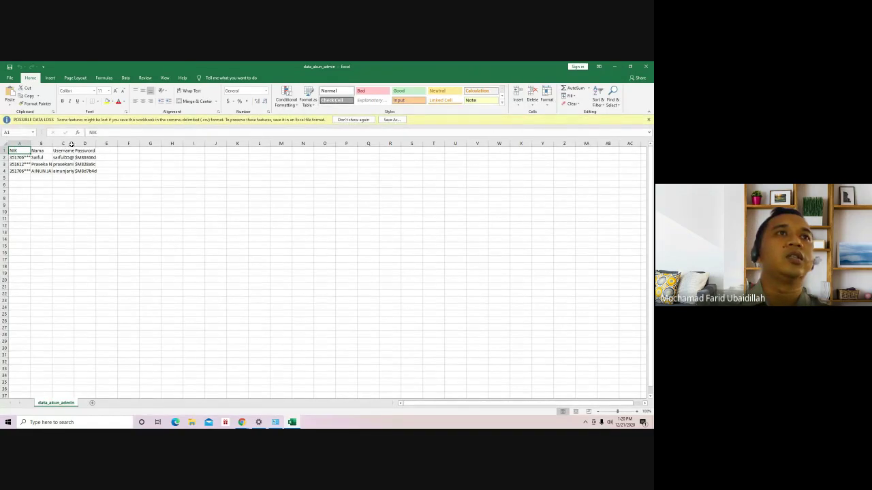
Widen Excel's Username column, read the second admin's username in C3, and minimize Excel.
left_click_drag(73, 144, 135, 144)
left_click(126, 164)
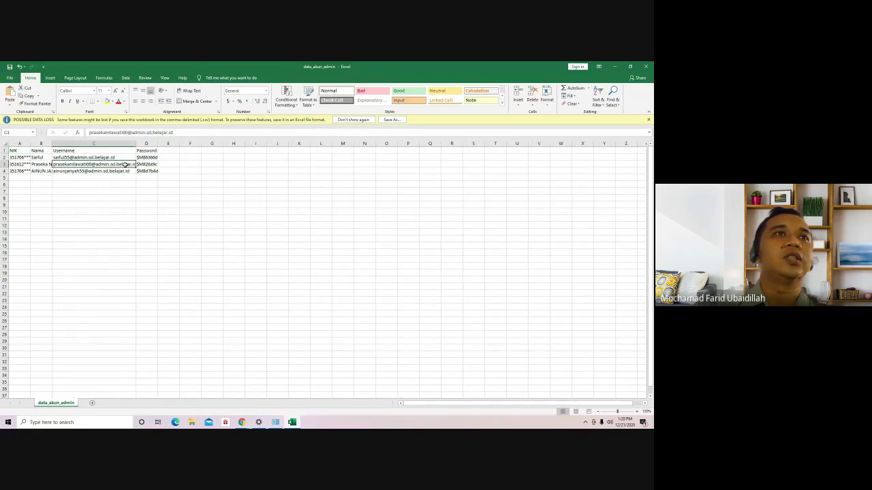
left_click(614, 66)
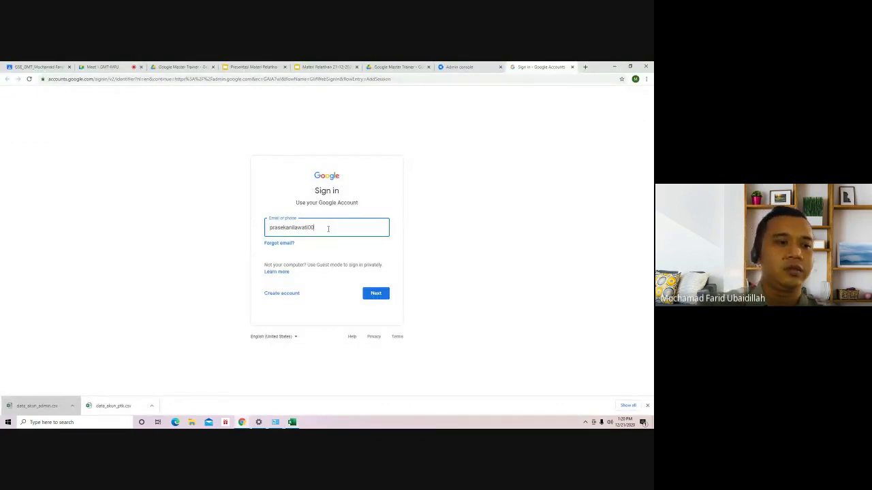
Complete the second admin's username and sign in with its password.
type("@admin")
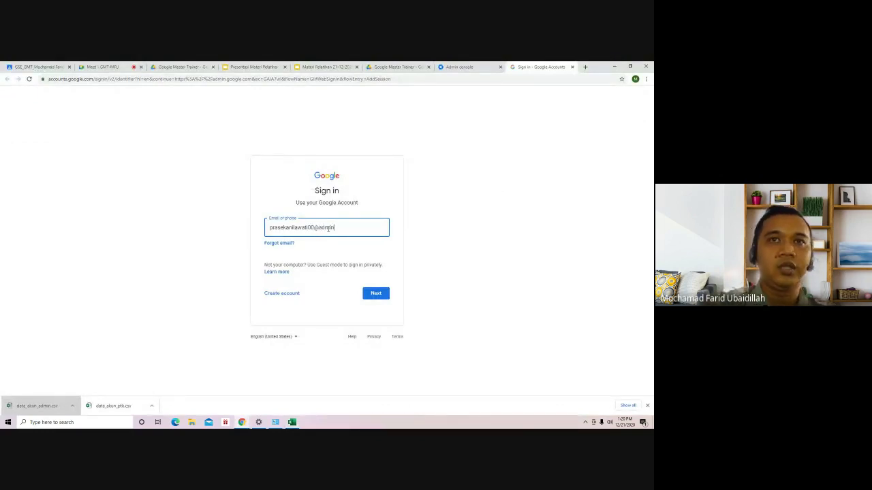
type(".sd.belajar.id")
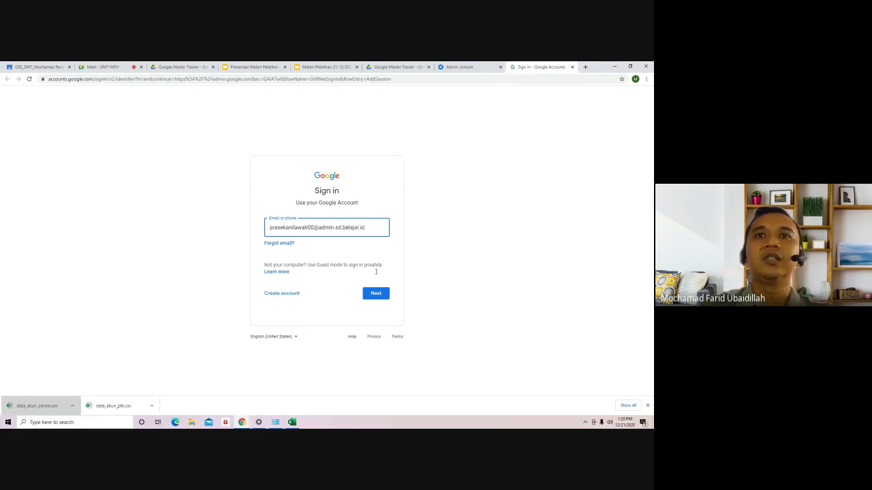
left_click(376, 295)
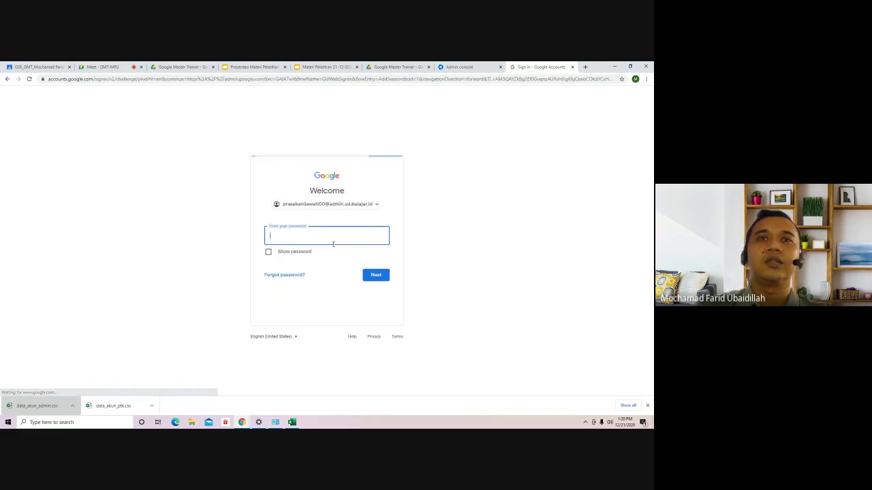
type("***")
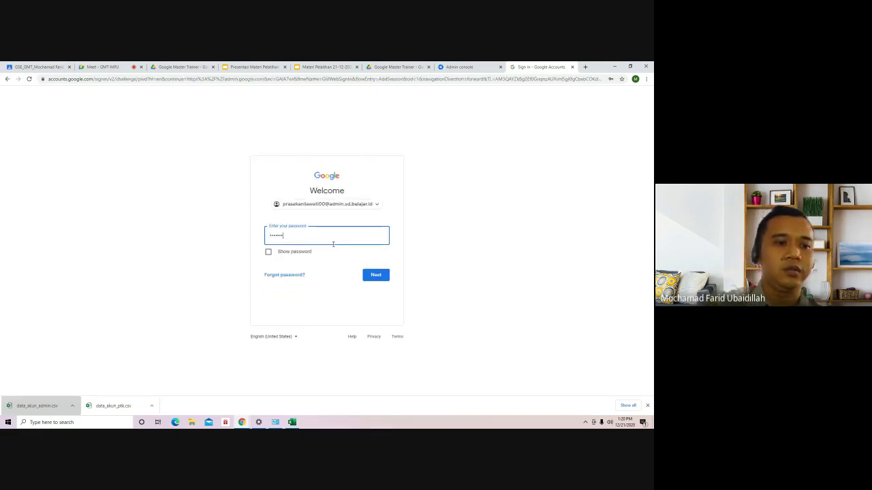
type("*")
key("Return")
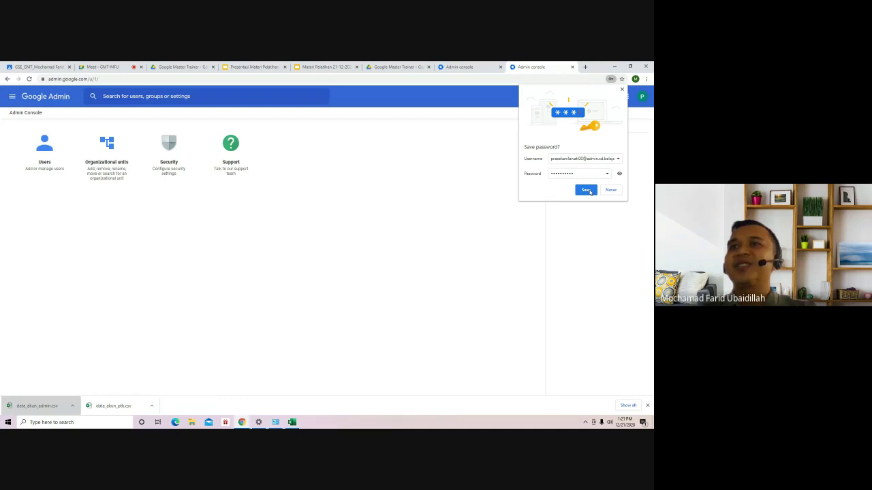
Dismiss the save-password offer and briefly open the Admin navigation drawer.
left_click(621, 90)
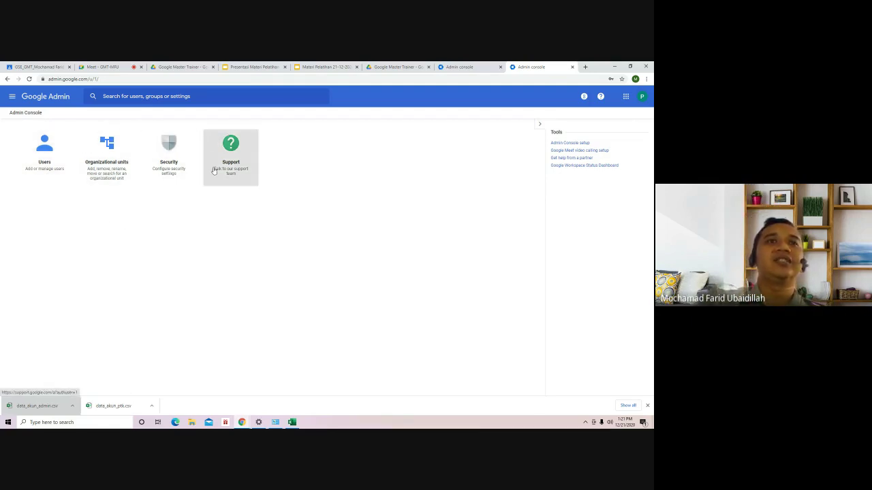
left_click(12, 97)
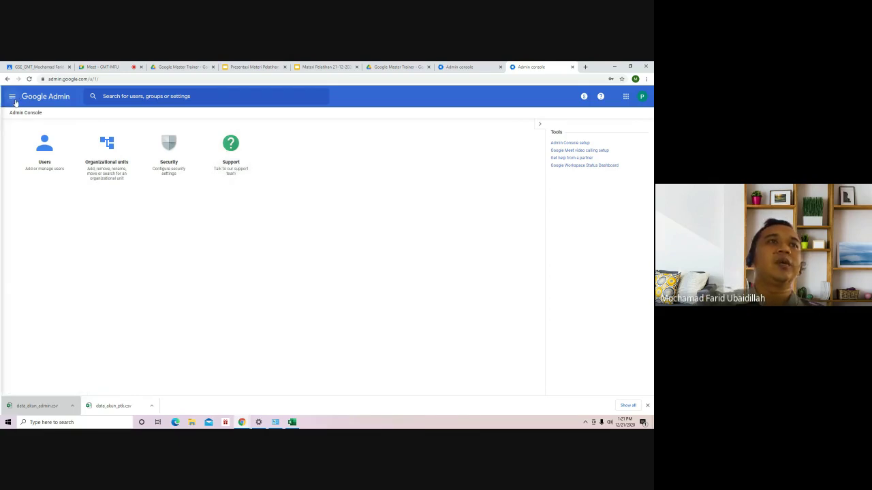
left_click(15, 101)
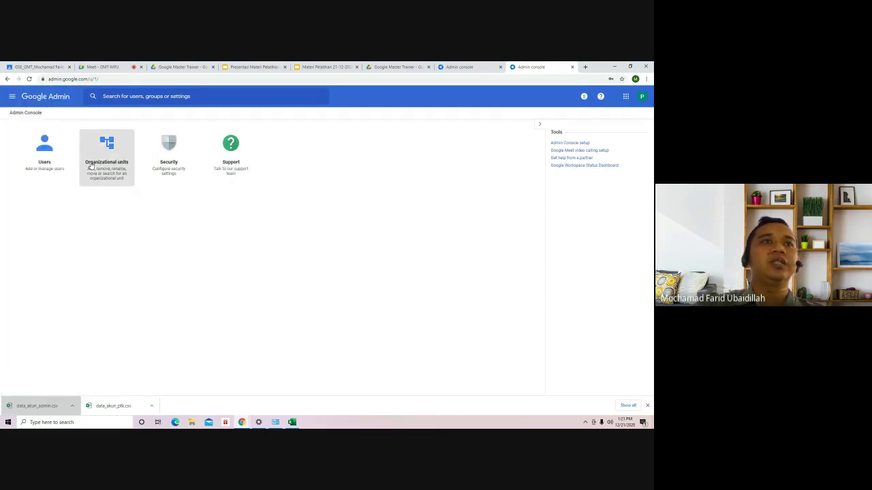
Go to Directory > Users to list accounts from all organizational units.
left_click(14, 100)
mouse_move(53, 144)
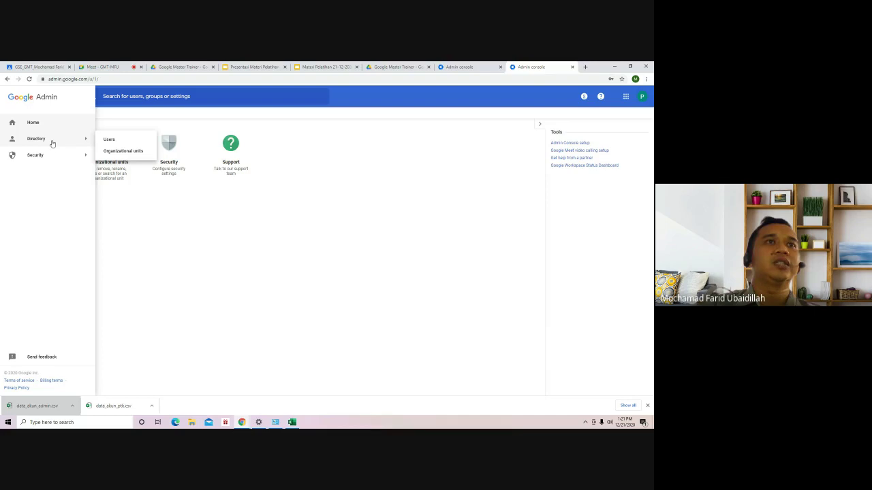
left_click(109, 140)
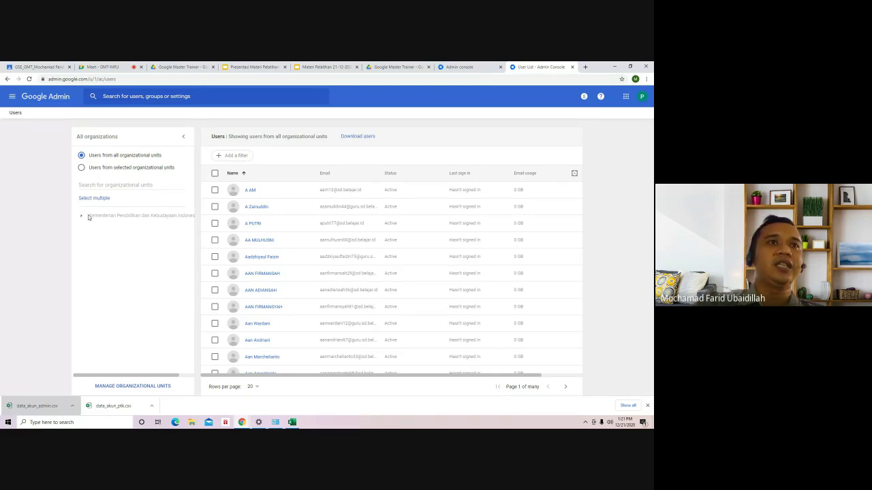
Select 3517_Kab_Jombang under Wilayah > 35_Jawa_Timur and browse its users.
left_click(90, 229)
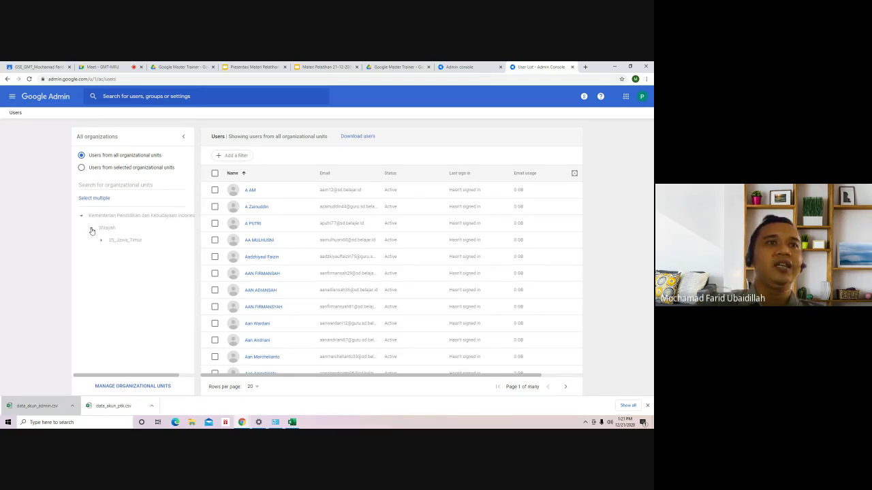
left_click(102, 242)
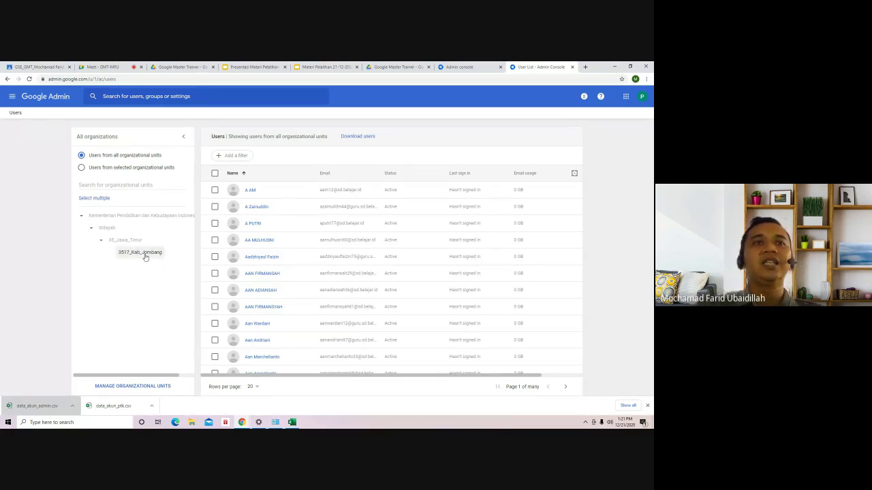
left_click(145, 252)
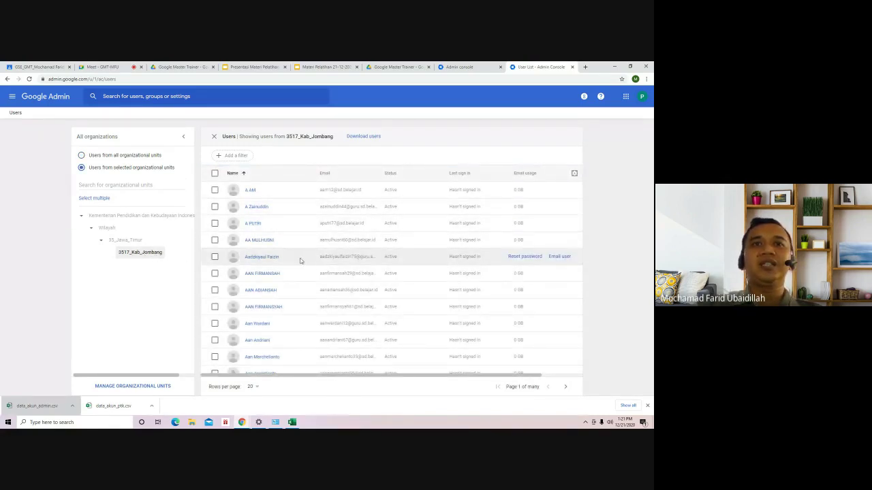
scroll(324, 280, "down", 2)
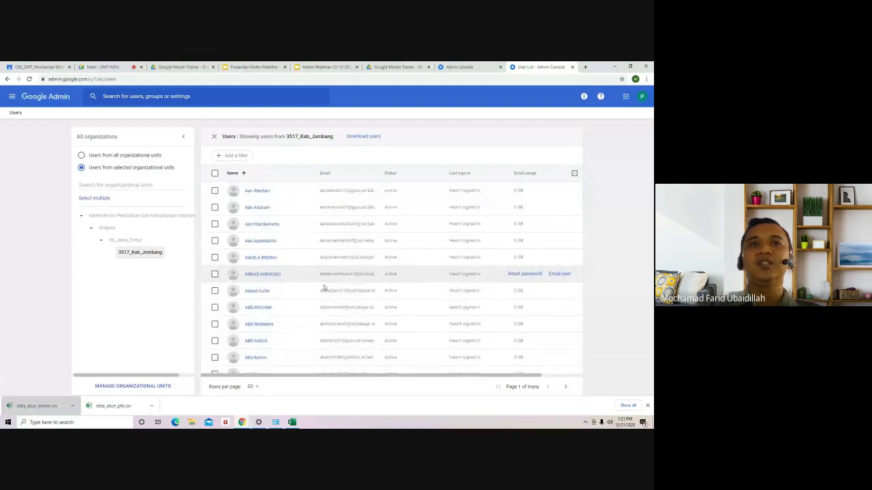
scroll(323, 285, "down", 3)
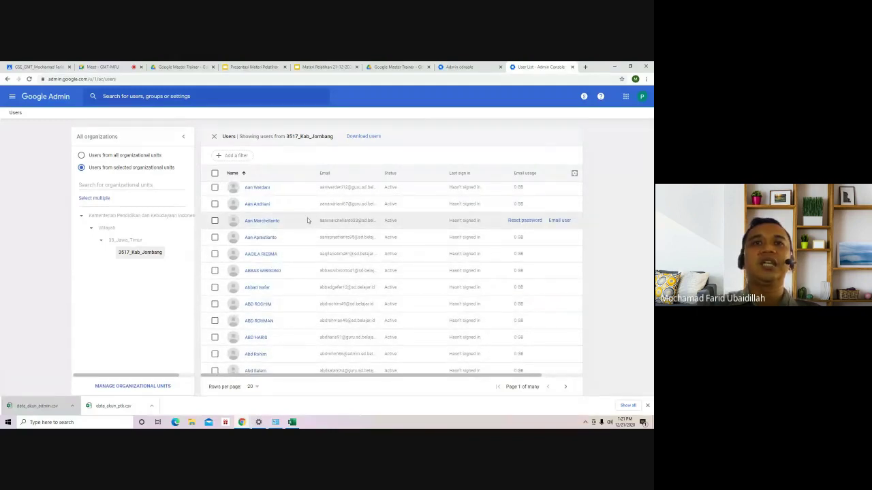
scroll(304, 252, "down", 1)
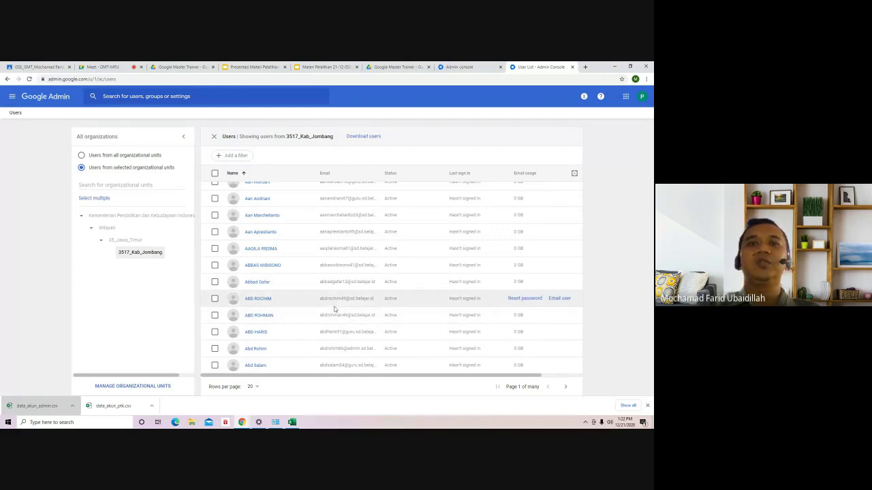
scroll(326, 300, "up", 5)
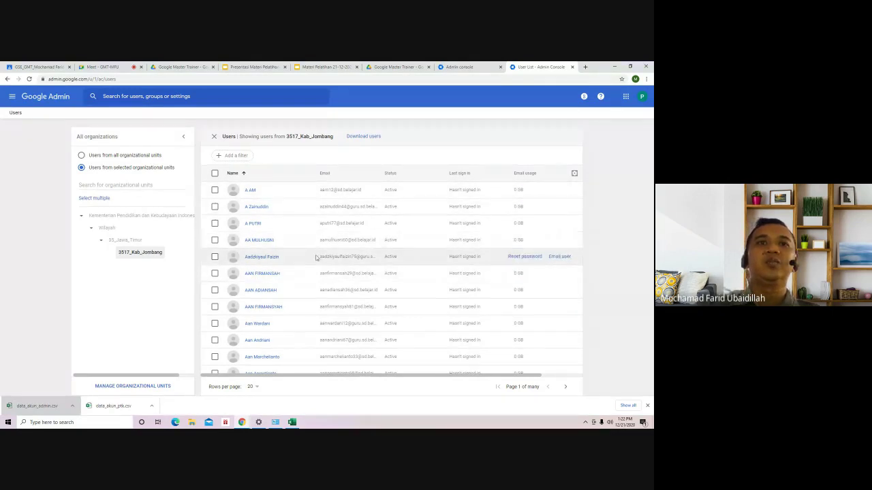
scroll(305, 276, "down", 3)
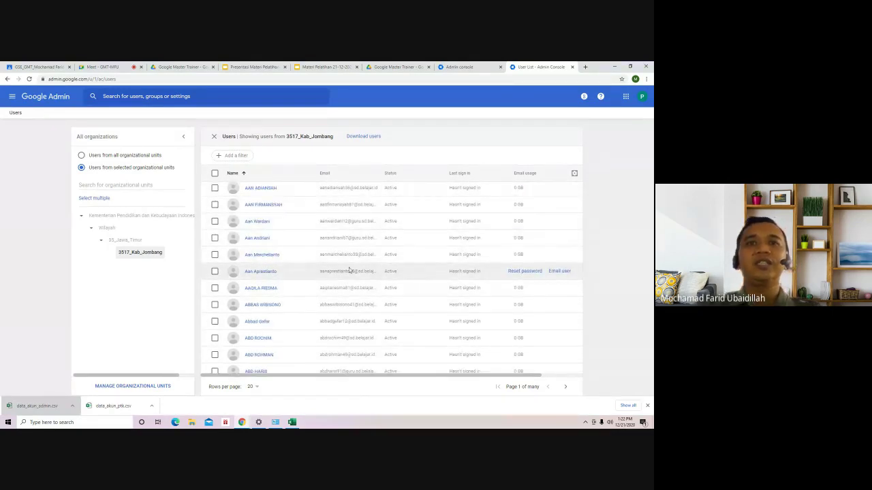
scroll(314, 240, "up", 3)
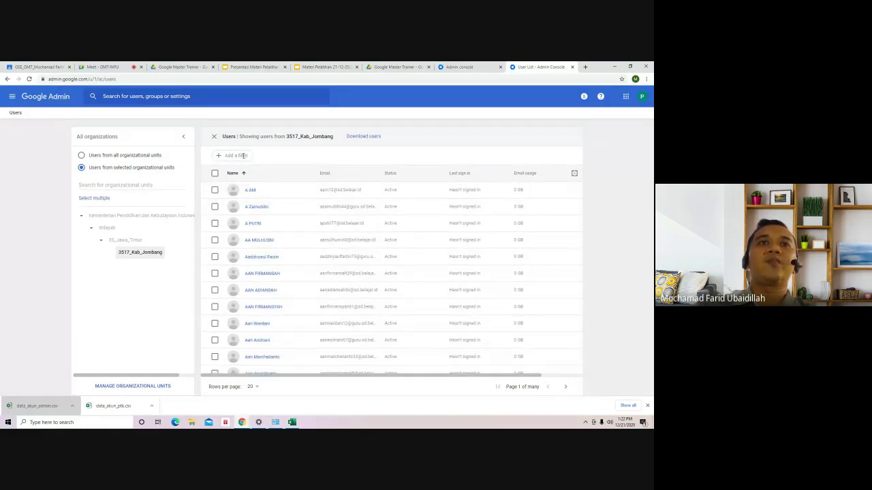
Add a Cost center filter matching 20503121 to the user list.
left_click(243, 156)
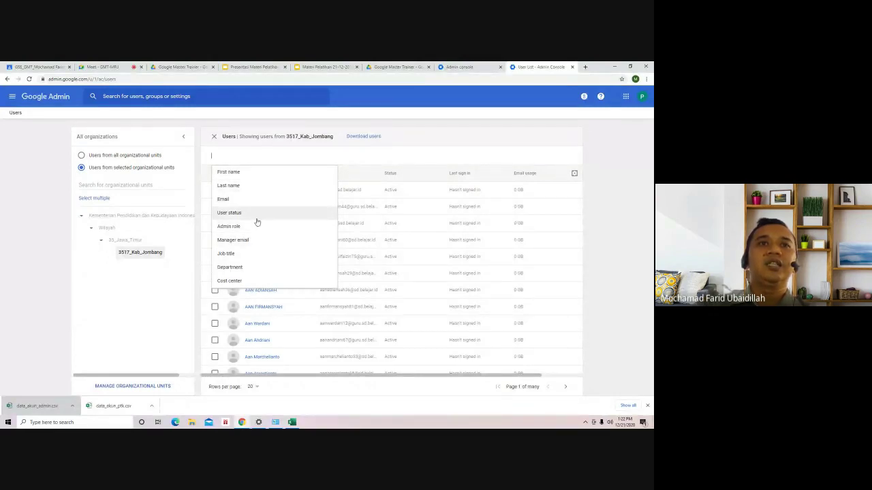
left_click(246, 281)
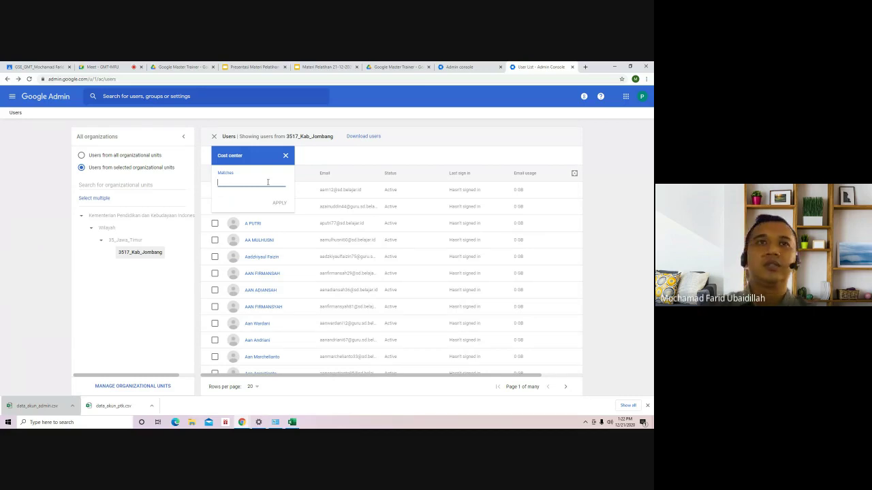
type("2050")
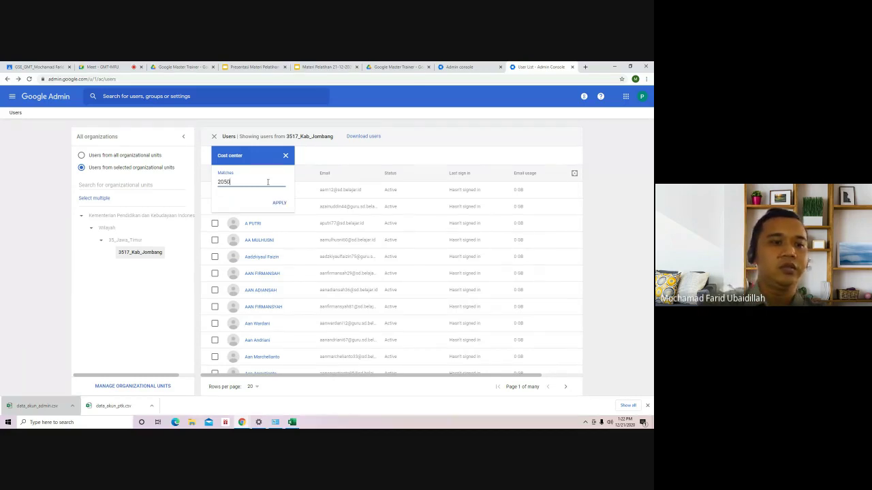
type("3121")
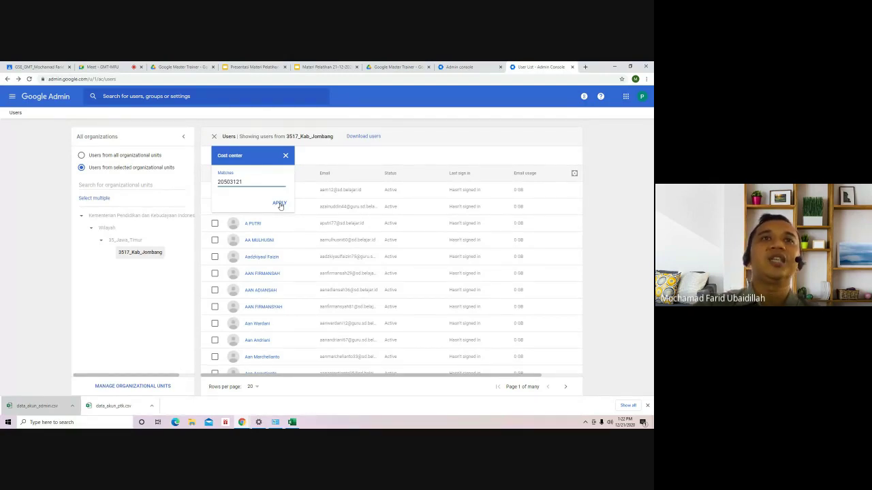
left_click(279, 204)
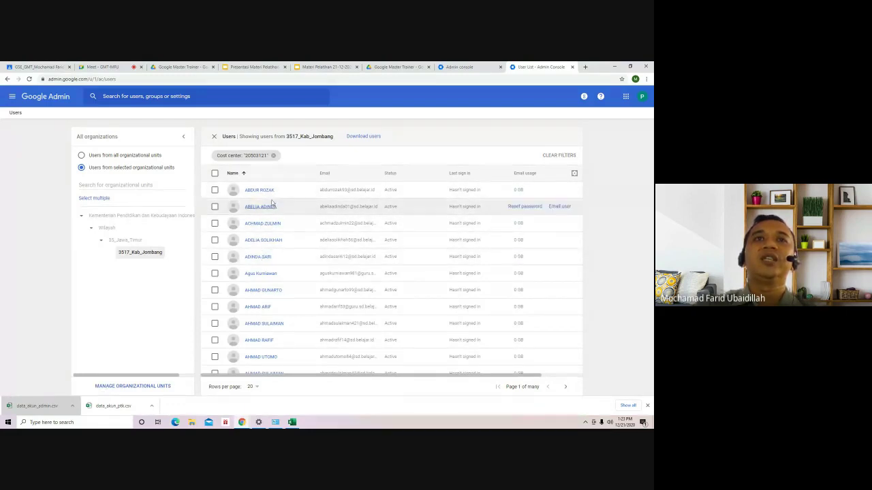
Review the cost center 20503121 users in 3517_Kab_Jombang and move to the second page.
scroll(276, 248, "down", 1)
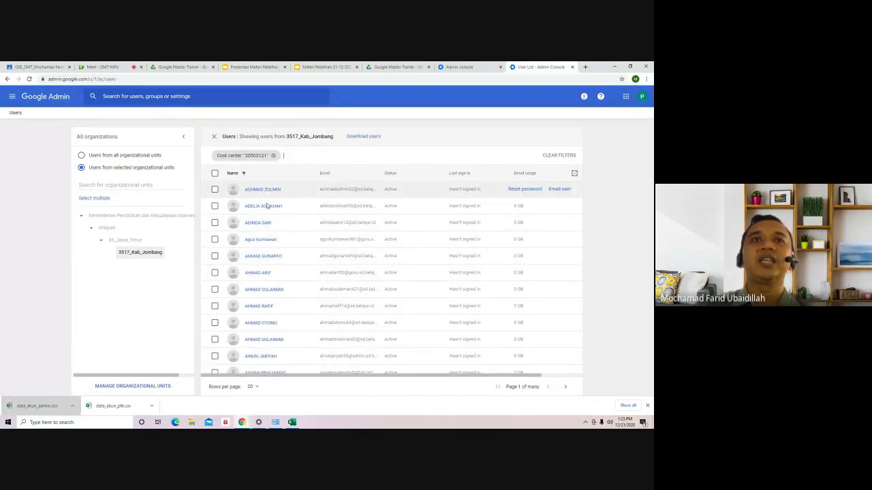
scroll(252, 235, "down", 3)
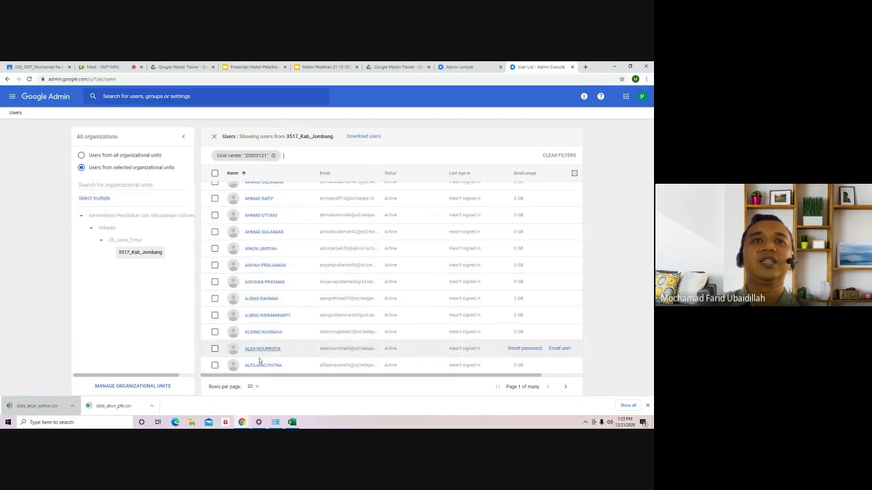
scroll(272, 205, "up", 4)
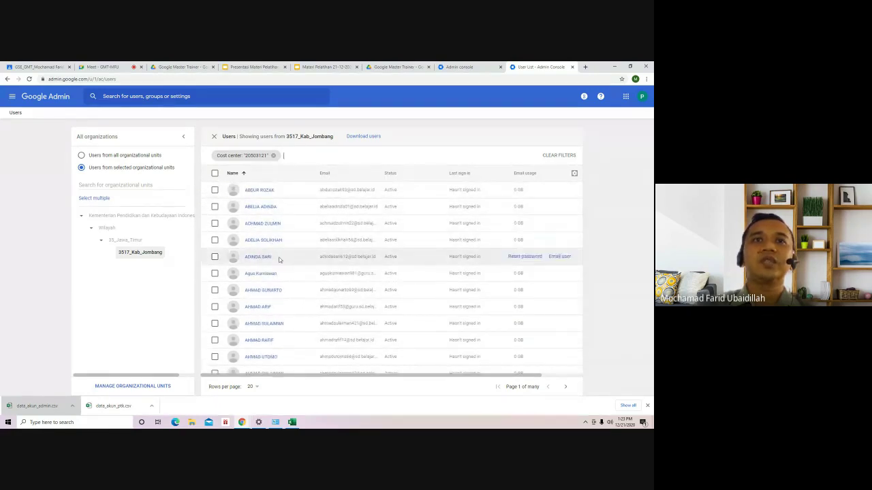
left_click(565, 386)
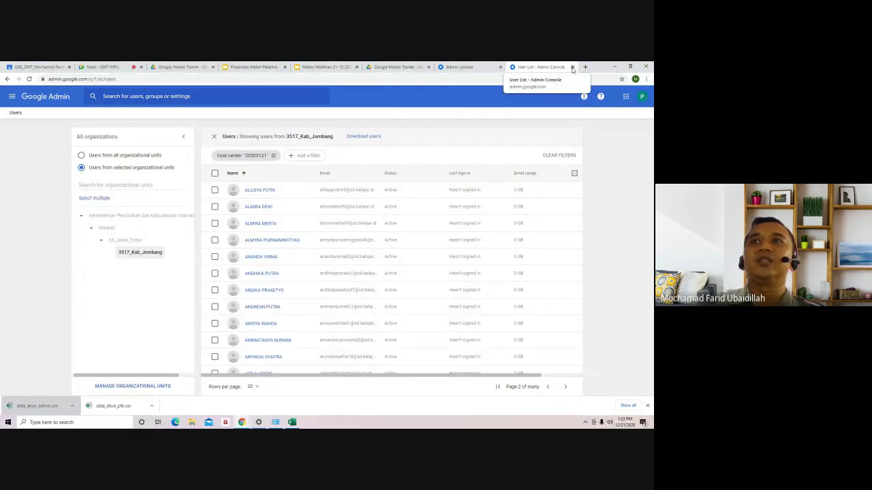
Close the User List and Admin console tabs and return to the Materi Pelatihan 21-12-2020 slides.
left_click(572, 67)
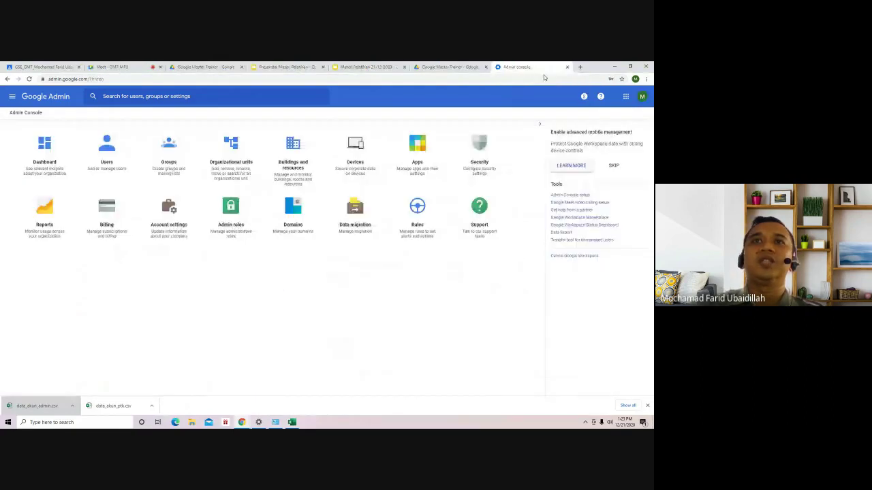
left_click(567, 67)
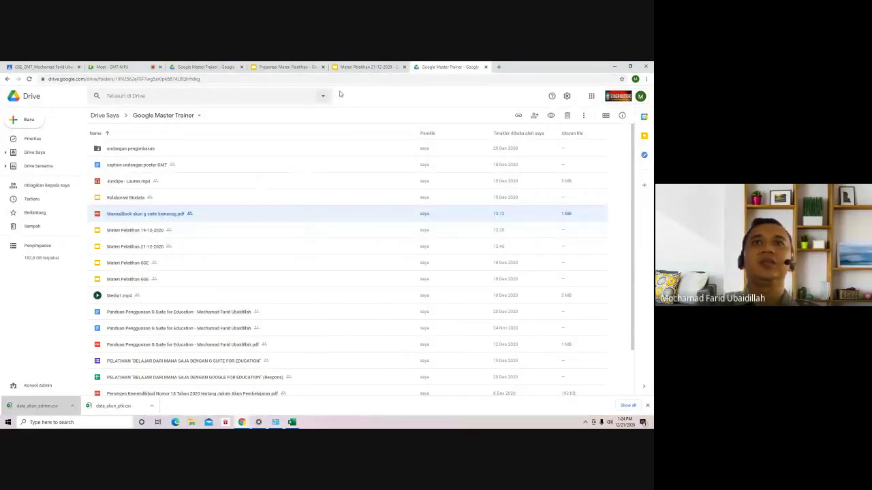
left_click(368, 67)
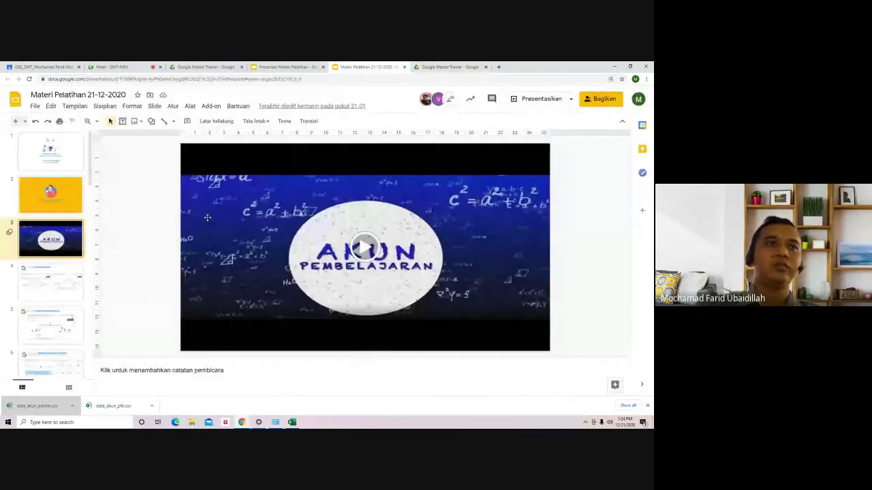
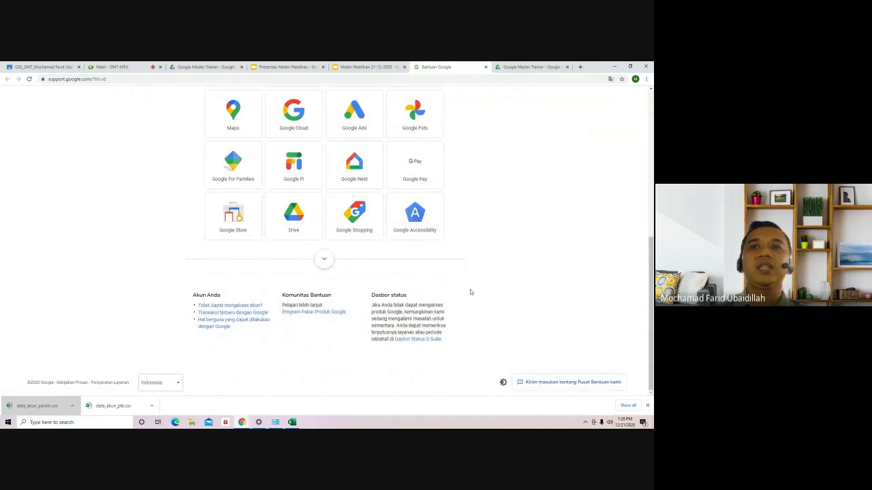
Search the Help Center for 'cari menyimpan di drive'.
scroll(477, 288, "up", 3)
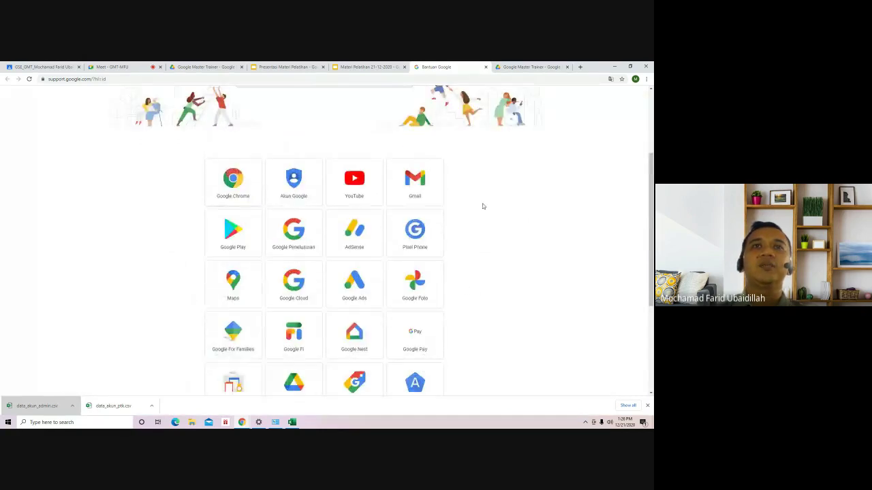
scroll(480, 204, "up", 2)
scroll(236, 322, "down", 2)
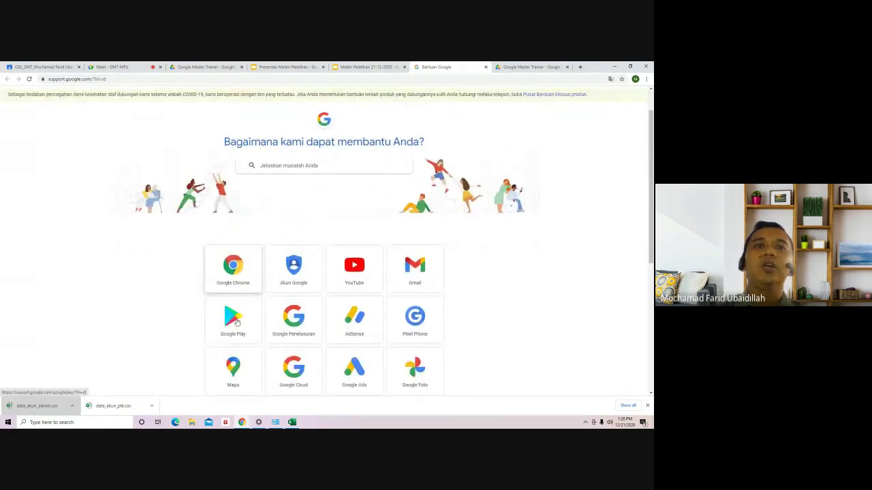
scroll(313, 302, "down", 1)
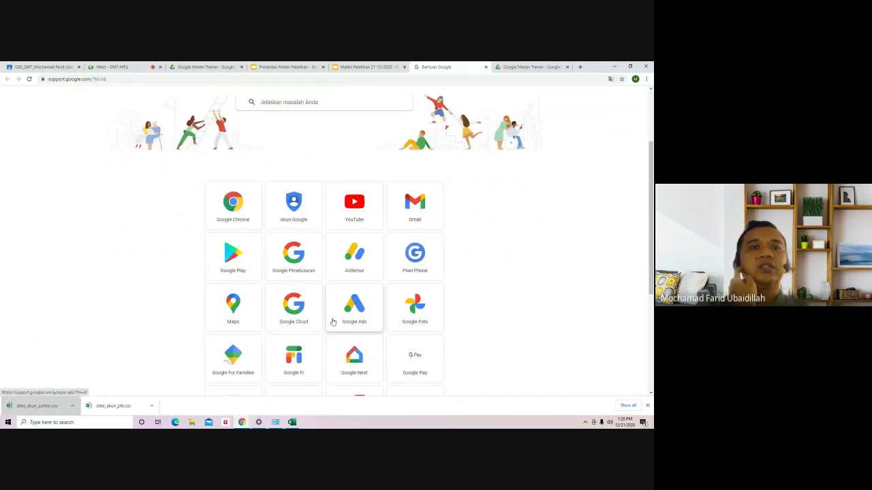
scroll(327, 320, "down", 2)
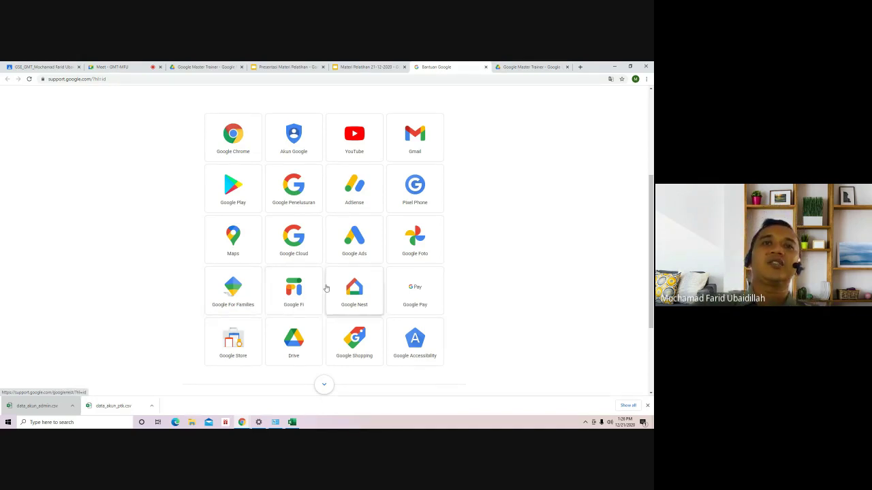
scroll(325, 288, "up", 3)
scroll(325, 288, "down", 1)
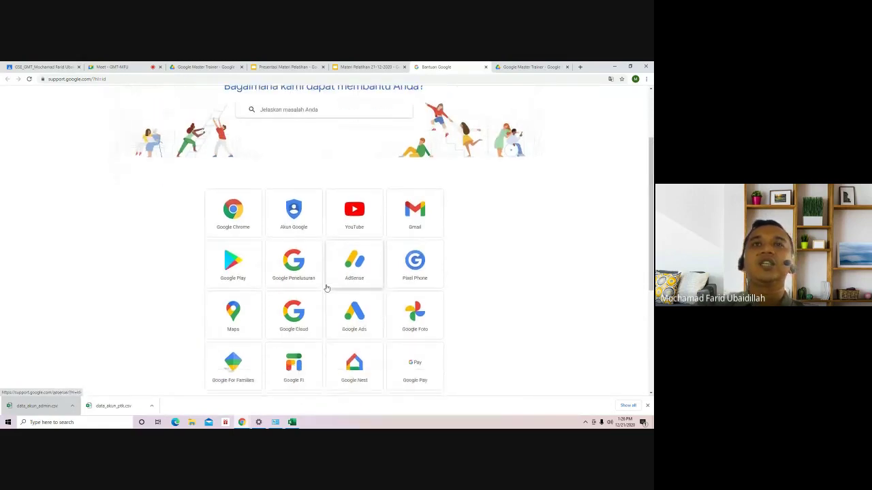
scroll(326, 288, "down", 1)
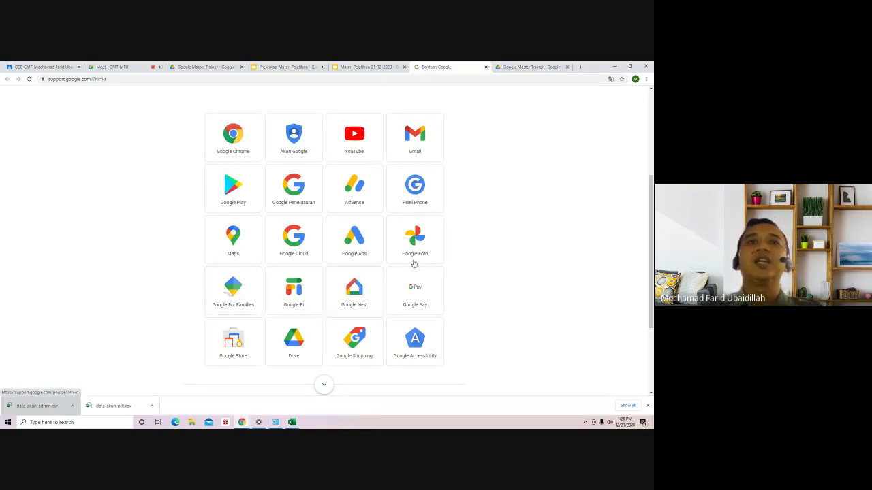
scroll(357, 284, "up", 2)
scroll(344, 283, "up", 2)
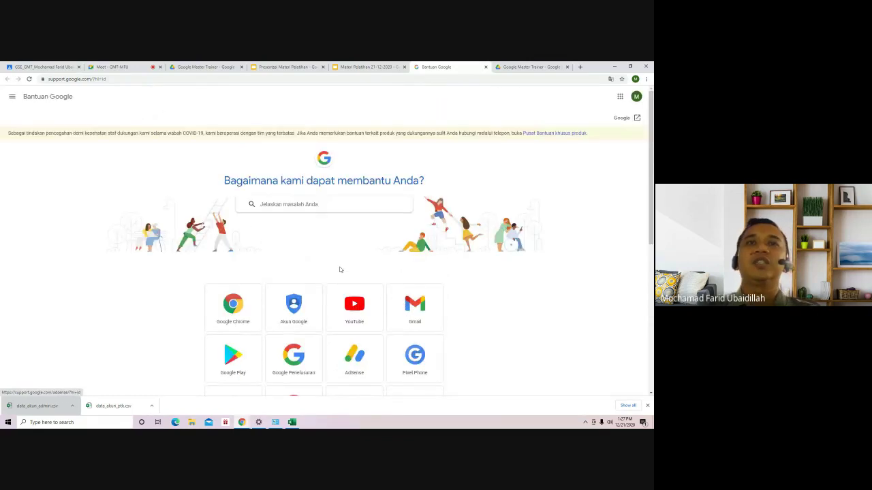
left_click(318, 204)
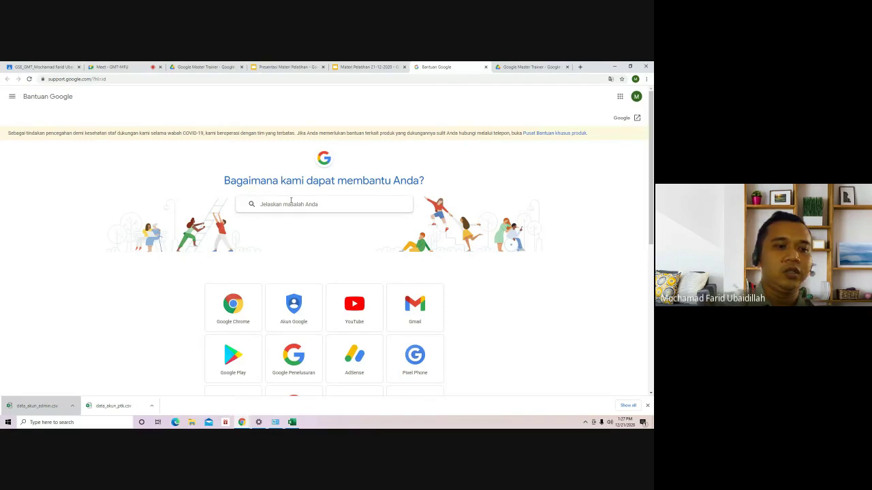
type("cari")
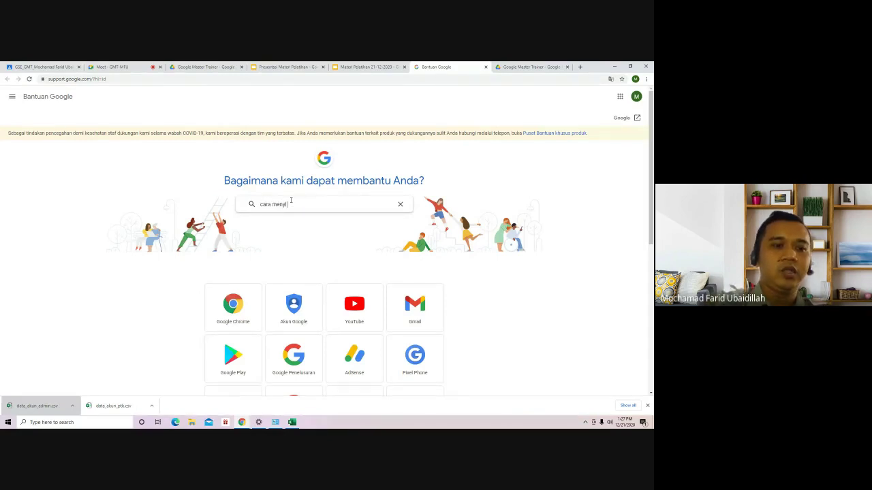
type(" menyimpan di driv")
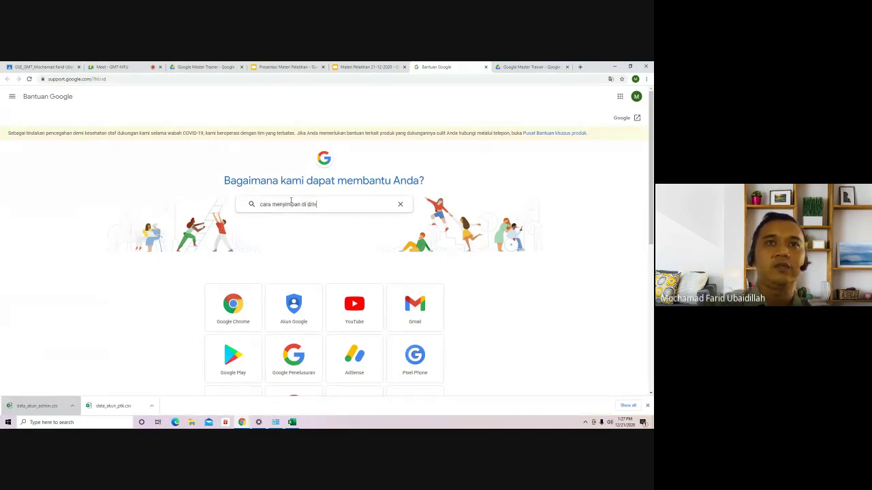
type("e")
key("Return")
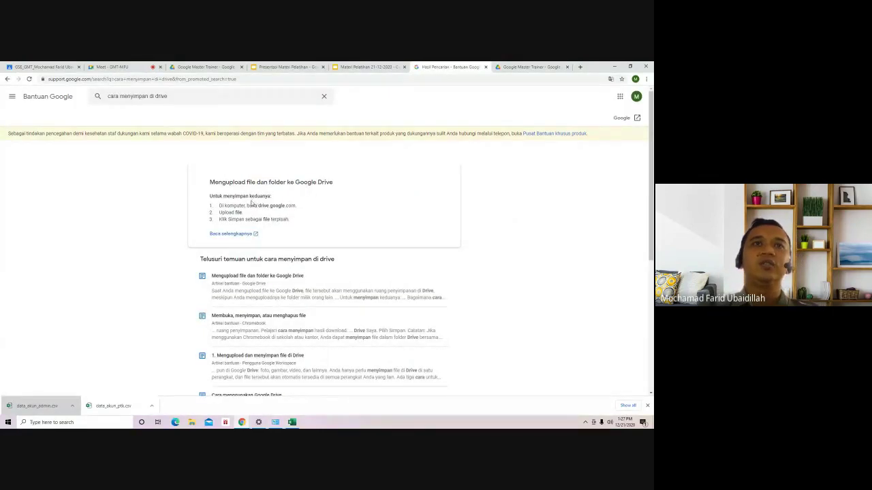
Open the article on uploading files and folders to Google Drive and zoom it to 150%.
left_click(250, 235)
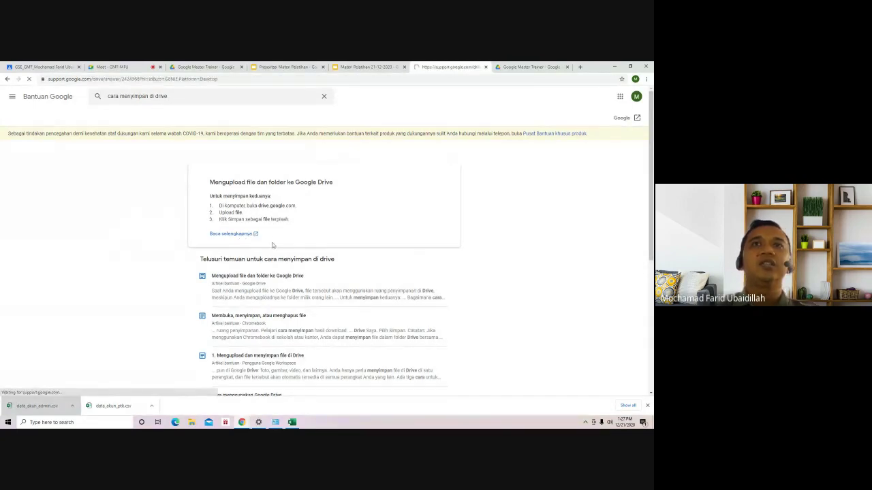
scroll(164, 250, "down", 3)
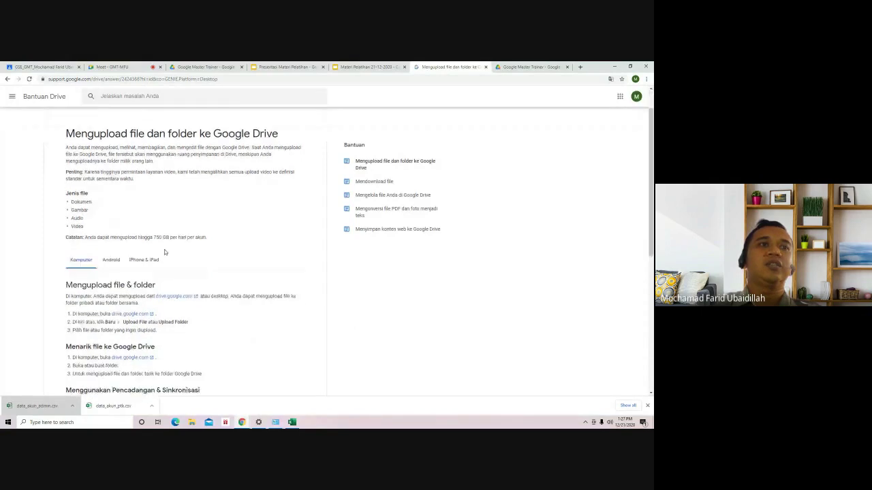
scroll(169, 316, "down", 5)
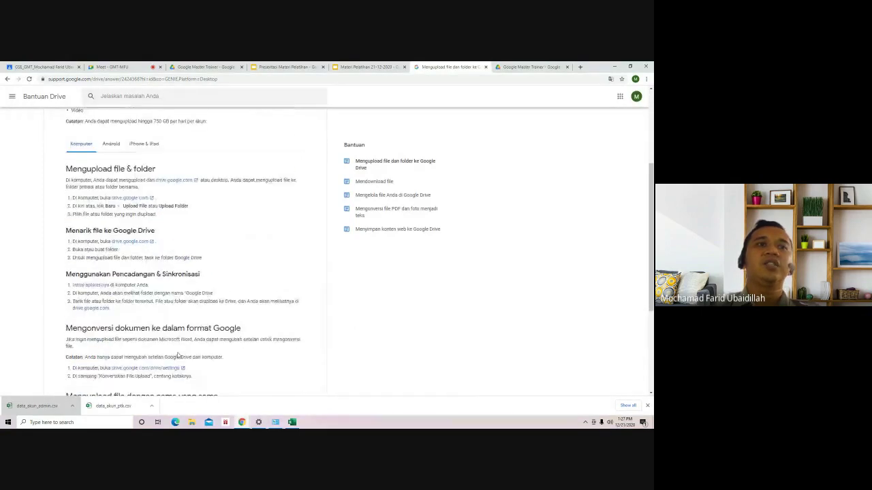
scroll(255, 317, "up", 8)
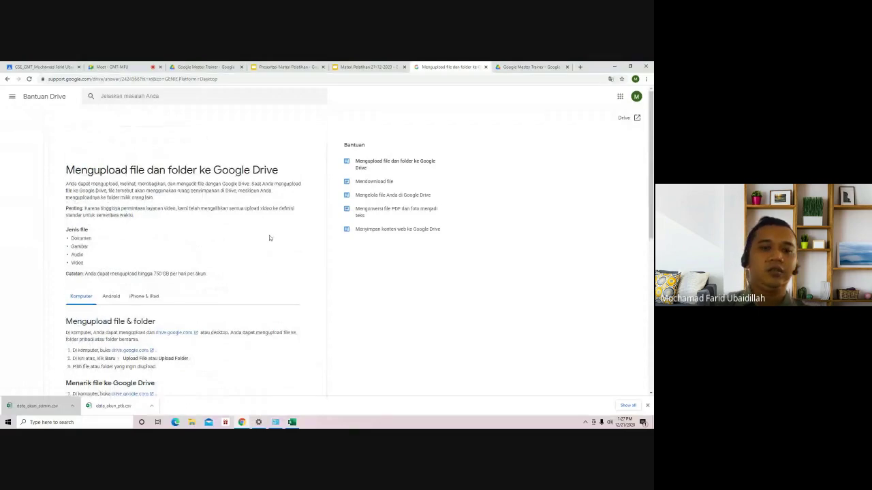
key("ctrl+plus")
key("ctrl+plus")
key("ctrl+plus")
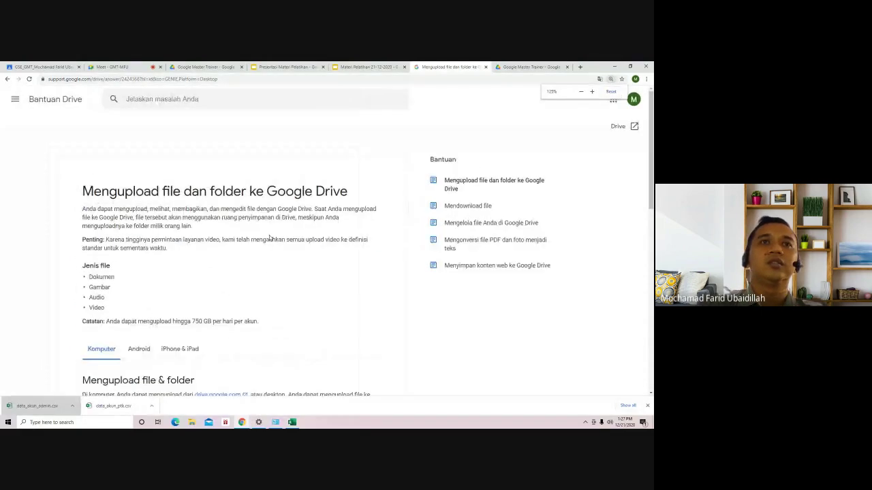
scroll(251, 251, "down", 3)
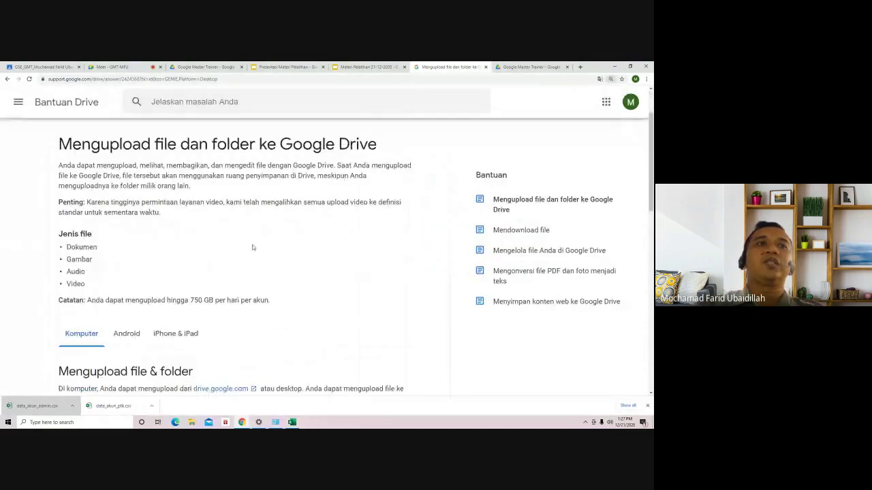
scroll(247, 277, "down", 3)
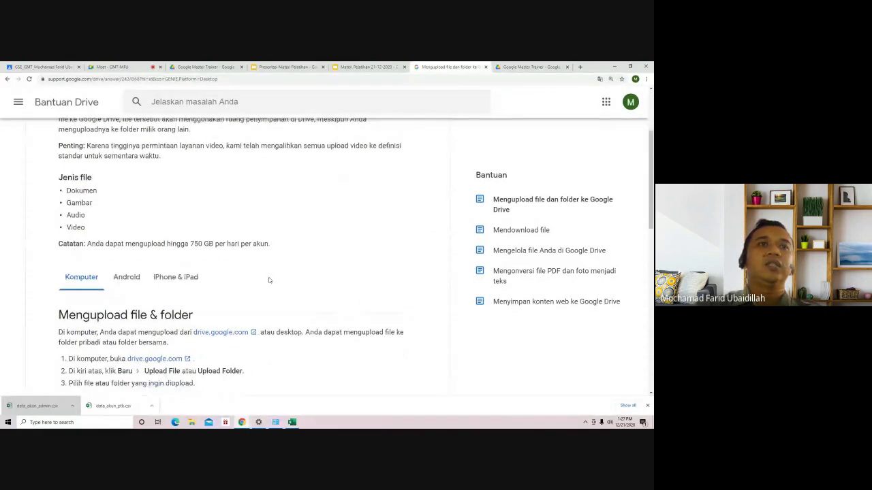
scroll(247, 277, "up", 3)
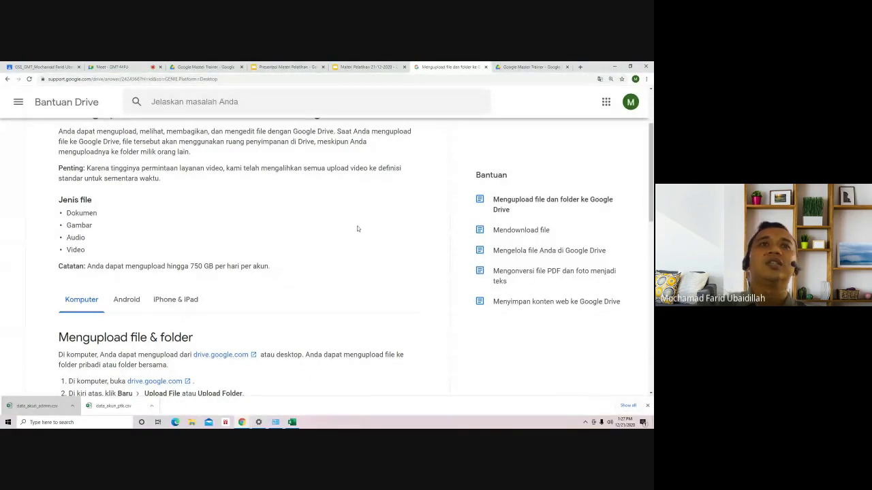
scroll(358, 229, "up", 1)
scroll(259, 278, "down", 1)
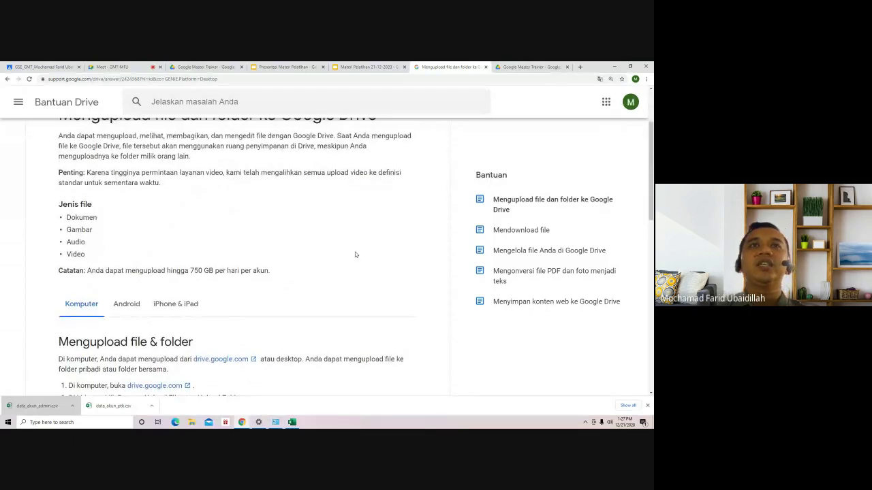
scroll(355, 255, "up", 2)
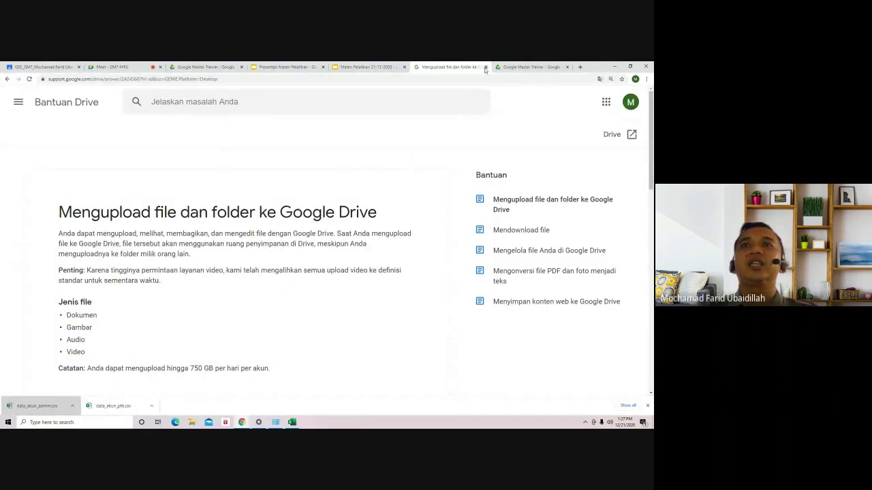
Close the upload article and follow slide 5's title link to the Google Drive Help Community.
left_click(486, 67)
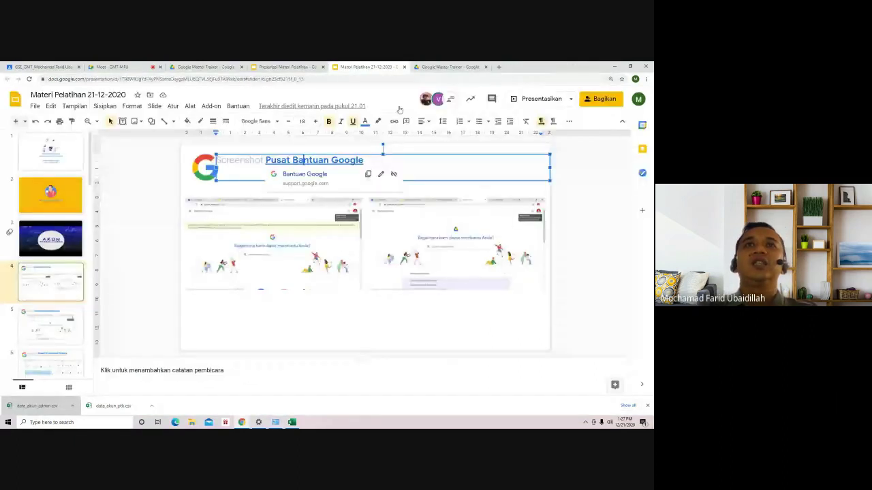
left_click(63, 325)
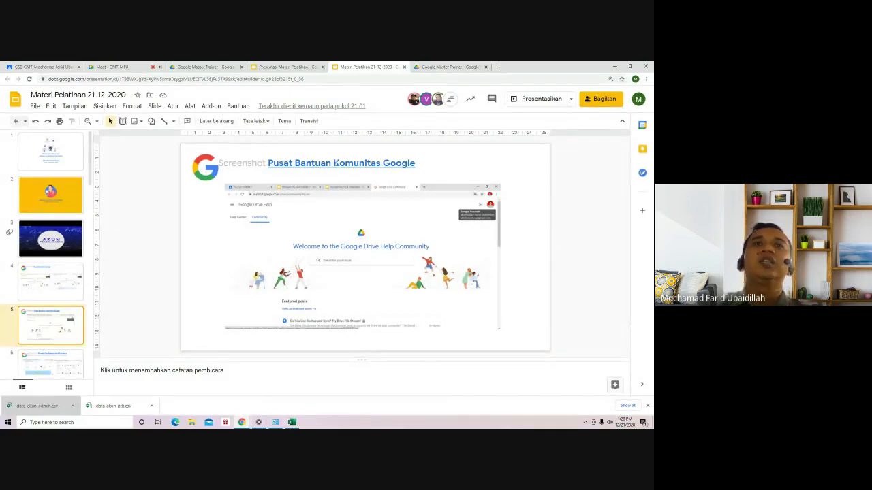
left_click(333, 163)
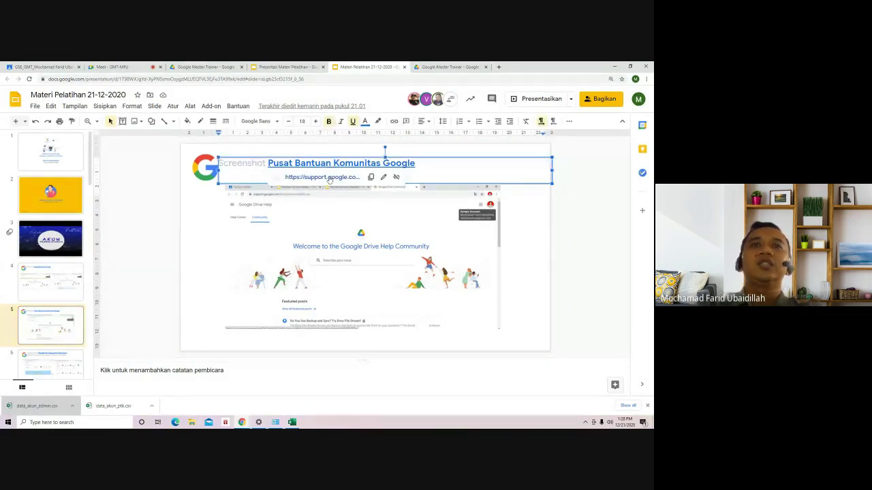
left_click(327, 178)
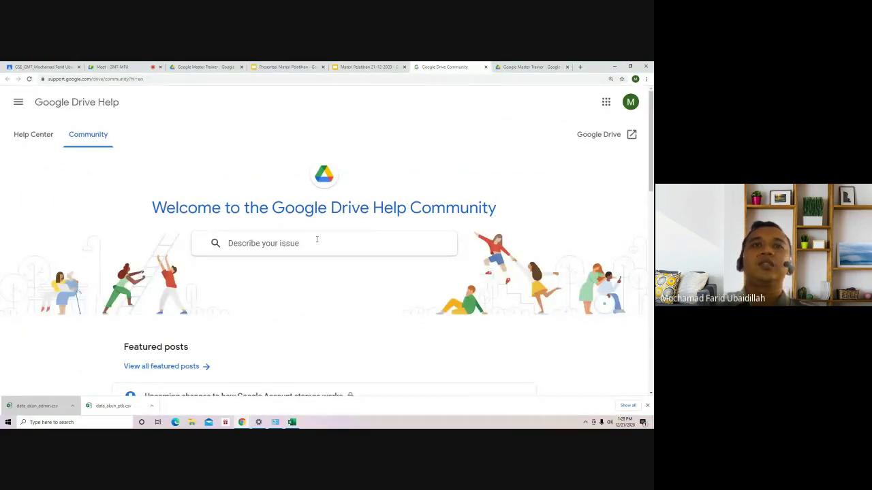
Open the community thread about accidentally deleted Google Drive photos.
scroll(347, 240, "down", 2)
scroll(347, 243, "down", 6)
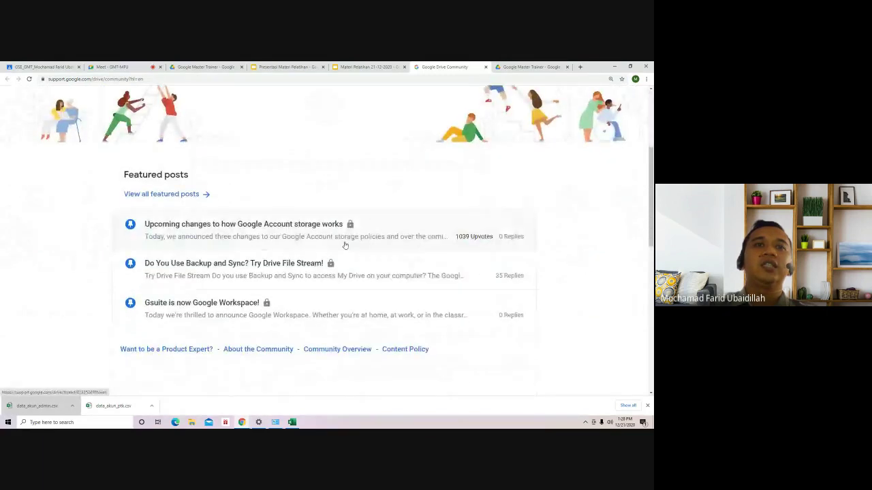
scroll(279, 259, "down", 1)
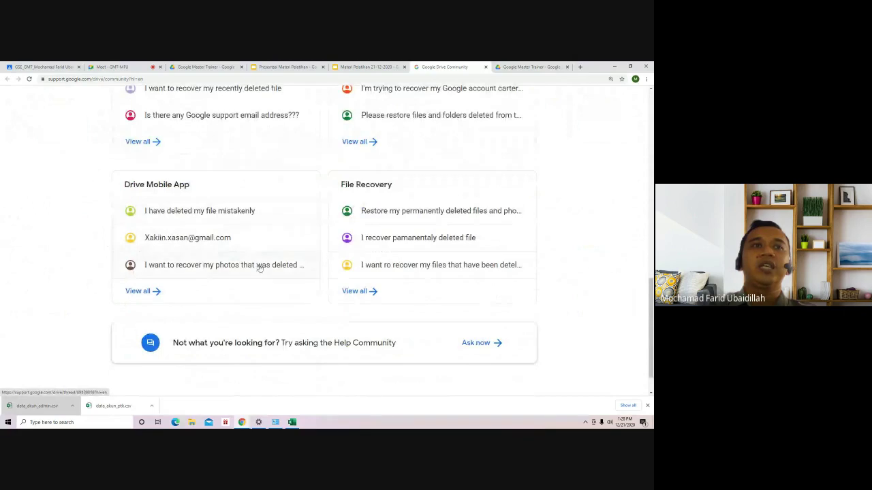
scroll(411, 262, "down", 1)
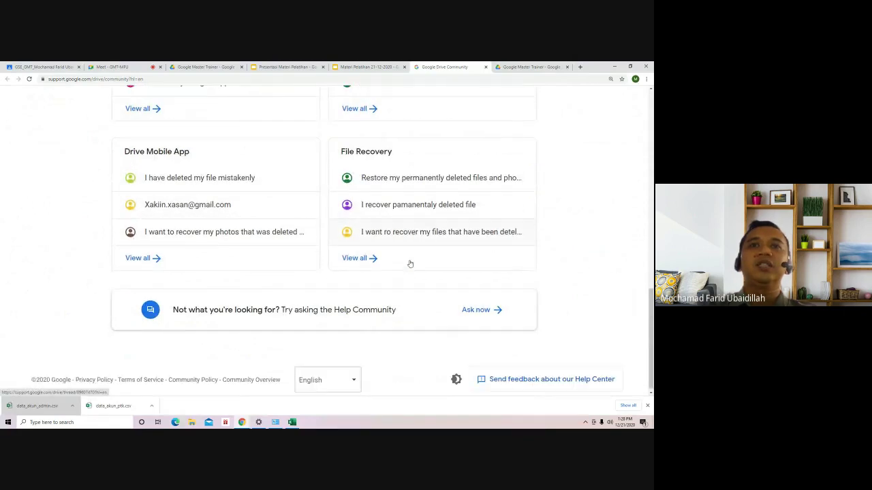
scroll(410, 261, "up", 4)
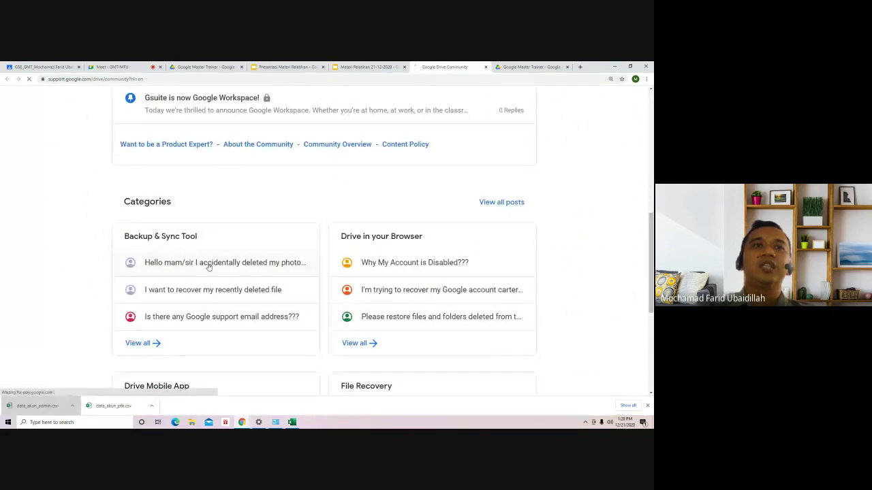
left_click(165, 262)
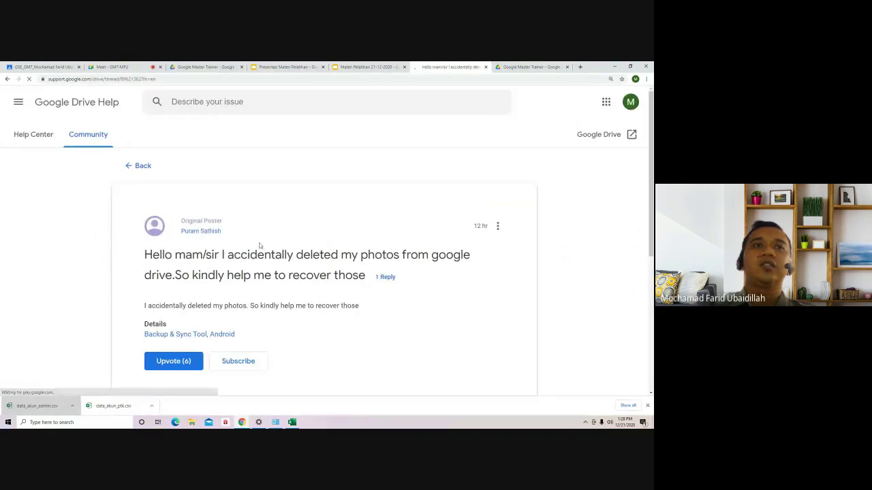
Read through the thread's single reply and return to the top.
scroll(204, 232, "down", 1)
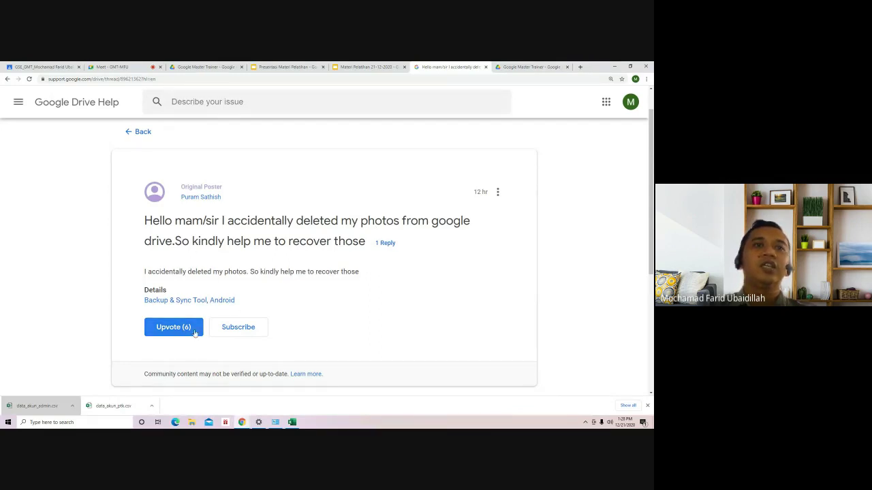
scroll(184, 320, "down", 1)
scroll(254, 280, "down", 2)
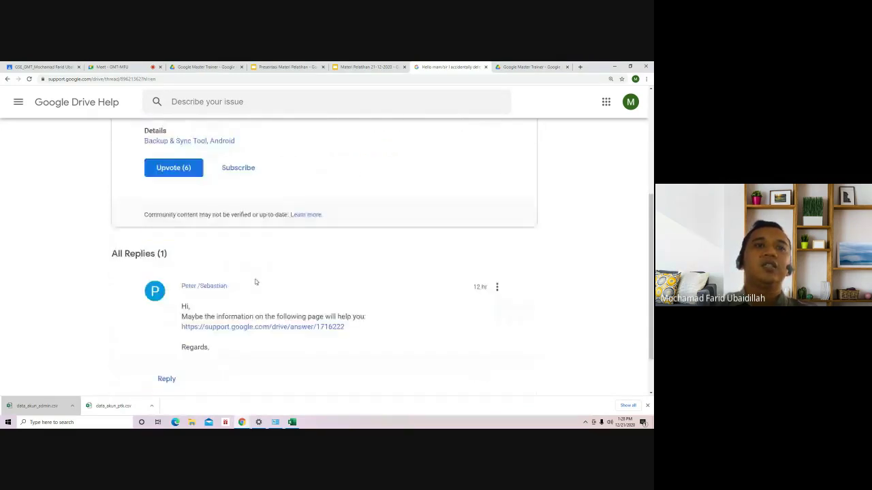
scroll(252, 301, "down", 1)
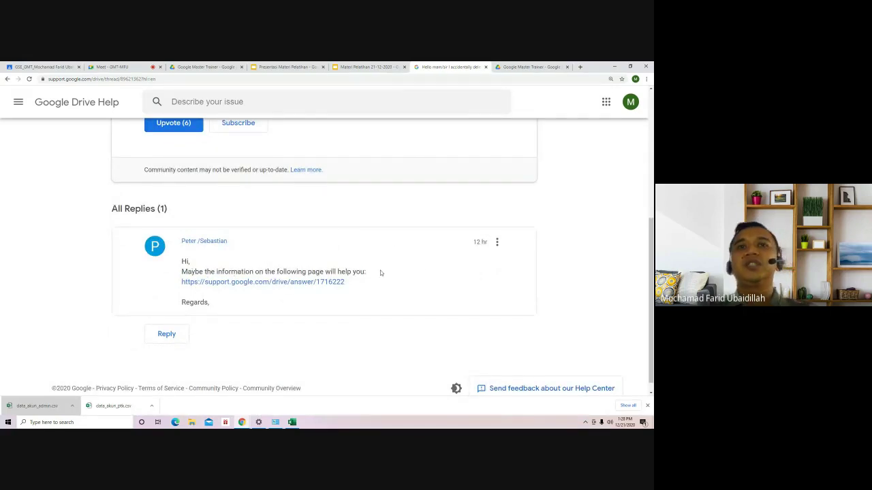
scroll(399, 275, "up", 4)
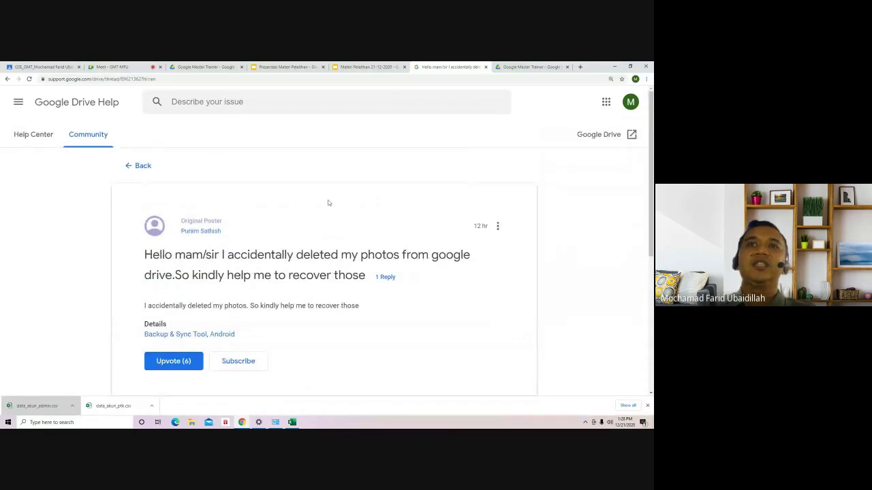
right_click(507, 171)
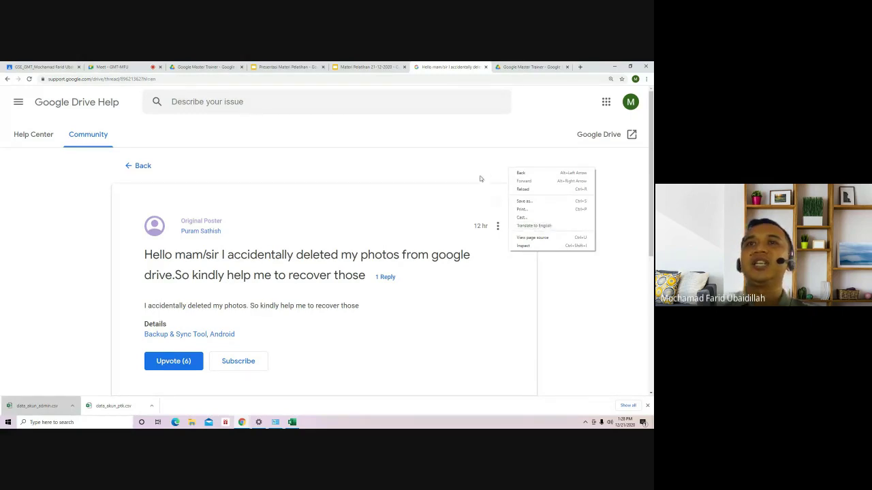
left_click(481, 178)
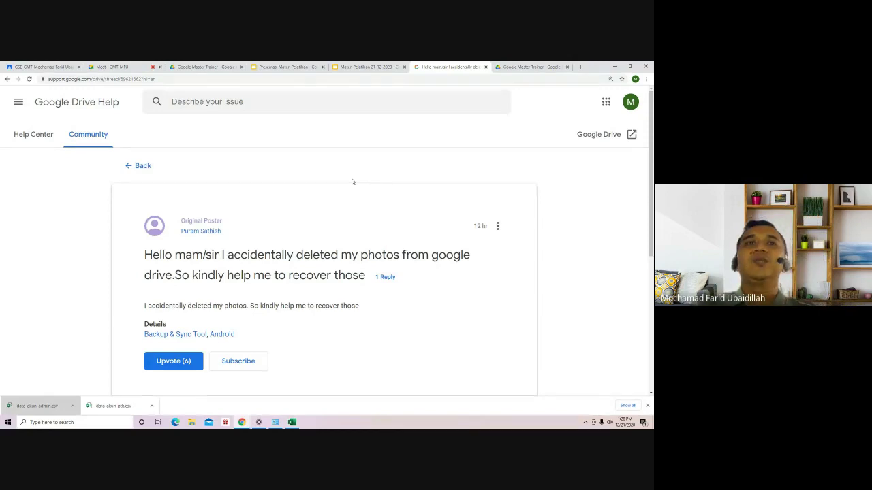
scroll(329, 229, "down", 1)
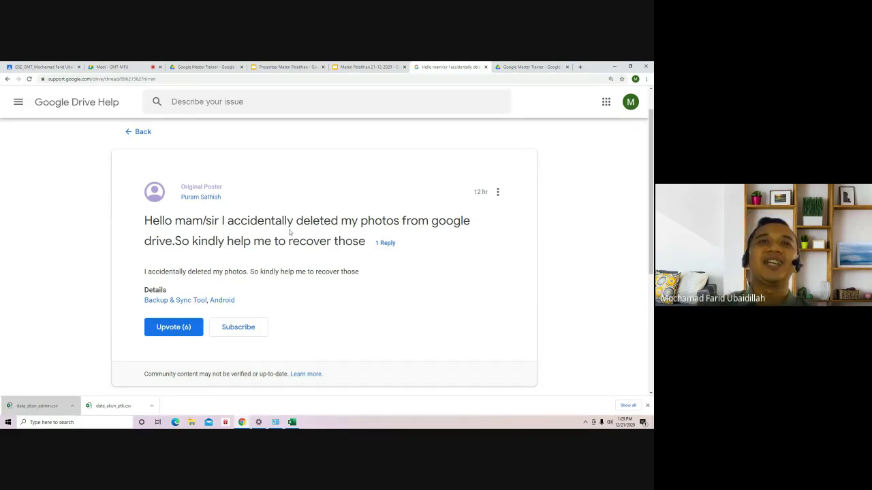
scroll(332, 221, "up", 1)
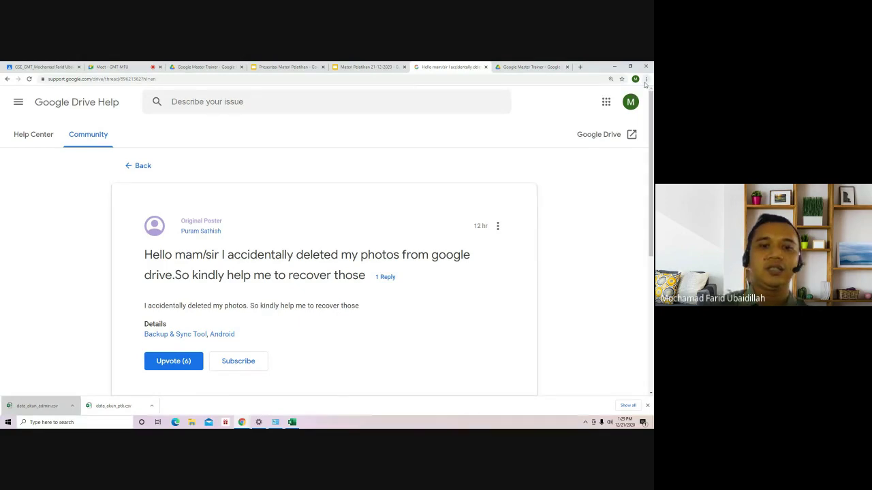
Return the page zoom to 150% and open Chrome's Settings page.
key("ctrl+plus")
key("ctrl+plus")
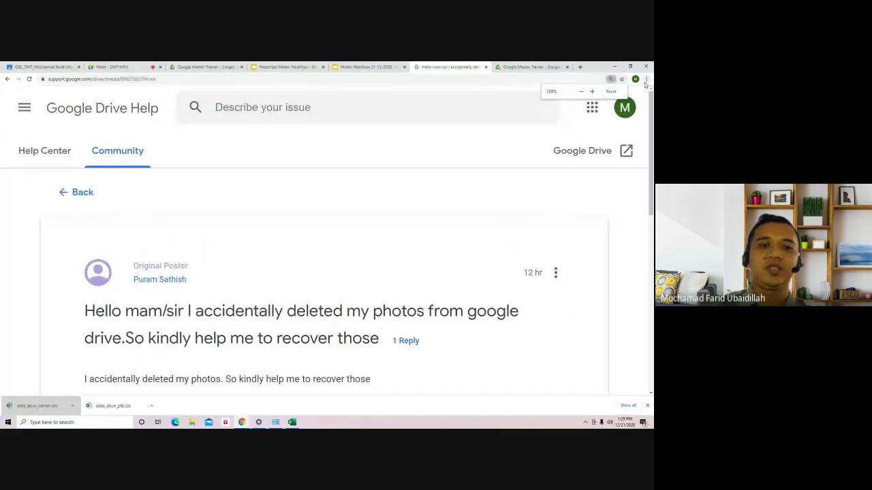
key("ctrl+minus")
key("ctrl+minus")
key("ctrl+minus")
key("ctrl+minus")
key("ctrl+minus")
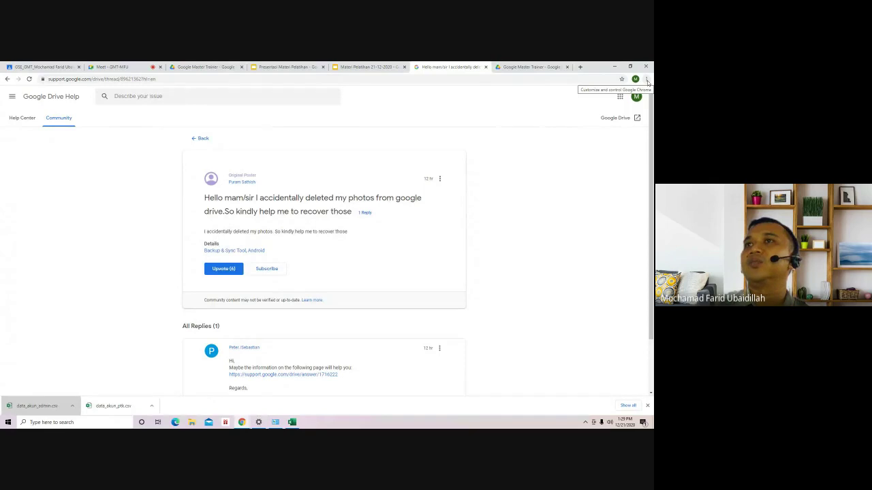
left_click(647, 80)
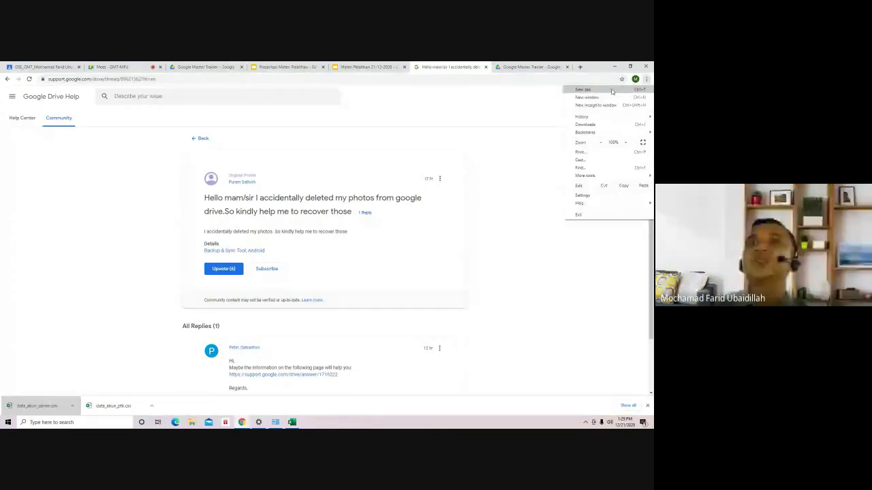
left_click(590, 196)
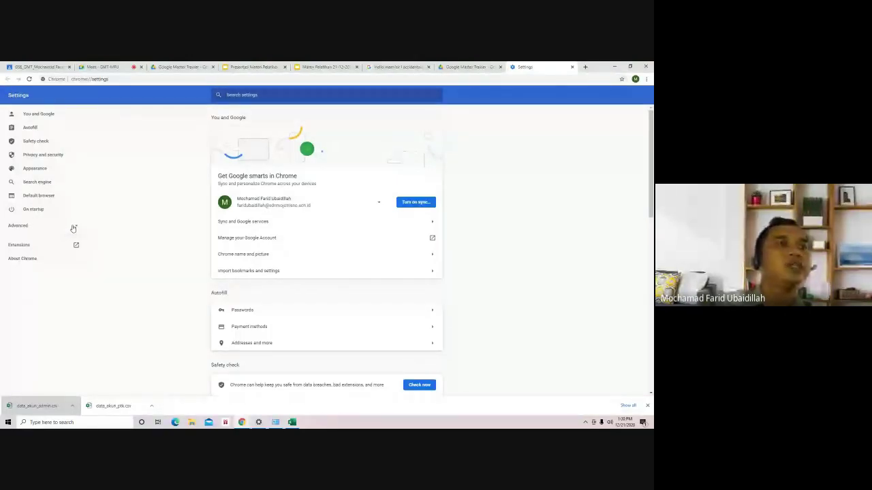
Go to Advanced > Languages and expand the preferred languages list.
left_click(74, 228)
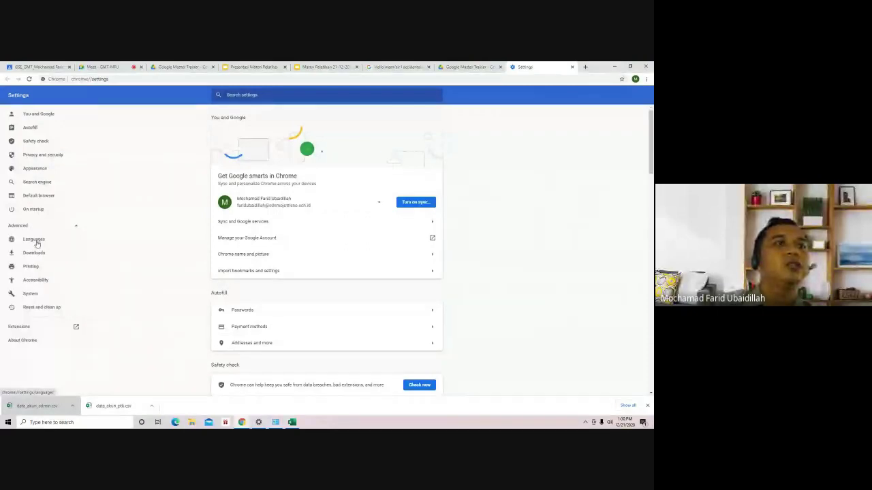
left_click(35, 241)
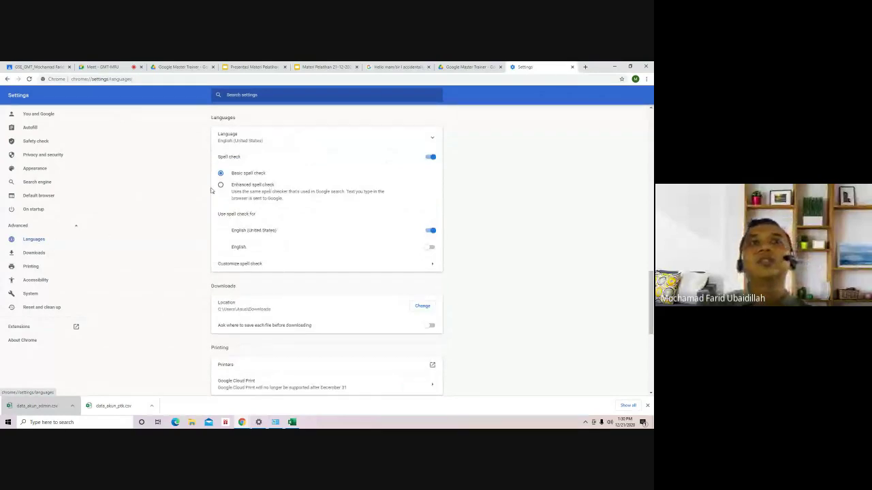
left_click(314, 144)
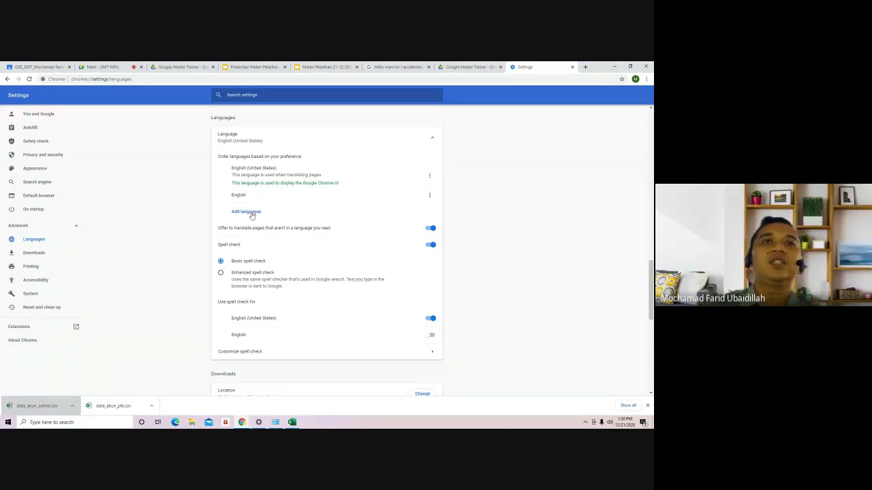
Tick Indonesian in the Add languages list and add it to the preferred languages.
left_click(246, 212)
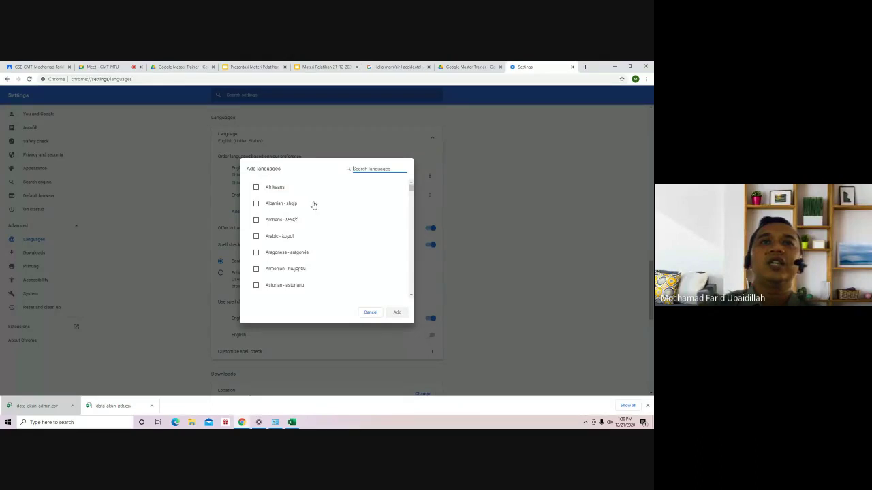
scroll(300, 216, "down", 2)
scroll(300, 217, "down", 6)
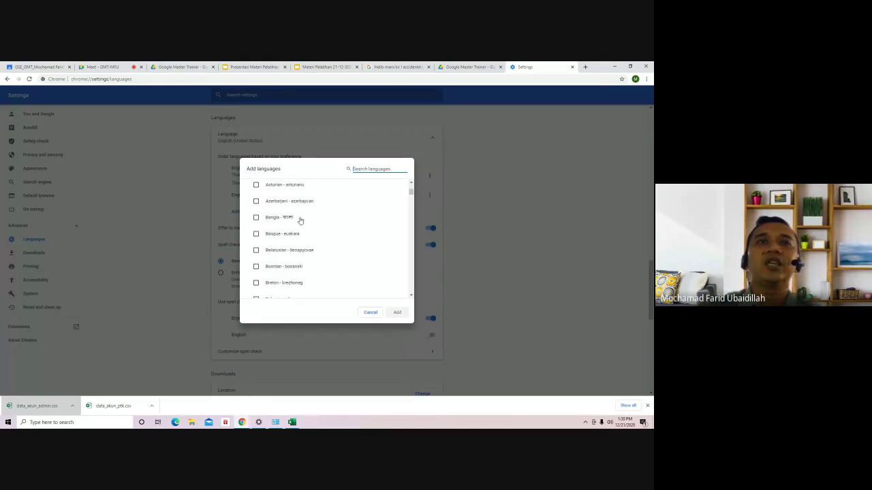
scroll(300, 220, "down", 2)
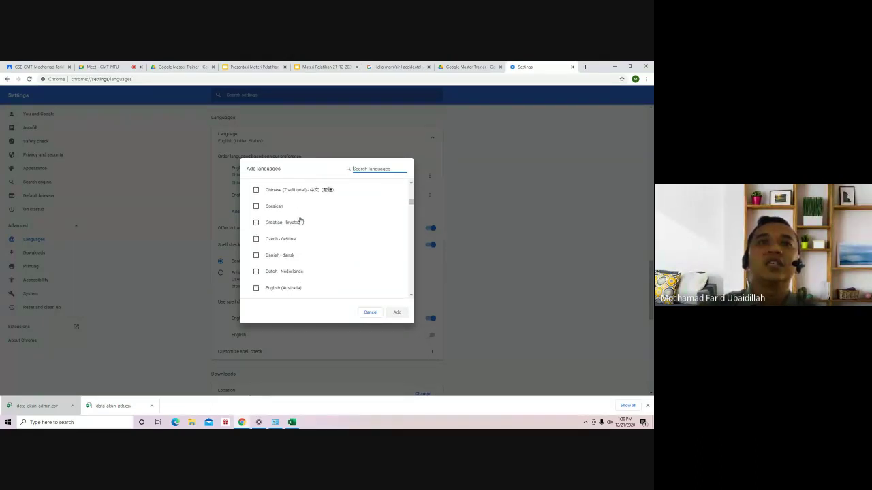
scroll(299, 221, "down", 6)
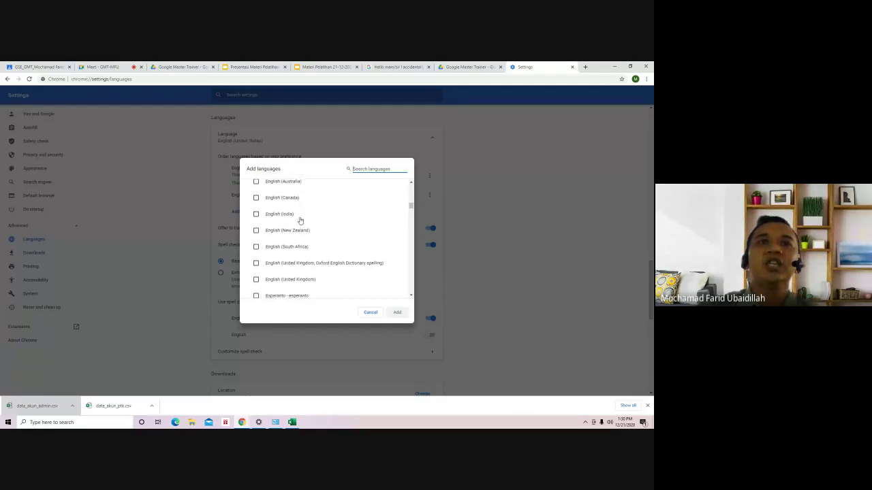
scroll(300, 220, "down", 3)
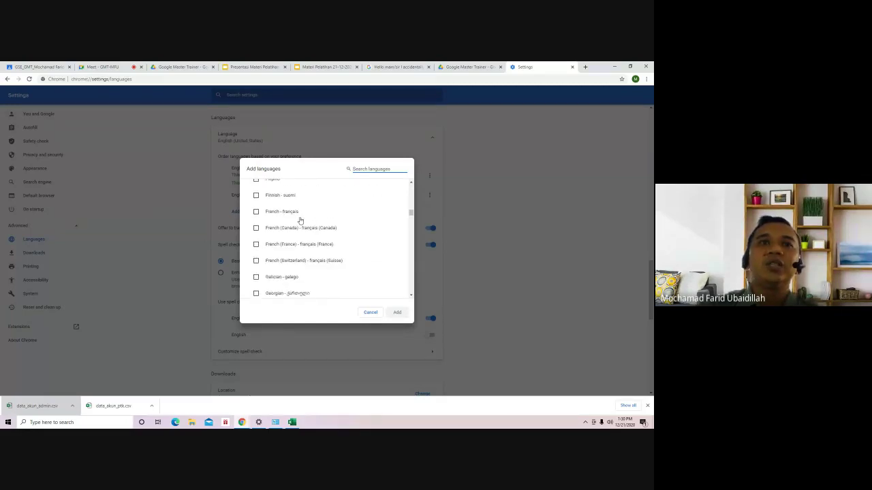
scroll(300, 220, "down", 3)
scroll(299, 220, "down", 5)
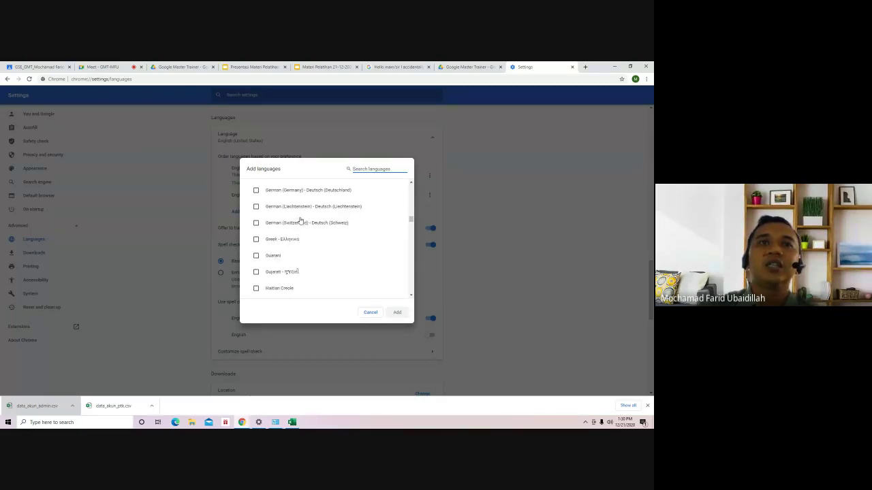
scroll(299, 220, "down", 1)
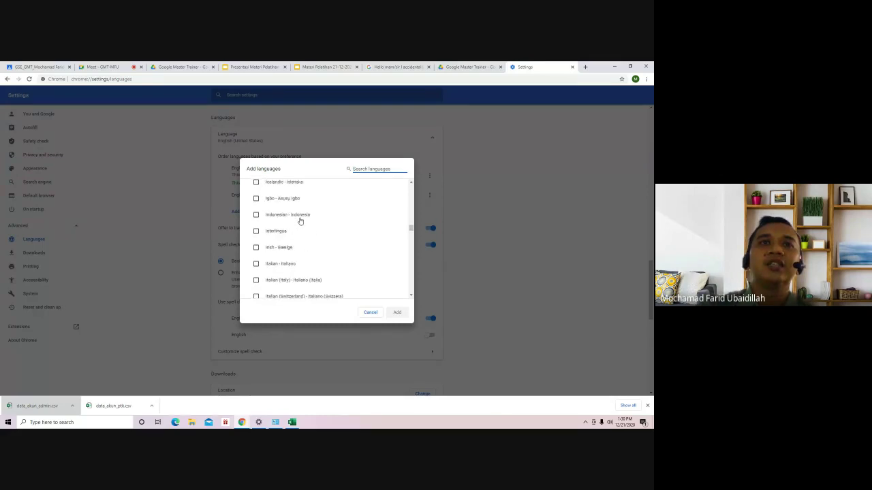
left_click(257, 215)
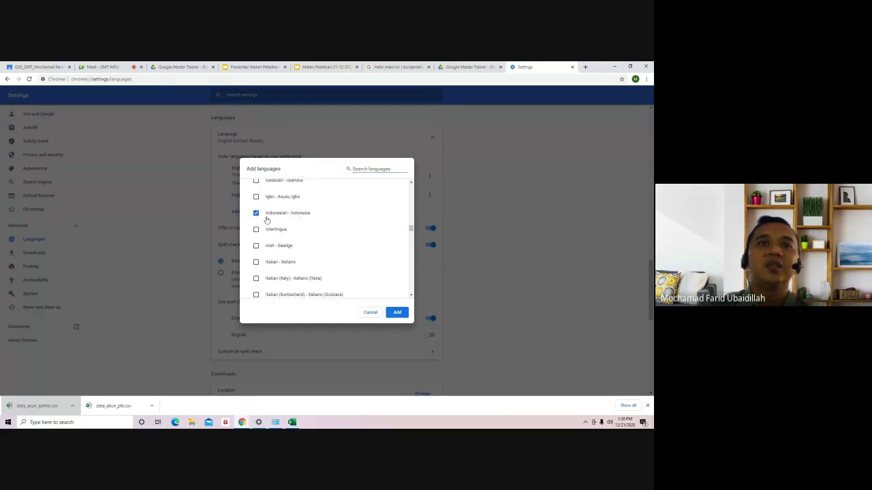
scroll(307, 242, "down", 1)
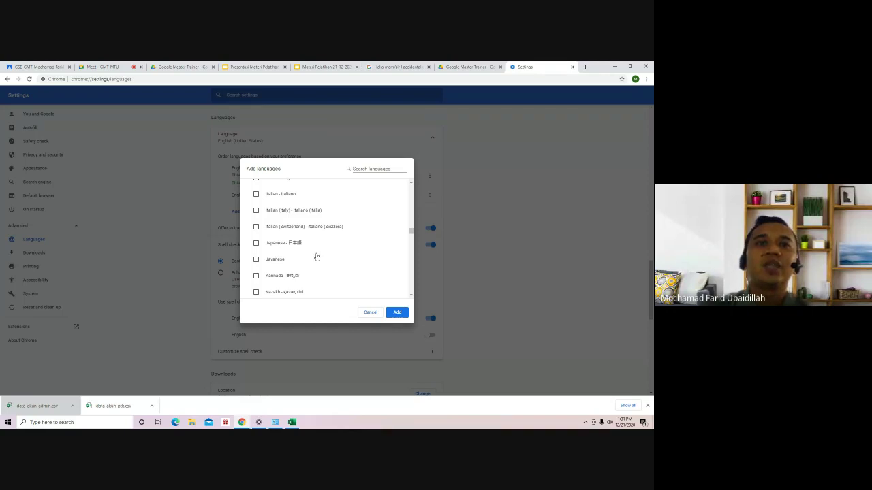
scroll(317, 255, "down", 3)
scroll(317, 256, "down", 3)
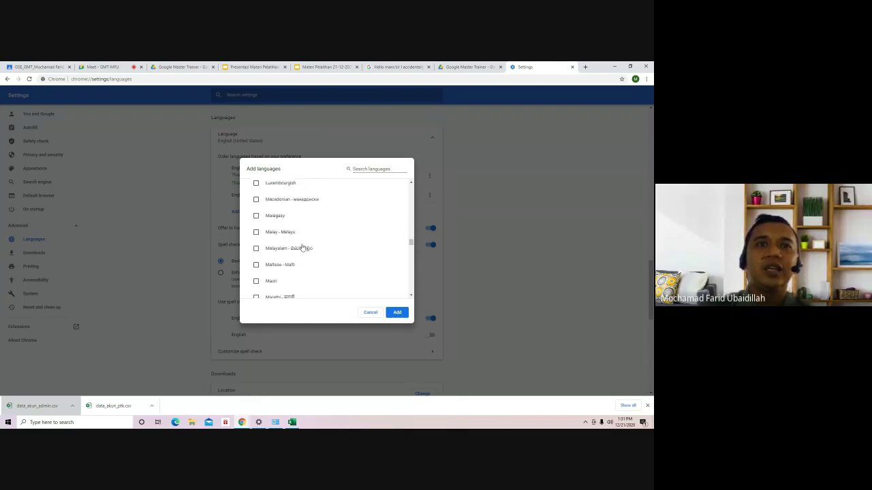
scroll(307, 259, "down", 3)
scroll(310, 267, "down", 1)
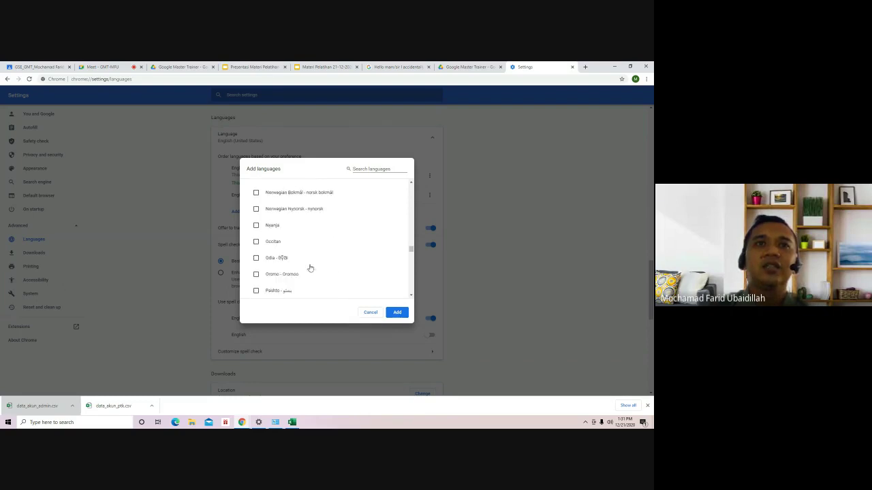
scroll(310, 267, "up", 8)
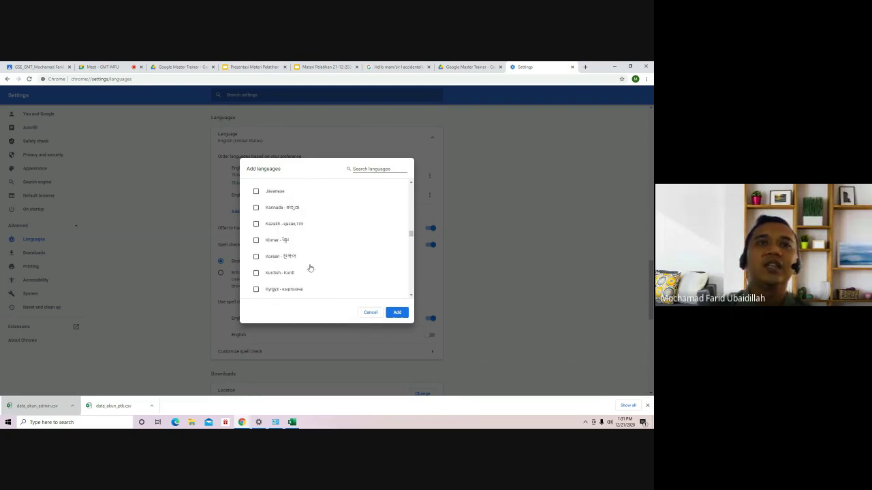
scroll(309, 268, "up", 2)
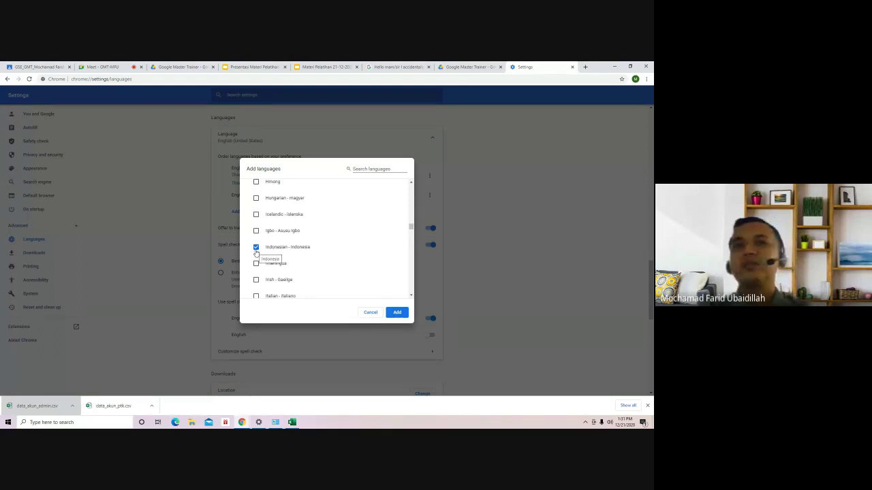
left_click(399, 314)
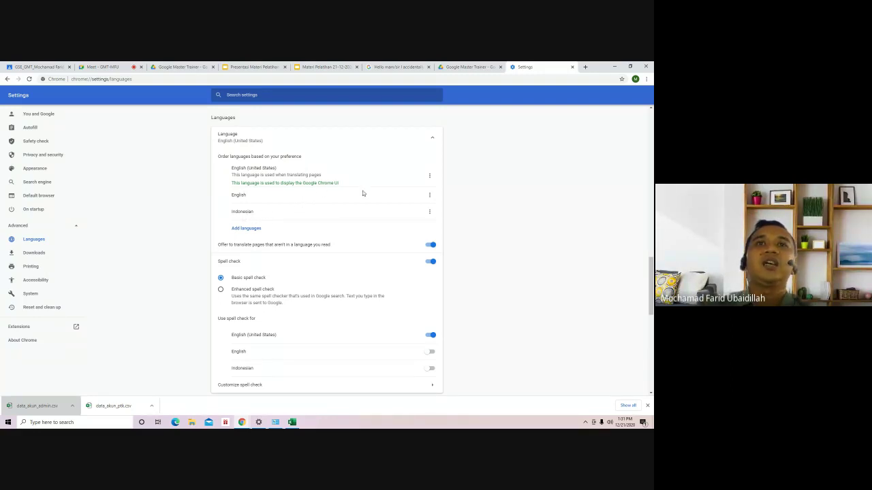
Set Indonesian as Chrome's display language, then set English (United States) back as display language.
left_click(429, 212)
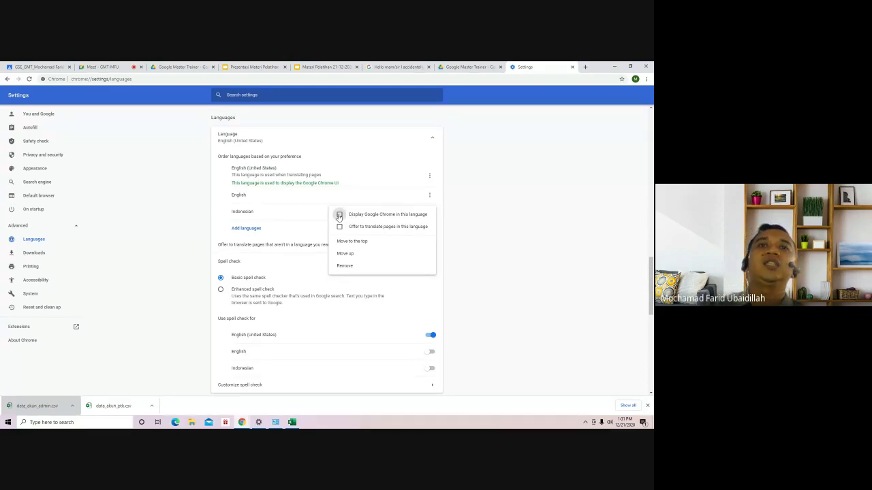
left_click(339, 215)
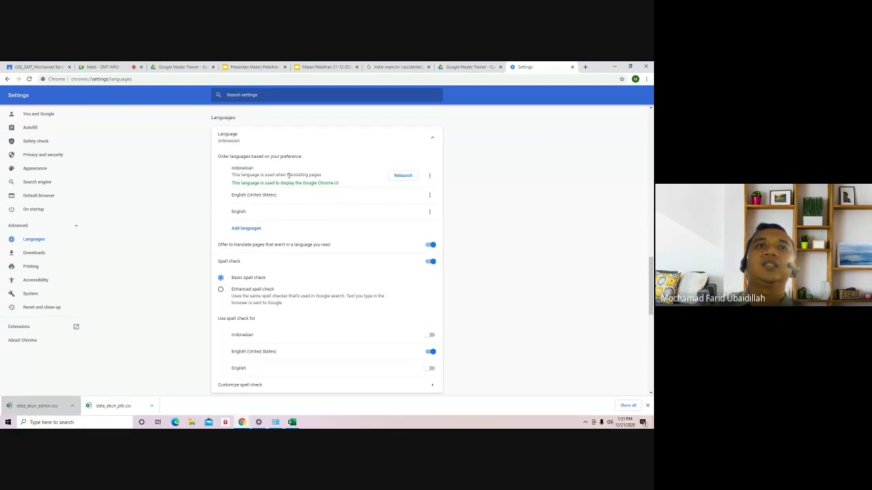
left_click(429, 195)
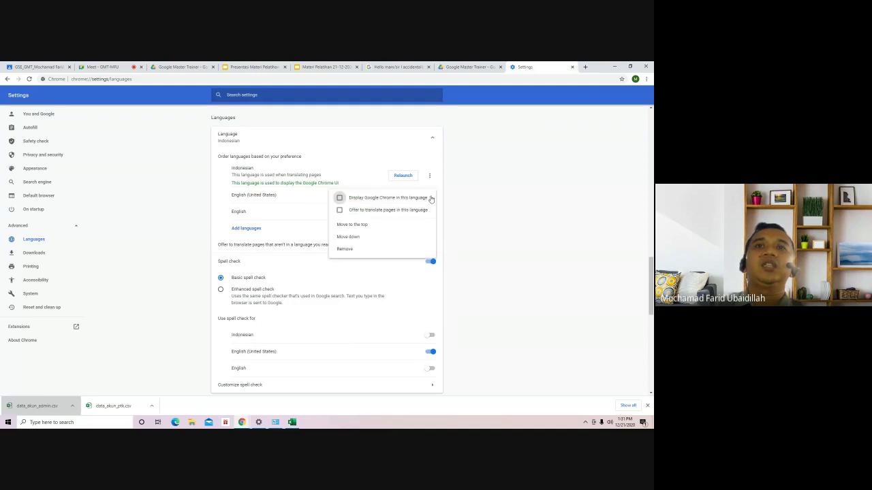
left_click(354, 202)
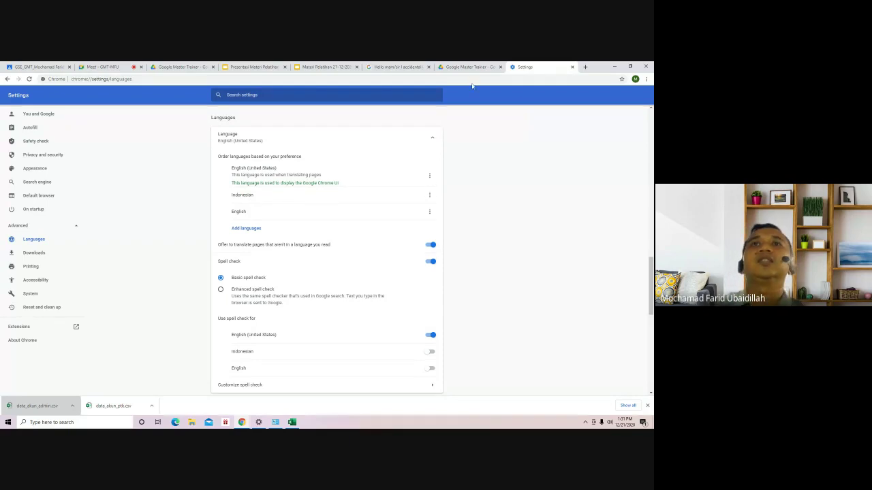
Switch back to the deleted-photos help thread and reload it.
left_click(401, 67)
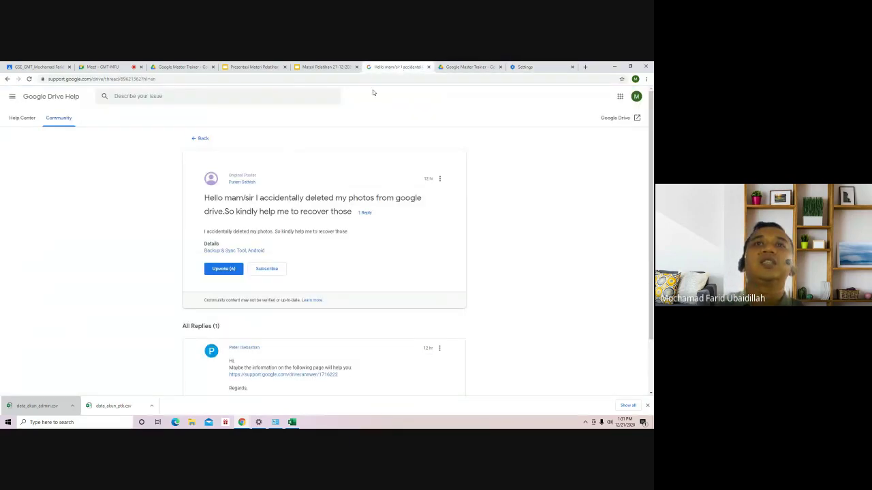
right_click(506, 157)
left_click(485, 158)
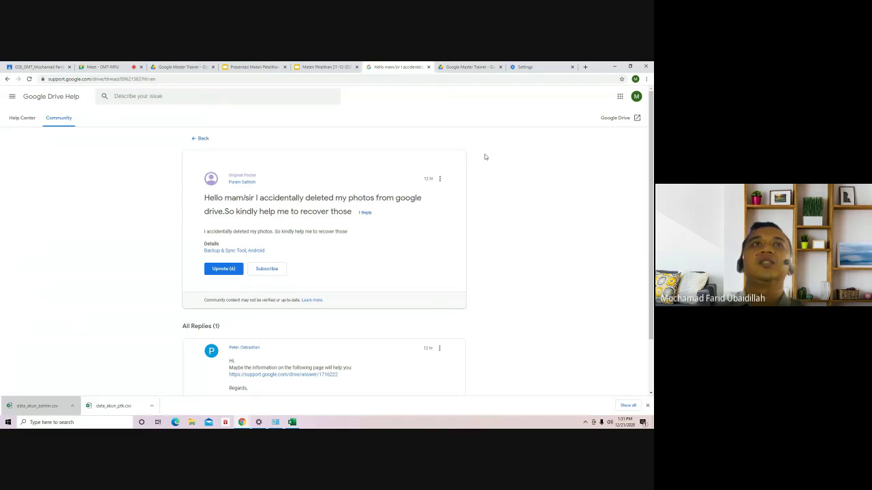
left_click(30, 79)
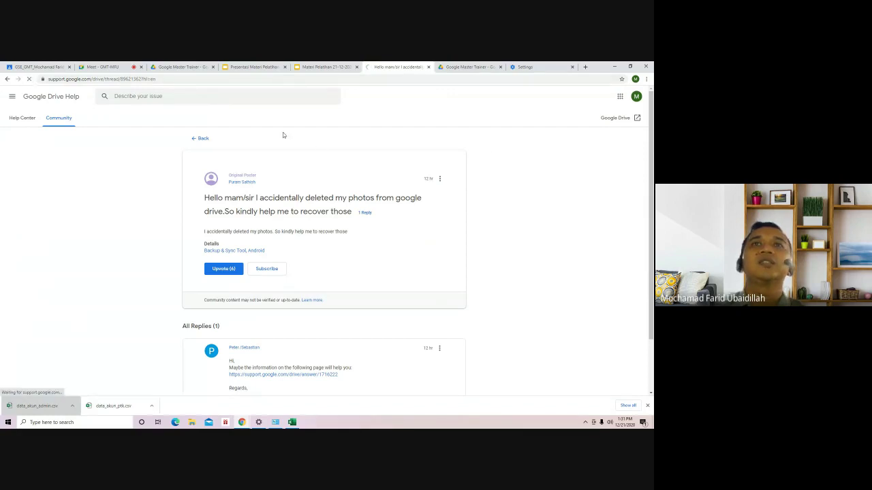
right_click(488, 150)
left_click(478, 148)
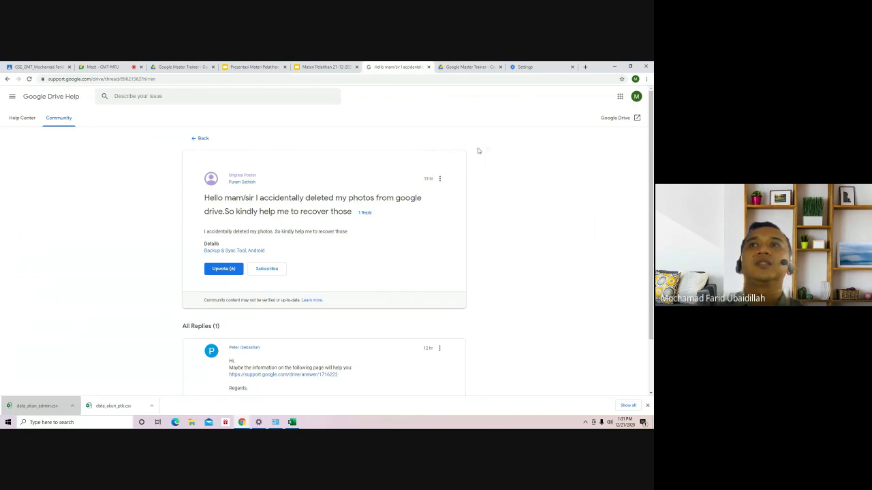
Translate the thread page, choosing Indonesian as the target language.
right_click(507, 142)
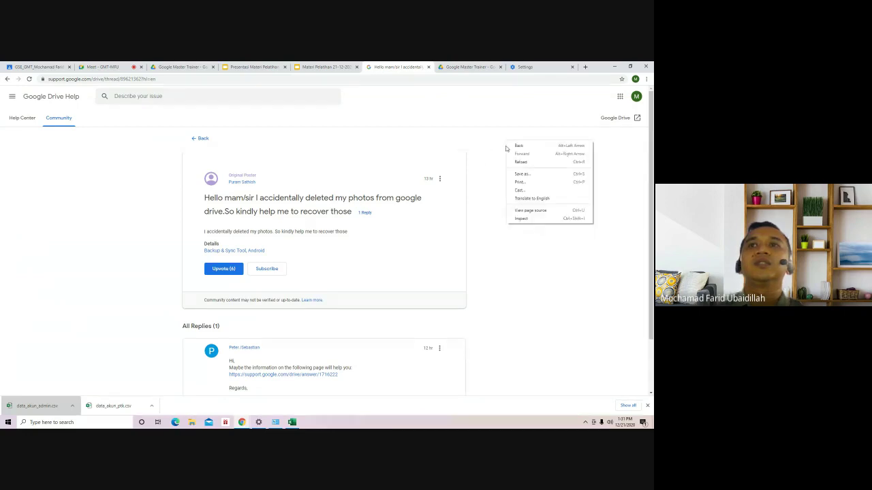
left_click(538, 198)
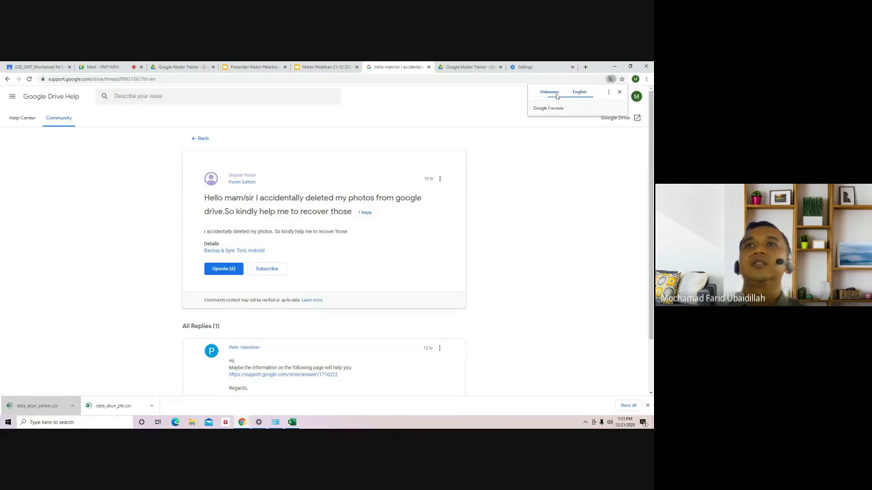
left_click(608, 92)
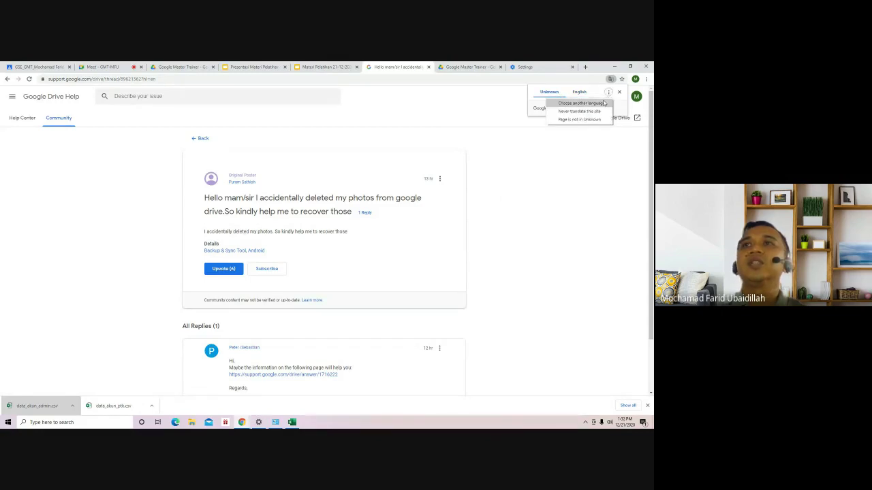
left_click(603, 103)
left_click(603, 109)
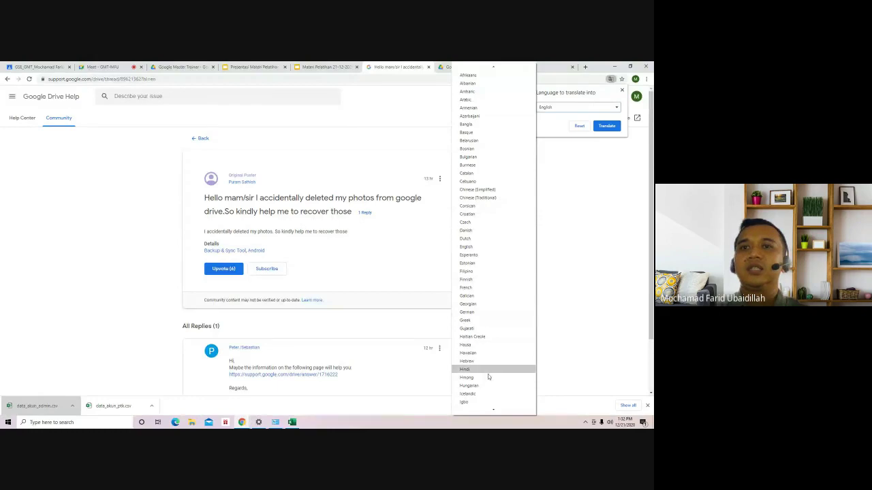
scroll(487, 386, "down", 1)
left_click(487, 395)
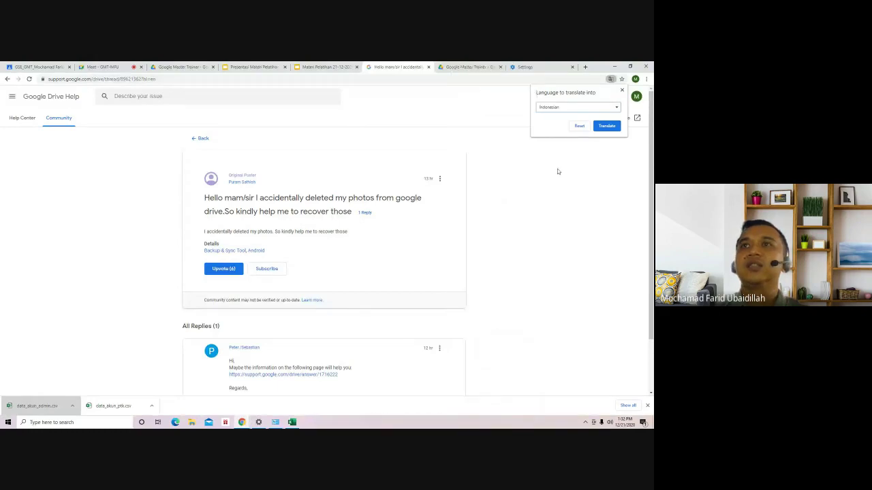
left_click(607, 126)
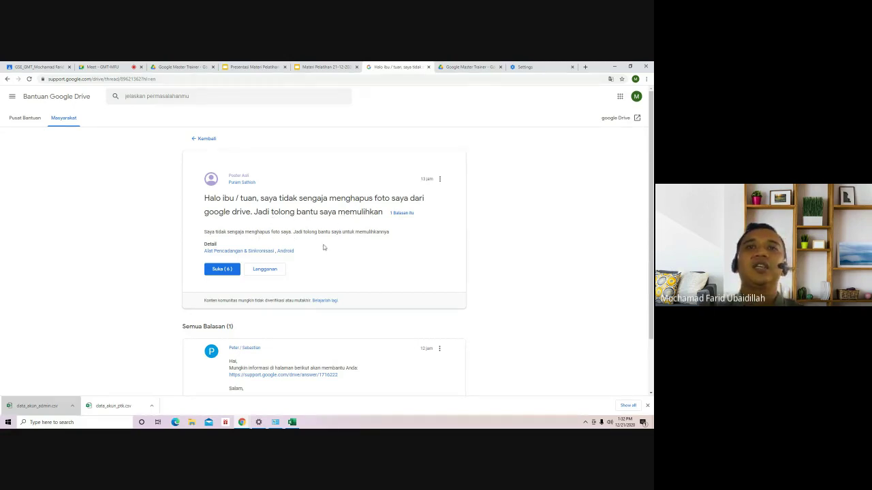
Close the Chrome Settings tab and switch to the Materi Pelatihan 21-12-2020 presentation.
scroll(366, 252, "down", 2)
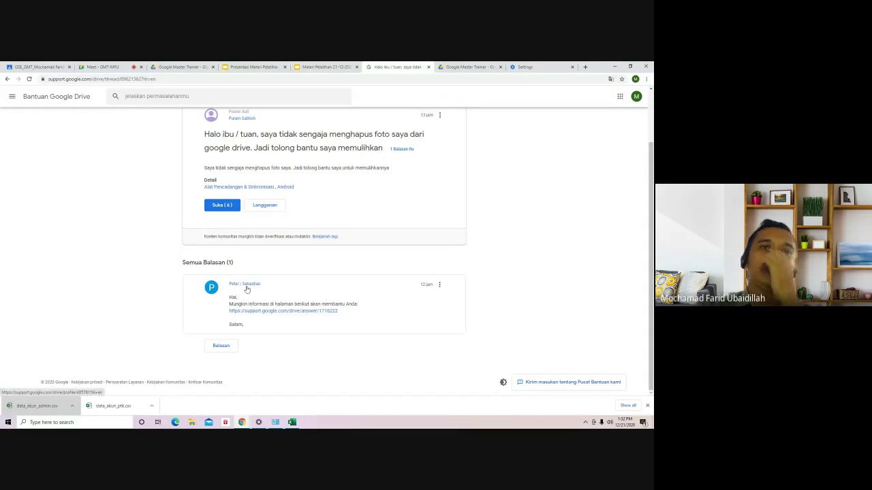
scroll(325, 286, "up", 2)
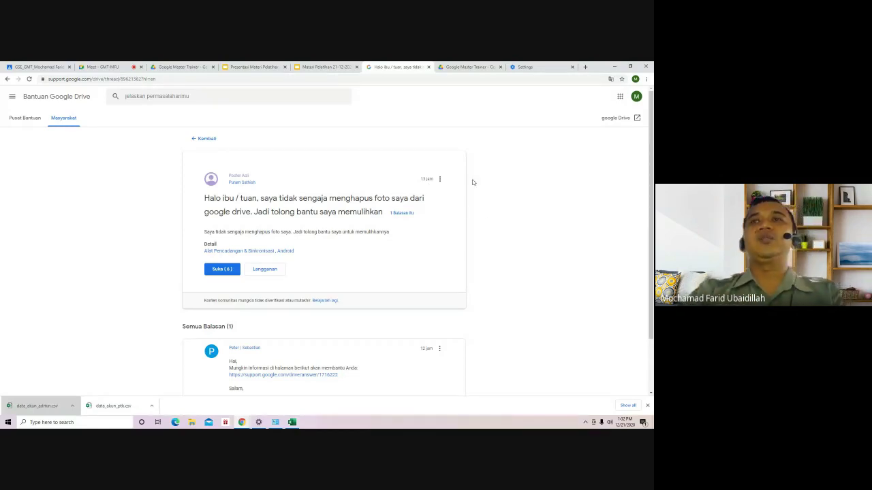
right_click(529, 151)
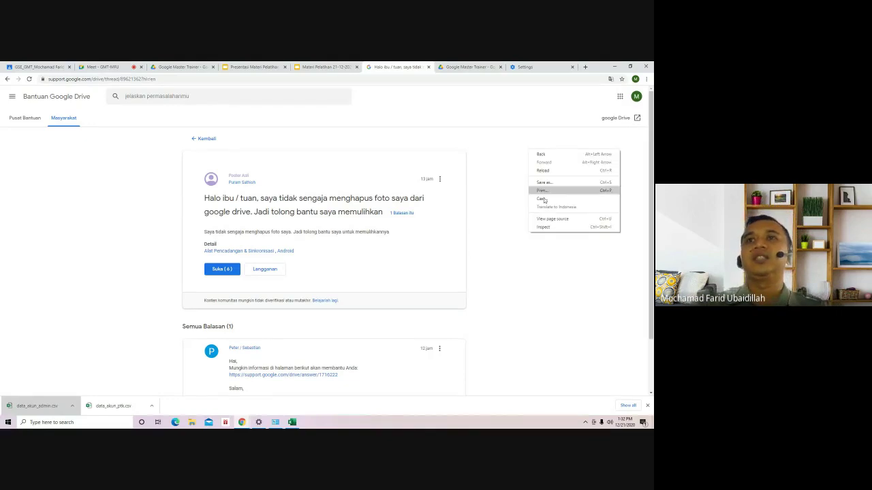
left_click(494, 136)
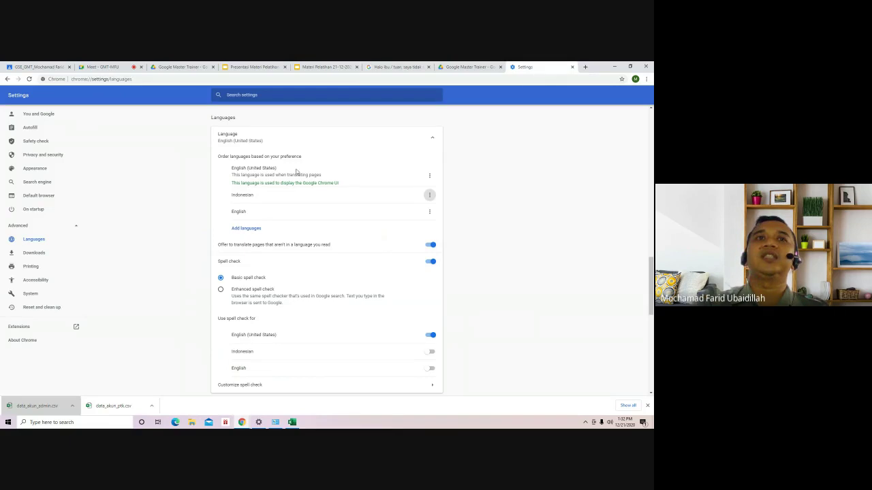
left_click(572, 66)
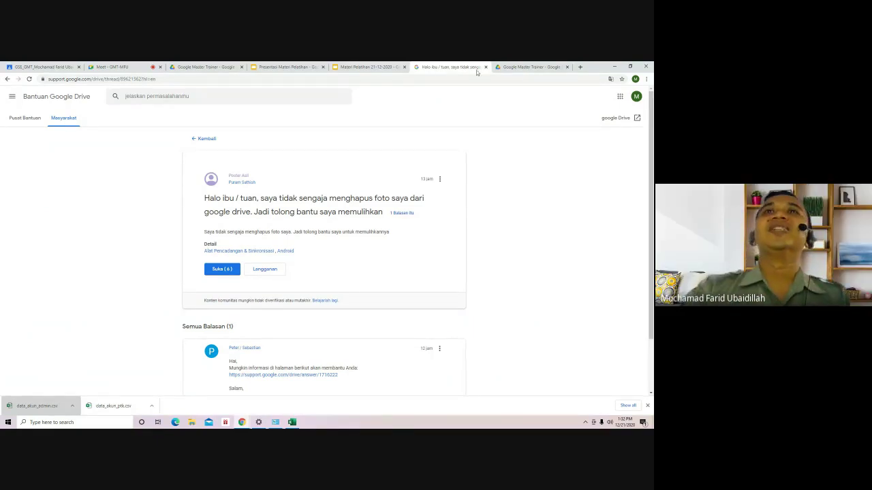
left_click(348, 67)
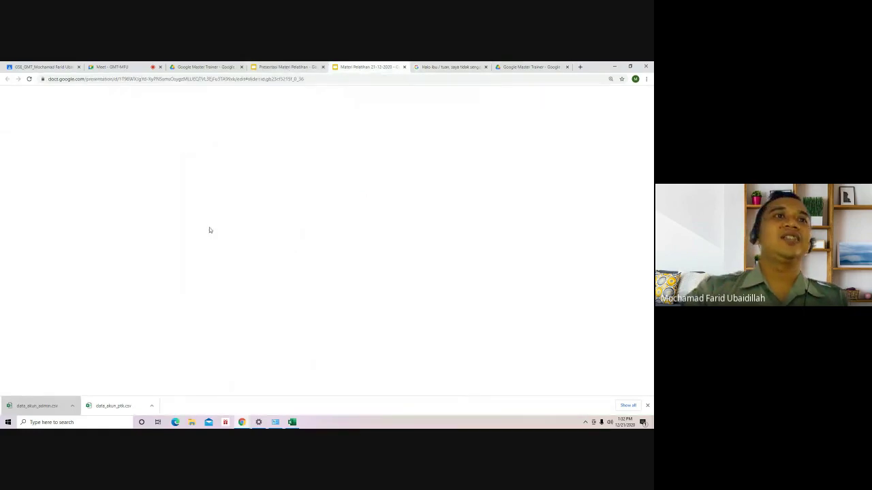
Follow slide 6's title link to open the Google for Education Directory in a new tab.
scroll(71, 315, "down", 2)
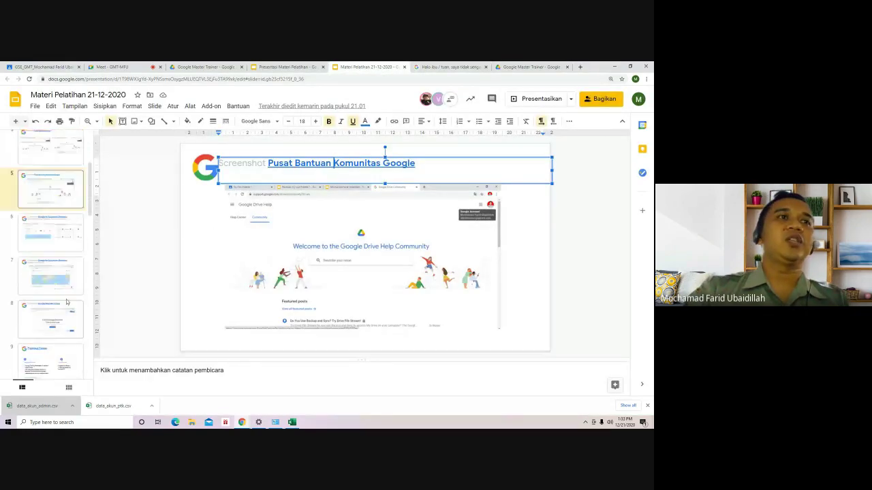
left_click(56, 238)
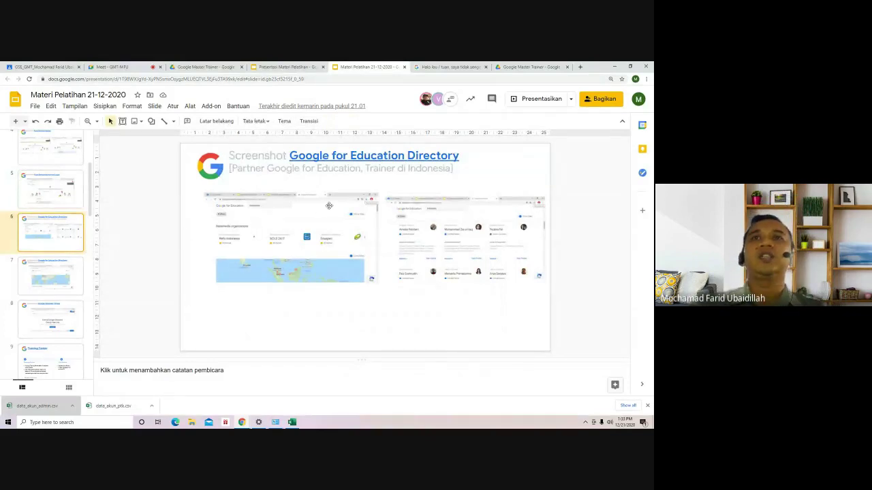
left_click(323, 156)
left_click(339, 171)
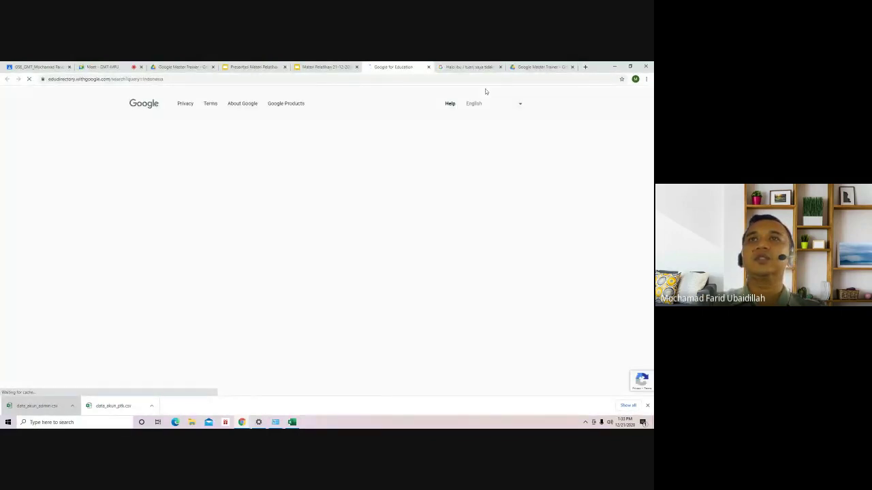
Close the translated Drive thread tab and dismiss the directory's location-permission request.
left_click(500, 67)
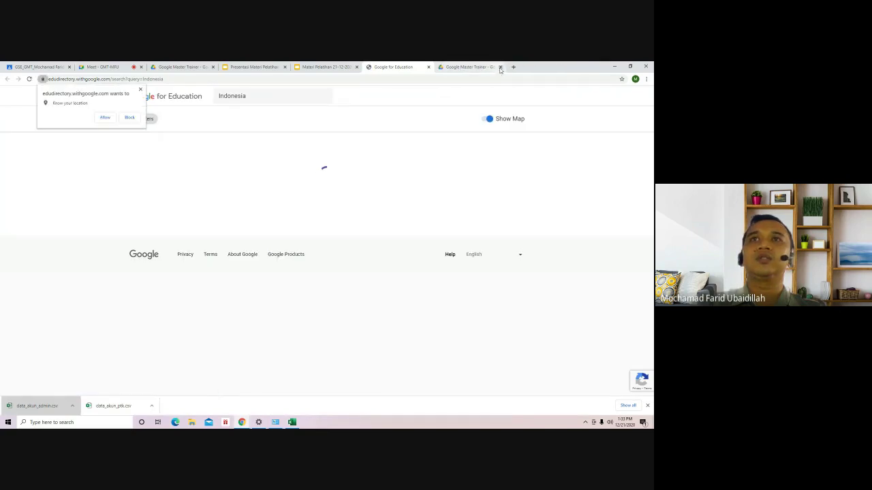
left_click(140, 89)
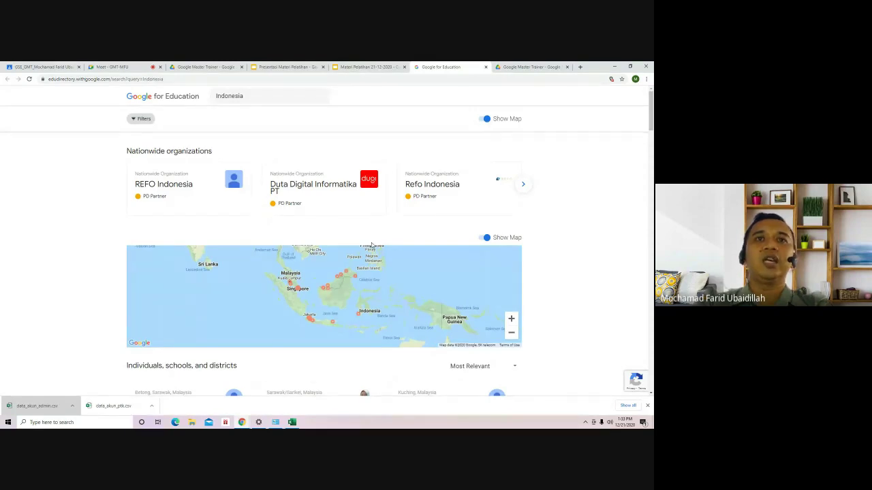
Look over the Indonesia partner results, close the directory tab and return to slide 7's Reference School screenshot.
scroll(318, 241, "down", 5)
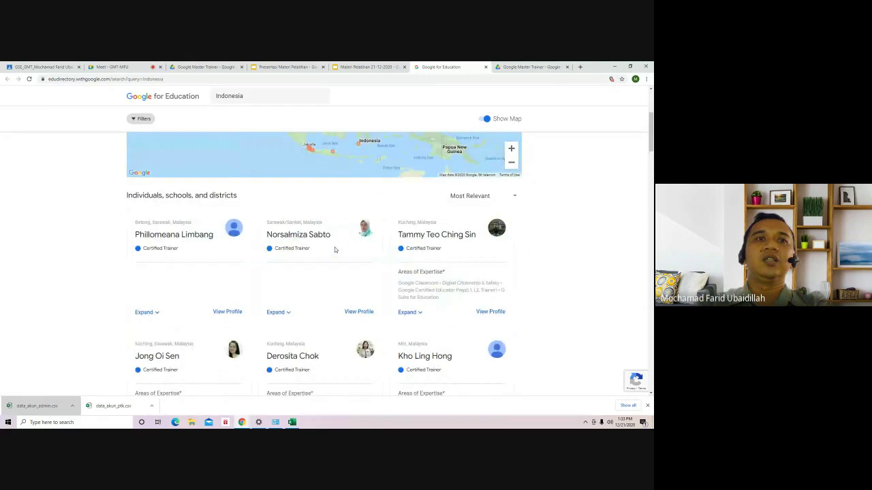
scroll(335, 250, "down", 2)
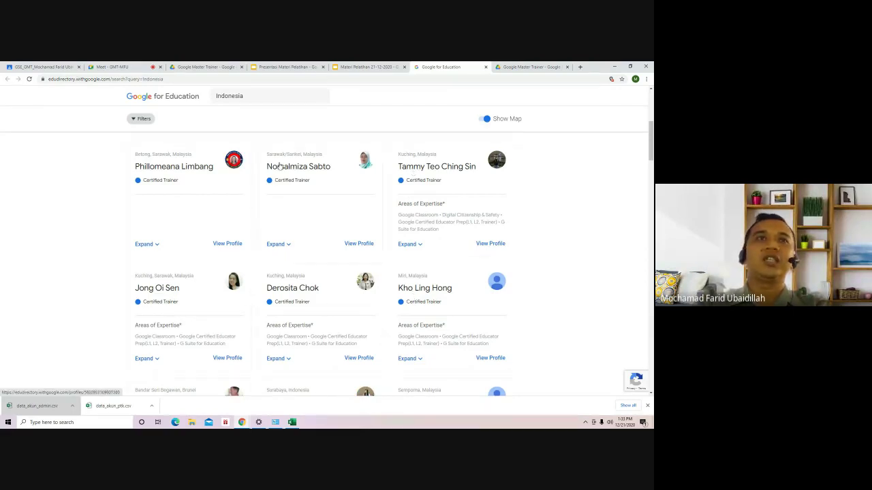
scroll(314, 273, "down", 4)
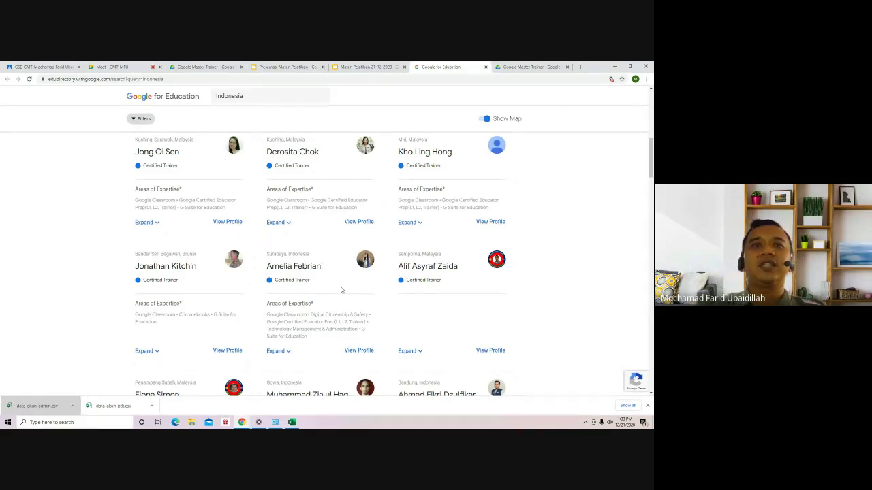
scroll(342, 290, "down", 4)
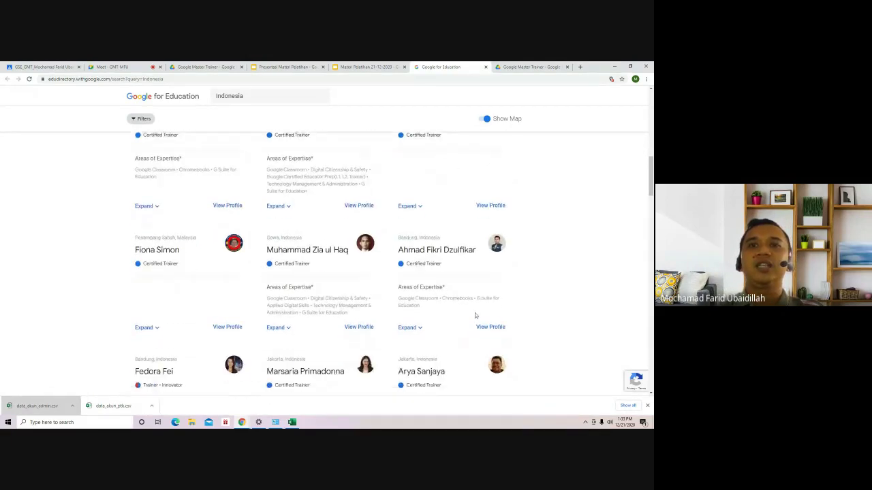
scroll(476, 315, "down", 1)
scroll(406, 302, "up", 4)
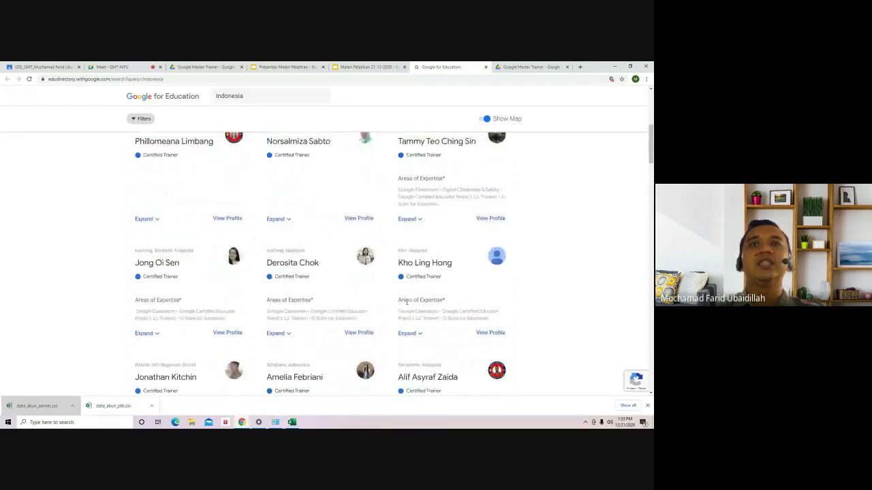
scroll(407, 301, "up", 6)
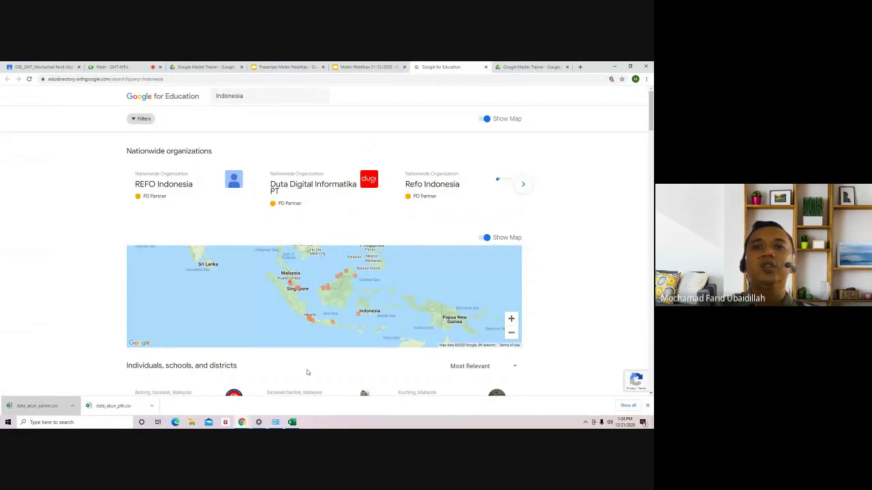
scroll(307, 373, "down", 1)
scroll(323, 370, "up", 1)
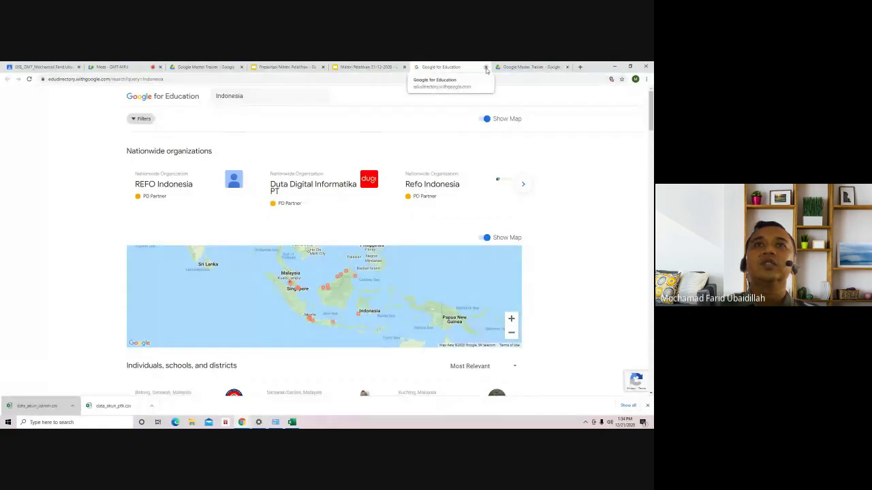
left_click(486, 68)
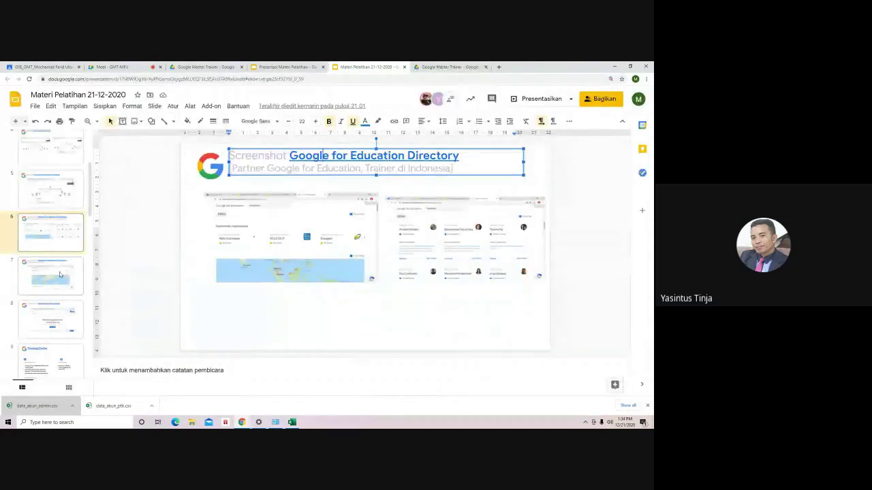
left_click(51, 276)
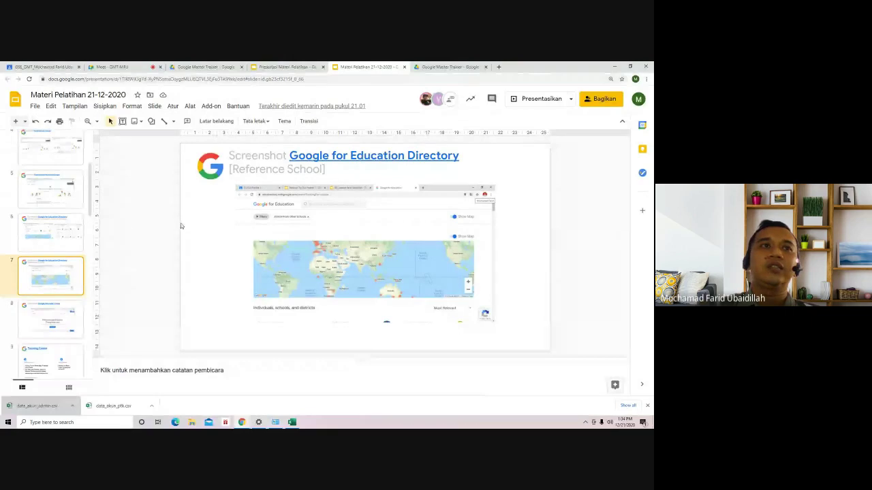
left_click(358, 158)
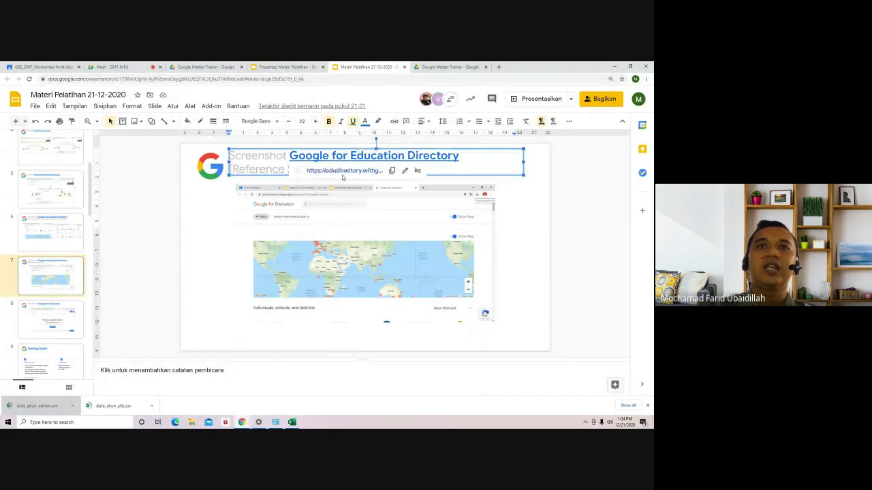
left_click(348, 171)
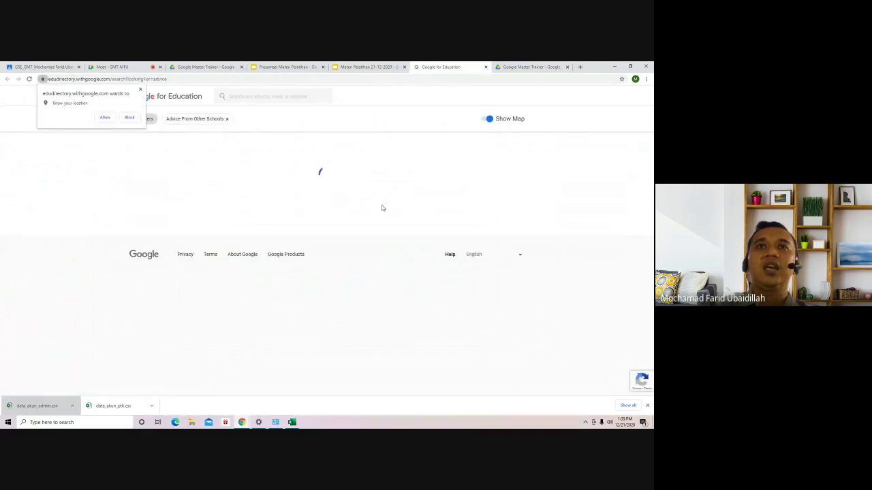
left_click(141, 89)
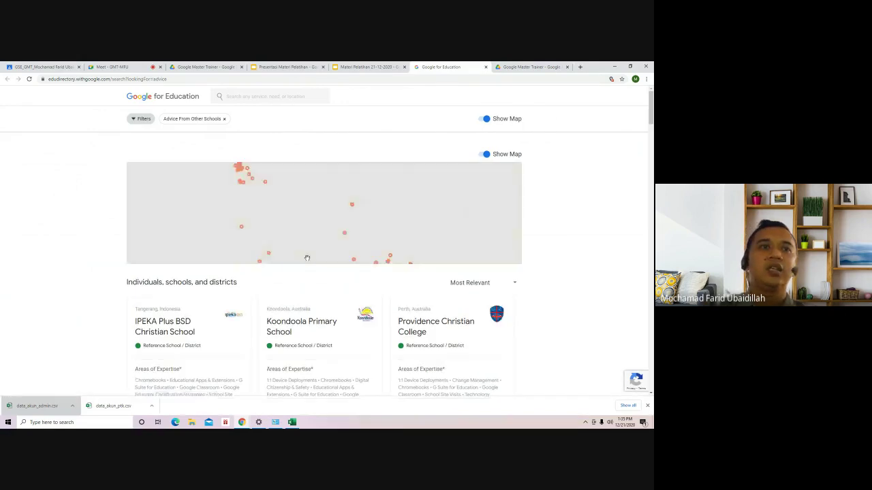
scroll(306, 260, "down", 2)
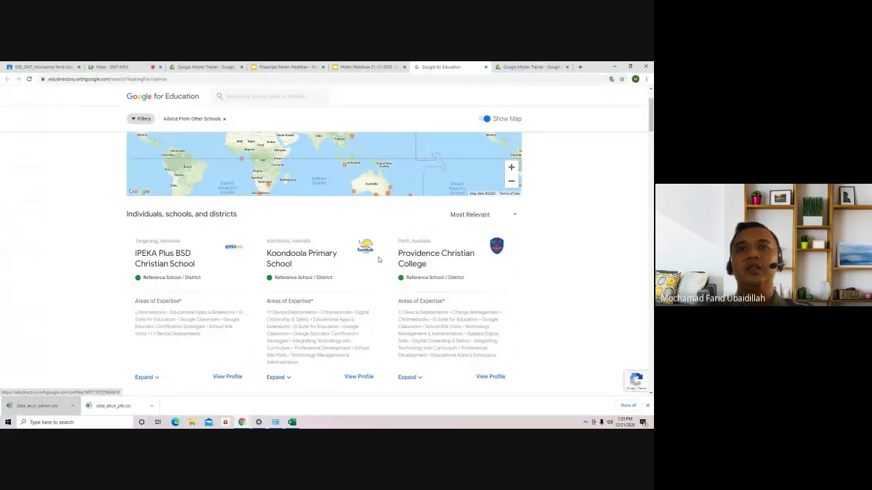
scroll(327, 318, "down", 3)
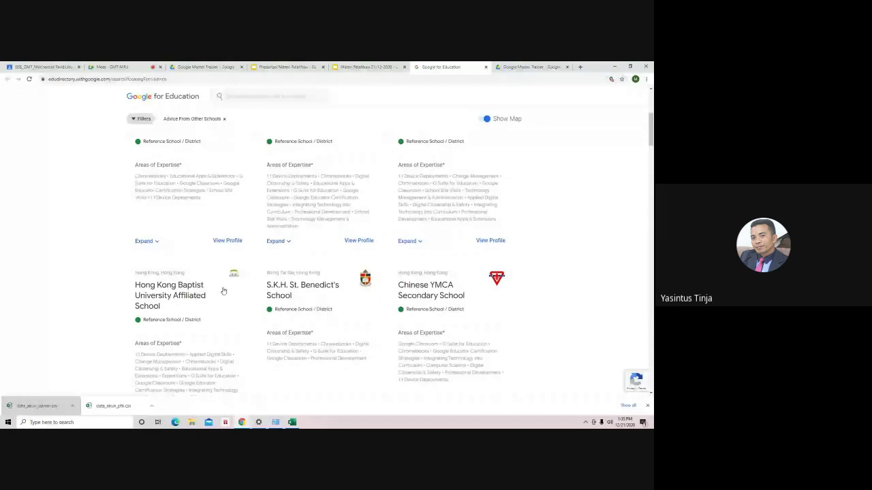
scroll(328, 304, "down", 2)
scroll(327, 301, "up", 6)
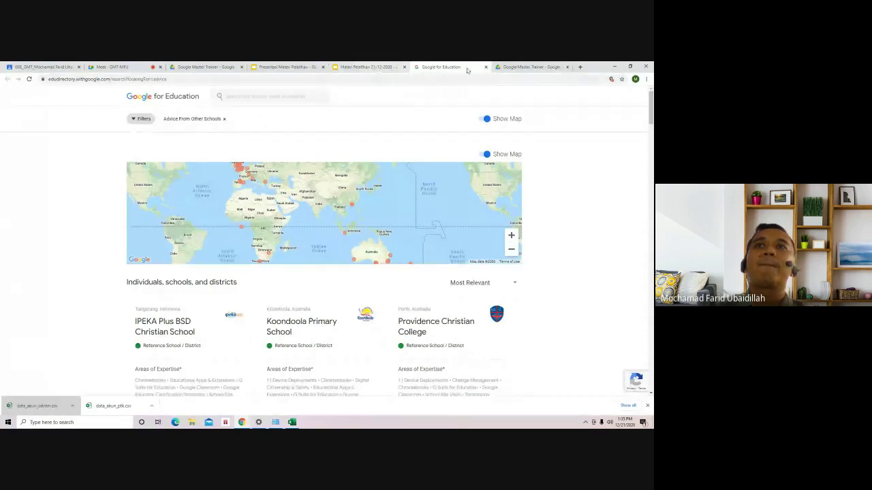
left_click(485, 67)
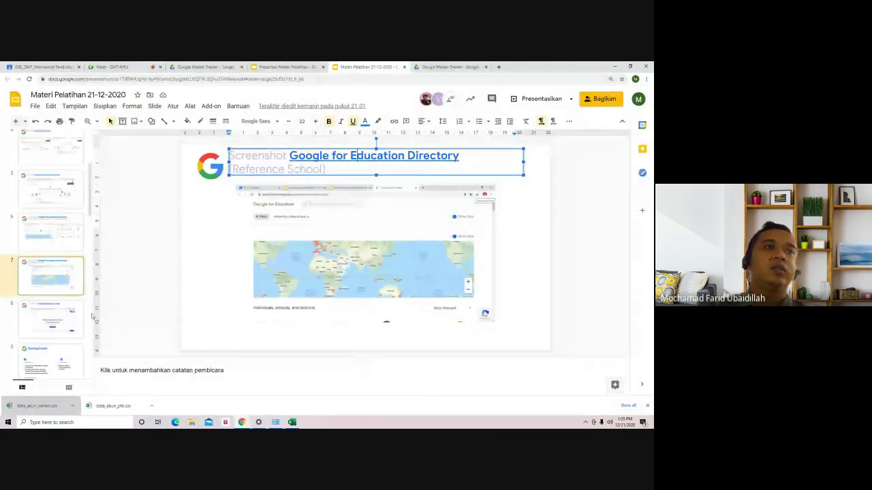
Open the Find a Google Educator Group page linked from slide 8's title.
left_click(66, 318)
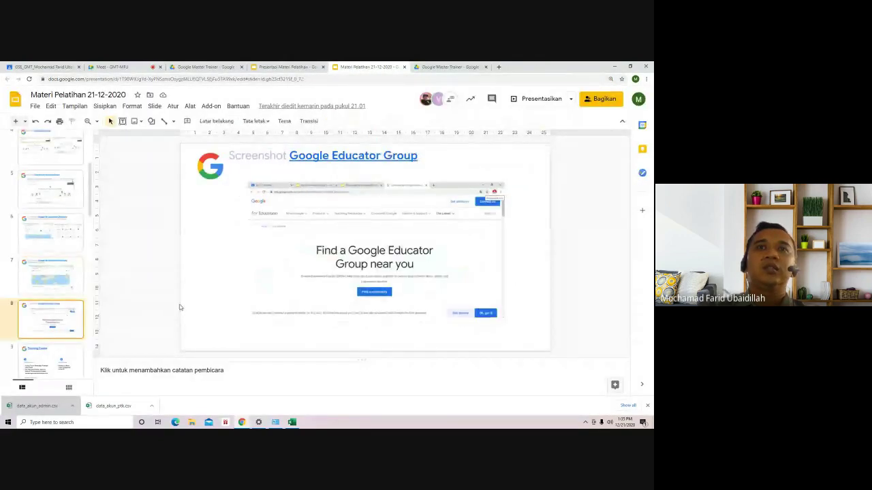
left_click(355, 156)
left_click(344, 171)
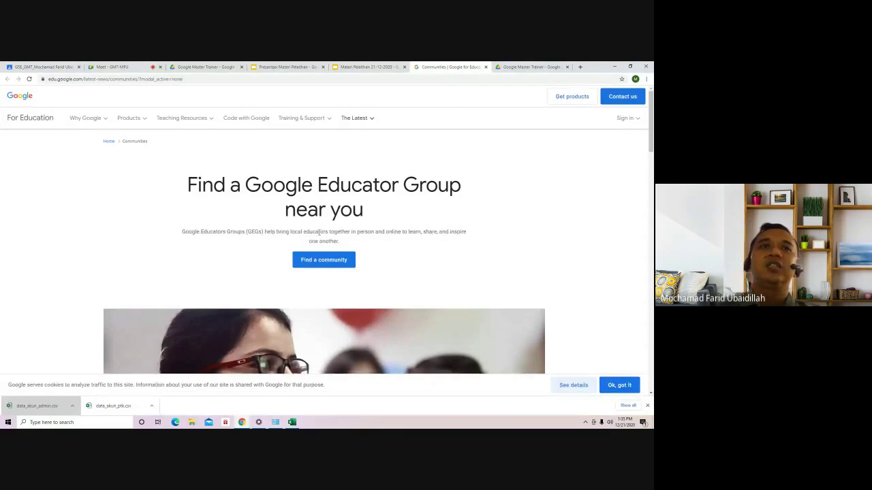
Browse the Educator Groups communities page, then close its tab.
scroll(376, 241, "down", 4)
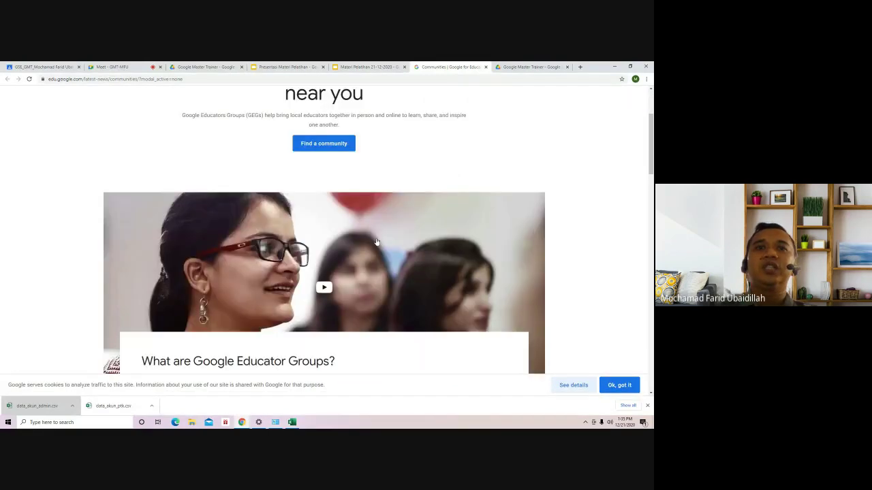
scroll(376, 241, "down", 1)
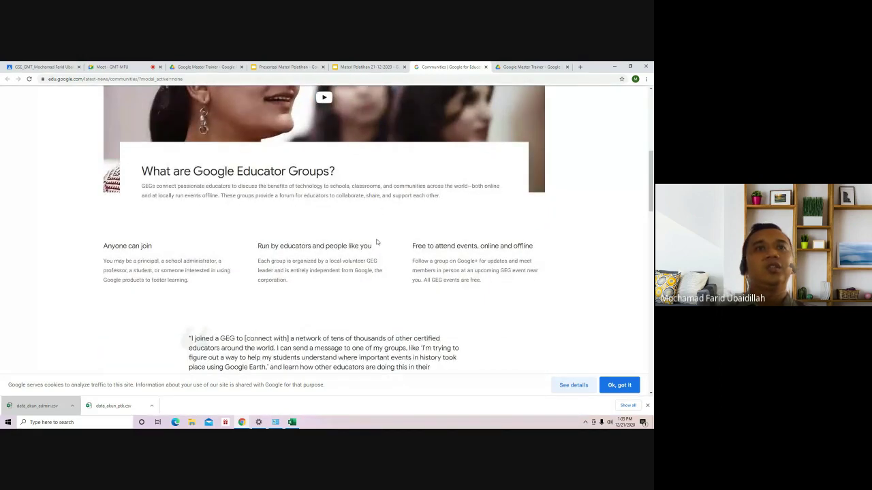
scroll(376, 241, "down", 4)
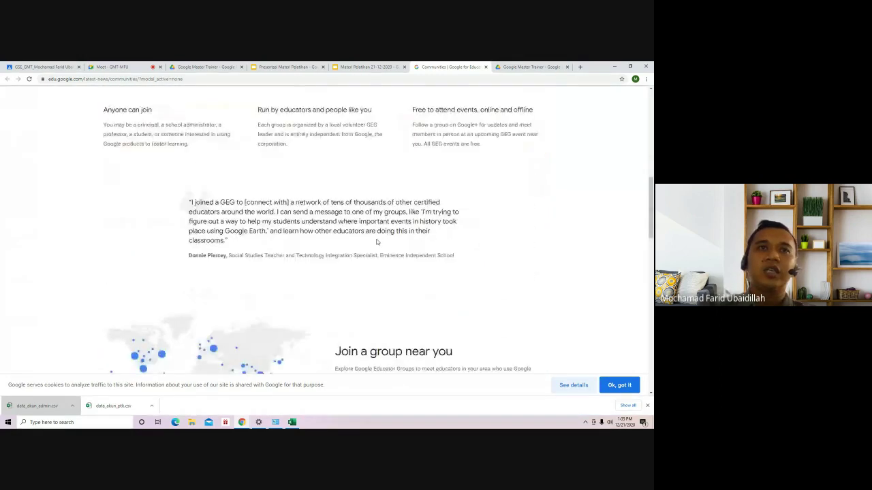
scroll(376, 241, "down", 5)
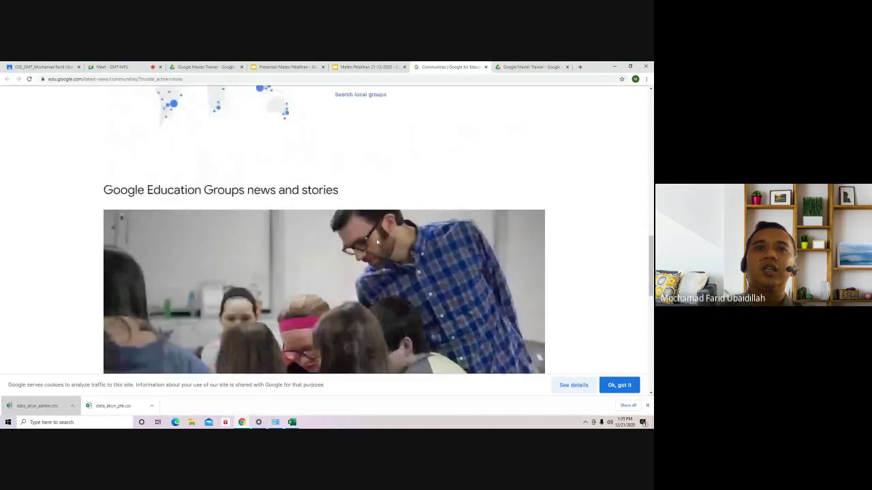
scroll(376, 241, "down", 2)
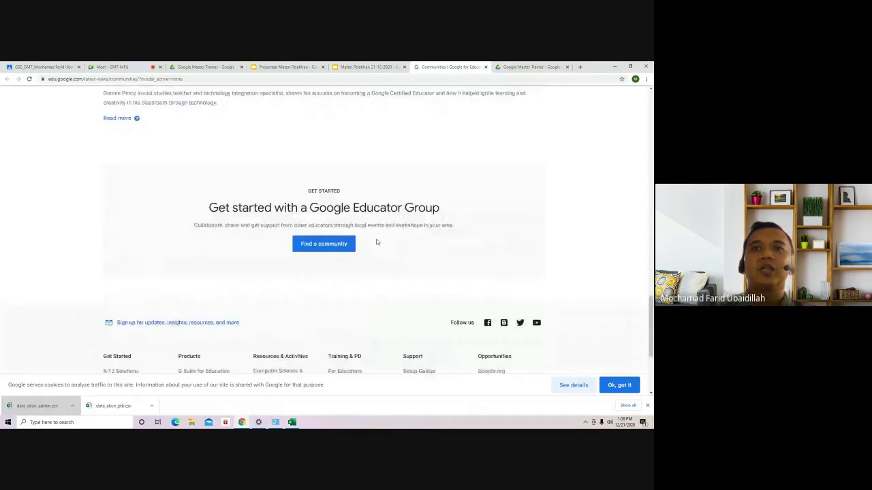
scroll(376, 242, "up", 8)
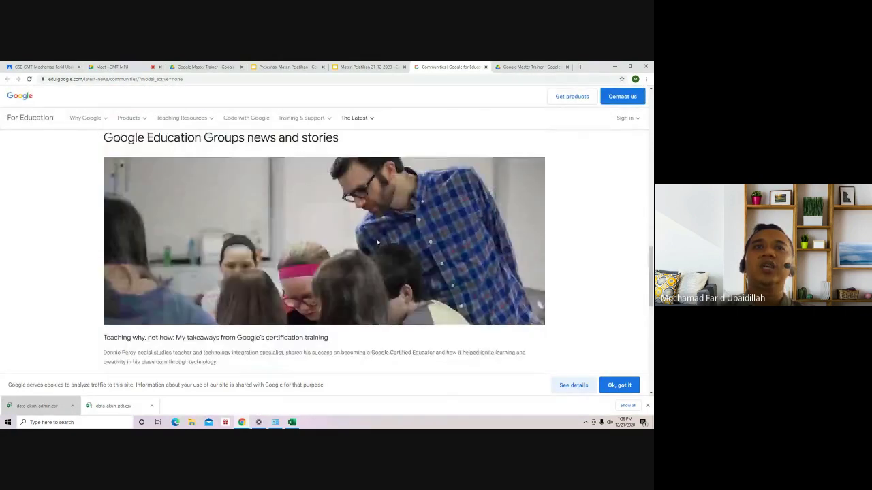
scroll(376, 241, "up", 8)
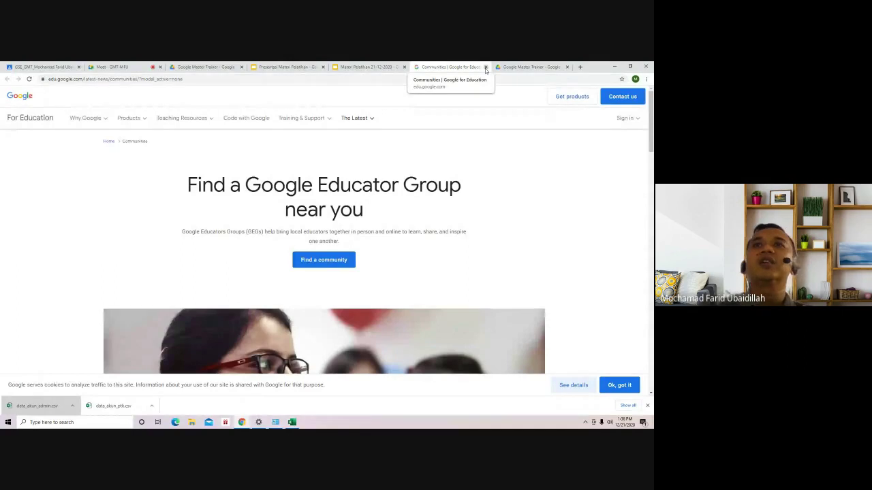
left_click(486, 67)
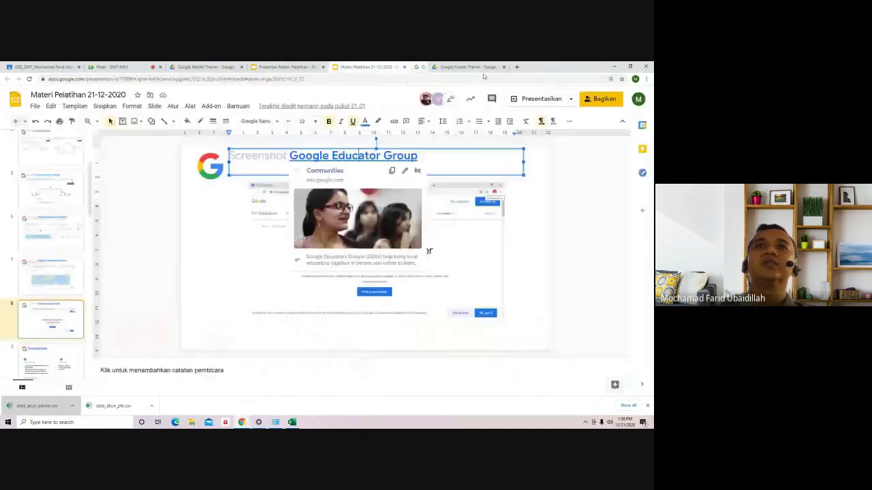
Show slide 9, Training Center, and reveal its teachercenter.withgoogle.com title link.
left_click(61, 362)
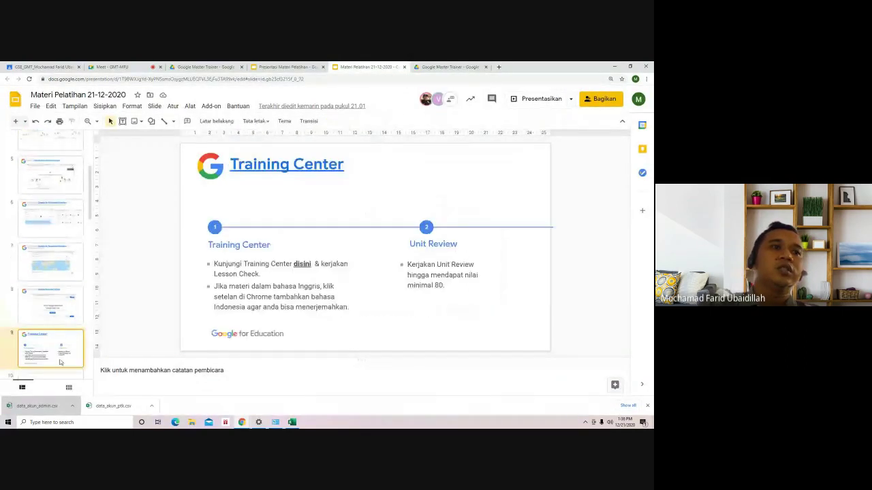
scroll(63, 344, "down", 2)
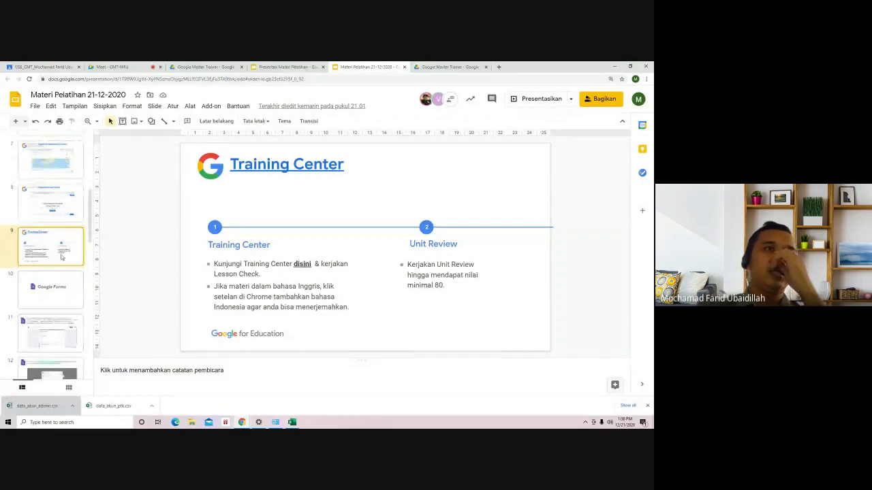
left_click(303, 165)
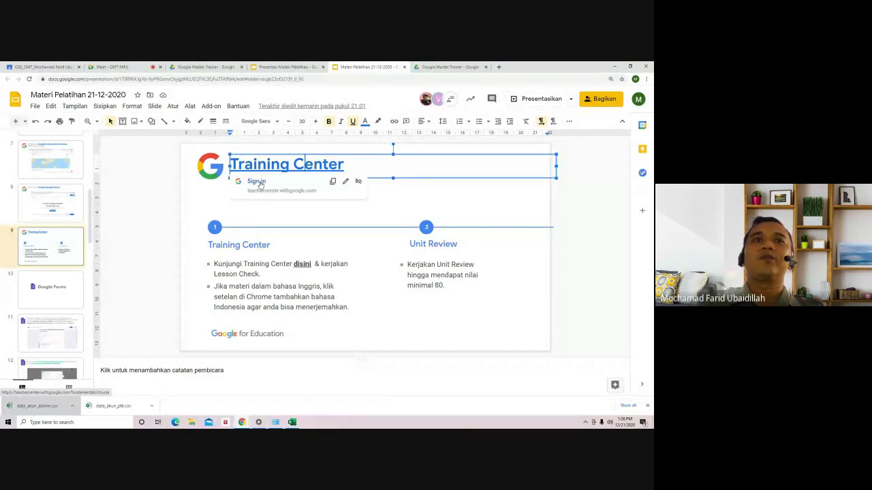
Open the linked Teacher Center page and sign in with the first listed Google account.
left_click(257, 182)
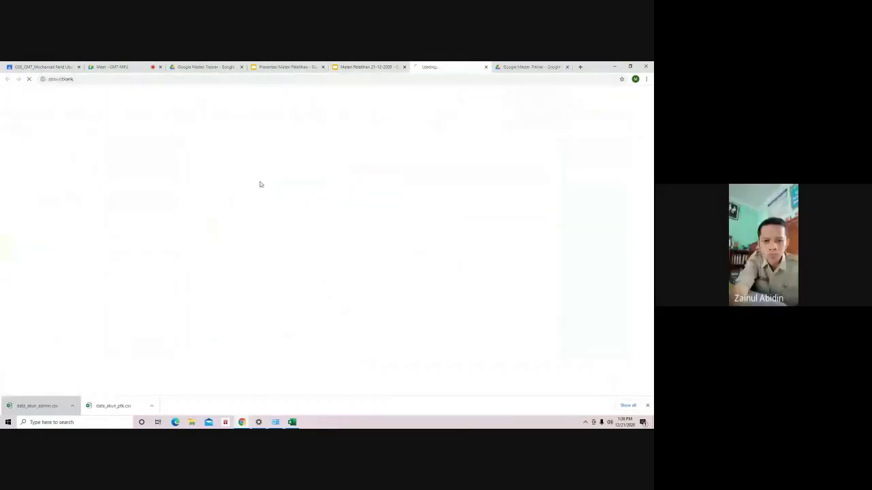
left_click(350, 67)
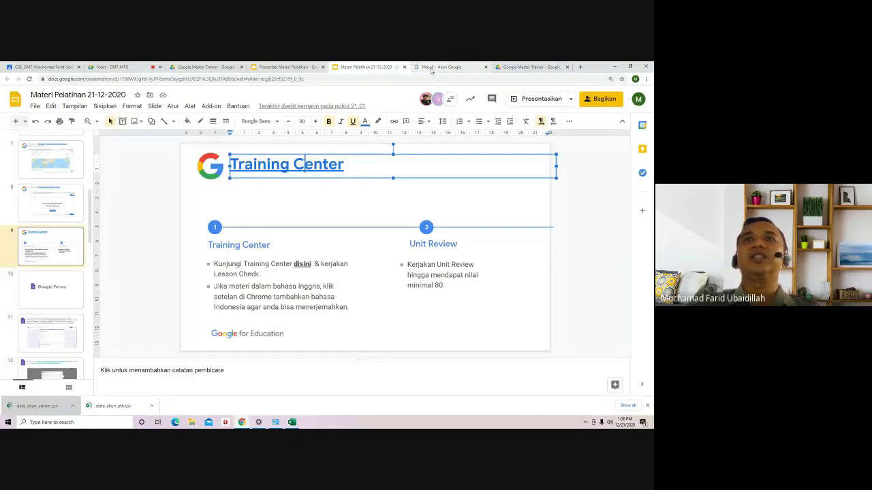
left_click(431, 71)
left_click(317, 218)
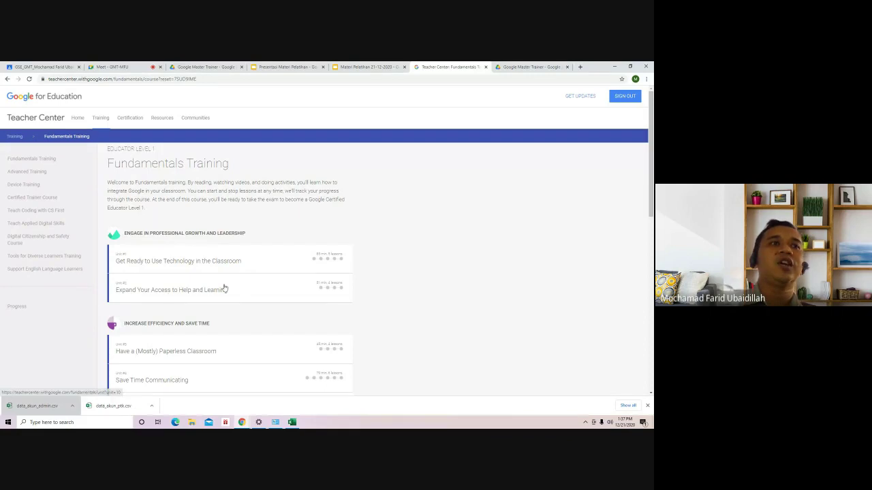
Scroll through the Fundamentals Training course's list of units.
scroll(168, 297, "down", 1)
scroll(168, 297, "down", 1)
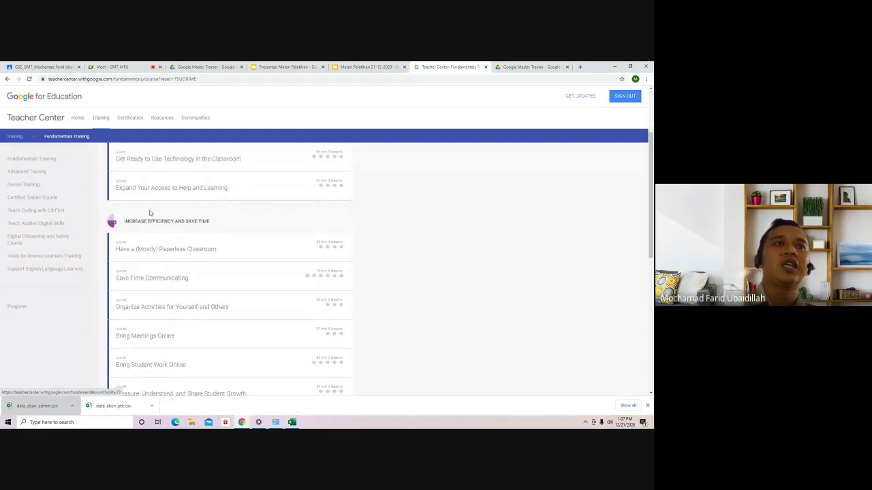
scroll(200, 238, "down", 2)
scroll(202, 244, "down", 4)
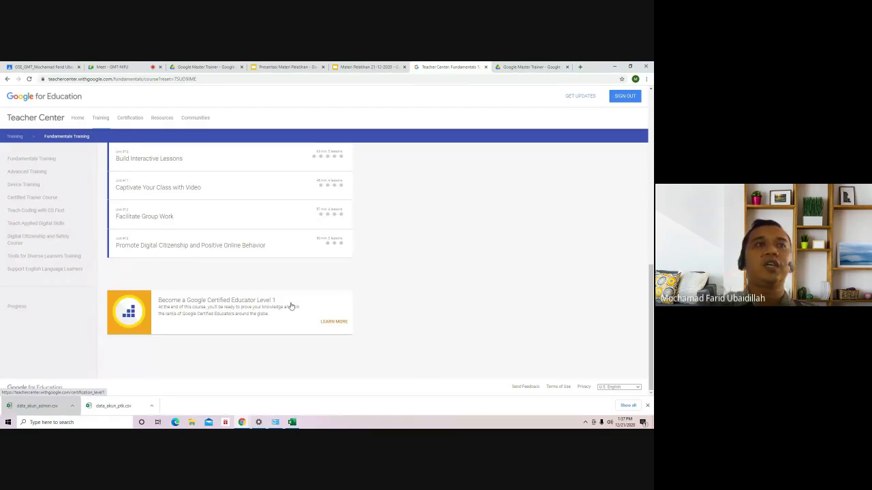
scroll(291, 306, "up", 5)
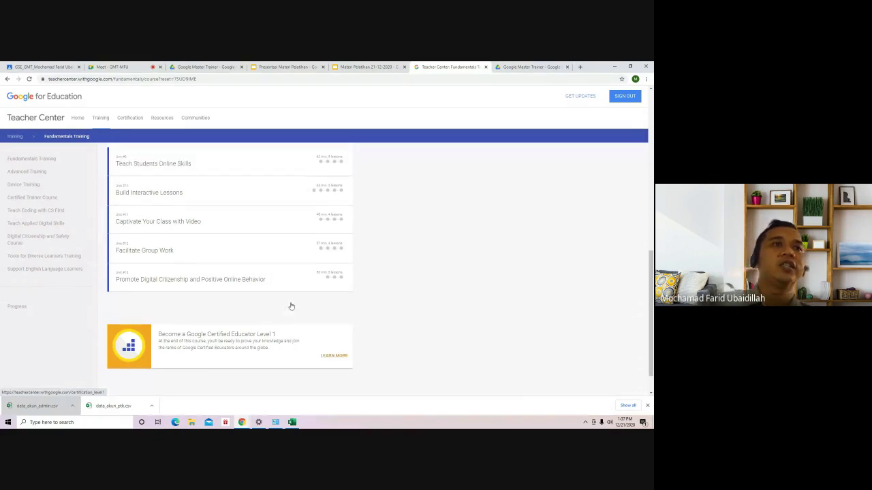
scroll(291, 306, "up", 5)
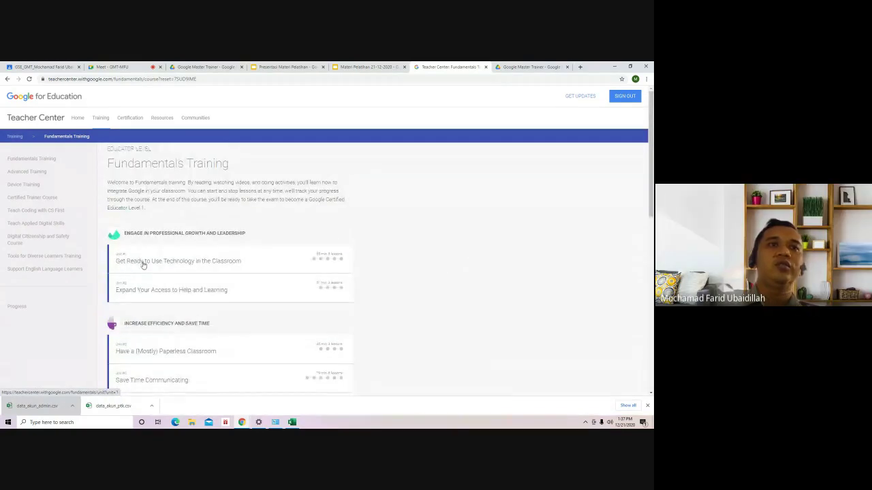
Open the Get Ready to Use Technology in the Classroom unit, its Explore the Benefits lesson, then Unit Review.
left_click(175, 266)
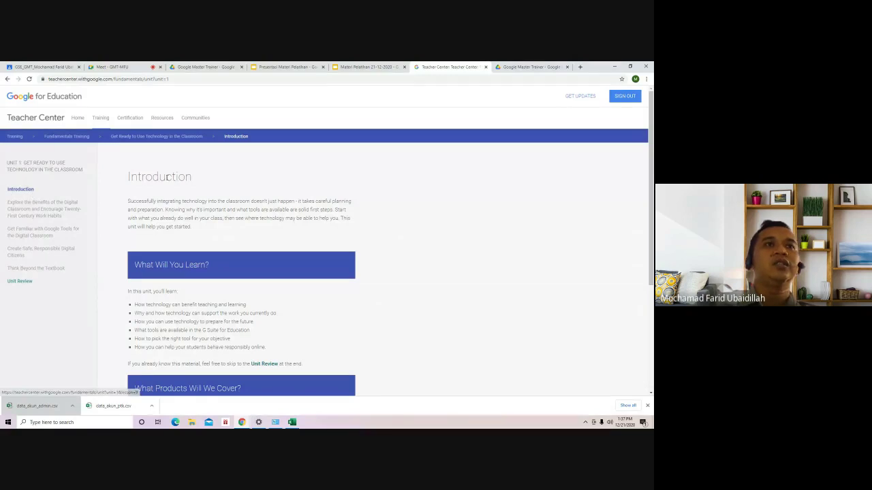
left_click(32, 205)
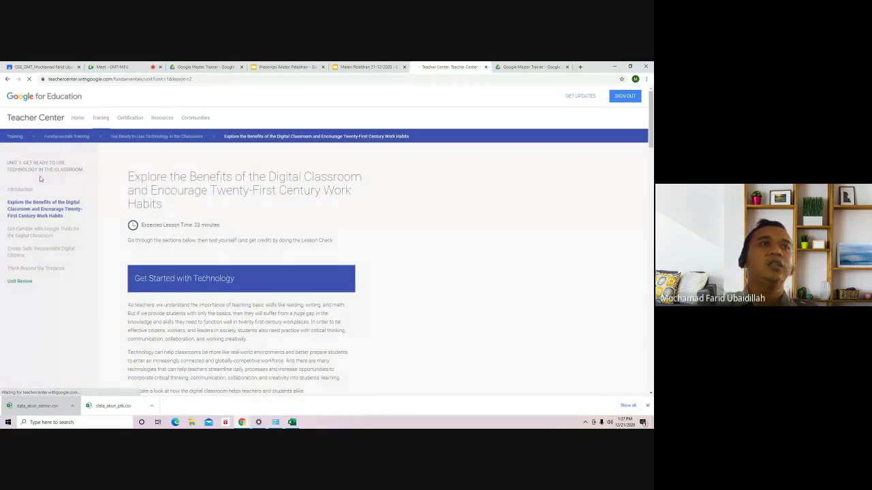
left_click(25, 283)
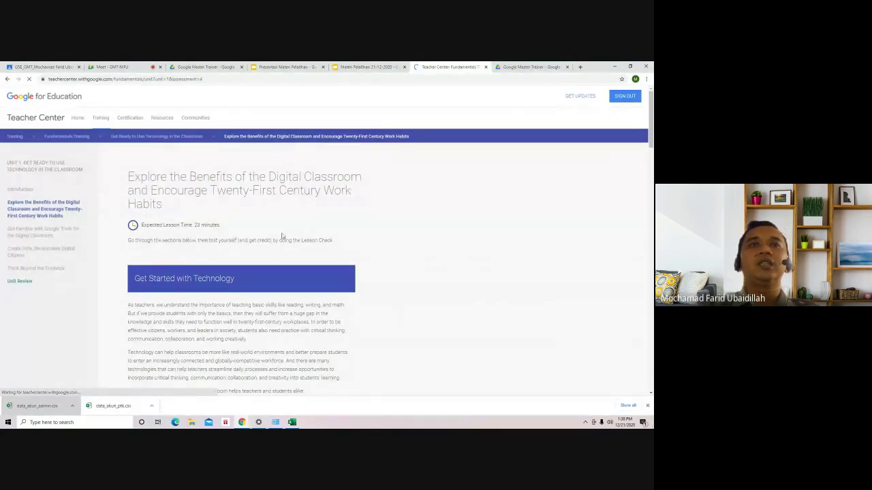
scroll(283, 232, "down", 2)
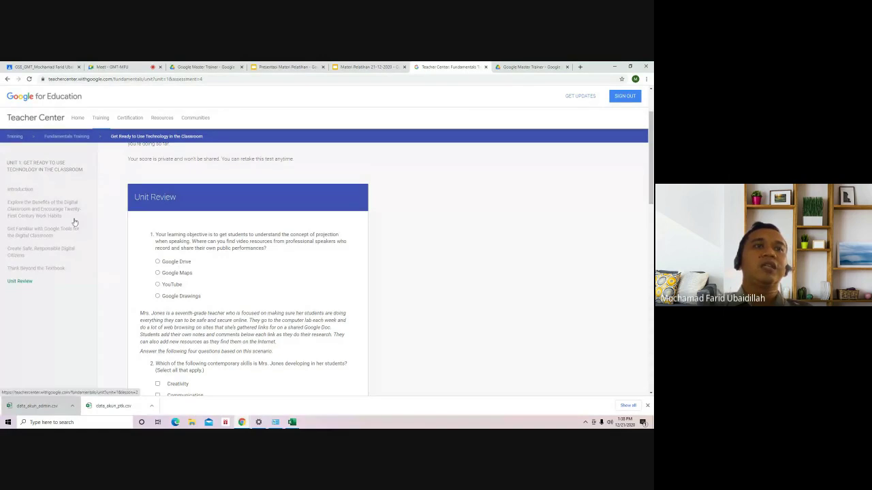
scroll(279, 257, "up", 1)
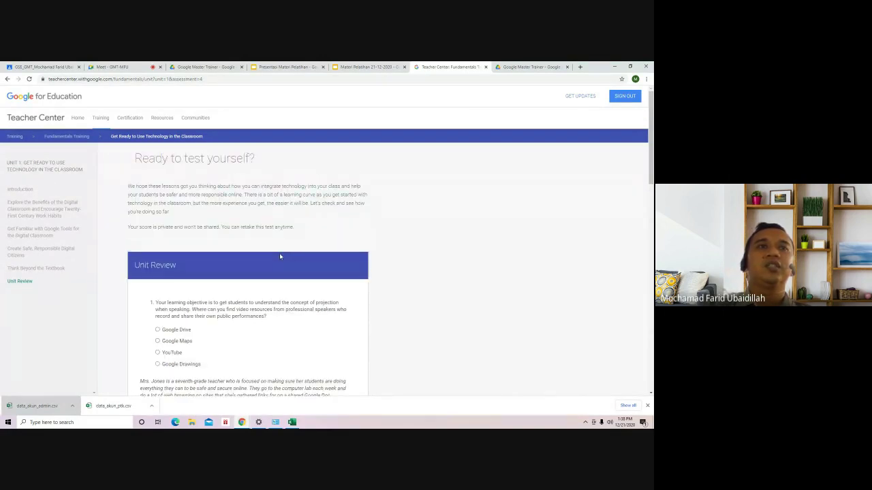
scroll(279, 254, "down", 2)
scroll(259, 254, "up", 1)
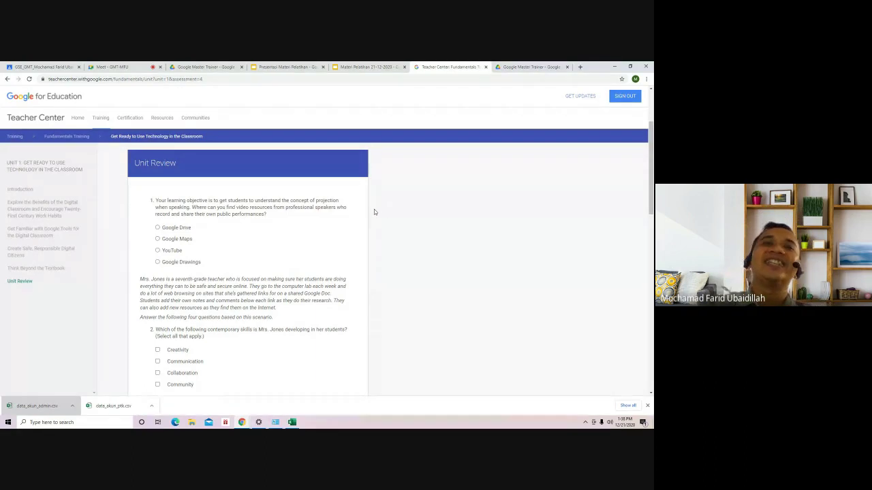
Translate the Unit Review quiz page into Indonesian from the right-click menu.
right_click(404, 200)
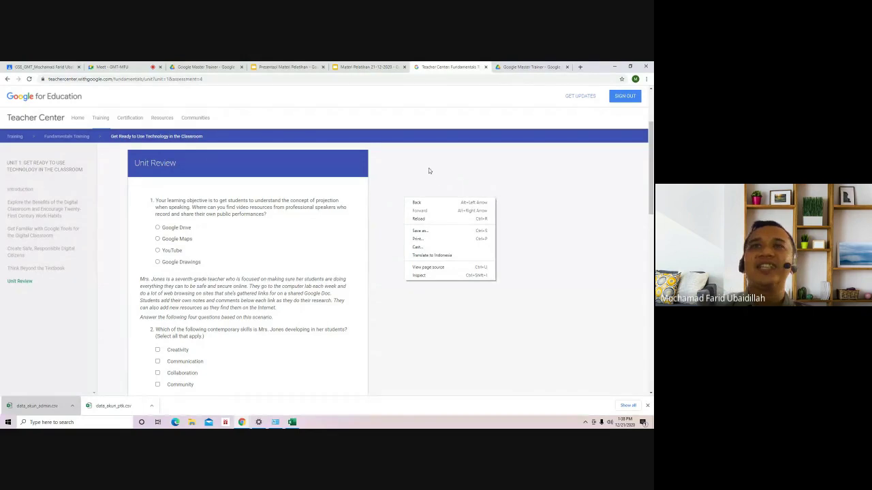
left_click(436, 256)
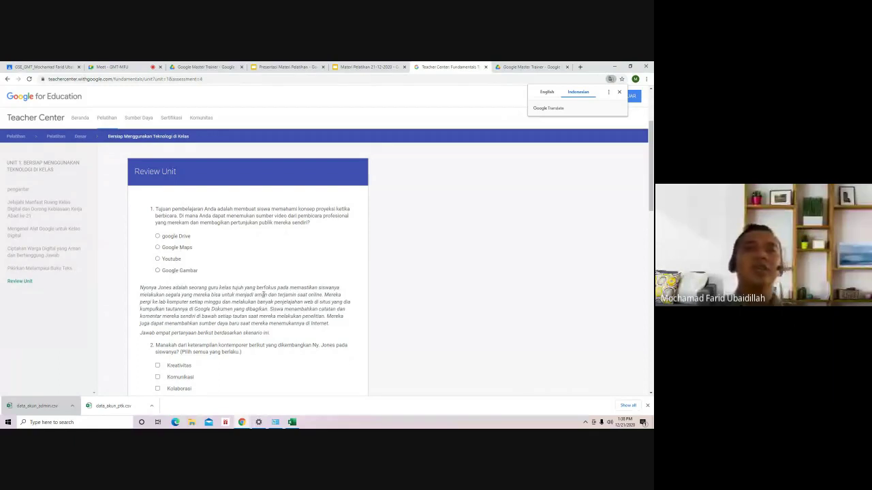
Answer quiz question 1 with Youtube.
scroll(278, 295, "down", 1)
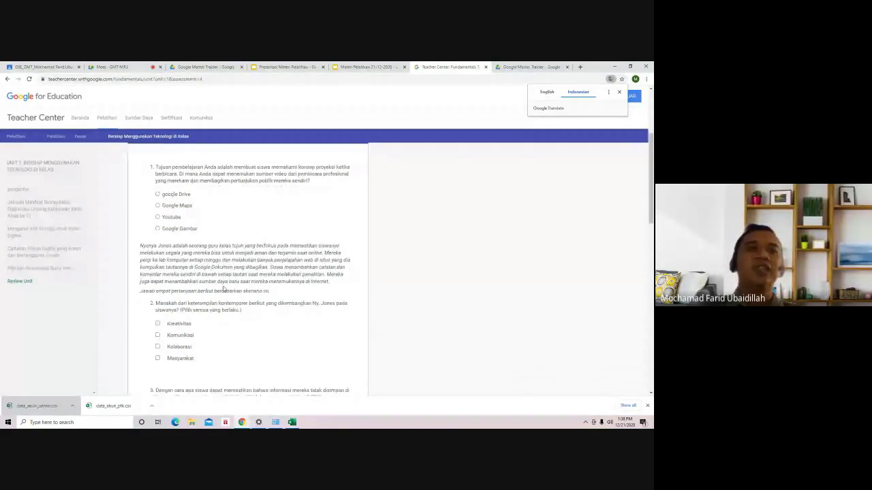
scroll(223, 289, "down", 1)
left_click(157, 192)
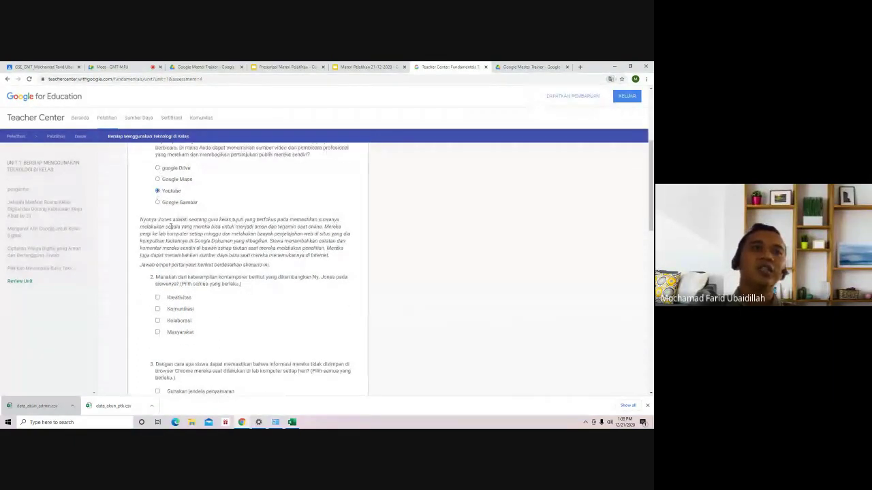
scroll(170, 294, "down", 1)
scroll(180, 227, "up", 2)
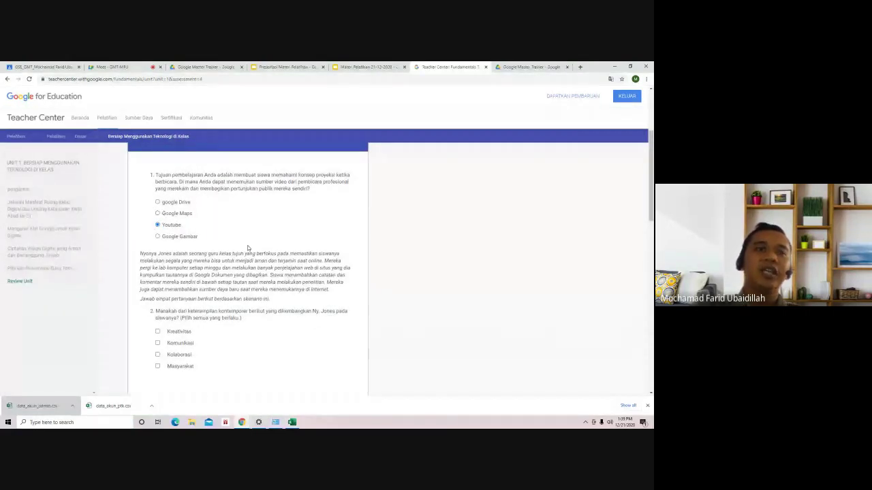
Tick Kreativitas, Komunikasi and Kolaborasi for question 2, then scroll to the quiz bottom.
scroll(247, 247, "down", 2)
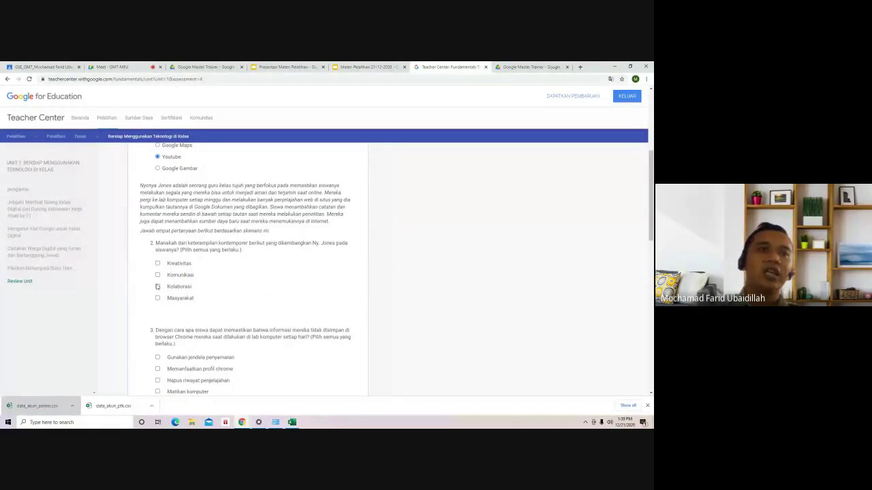
scroll(157, 287, "down", 2)
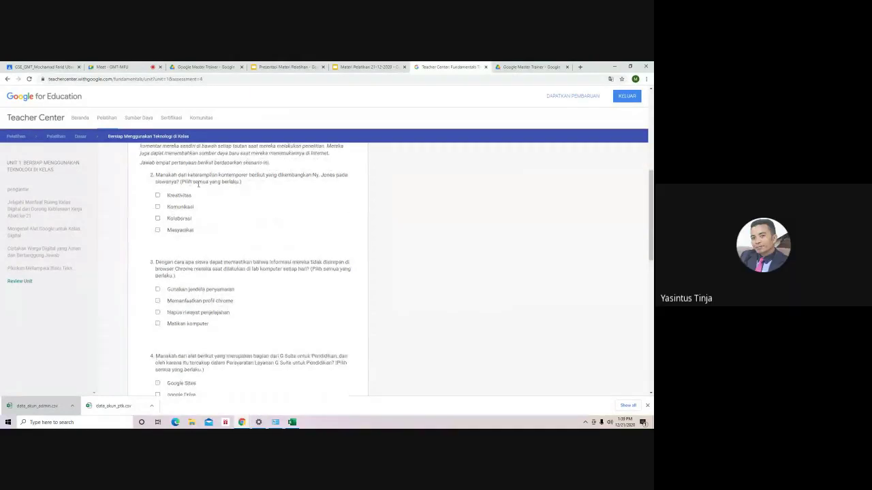
left_click(157, 196)
left_click(159, 207)
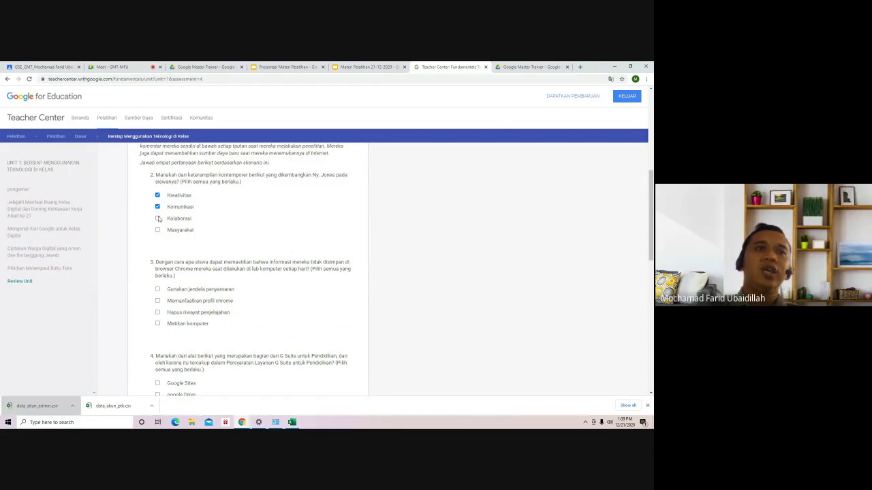
left_click(158, 219)
scroll(205, 261, "down", 2)
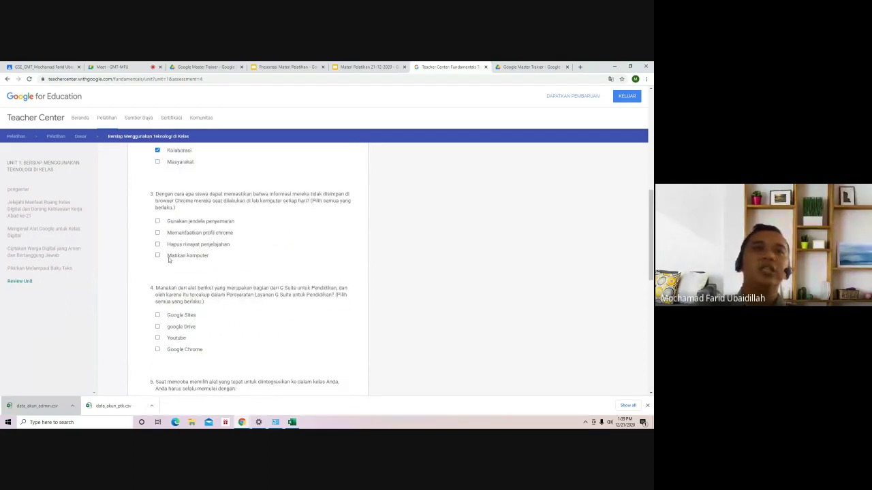
scroll(204, 286, "down", 10)
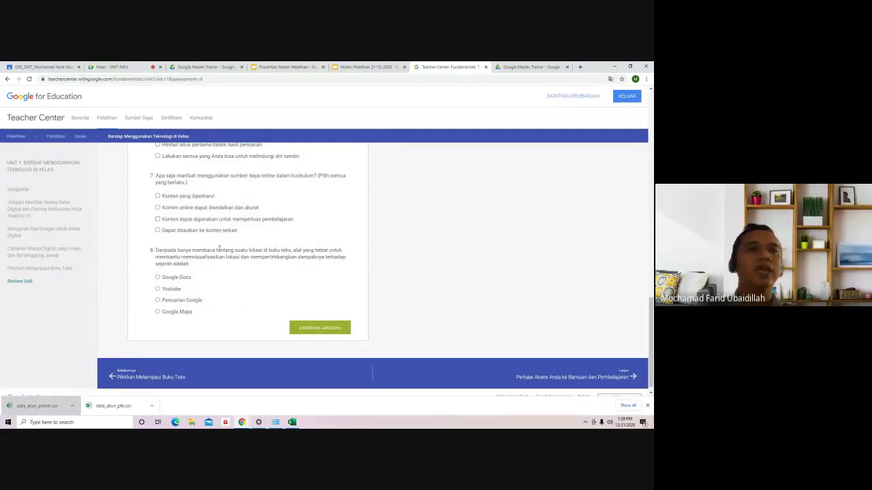
scroll(301, 266, "up", 5)
scroll(301, 265, "down", 6)
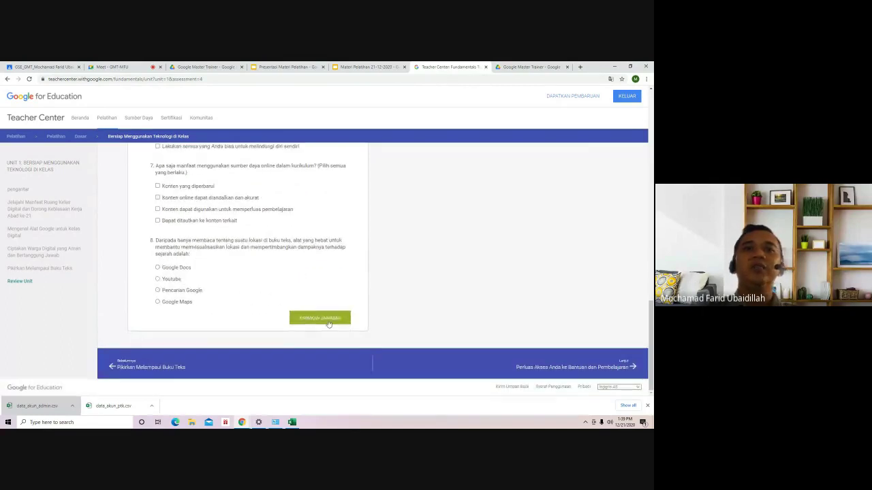
Submit the quiz answers and review the graded questions, scoring 1 of 8 (13%).
left_click(329, 321)
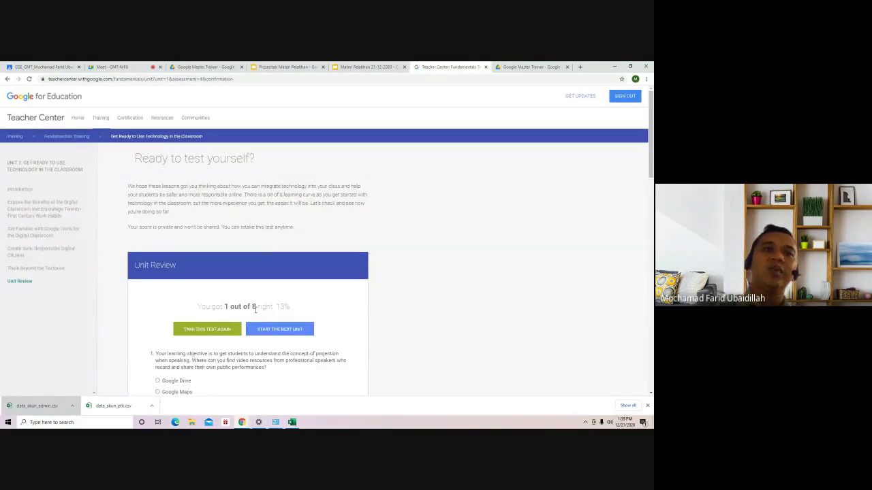
scroll(257, 309, "down", 1)
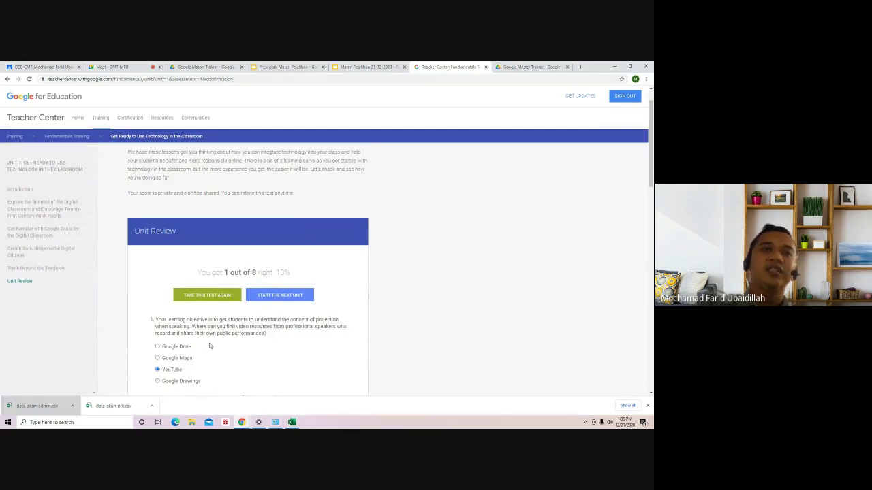
scroll(208, 341, "down", 2)
scroll(192, 314, "down", 12)
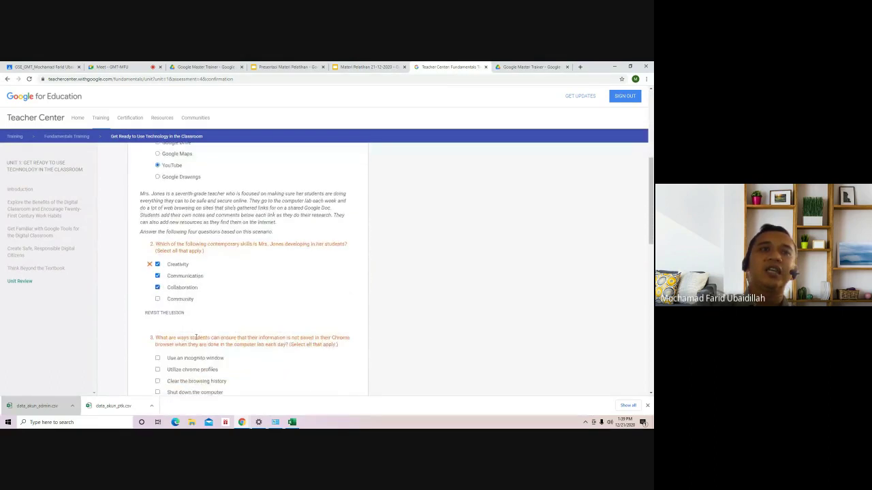
scroll(197, 344, "down", 7)
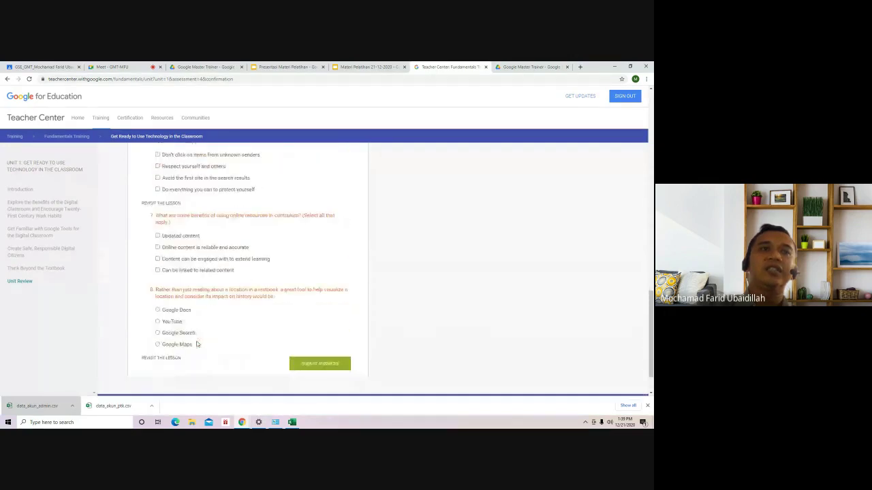
scroll(198, 277, "up", 5)
scroll(202, 275, "up", 15)
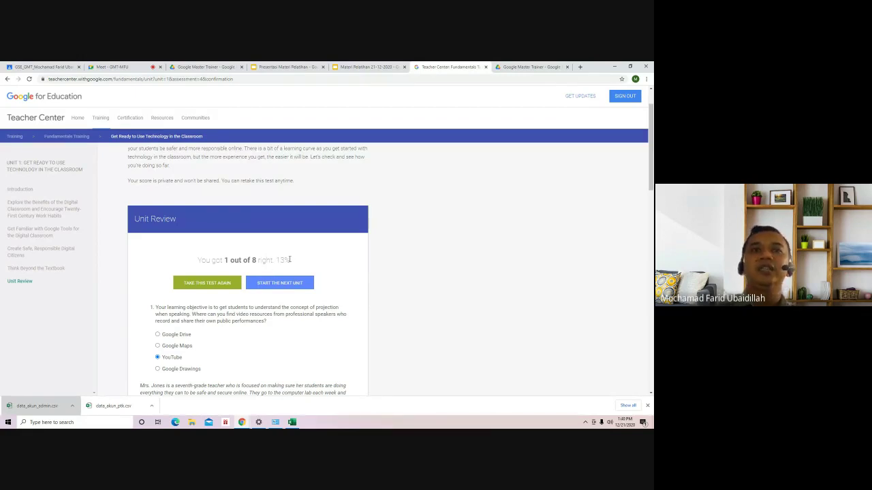
scroll(248, 264, "down", 1)
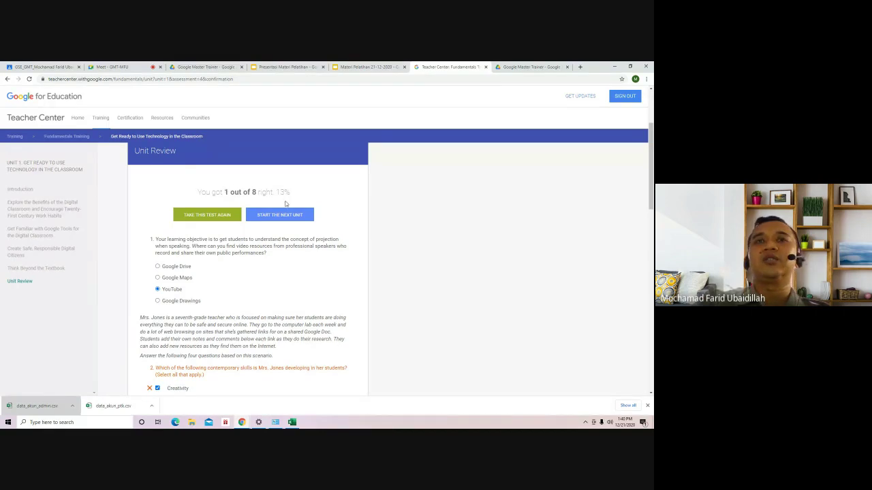
scroll(308, 246, "down", 5)
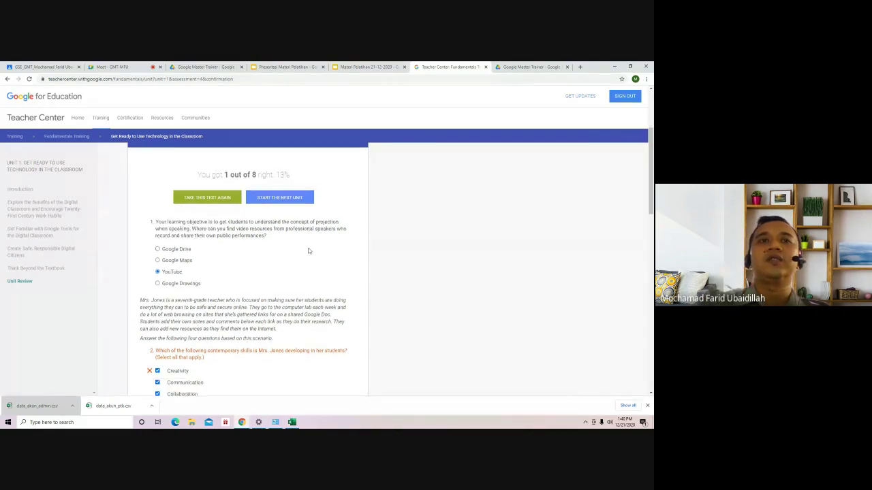
scroll(308, 250, "up", 2)
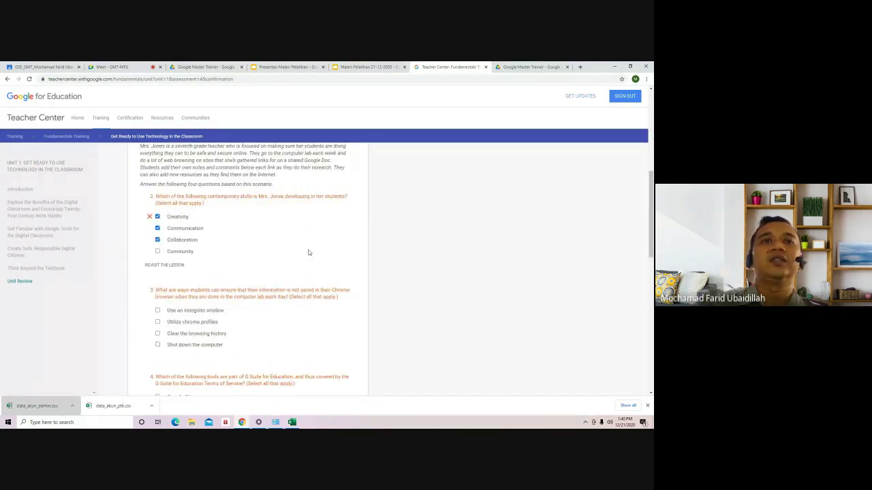
scroll(307, 250, "down", 8)
scroll(300, 256, "up", 12)
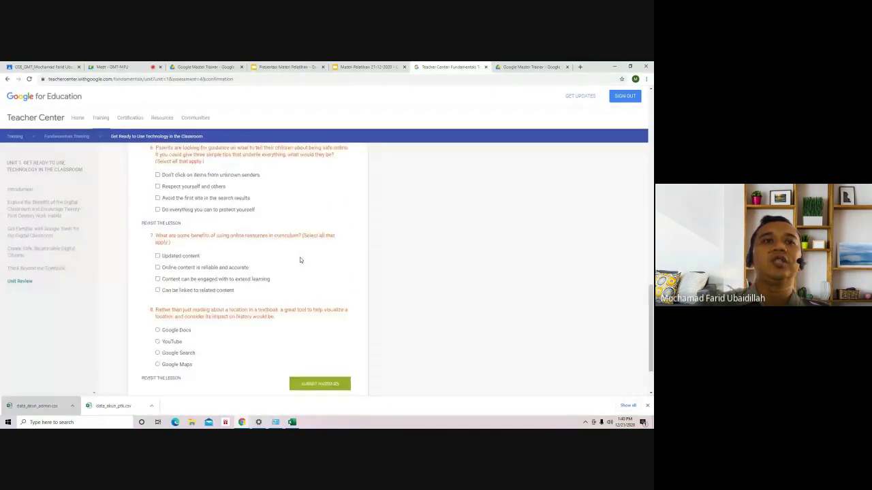
Open the Certification page with Educator Level 1 and 2 options and close the 'Teacher Center is moving' banner.
left_click(130, 118)
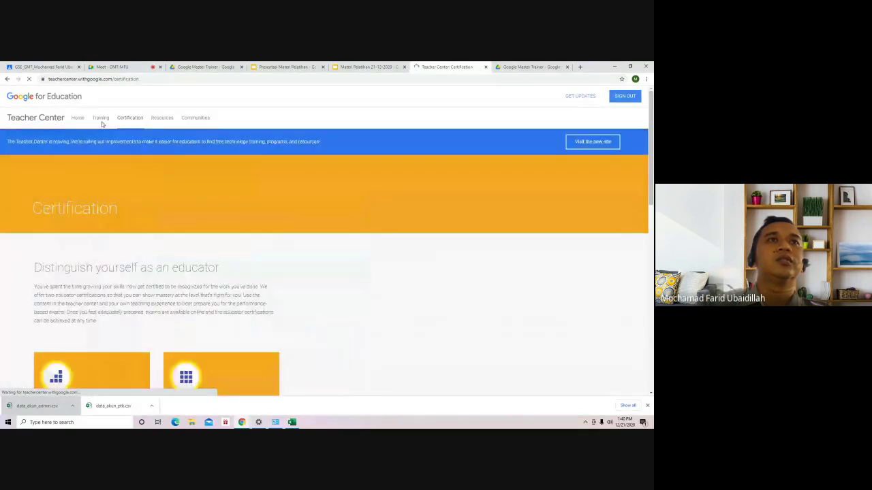
scroll(126, 255, "down", 3)
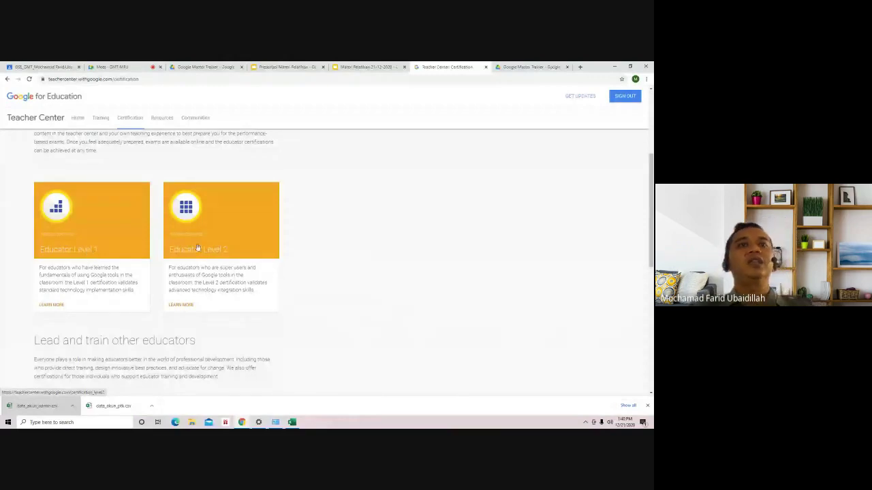
scroll(197, 248, "down", 3)
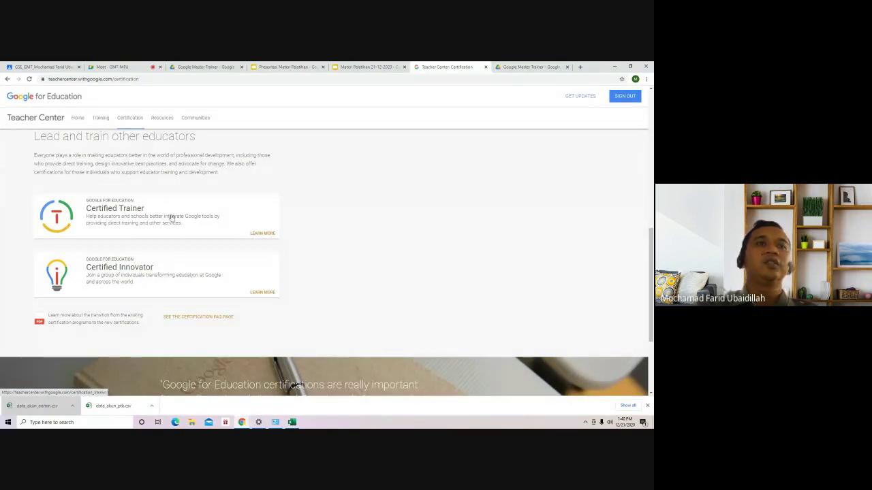
scroll(198, 242, "up", 3)
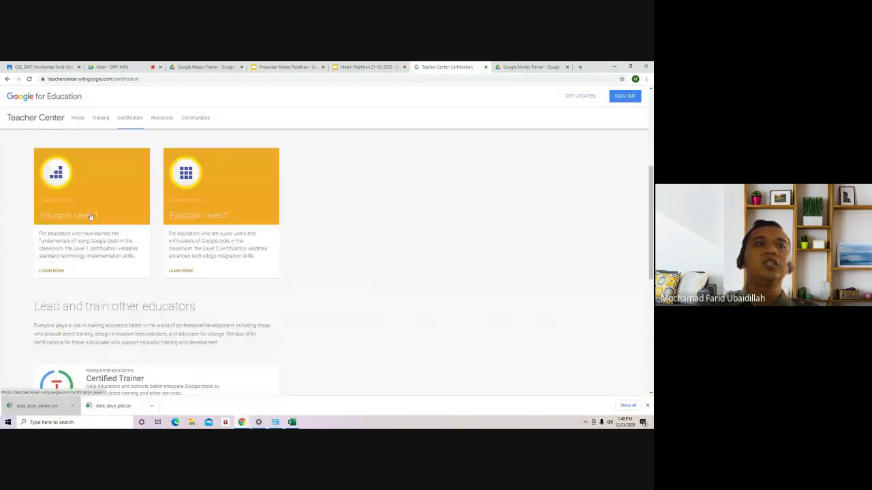
scroll(190, 272, "down", 3)
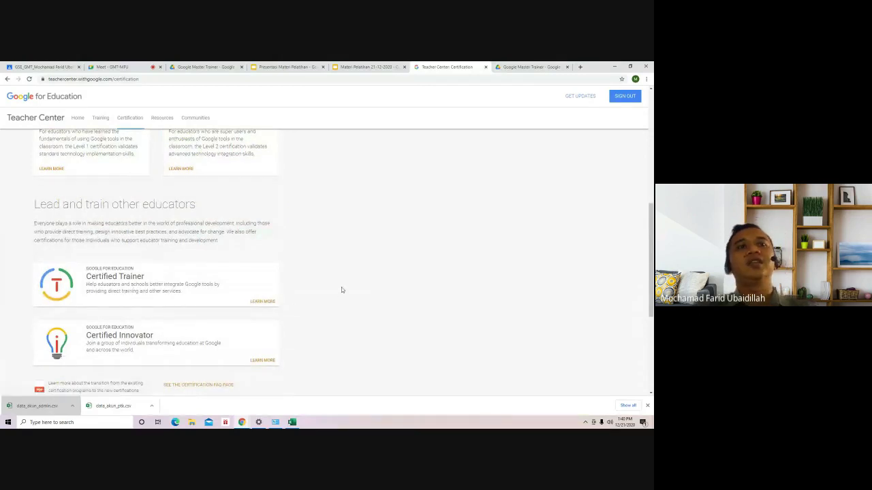
scroll(333, 291, "up", 6)
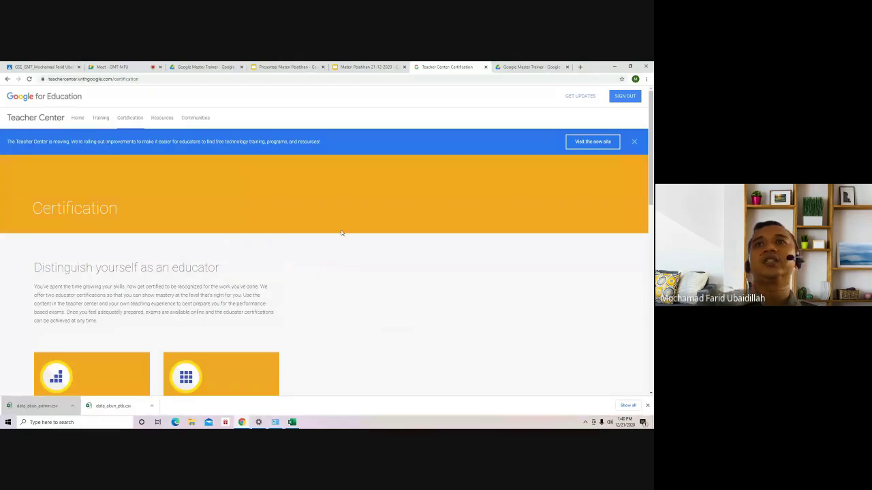
left_click(634, 143)
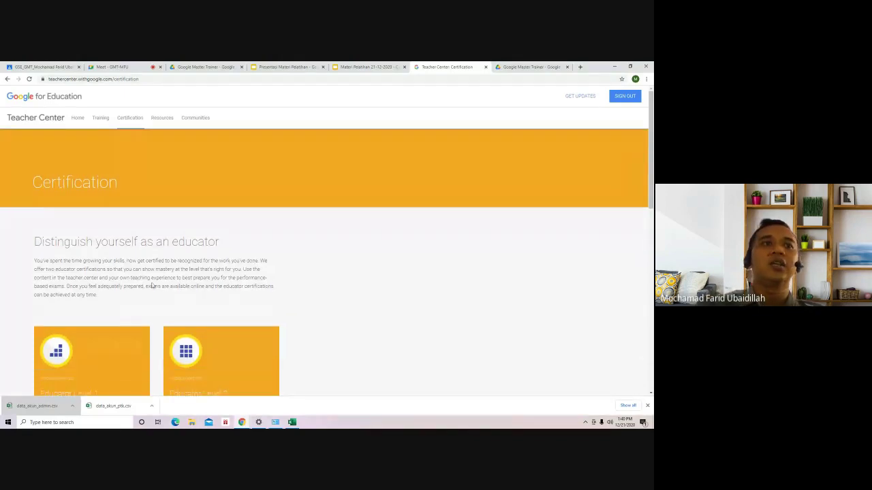
scroll(141, 347, "down", 1)
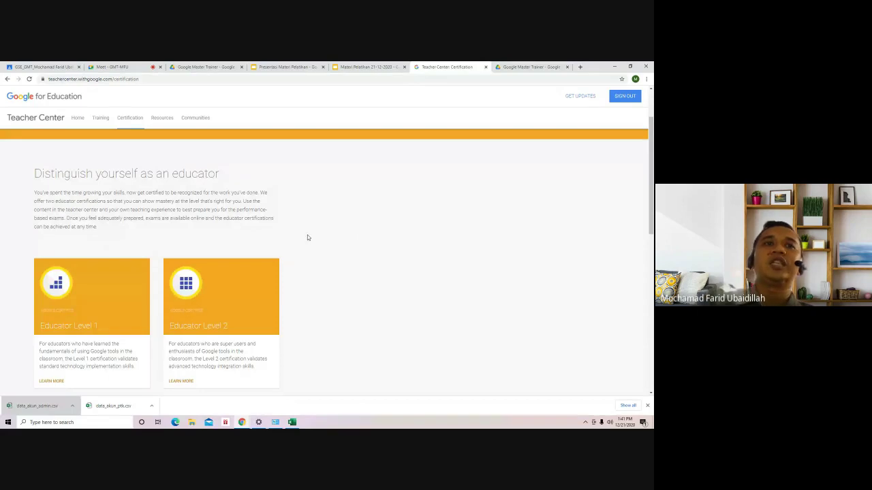
Close the Teacher Center tab and step through slides 8, 9 and 10 of the deck.
left_click(486, 68)
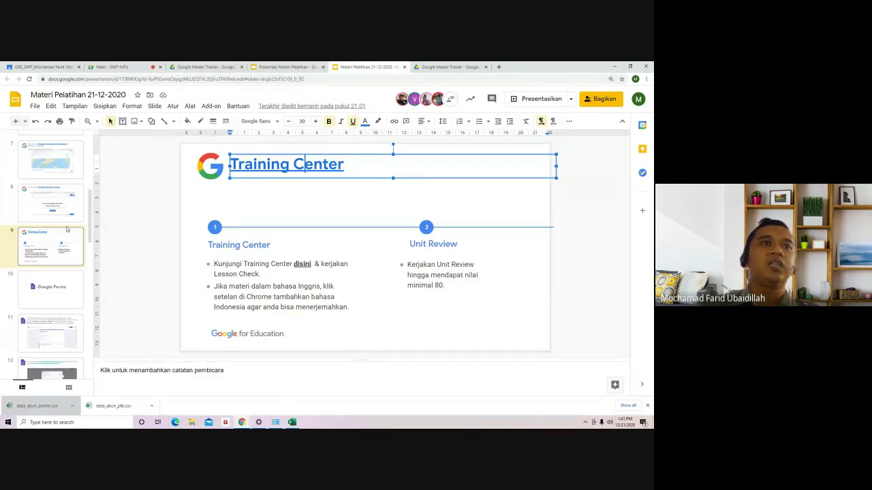
left_click(82, 218)
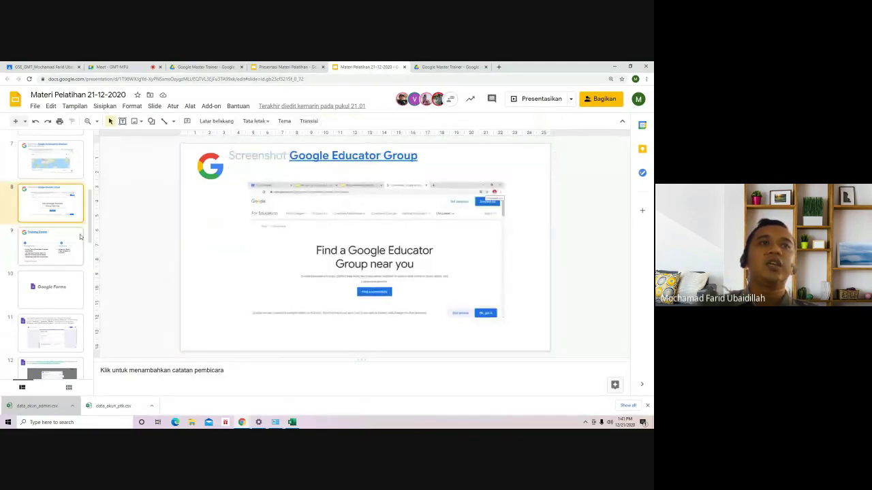
left_click(80, 238)
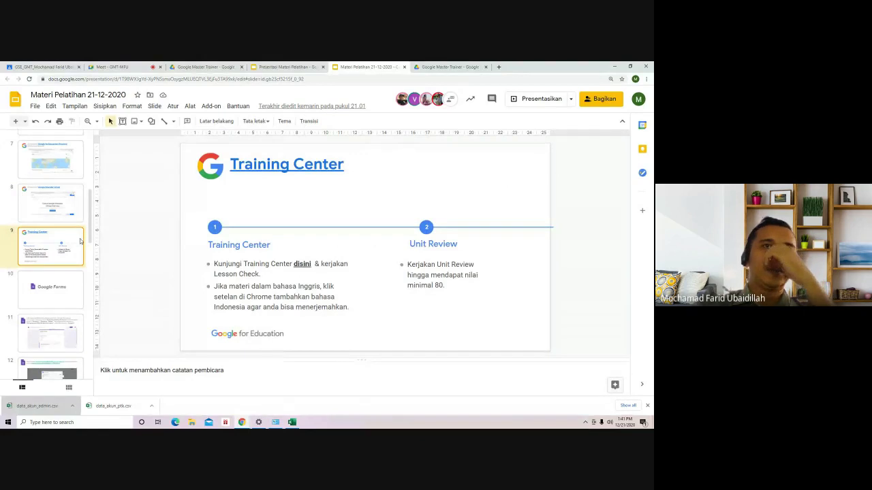
left_click(67, 291)
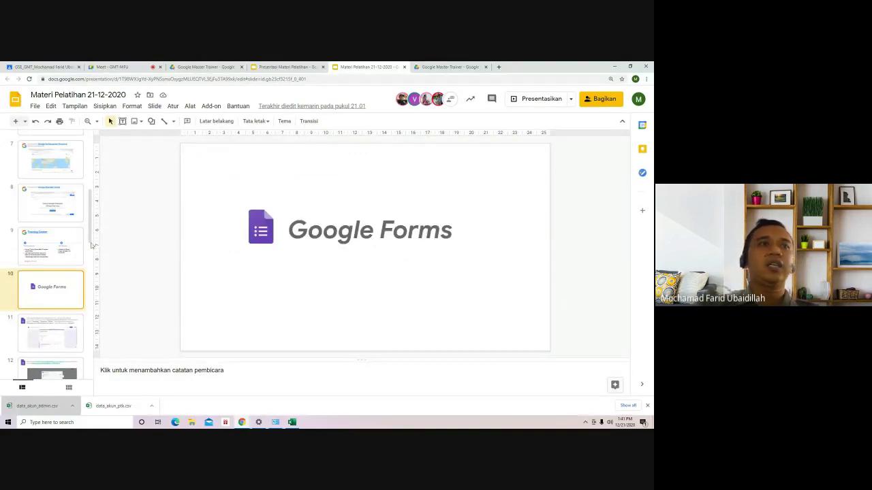
Bring up slide 11 with the Google Form 'Survey Liburan' exercise instructions.
left_click_drag(89, 219, 94, 243)
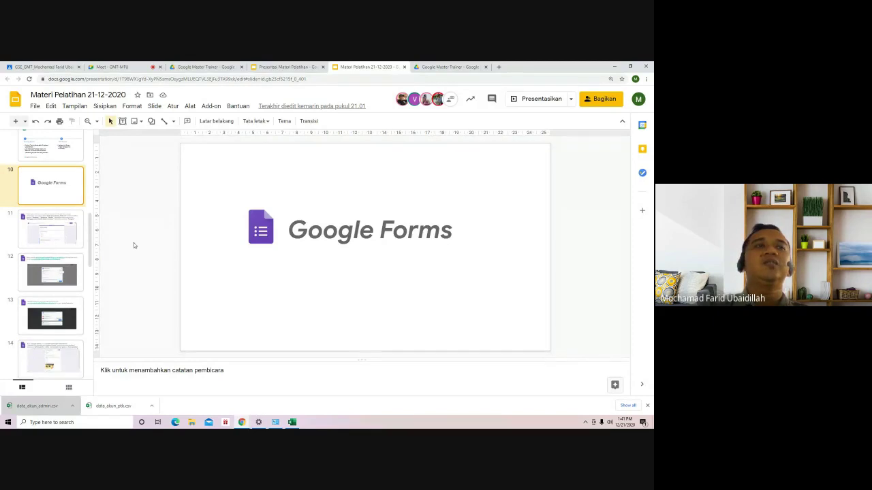
left_click(70, 242)
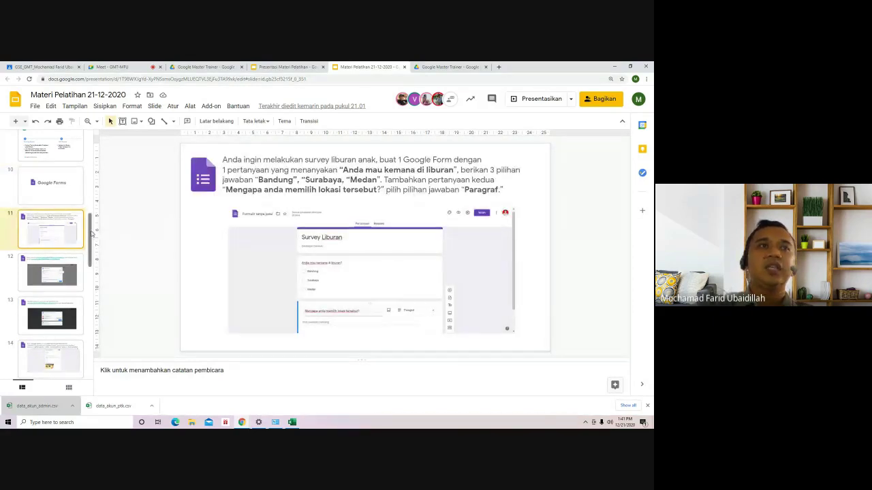
scroll(87, 248, "down", 3)
scroll(88, 249, "up", 1)
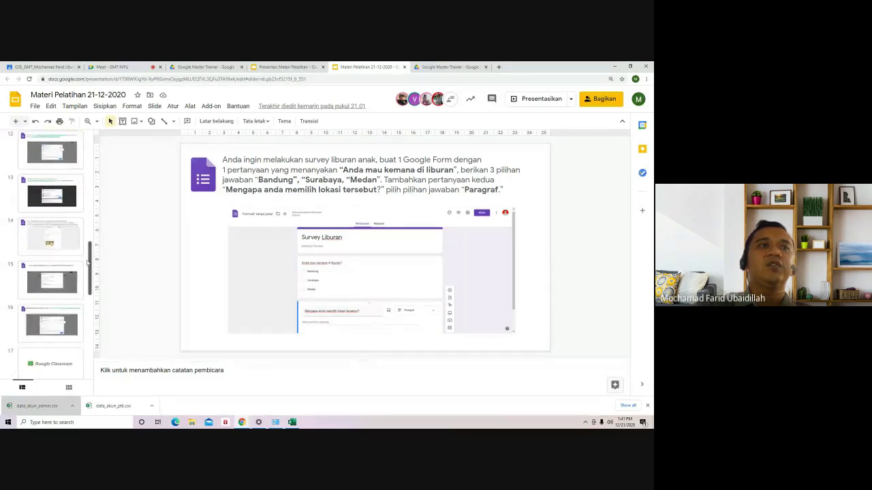
scroll(89, 245, "up", 1)
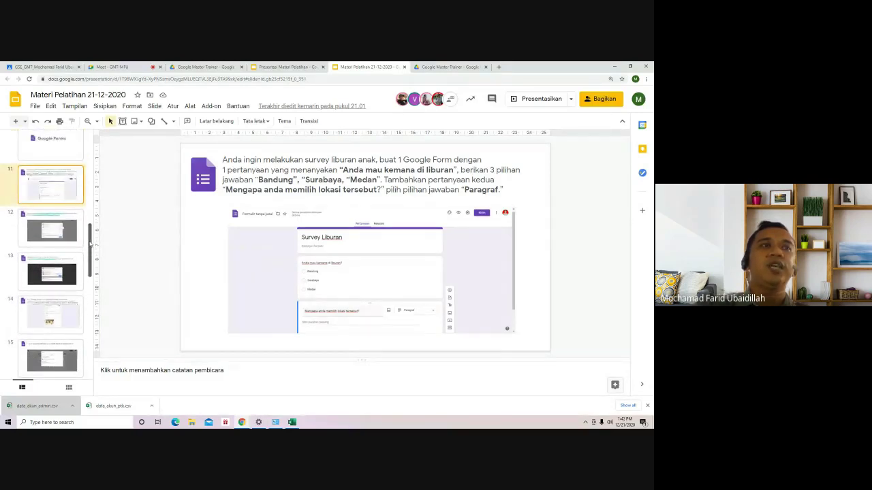
mouse_move(89, 245)
left_mouse_down()
mouse_move(87, 268)
mouse_move(87, 251)
left_mouse_up()
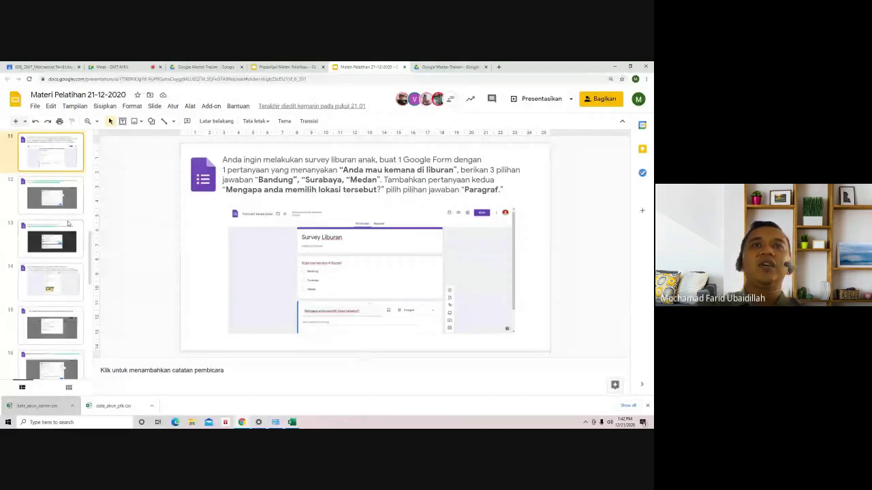
In a new browser tab, go through Google Docs to the Google Forms home page.
left_click(498, 66)
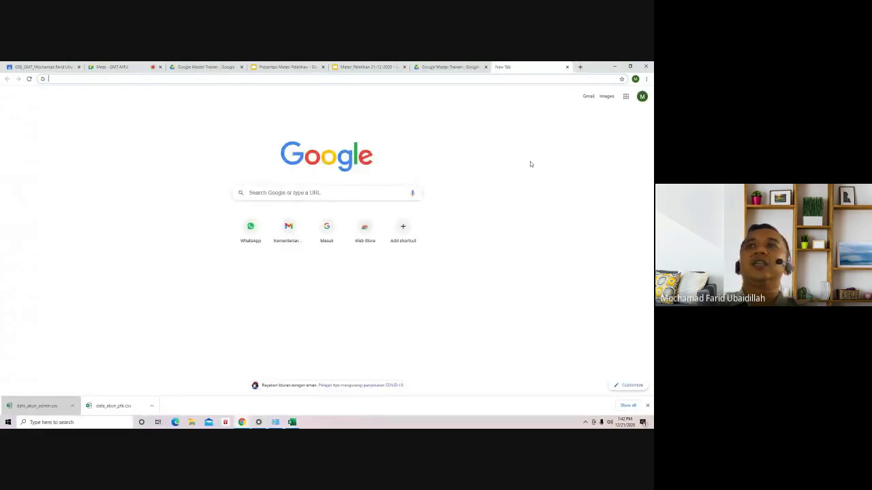
left_click(626, 96)
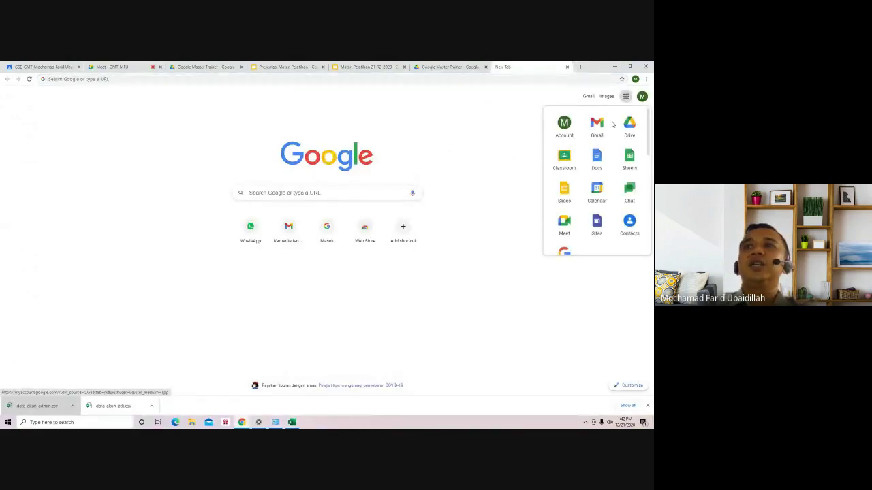
left_click(598, 167)
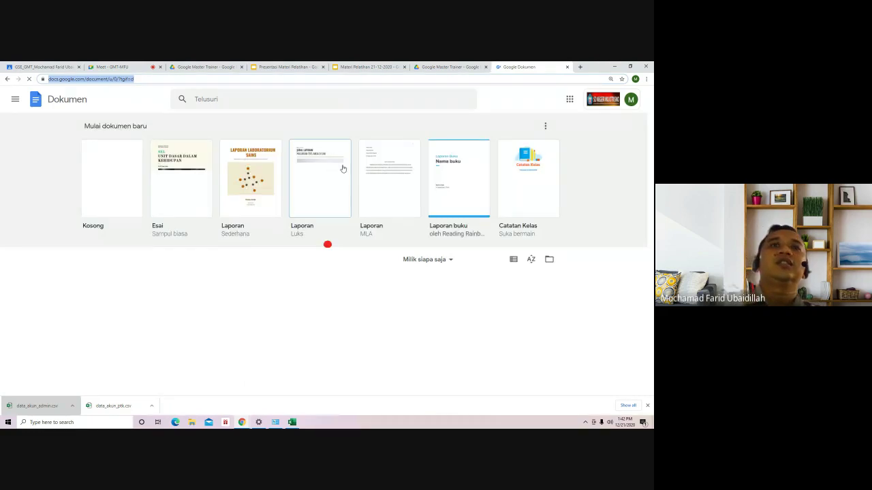
left_click(15, 101)
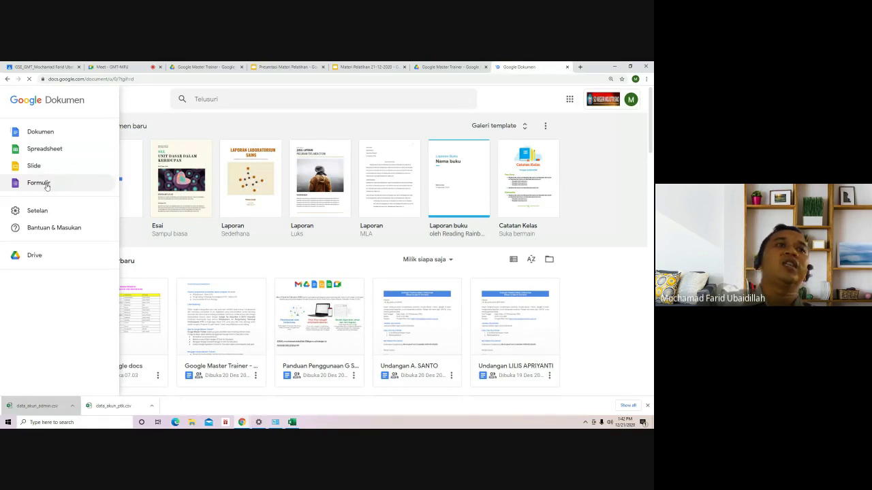
left_click(47, 184)
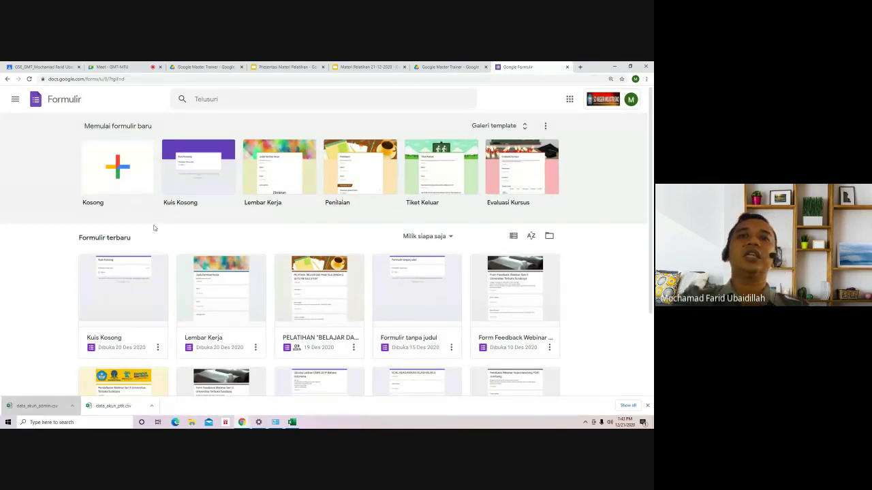
Create a blank form titled 'Survey Liburan Sekolah' and give its file the same name.
left_click(121, 182)
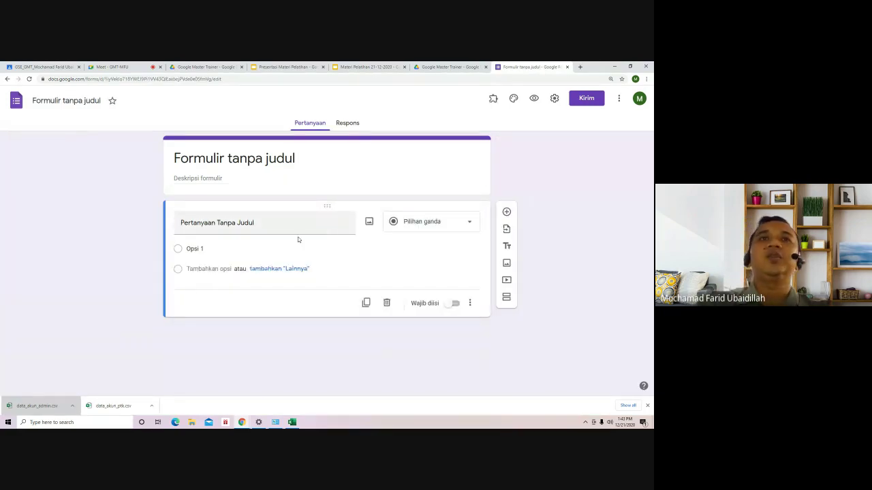
left_click(295, 158)
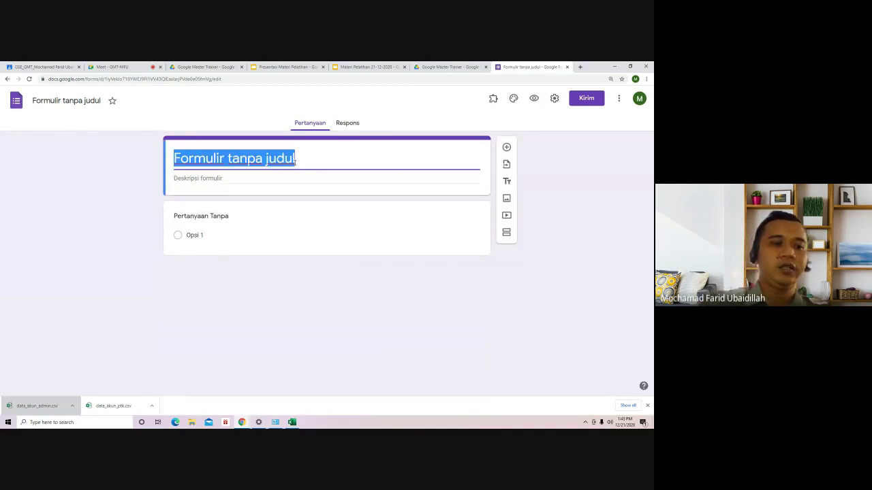
type("Survey ")
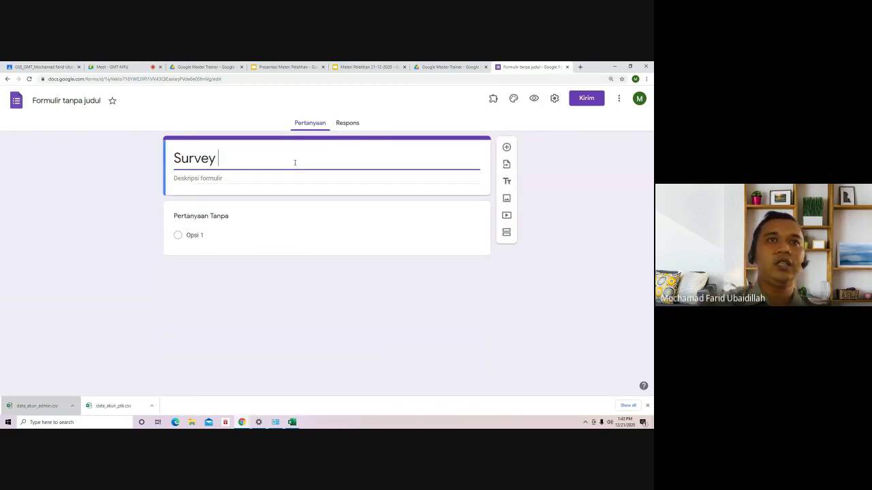
type("Libura")
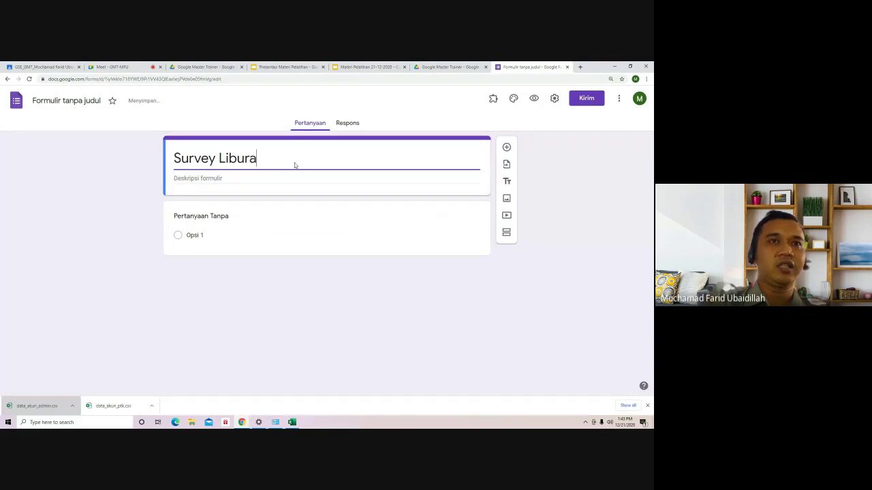
type("n Sekolah")
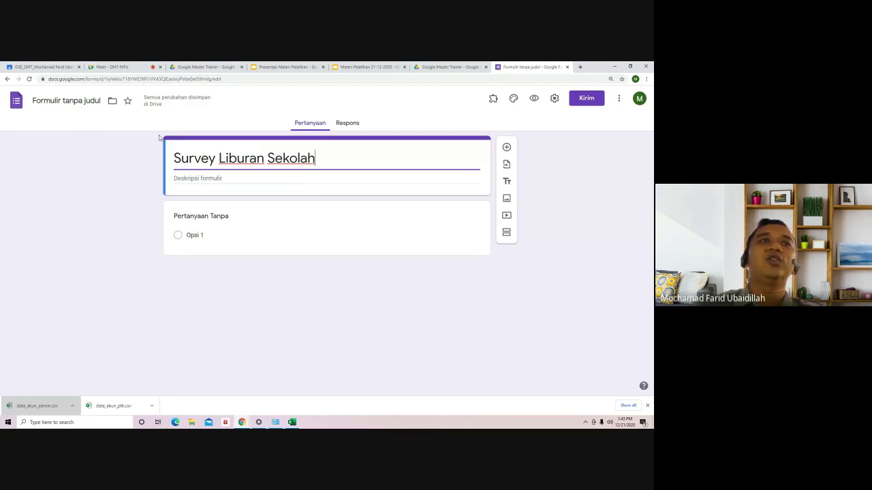
left_click(73, 101)
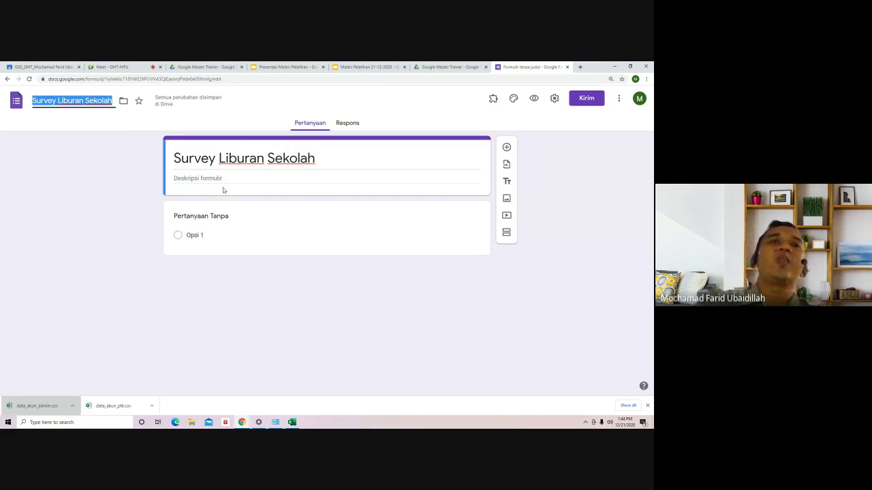
left_click(83, 101)
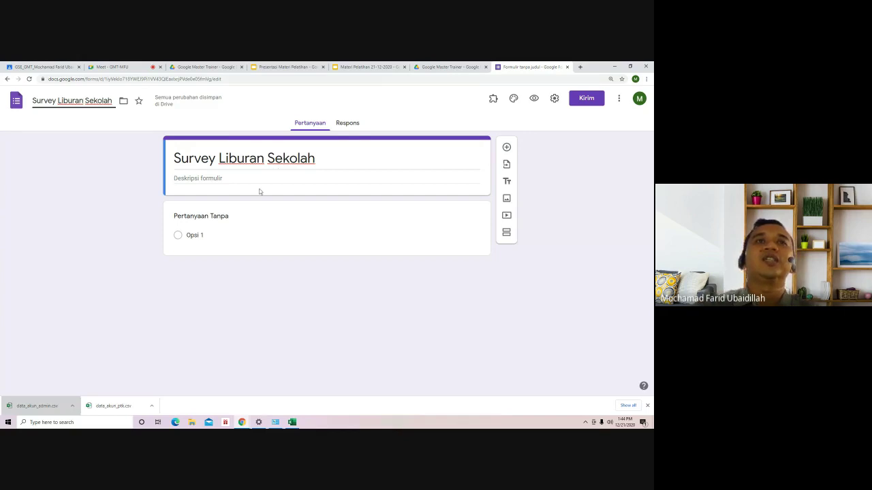
left_click(233, 216)
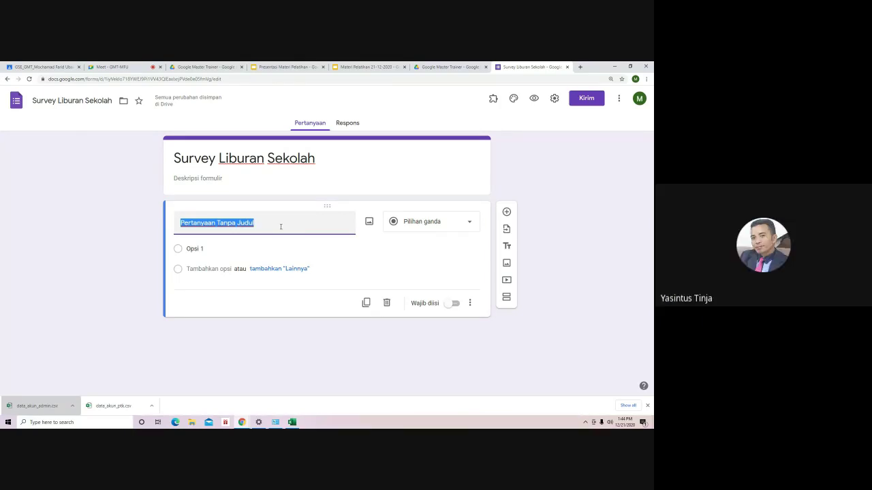
Title the first question 'Kota mana yang ingin kamu kunjungi?', keeping it multiple choice.
type("Kota")
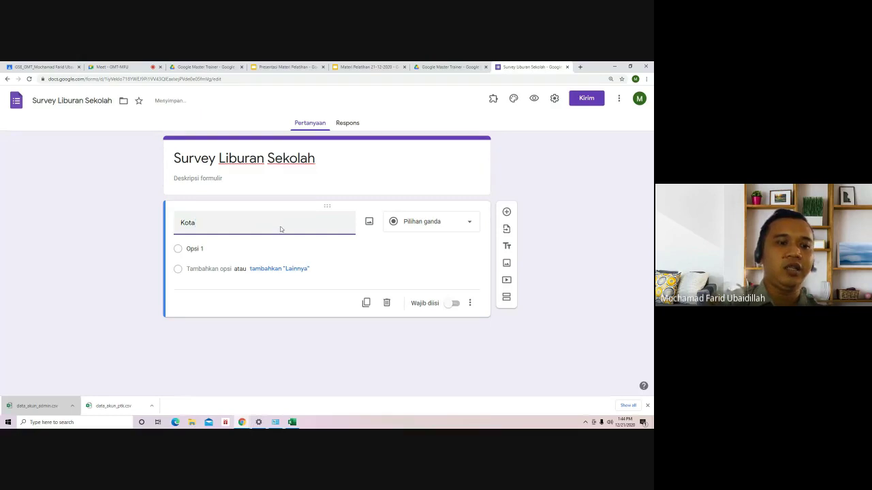
type(" mana yang ingin")
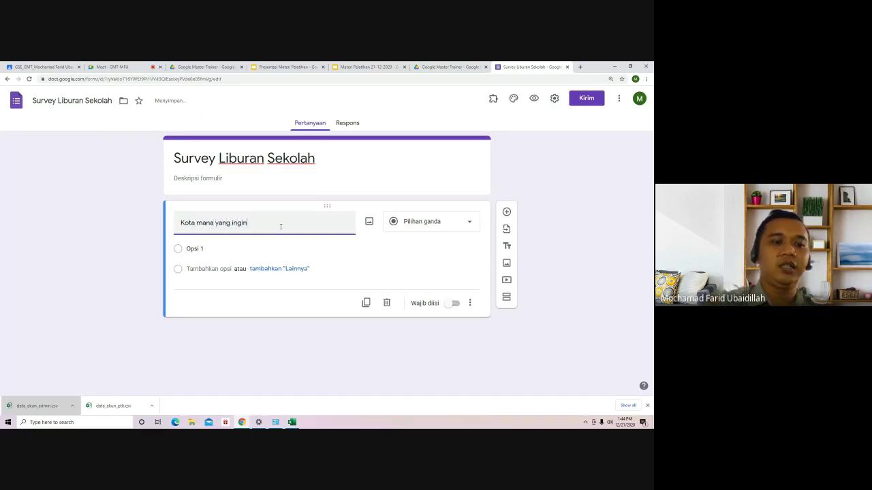
type(" kamu kunjung")
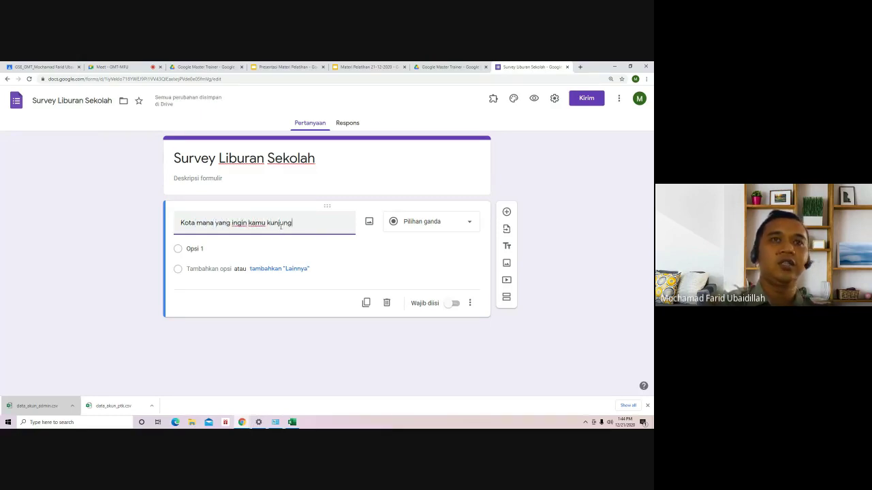
type("i?")
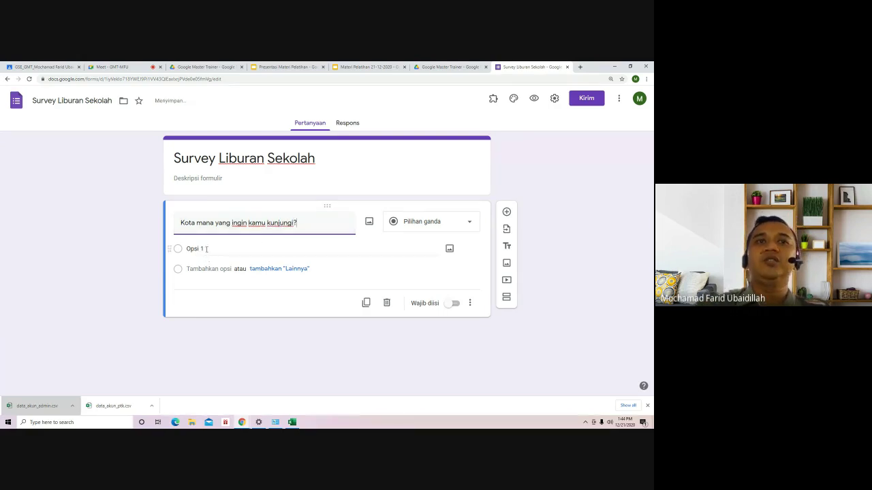
left_click(467, 227)
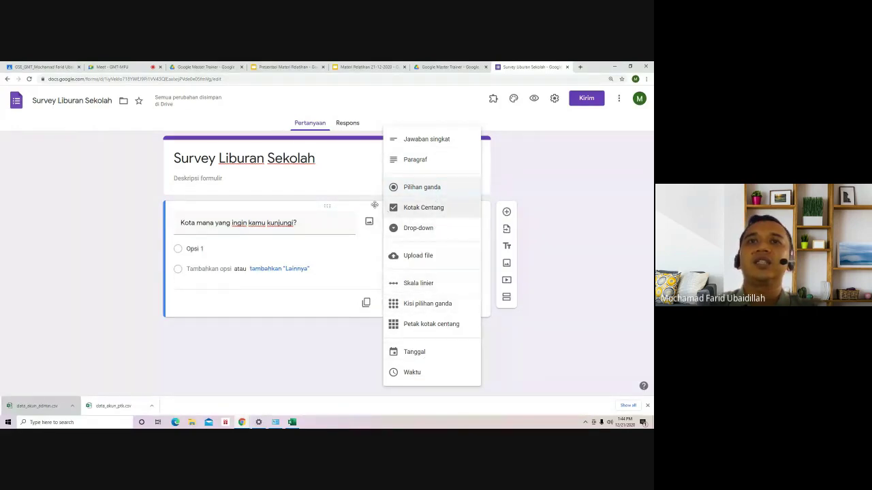
left_click(556, 179)
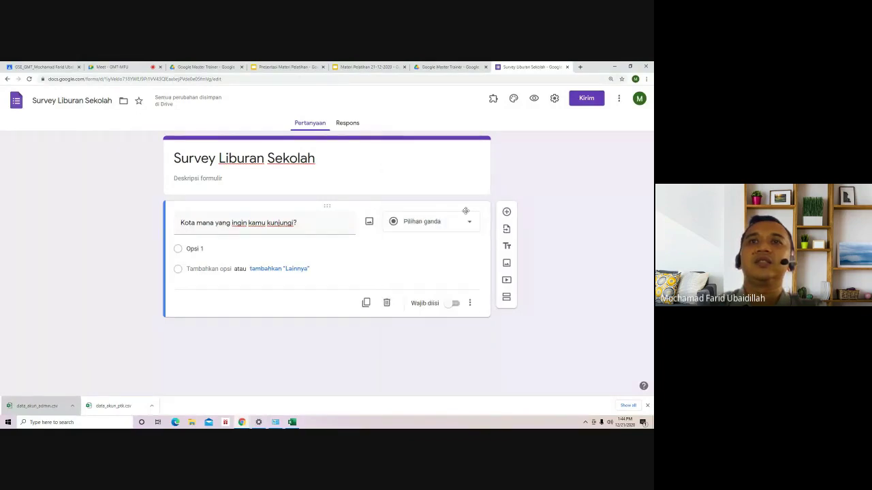
Add the answer options Bandung, Surabaya and Kupang.
left_click(252, 251)
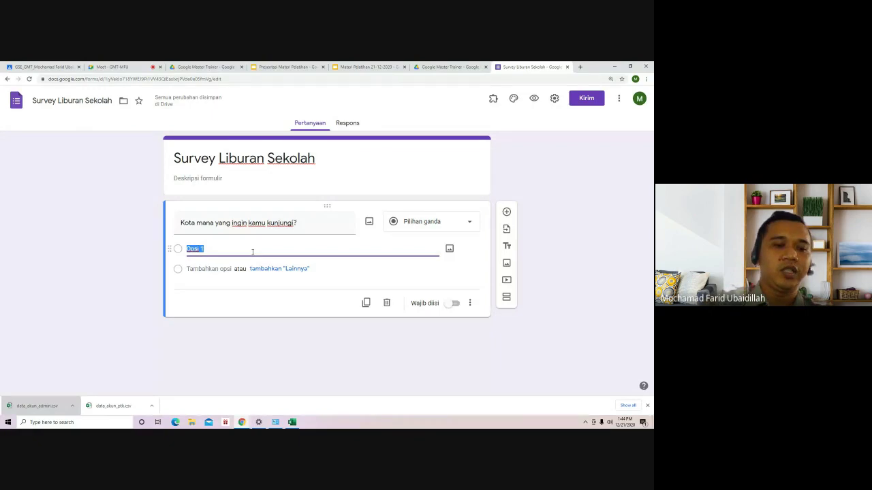
type("Banfu")
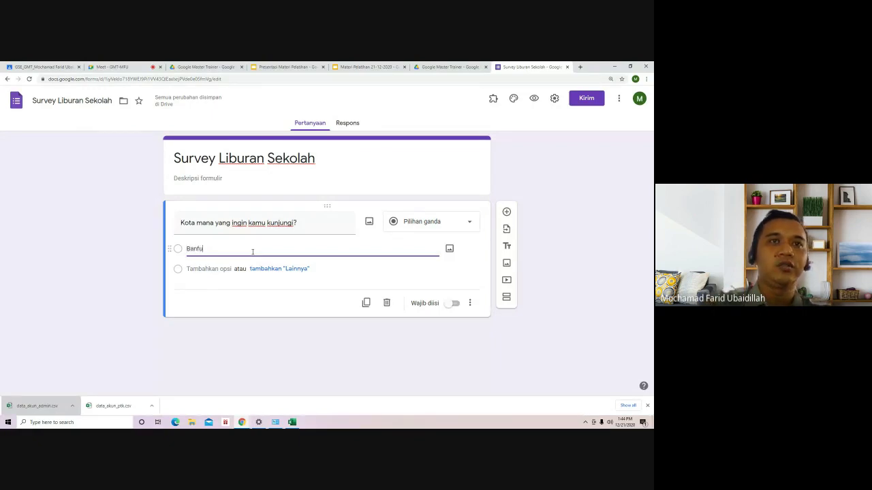
key("BackSpace")
key("BackSpace")
type("dung")
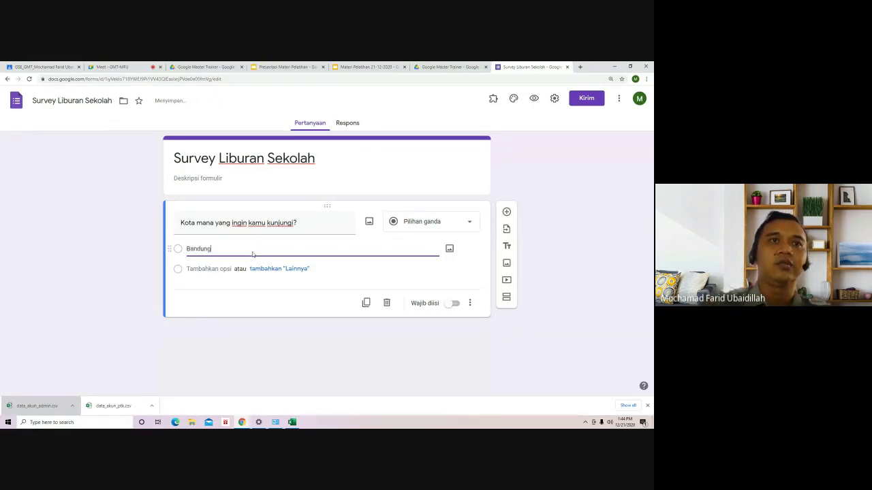
left_click(219, 269)
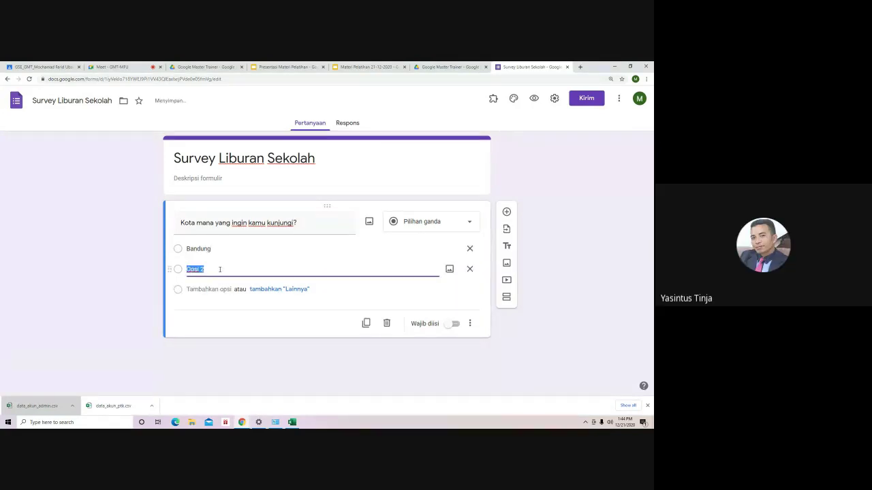
type("Surabaya")
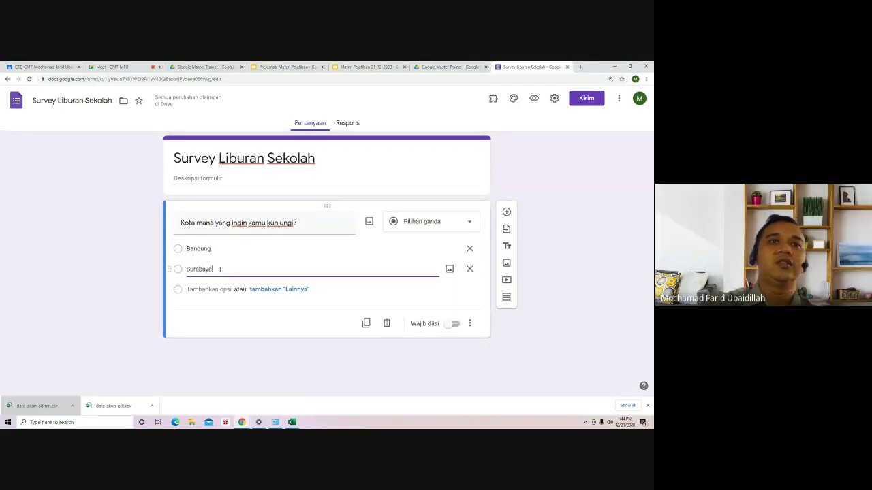
left_click(217, 289)
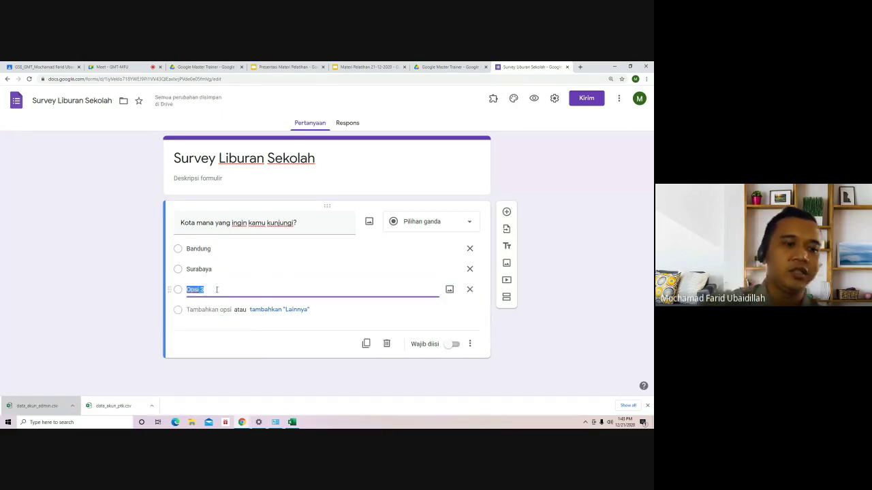
type("Kup")
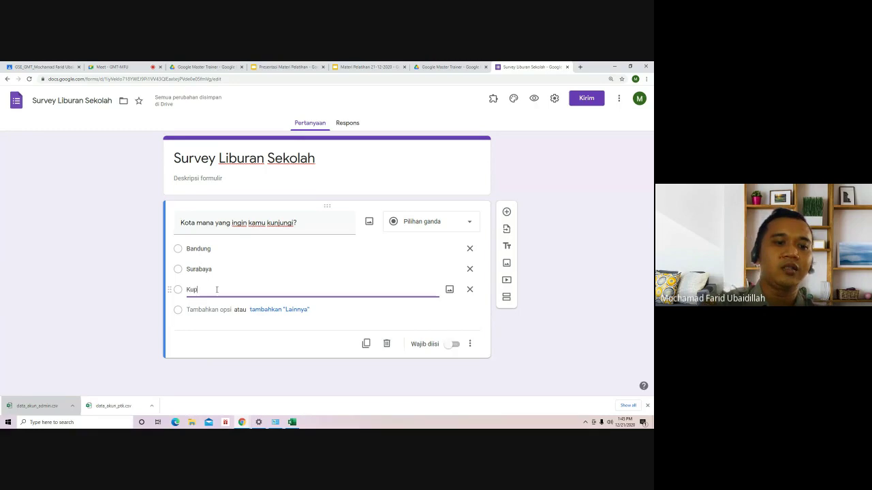
type("ang")
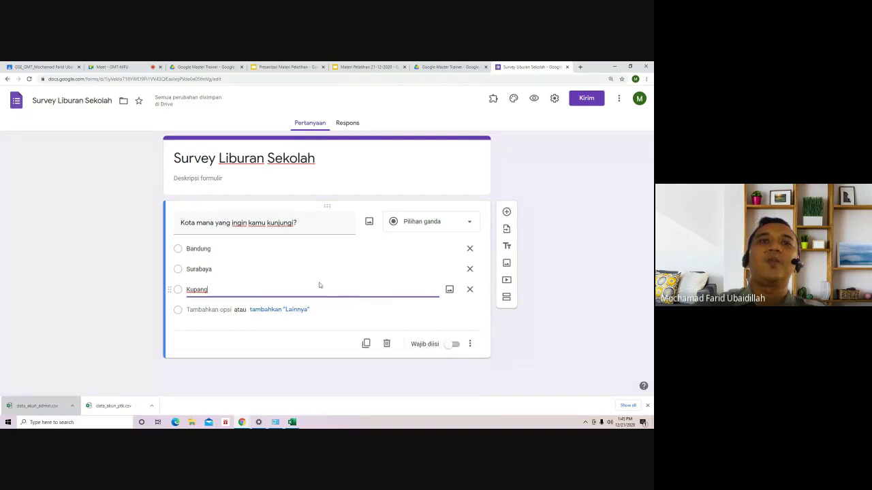
left_click(280, 343)
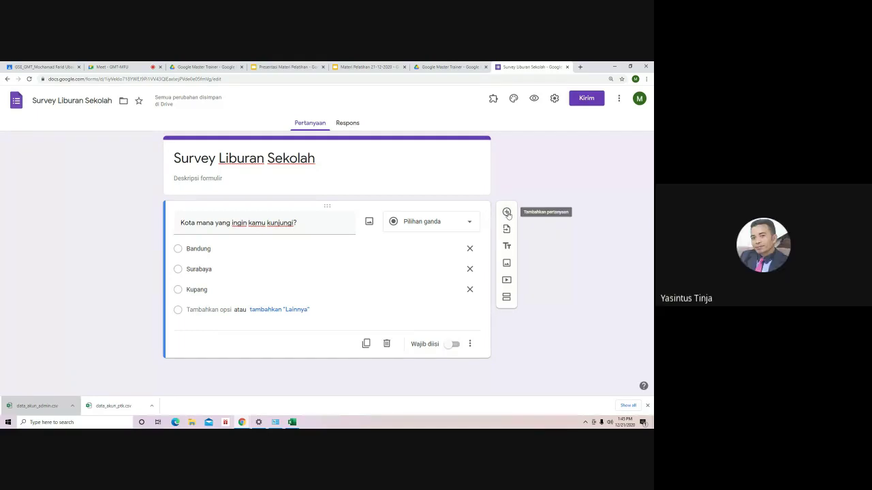
Add a short-answer question titled 'Nama Siswa' below the city question.
left_click(507, 212)
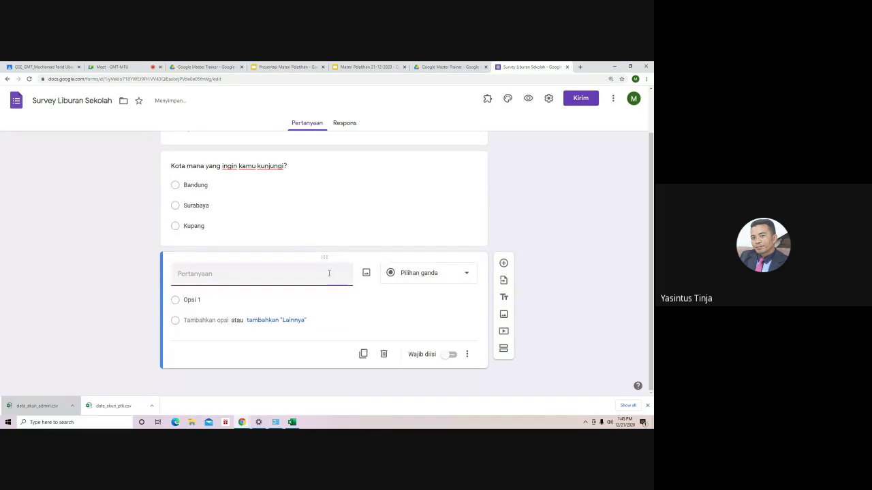
scroll(327, 276, "up", 1)
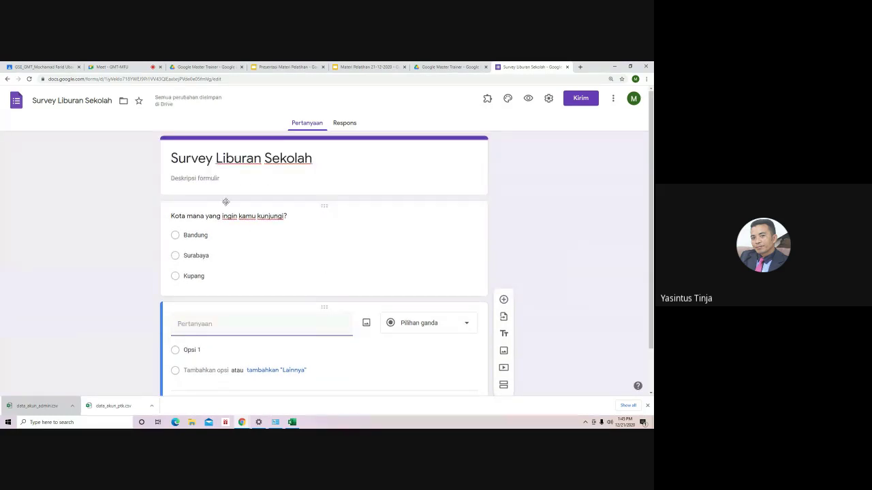
scroll(275, 310, "down", 1)
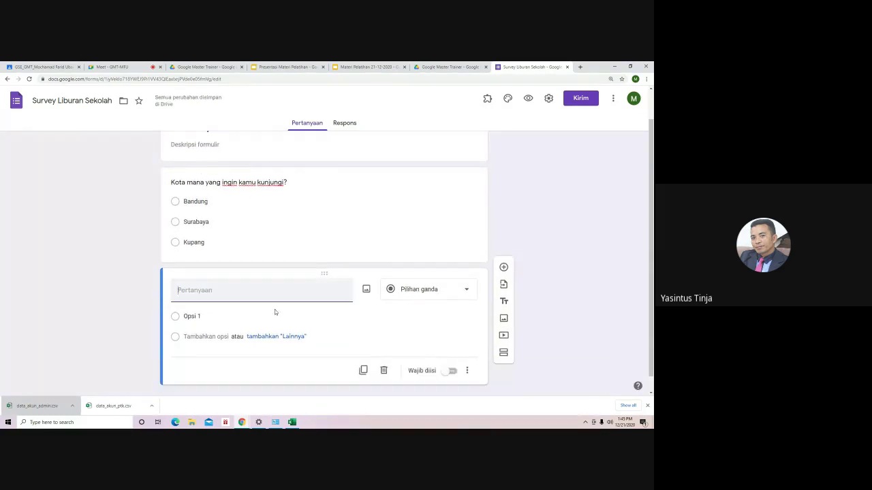
left_click(467, 292)
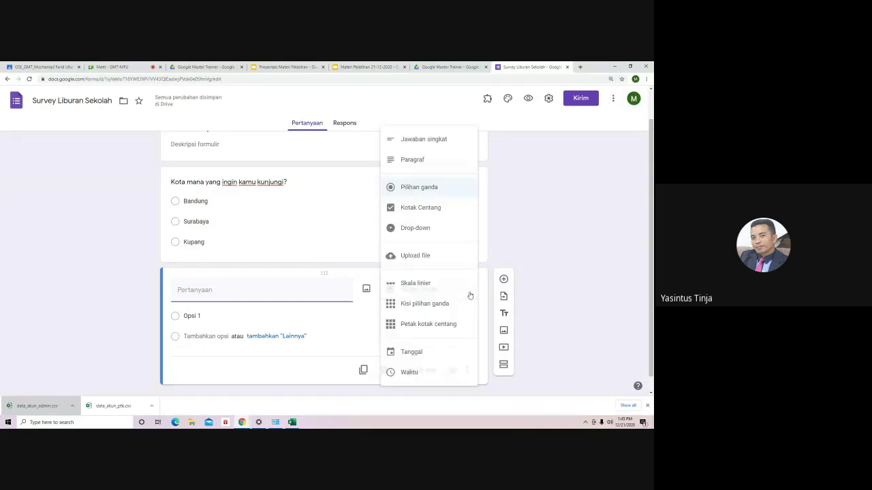
left_click(438, 143)
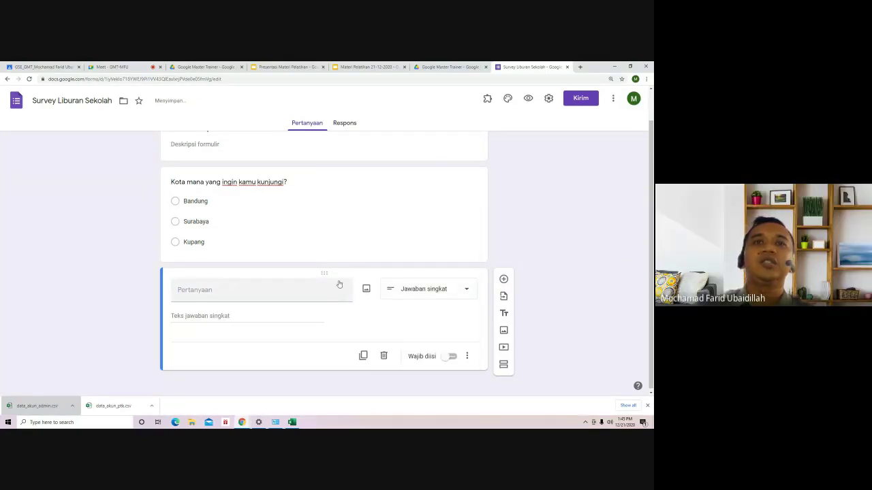
left_click(229, 291)
type("Nama ")
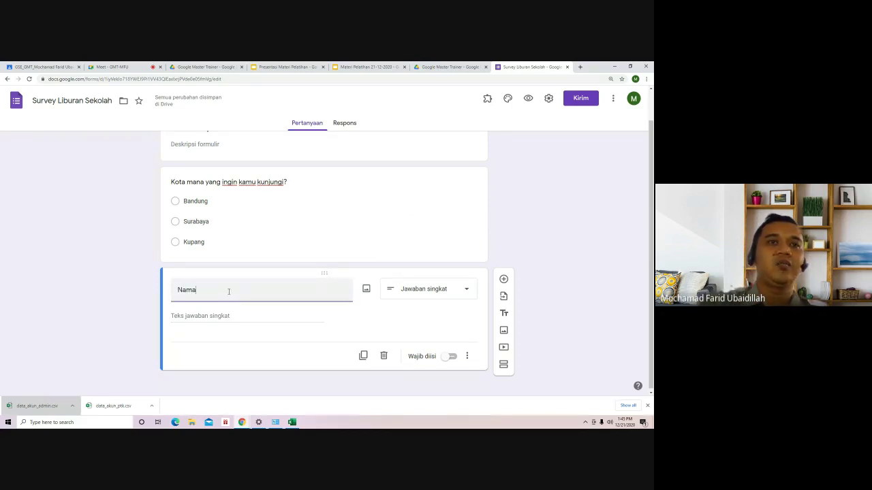
type("Siswa")
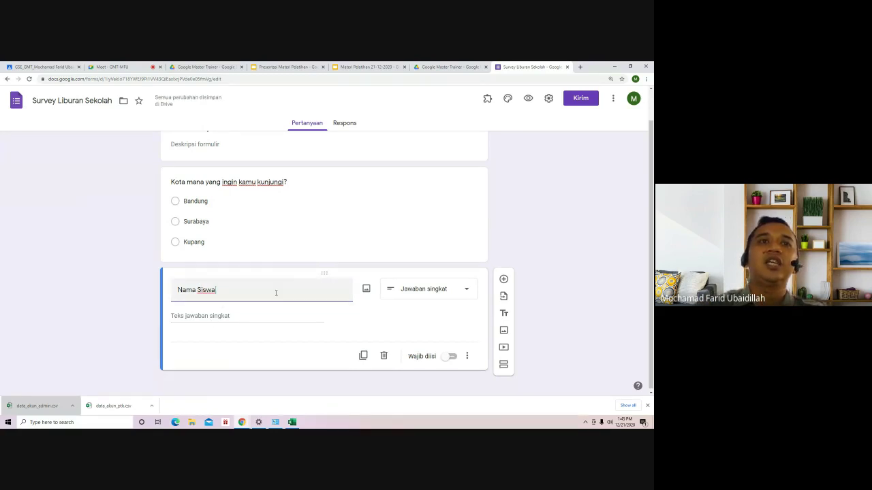
Drag the 'Nama Siswa' question above the city question.
scroll(275, 292, "up", 1)
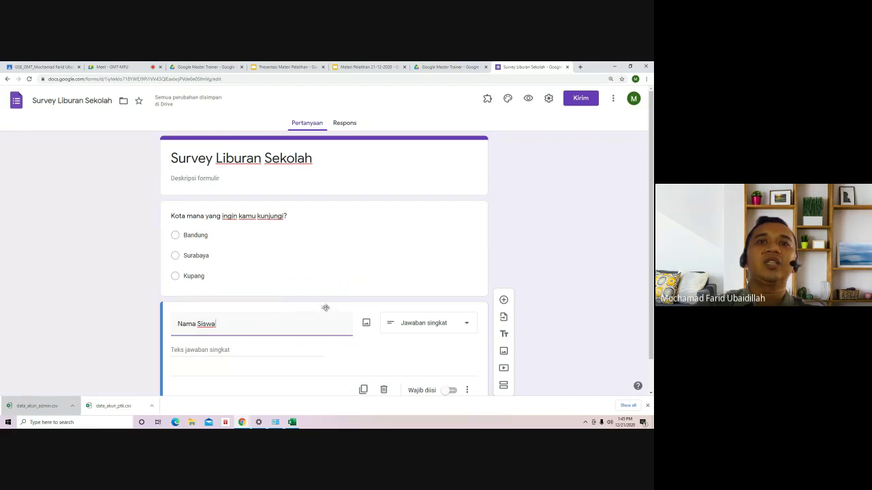
left_click_drag(325, 307, 342, 190)
left_click(298, 239)
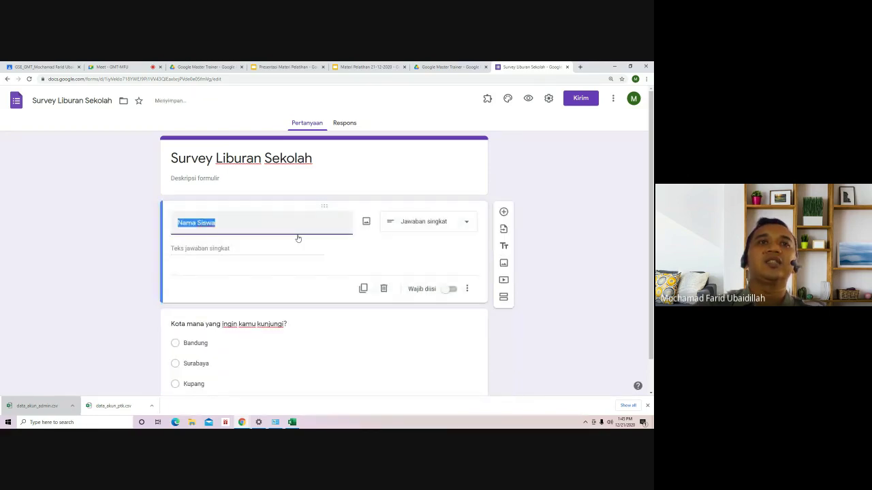
left_click(559, 223)
scroll(558, 223, "down", 1)
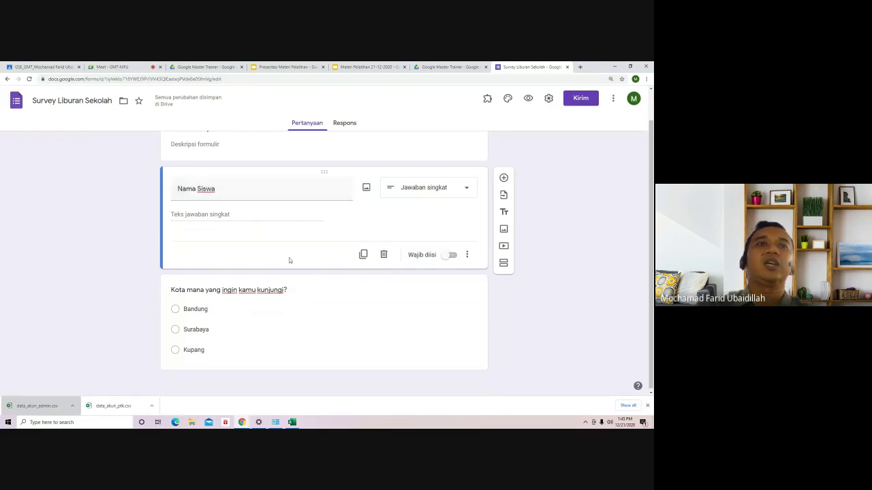
scroll(296, 255, "down", 1)
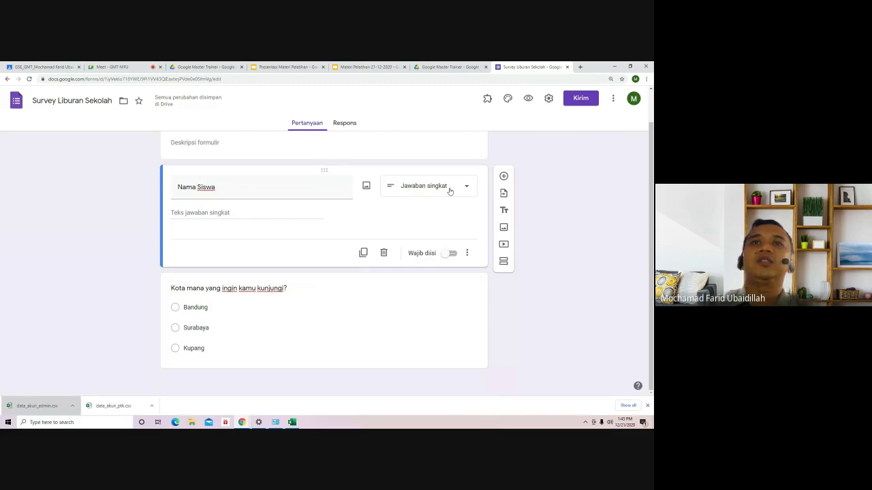
left_click(302, 296)
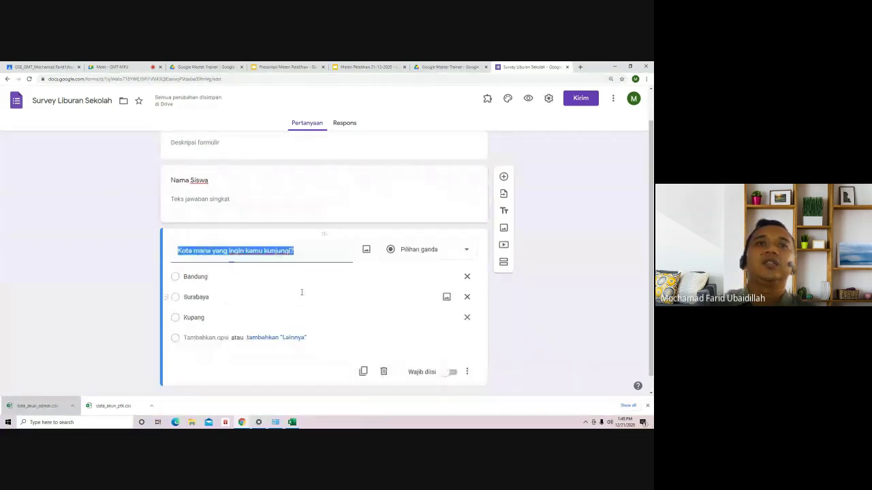
left_click(366, 251)
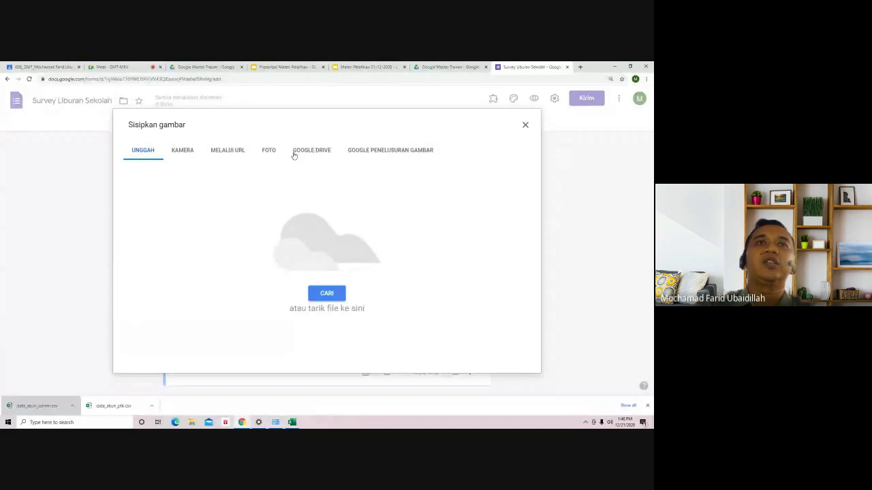
left_click(412, 151)
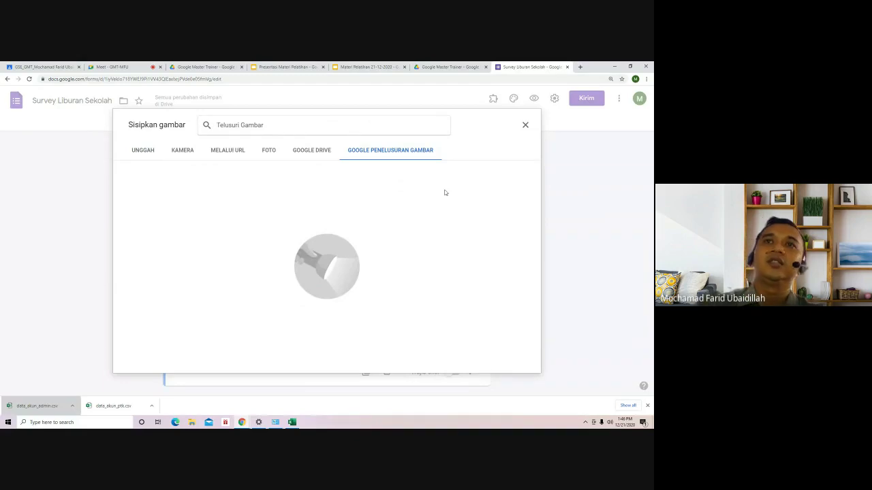
left_click(525, 125)
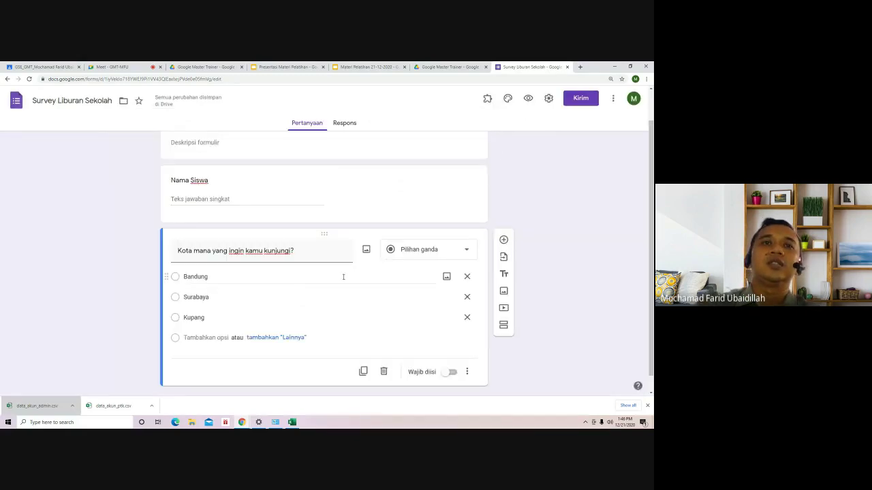
left_click(297, 281)
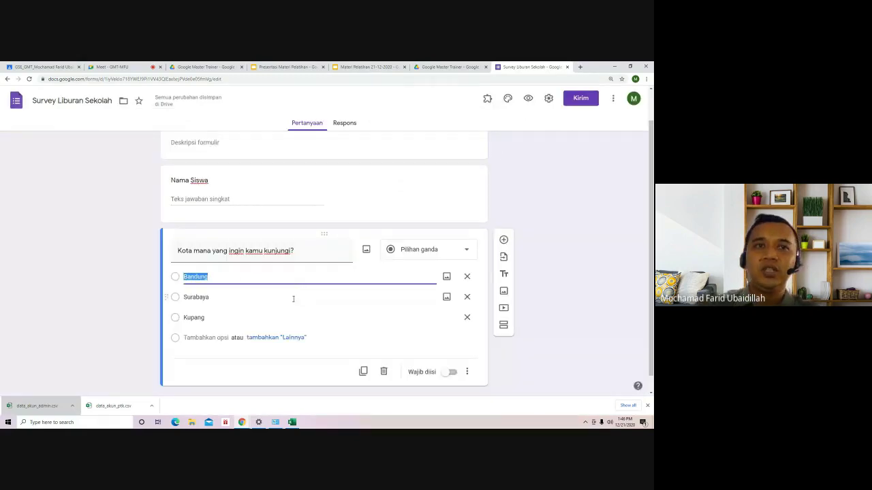
left_click(294, 297)
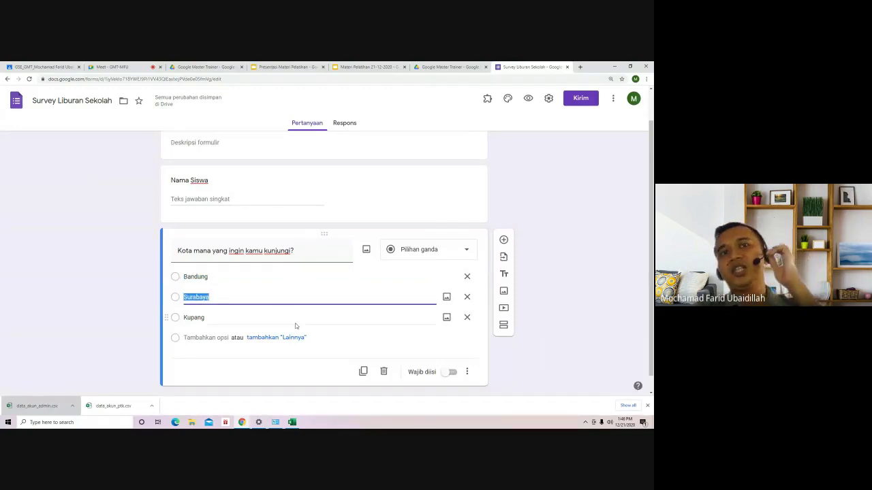
left_click(296, 325)
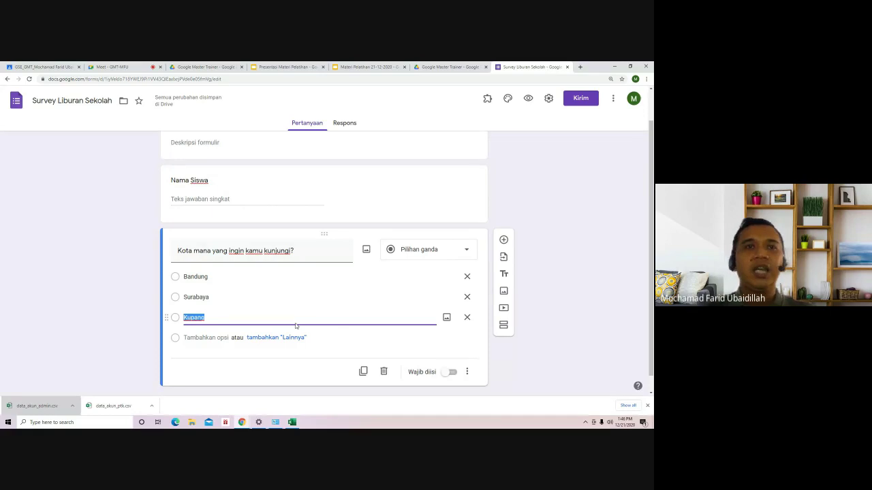
left_click(398, 299)
left_click(376, 277)
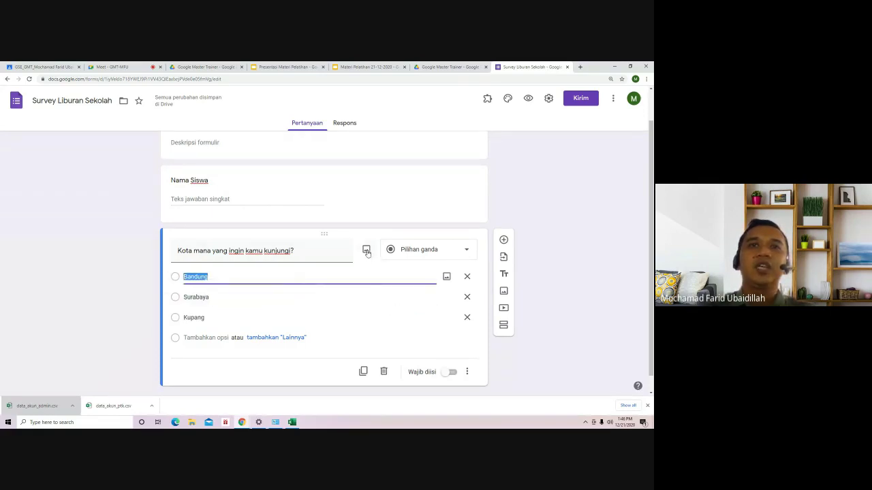
left_click(291, 278)
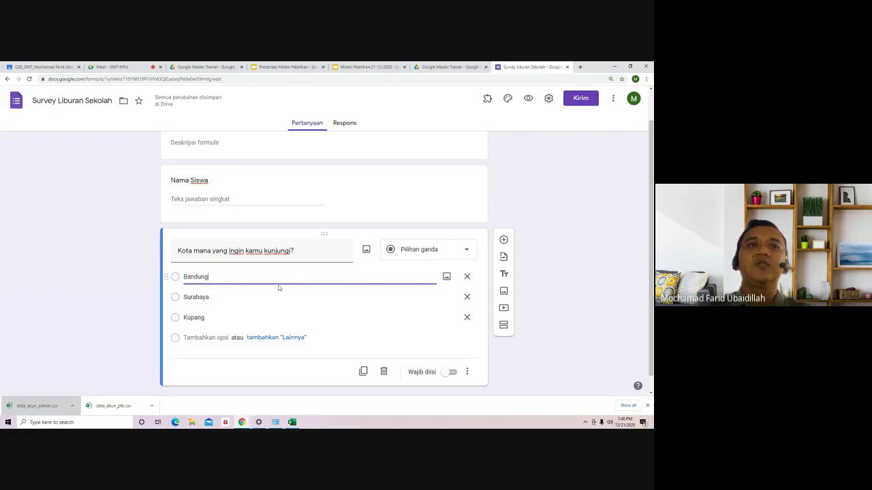
left_click(269, 298)
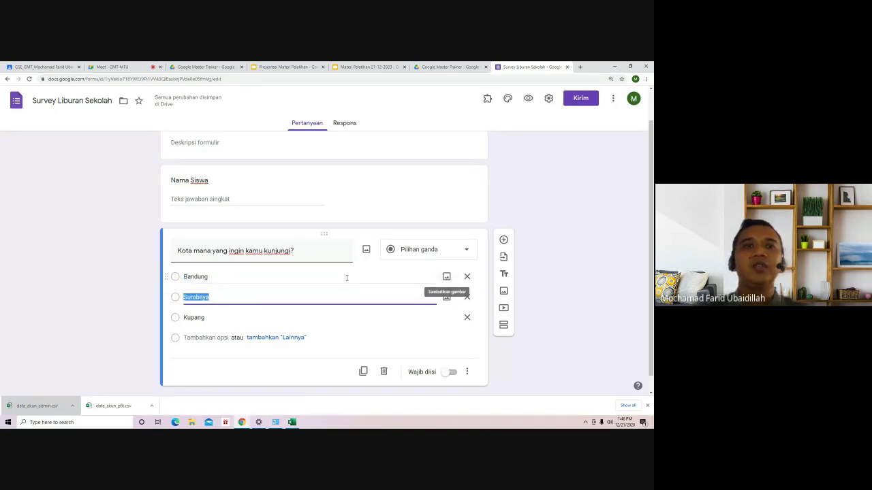
left_click(298, 278)
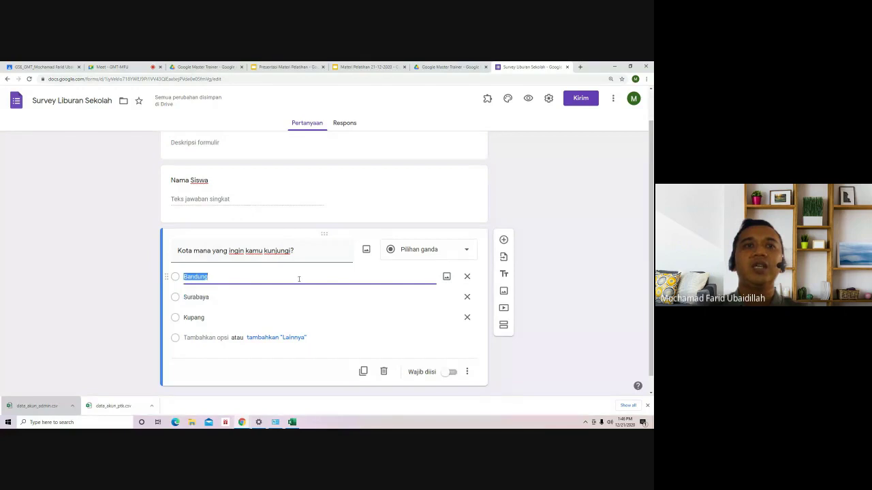
Attach a Google image search photo for 'bandung' to the Bandung option.
left_click(446, 276)
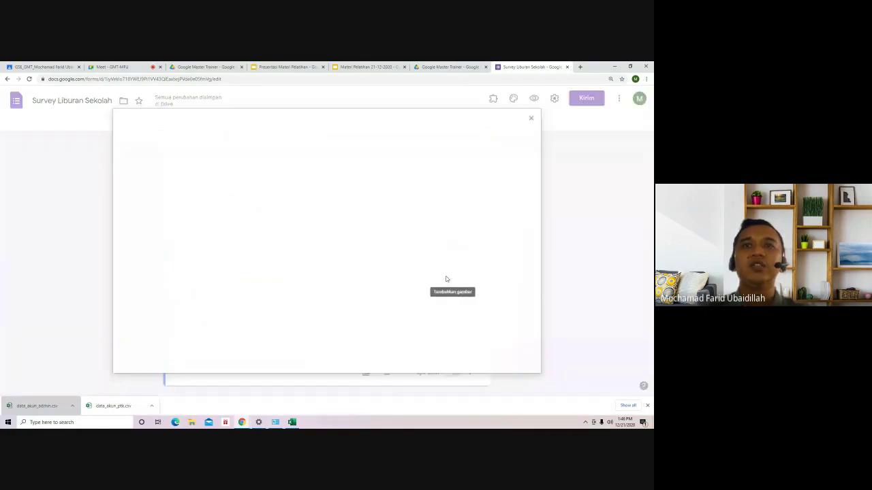
left_click(381, 150)
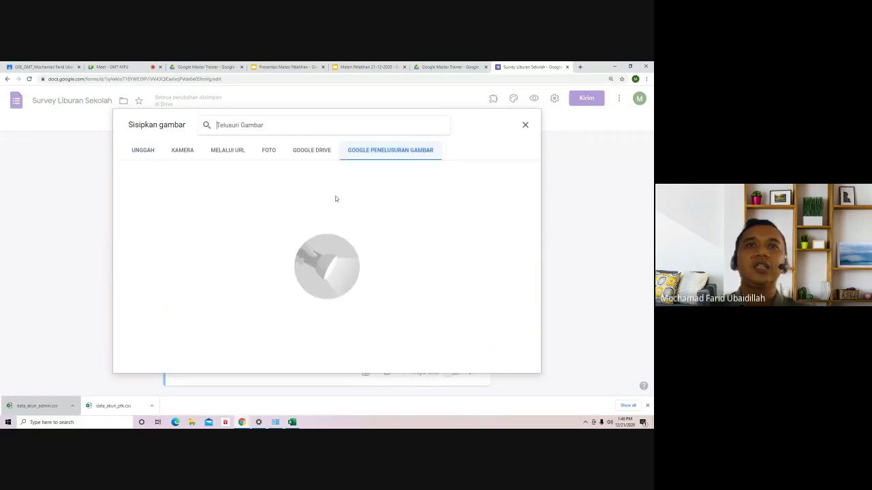
type("bandung")
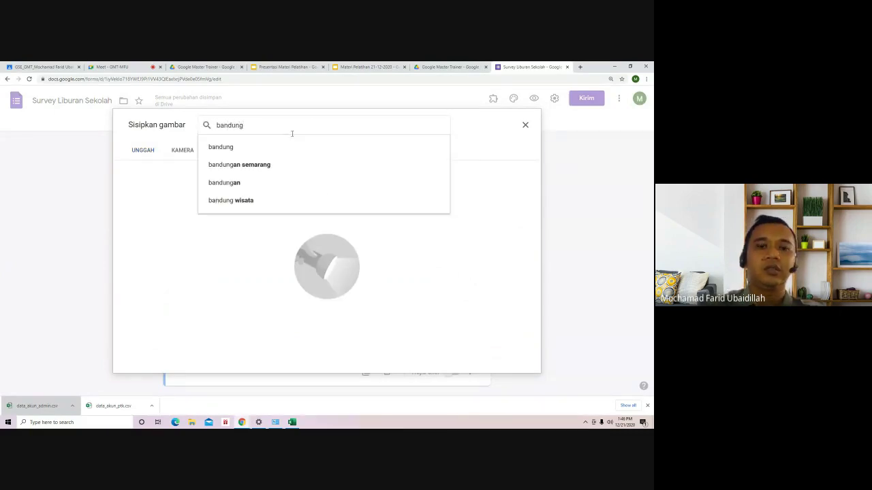
key("Return")
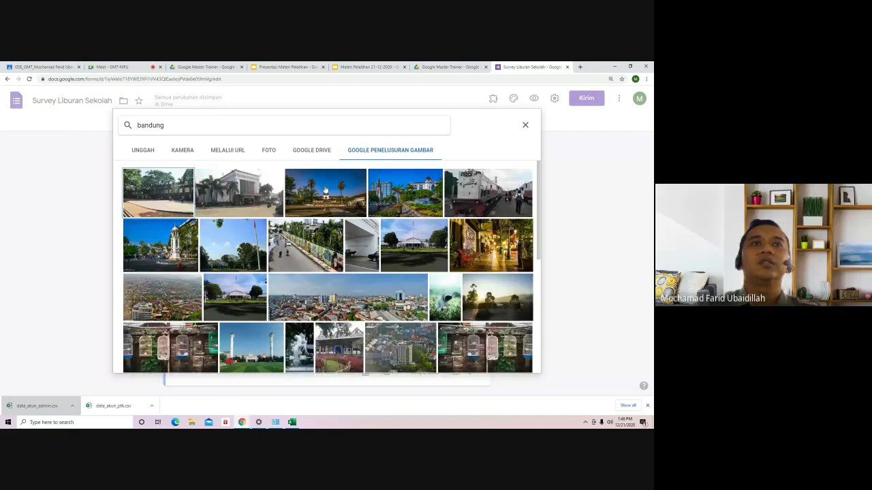
left_click(348, 206)
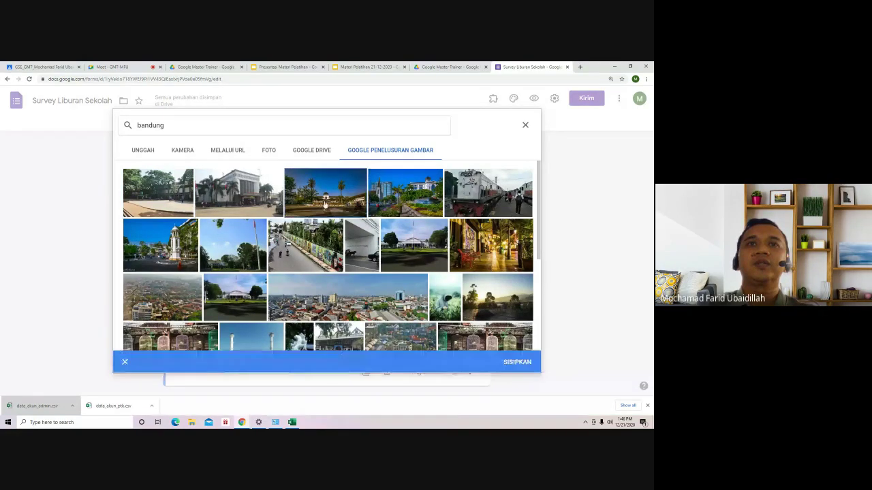
left_click(519, 362)
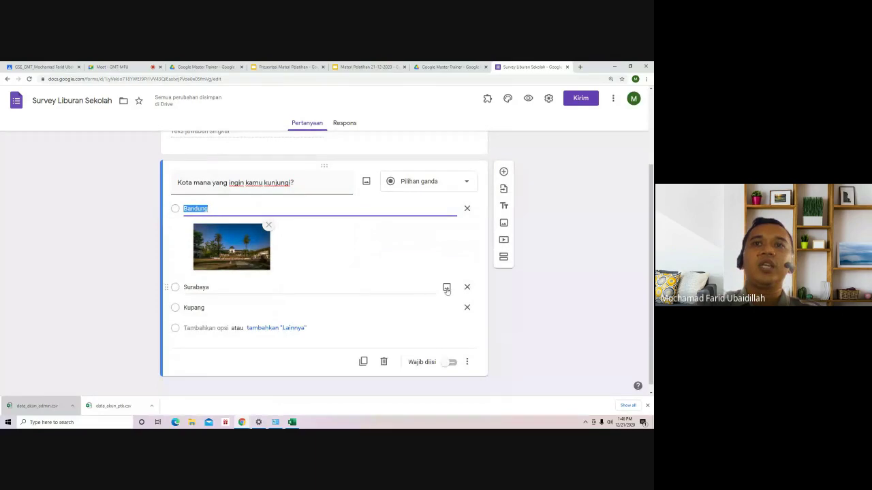
Attach a Tugu Pahlawan photo from Google image search to the Surabaya option.
left_click(446, 287)
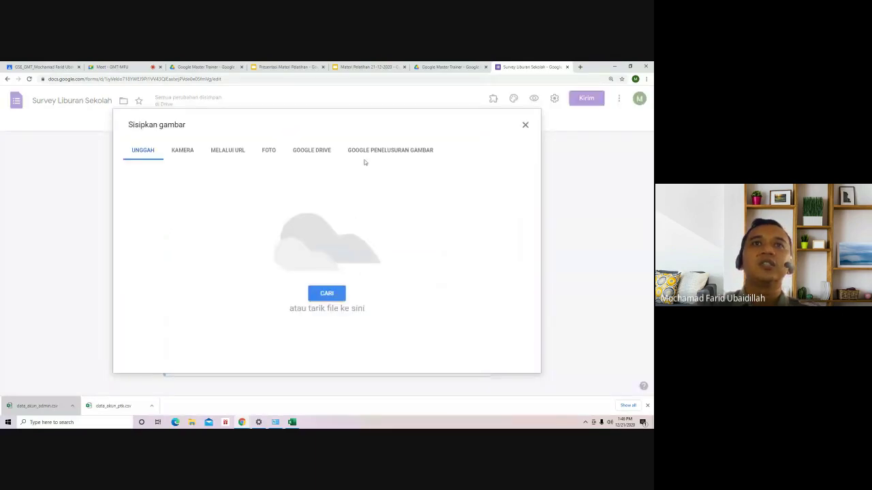
left_click(375, 152)
type("t")
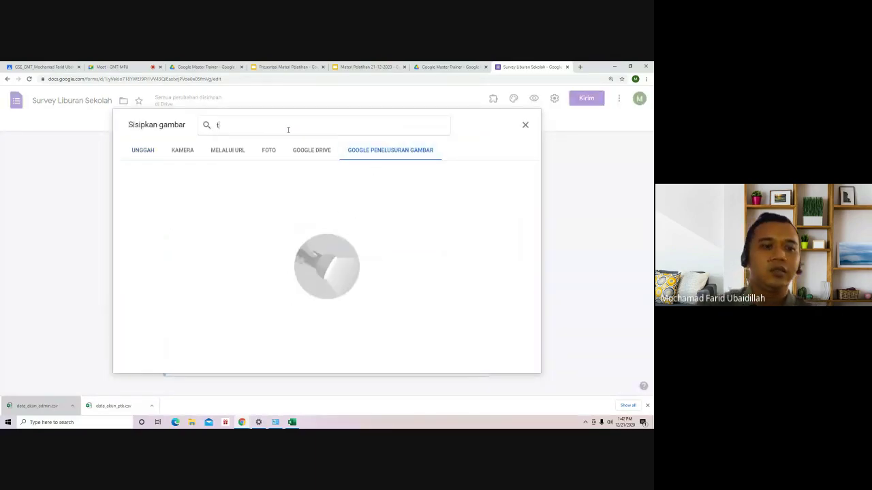
type("ugu pahl")
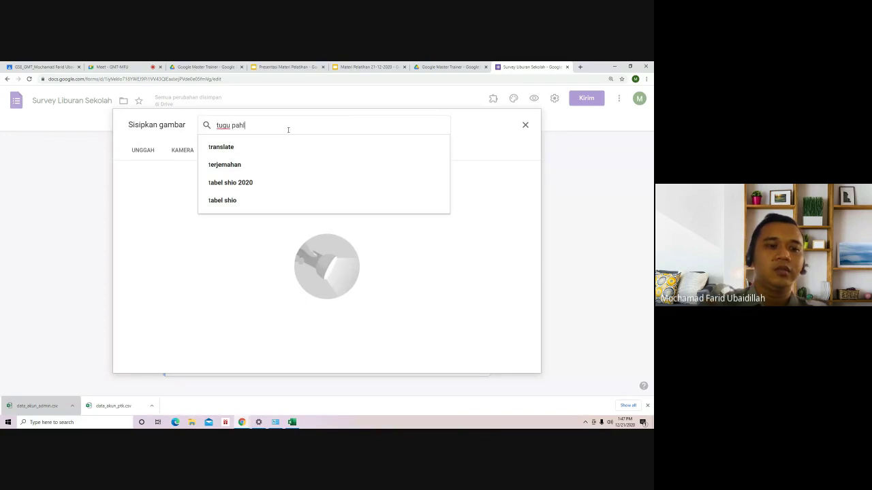
type("awan")
key("Return")
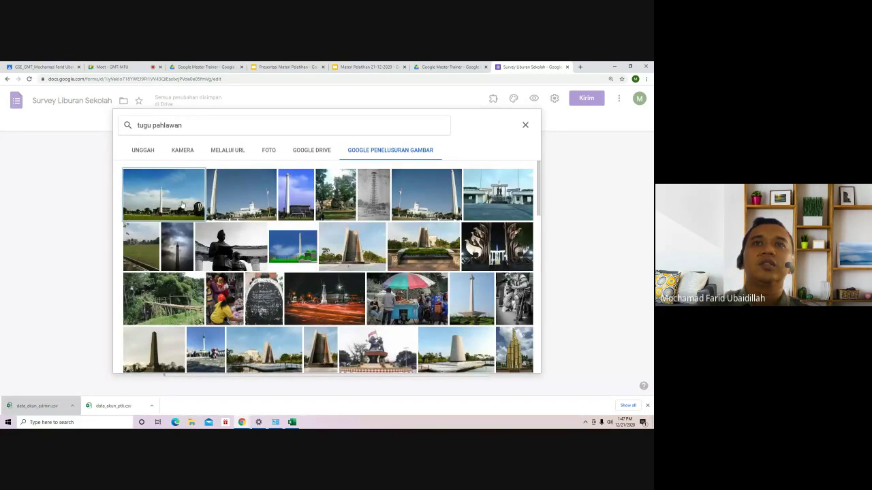
left_click(184, 207)
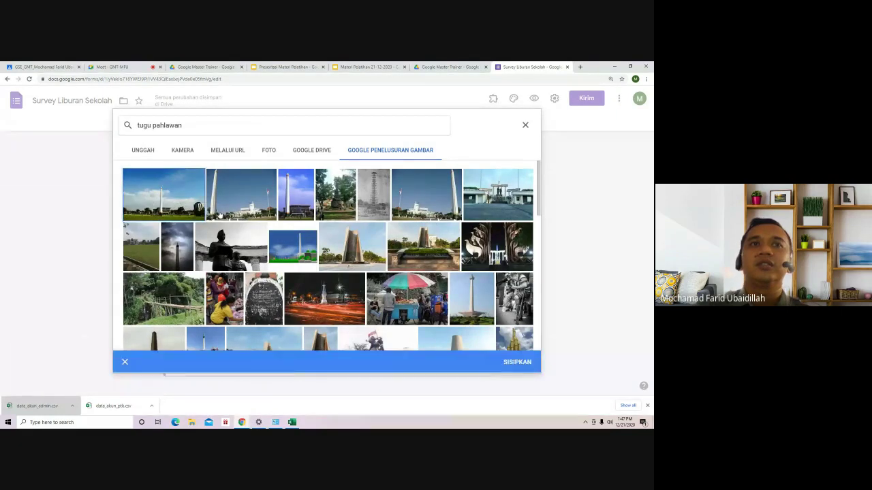
left_click(521, 361)
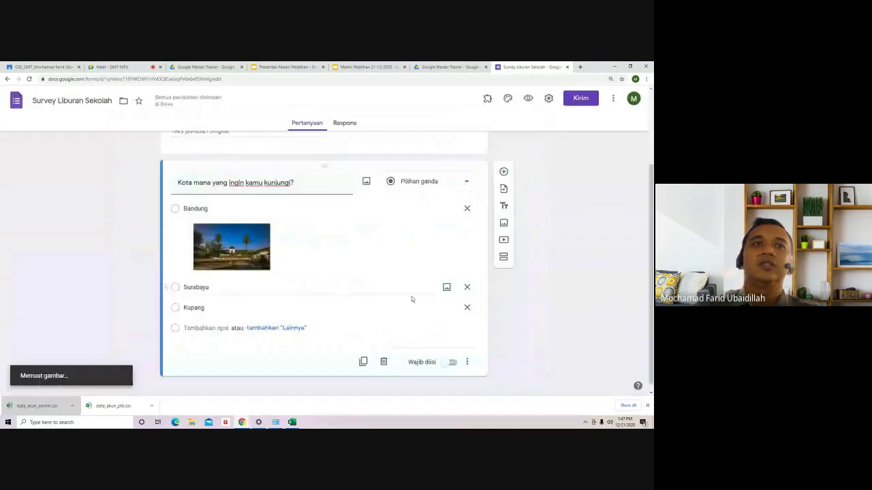
left_click(331, 288)
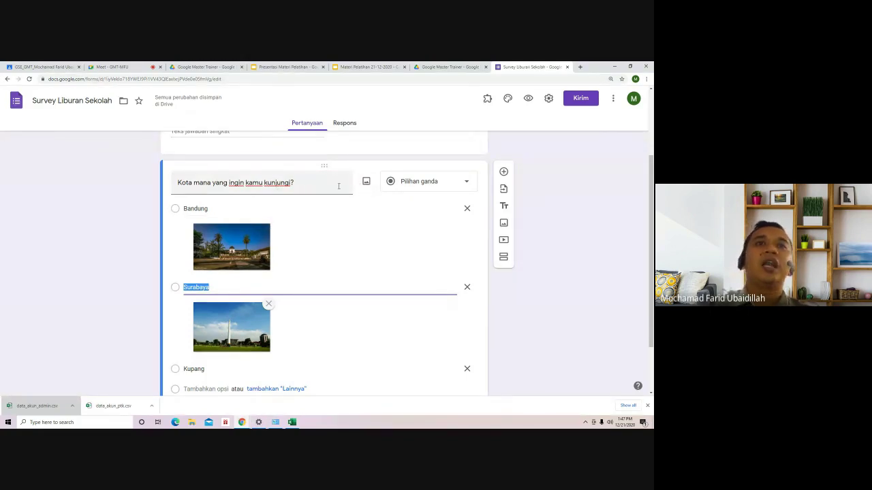
scroll(335, 242, "down", 1)
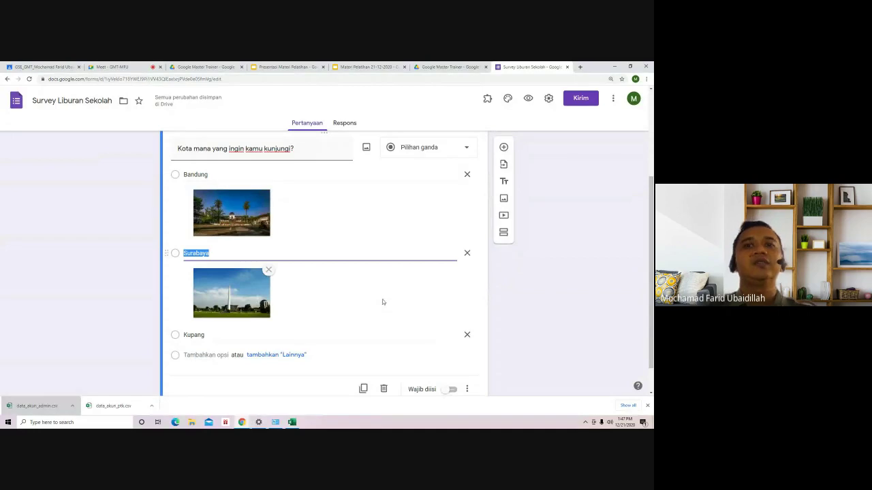
scroll(381, 299, "down", 1)
left_click(512, 275)
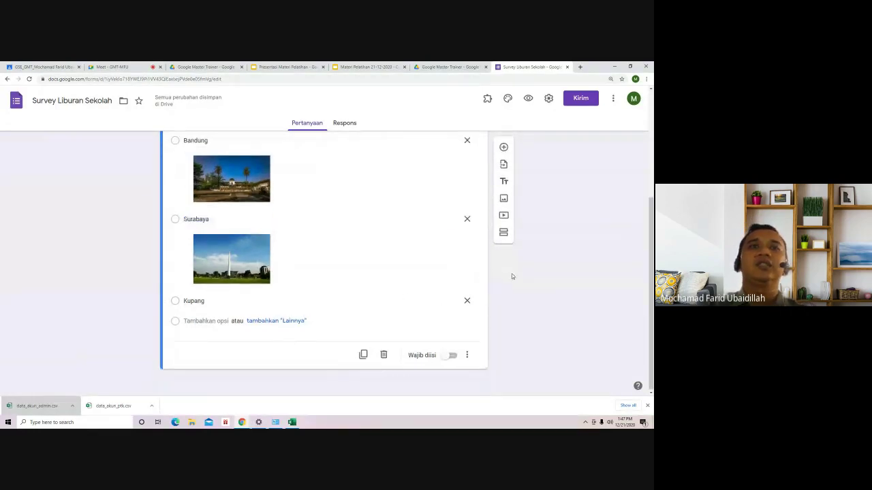
scroll(313, 296, "up", 3)
scroll(302, 253, "up", 2)
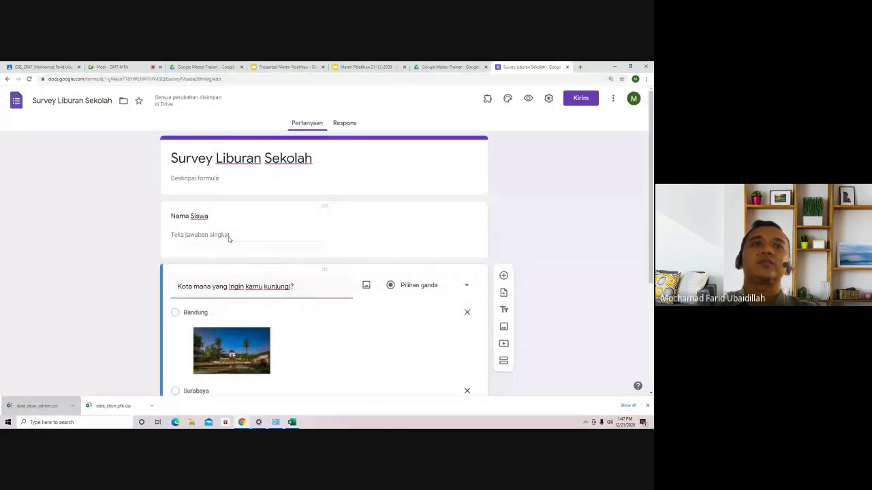
left_click(229, 238)
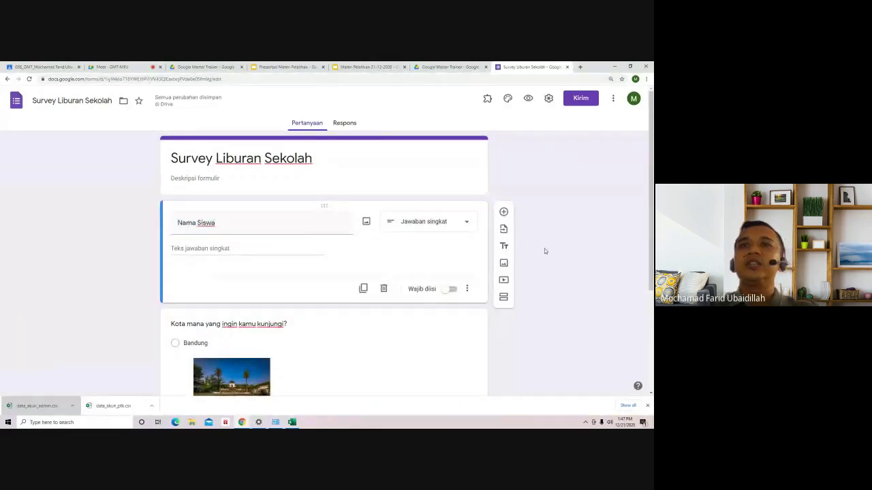
scroll(544, 252, "down", 3)
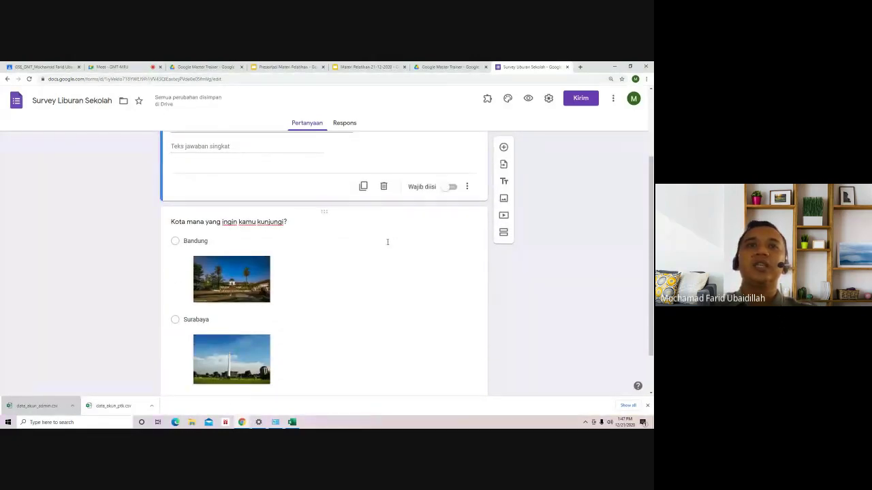
left_click(329, 225)
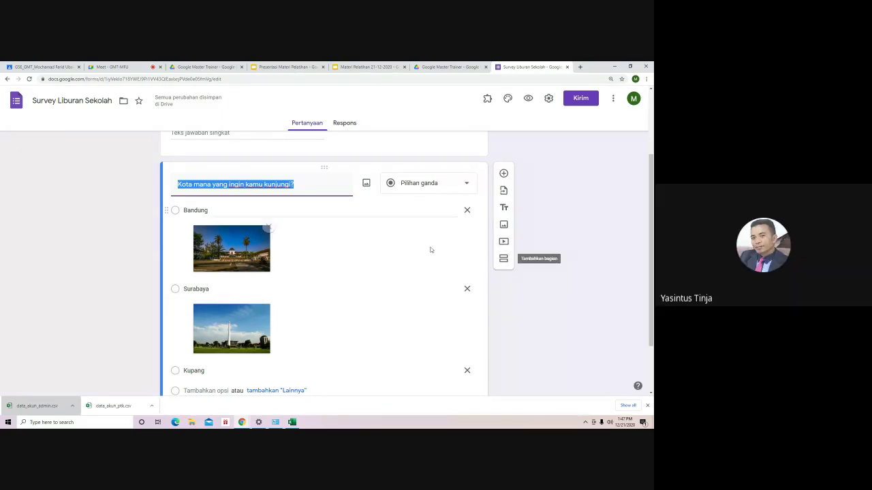
left_click(406, 173)
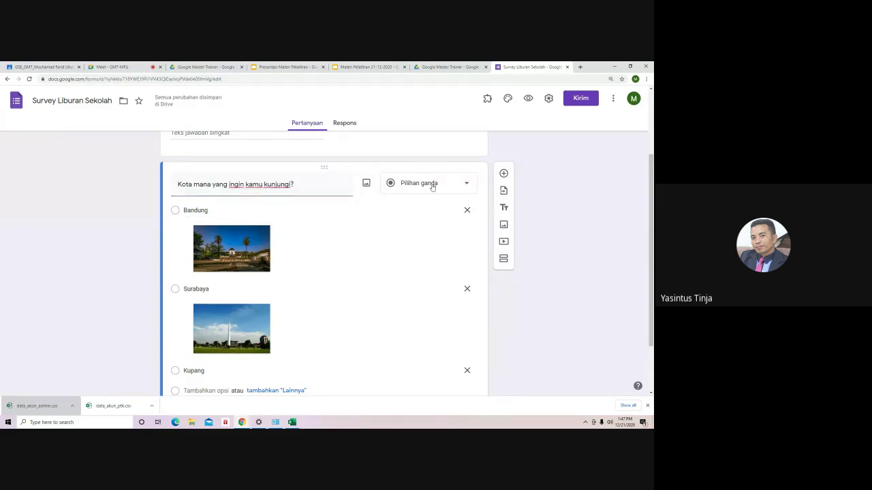
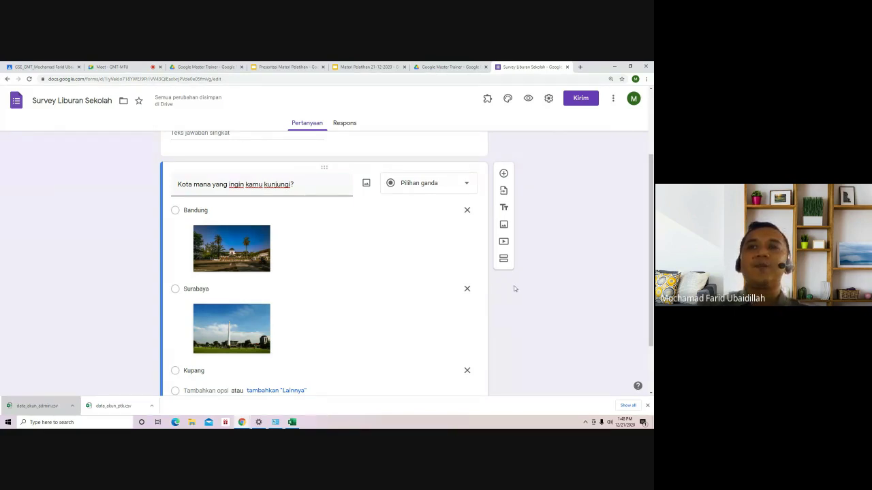
Add a new section after the city question and title it 'surabaya'.
scroll(515, 289, "up", 2)
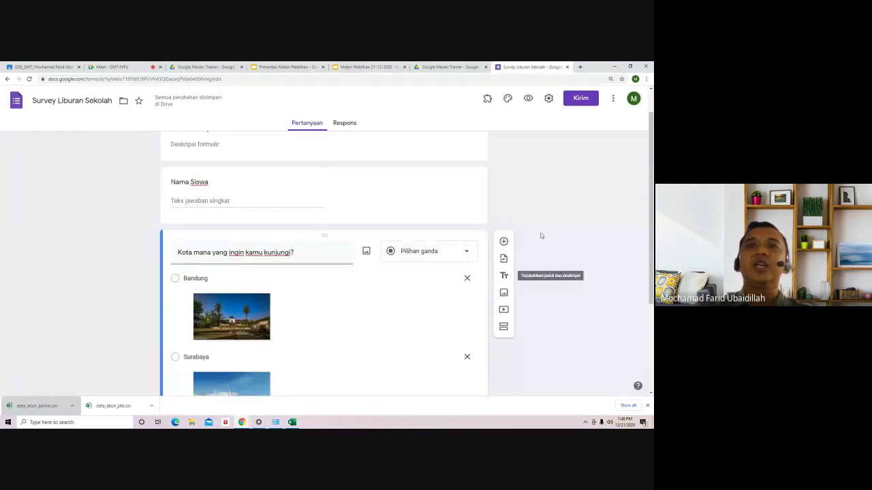
left_click(503, 327)
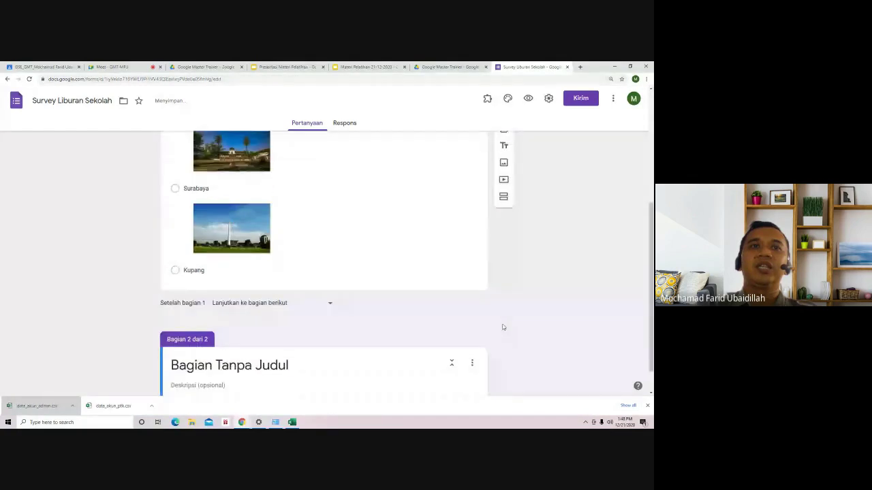
left_click(292, 336)
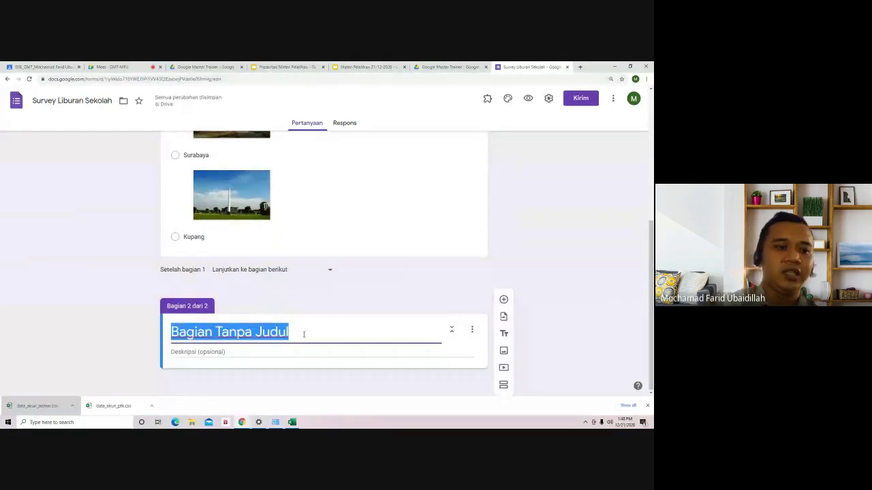
type("surabay")
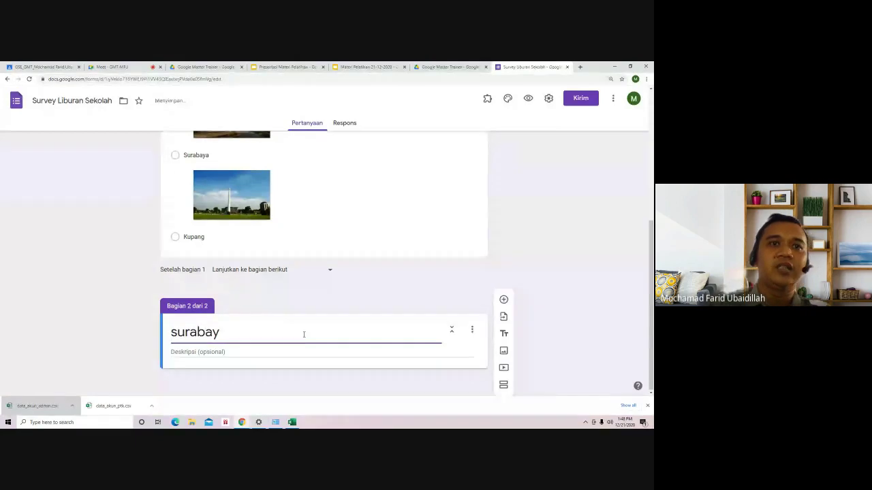
type("a")
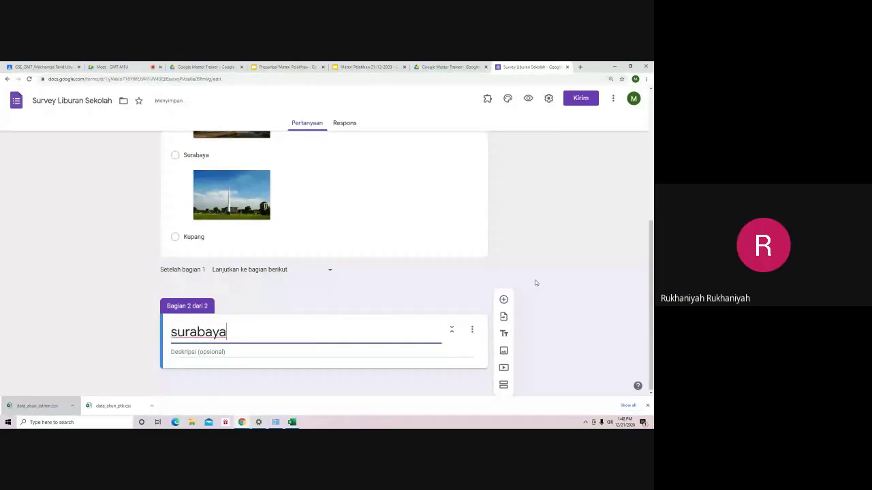
left_click(535, 283)
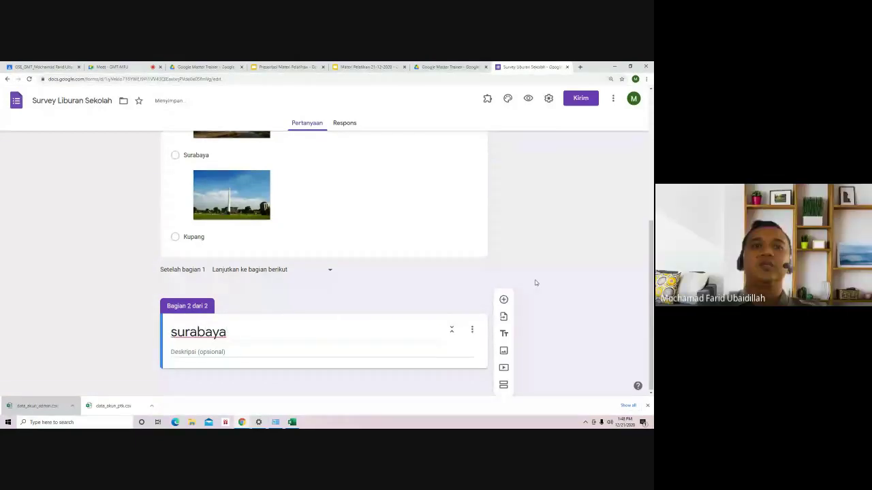
Add a third section below surabaya and title it 'Bandung'.
left_click(502, 386)
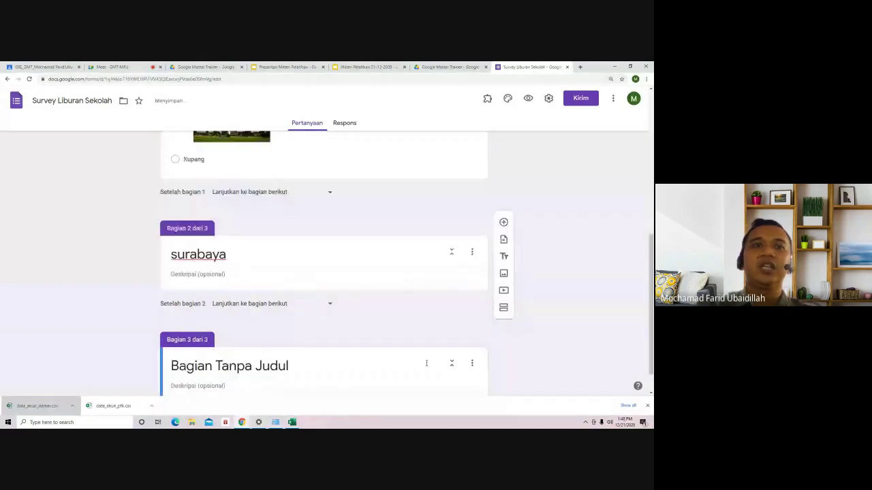
left_click(263, 344)
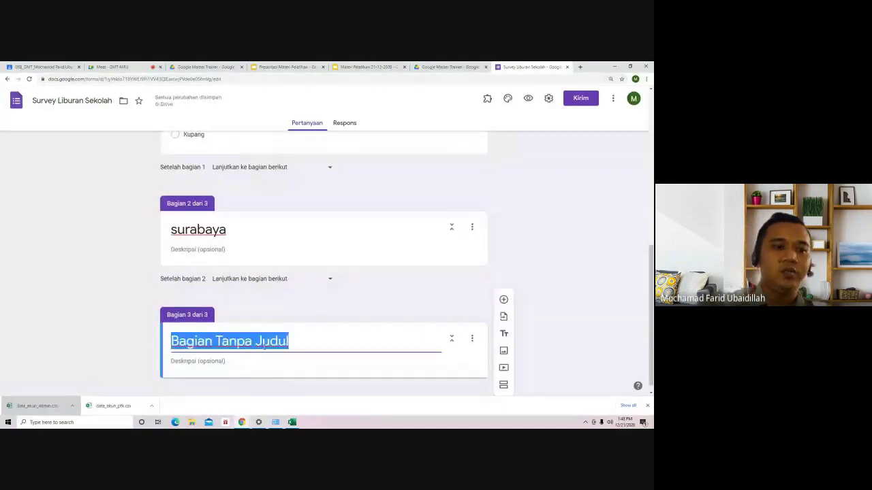
type("Bandung")
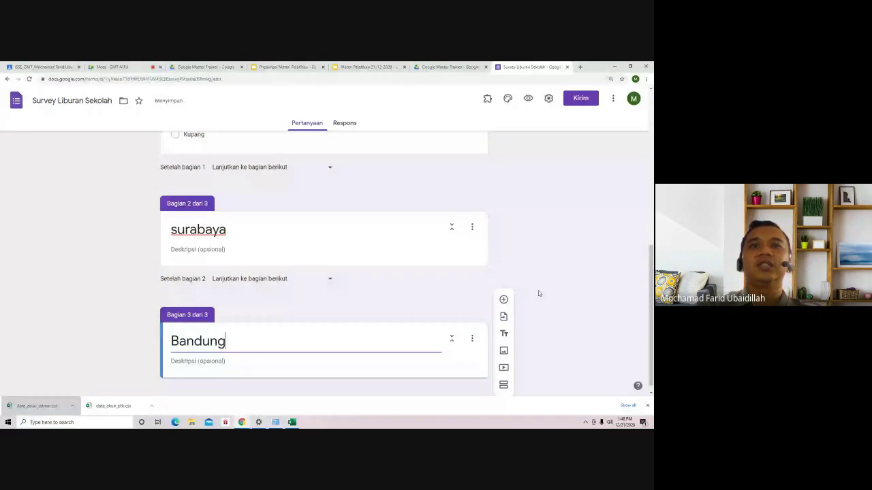
left_click(403, 288)
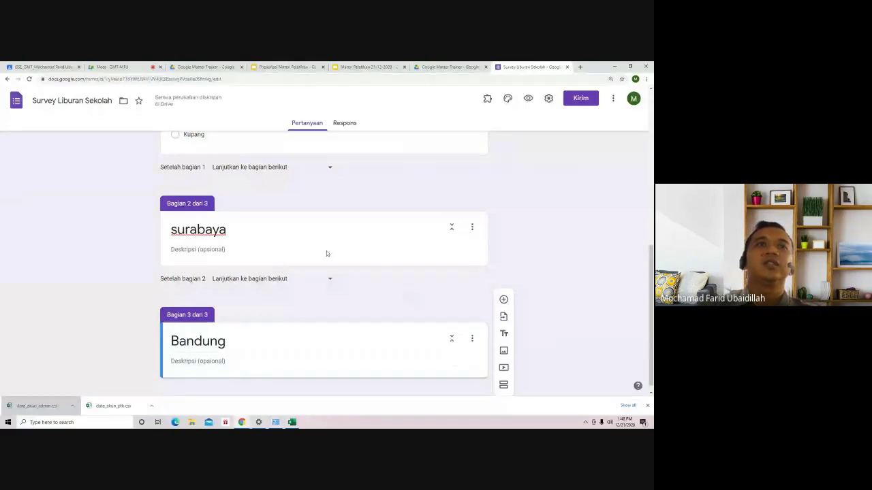
scroll(325, 252, "up", 6)
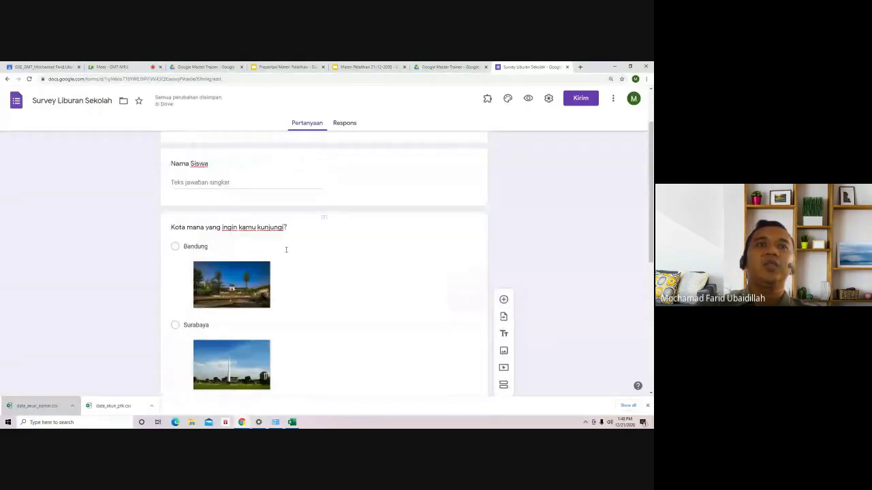
left_click(286, 248)
scroll(382, 291, "down", 1)
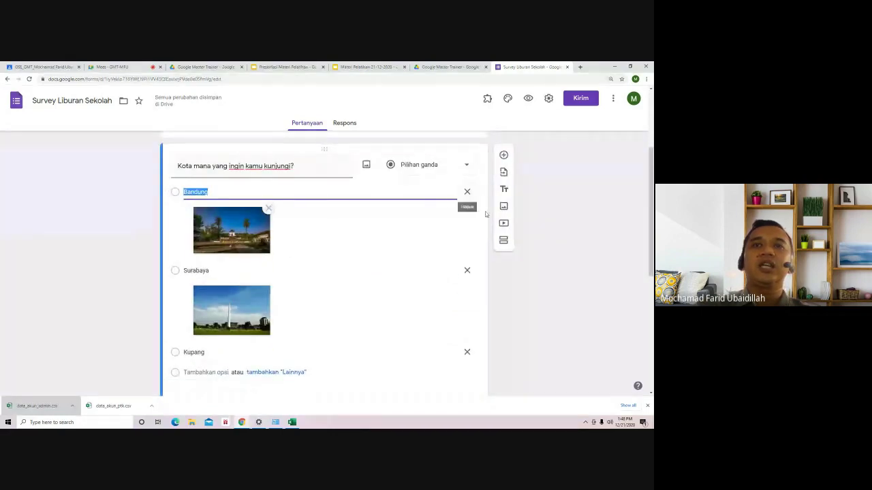
scroll(422, 254, "down", 1)
scroll(269, 311, "down", 10)
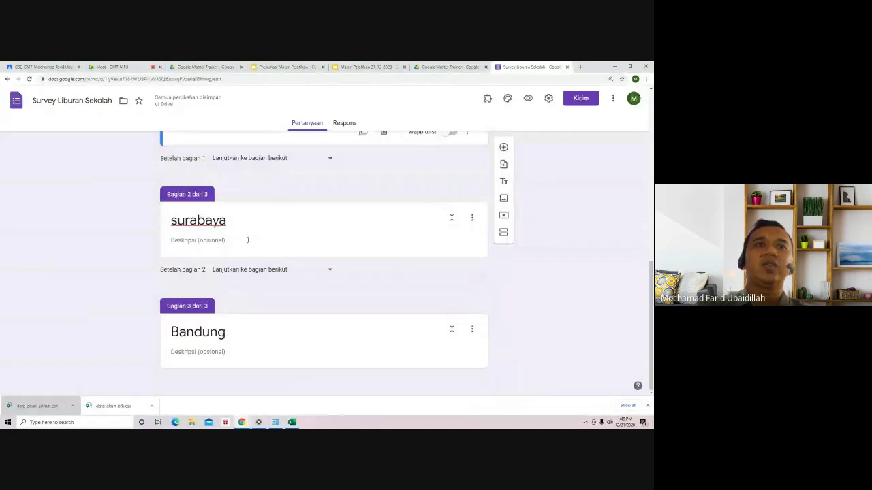
scroll(356, 255, "up", 10)
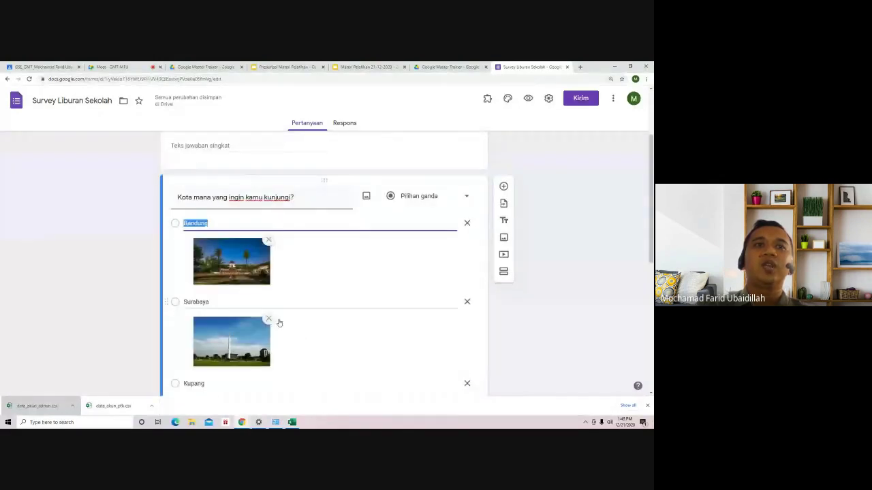
scroll(278, 321, "down", 5)
scroll(308, 307, "down", 1)
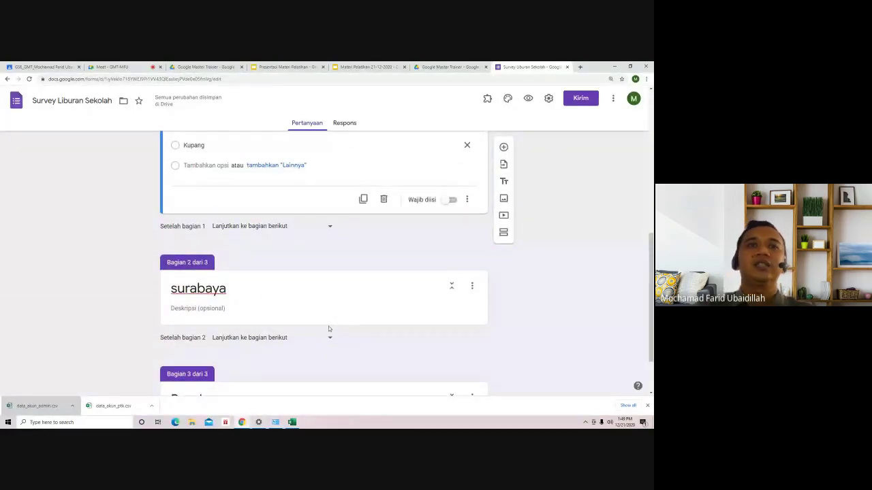
scroll(374, 246, "up", 1)
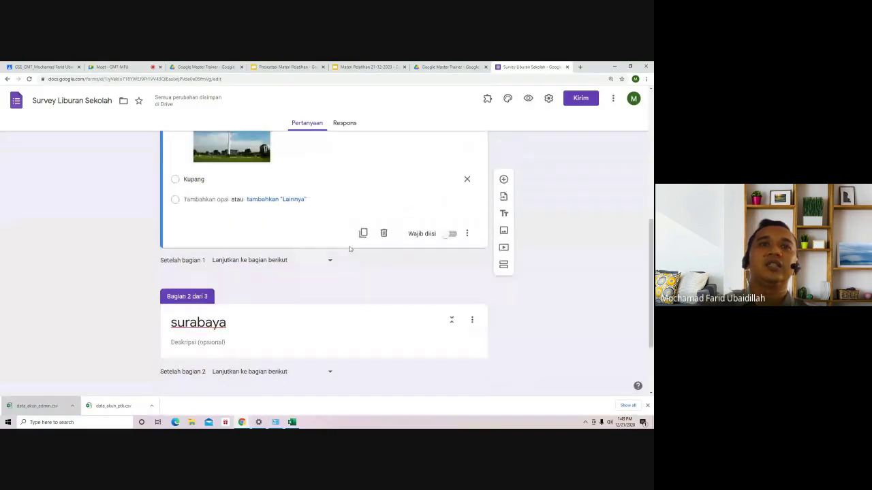
scroll(363, 258, "up", 3)
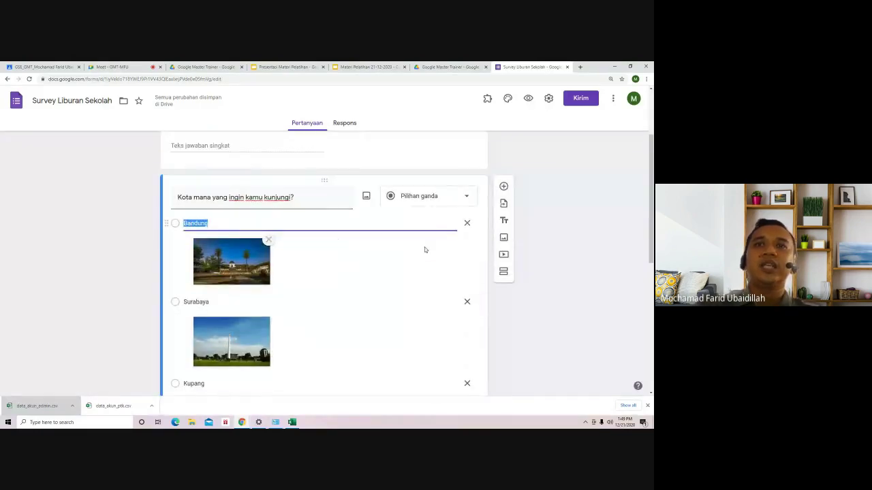
left_click(543, 267)
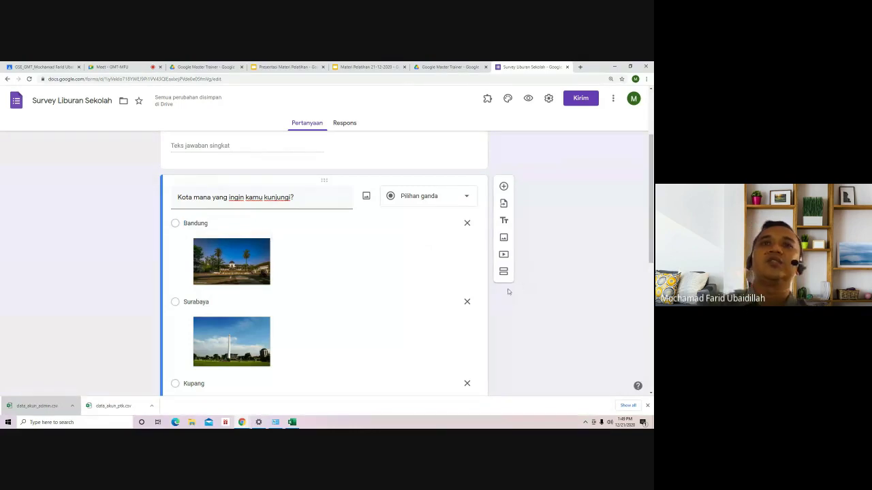
In Materi Pelatihan 21-12-2020, step between slides 11 and 12, ending on the send-form slide.
left_click(369, 67)
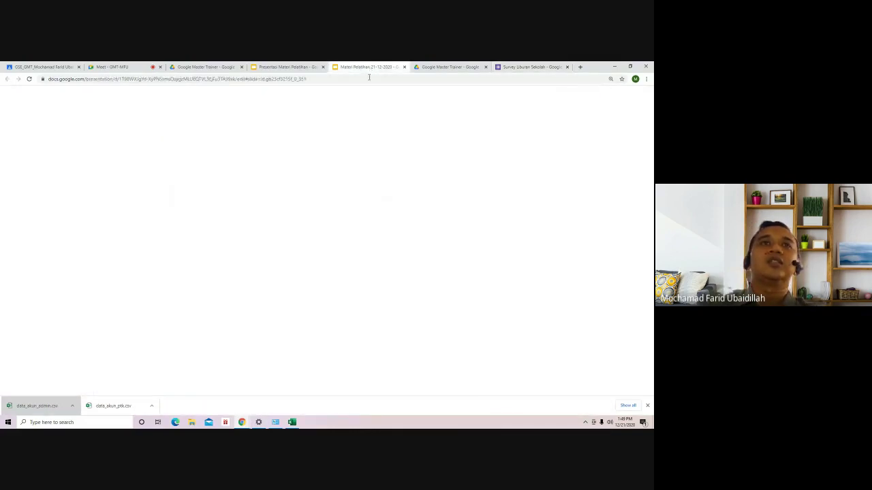
left_click(60, 214)
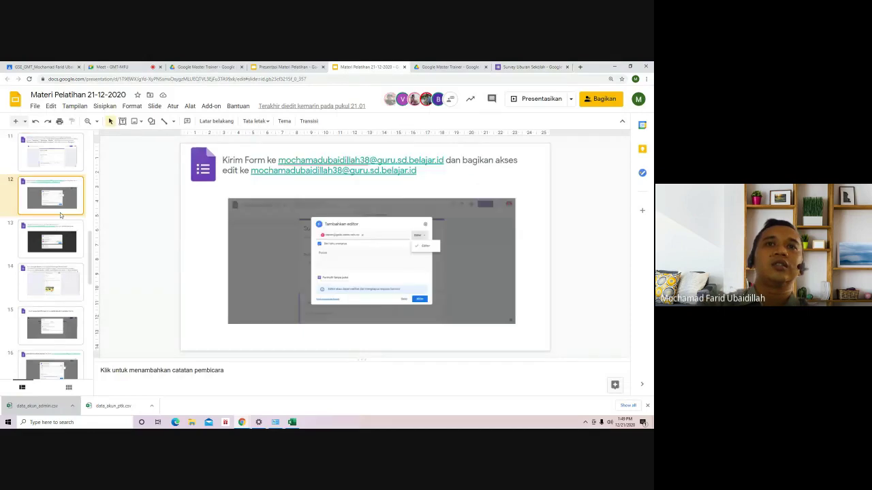
key("Up")
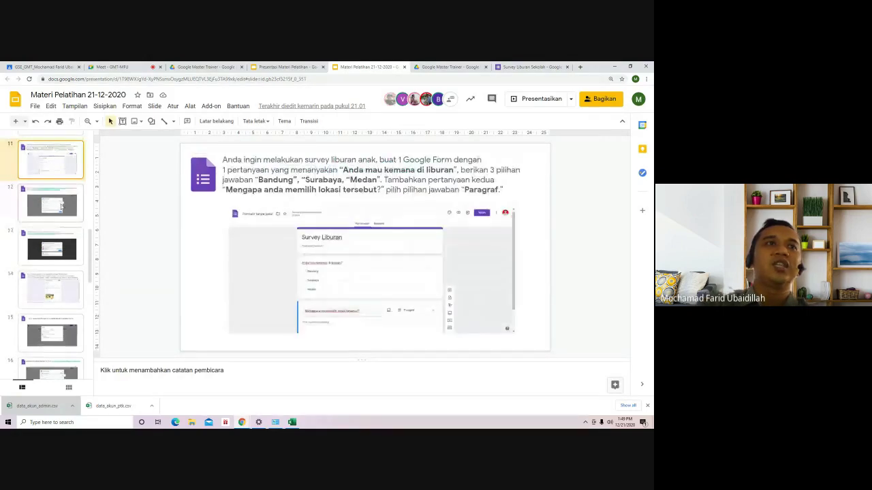
scroll(61, 207, "up", 1)
left_click(51, 241)
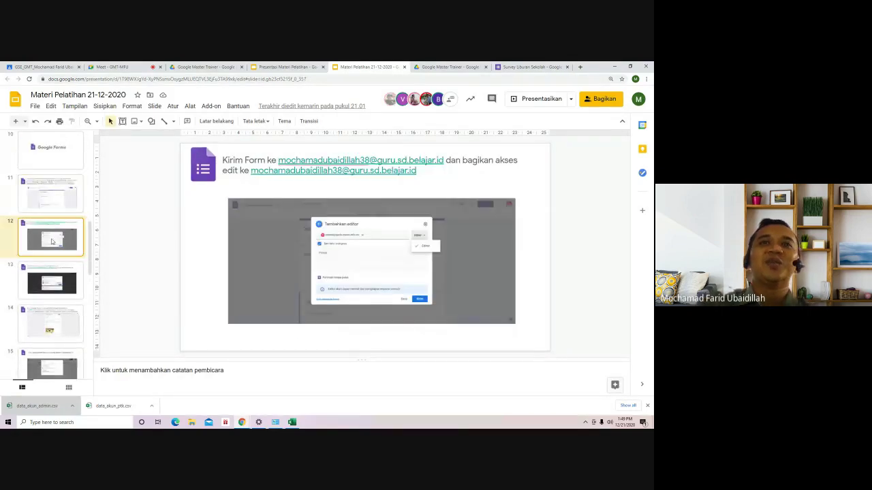
key("Up")
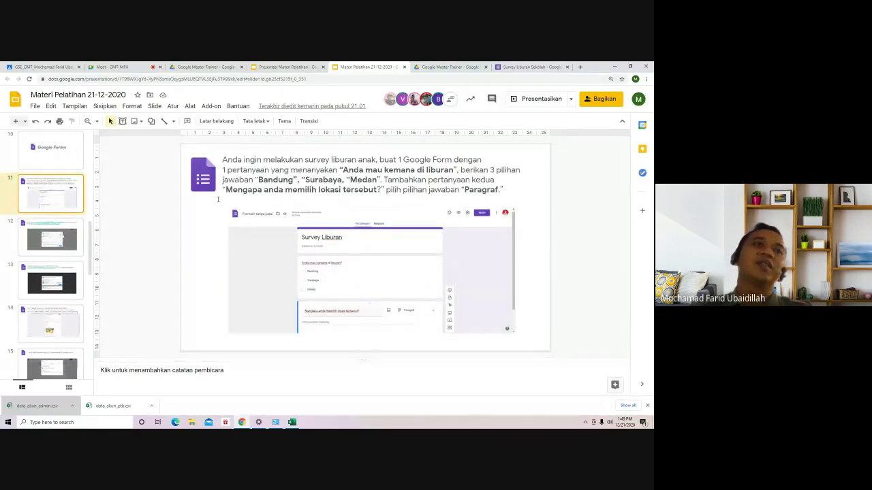
key("Down")
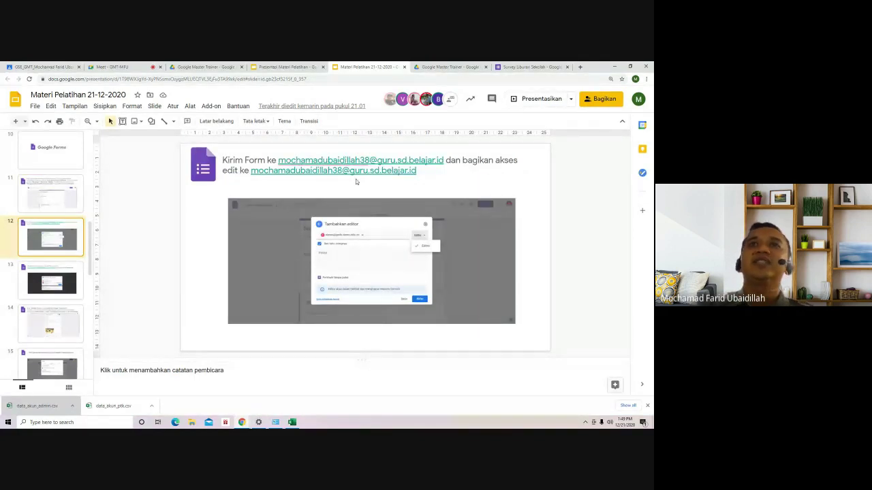
left_click(524, 67)
Open and dismiss the form's More options menu repeatedly, leaving it open at Tambahkan kolaborator.
scroll(336, 224, "down", 10)
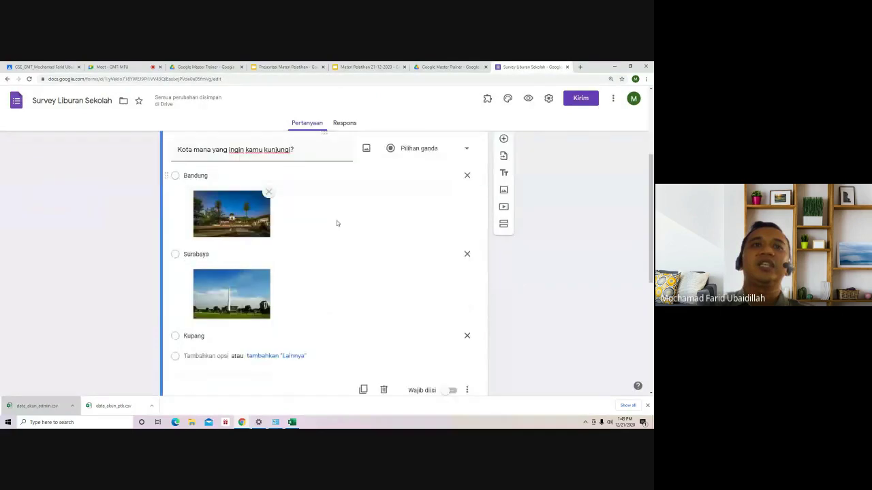
scroll(404, 226, "up", 15)
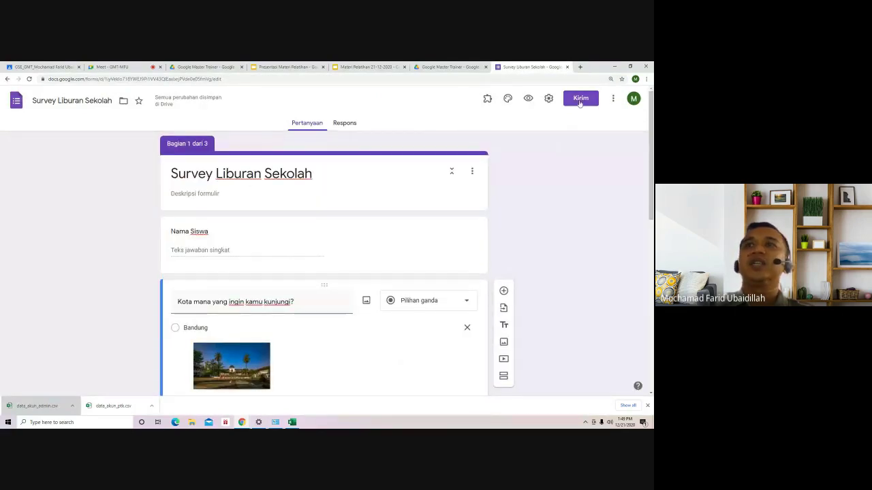
left_click(614, 100)
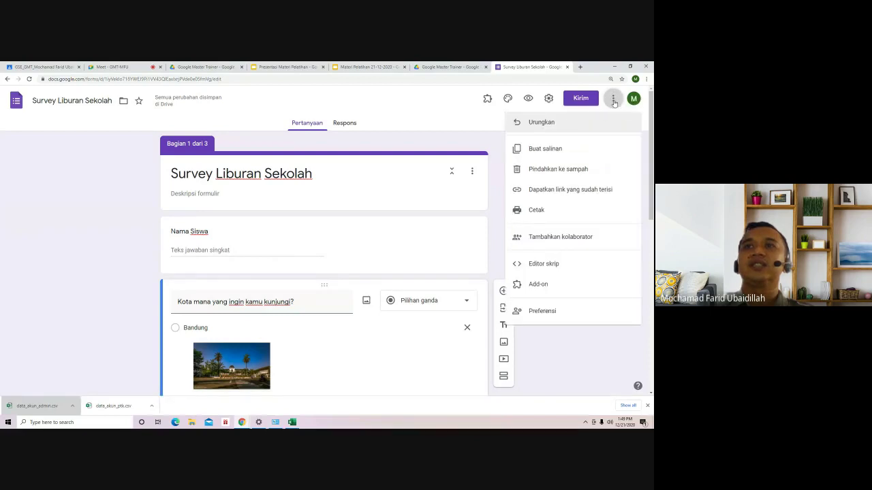
left_click(467, 136)
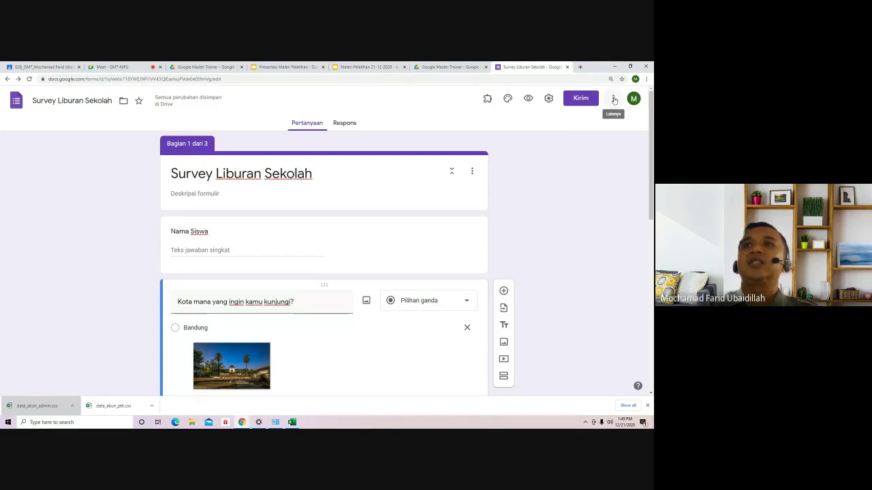
left_click(613, 100)
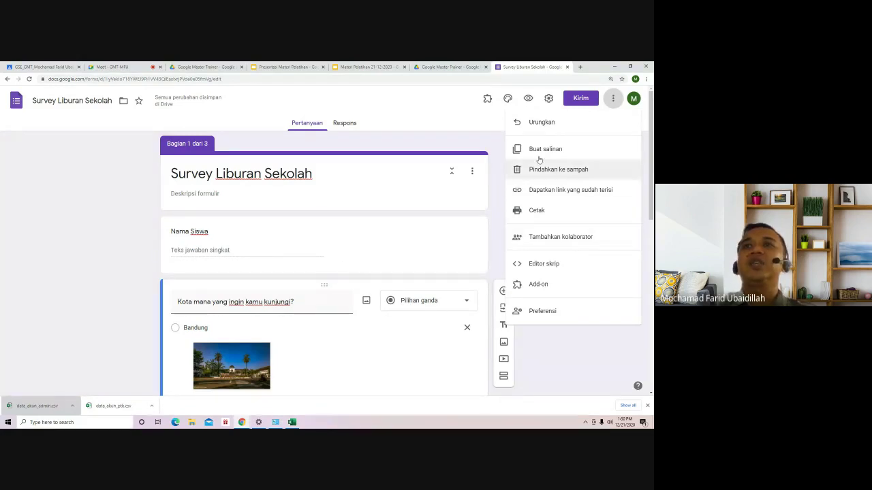
left_click(484, 132)
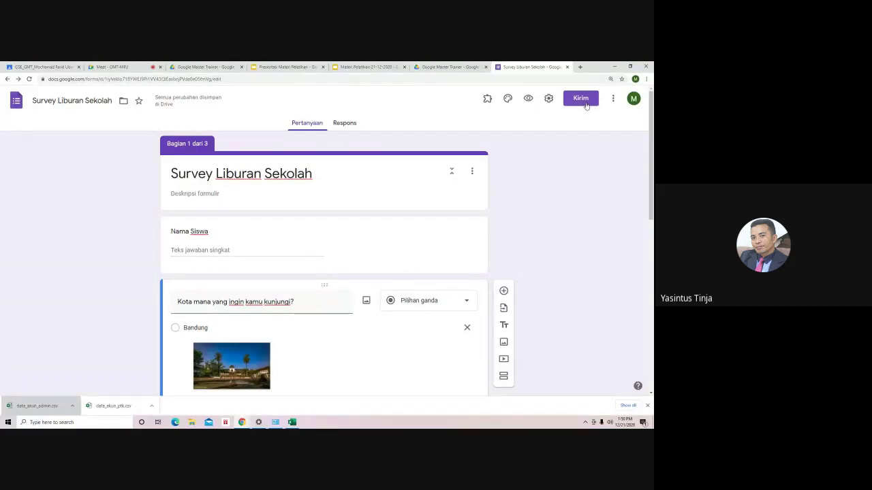
left_click(614, 100)
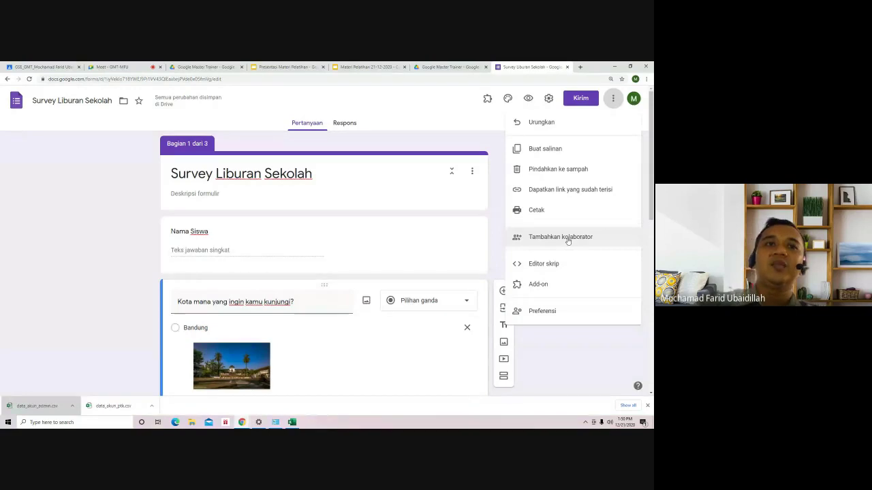
left_click(488, 218)
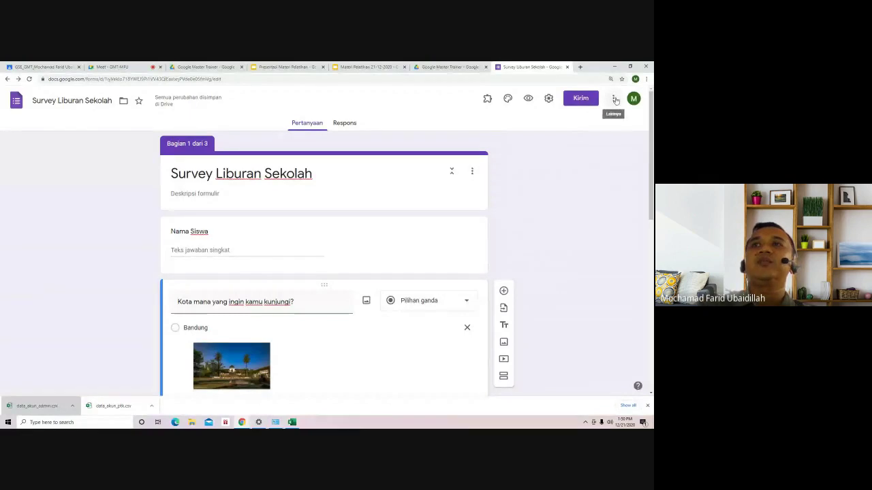
left_click(614, 99)
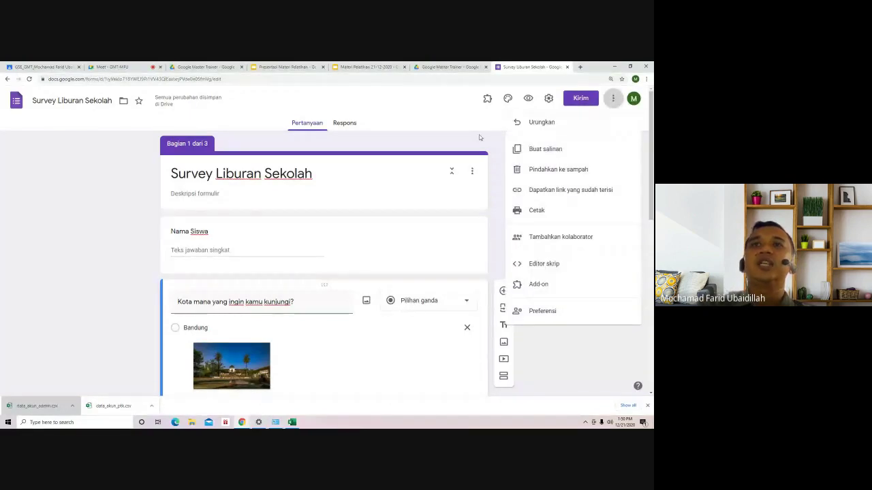
left_click(478, 135)
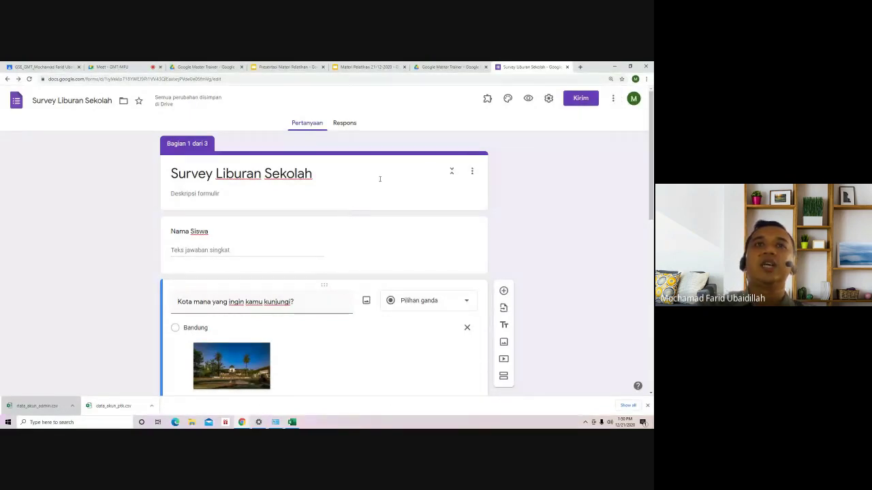
left_click(612, 101)
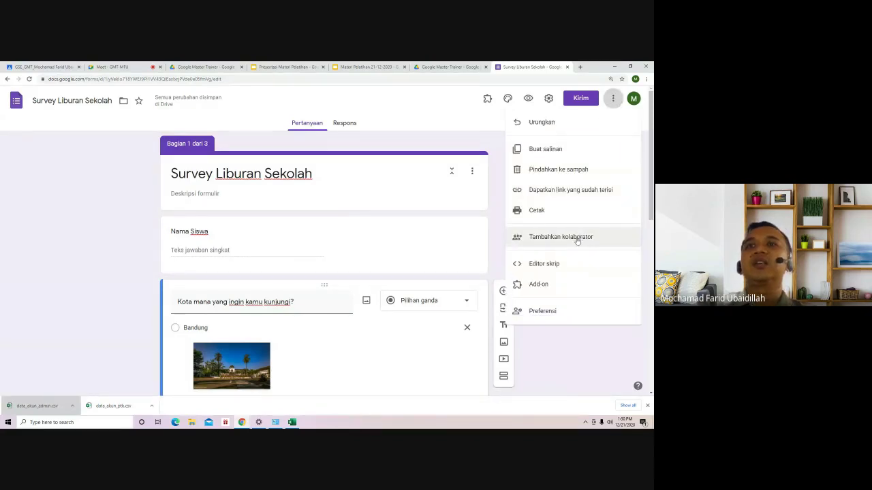
Add the suggested colleague as a collaborator with the Editor role.
left_click(577, 238)
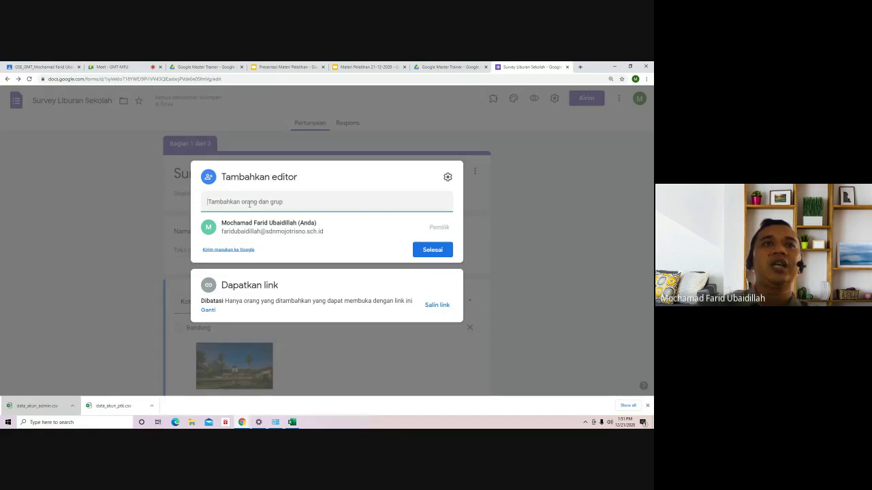
left_click(249, 204)
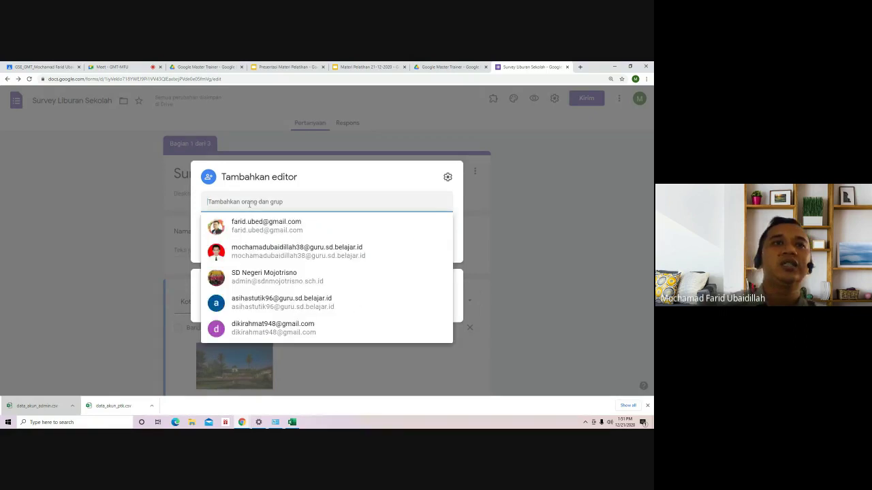
left_click(269, 254)
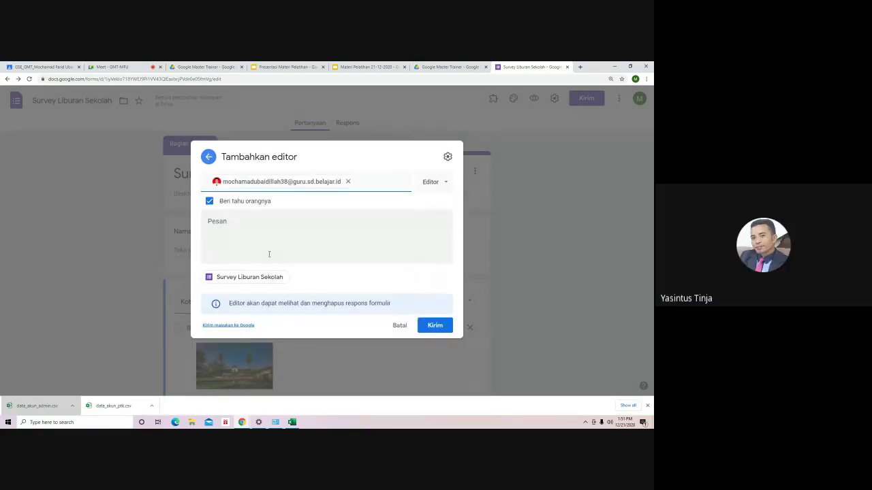
left_click(444, 183)
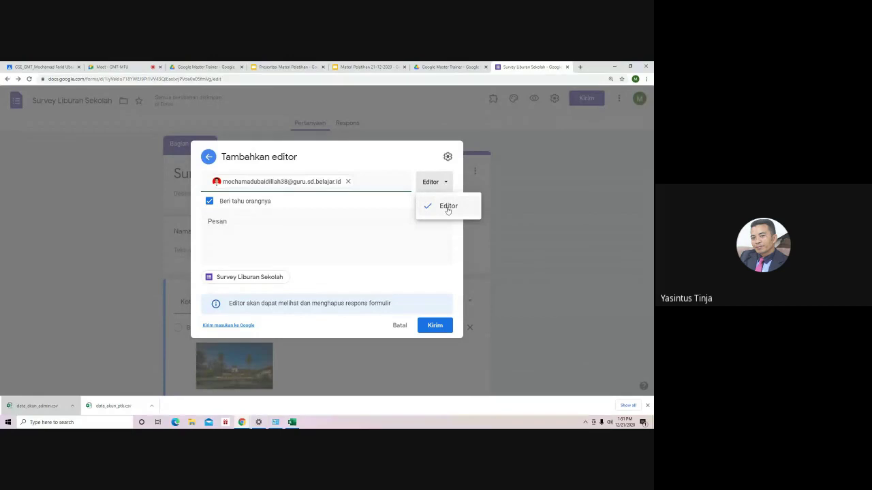
left_click(448, 209)
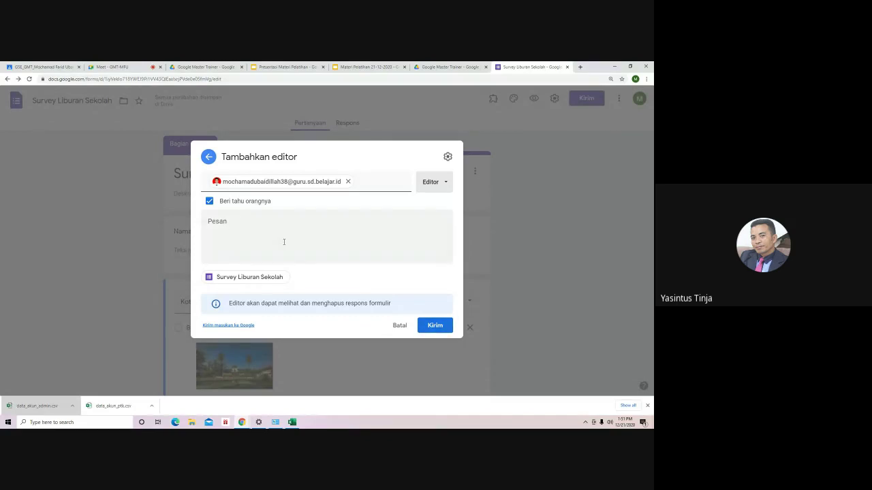
Send the invite with message 'tolong dibantu menyelesaikan form ini. terimakasih.' and confirm sharing.
left_click(236, 224)
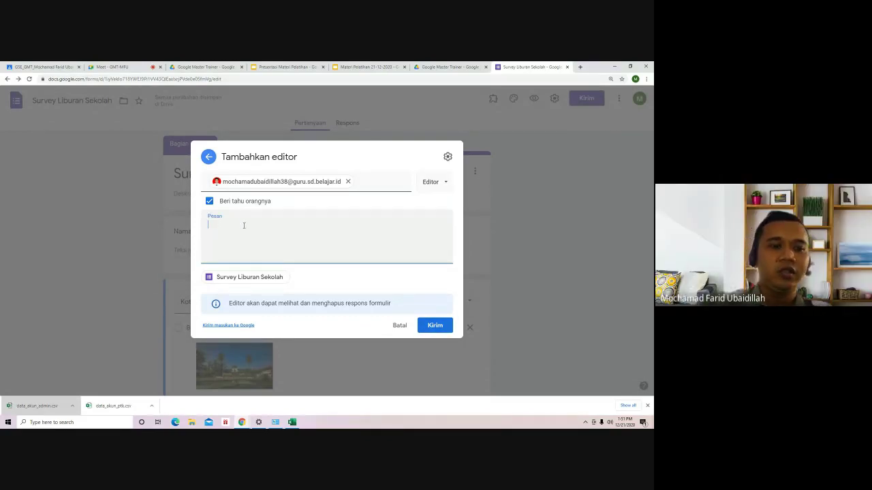
type("tolong diba")
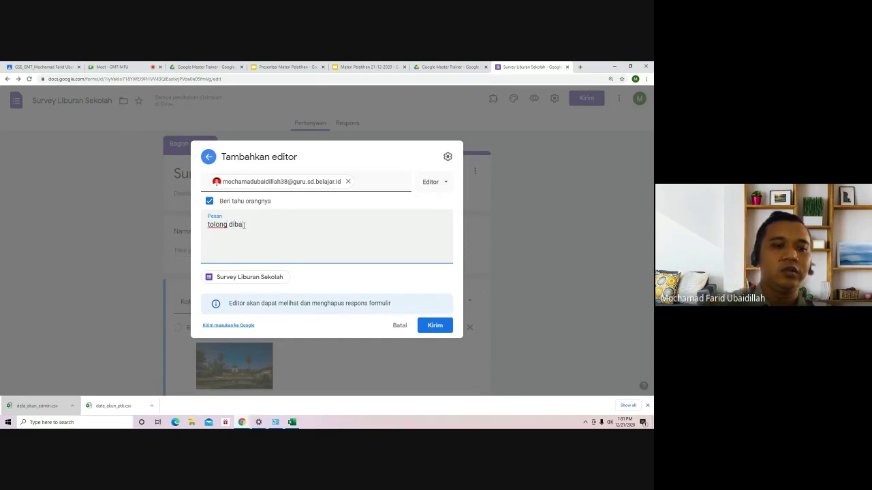
type("ntu menye")
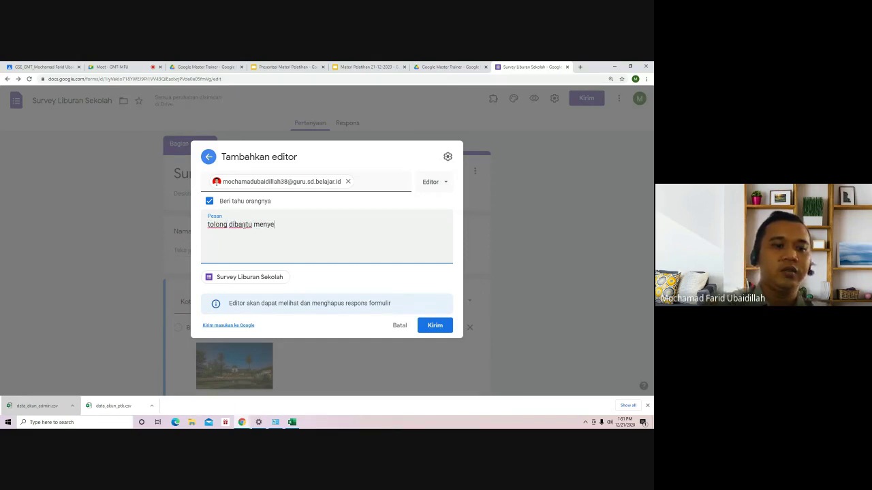
type("lesaikan form")
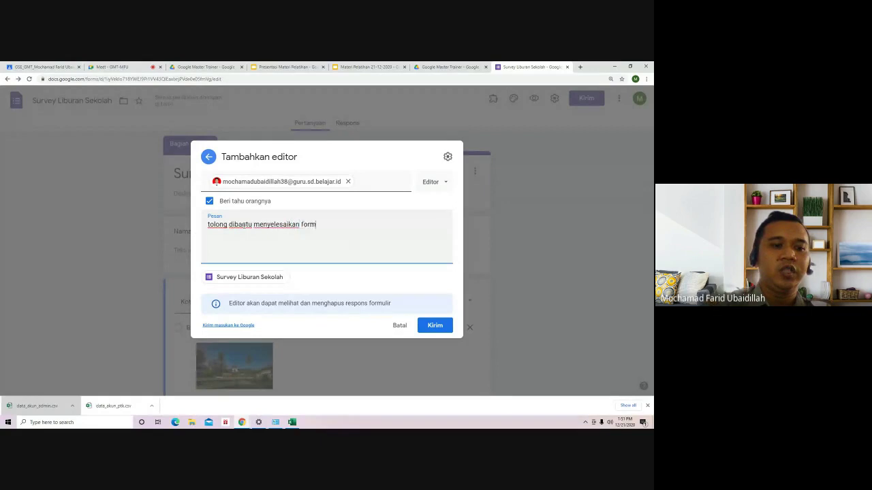
type(" ini. terimakasih")
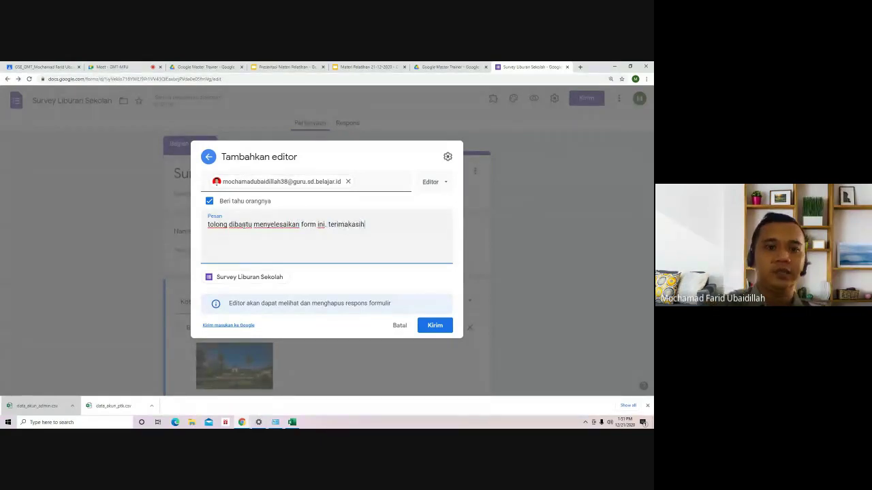
type(".")
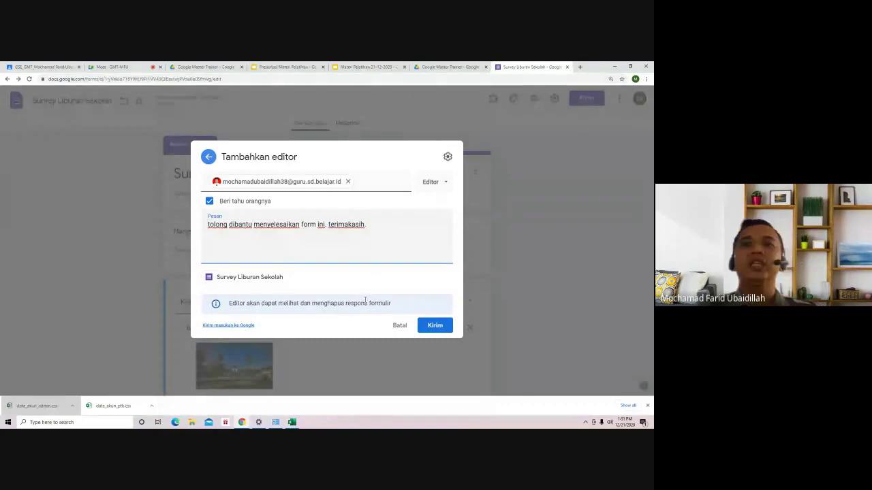
left_click(435, 325)
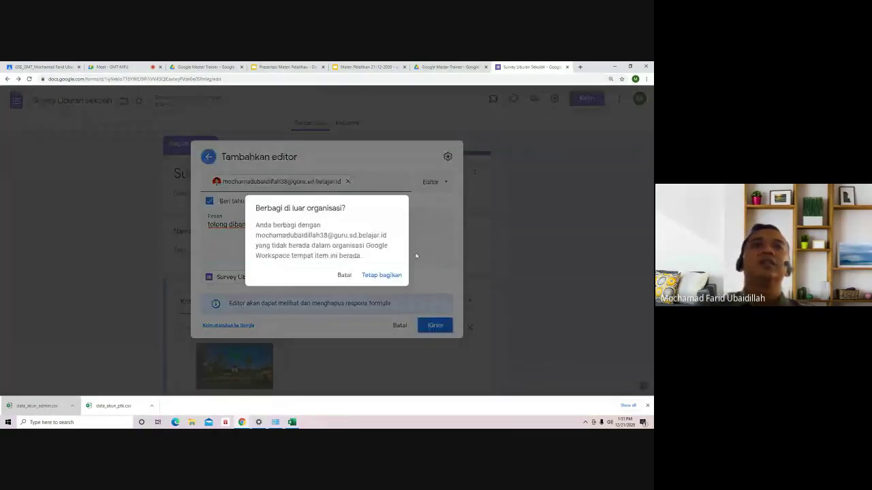
left_click(392, 274)
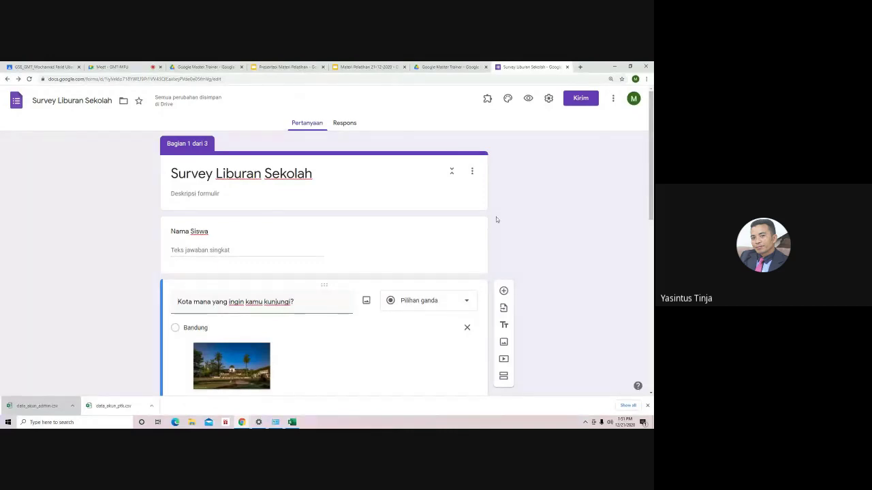
Address the form's email invitation to two recipients chosen from the autocomplete suggestions.
left_click(580, 99)
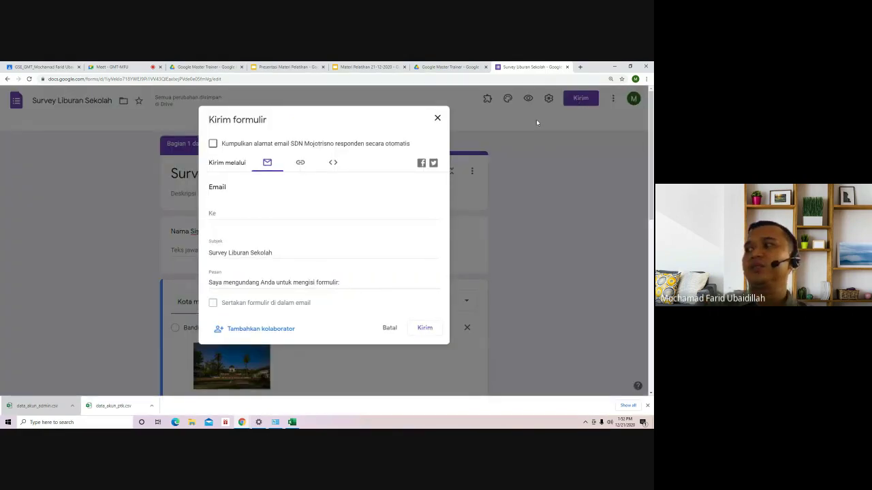
left_click(246, 215)
left_click(300, 163)
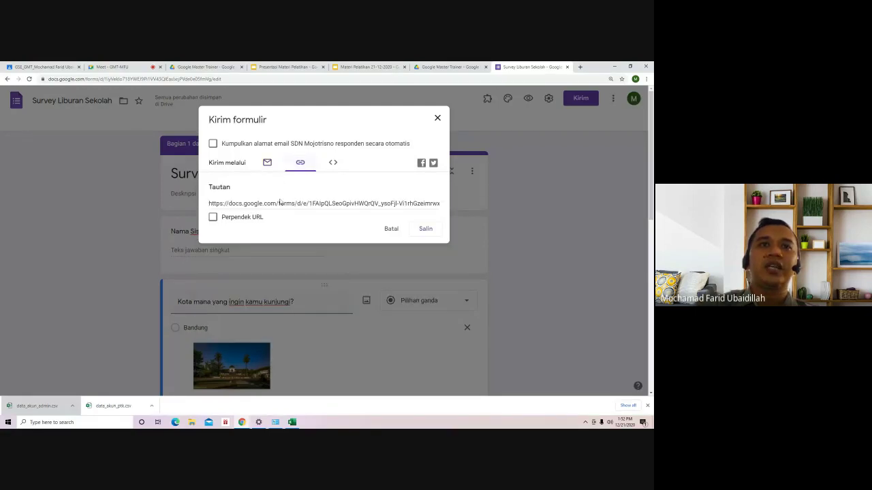
left_click(267, 163)
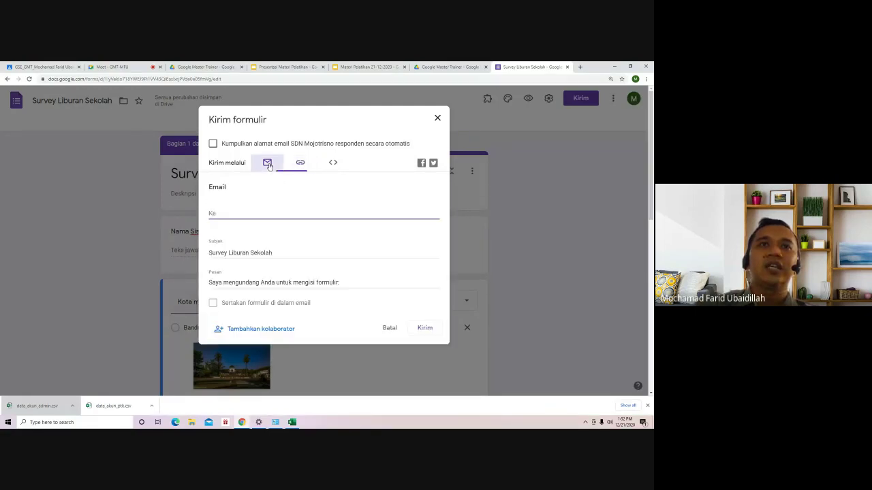
left_click(244, 214)
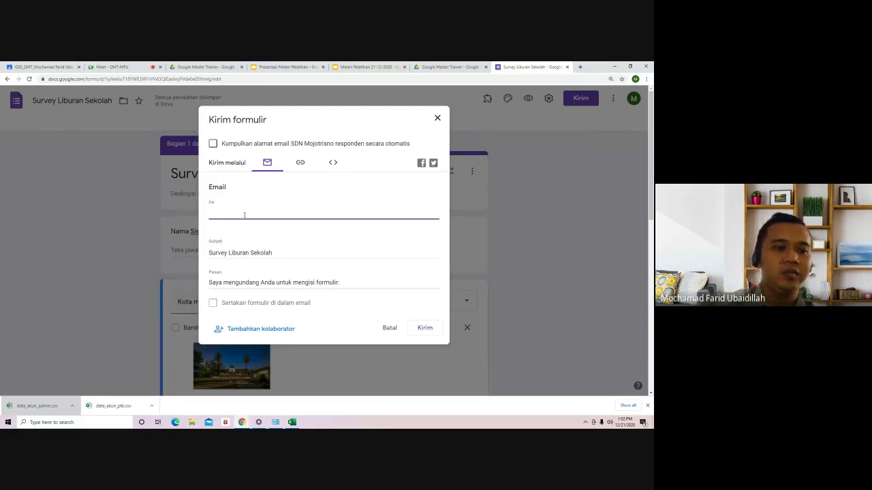
type("fa")
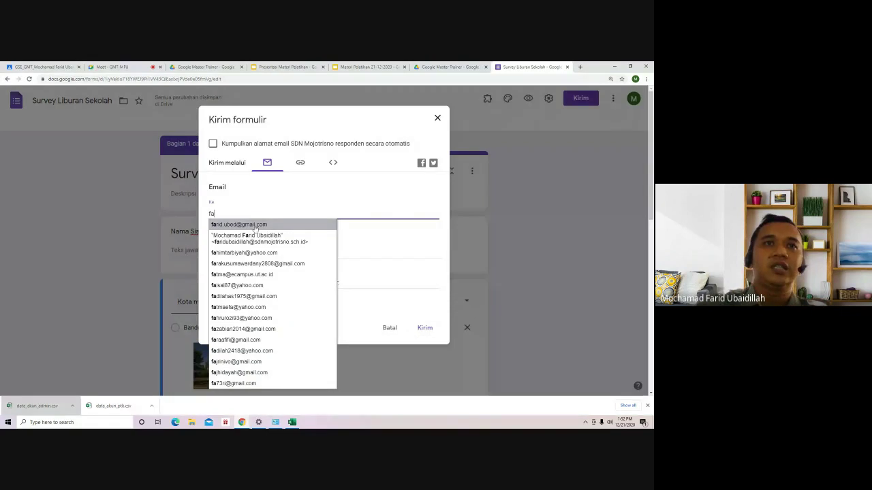
left_click(256, 224)
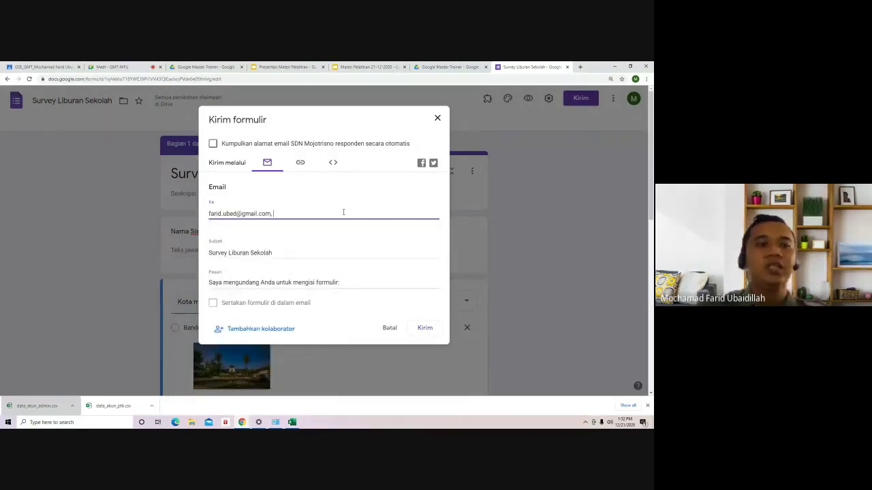
type("ubed")
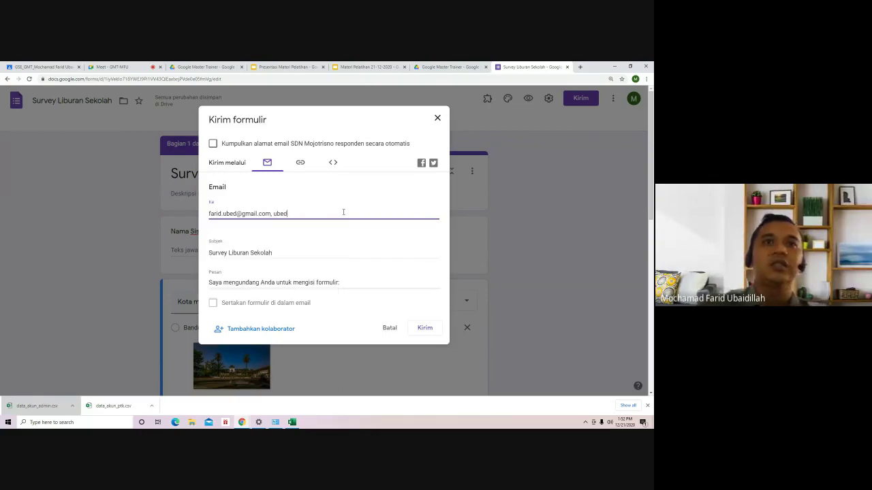
left_click(295, 235)
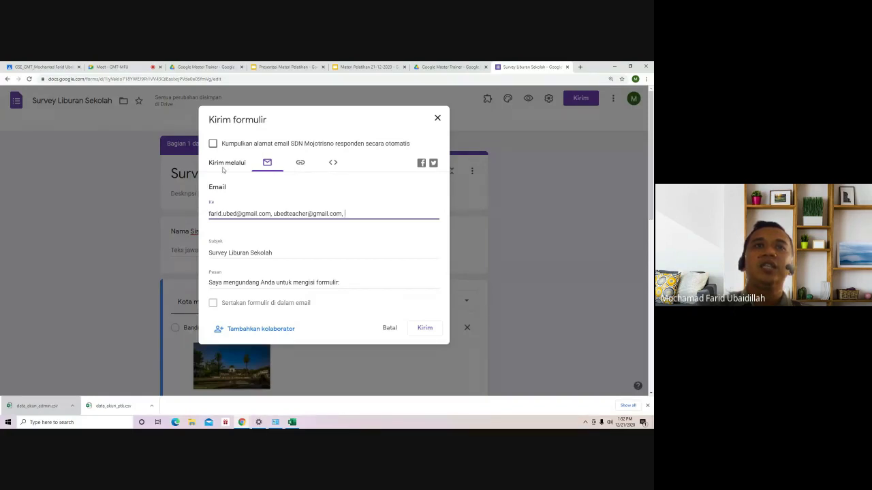
left_click(300, 163)
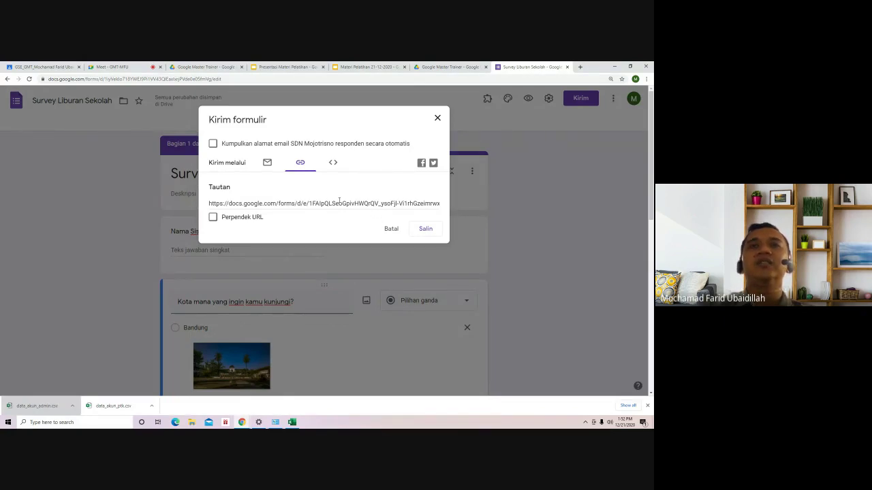
Shorten the form link with Perpendek URL and copy the forms.gle link.
left_click(213, 219)
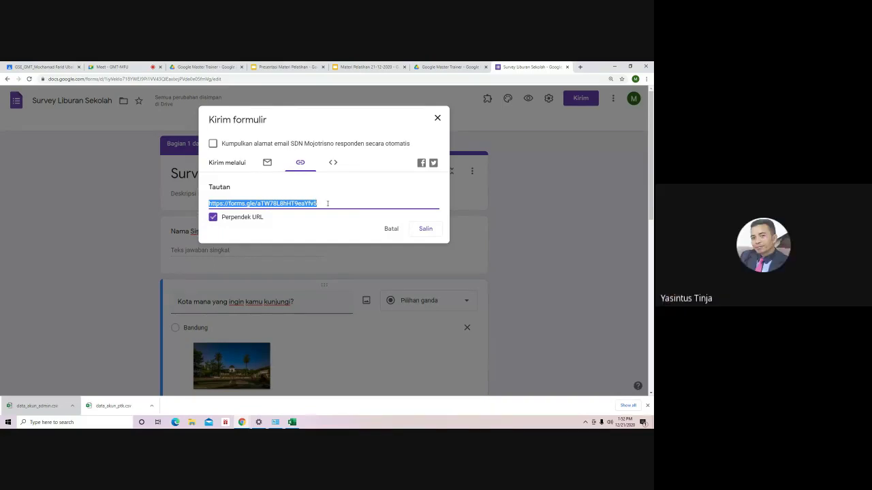
left_click(428, 229)
In Google Meet, admit the two people waiting to join the call.
left_click(136, 67)
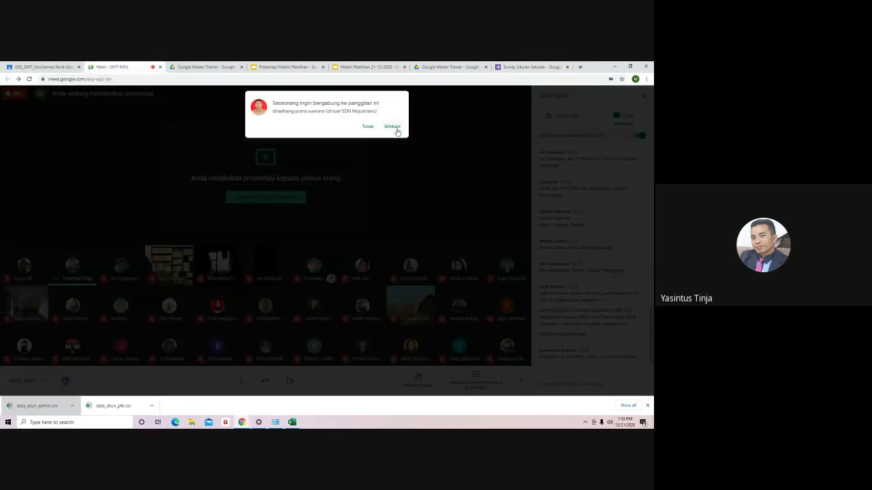
left_click(395, 128)
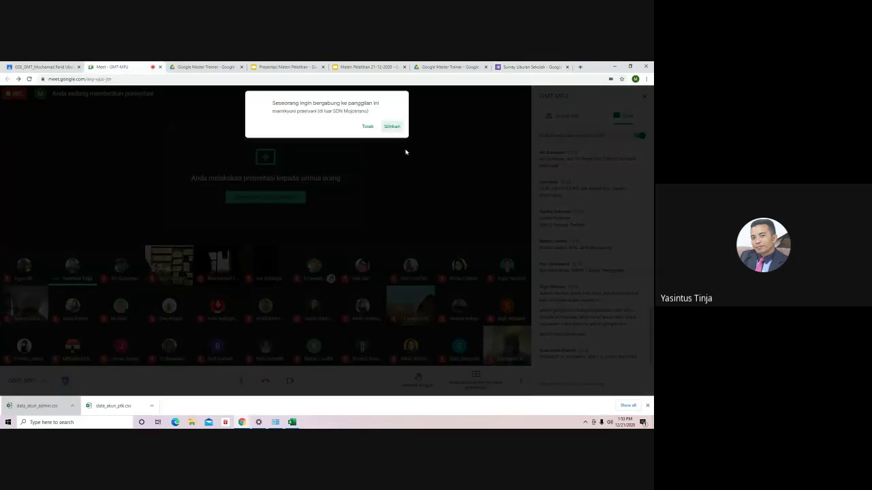
left_click(393, 128)
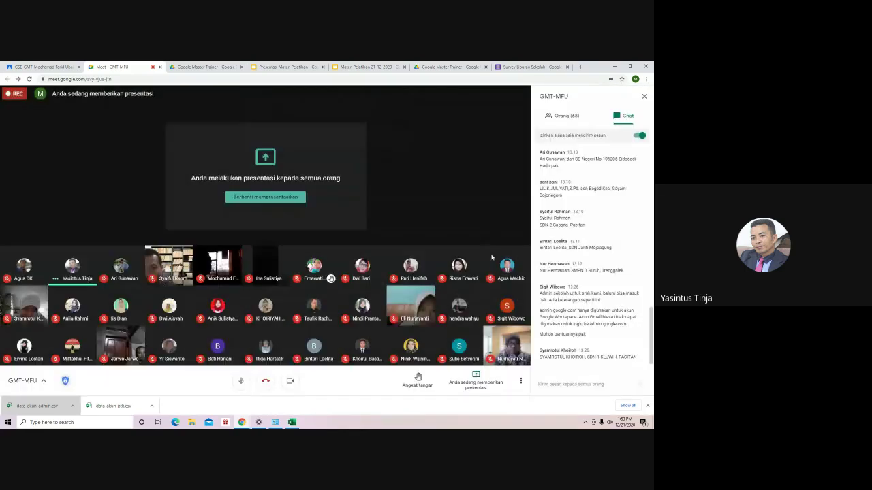
Post the form's short forms.gle link in the meeting chat.
left_click(588, 386)
type("https://forms.gle/aTW78L8hHT9eaYfv1")
key("Return")
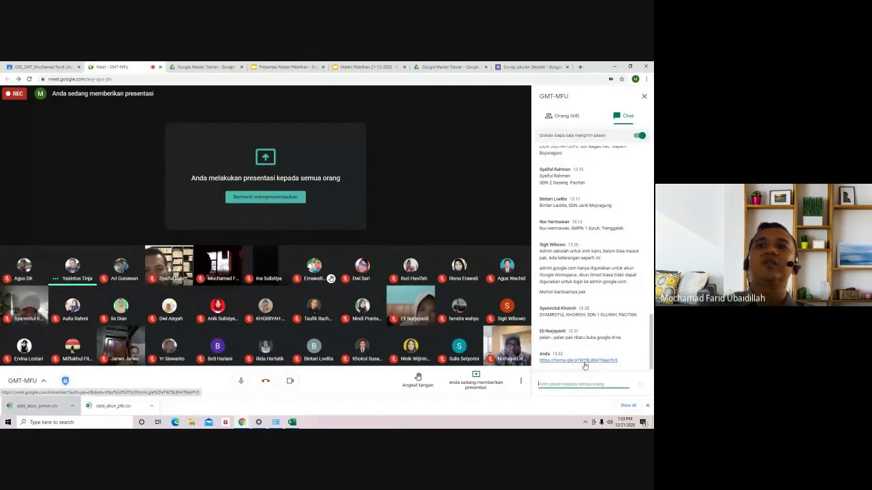
left_click(530, 67)
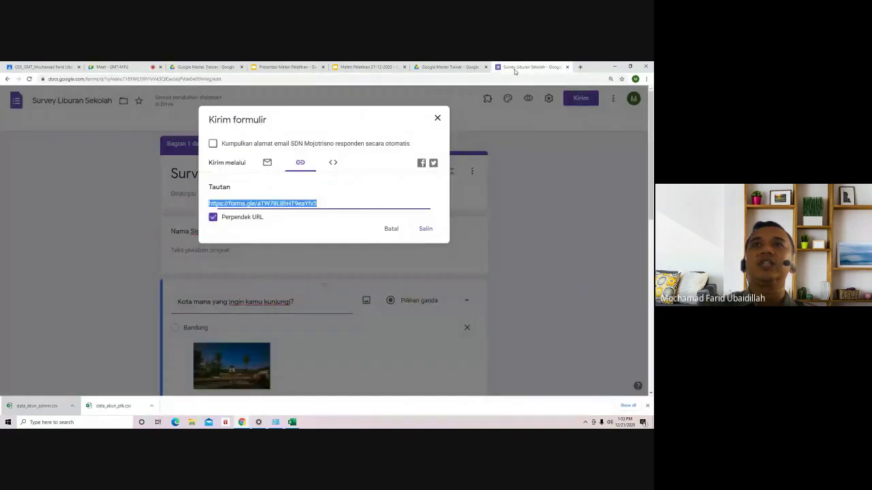
Give anyone with the link Editor access via Tambahkan kolaborator and copy the editing link.
left_click(437, 118)
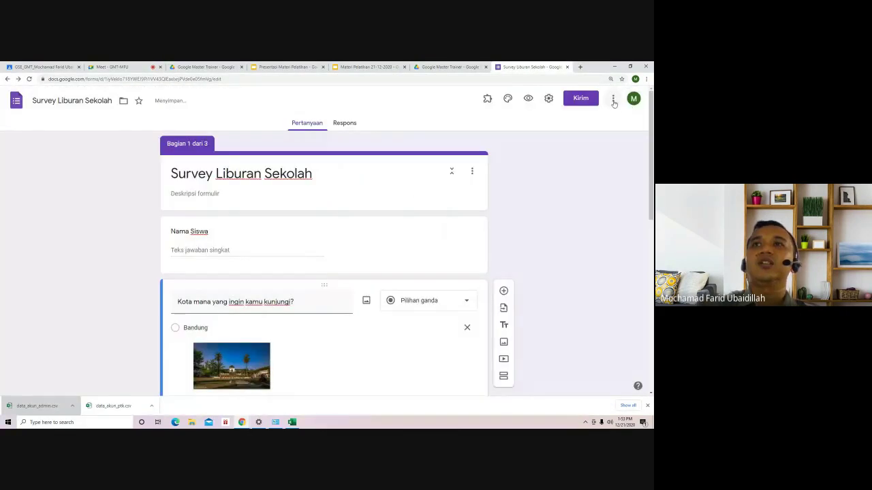
left_click(613, 100)
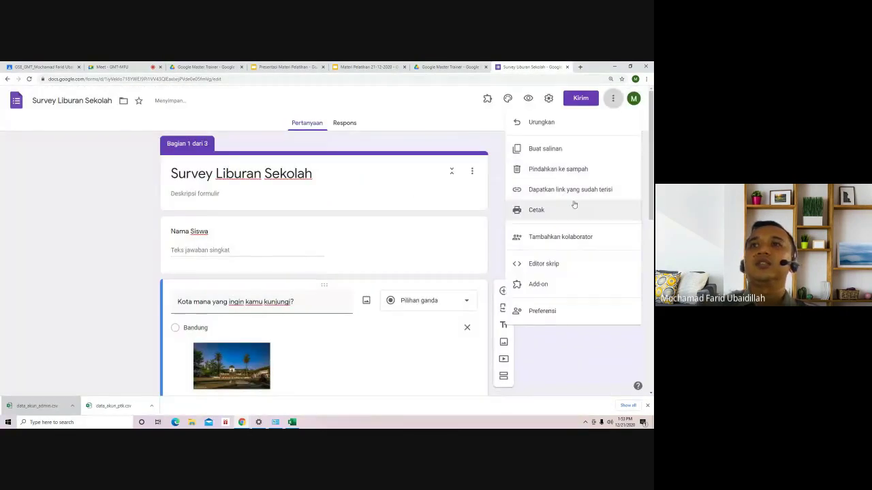
left_click(550, 236)
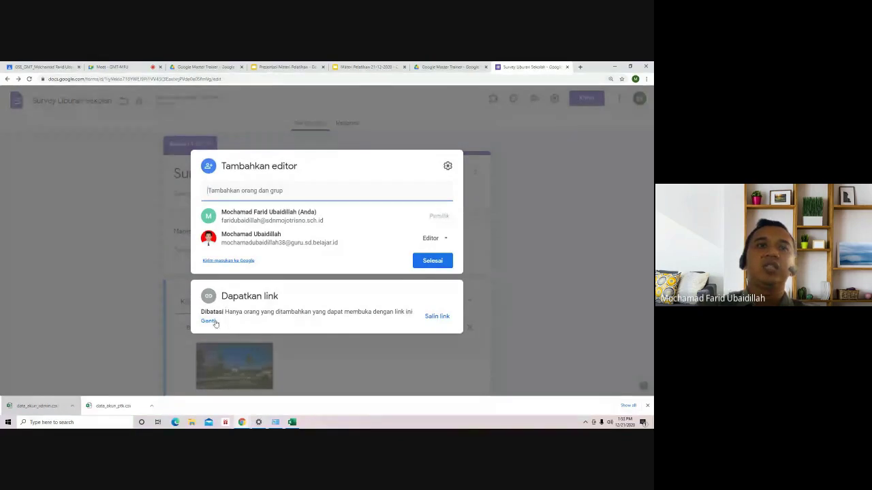
left_click(208, 322)
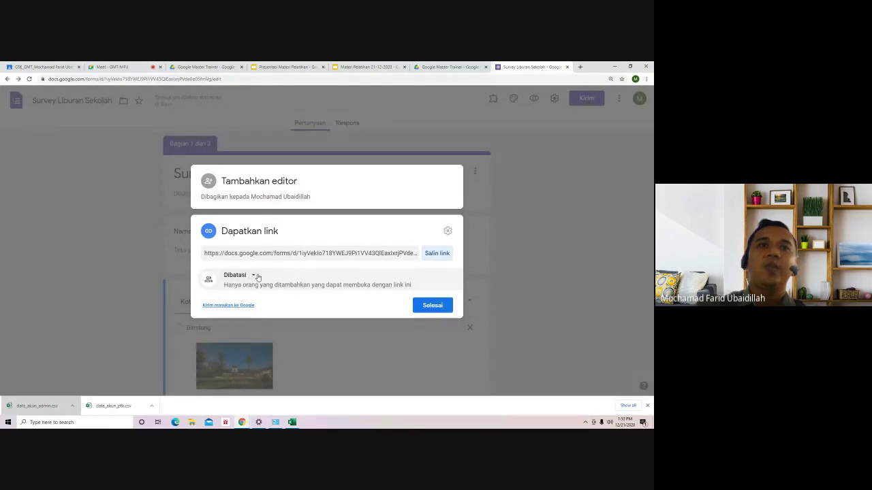
left_click(256, 277)
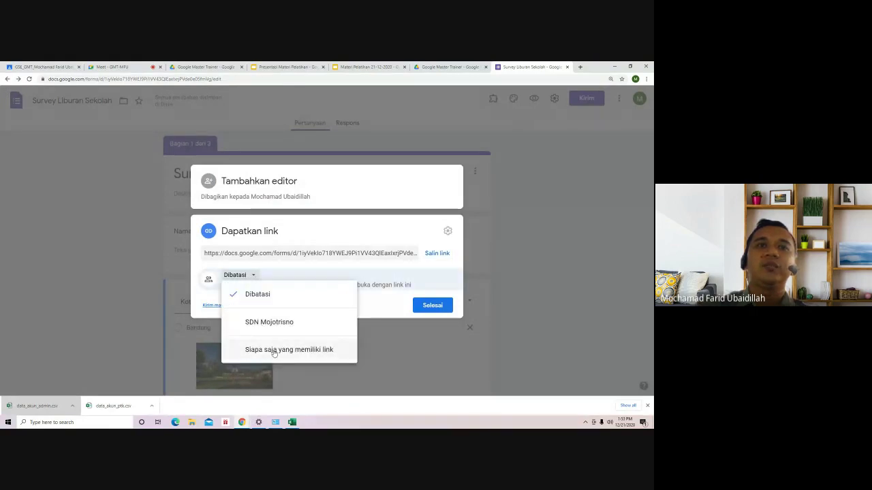
left_click(278, 351)
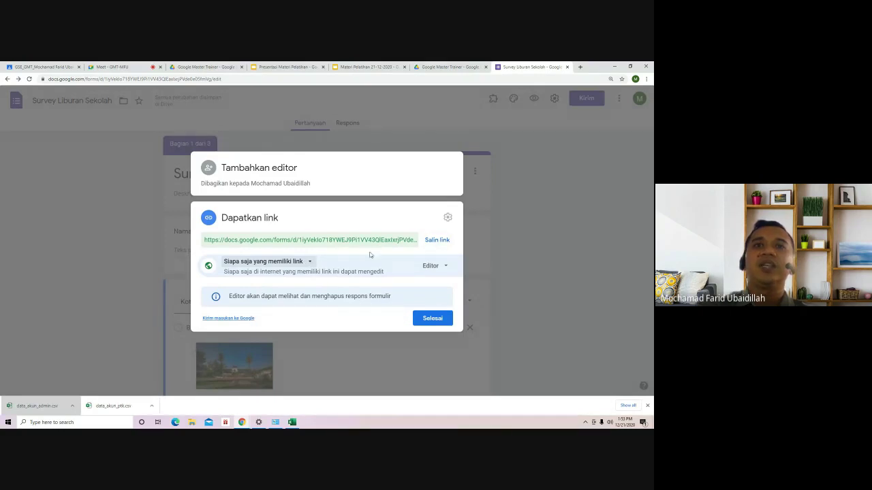
left_click(443, 241)
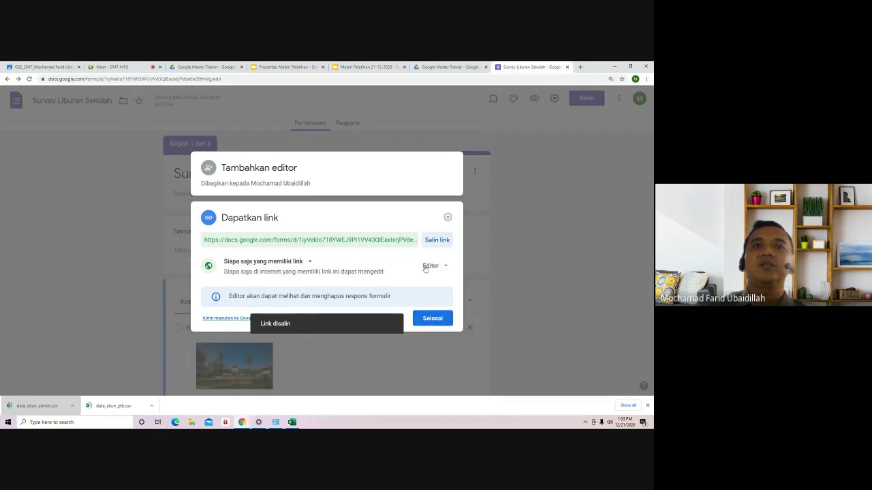
left_click(434, 319)
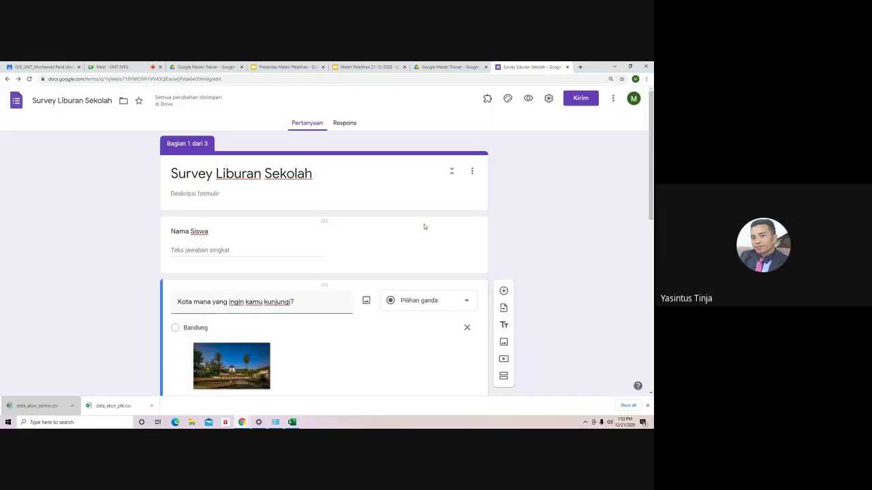
Paste and send the form's editing link in the Google Meet chat.
left_click(136, 68)
key("ctrl+v")
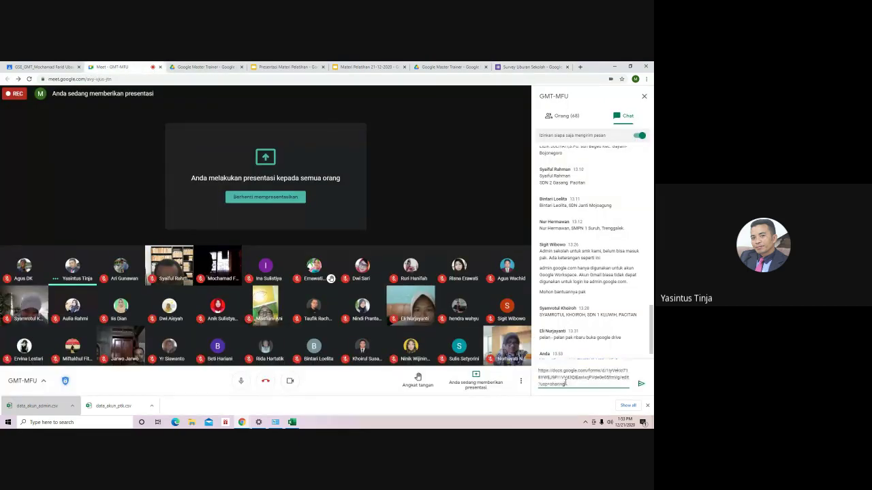
key("Return")
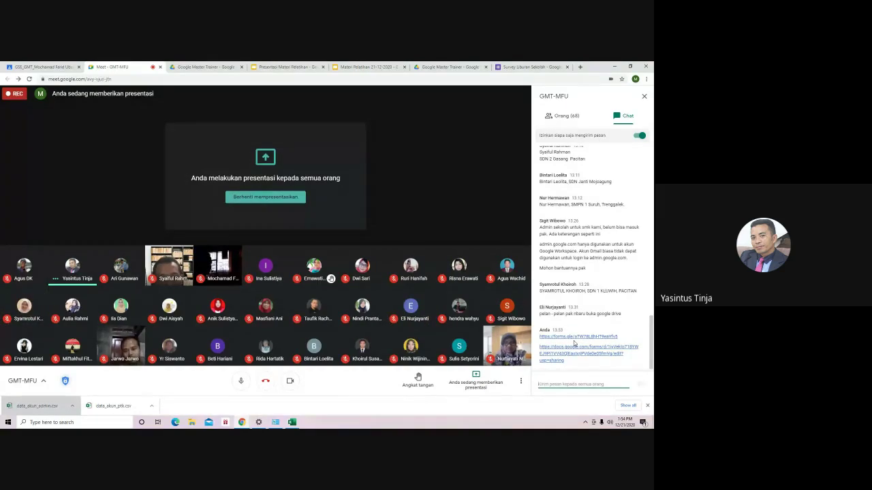
Admit the guest waiting to join the meeting.
key("ctrl+plus")
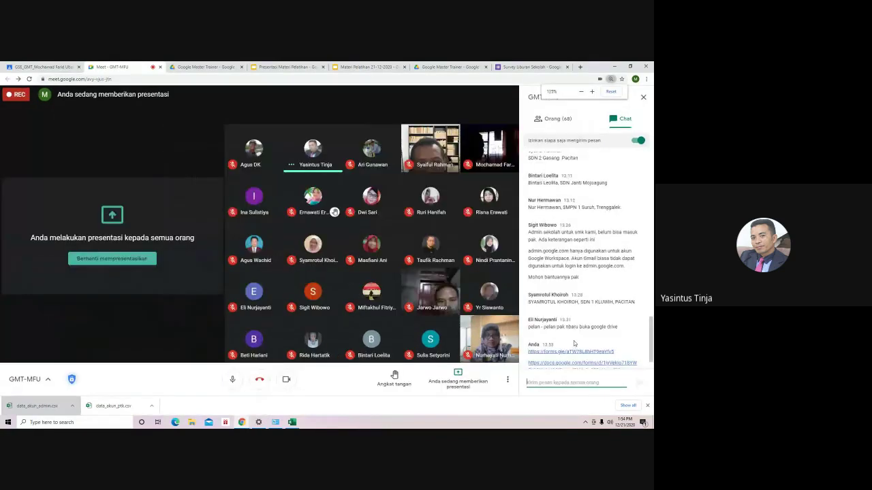
key("ctrl+plus")
key("ctrl+plus")
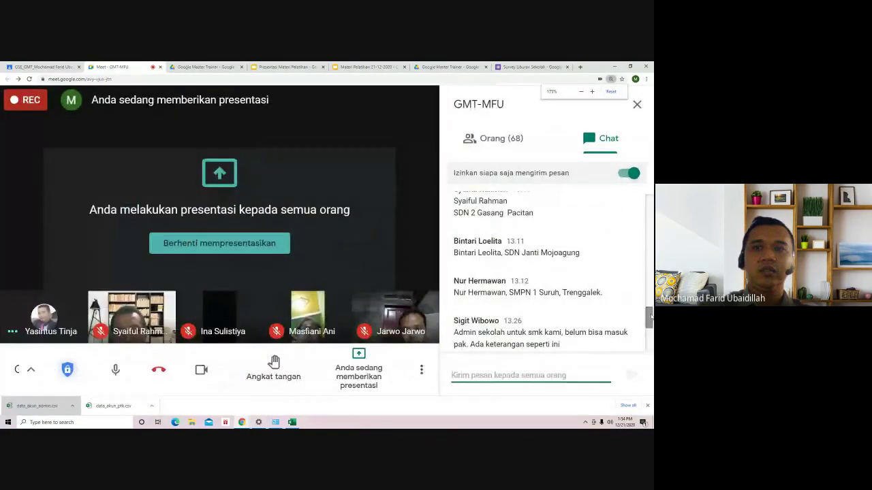
scroll(651, 316, "down", 10)
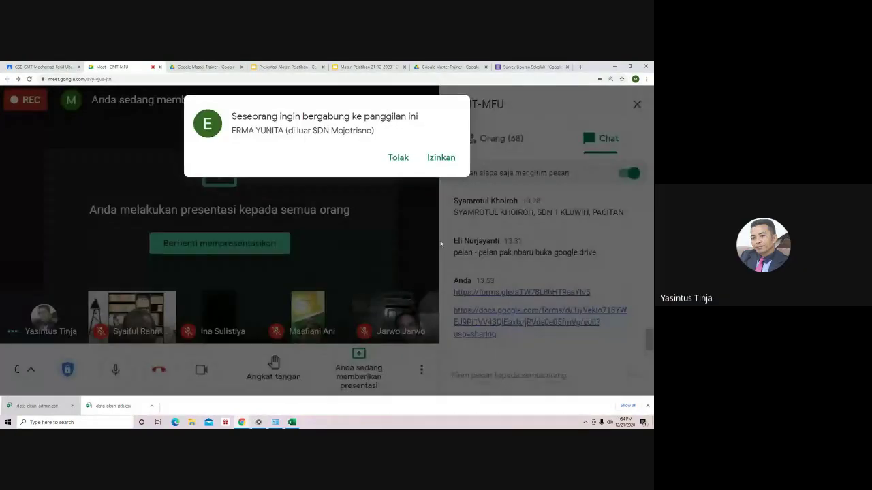
left_click(441, 158)
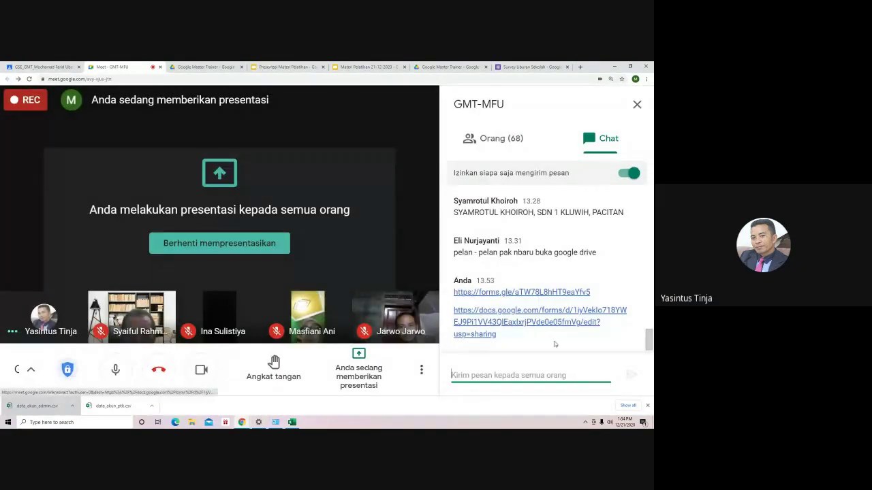
key("ctrl+plus")
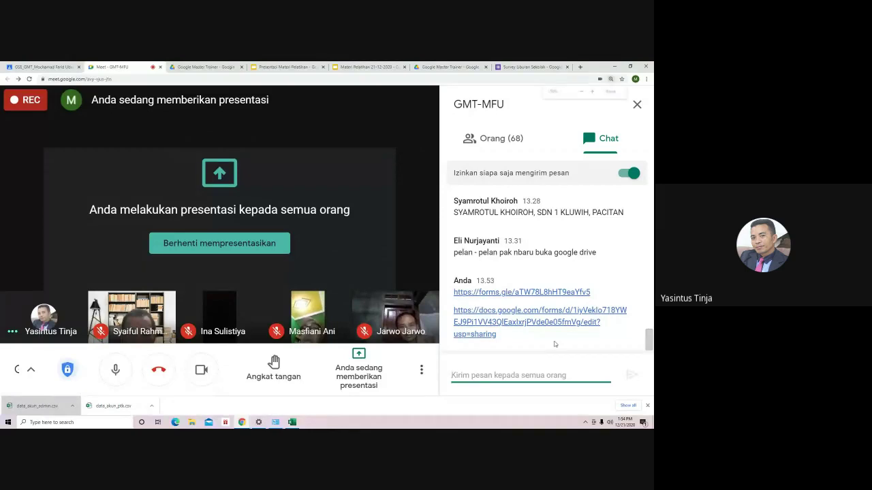
key("ctrl+minus")
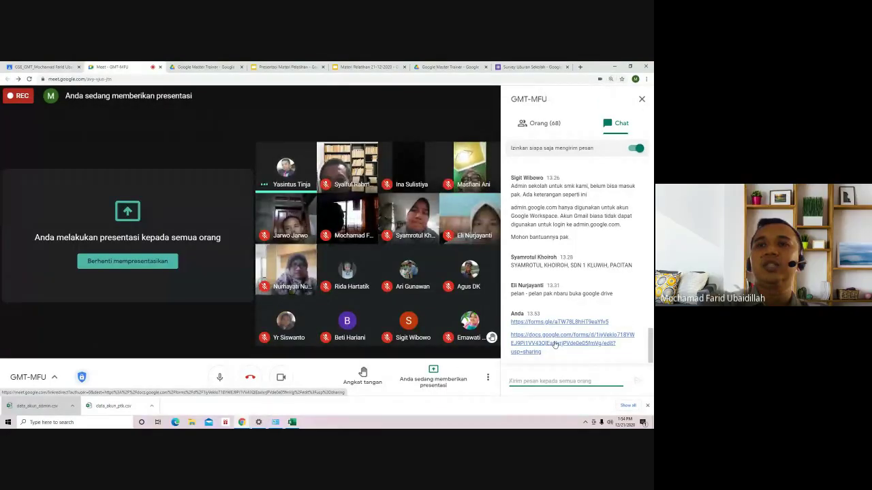
left_click(535, 67)
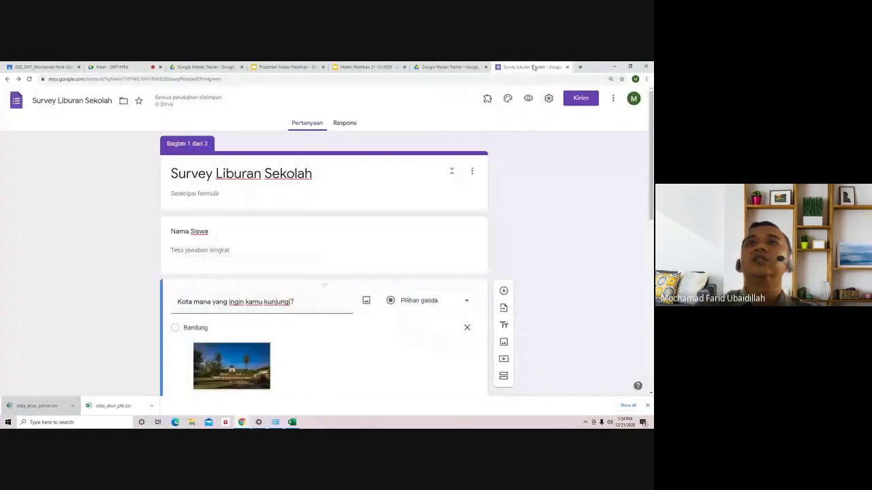
Close the form's options menu unchanged and switch to the Materi Pelatihan 21-12-2020 presentation.
left_click(613, 98)
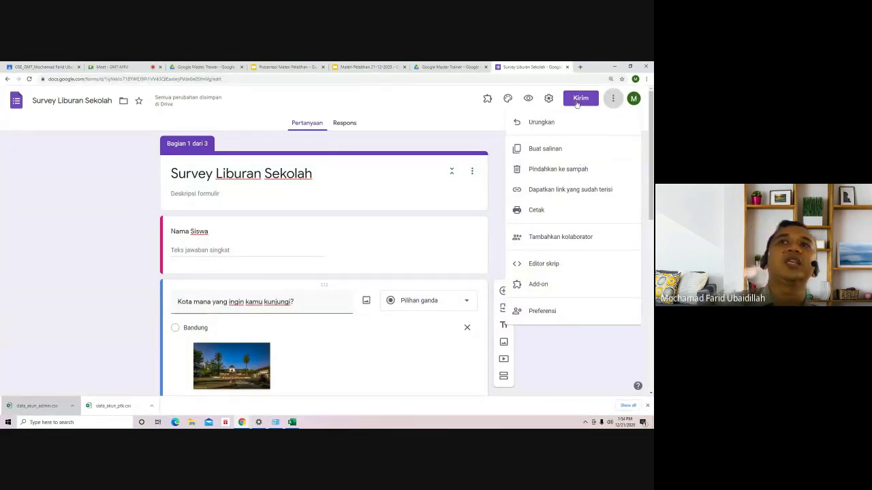
left_click(461, 127)
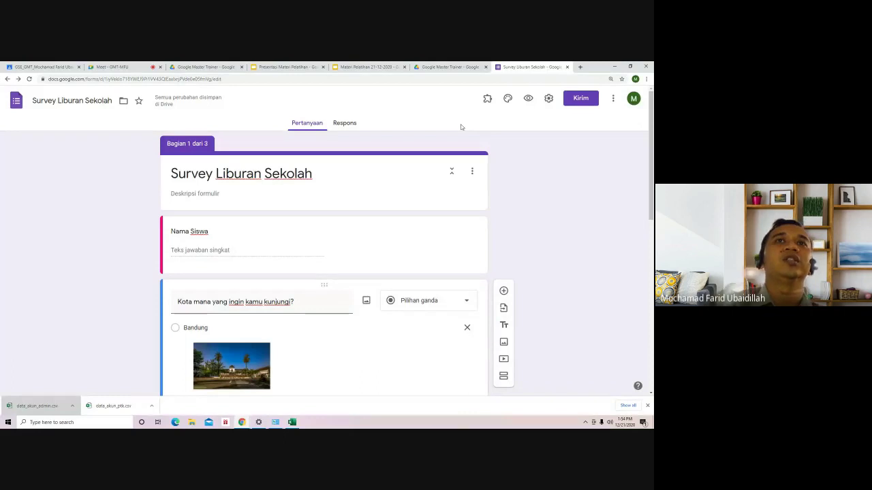
left_click(354, 68)
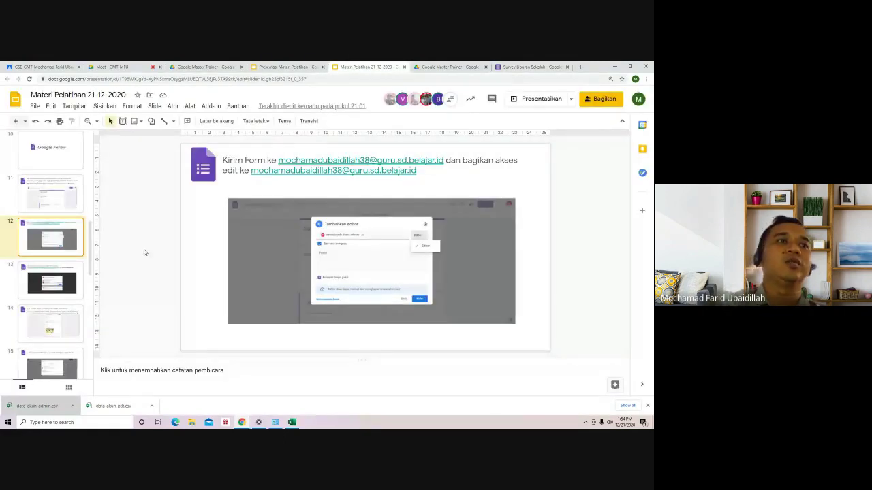
Review slides 13 and 14 on sharing the survey recap and building the quiz, then return to the form.
left_click(69, 285)
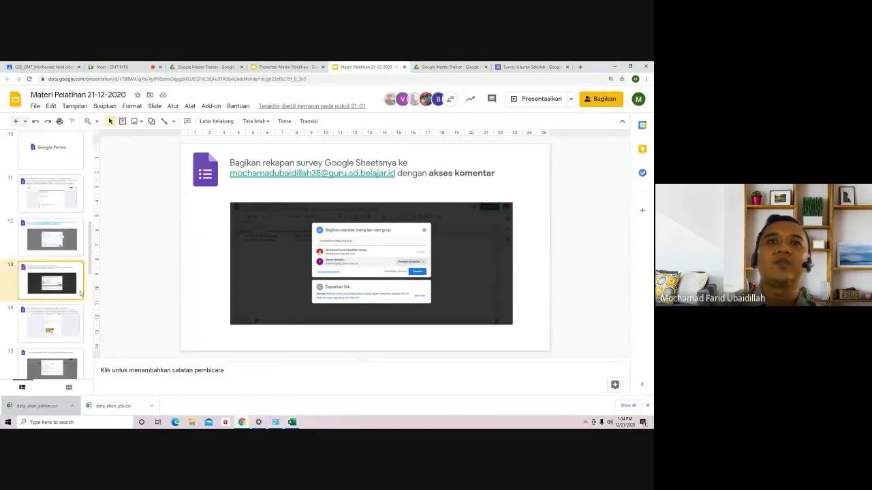
left_click(73, 328)
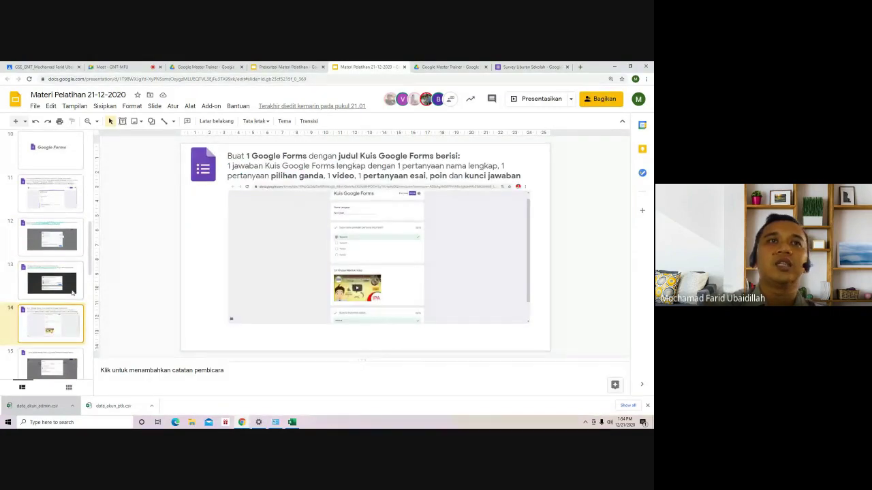
left_click(72, 293)
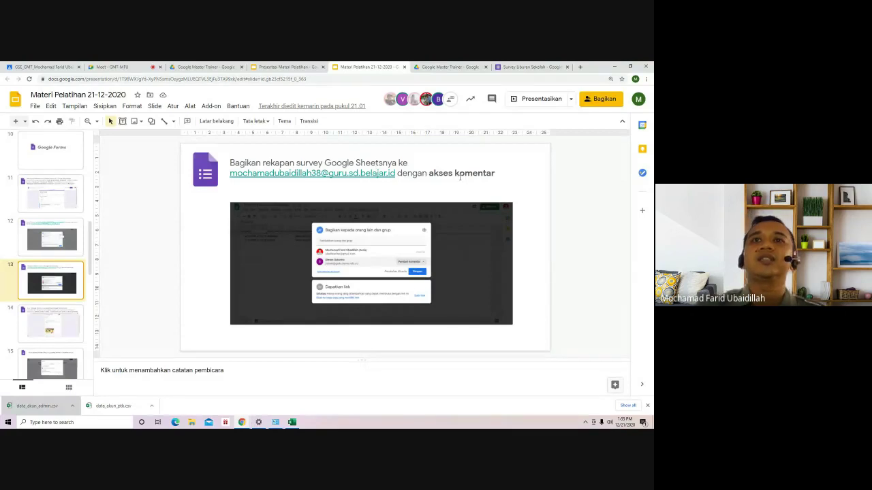
left_click(530, 67)
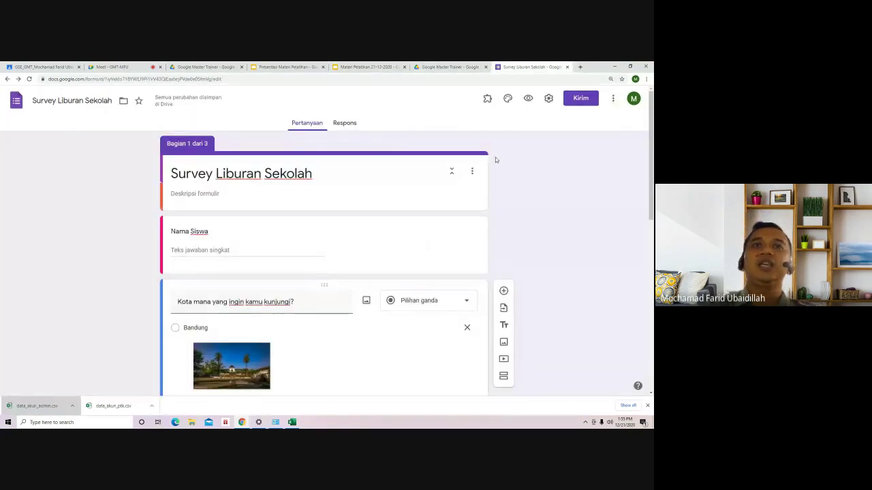
Check the survey's responses (0 so far), go back to its questions, then bring up the Meet call.
scroll(315, 245, "down", 5)
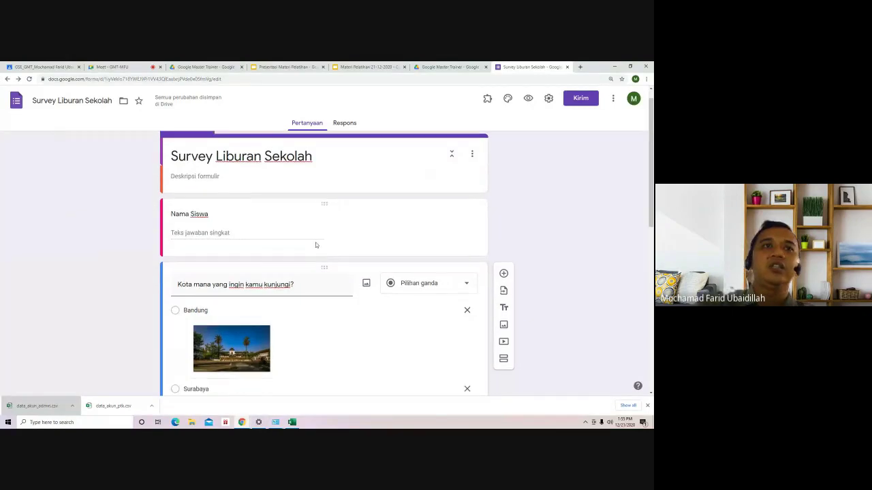
scroll(376, 261, "up", 5)
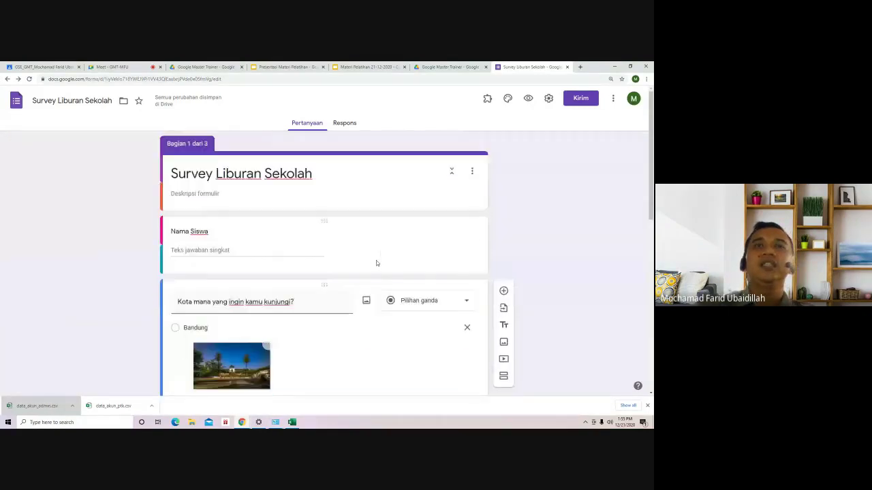
left_click(347, 124)
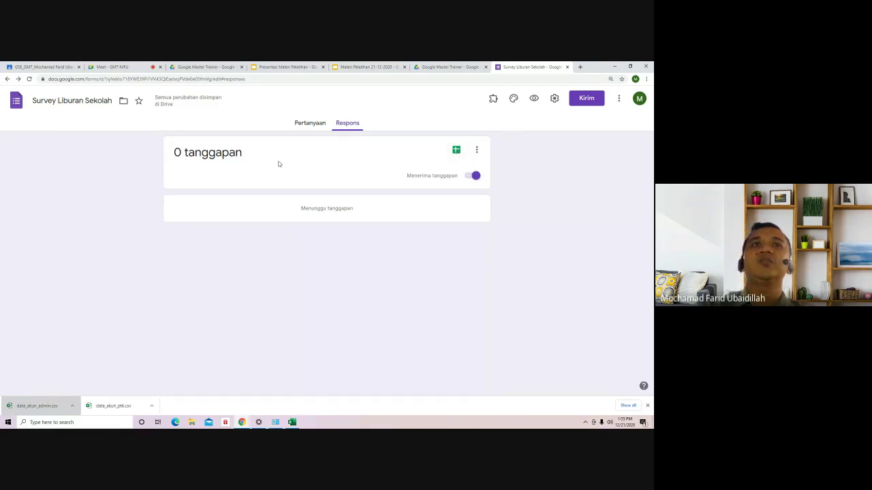
left_click(312, 125)
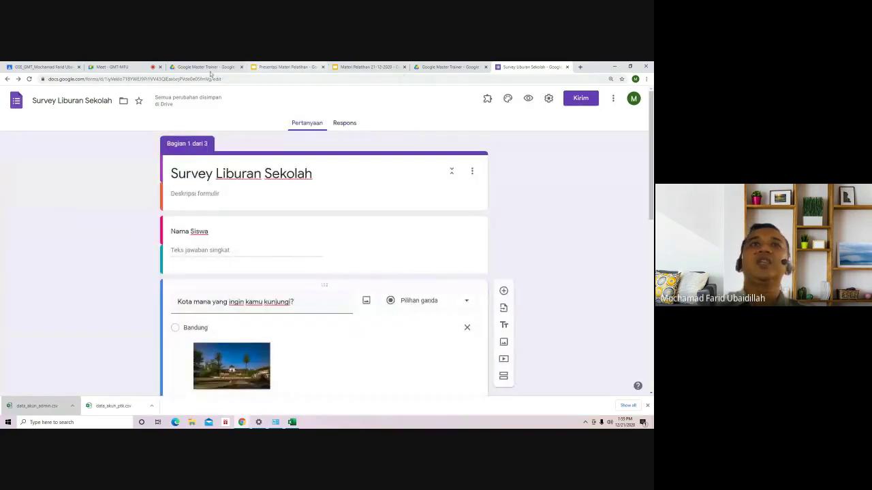
left_click(111, 67)
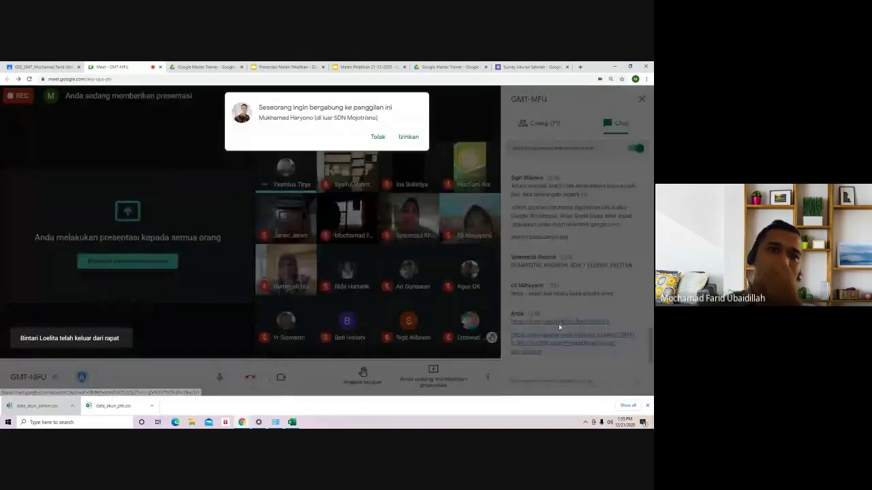
Admit the person requesting to join the Meet call, then return to the survey form.
left_click(416, 138)
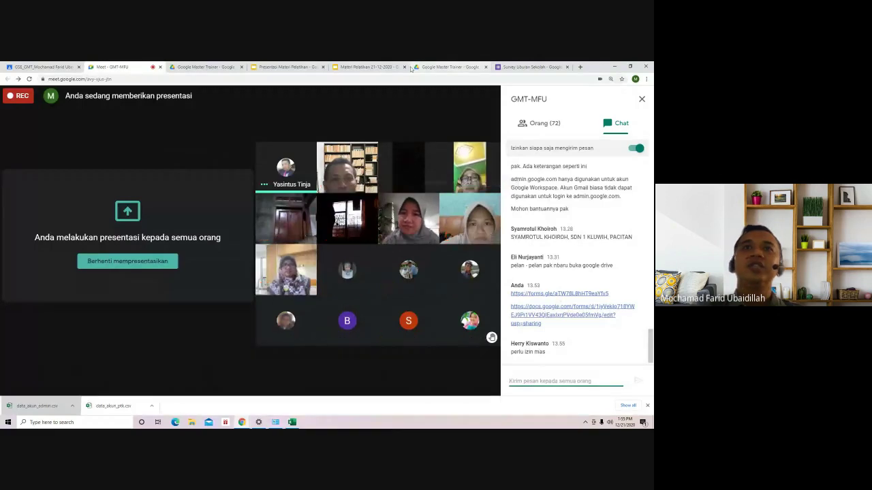
left_click(525, 67)
Generate a shortened forms.gle sharing link for the survey, then open the form's settings.
left_click(572, 102)
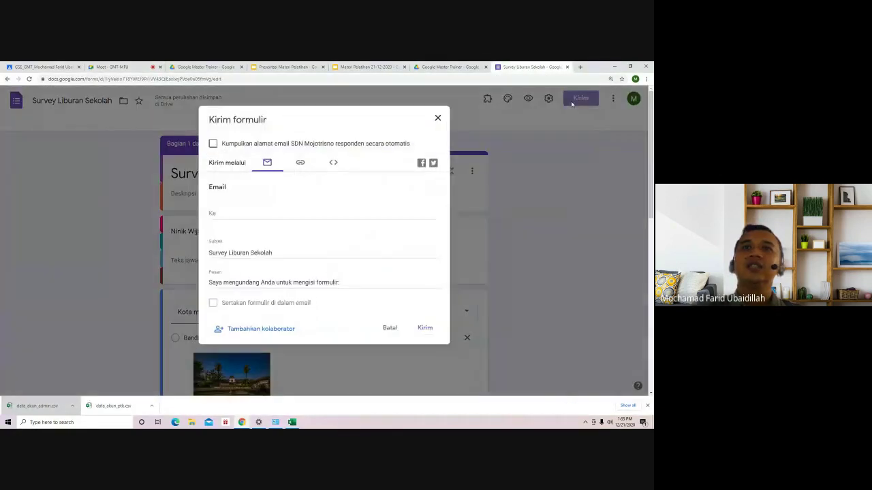
left_click(301, 163)
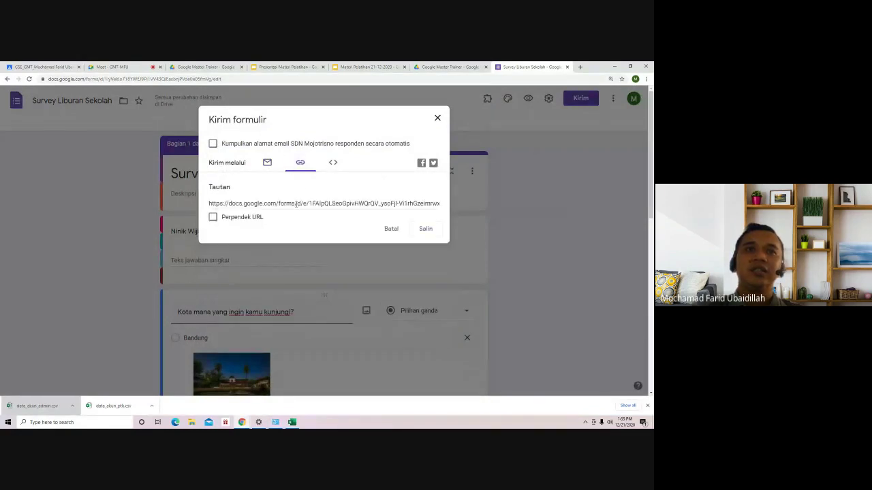
left_click(353, 204)
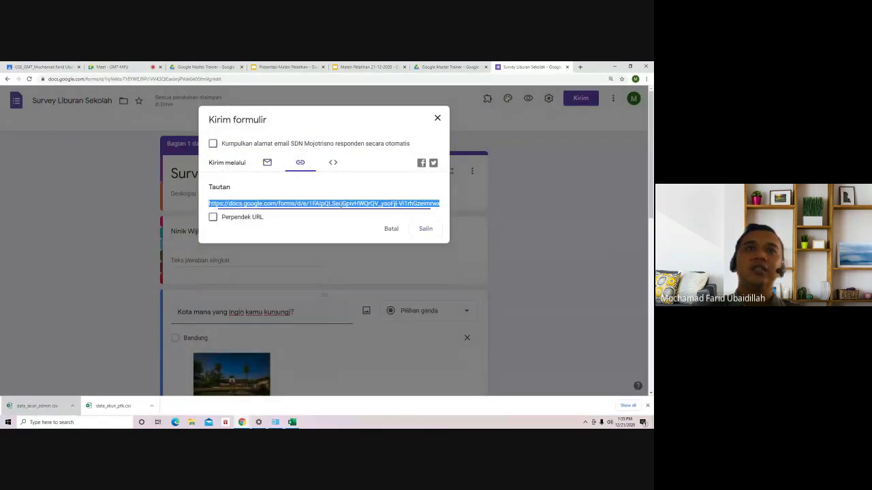
left_click(220, 219)
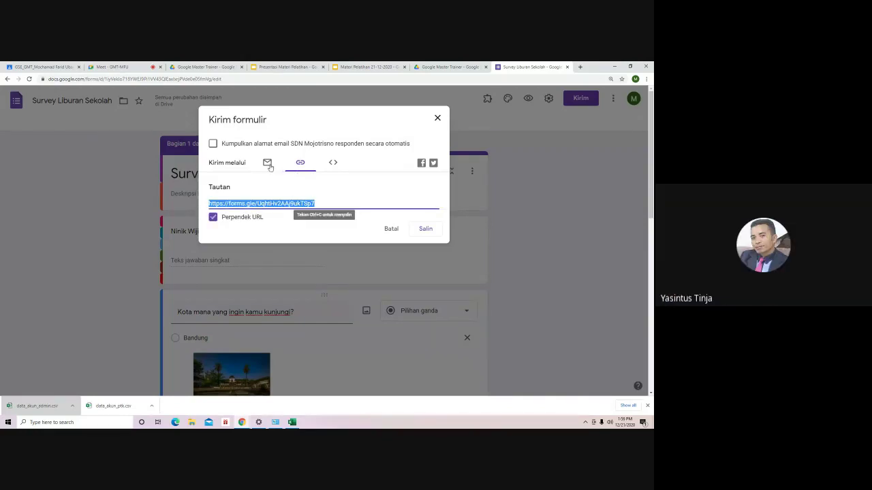
left_click(438, 119)
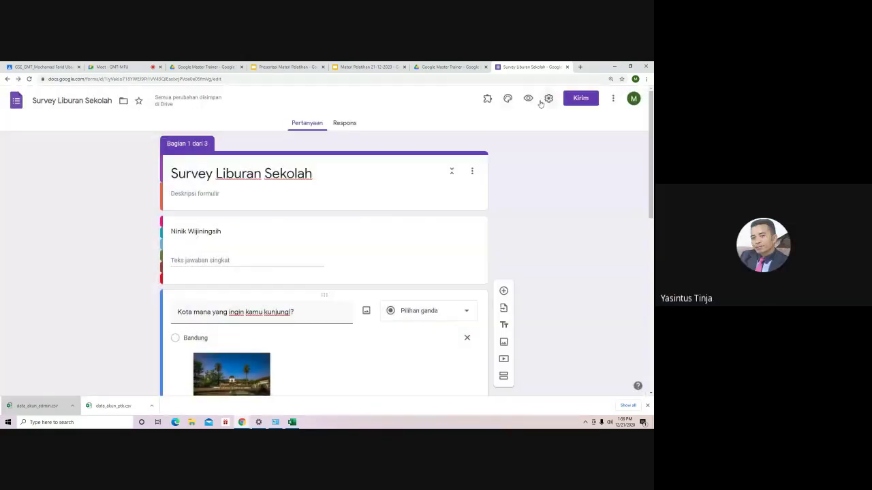
left_click(548, 99)
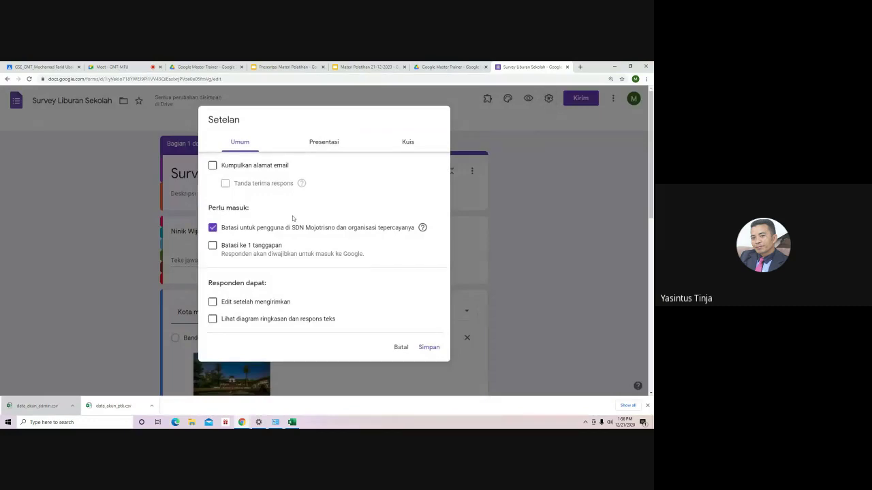
Remove the SDN Mojotrisno user restriction, keep the one-response limit off, and view Presentasi settings.
left_click(400, 349)
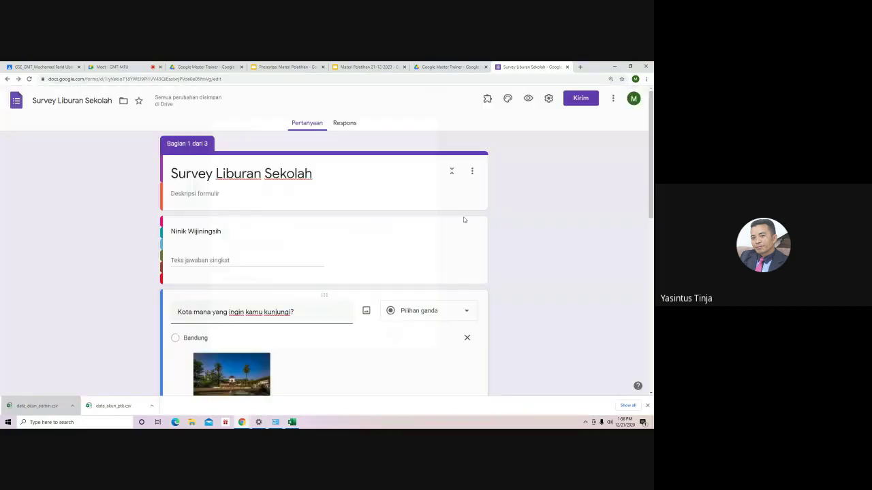
left_click(549, 102)
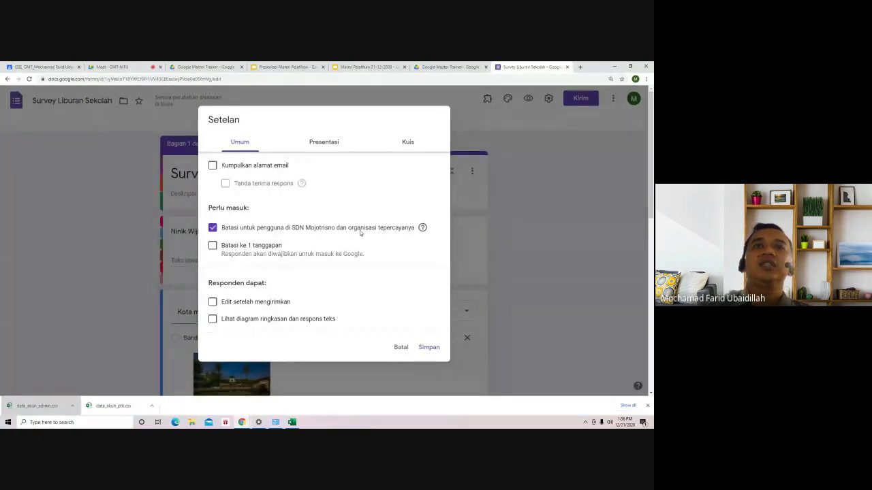
left_click(213, 248)
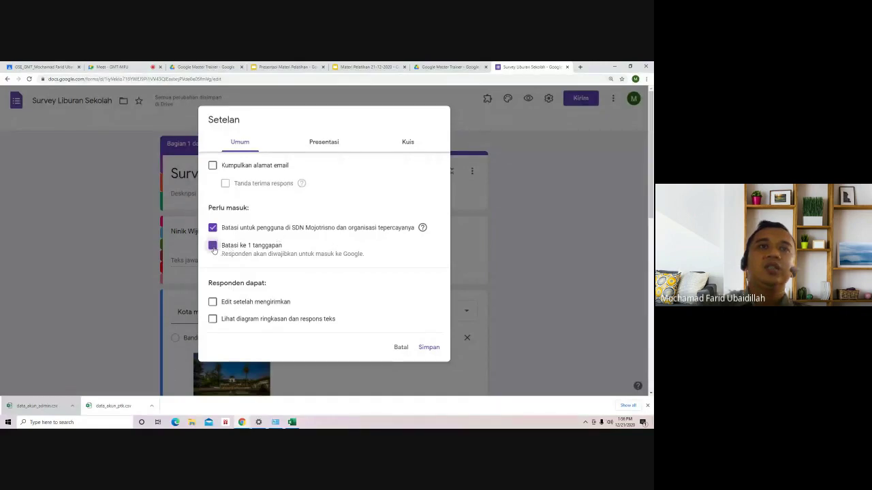
left_click(213, 228)
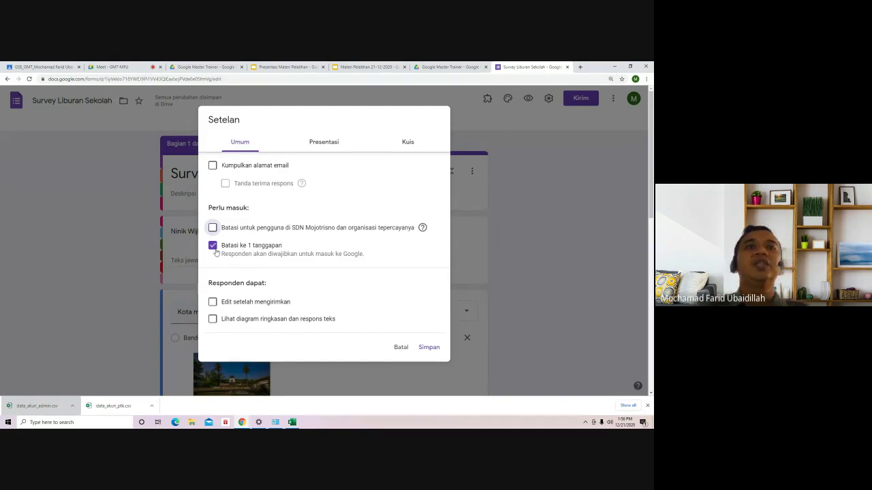
left_click(214, 248)
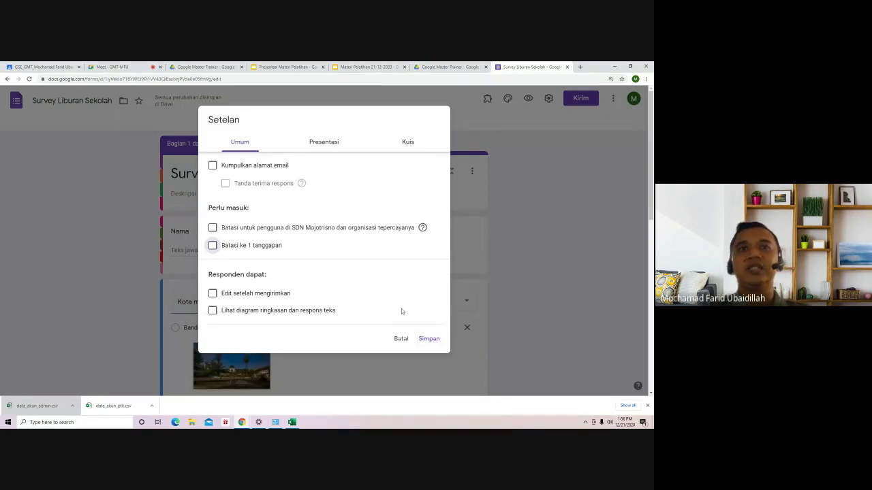
left_click(330, 147)
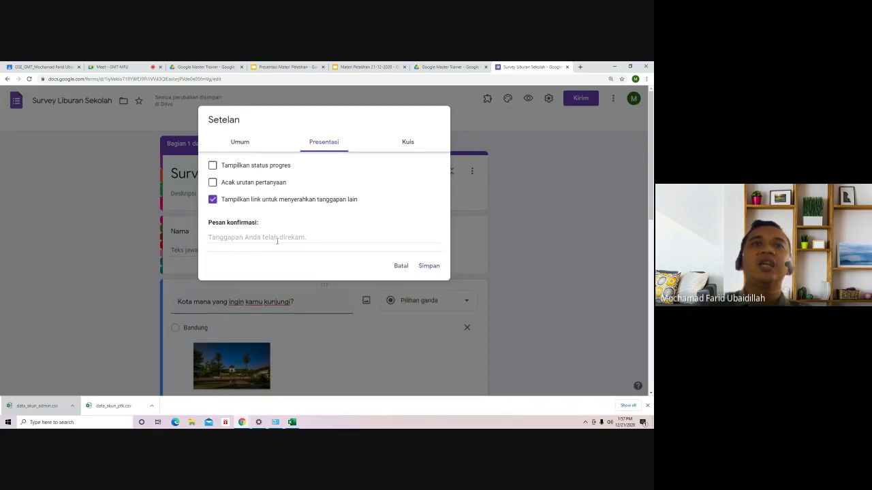
Set a confirmation message thanking respondents and inviting them to join the WA group, then save.
left_click(271, 240)
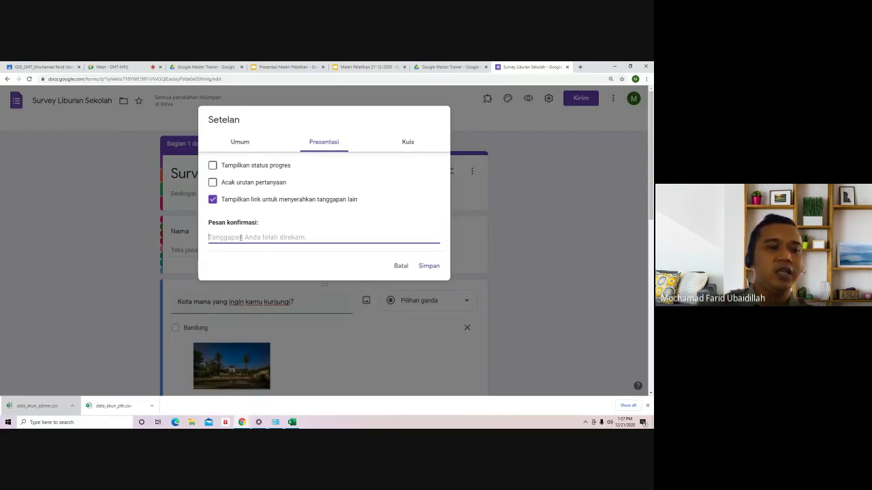
type("terimaka")
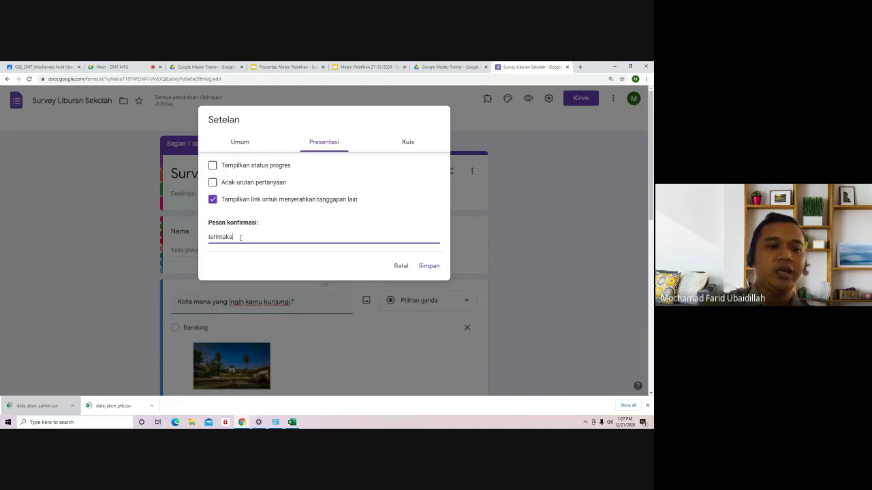
type("sih telah mengisi form")
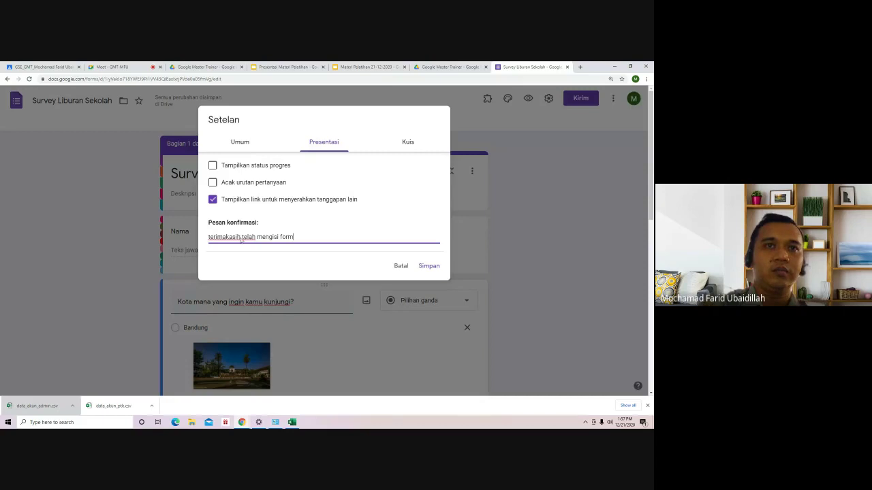
type(" ini")
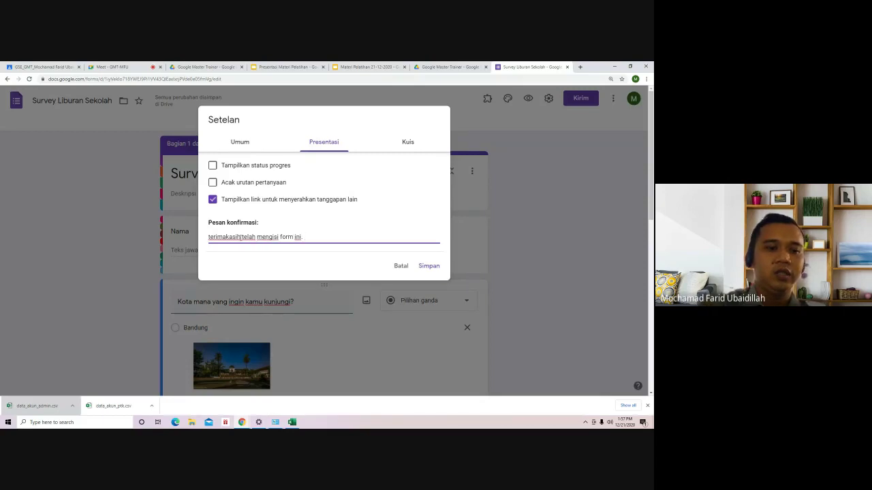
type(". selanjutnya ")
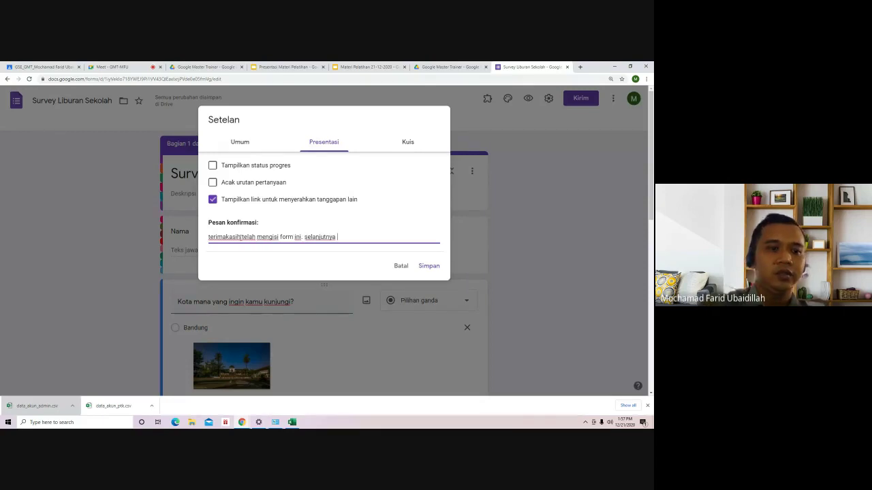
type("silakan berga")
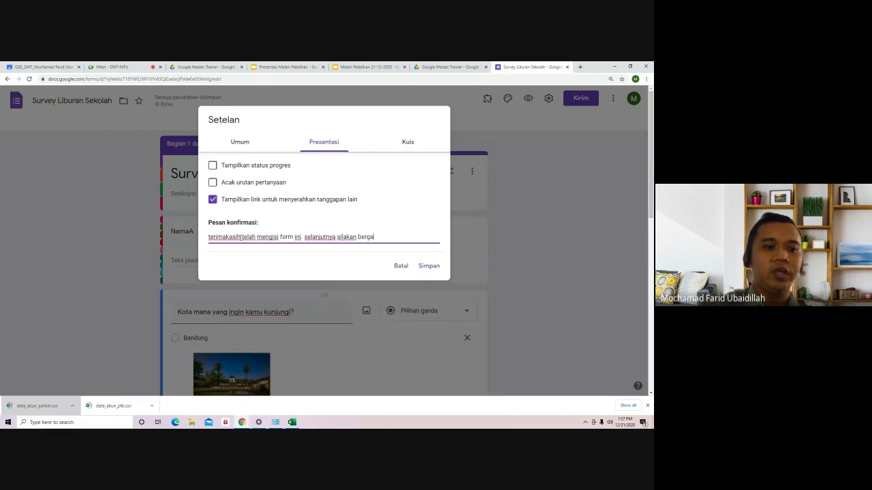
type("bung dengan")
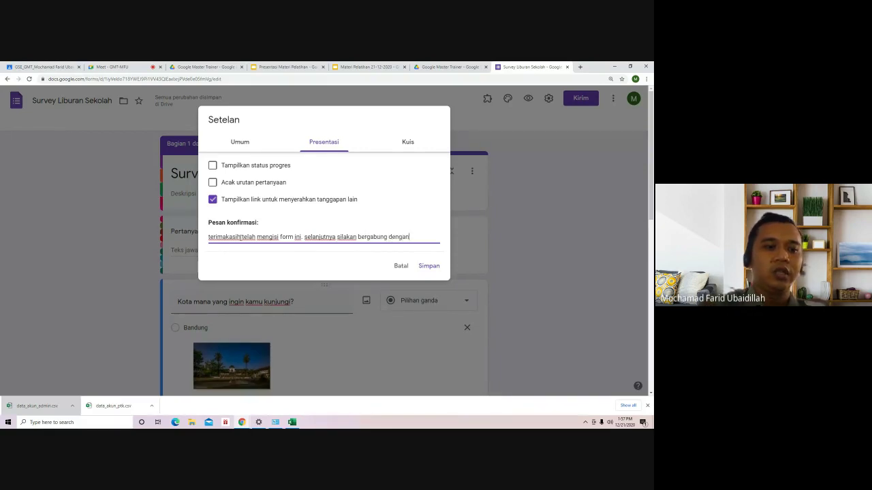
type(" grup wa")
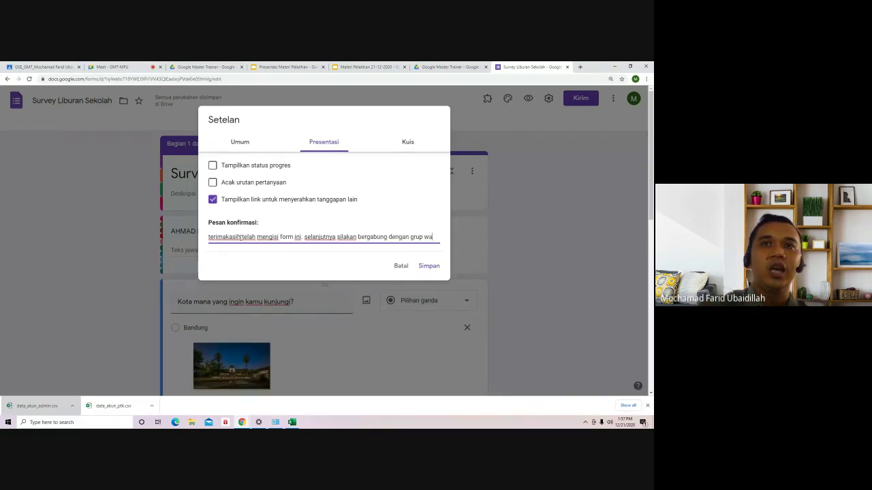
type(" berik")
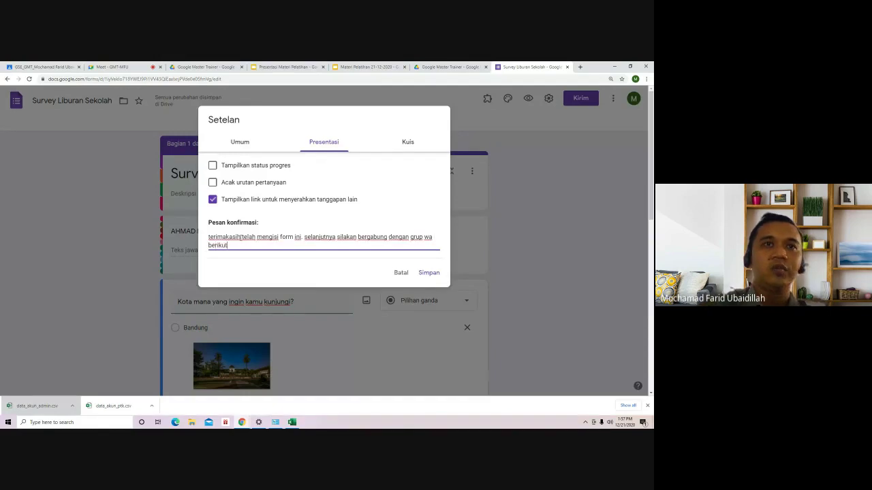
type("ut: ")
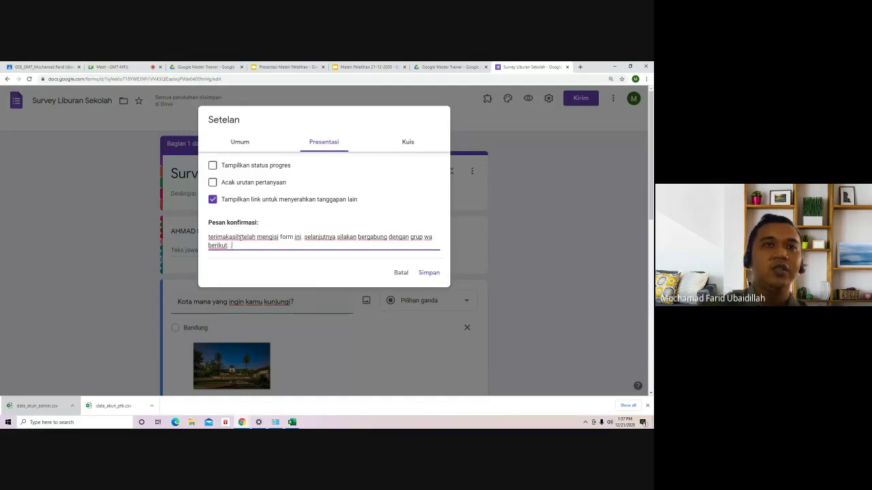
type("......................")
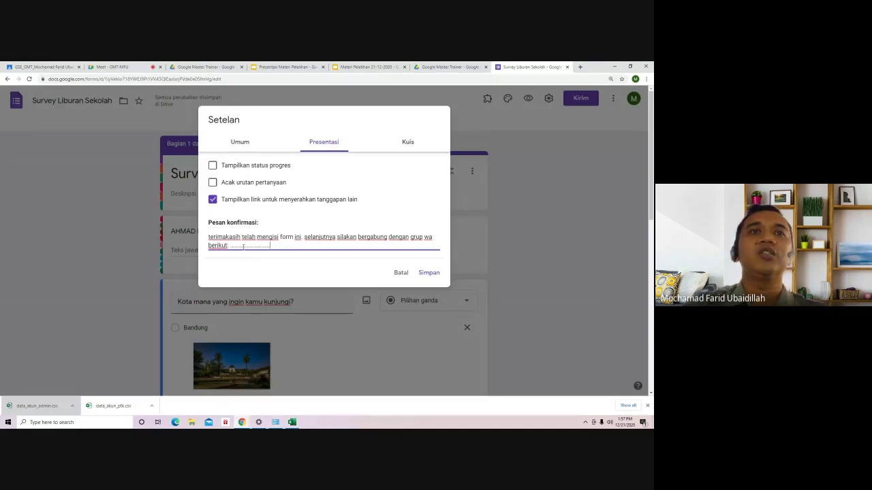
left_click(429, 273)
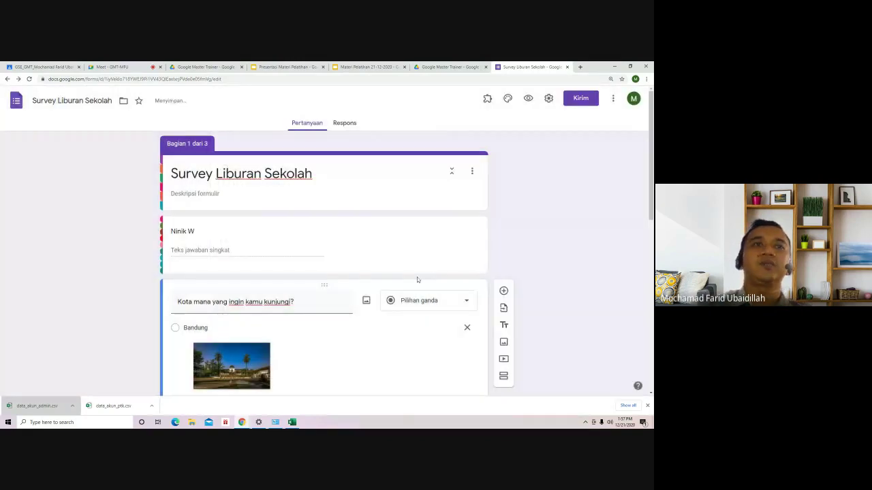
Confirm the survey still has 0 responses, return to its questions, then switch to the Meet call.
left_click(347, 124)
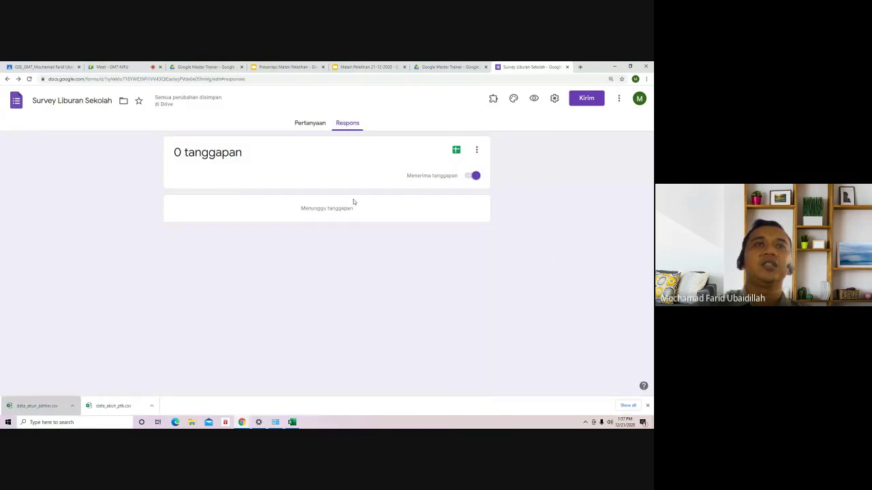
left_click(310, 124)
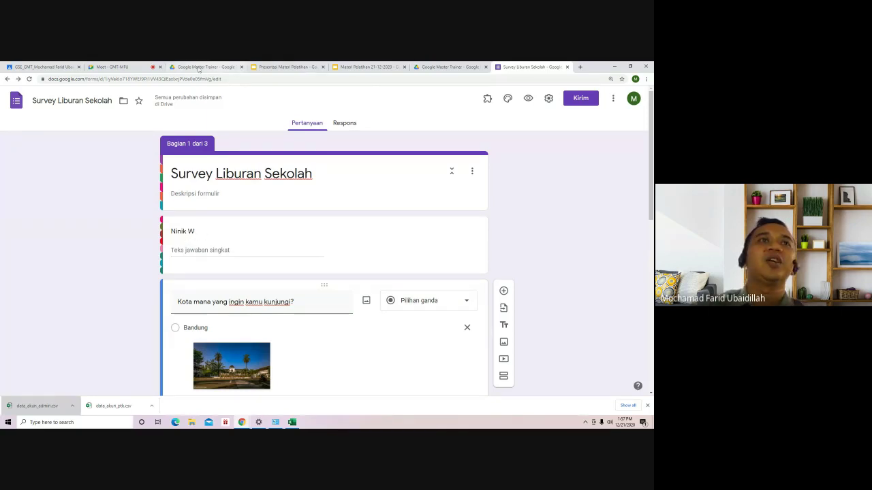
left_click(111, 67)
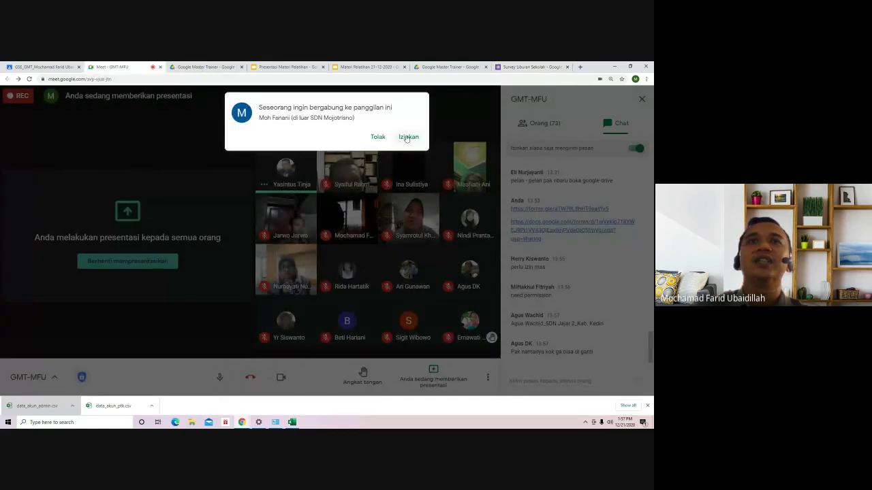
Admit the waiting participant and paste the forms.gle survey link into the Meet chat again.
left_click(408, 136)
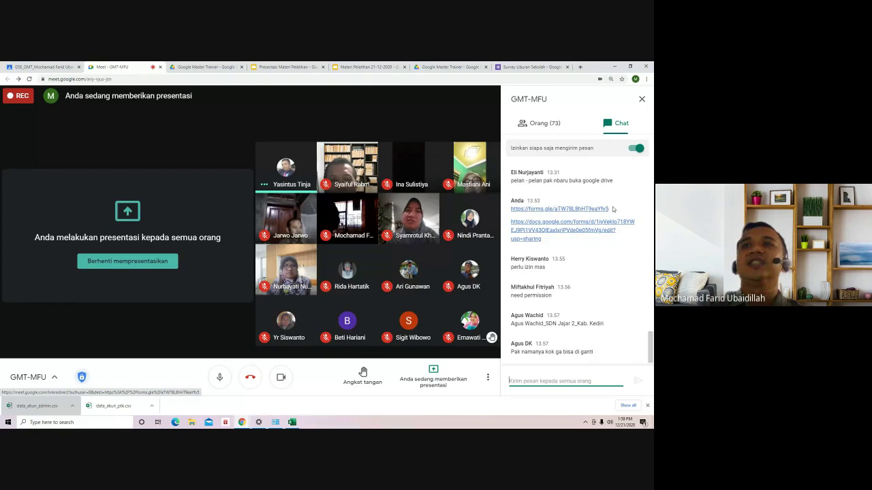
left_click_drag(613, 210, 507, 210)
key("ctrl+c")
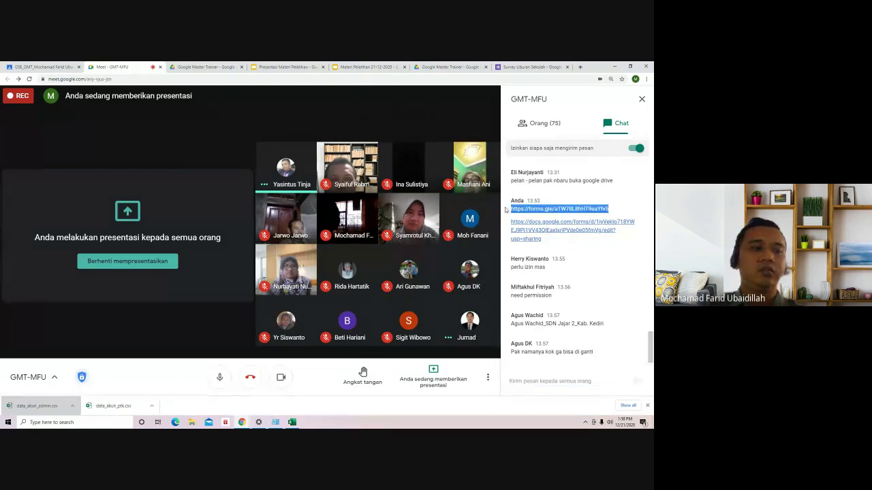
left_click(558, 381)
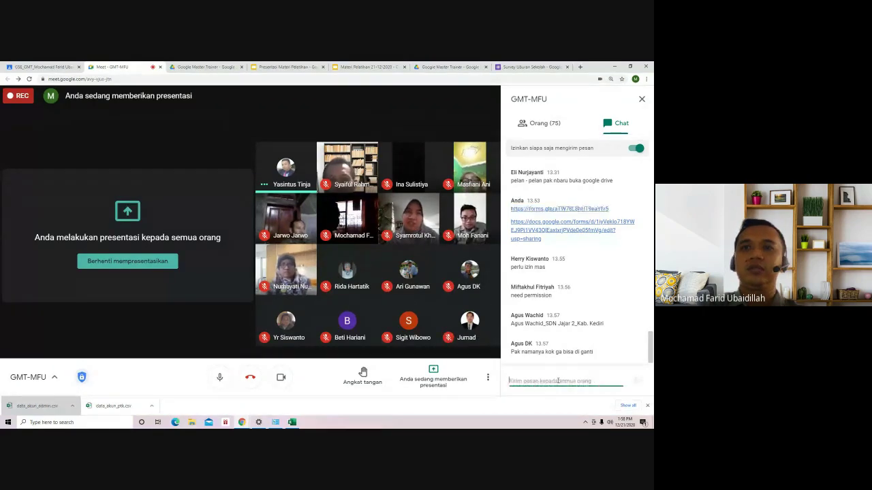
key("ctrl+v")
key("Return")
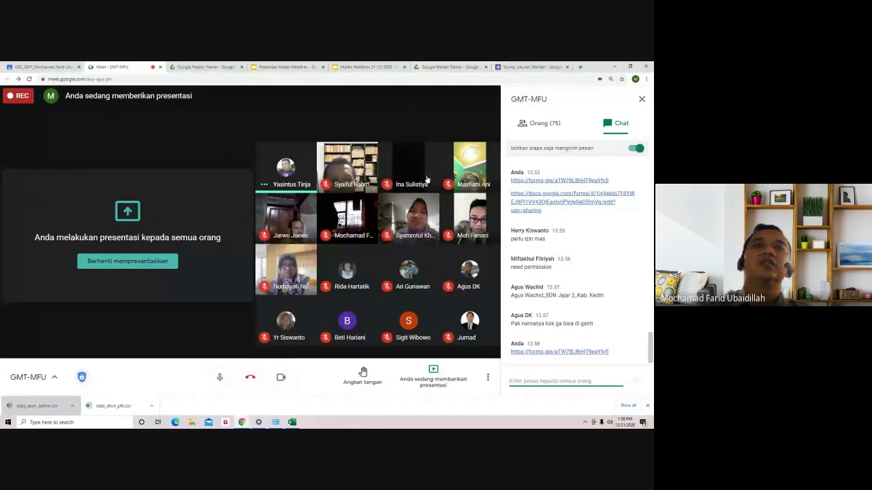
left_click(518, 66)
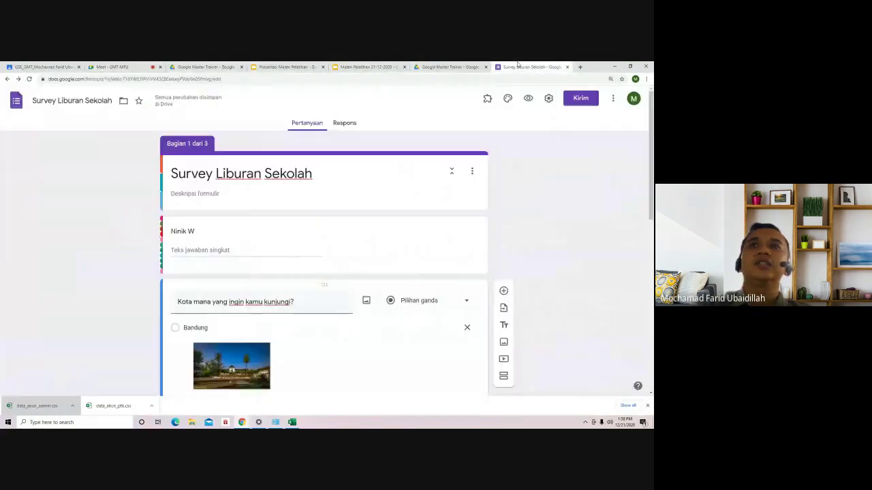
Retitle the first short-answer question 'Nama', then view the responses summary showing 10 responses.
left_click(197, 236)
type("Nama")
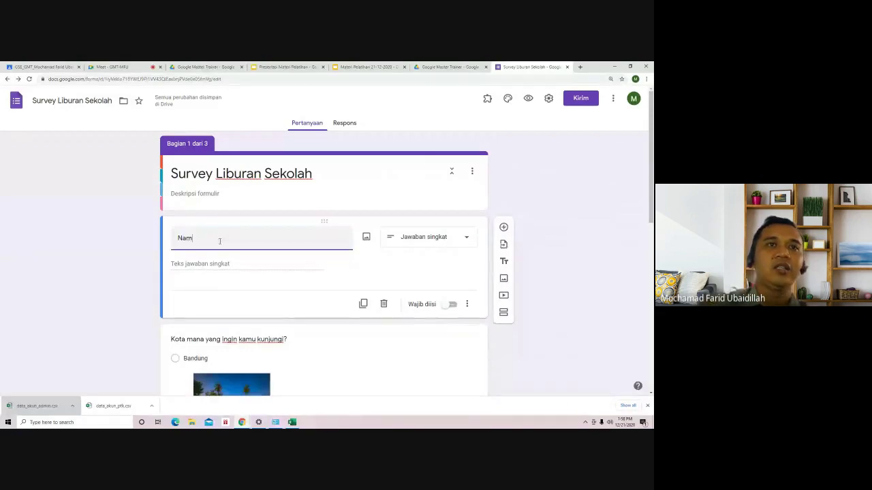
left_click(130, 258)
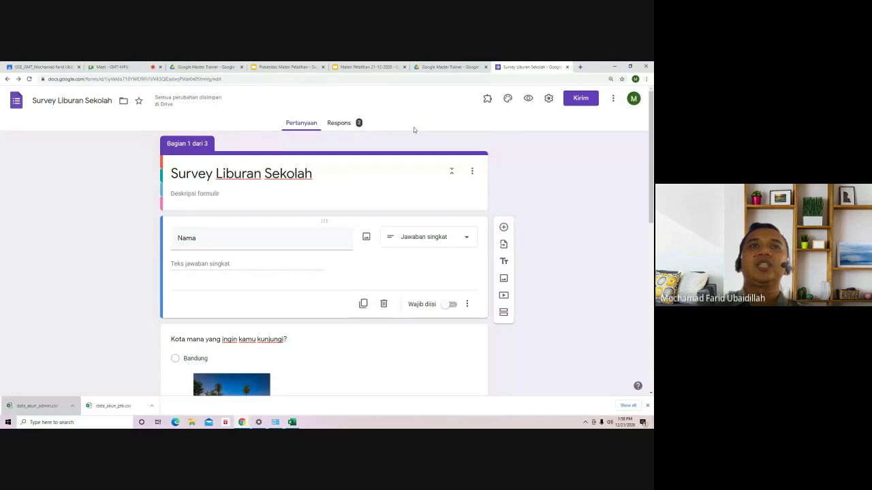
left_click(353, 127)
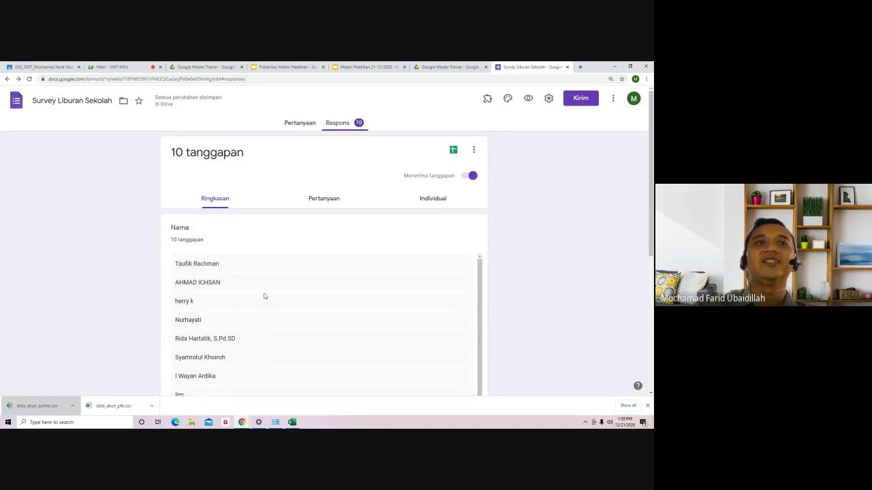
Switch off 'Menerima tanggapan' so the survey stops accepting responses, then show installed add-ons.
left_click(467, 176)
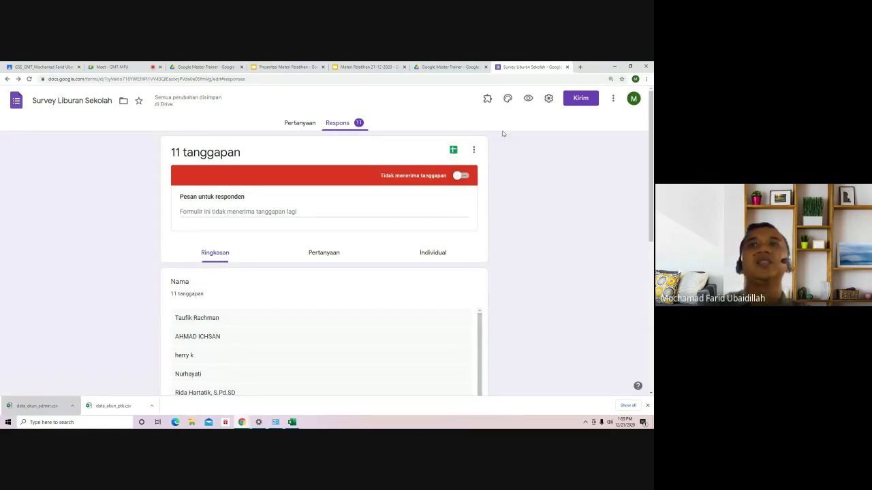
left_click(487, 100)
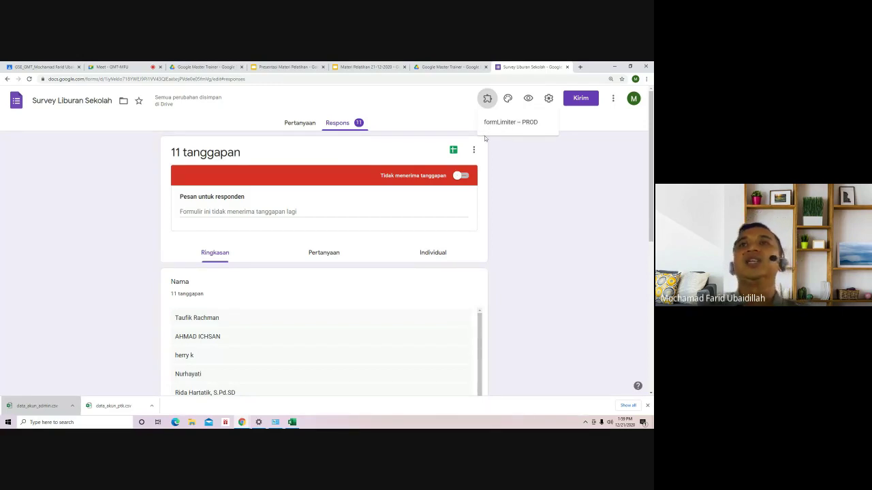
Open formLimiter's Set limit panel, review the Limit Type options, then close the FORMLIMITER sidebar.
left_click(522, 124)
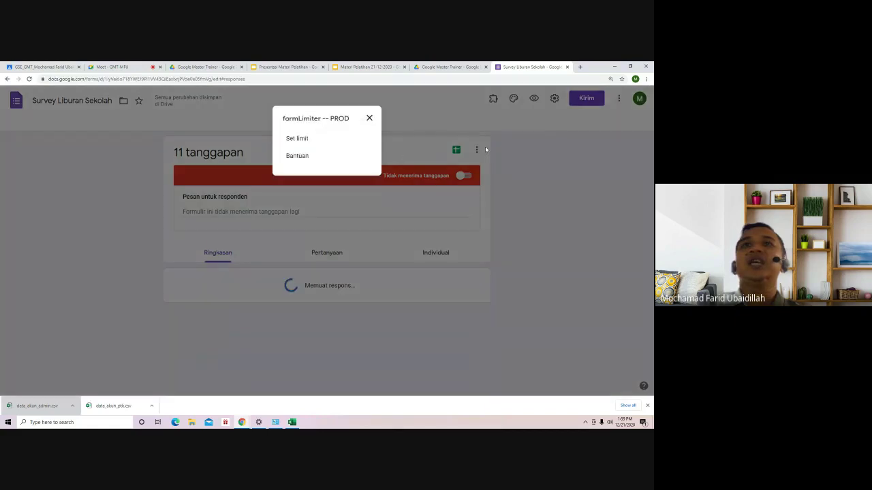
left_click(298, 139)
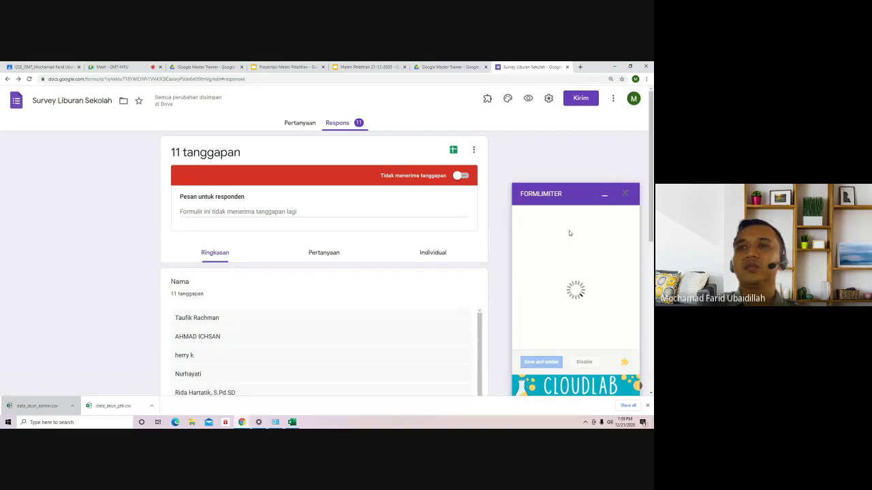
left_click(553, 226)
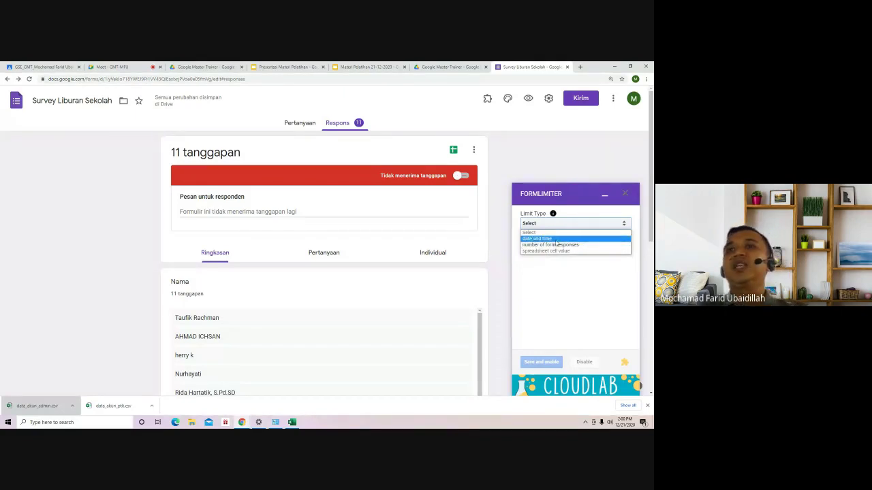
left_click(604, 196)
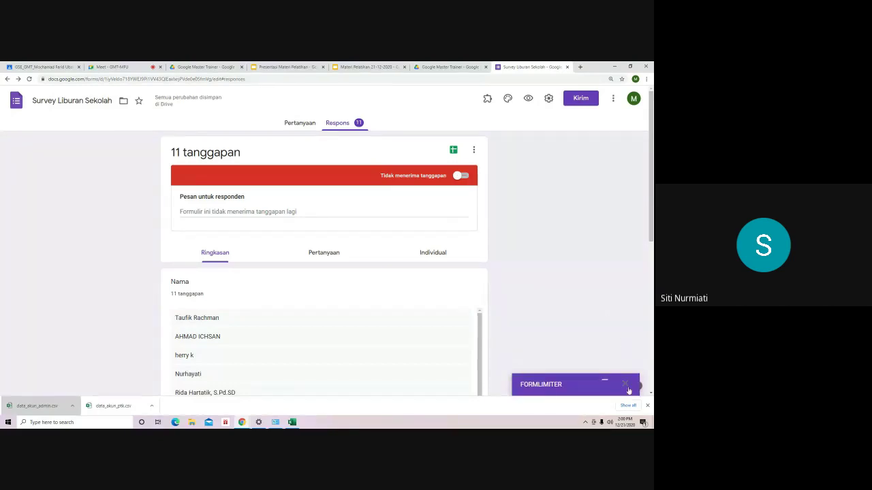
left_click(626, 384)
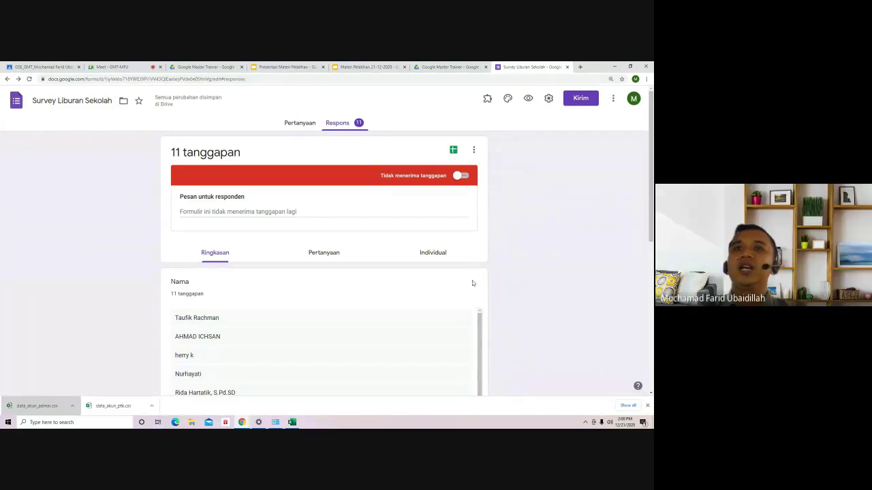
Link the responses to a new spreadsheet, 'Survey Liburan Sekolah (Respons)', from the Respons tab.
left_click(487, 101)
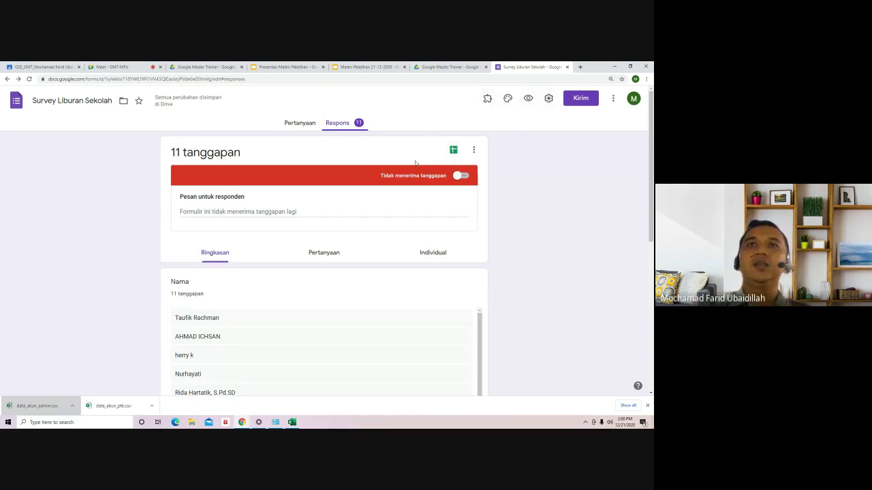
scroll(226, 318, "down", 2)
scroll(225, 318, "up", 2)
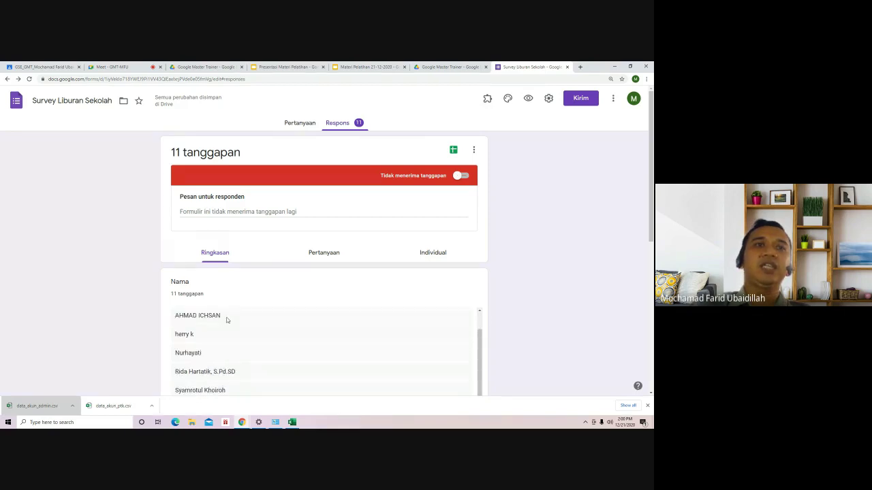
left_click(453, 152)
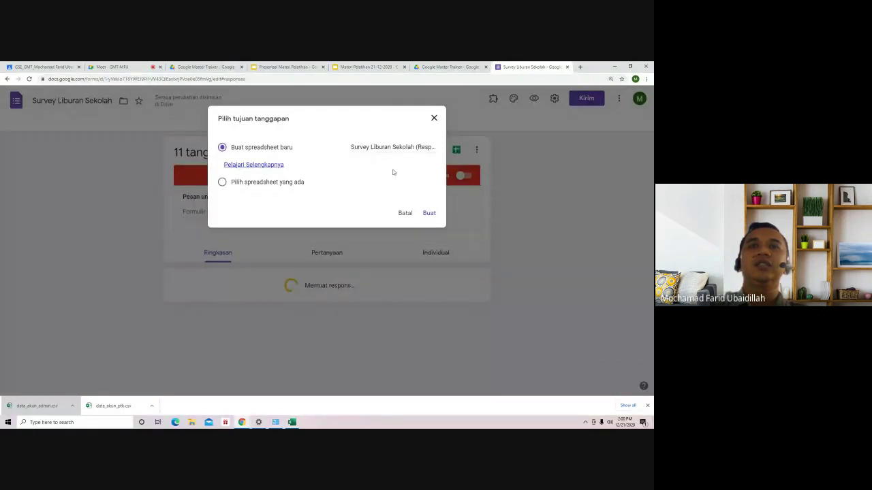
left_click(428, 214)
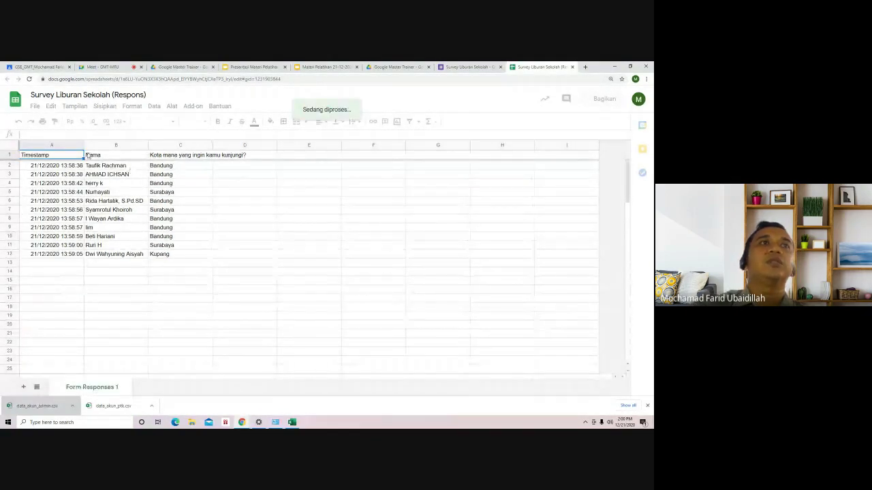
left_click(129, 168)
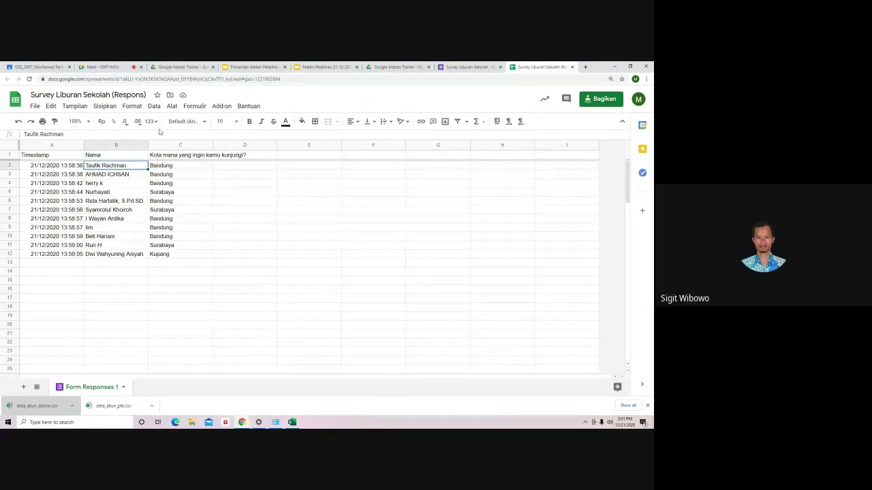
left_click(165, 169)
key("Down")
key("Down")
key("Down")
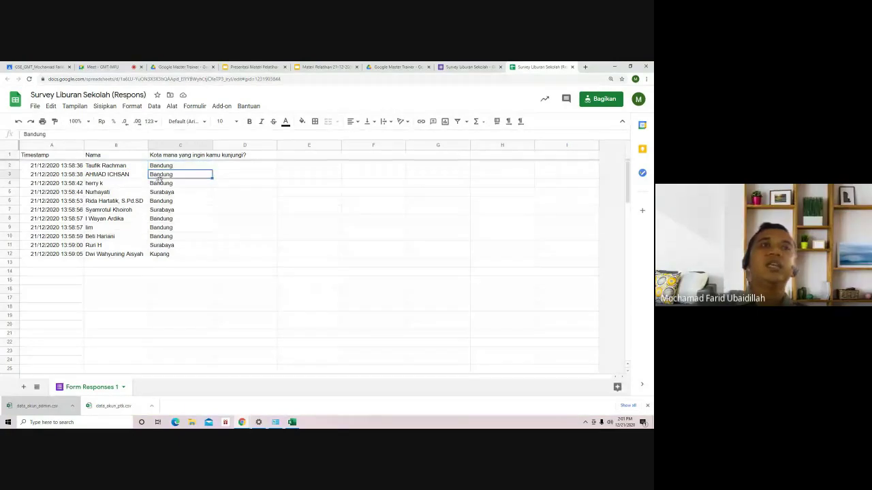
left_click(165, 186)
left_click(126, 168)
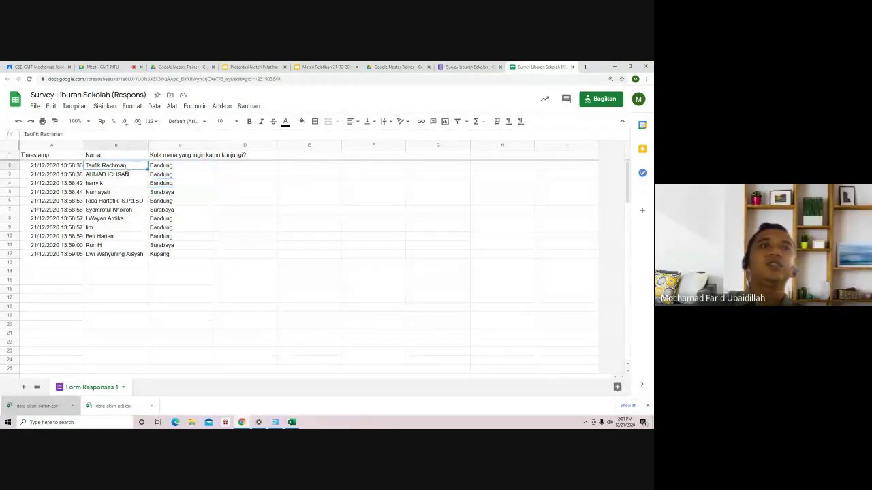
left_click(137, 257)
left_click(169, 257)
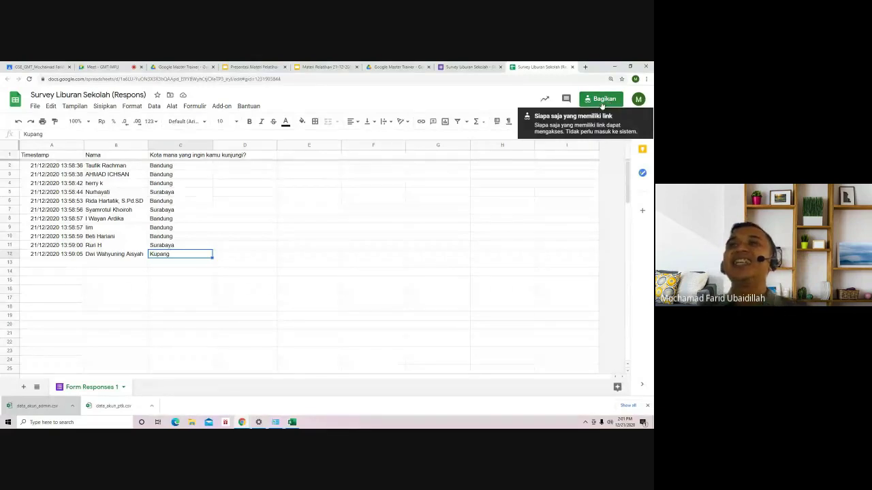
left_click(602, 102)
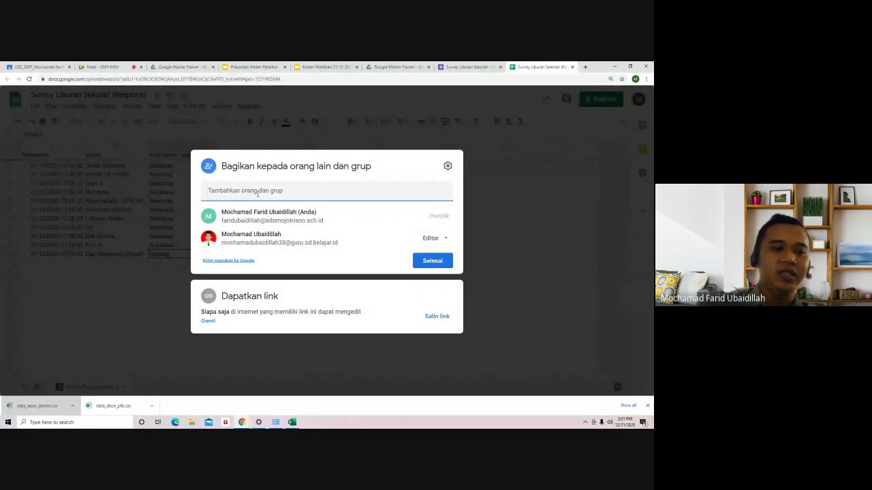
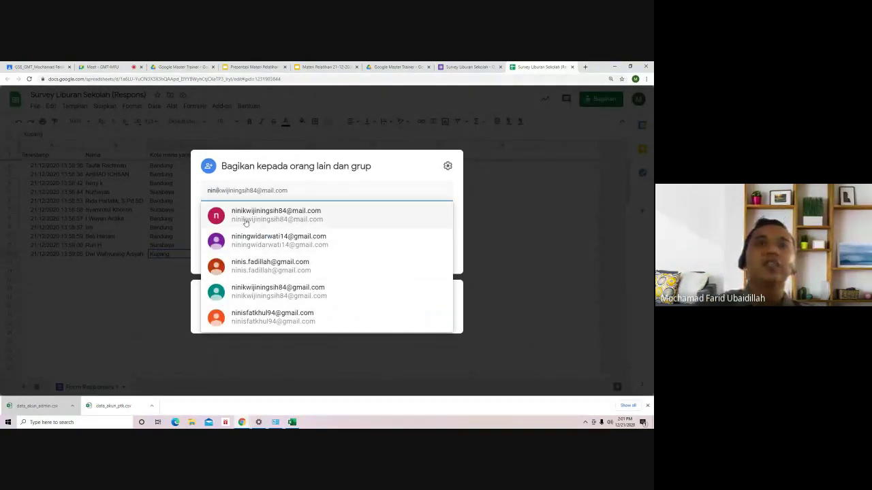
left_click(289, 223)
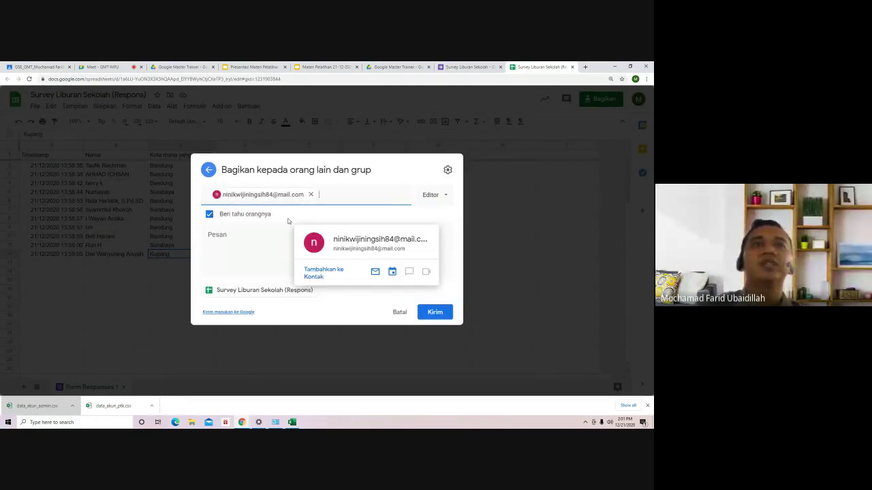
left_click(432, 194)
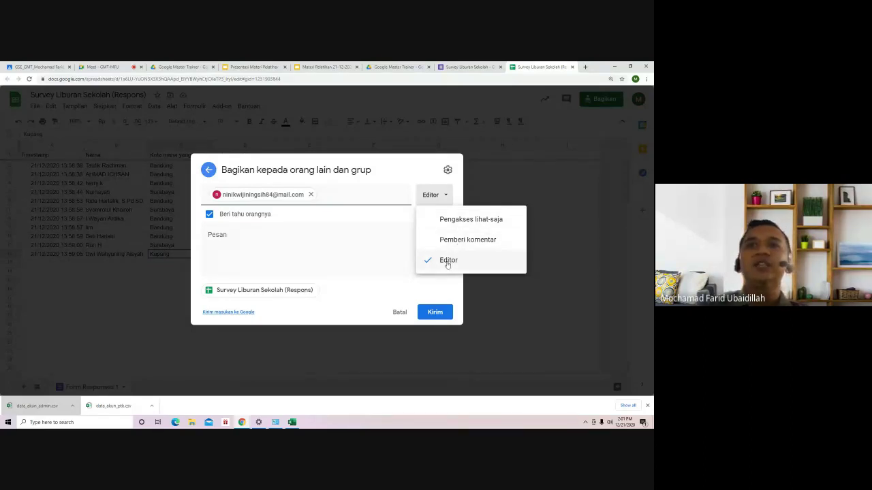
left_click(441, 220)
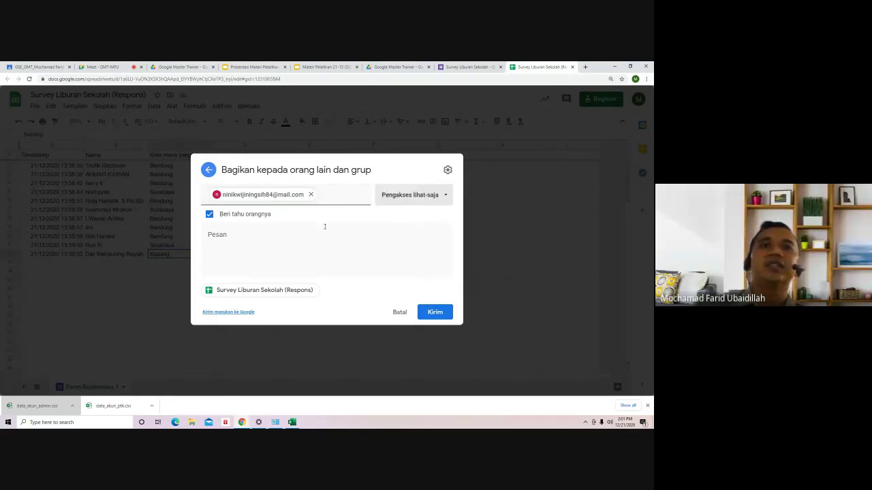
left_click(437, 312)
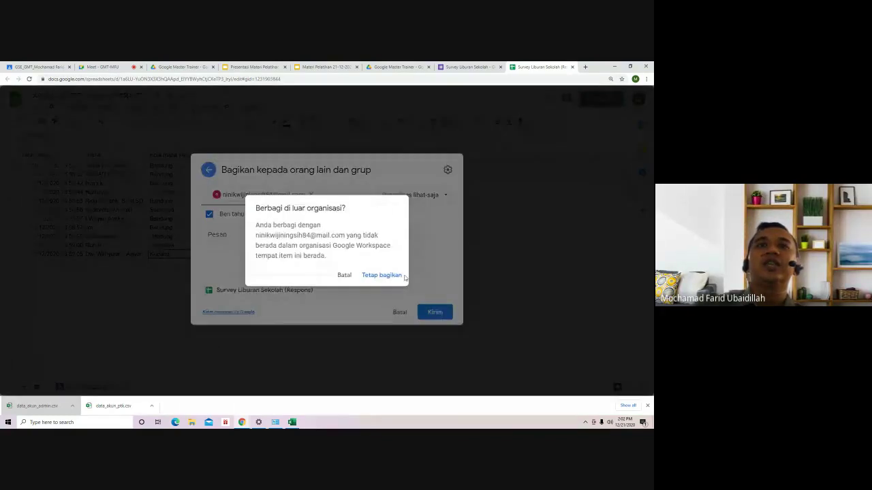
left_click(383, 276)
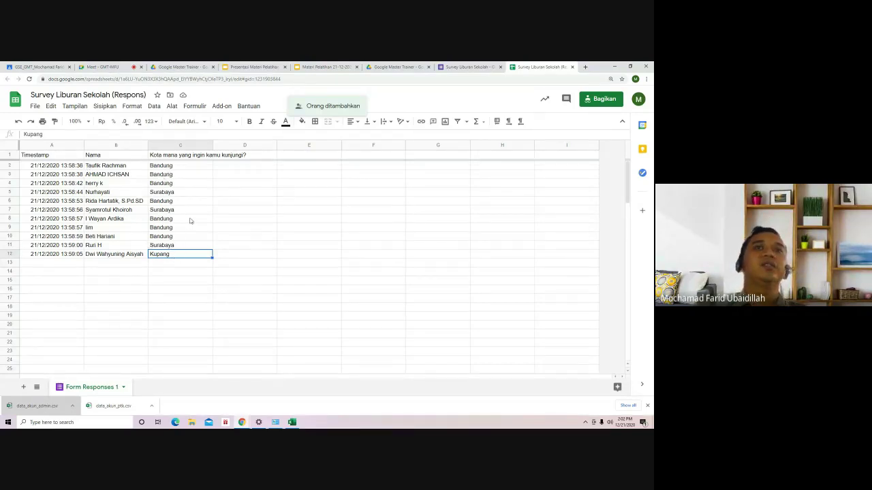
left_click(179, 193)
Check the Bandung answer in C3, view slide 14 of Materi Pelatihan, then return to the survey form.
left_click(176, 176)
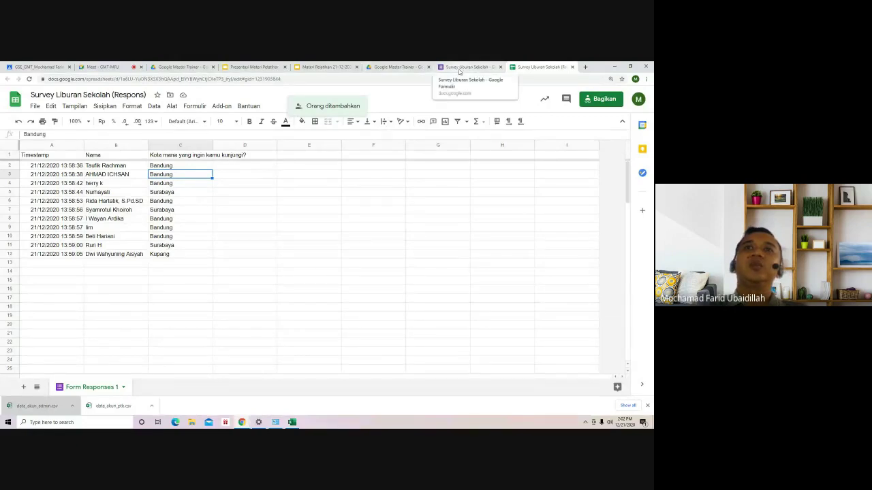
left_click(324, 67)
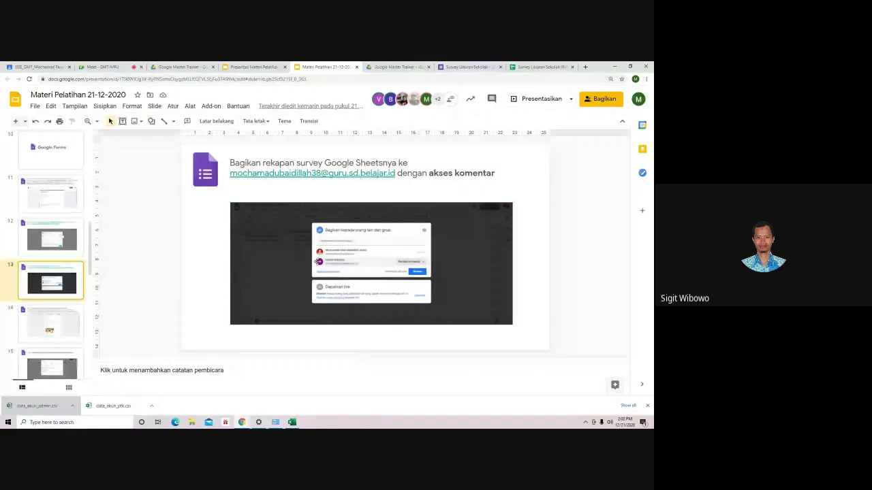
left_click(68, 329)
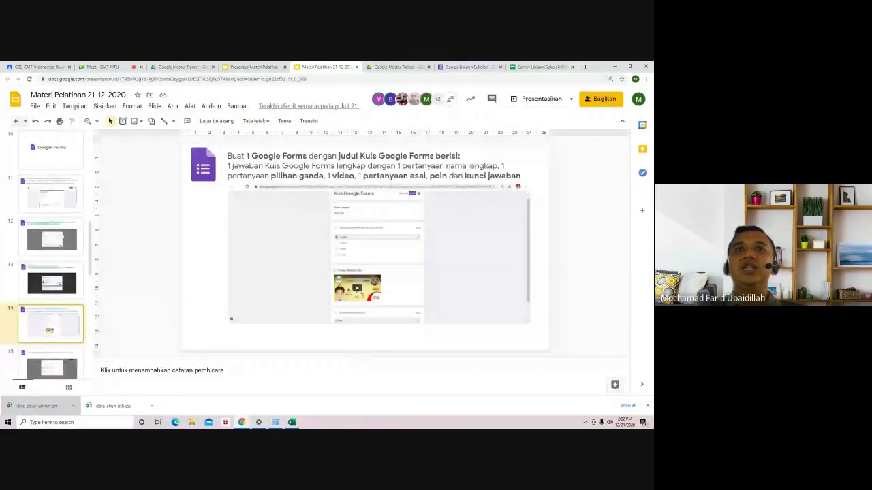
left_click(466, 66)
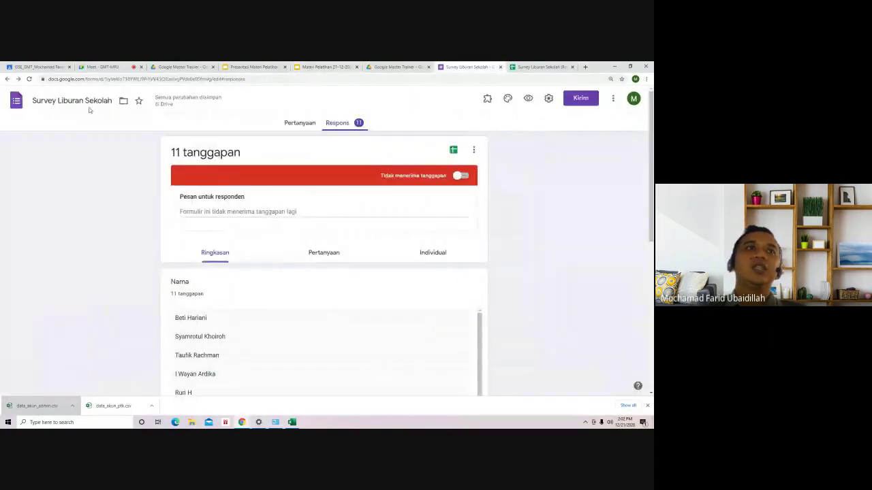
Start a blank (Kosong) form from Forms home, title it 'Soal Ujian', and select its first question.
left_click(17, 106)
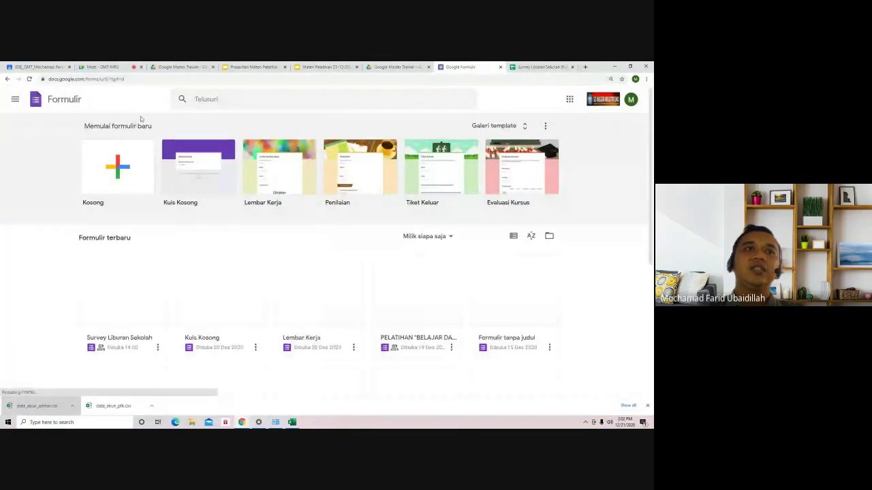
left_click(119, 176)
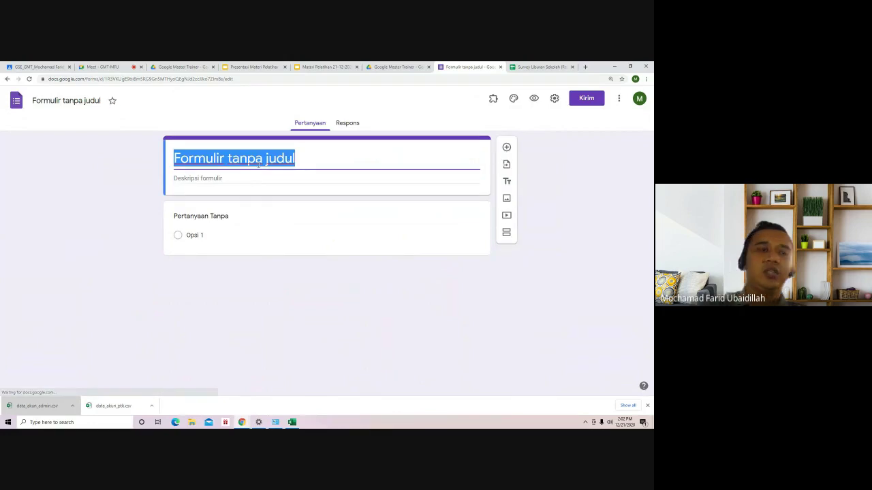
type("Soal")
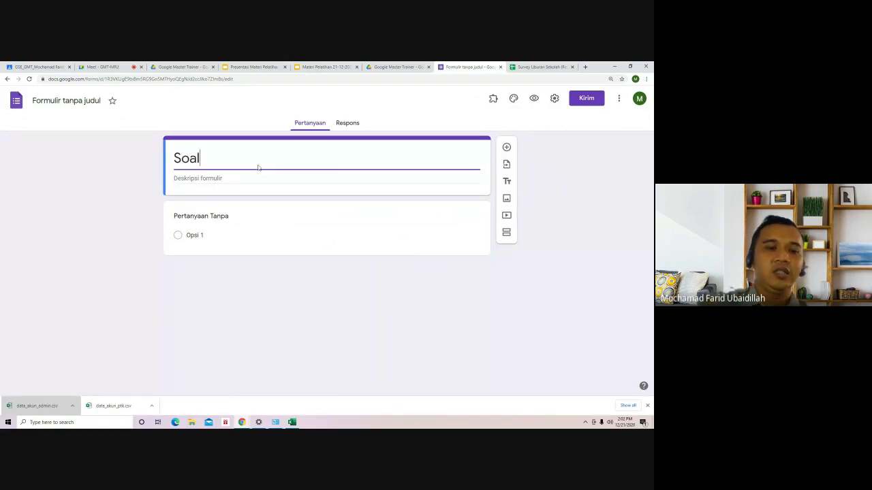
type("Ujian")
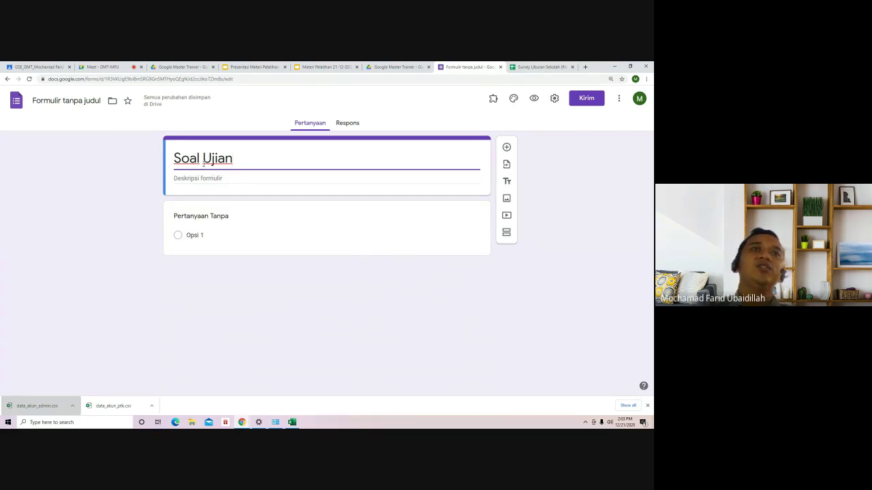
left_click(66, 101)
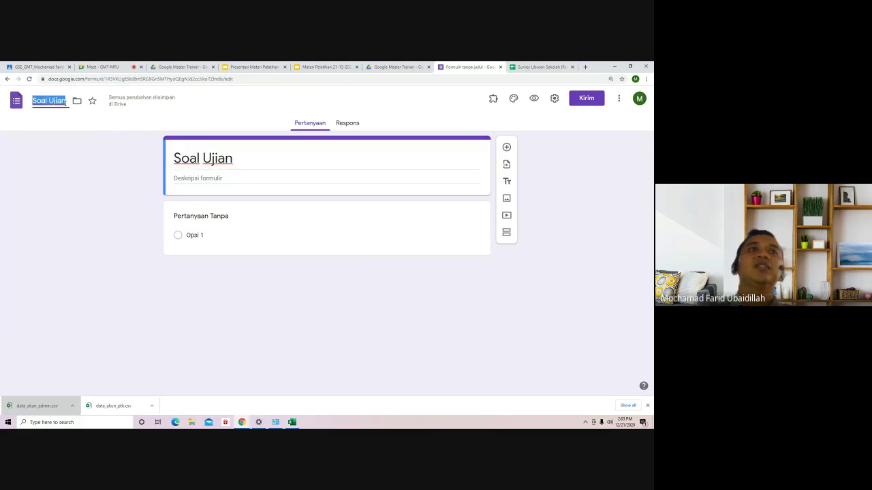
left_click(257, 208)
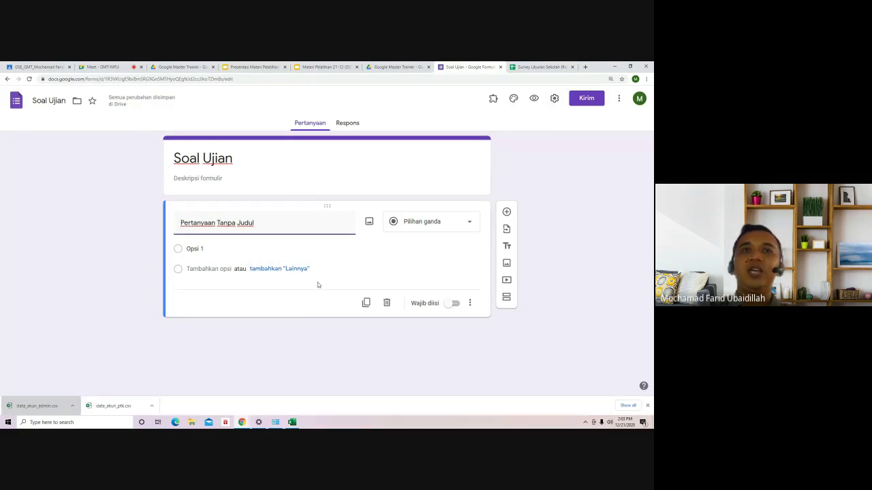
In Settings, uncheck the SDN organisation restriction, leave 'Batasi ke 1 tanggapan' off, and reach the Kuis section.
left_click(555, 99)
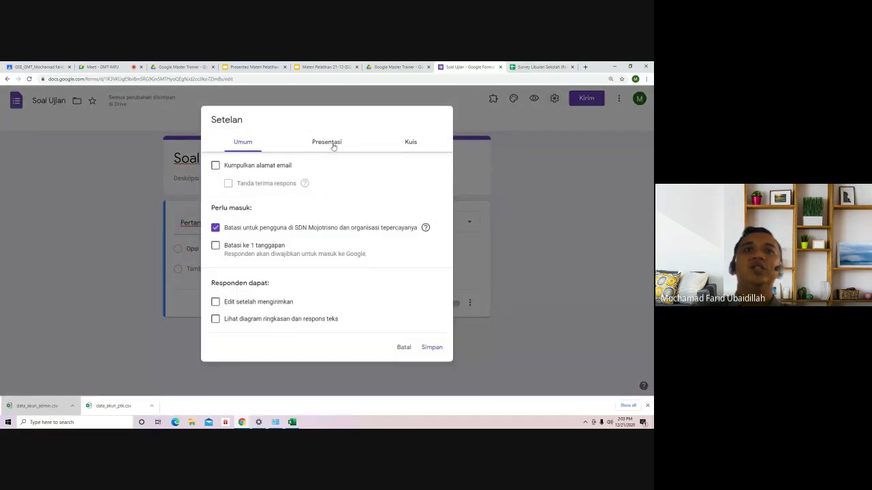
left_click(215, 245)
left_click(215, 230)
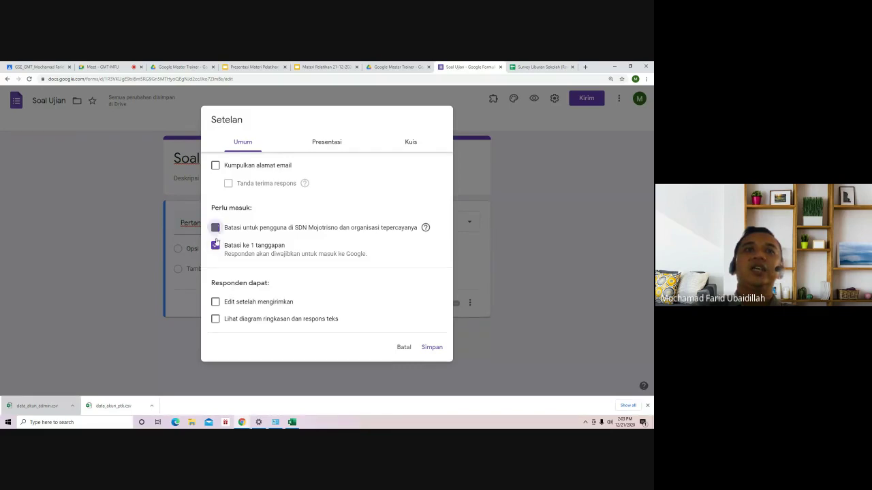
left_click(215, 244)
left_click(331, 146)
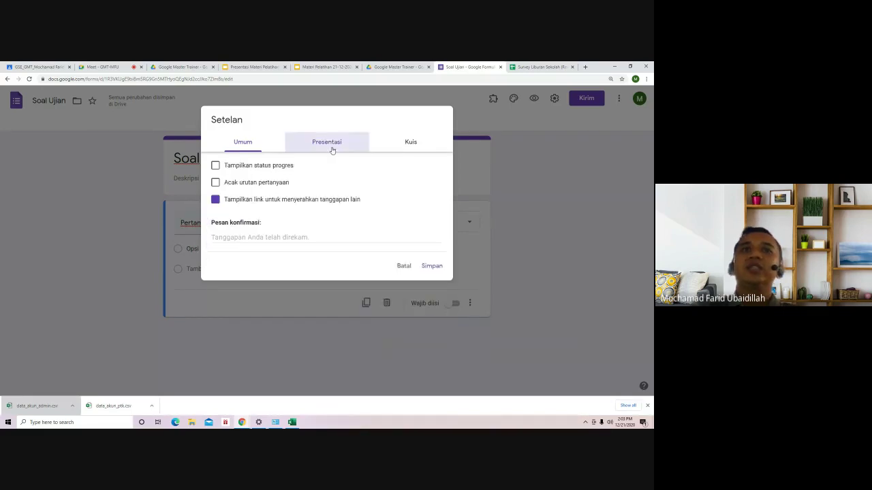
left_click(409, 146)
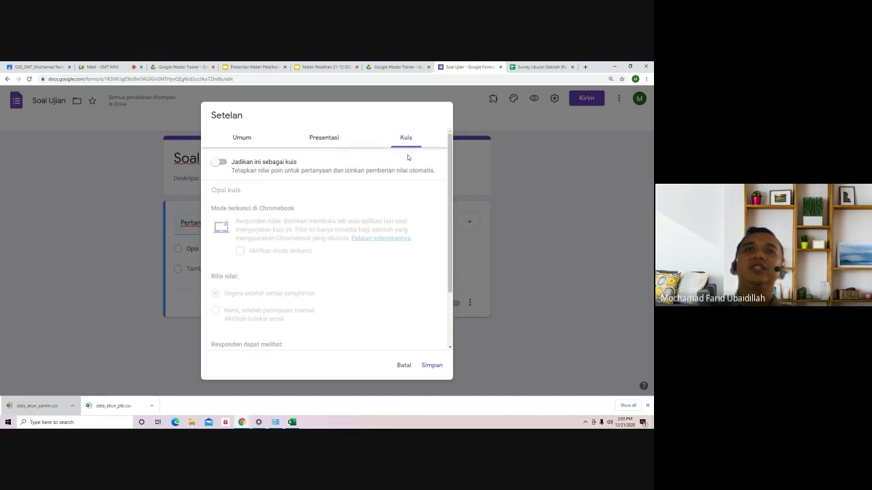
Switch on 'Jadikan ini sebagai kuis' in the Kuis settings.
left_click(222, 163)
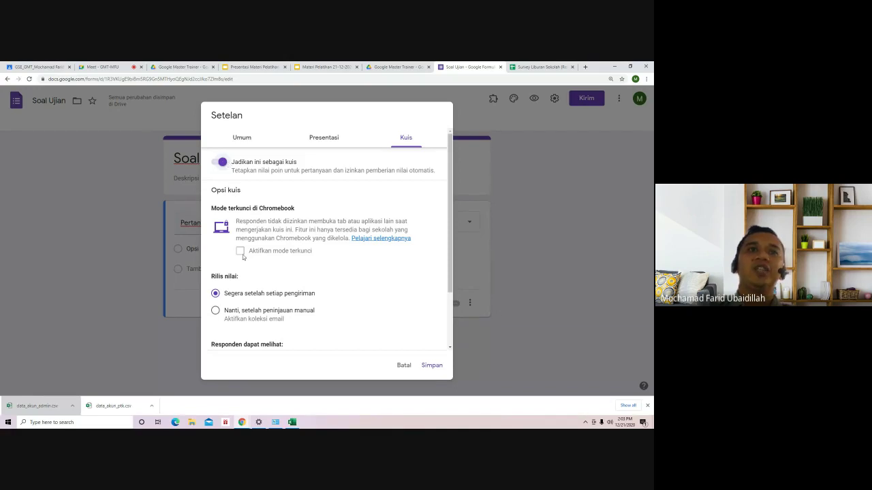
left_click(220, 164)
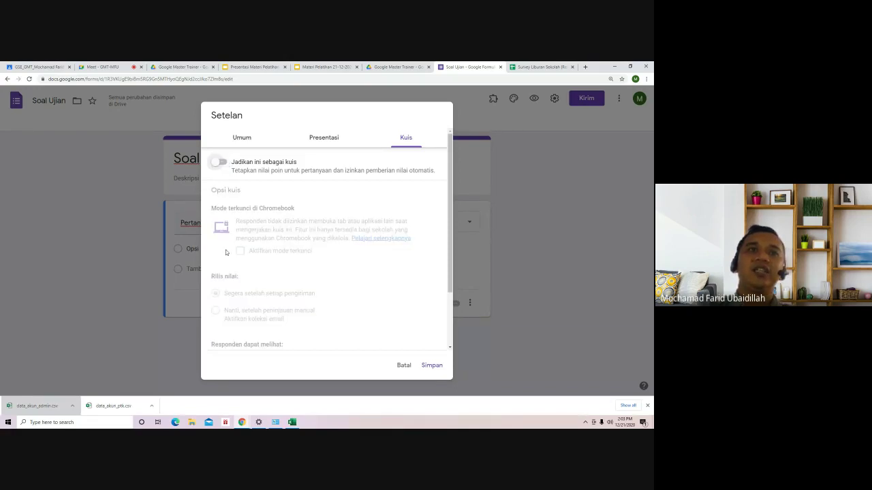
left_click(224, 163)
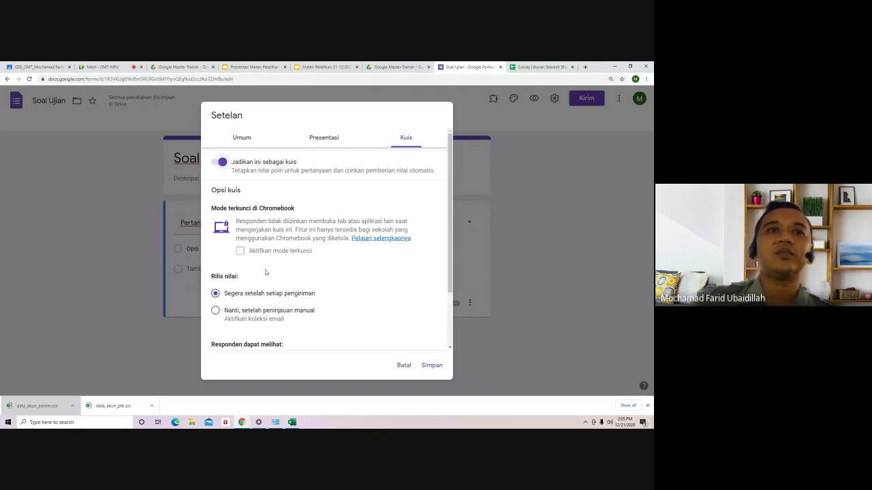
Set grade release to 'Nanti, setelah peninjauan manual', keep 'Nilai poin' checked, and save with Simpan.
scroll(259, 265, "down", 2)
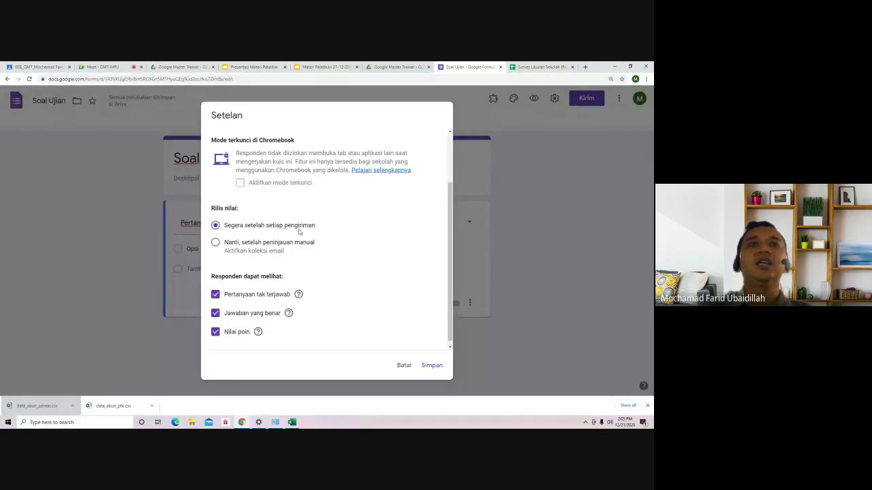
left_click(215, 243)
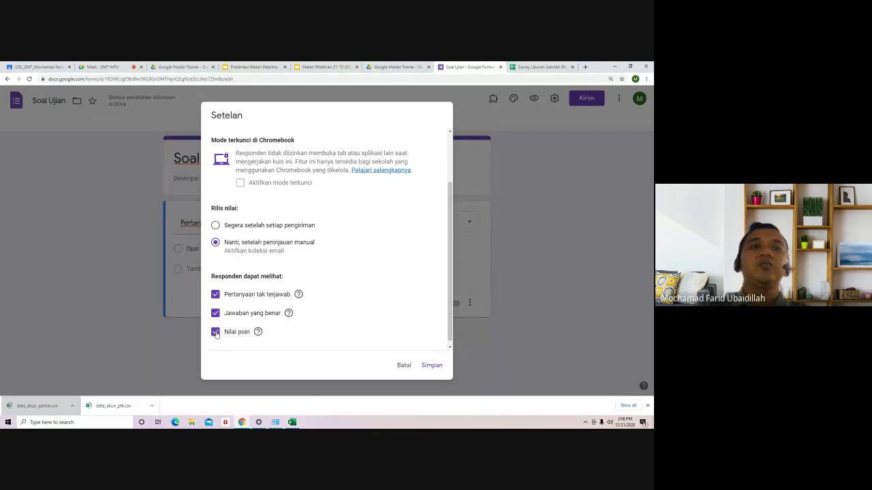
left_click(215, 332)
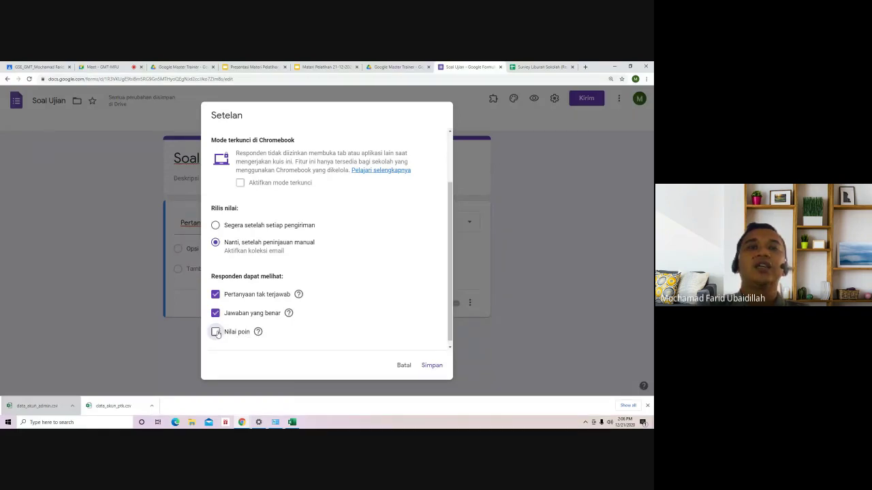
left_click(215, 333)
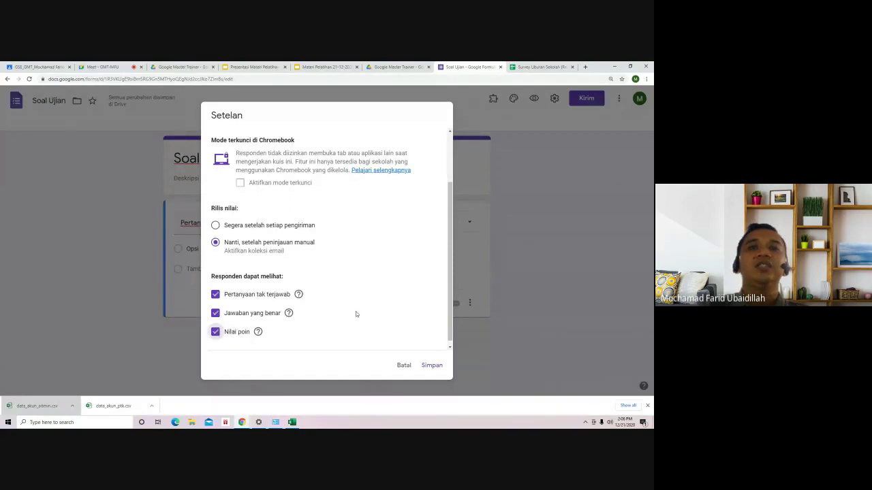
left_click(429, 365)
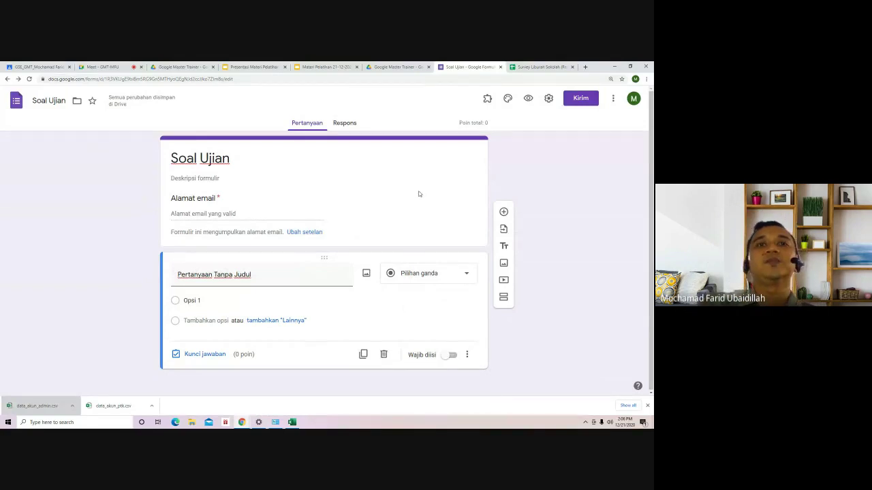
left_click(258, 274)
left_click(338, 67)
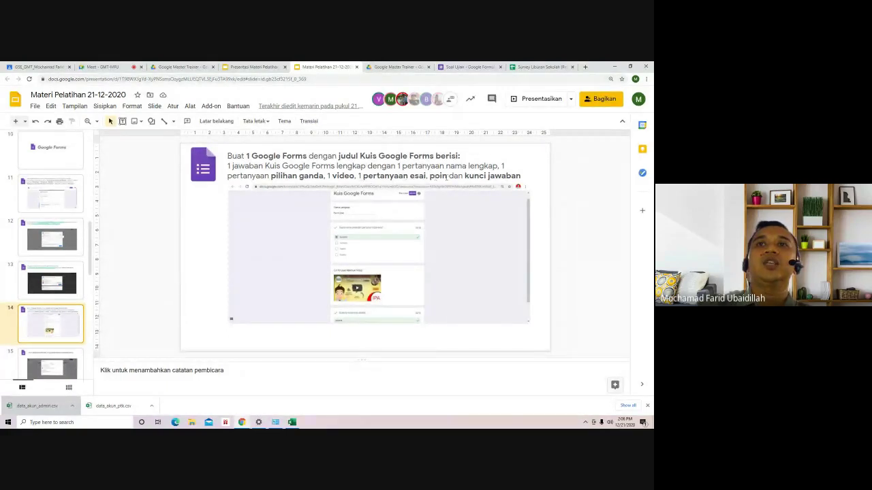
left_click(524, 68)
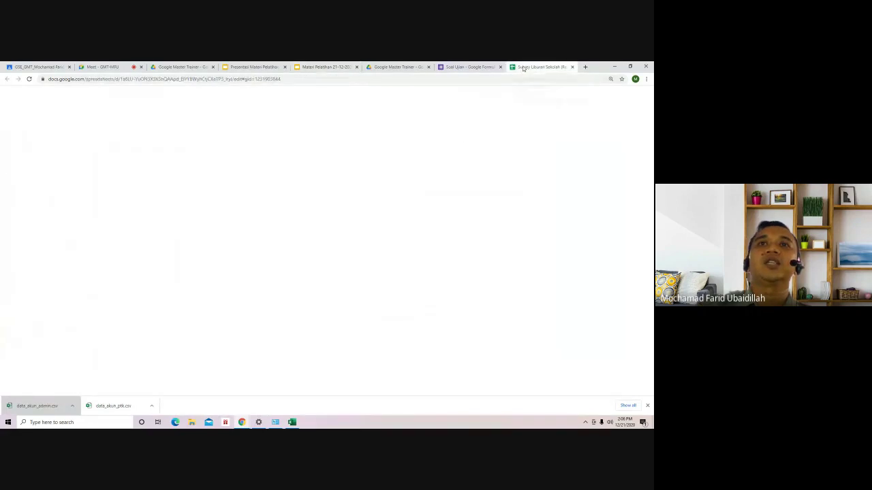
key("ctrl+shift+Tab")
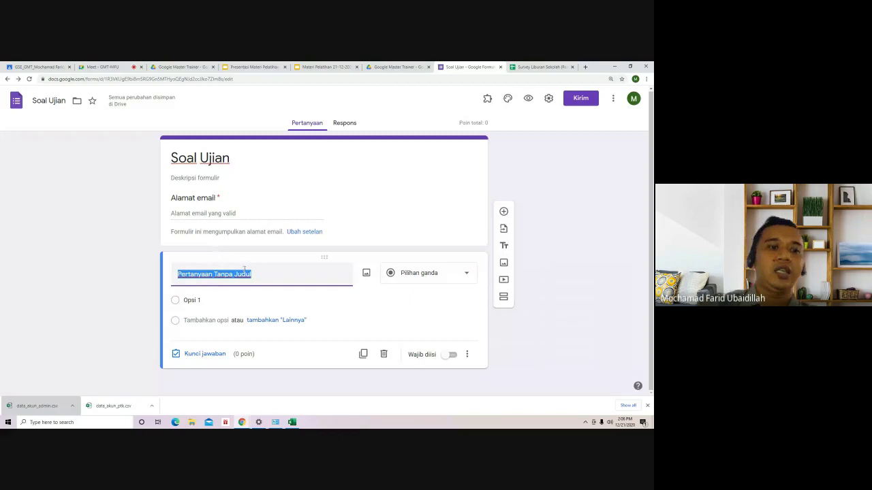
Title the first question 'Nama', keep it as short answer, and turn on 'Wajib diisi'.
type("Na")
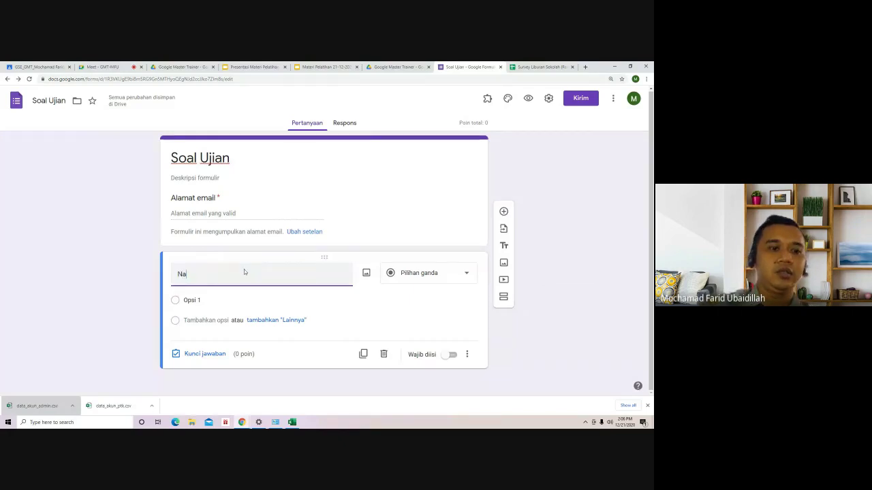
type("ma")
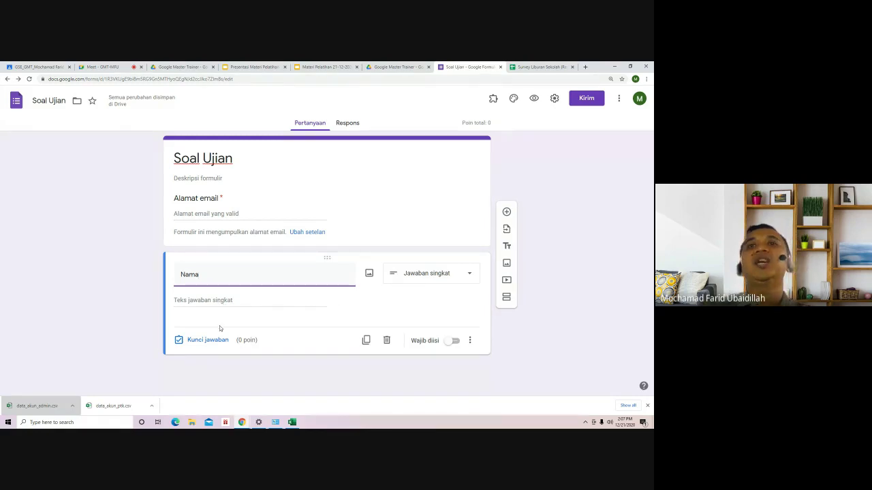
left_click(429, 274)
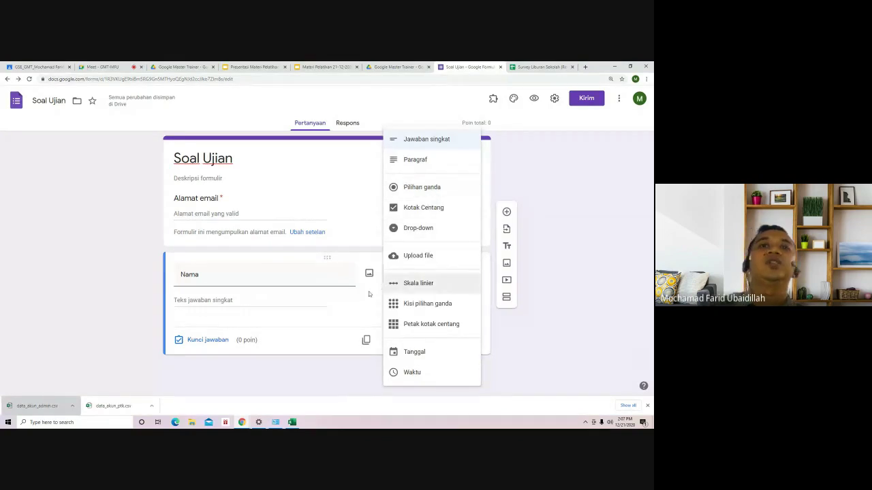
left_click(361, 301)
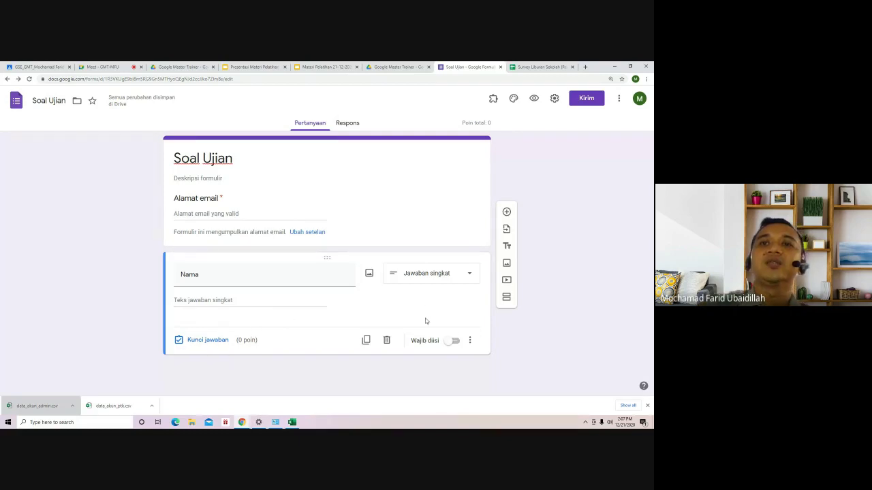
left_click(456, 342)
left_click(469, 341)
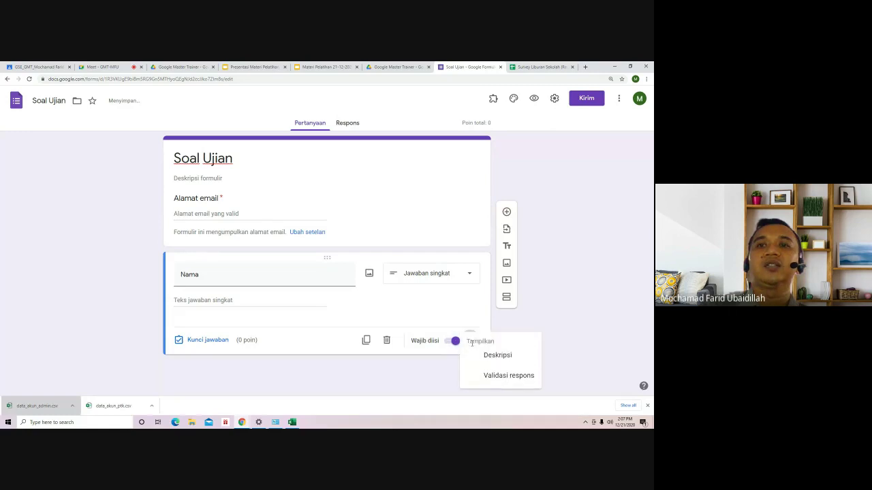
left_click(508, 321)
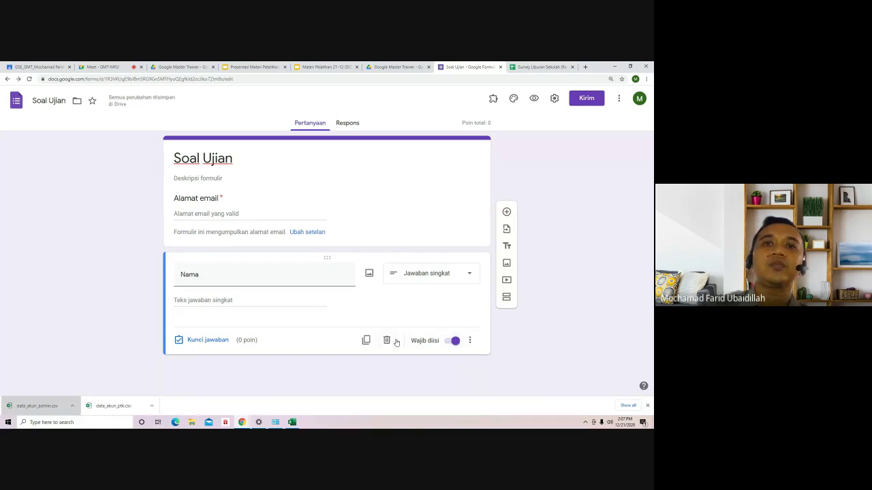
Add a new question 'siapa nama presiden pertama Indonesia?' with first option Sukarno.
left_click(506, 212)
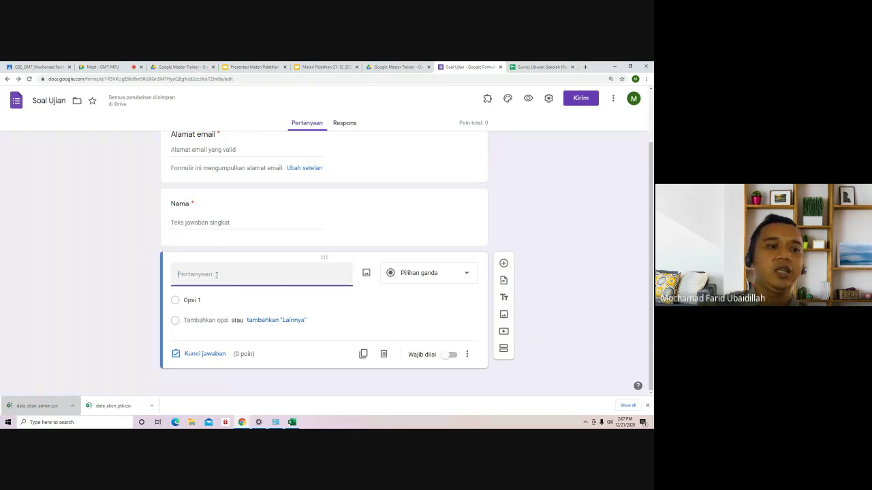
type("siapa ")
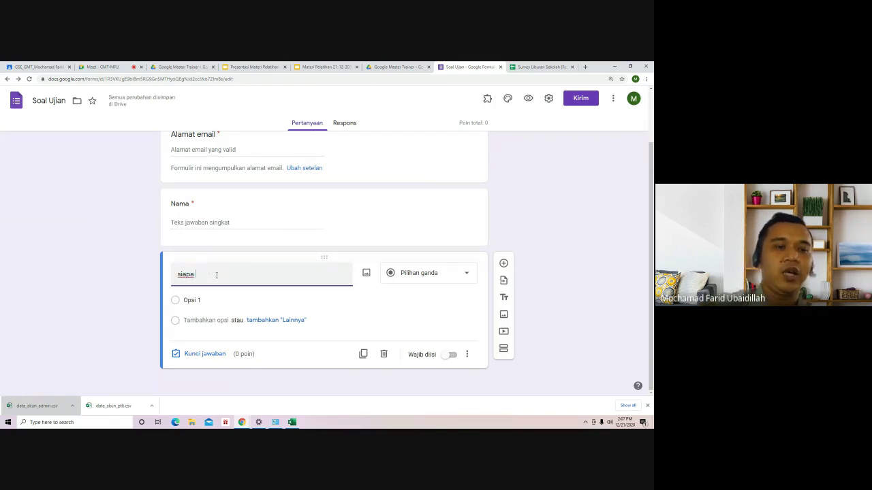
type("nama pres")
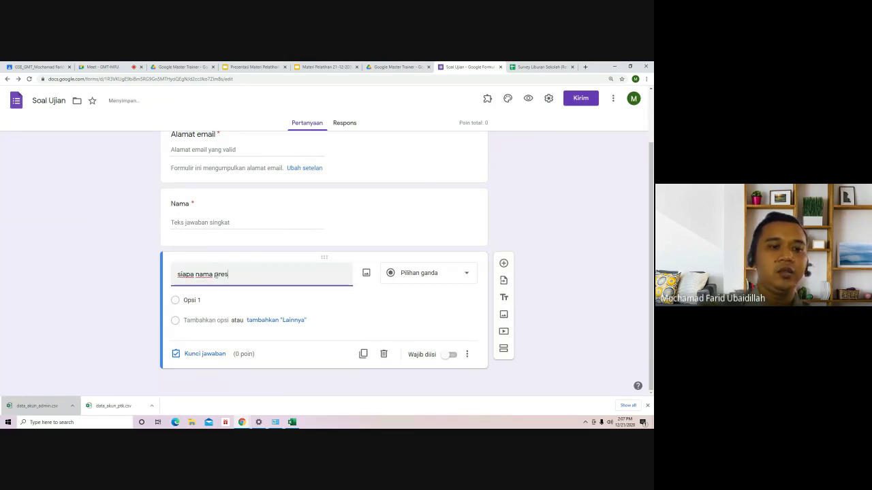
type("iden per")
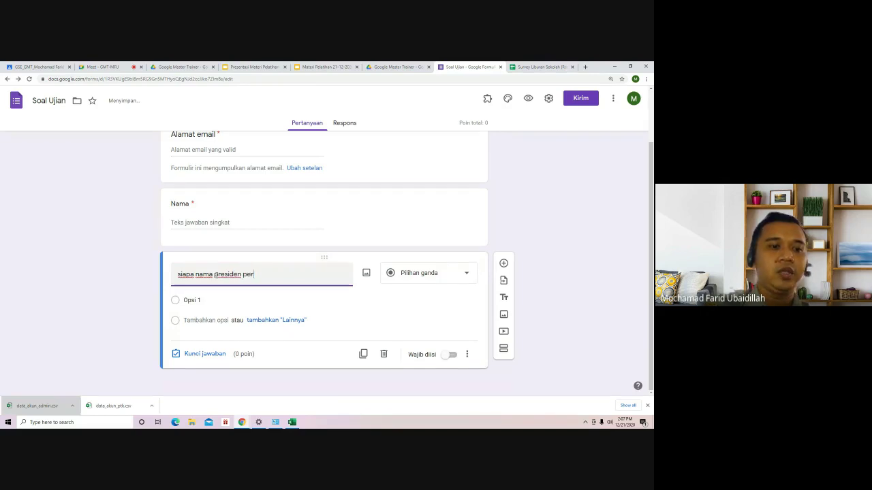
type("tama In")
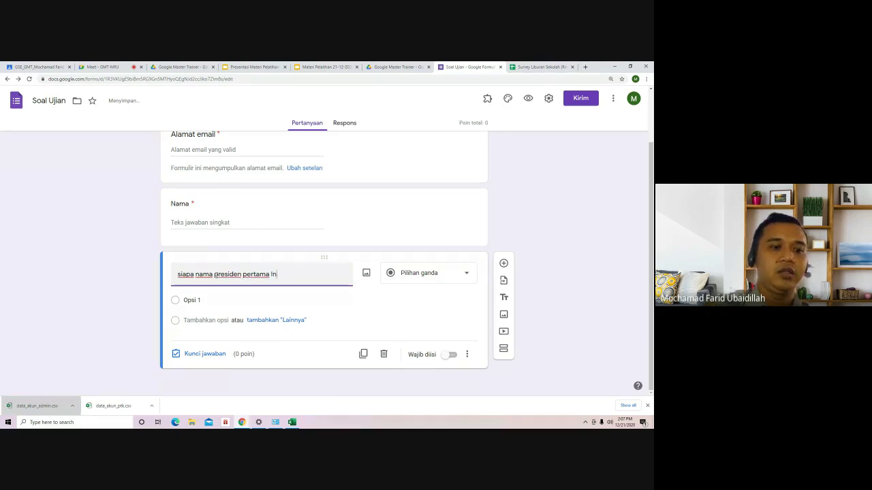
type("donesia?")
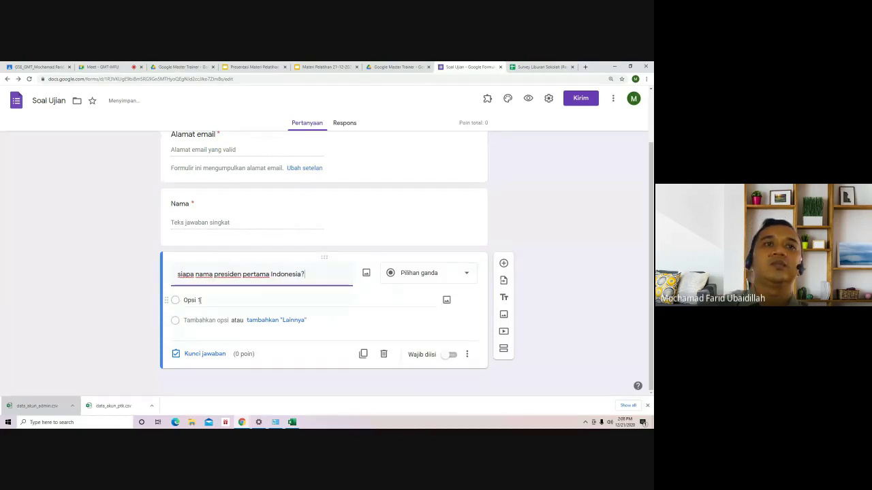
left_click(199, 300)
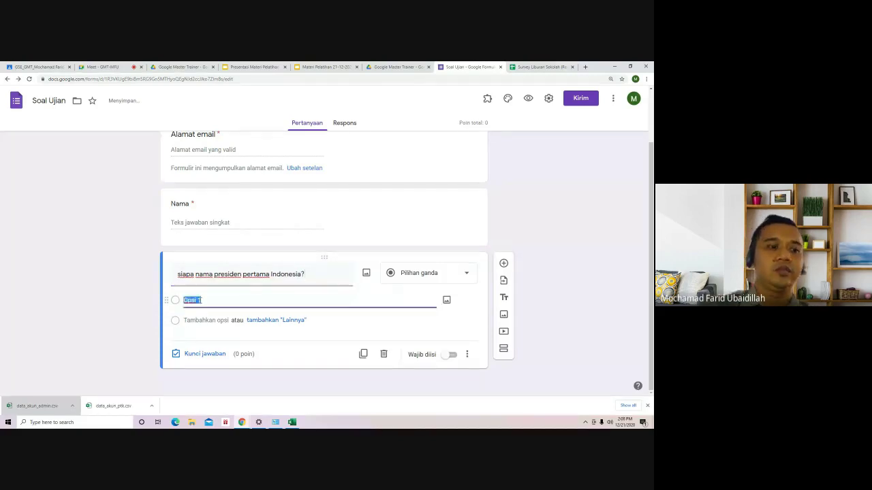
type("Sukarno")
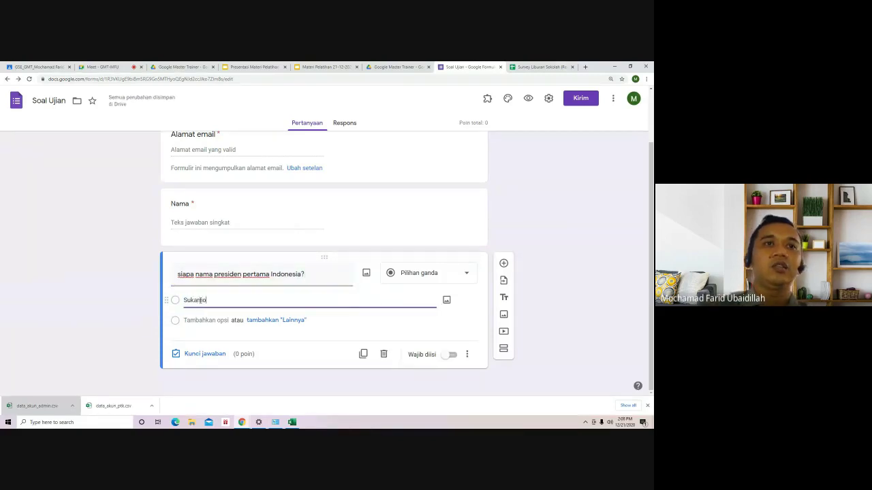
Add the remaining answer options Suharto, Gusdur and Habibi.
left_click(215, 321)
type("Suharto")
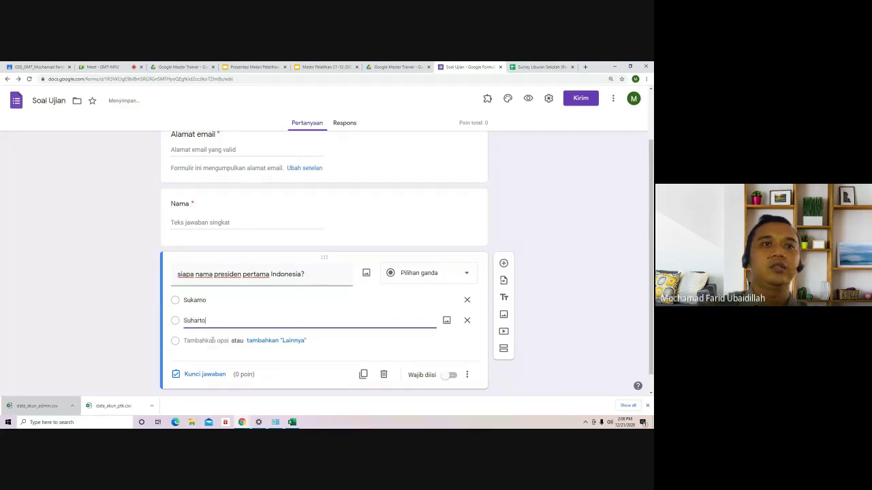
left_click(214, 341)
type("Gusdur")
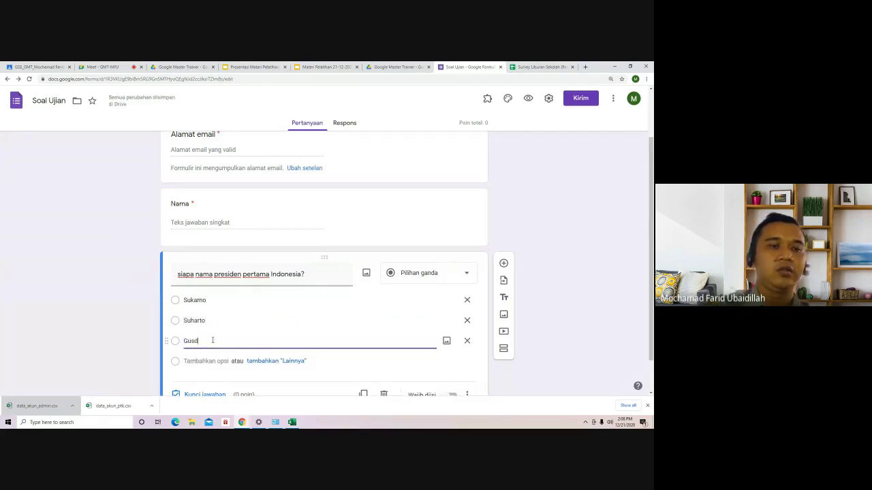
left_click(208, 361)
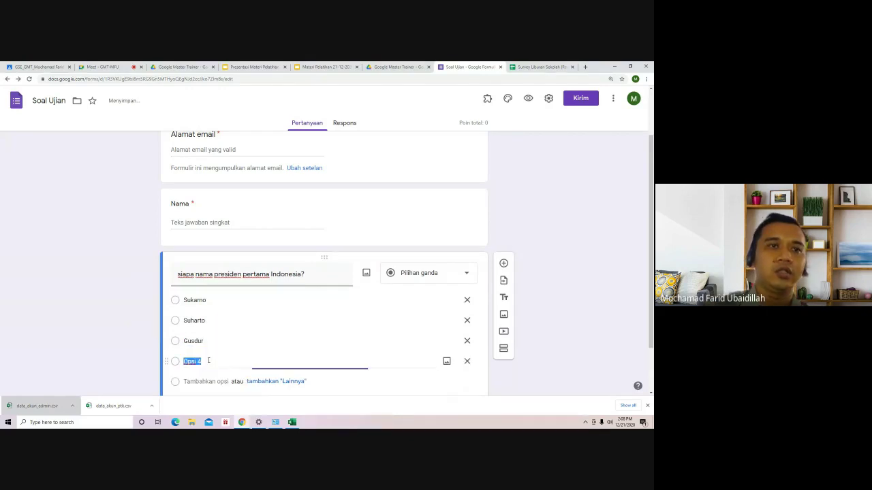
type("Habibi")
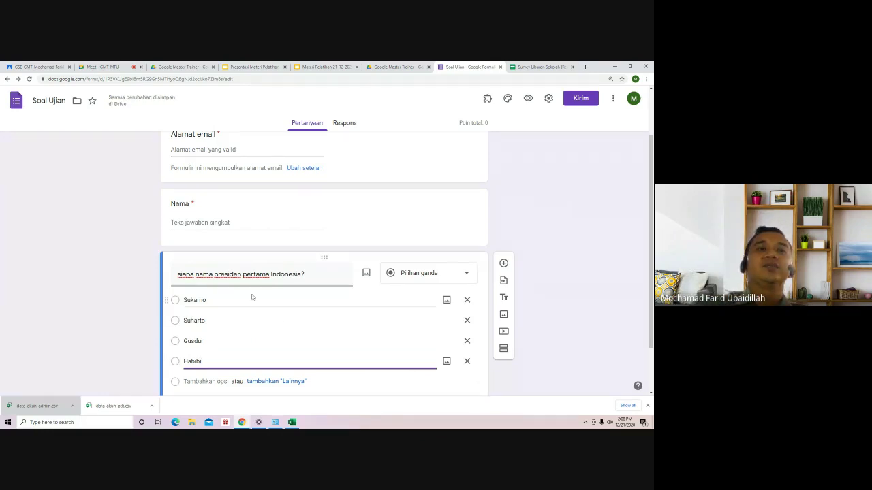
scroll(252, 297, "down", 1)
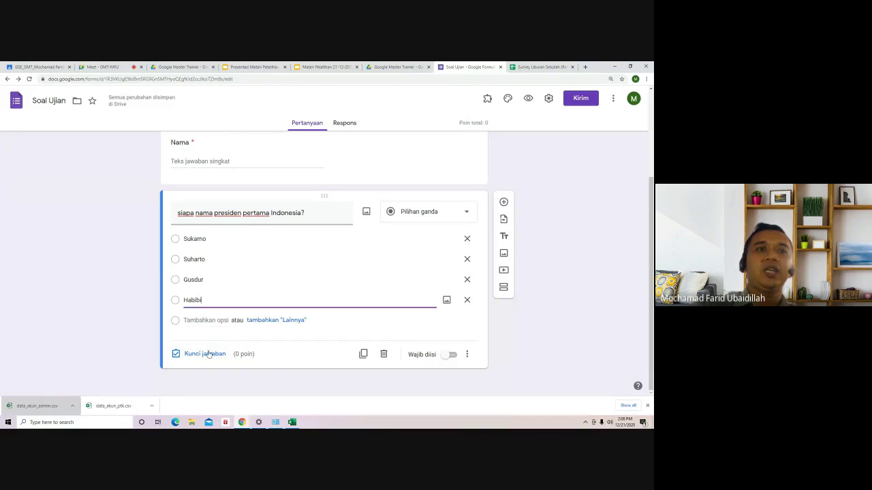
left_click(218, 239)
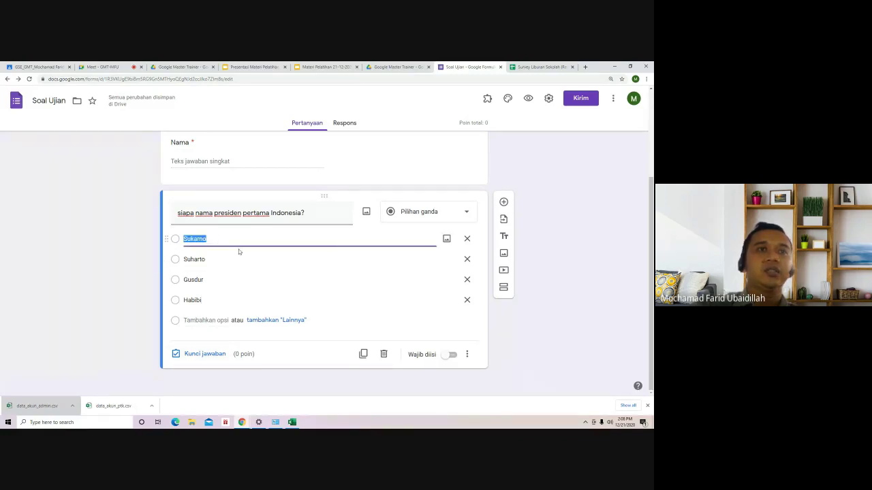
In Kunci jawaban, choose Sukarno worth 10 points, confirm with Selesai, and switch on 'Wajib diisi'.
left_click(211, 354)
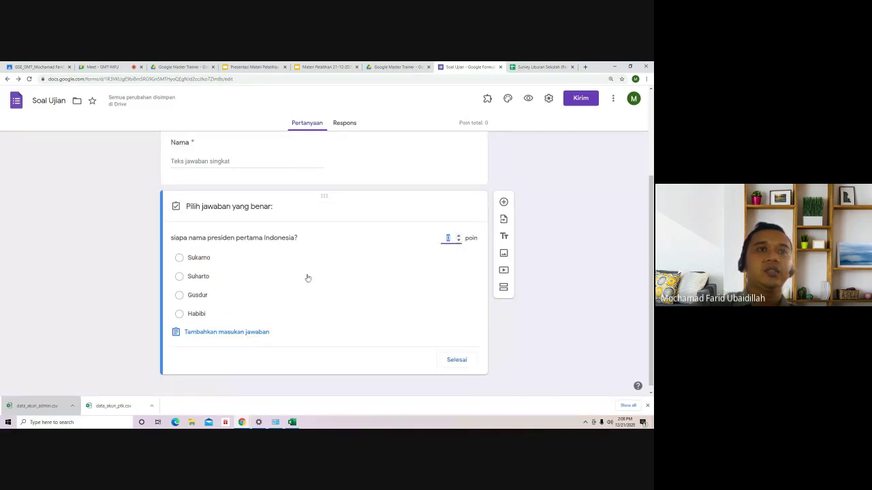
left_click(180, 261)
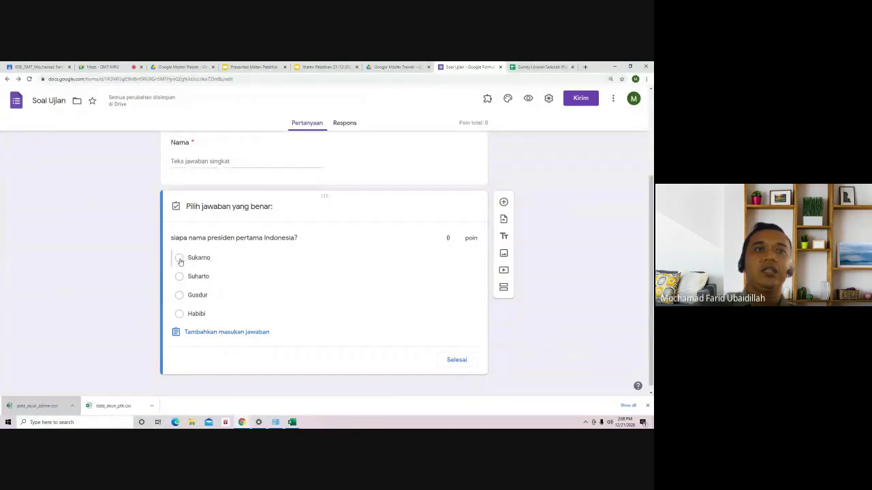
left_click(451, 238)
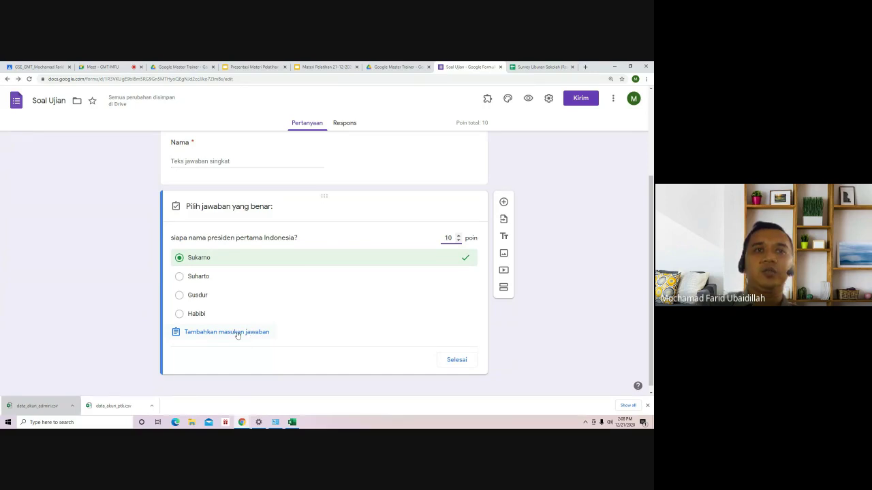
left_click(466, 364)
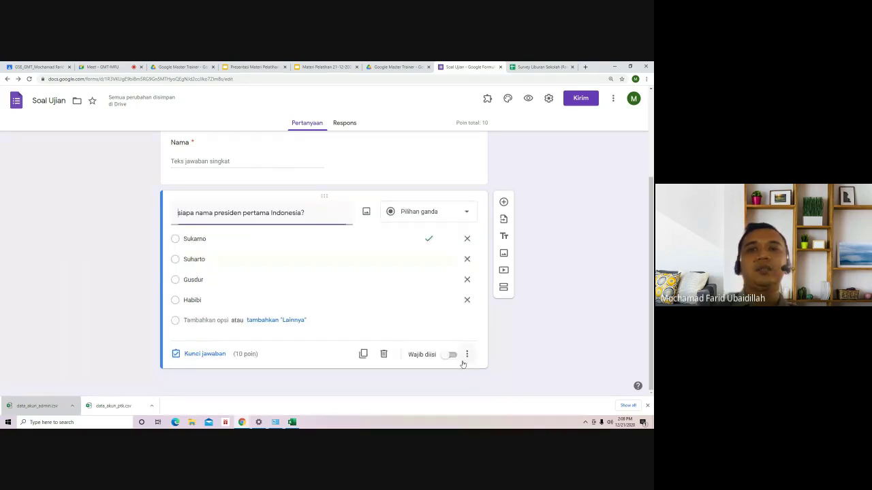
left_click(452, 356)
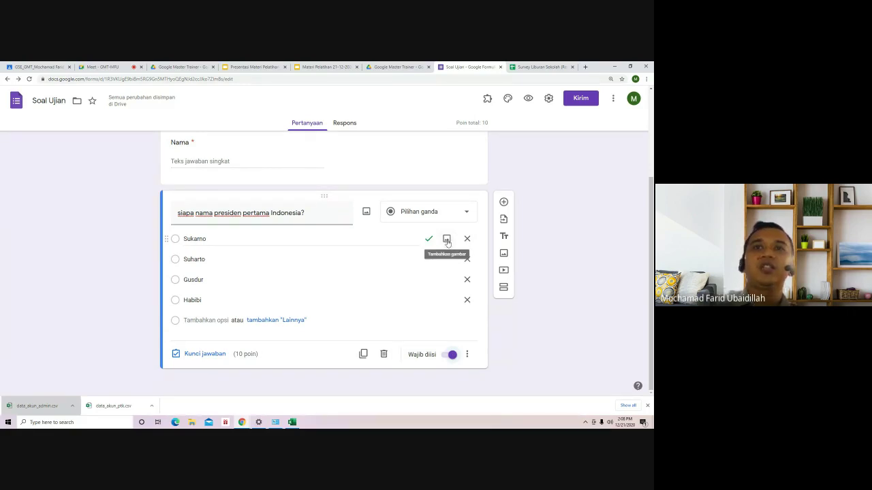
Give the Sukarno option a portrait photo found through a 'sukarno' image search.
left_click(447, 240)
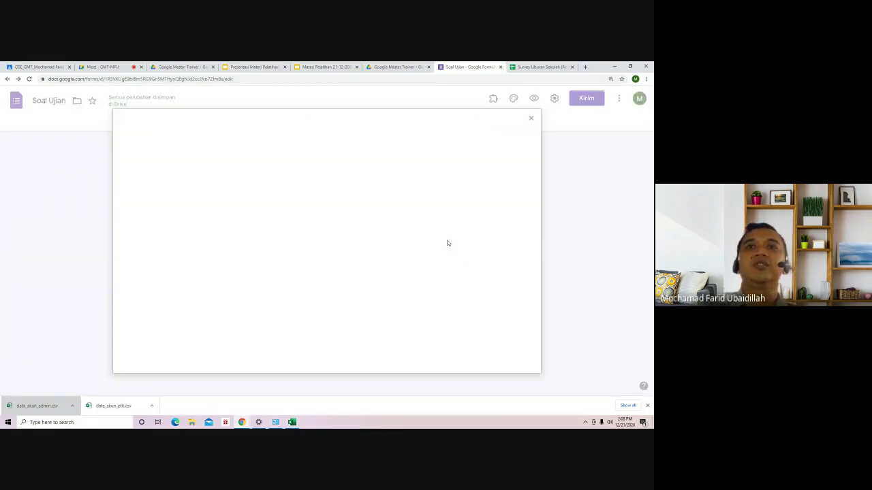
left_click(366, 152)
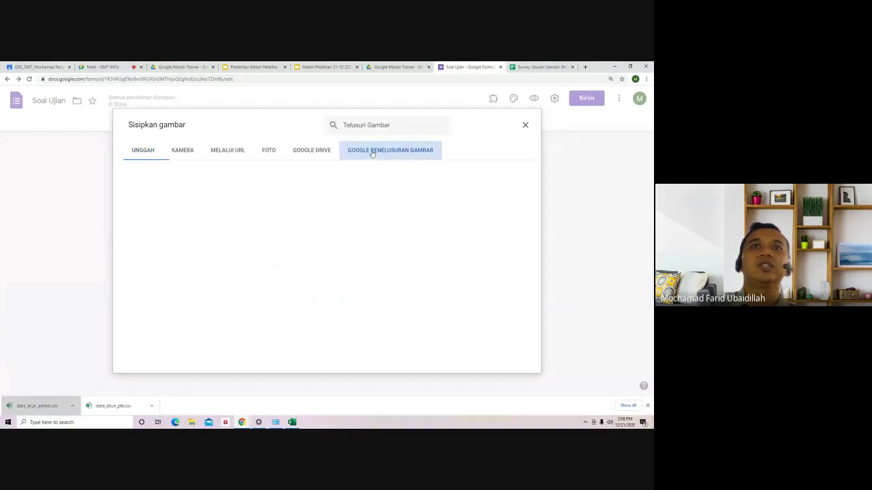
left_click(271, 126)
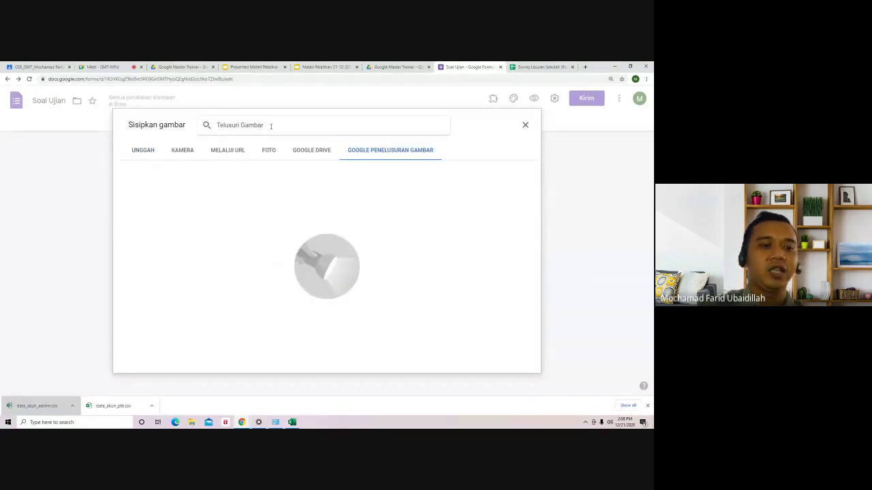
type("sukarno")
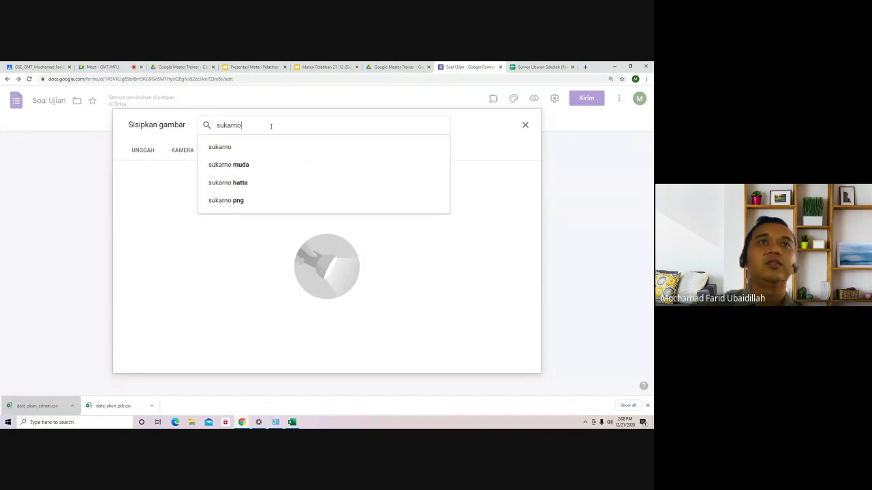
key("Return")
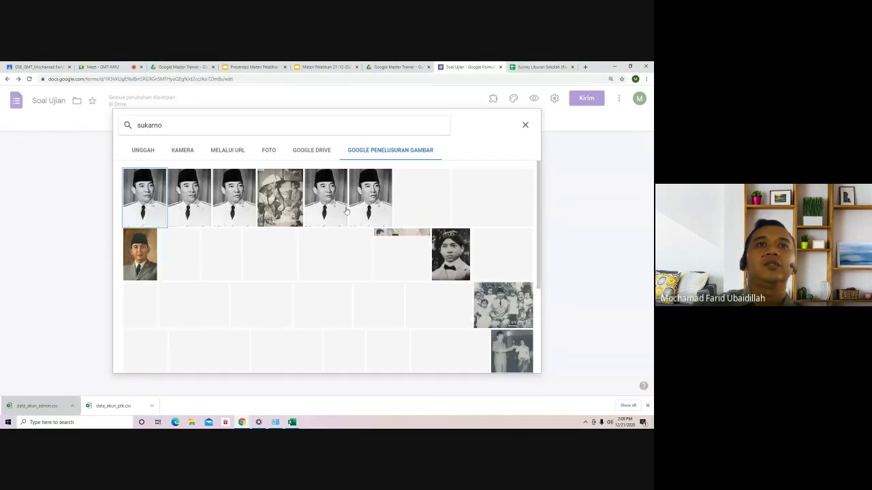
left_click(320, 201)
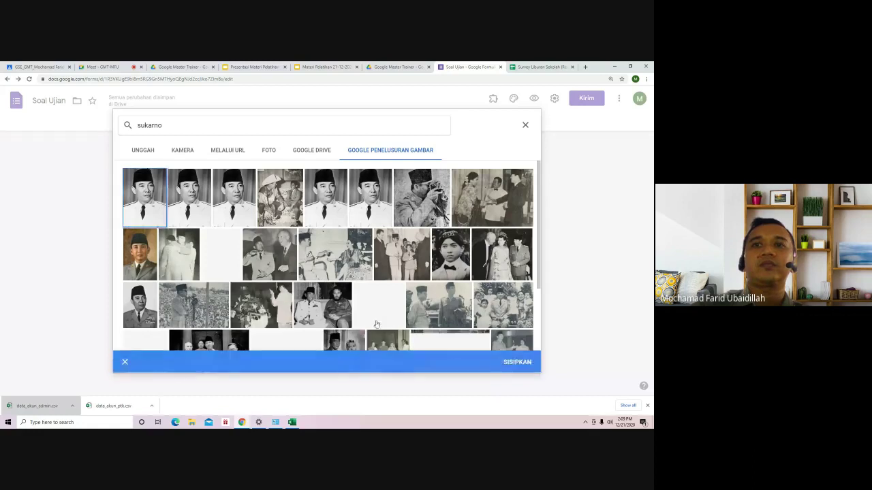
left_click(513, 364)
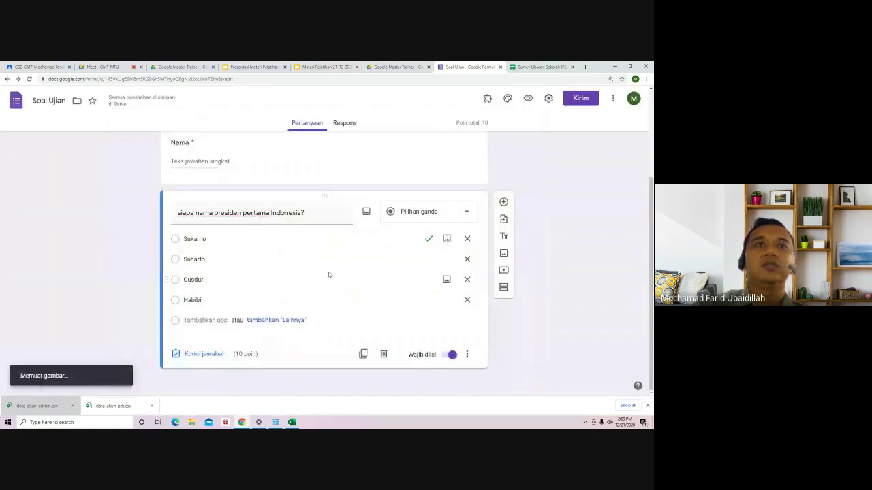
Insert the first 'suharto' image search portrait into the Suharto option.
left_click(219, 259)
left_click(447, 262)
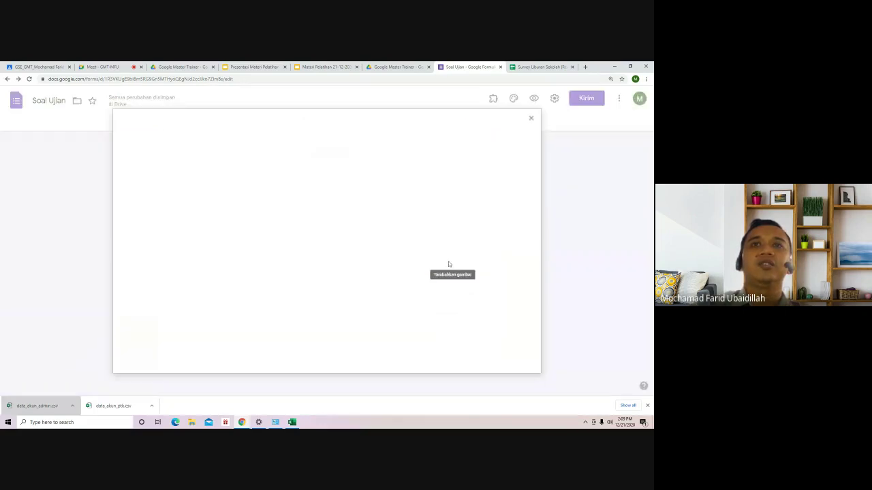
left_click(361, 155)
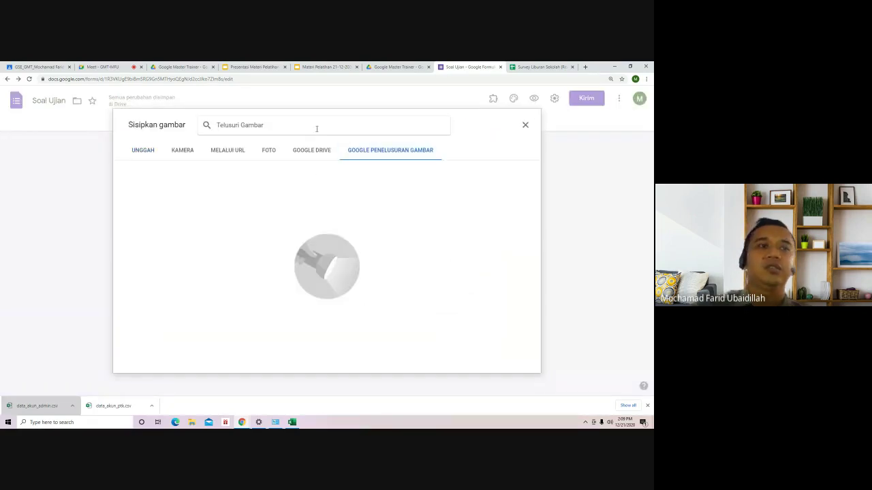
type("suhartyo")
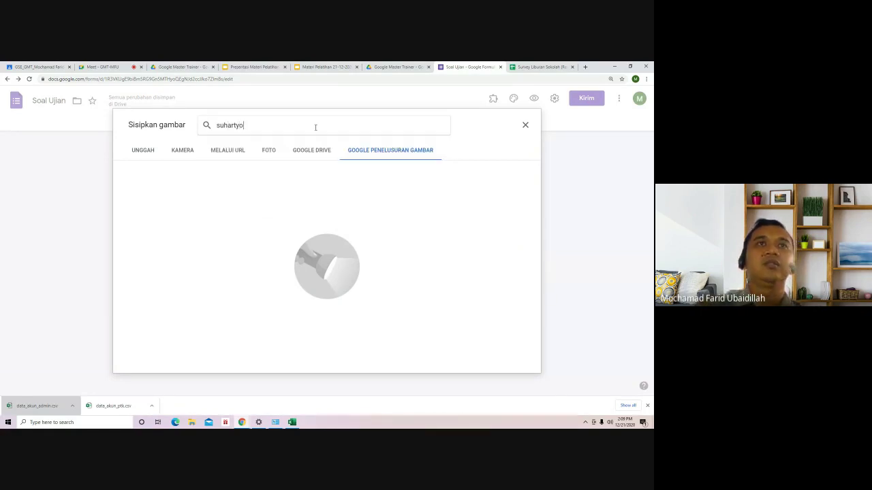
key("BackSpace")
key("BackSpace")
type("o")
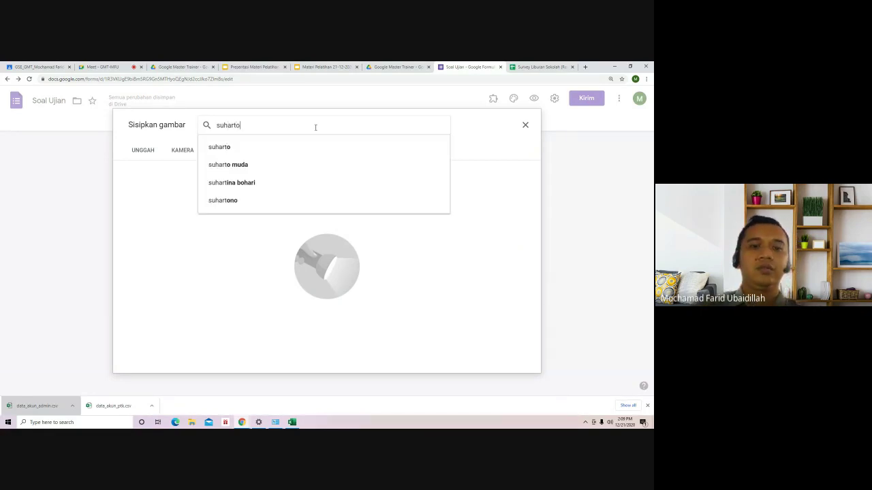
key("Return")
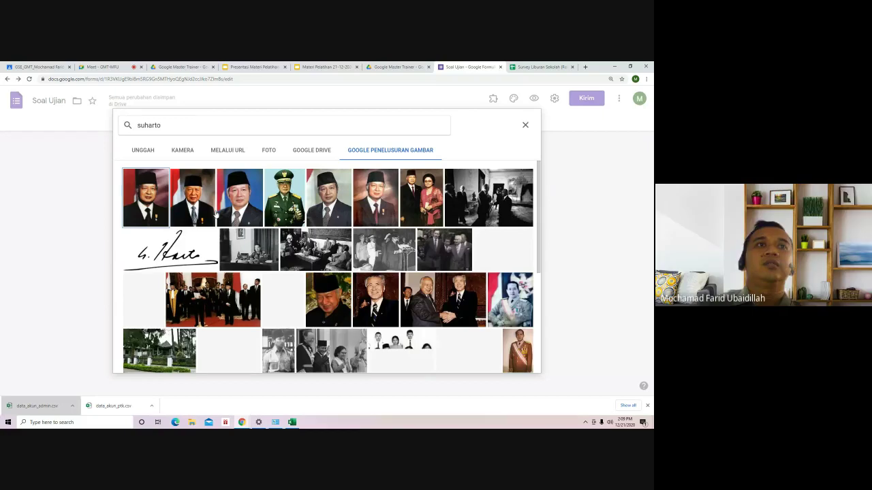
left_click(436, 315)
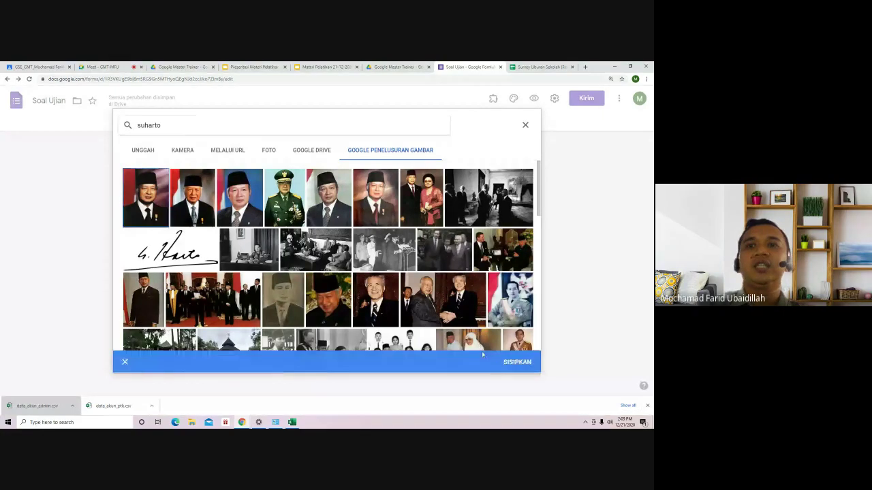
left_click(517, 362)
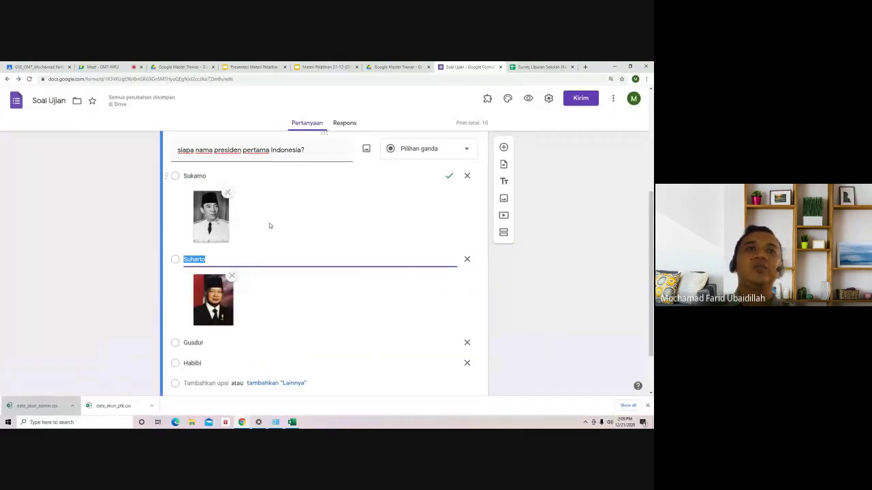
scroll(391, 231, "down", 1)
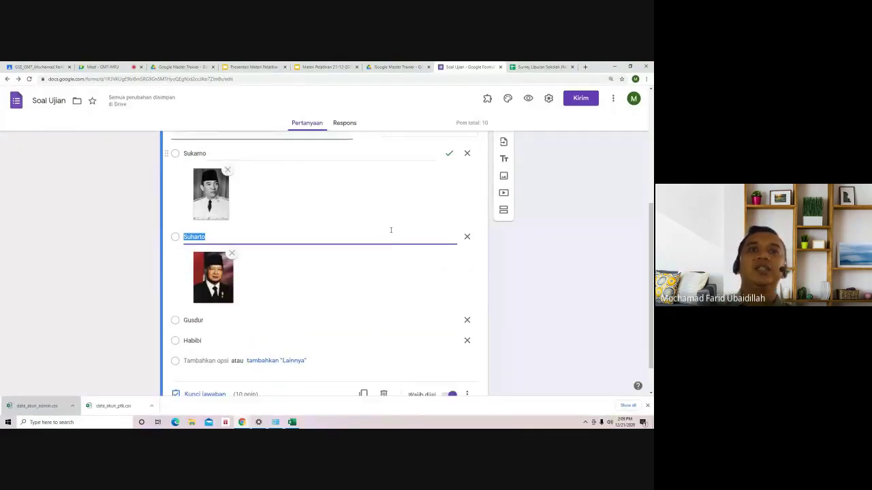
scroll(391, 232, "up", 2)
scroll(334, 242, "down", 2)
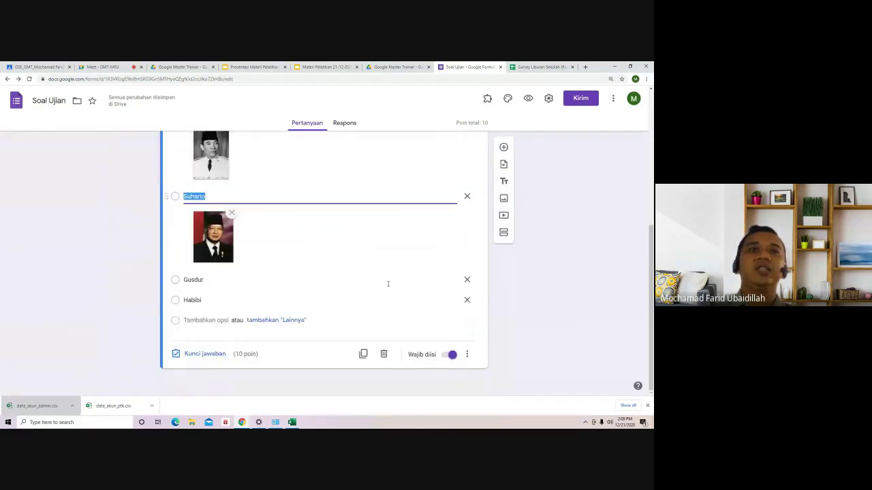
left_click(532, 312)
Add a blank question and embed the proclamation text reading video from a YouTube 'proklamasi' search.
left_click(504, 148)
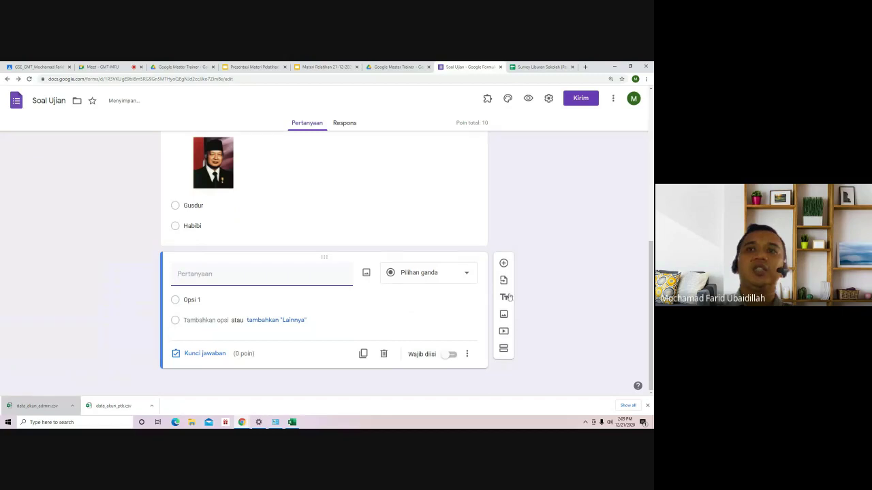
left_click(504, 332)
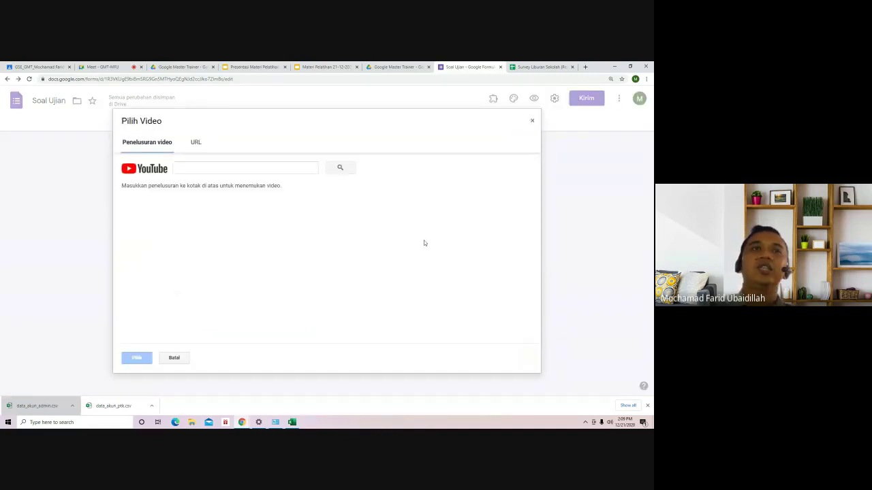
left_click(255, 168)
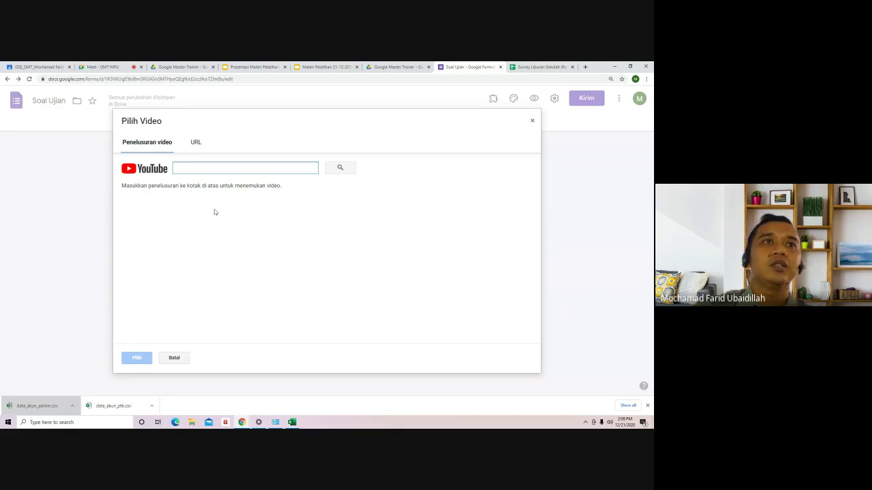
type("proklamasi")
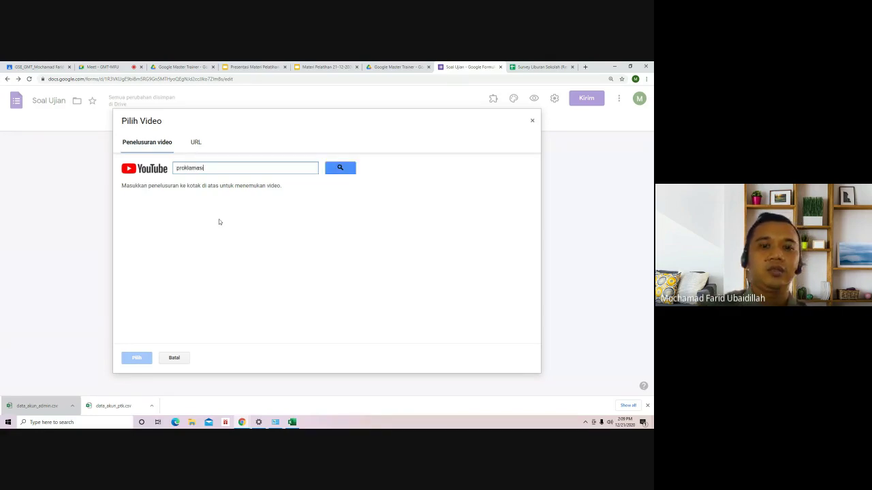
key("Return")
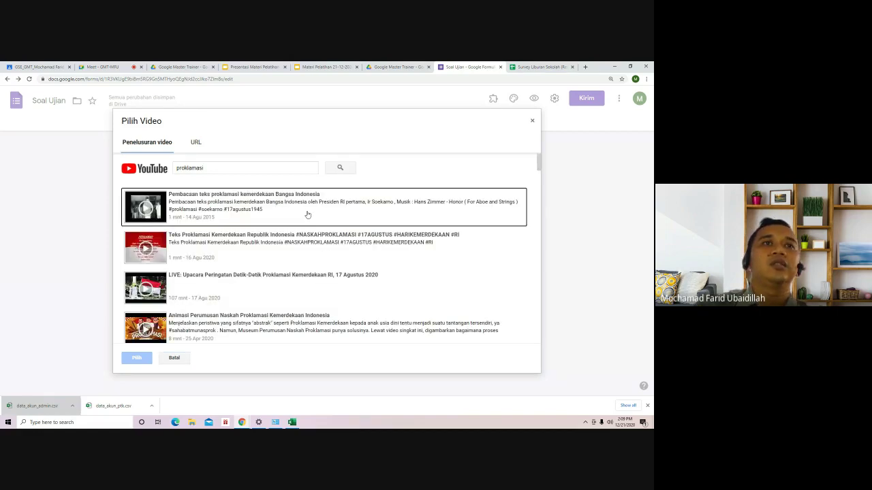
left_click(234, 213)
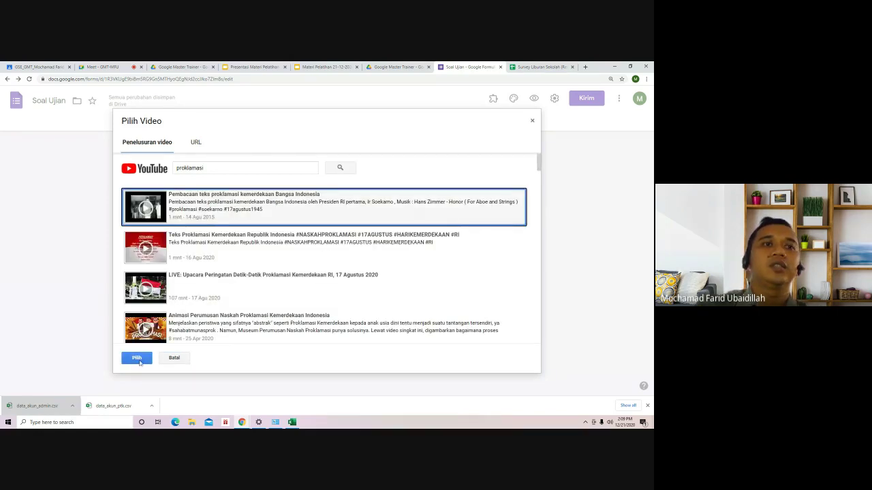
left_click(137, 359)
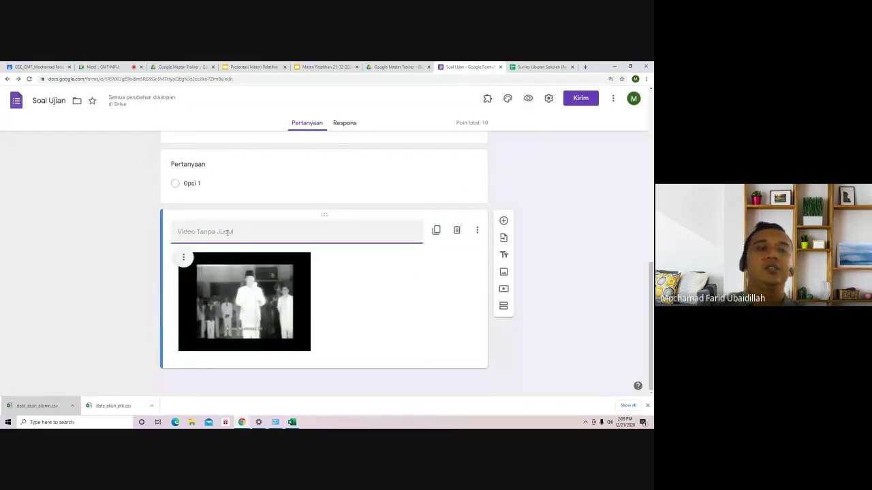
Name the video 'Proklamasi Kemerdekaan Indonesia' and return to the top of the form.
type("Proklamasi")
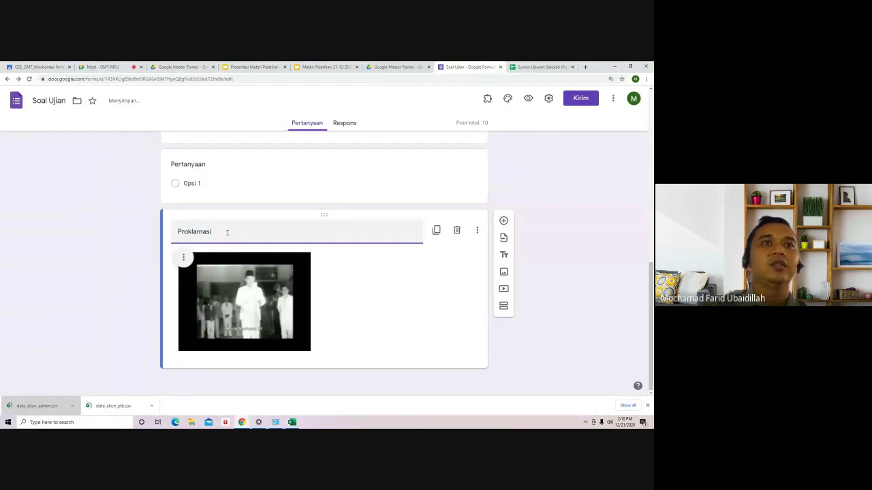
type(" Kemerdekaan Indonesia")
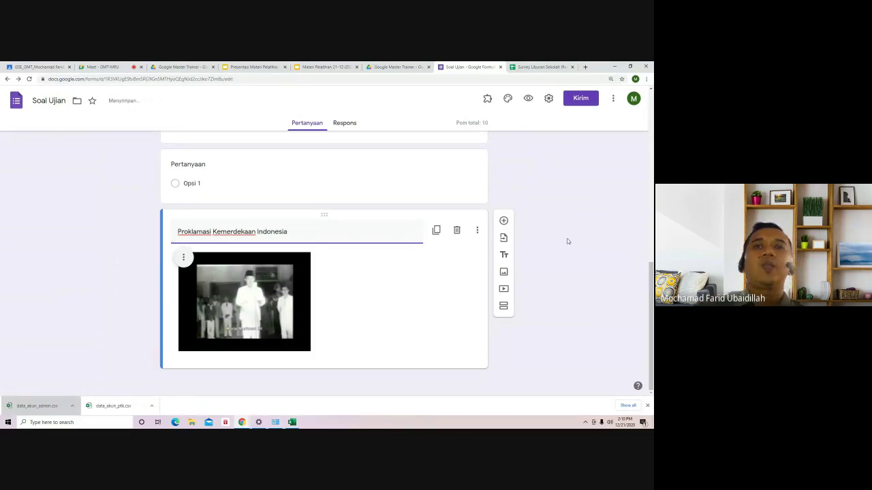
left_click(569, 255)
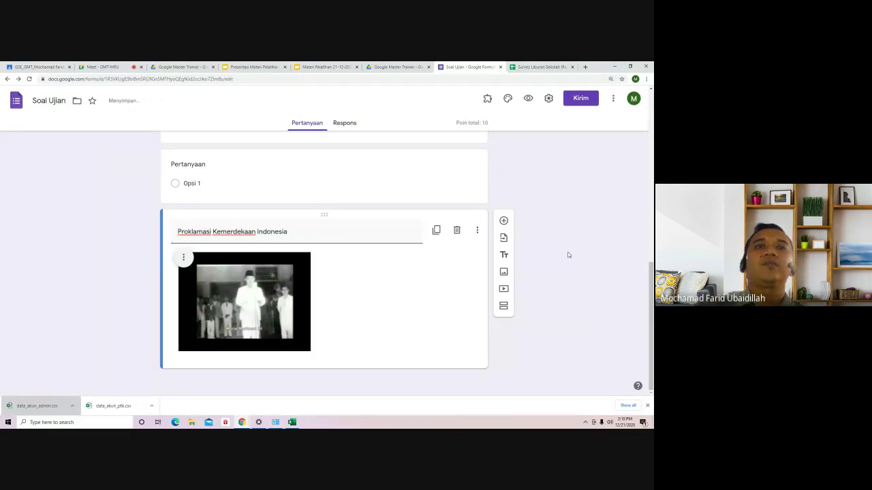
scroll(248, 282, "up", 5)
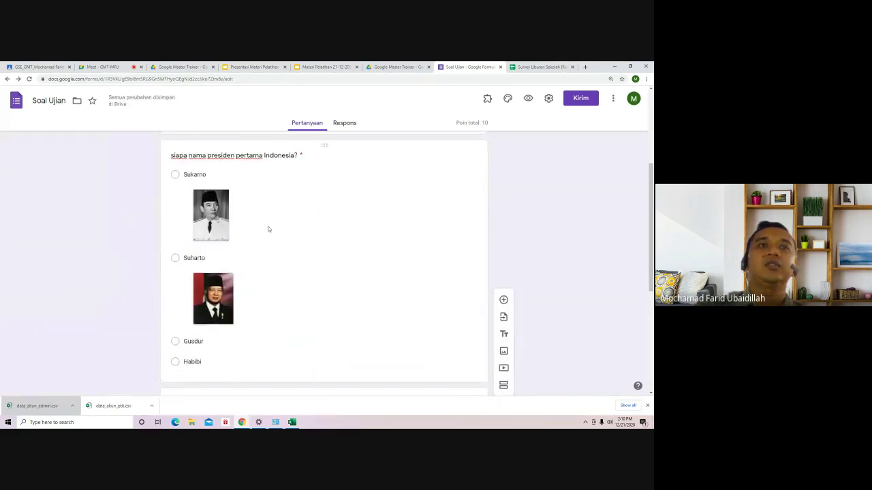
scroll(268, 226, "up", 3)
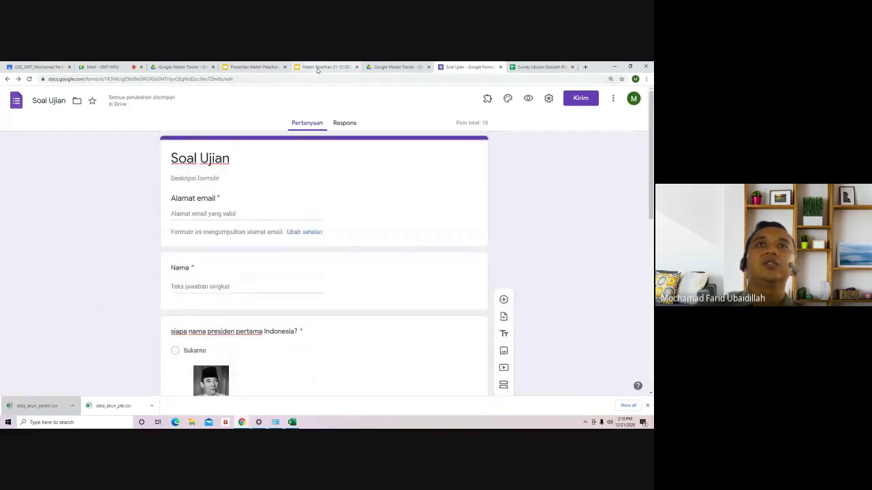
left_click(326, 67)
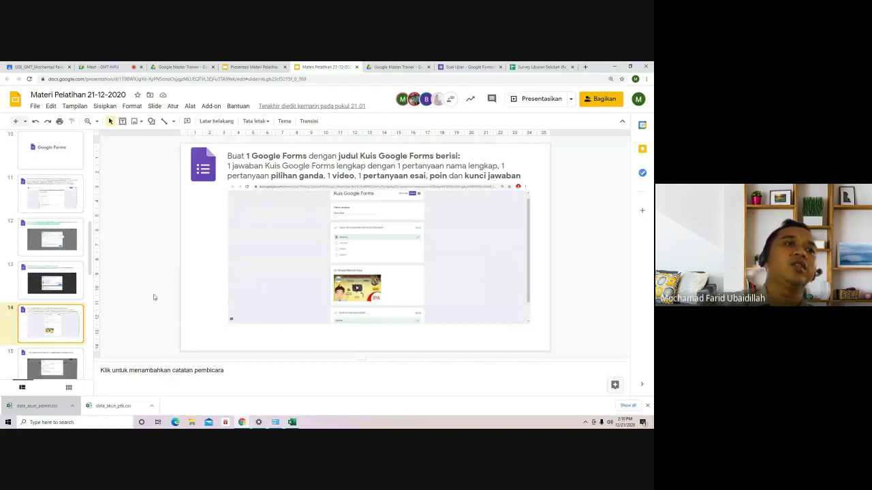
scroll(63, 361, "down", 3)
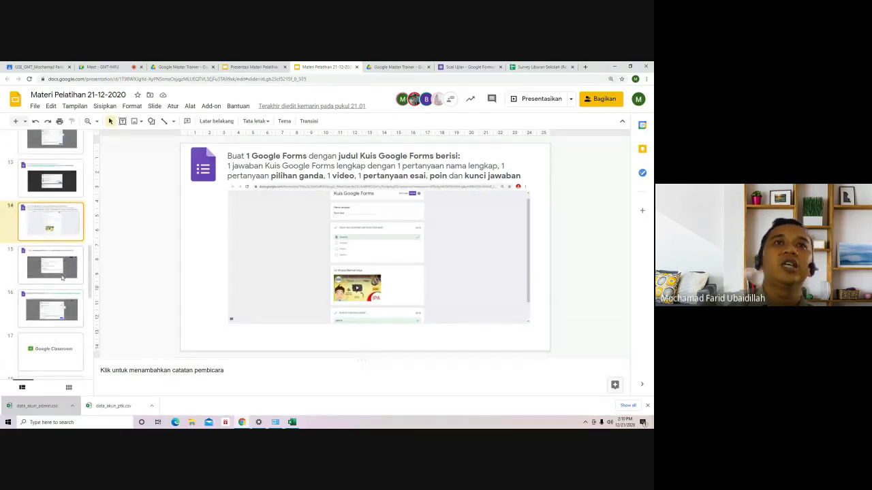
left_click(62, 277)
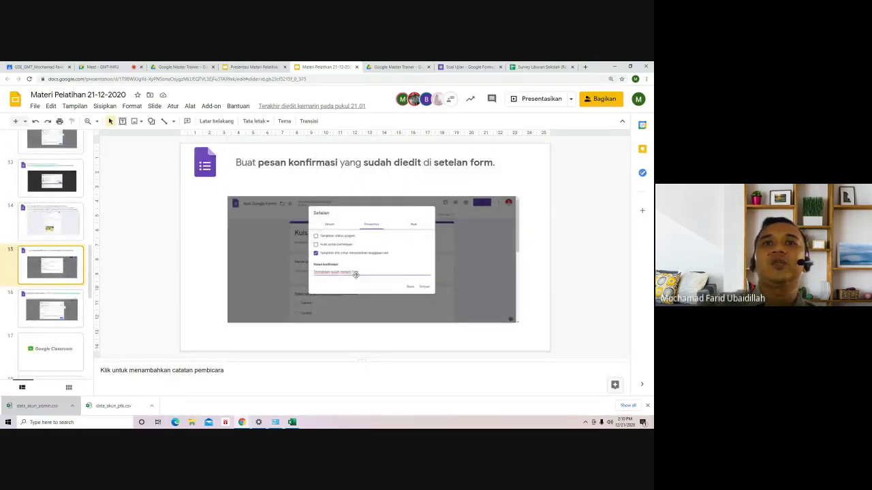
left_click(58, 318)
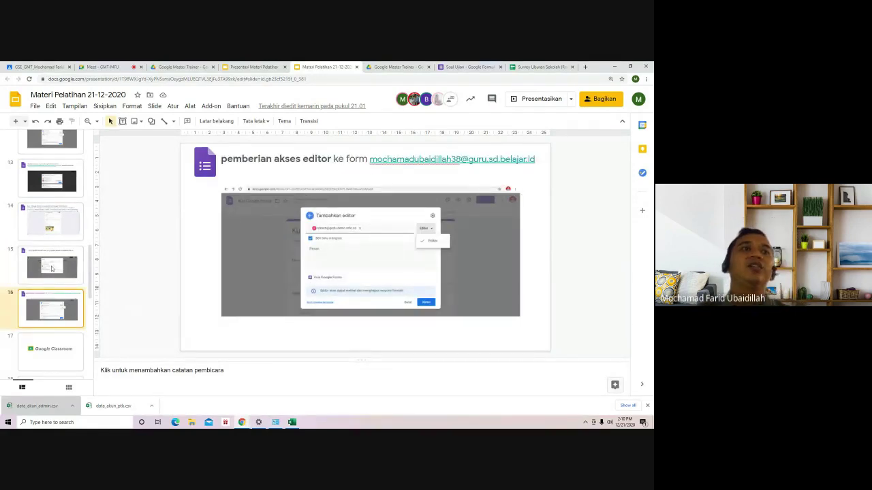
left_click(52, 219)
left_click(52, 265)
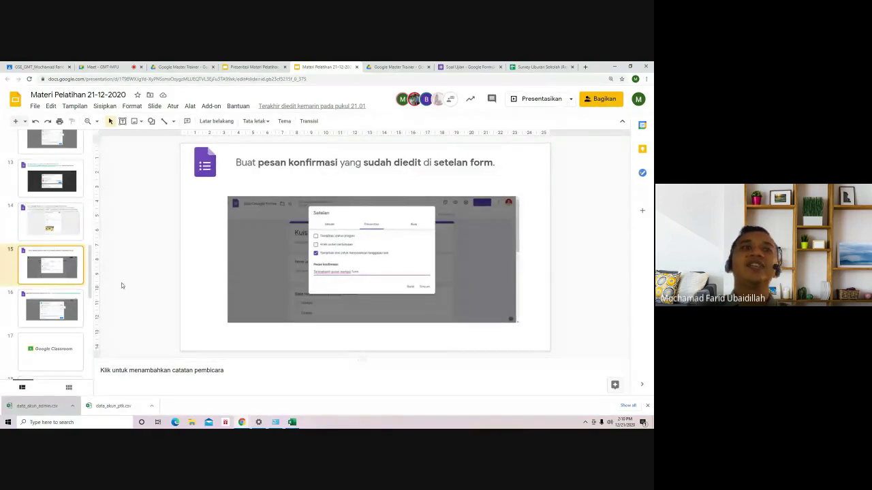
left_click(77, 300)
left_click(470, 67)
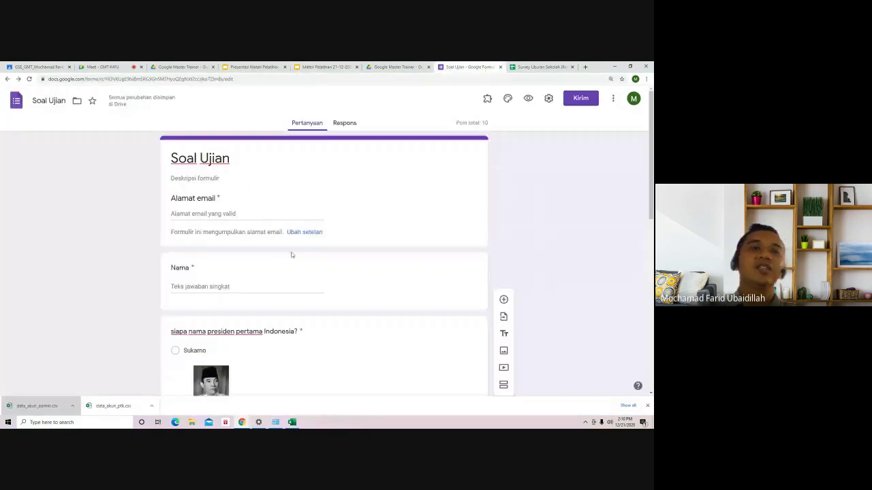
Scroll through the Soal Ujian quiz down to the Proklamasi video card and back.
scroll(317, 243, "down", 2)
scroll(317, 244, "up", 2)
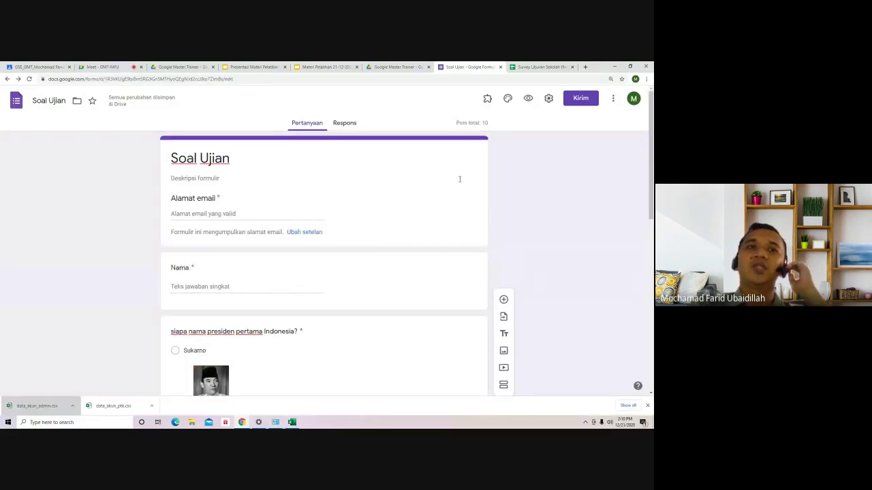
scroll(413, 213, "down", 10)
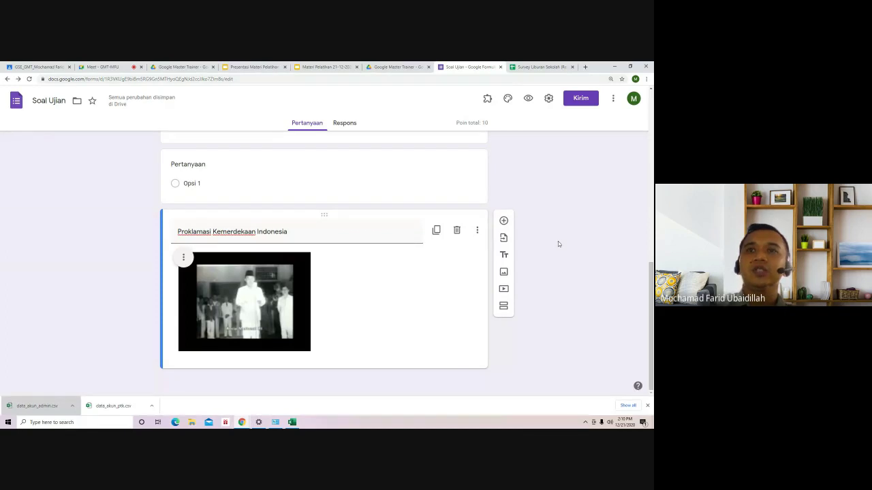
scroll(486, 244, "up", 5)
scroll(486, 244, "up", 3)
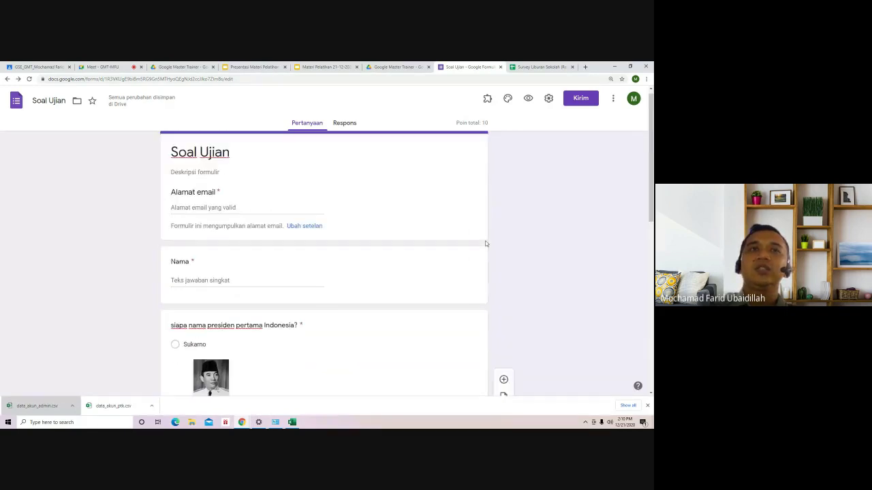
scroll(515, 243, "down", 1)
scroll(514, 243, "down", 2)
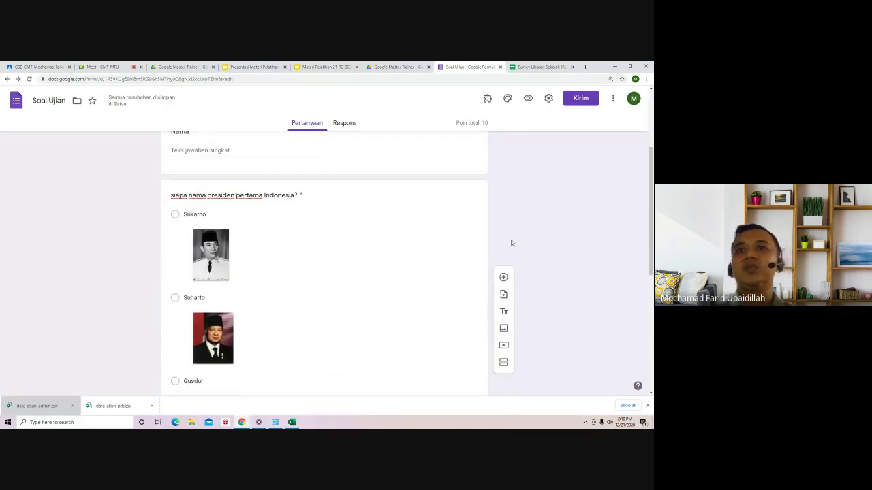
scroll(516, 226, "down", 3)
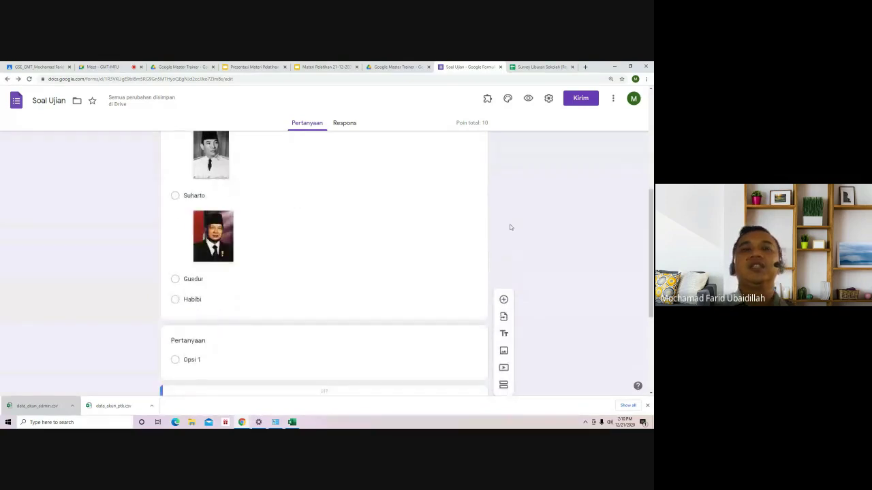
scroll(503, 228, "up", 4)
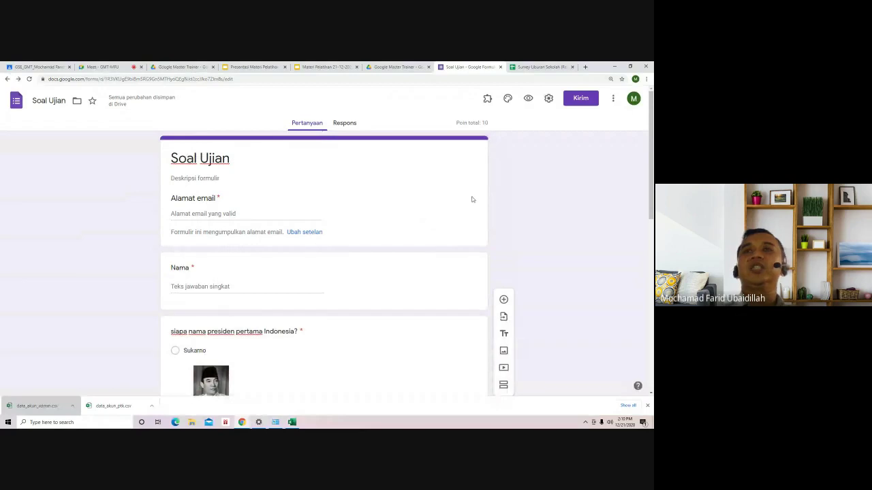
scroll(500, 217, "down", 2)
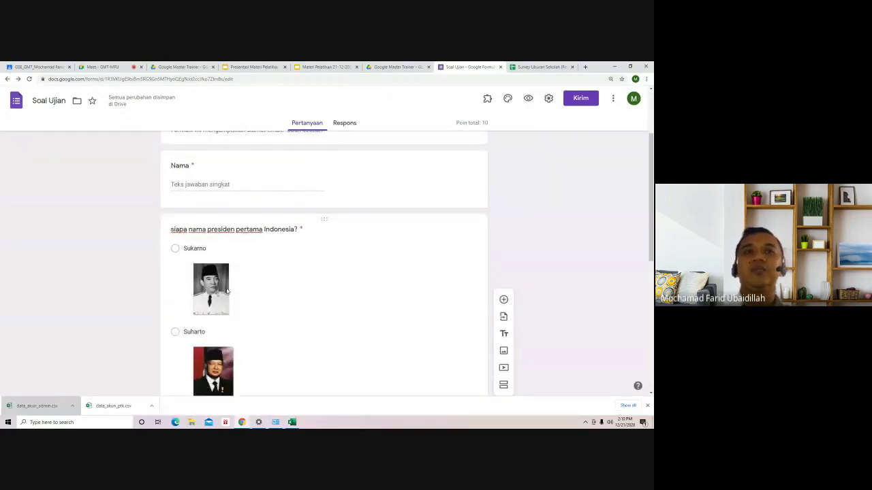
Open the first-president question for editing via its Sukarno option.
left_click(239, 250)
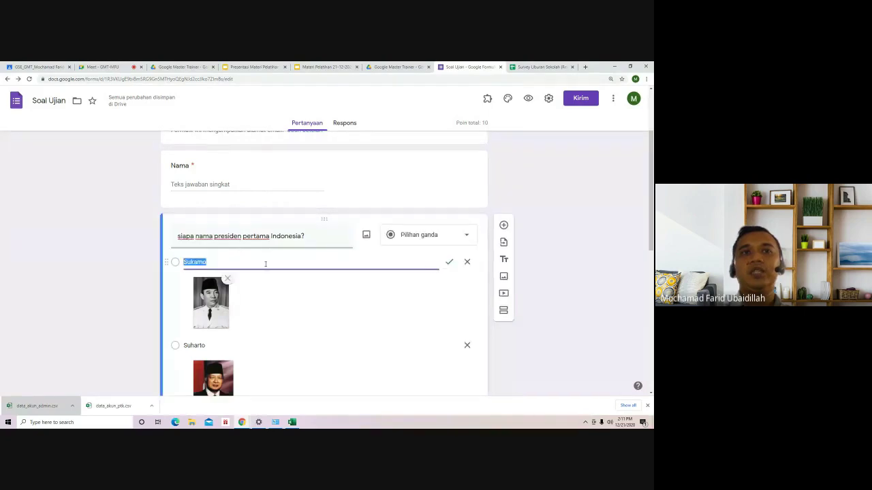
scroll(440, 299, "down", 3)
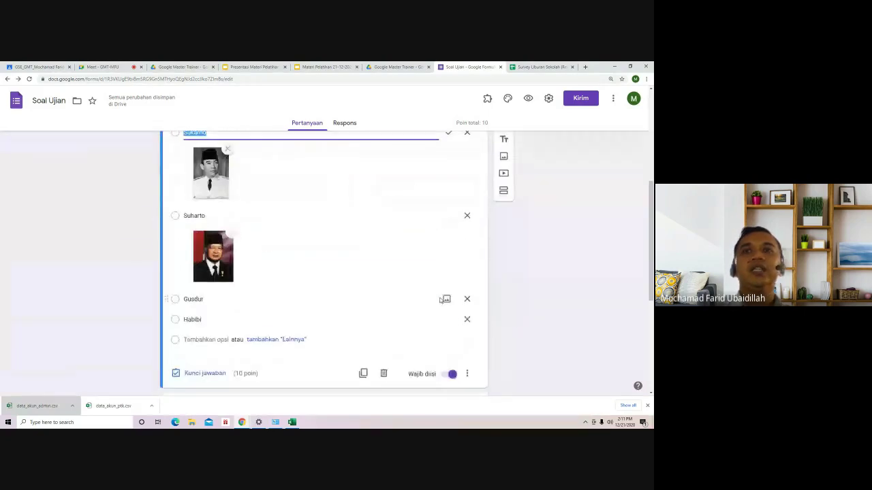
scroll(393, 317, "down", 2)
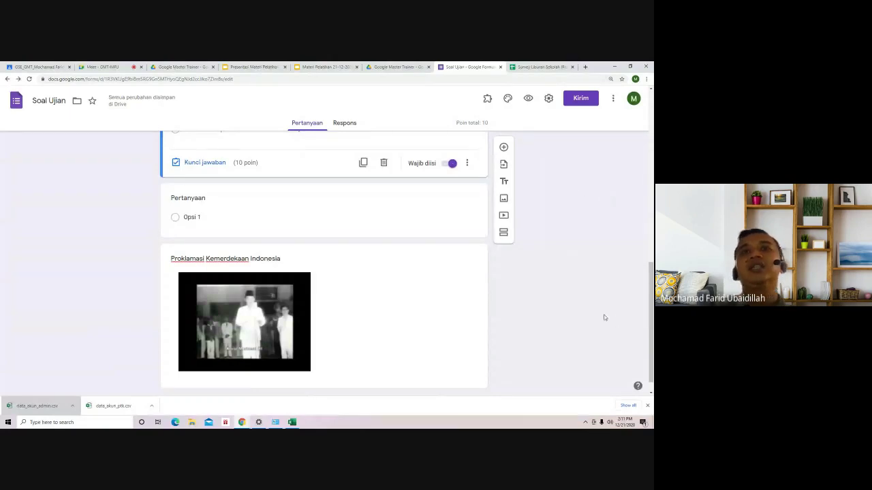
scroll(502, 312, "up", 6)
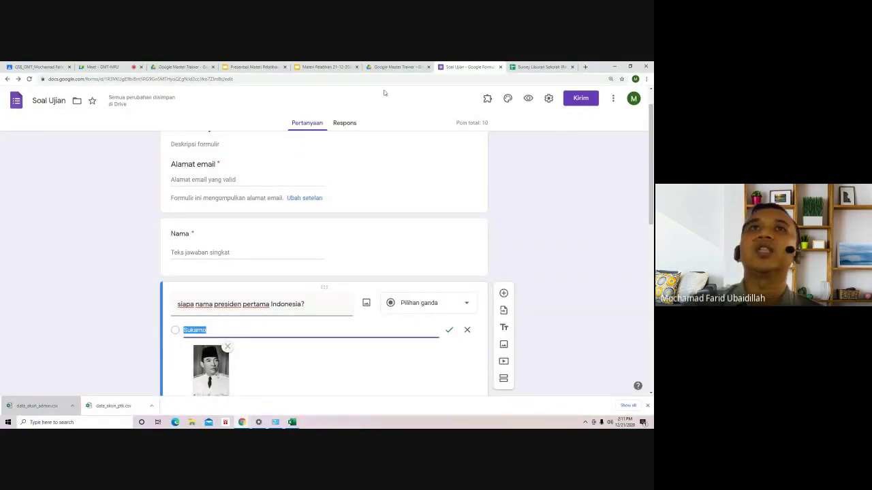
left_click(104, 67)
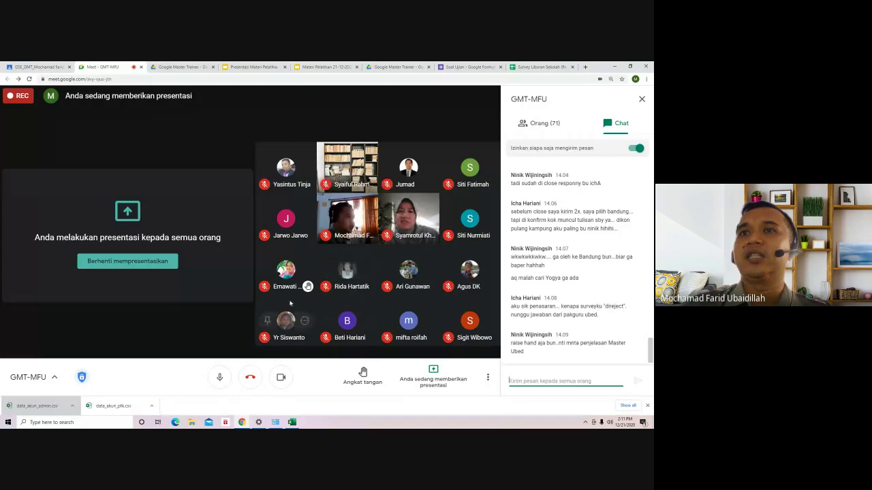
scroll(616, 284, "up", 2)
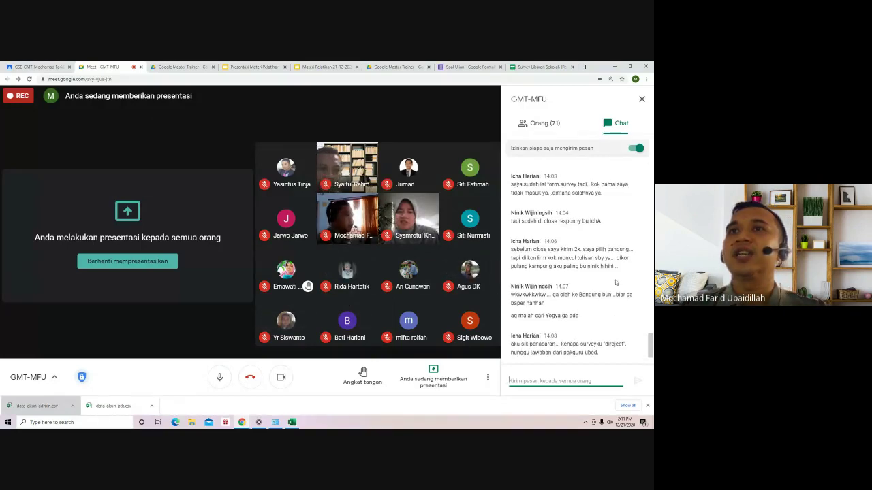
scroll(617, 283, "down", 2)
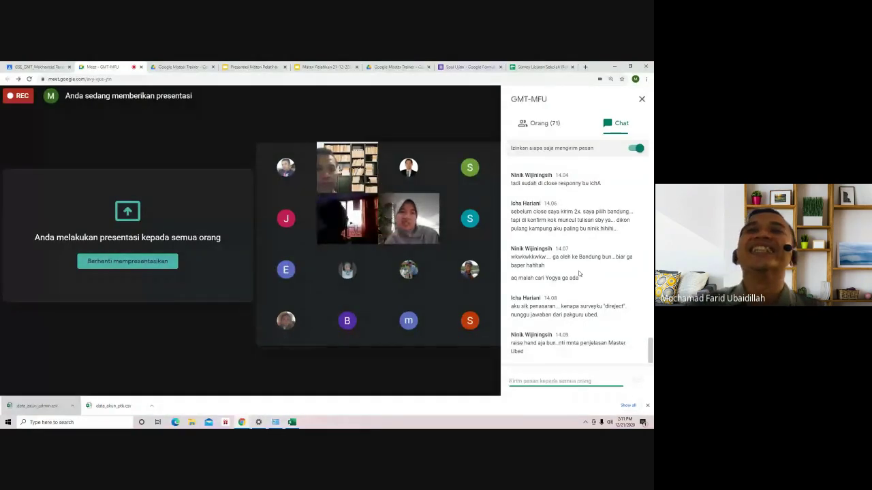
scroll(579, 274, "up", 1)
scroll(579, 274, "up", 2)
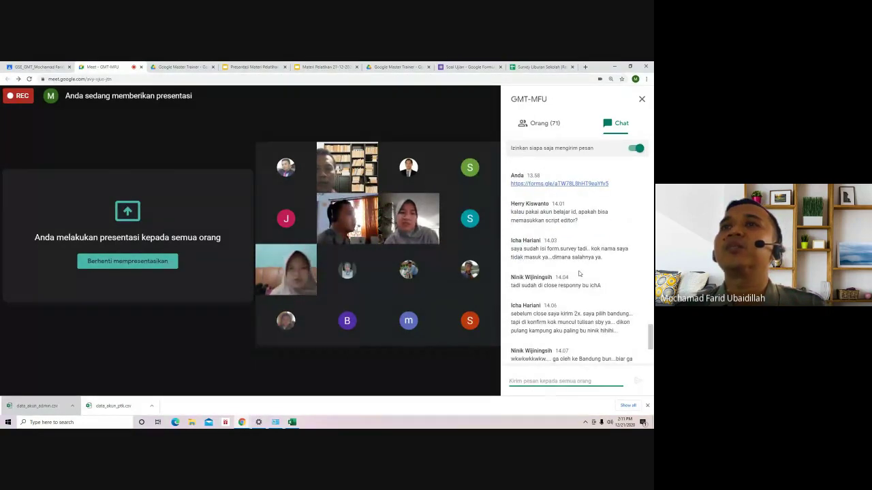
scroll(579, 274, "down", 1)
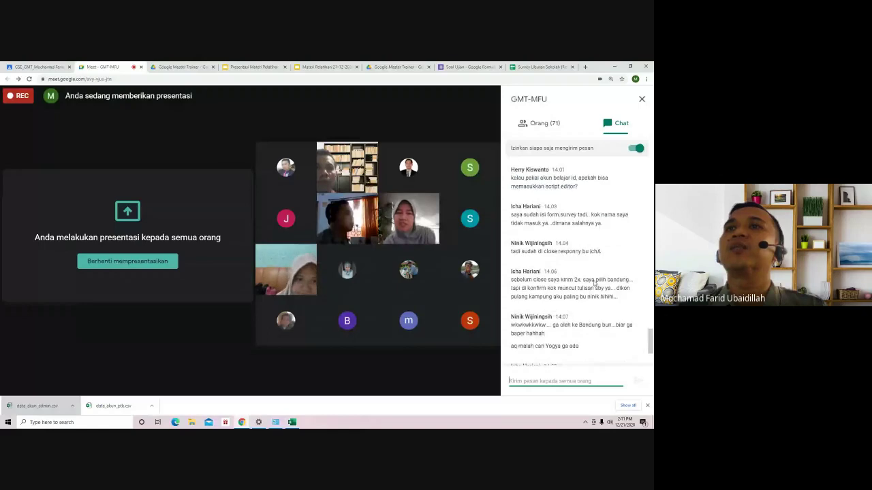
left_click(470, 67)
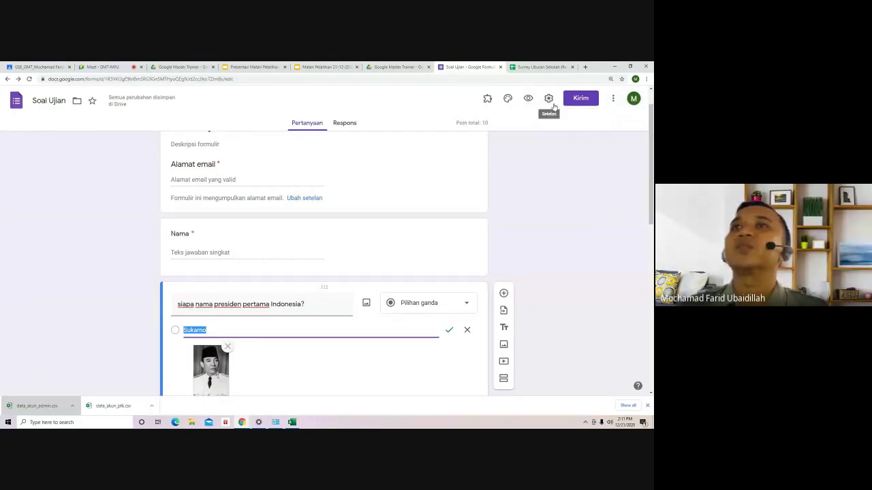
Switch to the holiday survey spreadsheet, back to Soal Ujian, then to the GMT-MFU Meet call.
left_click(542, 67)
left_click(467, 68)
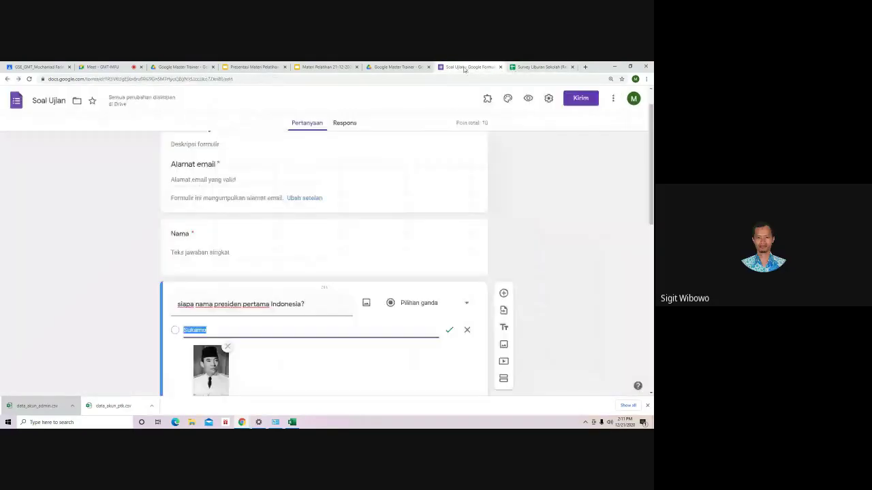
left_click(126, 68)
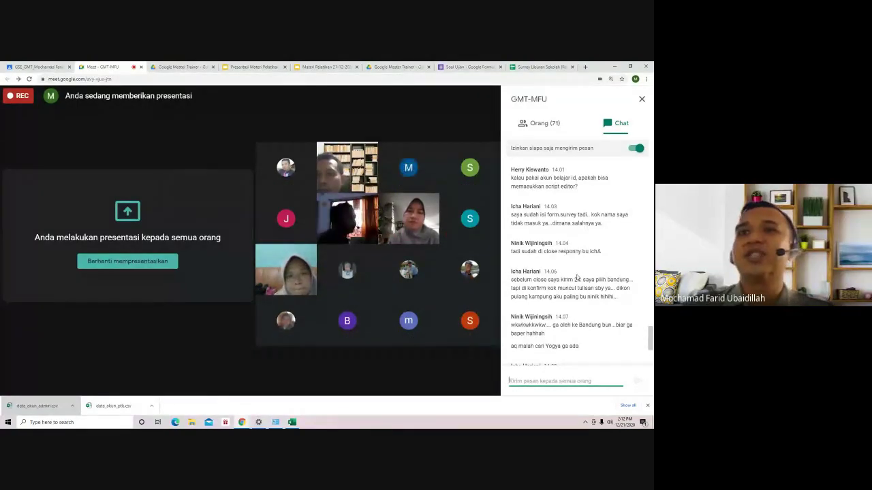
mouse_move(396, 324)
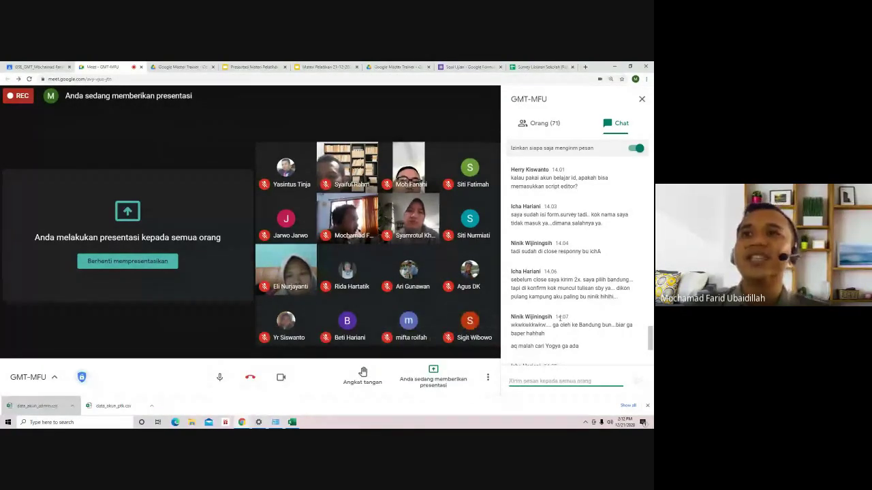
scroll(565, 317, "down", 2)
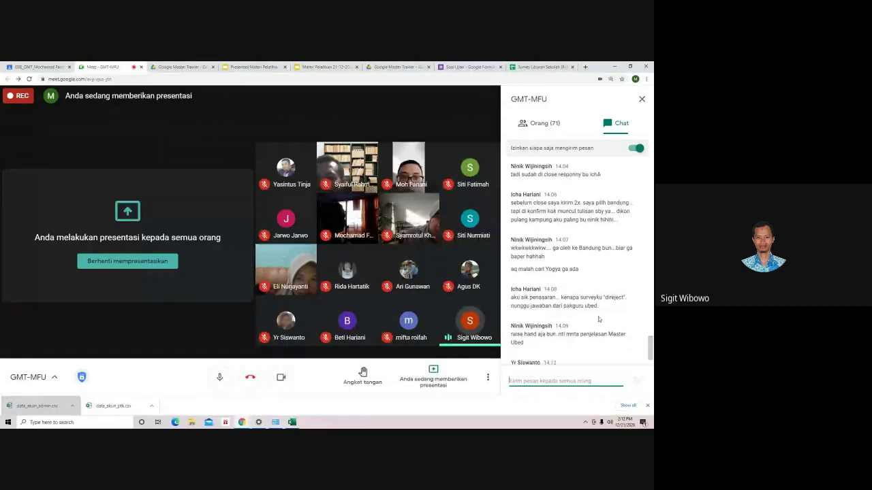
scroll(596, 313, "up", 5)
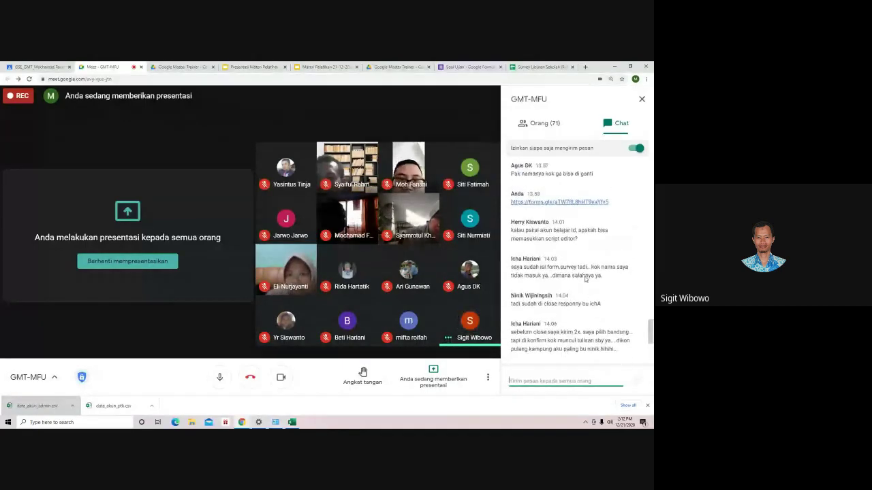
scroll(574, 269, "up", 5)
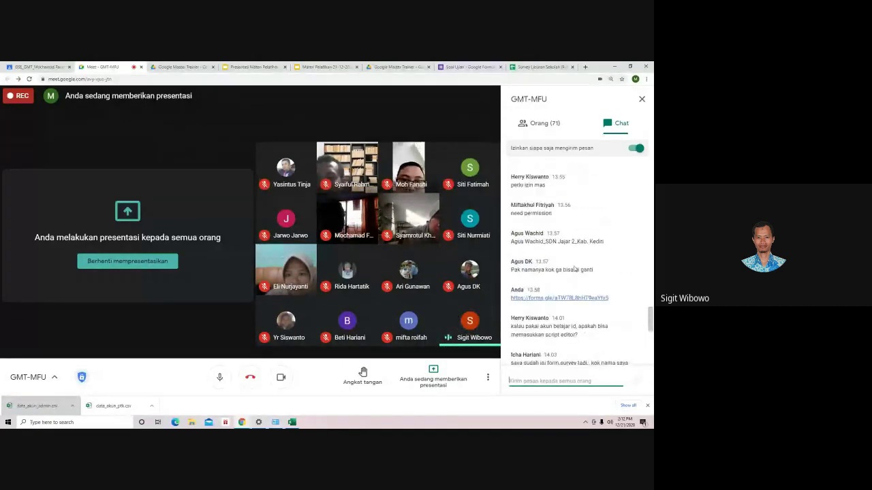
scroll(574, 269, "up", 3)
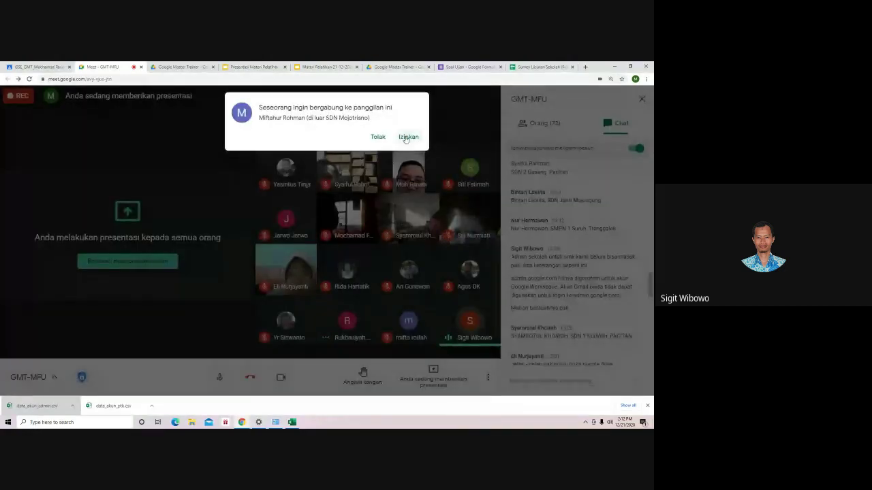
Admit the waiting person to the call and paste a message into the meeting chat.
left_click(400, 140)
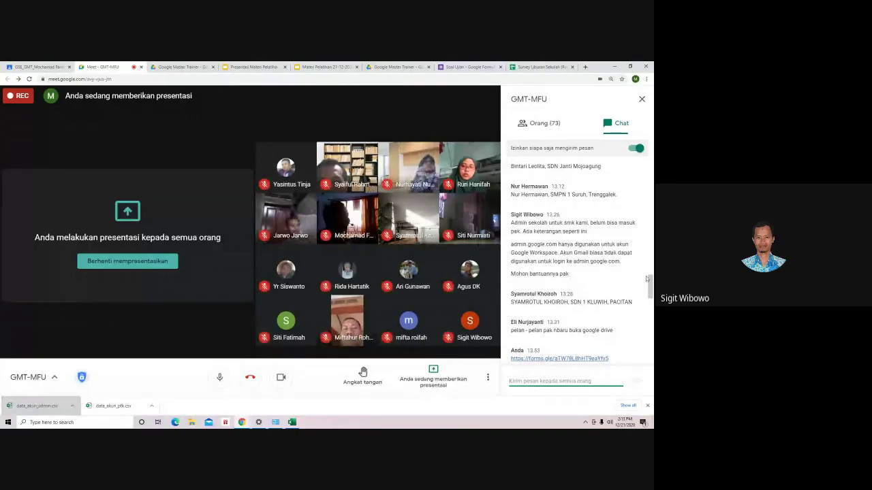
left_click_drag(651, 282, 650, 278)
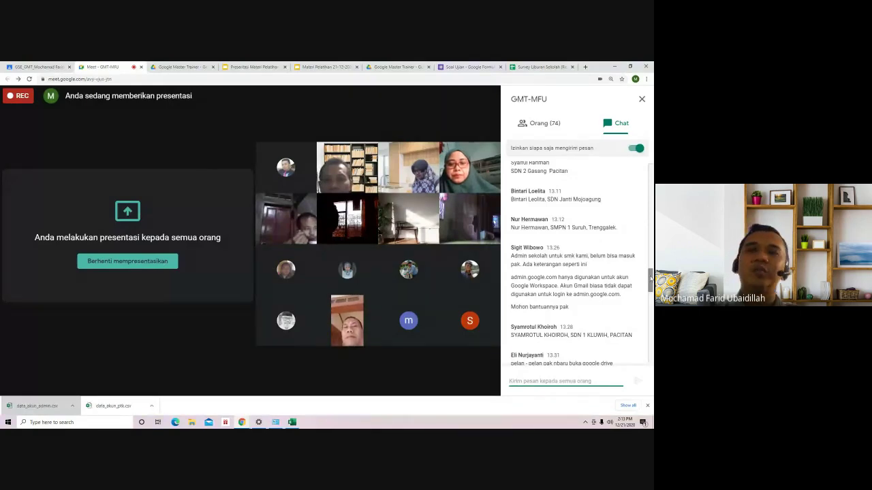
type("https://forms.gle/aTW78L8hHT9eaYfv5")
key("Return")
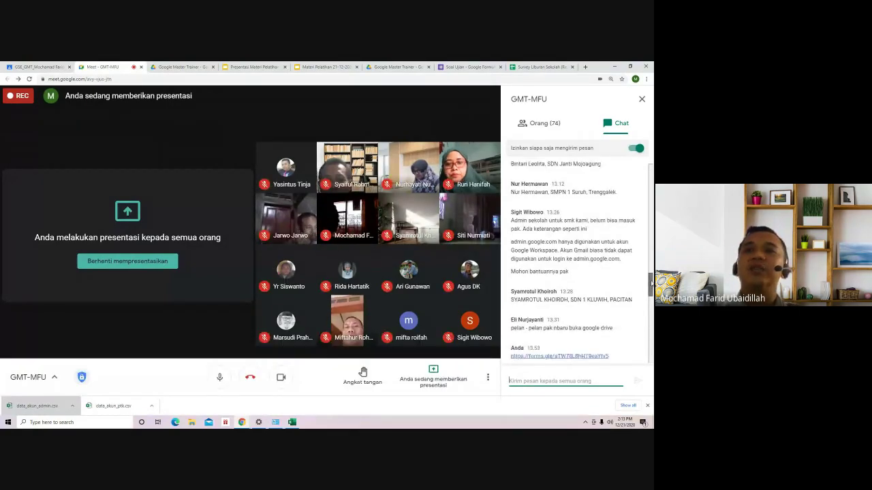
scroll(630, 279, "up", 2)
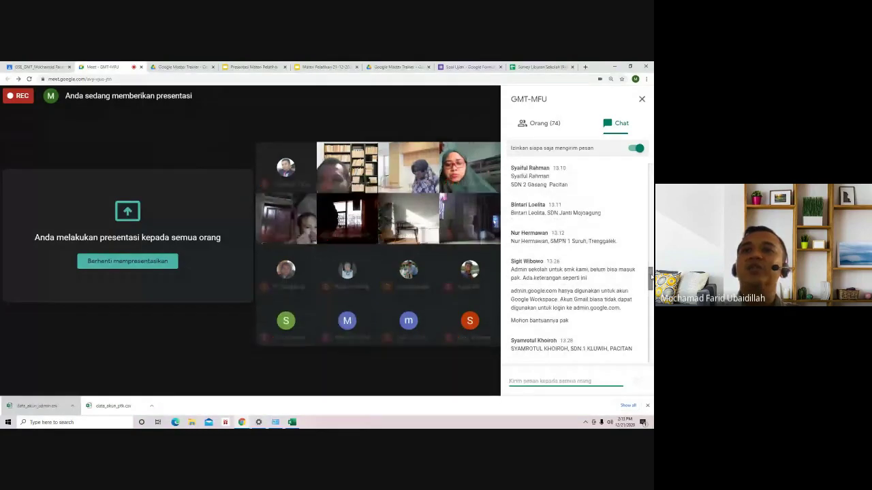
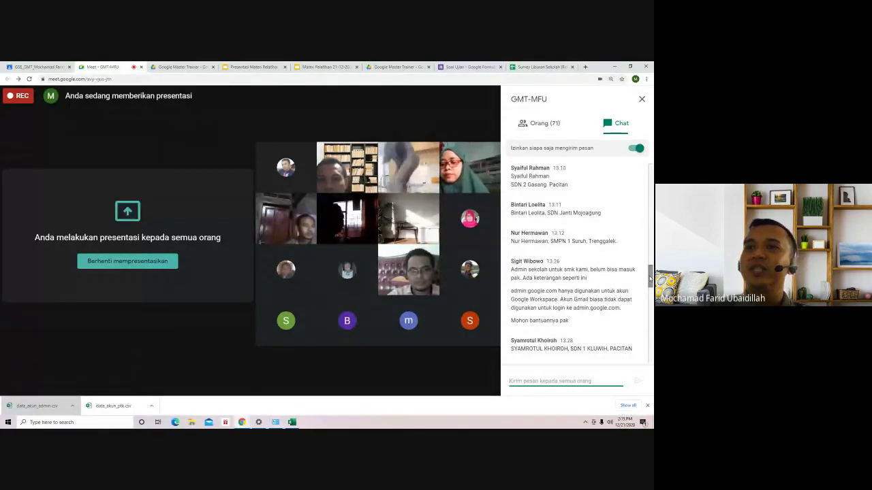
Admit the person asking to join the Meet call and scroll through the chat panel.
scroll(579, 272, "down", 10)
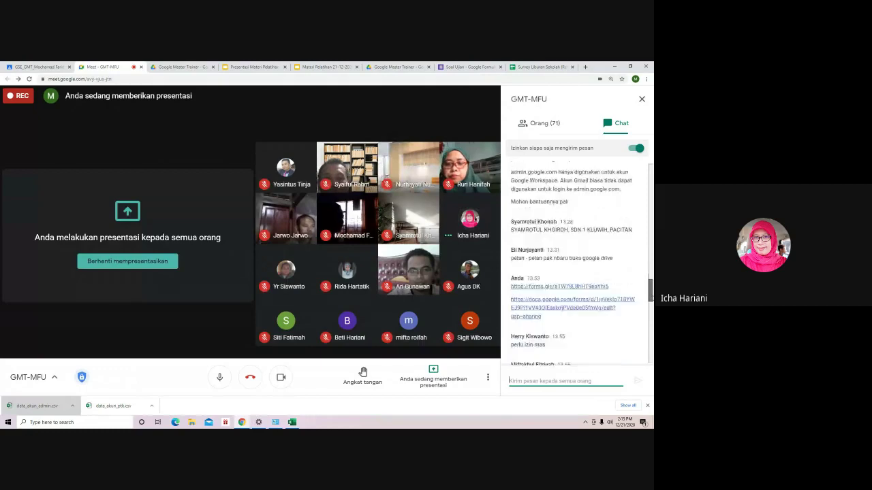
left_click_drag(650, 321, 650, 359)
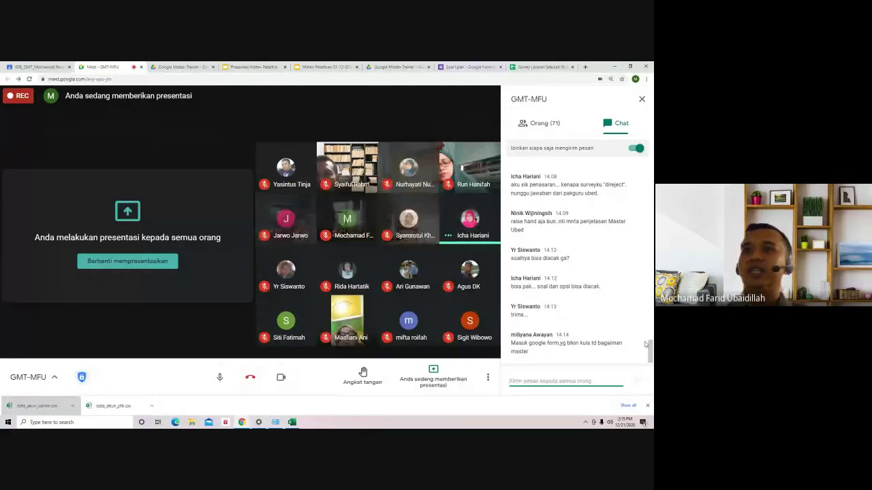
left_click_drag(650, 355, 651, 346)
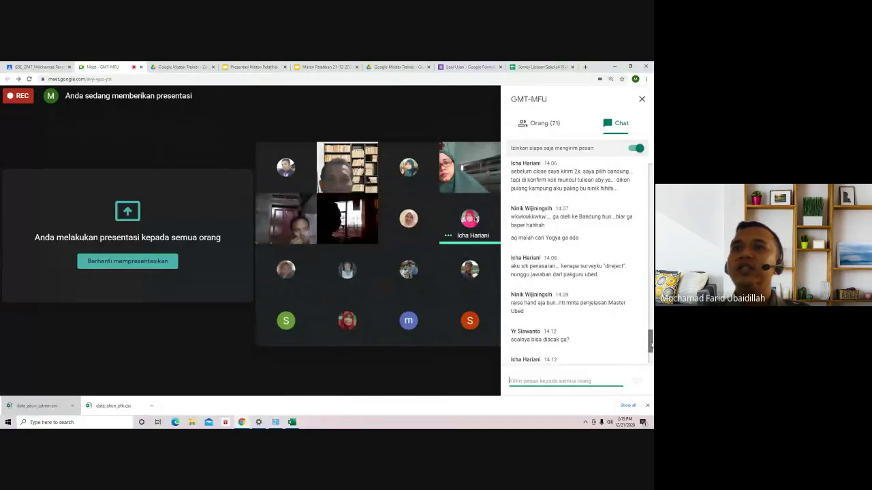
left_click_drag(651, 346, 651, 351)
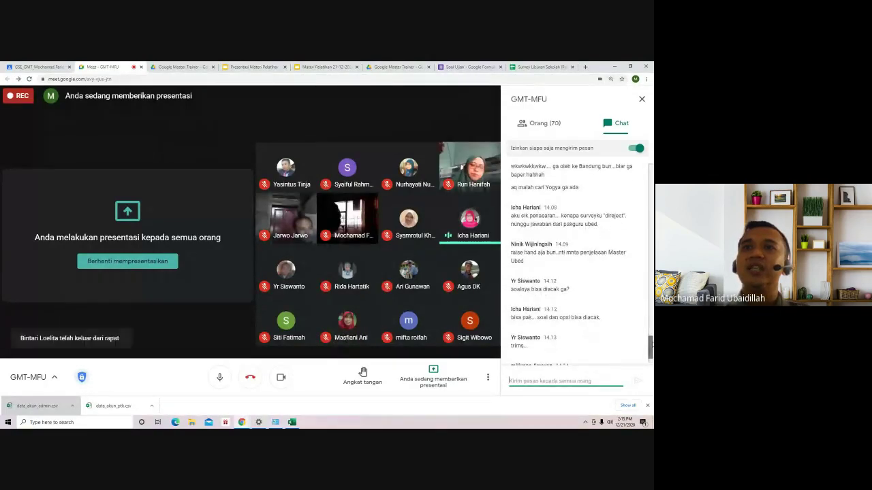
scroll(576, 259, "up", 1)
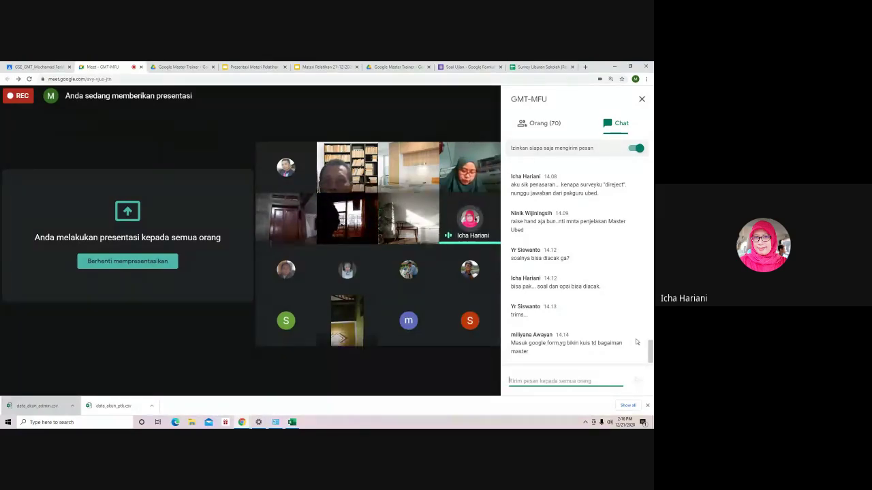
left_click_drag(650, 352, 651, 349)
scroll(650, 349, "down", 2)
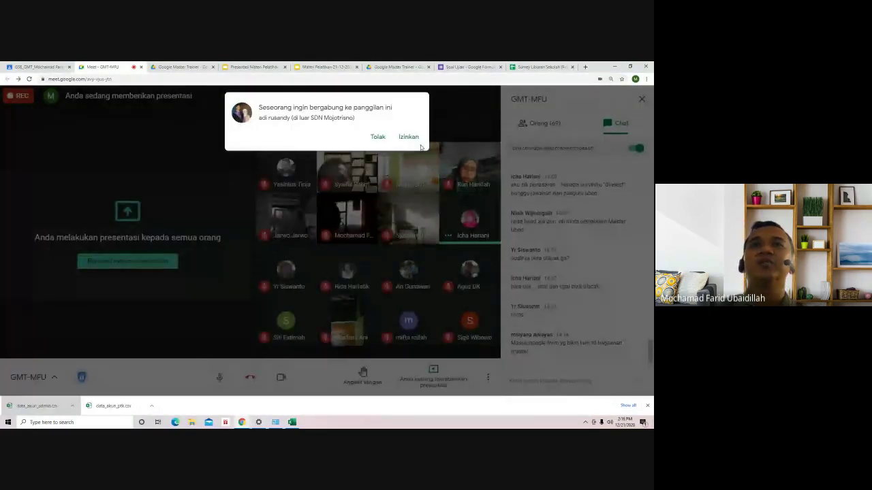
left_click(409, 137)
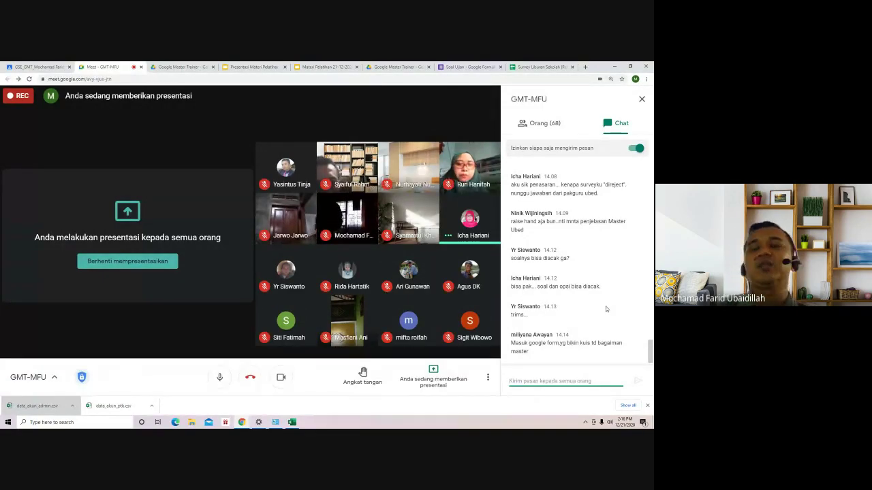
left_click_drag(650, 349, 651, 344)
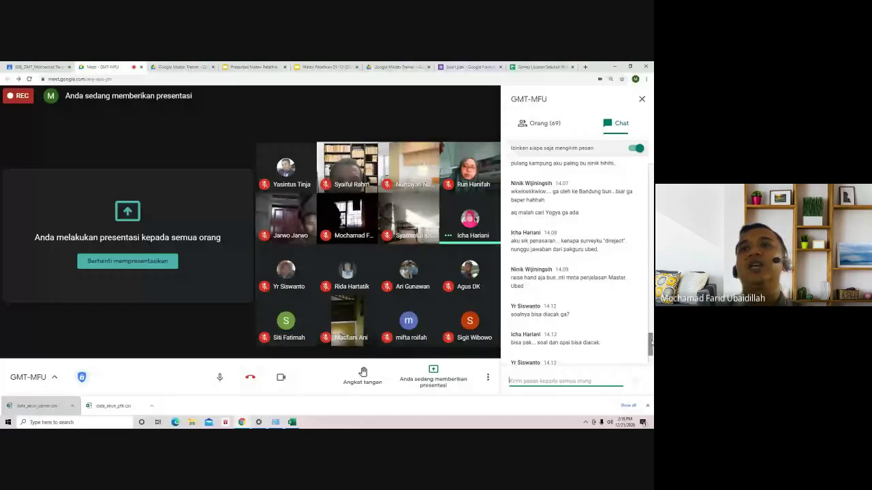
scroll(650, 344, "down", 1)
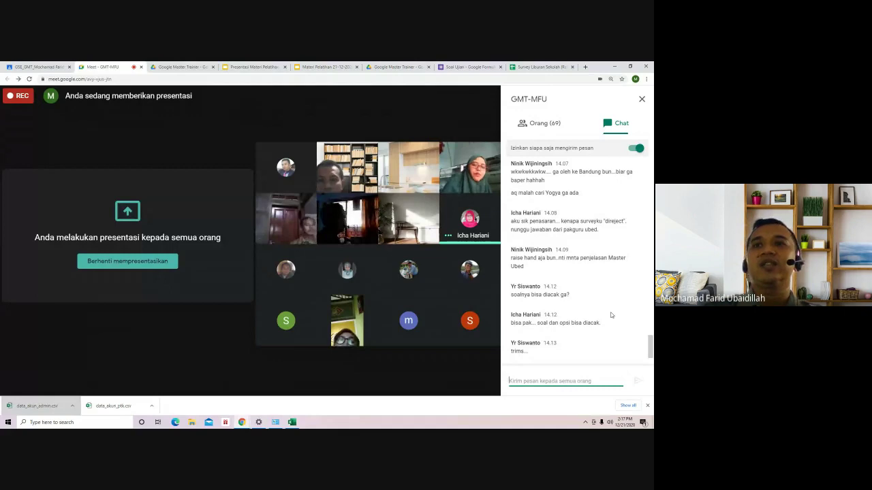
mouse_move(603, 304)
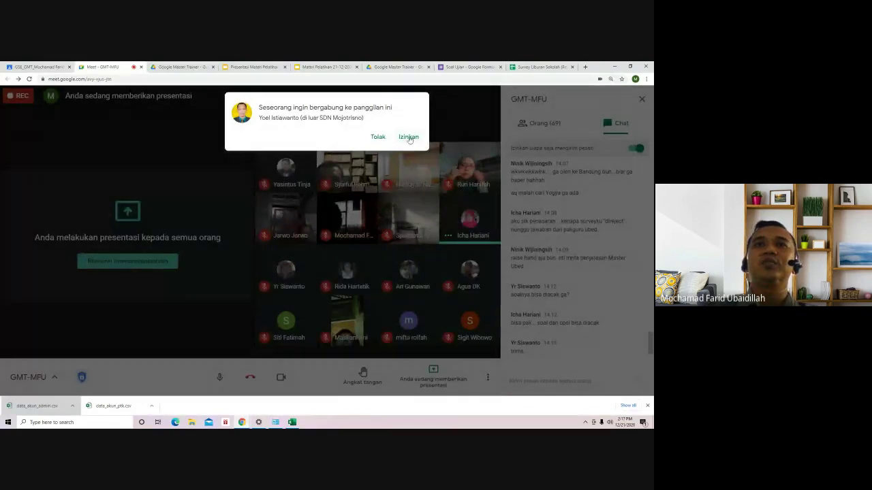
Admit the second waiting guest into the call, then scroll back through the chat.
left_click(408, 137)
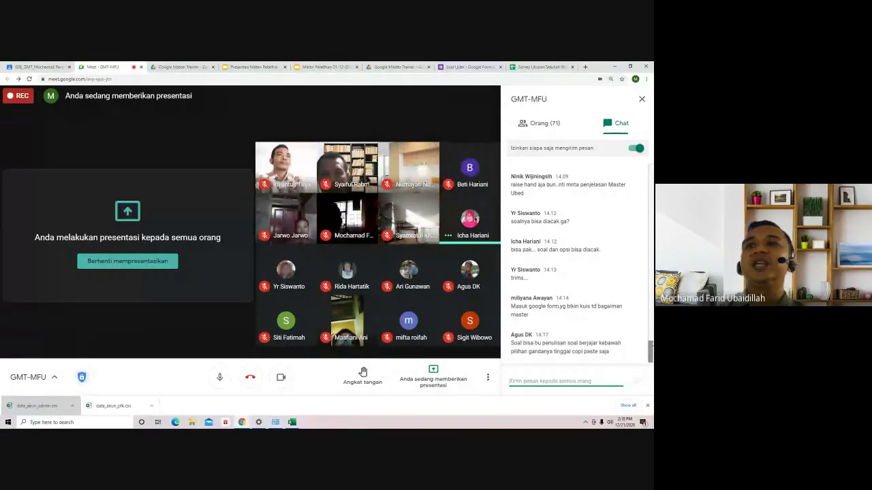
left_click_drag(651, 351, 650, 341)
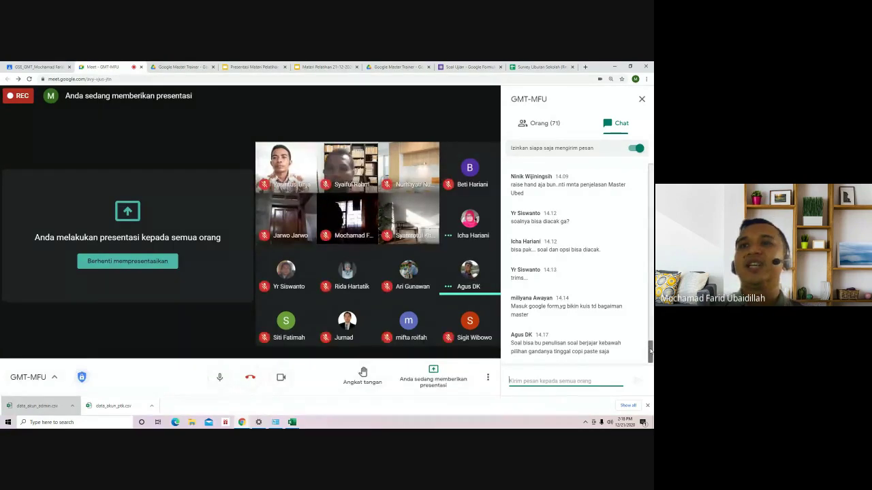
left_click_drag(650, 350, 651, 352)
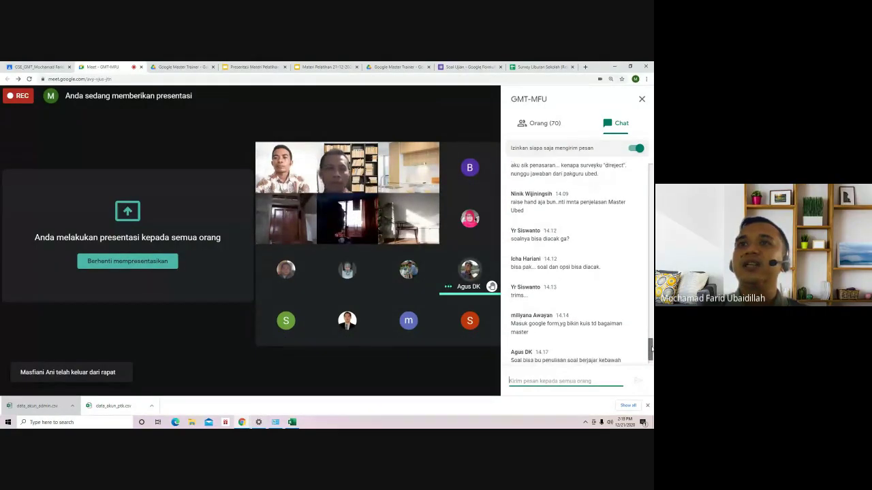
Open the Soal Ujian form, look over its Kuis settings, cancel, and scroll to the first question.
left_click(467, 67)
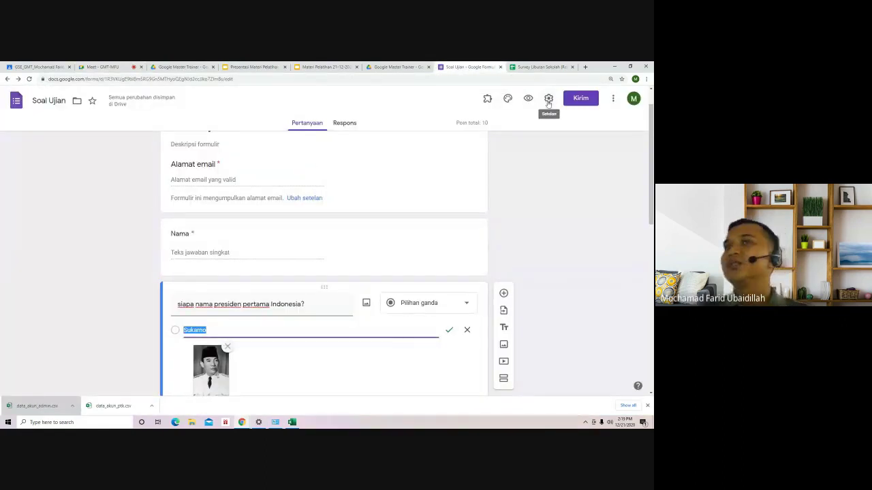
left_click(549, 100)
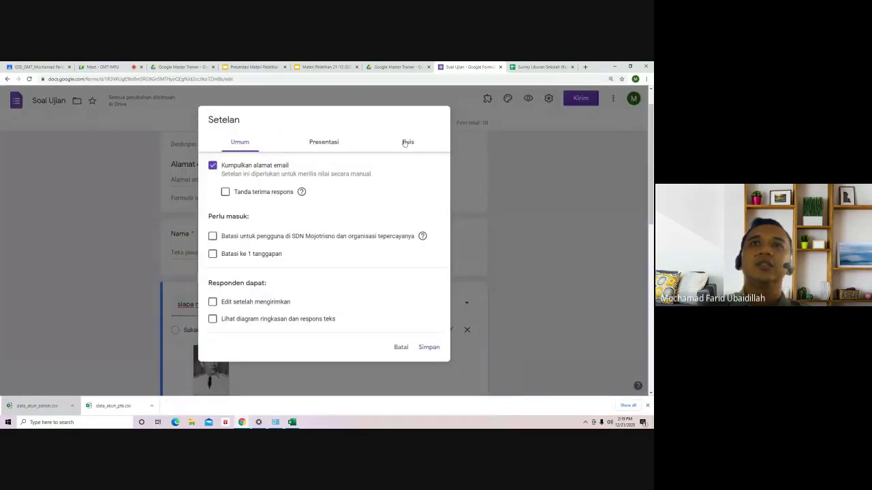
left_click(408, 143)
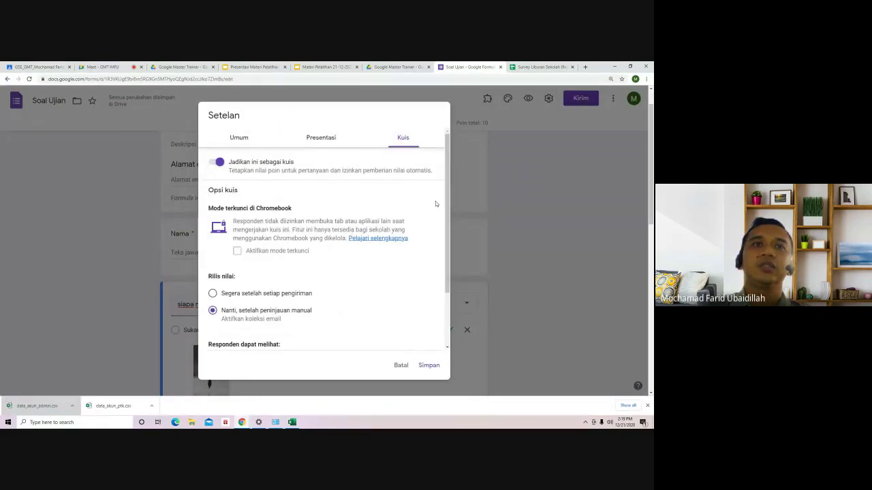
scroll(436, 201, "down", 2)
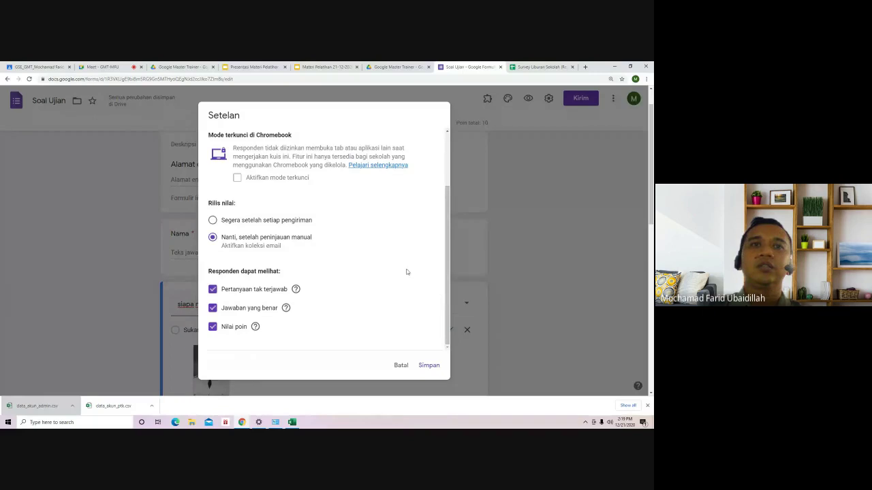
scroll(442, 259, "up", 2)
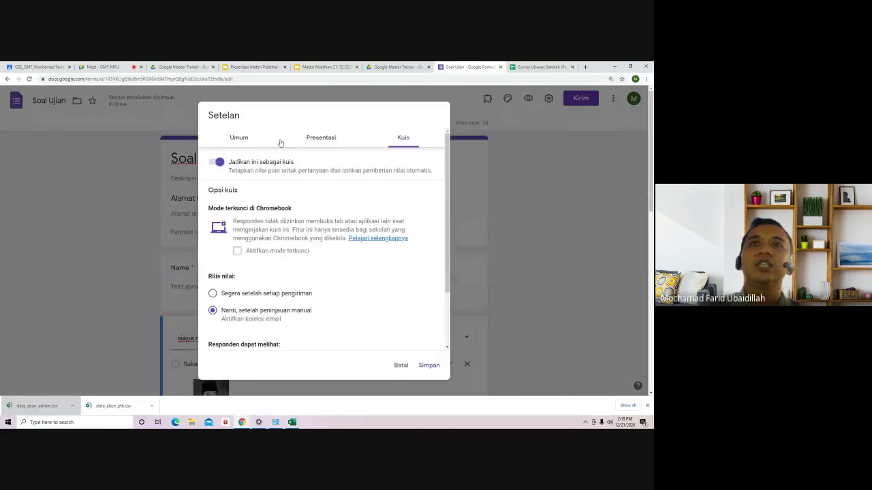
left_click(402, 366)
scroll(589, 237, "down", 1)
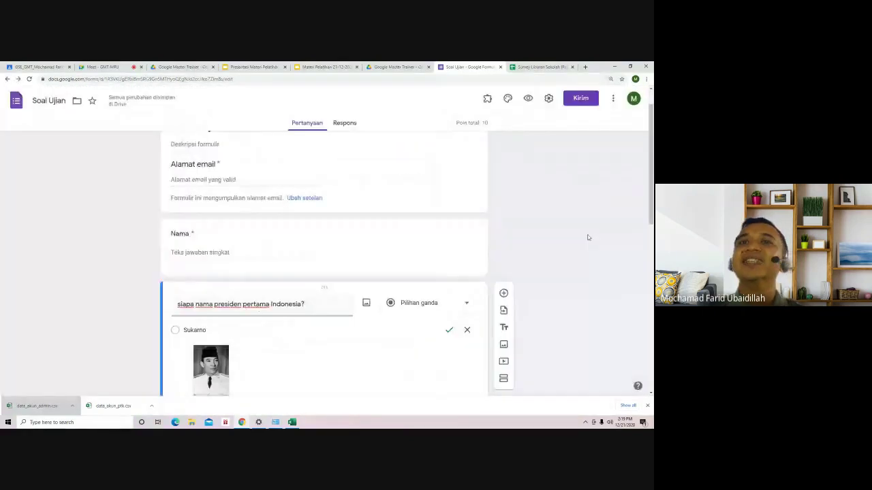
scroll(650, 157, "up", 1)
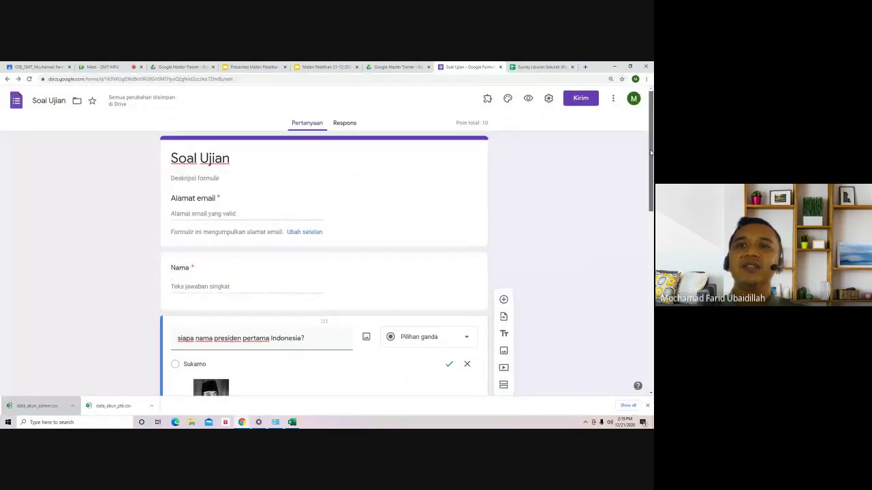
left_click_drag(651, 154, 650, 197)
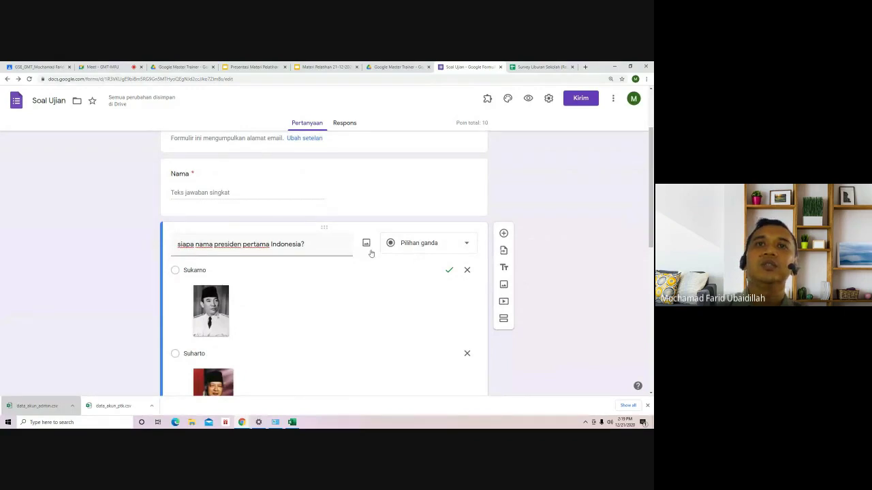
Open the first question's type list and close it, keeping it as Pilihan ganda.
left_click(470, 245)
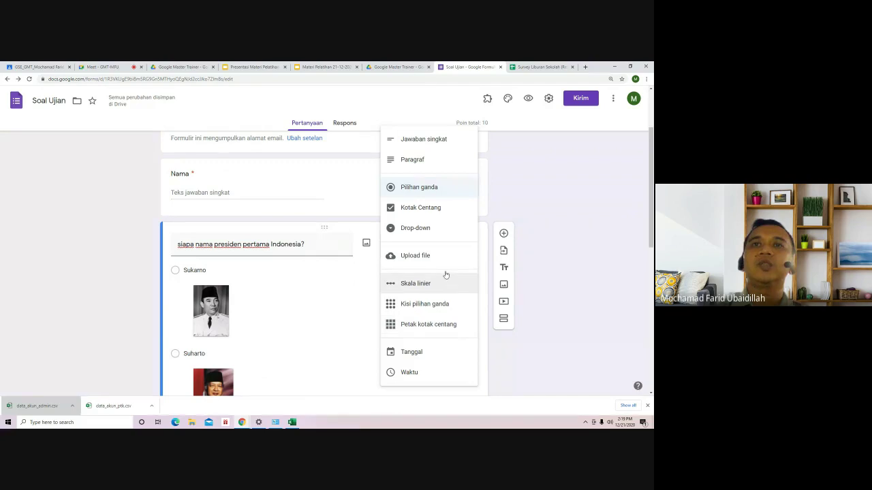
scroll(444, 274, "up", 1)
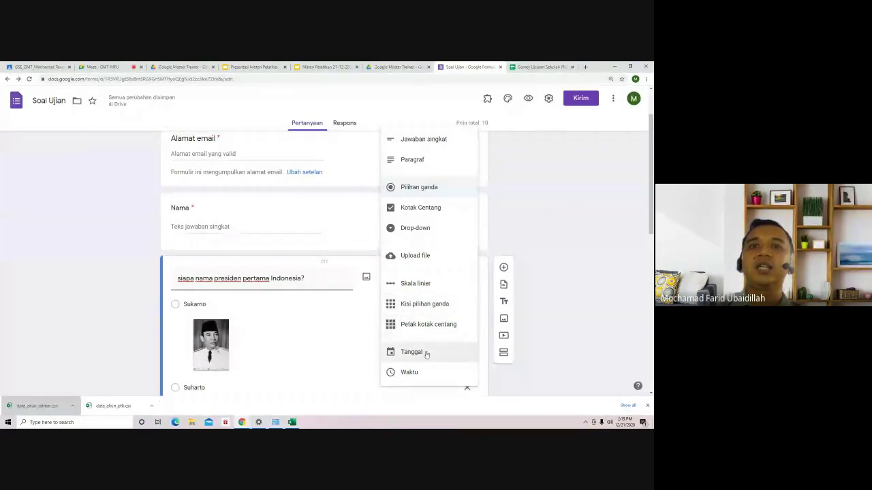
left_click(558, 267)
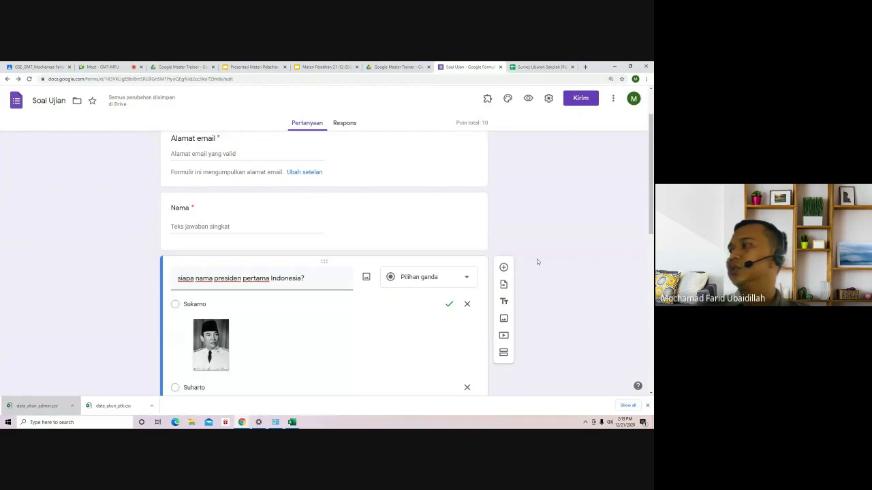
left_click(509, 100)
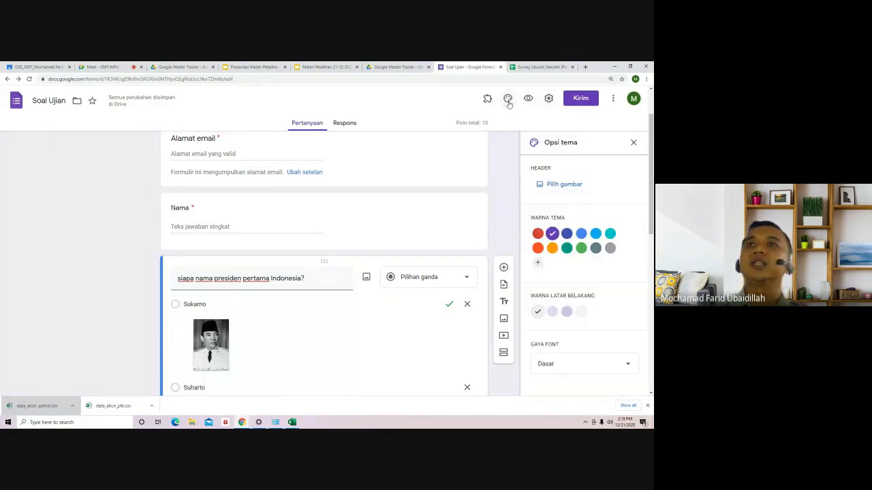
scroll(579, 230, "down", 4)
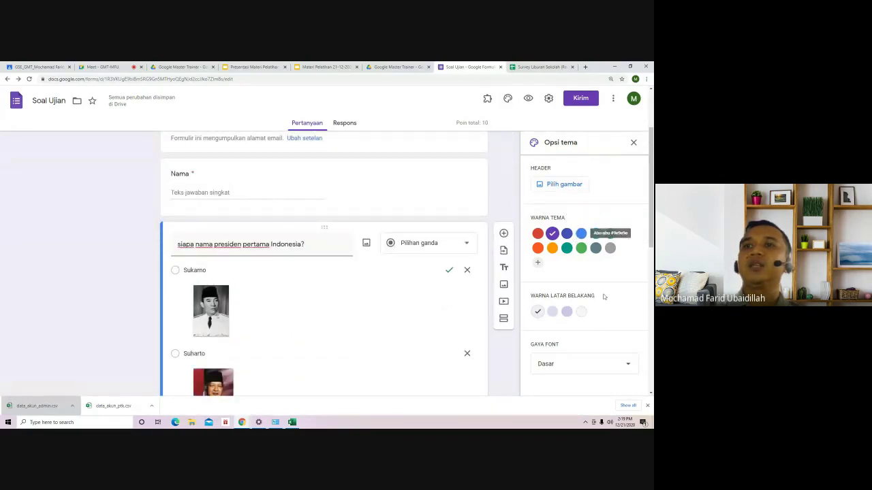
left_click_drag(650, 194, 646, 145)
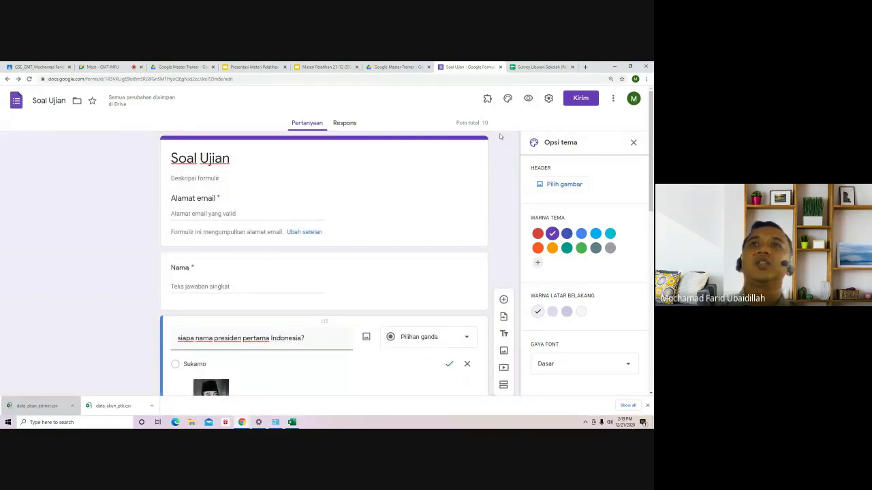
left_click(634, 143)
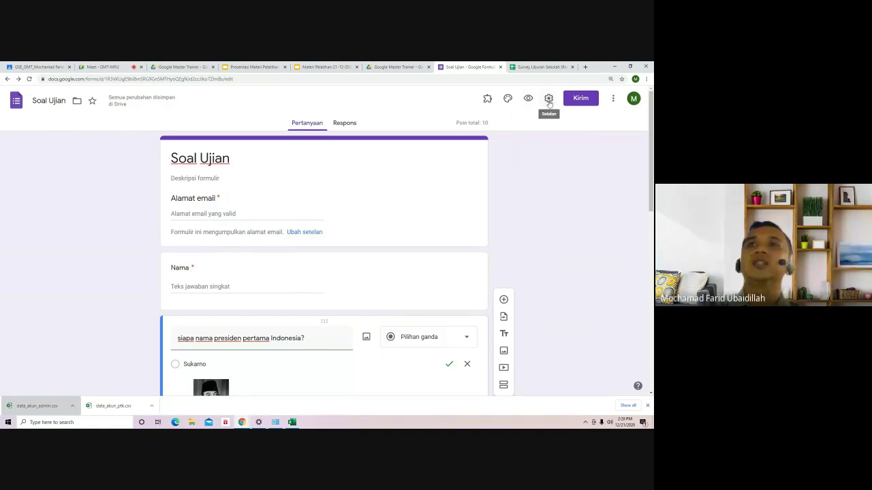
Preview the Soal Ujian quiz as a respondent, scroll its questions, and focus the email field.
left_click(528, 102)
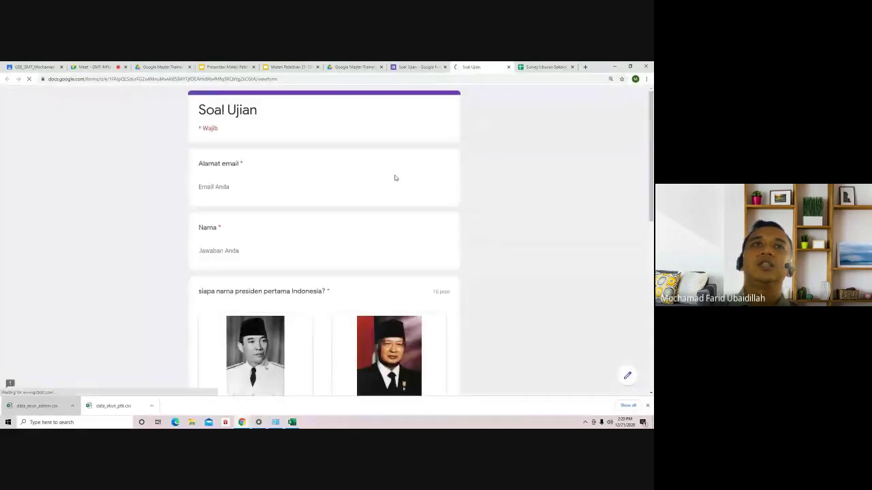
scroll(393, 215, "down", 5)
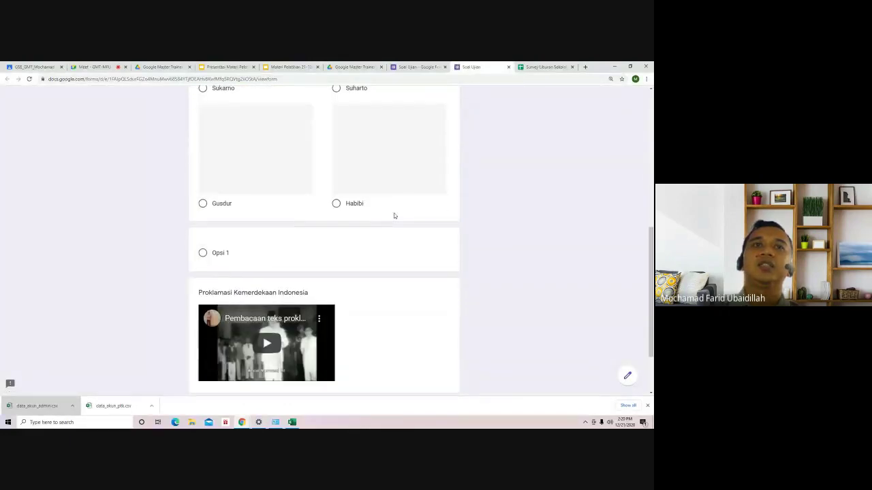
scroll(393, 215, "up", 2)
scroll(394, 216, "down", 3)
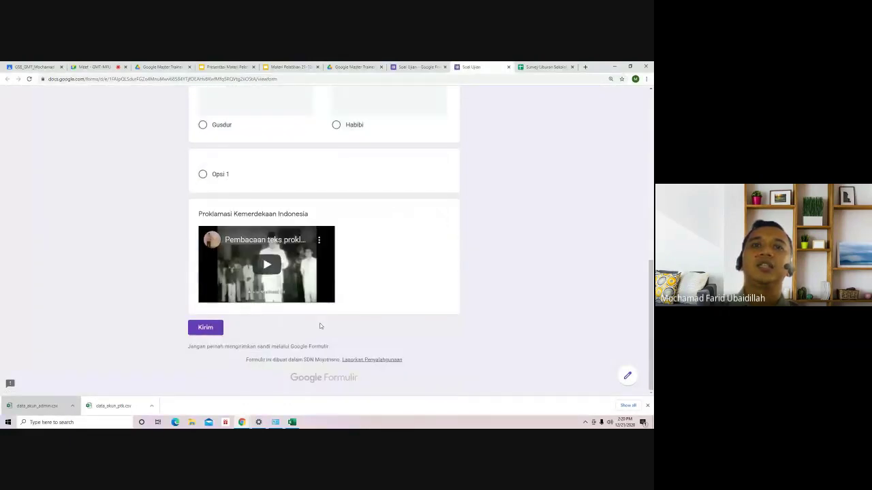
scroll(320, 326, "up", 8)
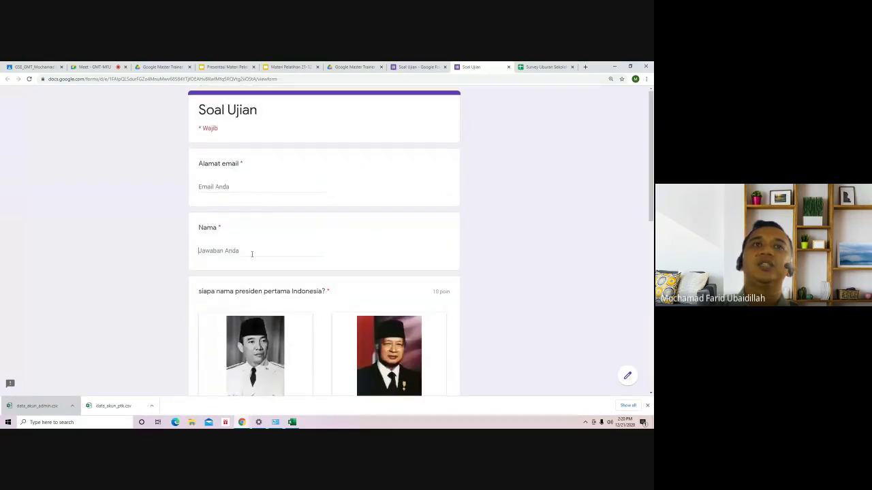
left_click(267, 188)
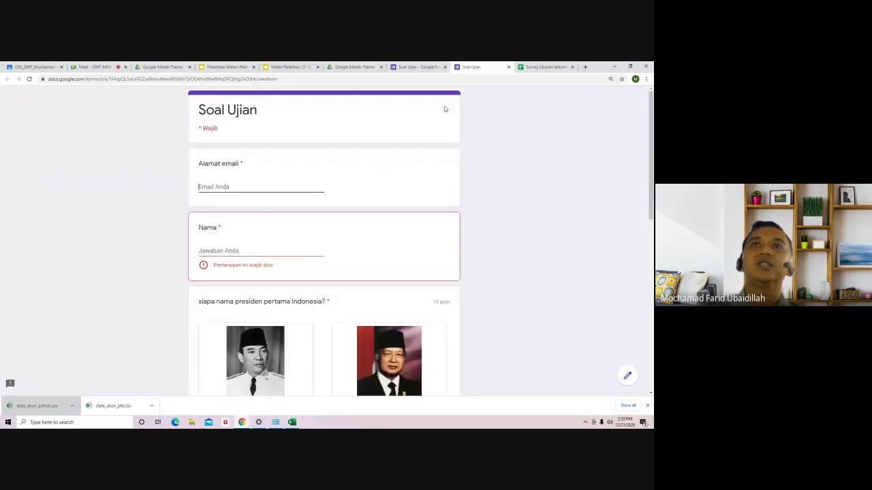
Close the preview and review the Umum, Presentasi and Kuis settings, cancelling without saving.
left_click(509, 66)
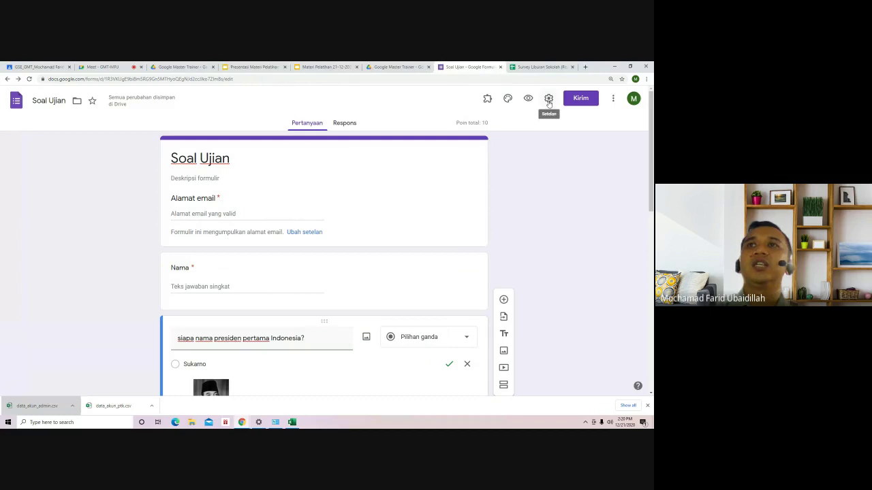
left_click(549, 99)
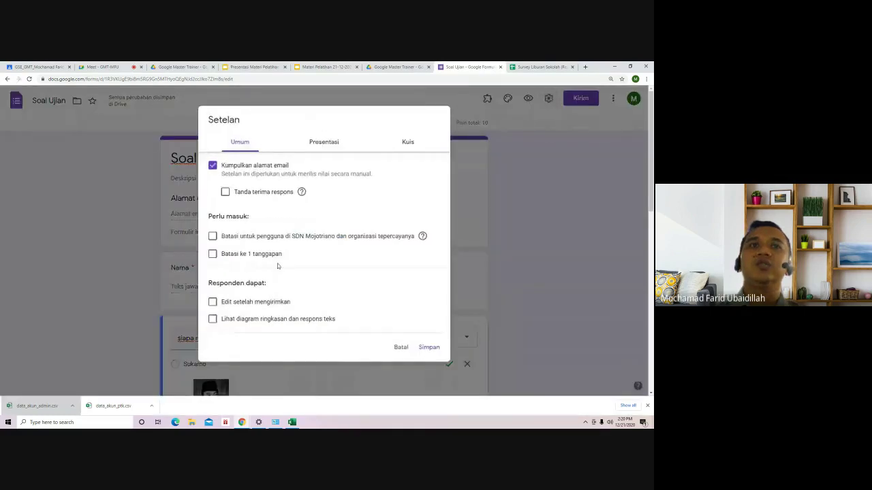
left_click(324, 141)
left_click(277, 238)
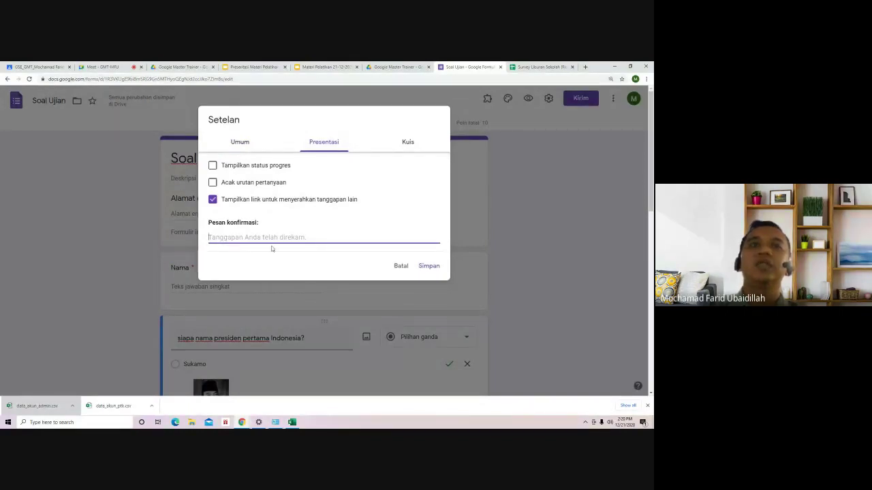
left_click(414, 144)
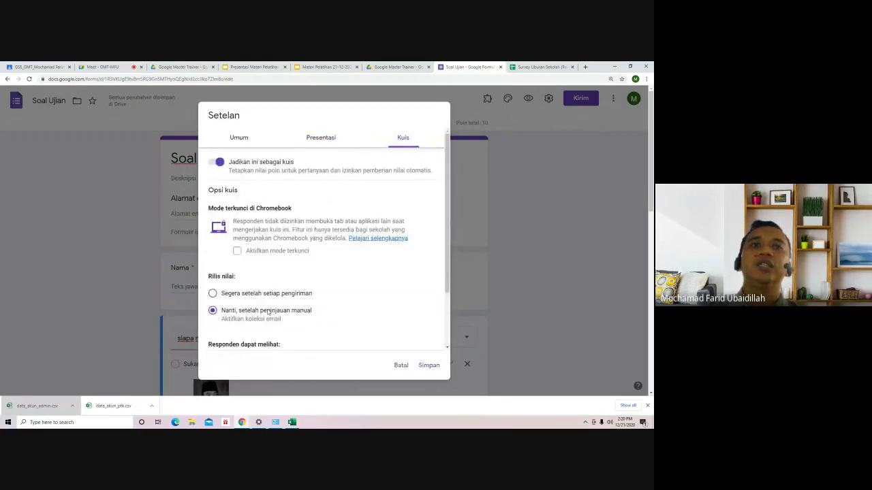
scroll(269, 313, "down", 1)
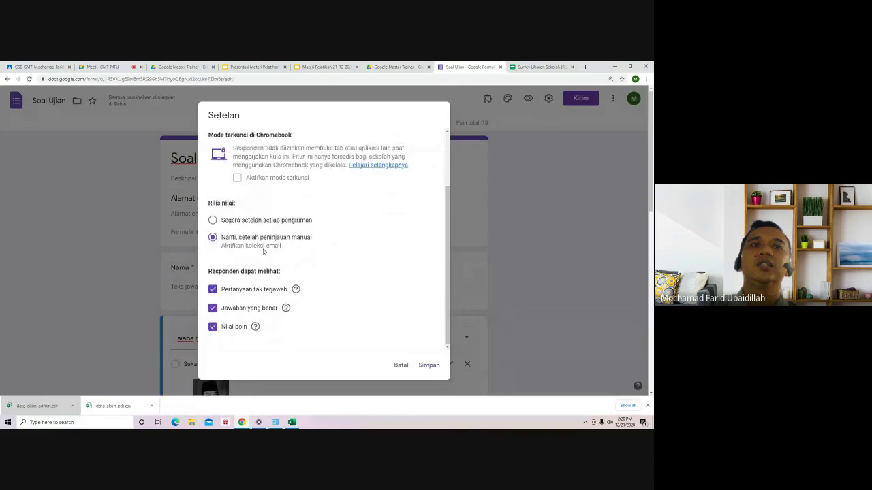
left_click(401, 366)
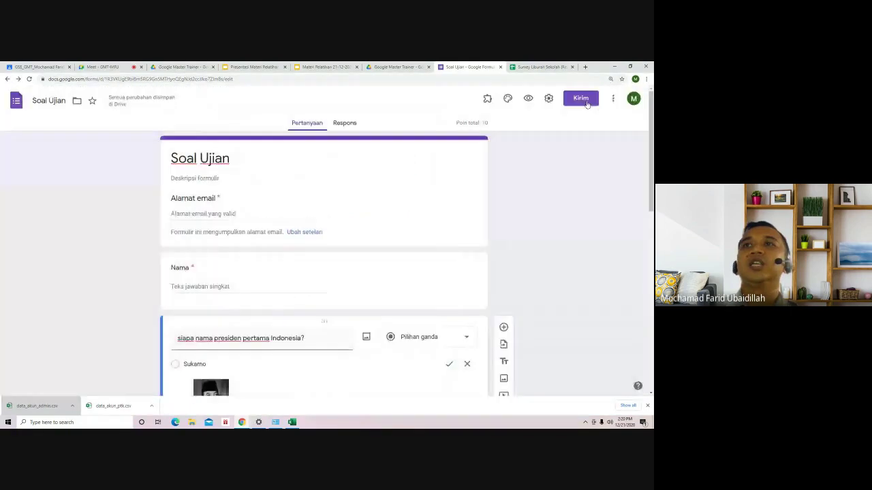
left_click(584, 100)
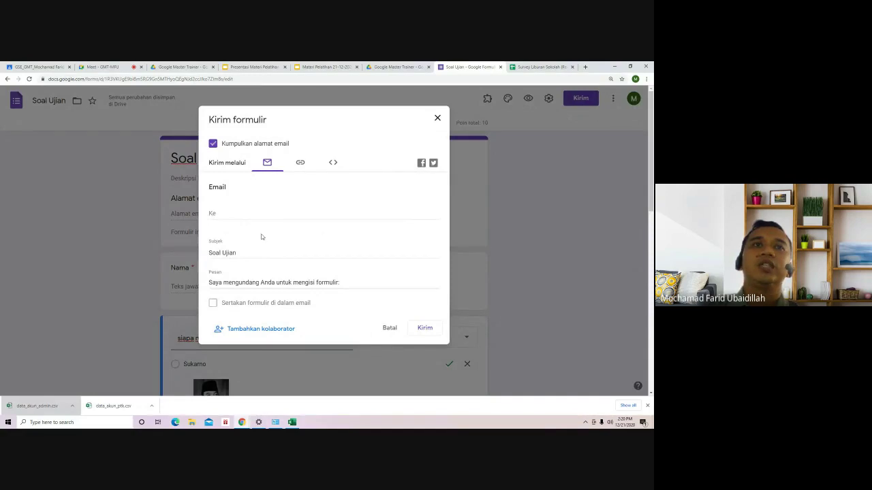
Check the link and email send options, leave the <> embed HTML code showing, then open a new tab.
left_click(302, 164)
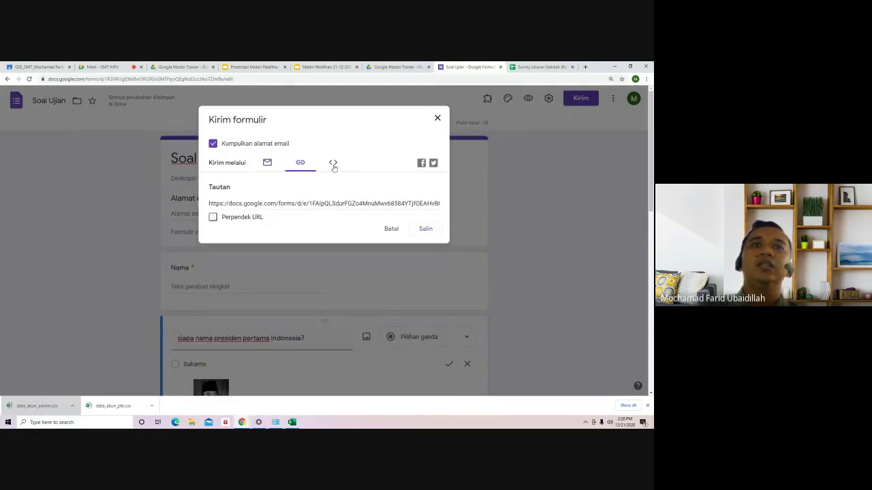
left_click(268, 163)
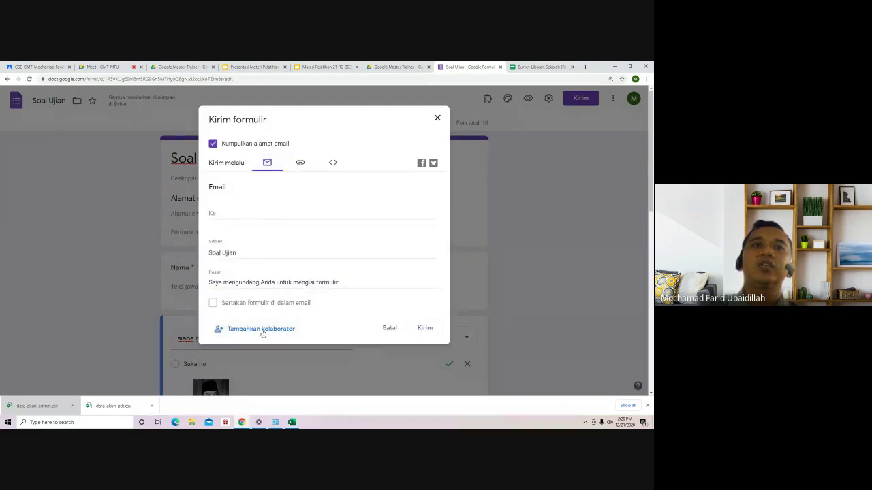
left_click(299, 163)
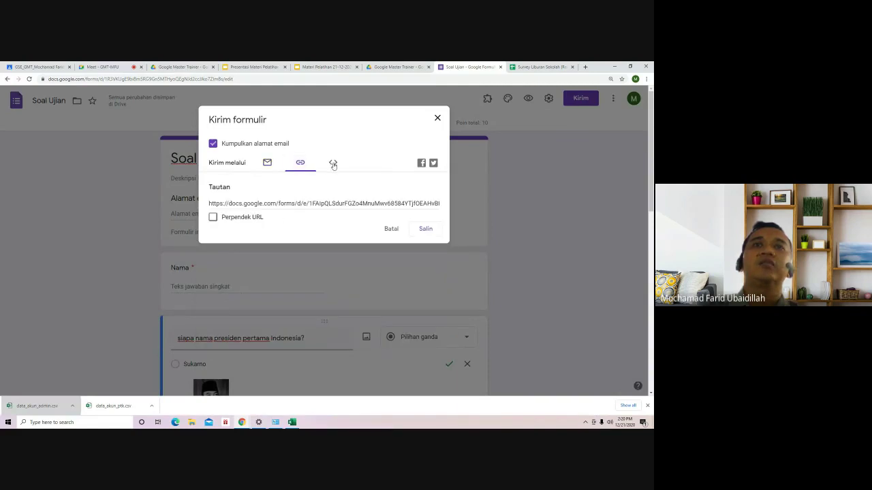
left_click(333, 163)
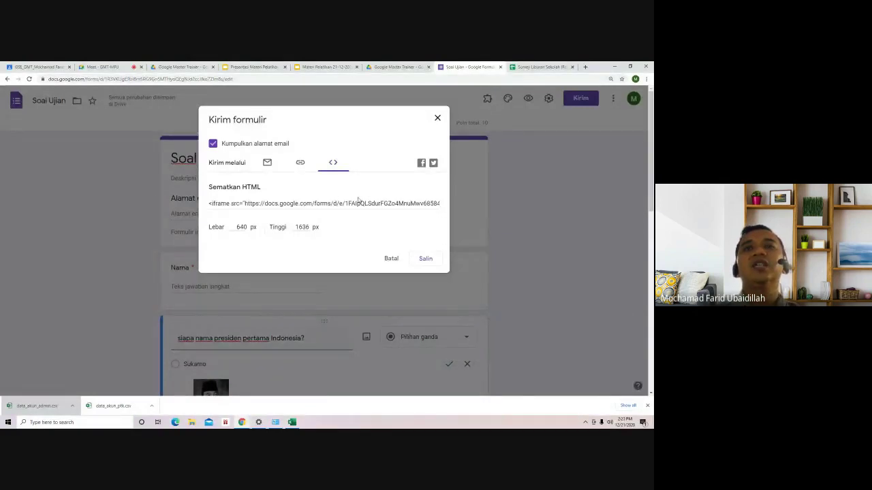
left_click(585, 68)
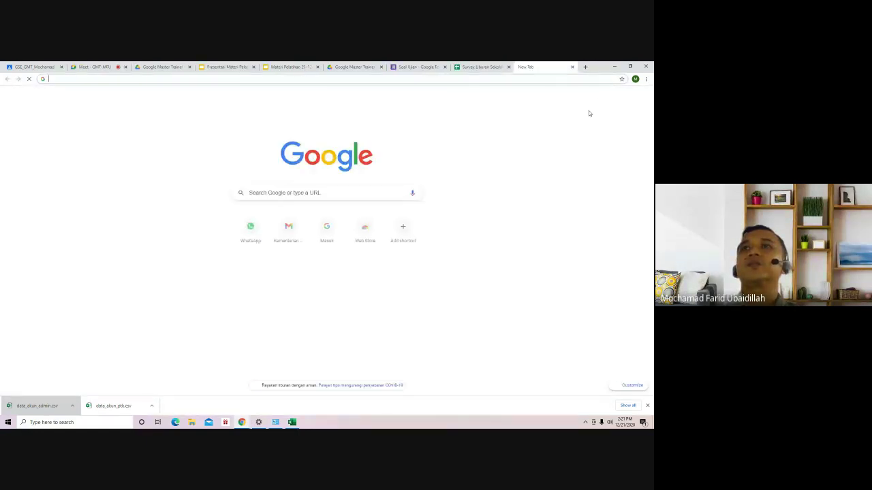
Look over the Google apps list on the New Tab page, then return to the Soal Ujian tab.
left_click(625, 96)
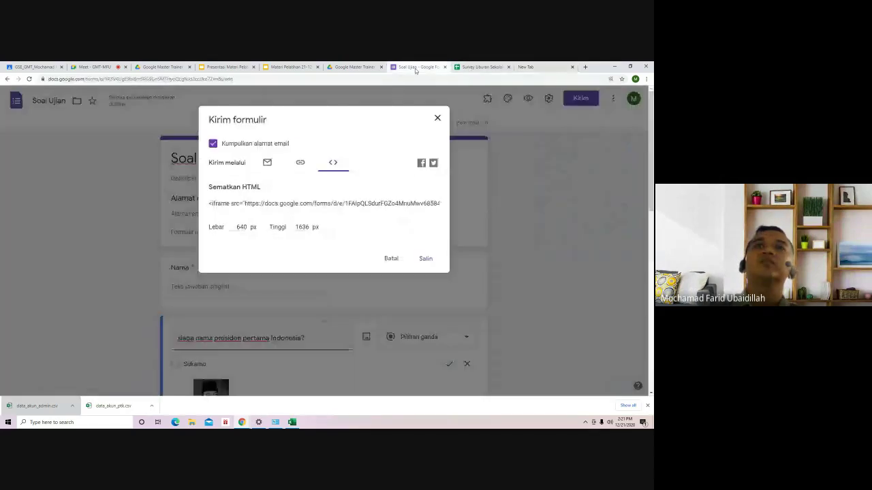
left_click(417, 66)
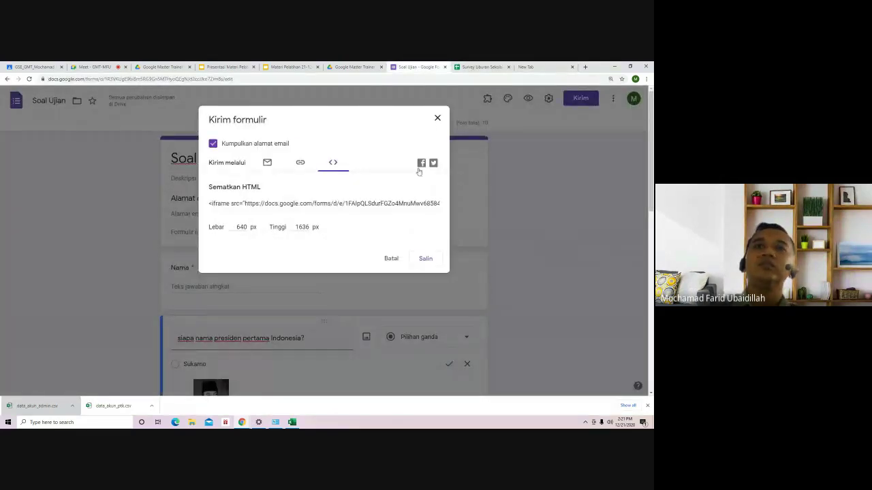
Close Kirim formulir and inspect the Preferensi defaults, including the default point value, without saving.
left_click(437, 118)
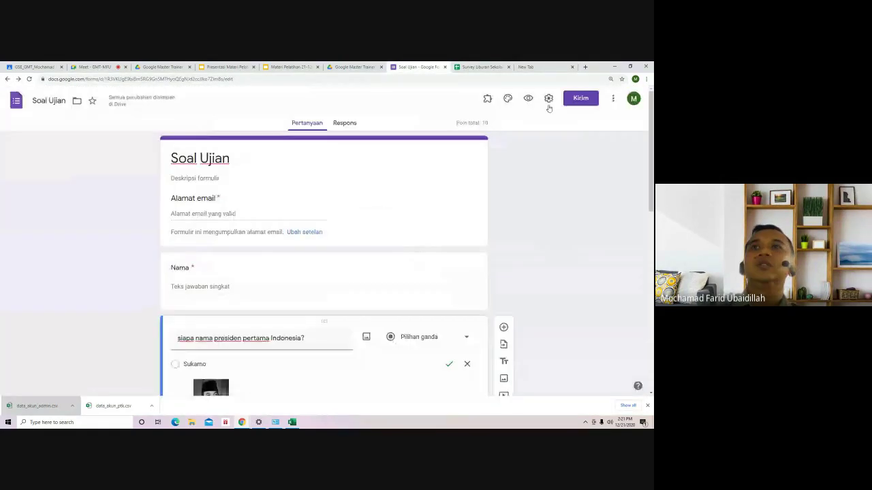
left_click(613, 100)
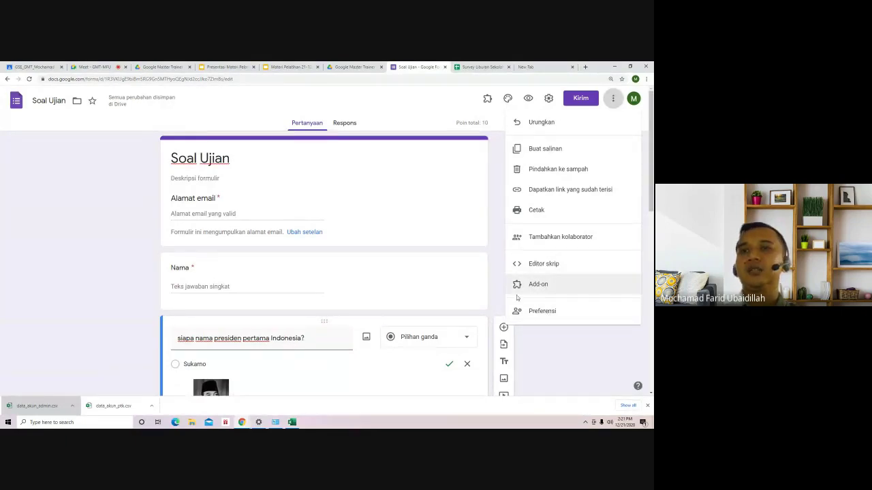
left_click(555, 313)
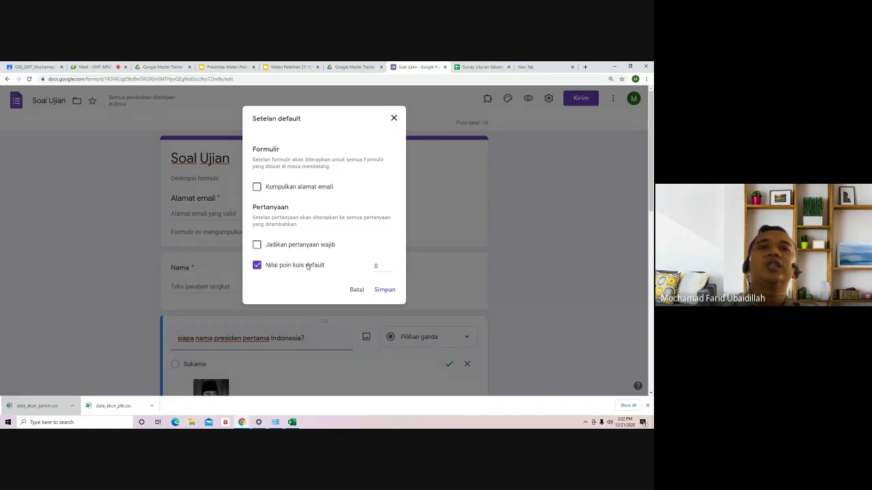
left_click(375, 267)
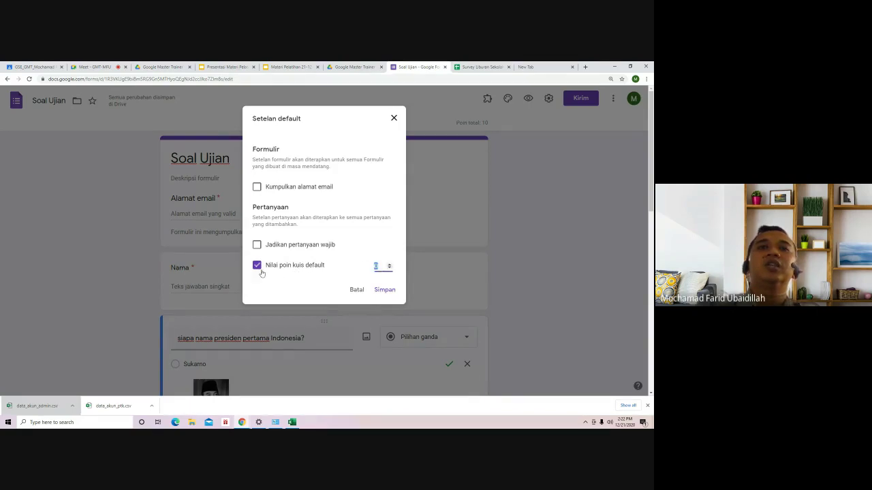
left_click(355, 291)
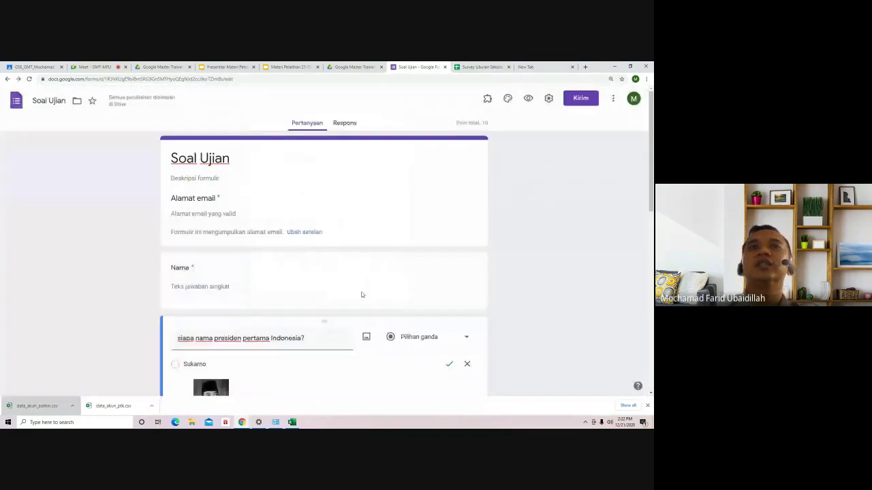
Scroll through the first question's answer options, then switch to the Meet - GMT-MFU call.
scroll(487, 229, "down", 4)
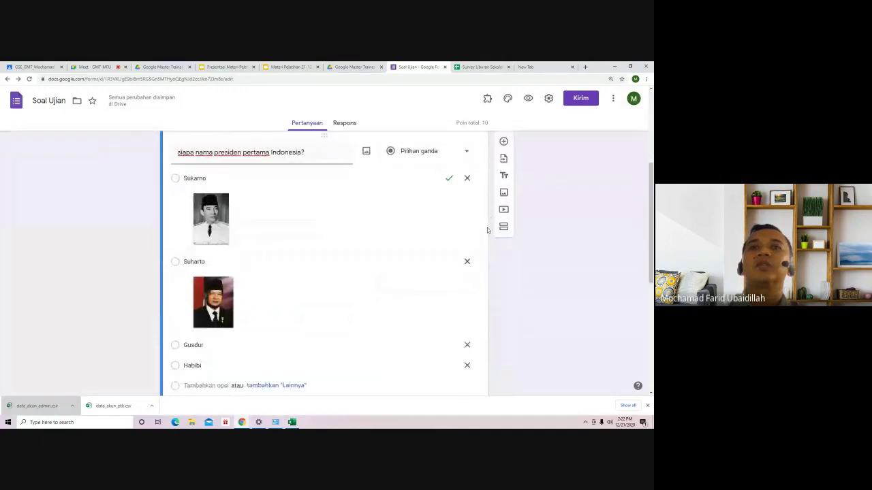
scroll(487, 229, "down", 2)
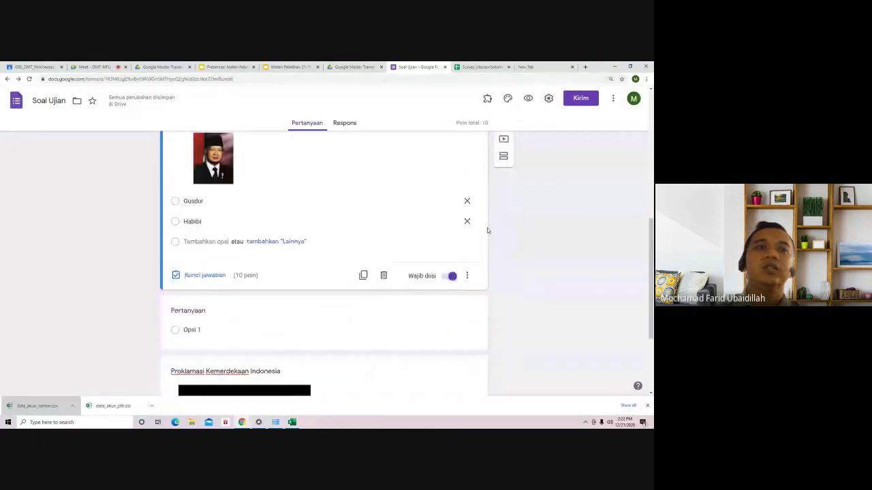
scroll(487, 229, "up", 3)
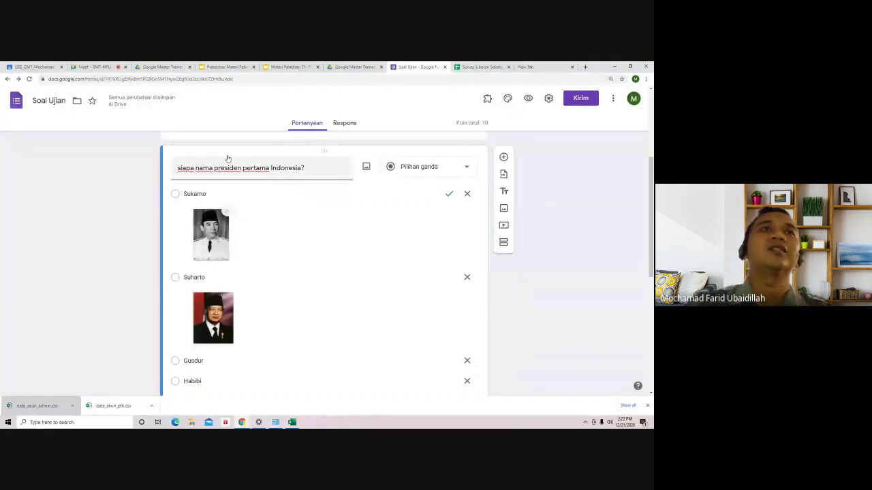
left_click(99, 68)
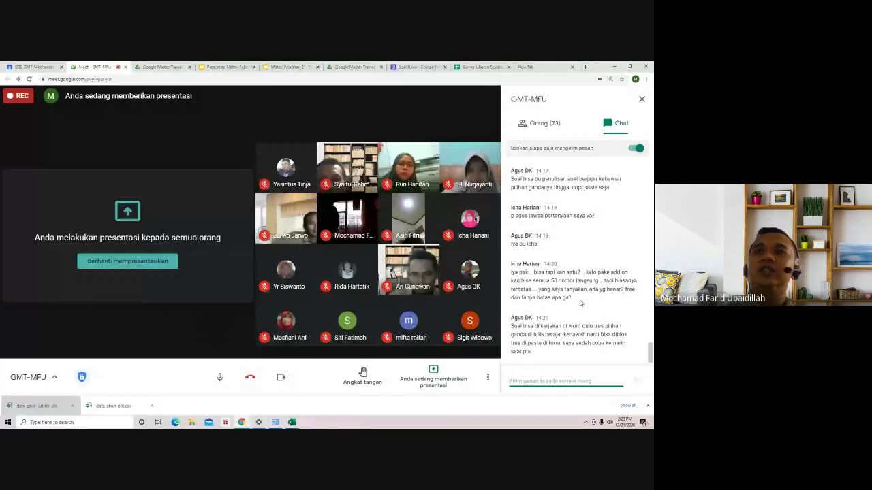
scroll(579, 306, "up", 2)
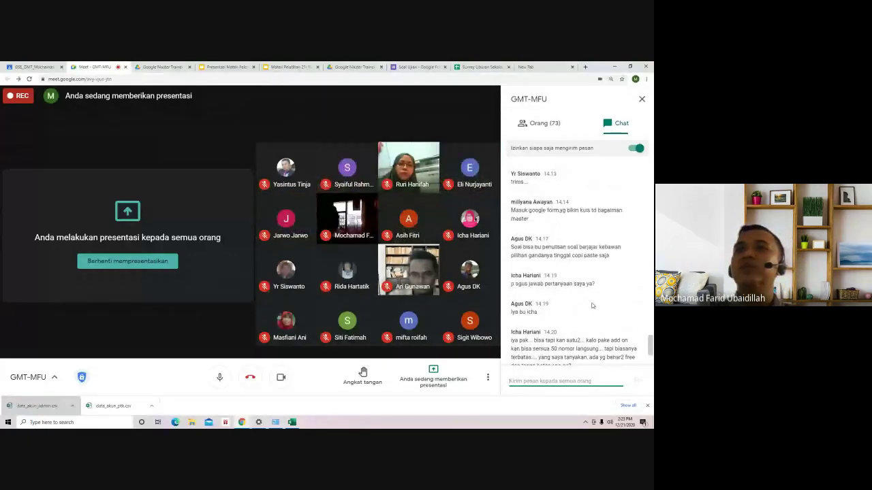
scroll(579, 305, "up", 3)
scroll(592, 306, "up", 1)
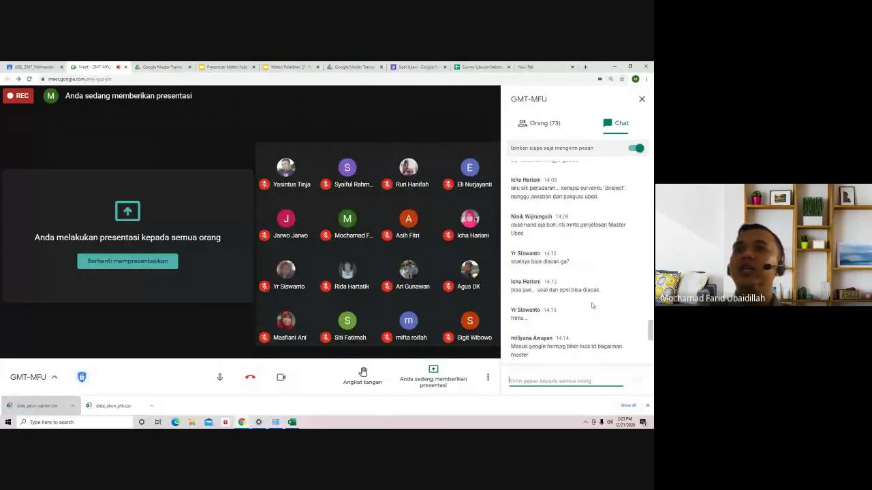
scroll(593, 307, "down", 3)
scroll(594, 306, "up", 2)
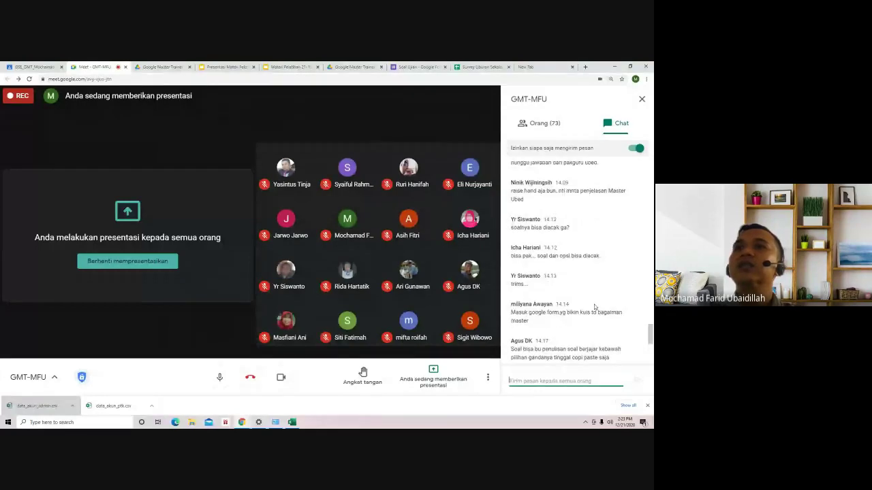
scroll(594, 307, "down", 5)
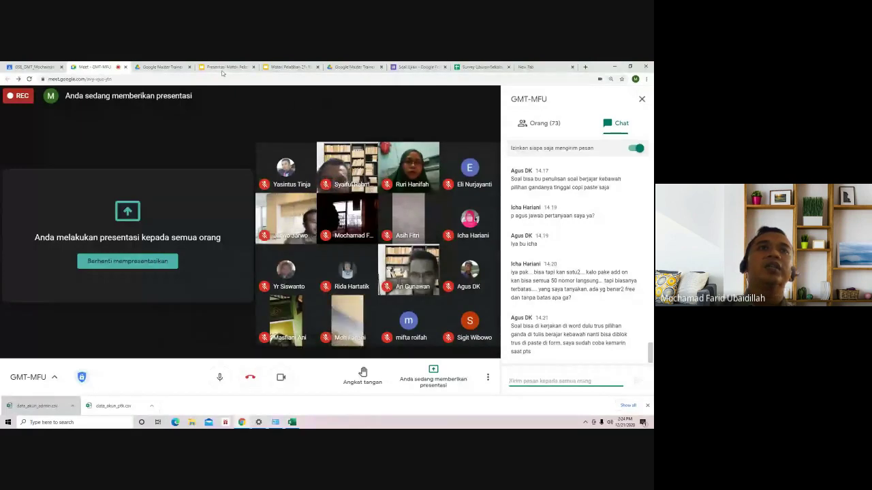
Page through Google Classroom slides 17–20, ending on the Docs-copy-per-student assignment slide.
left_click(287, 68)
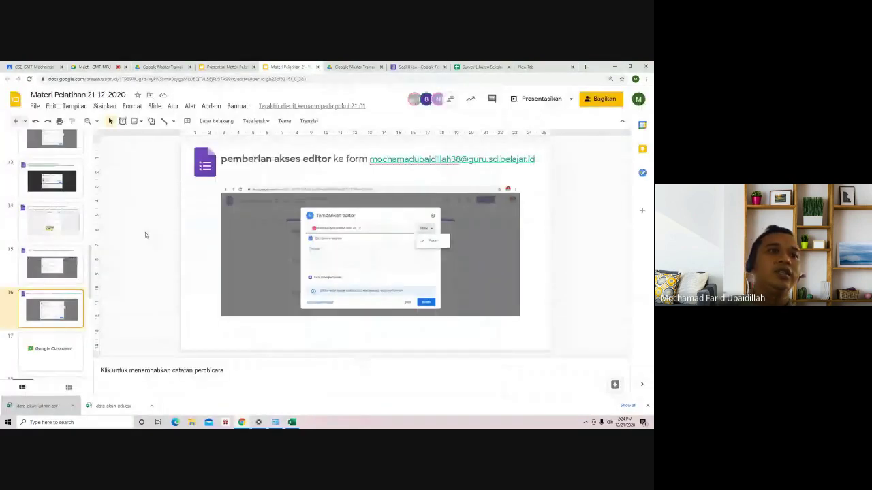
scroll(55, 230, "down", 3)
left_click(56, 231)
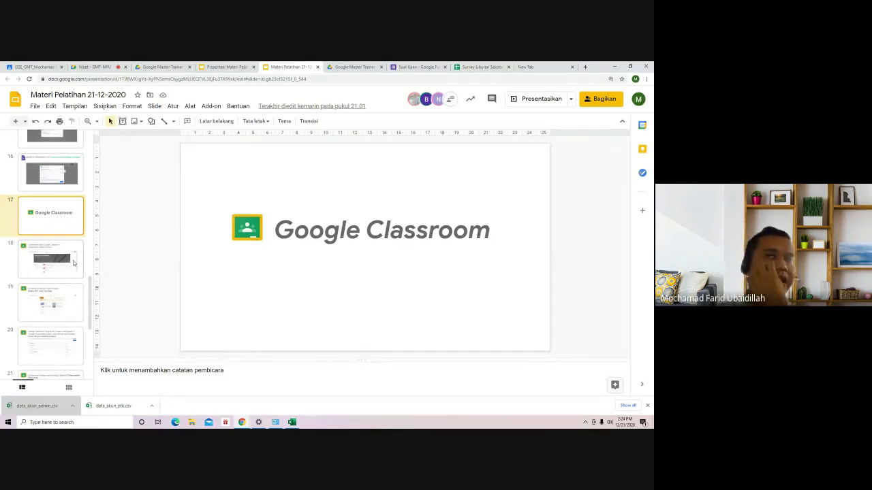
left_click(69, 264)
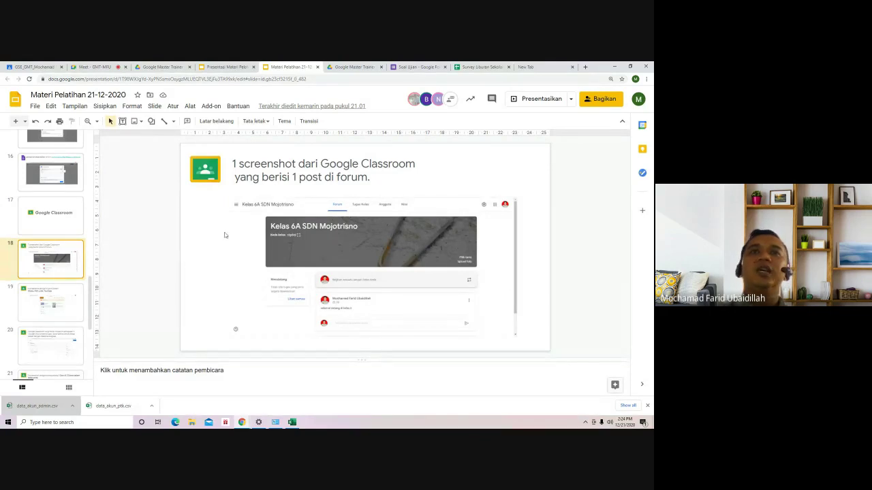
left_click(49, 297)
scroll(48, 298, "down", 3)
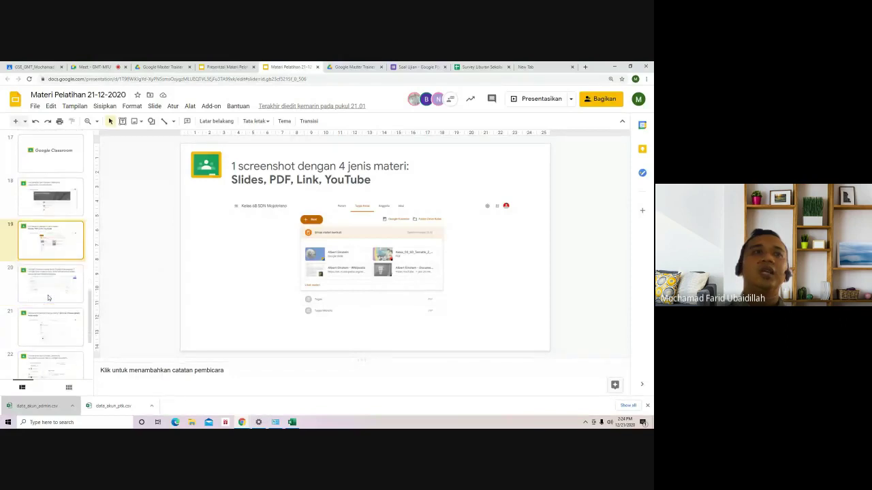
left_click(58, 255)
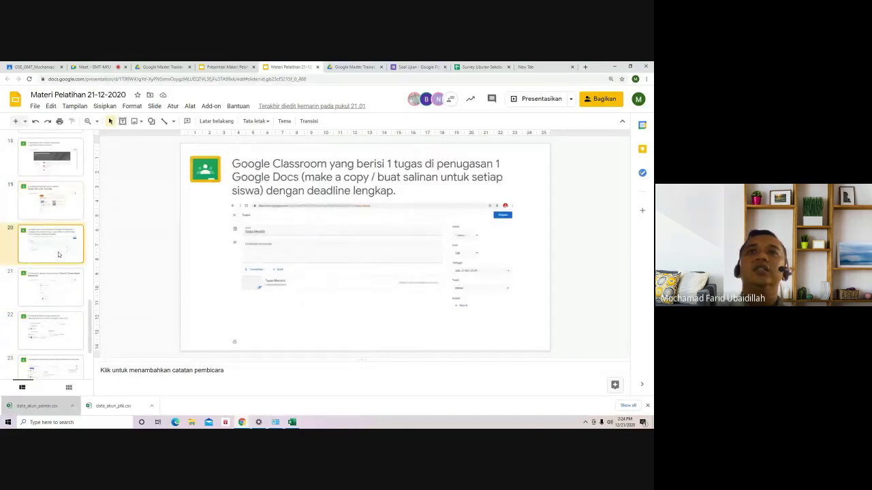
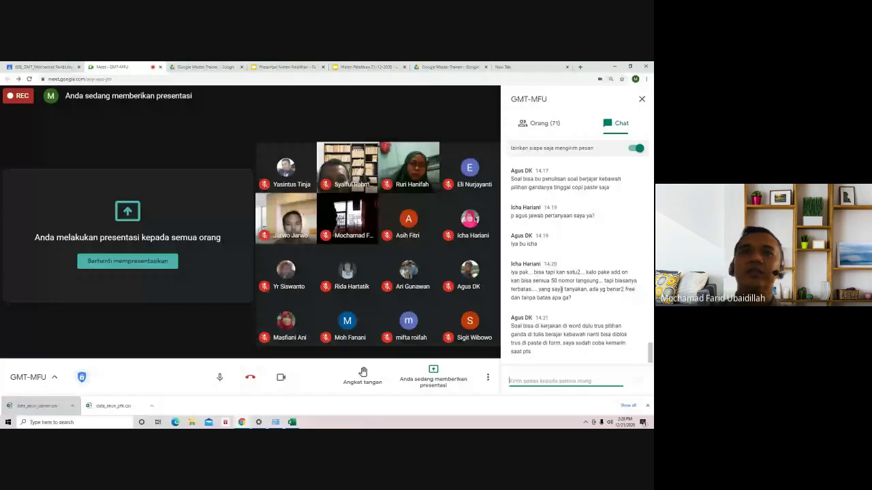
Switch from the Meet call to the GSE_GMT training class stream in Classroom.
left_click(32, 66)
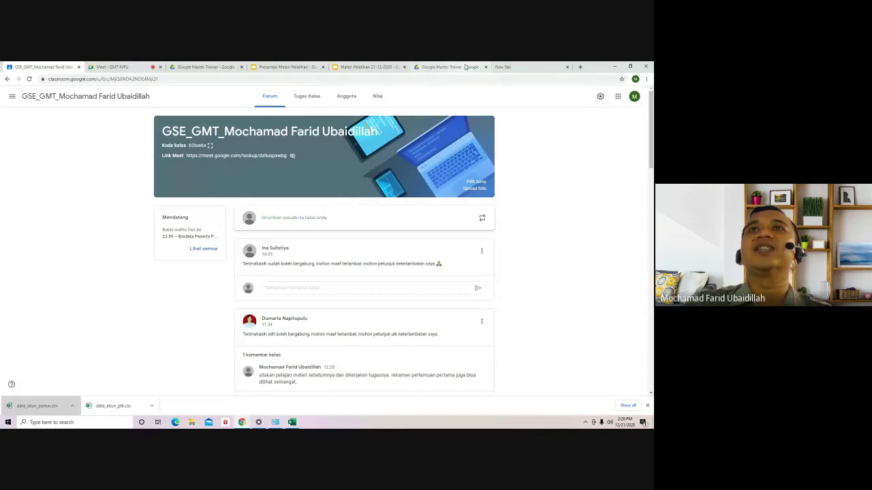
Open Google Classroom from the Google apps grid in the empty new tab.
left_click(516, 67)
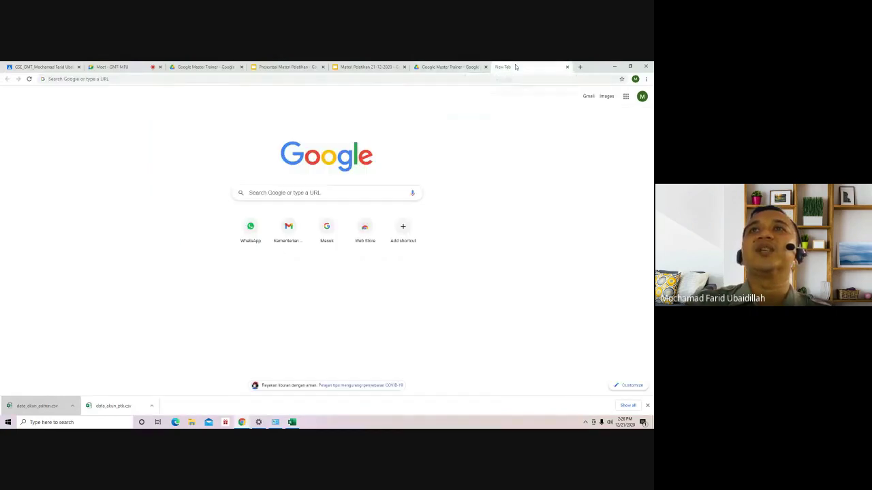
left_click(625, 96)
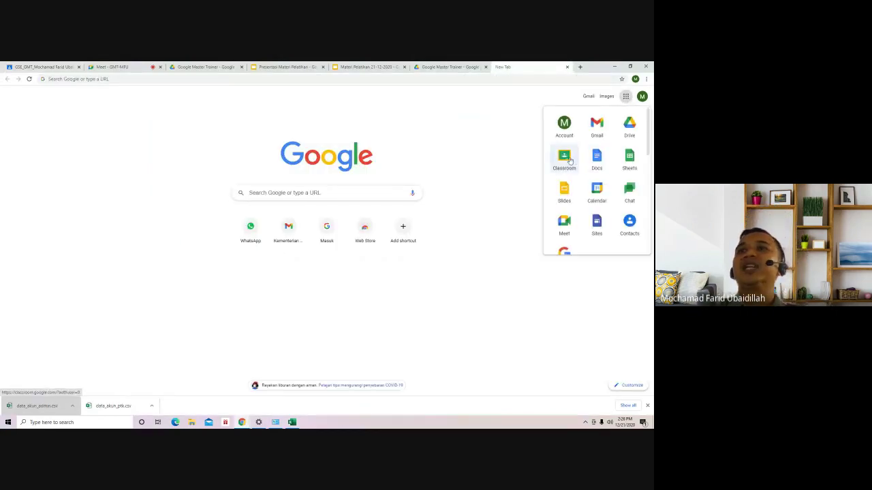
left_click(520, 111)
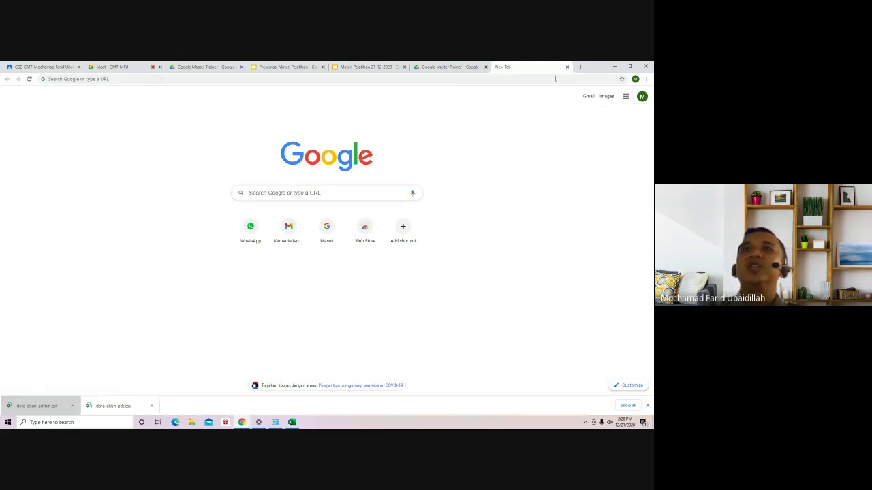
left_click(626, 97)
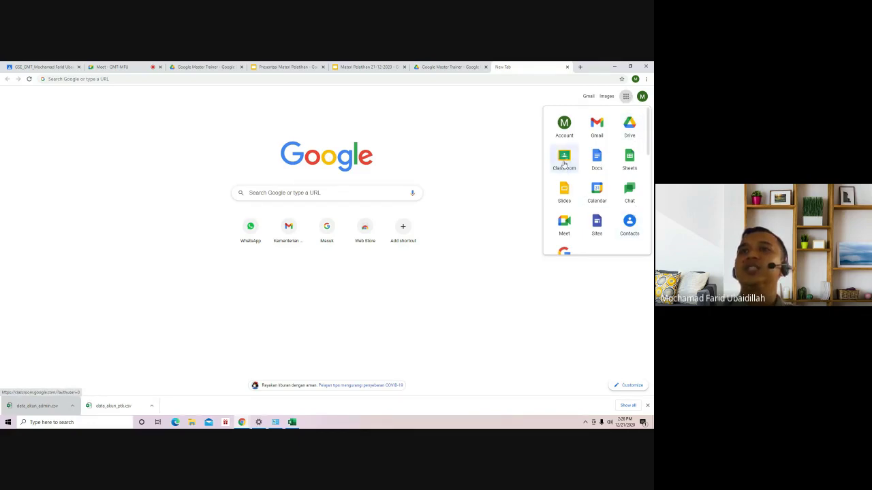
left_click(564, 164)
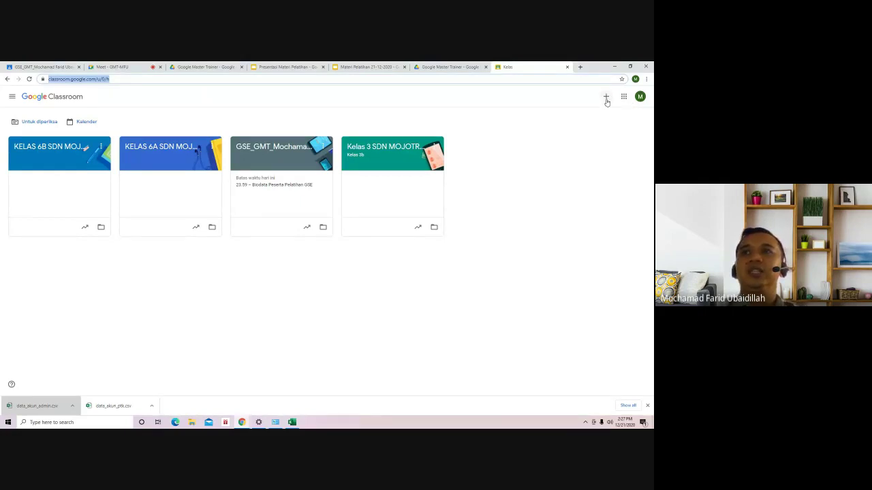
Zoom the Classroom page to 200% and cancel the new-class dialog for now.
left_click(607, 99)
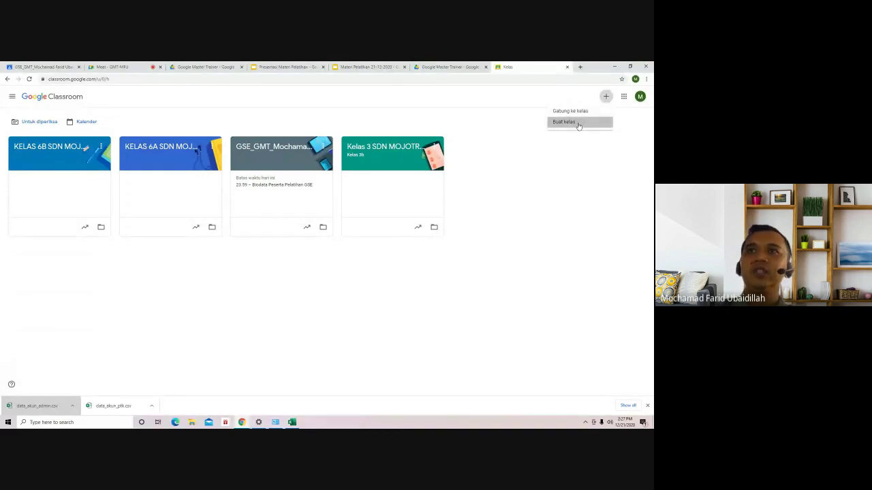
left_click(577, 123)
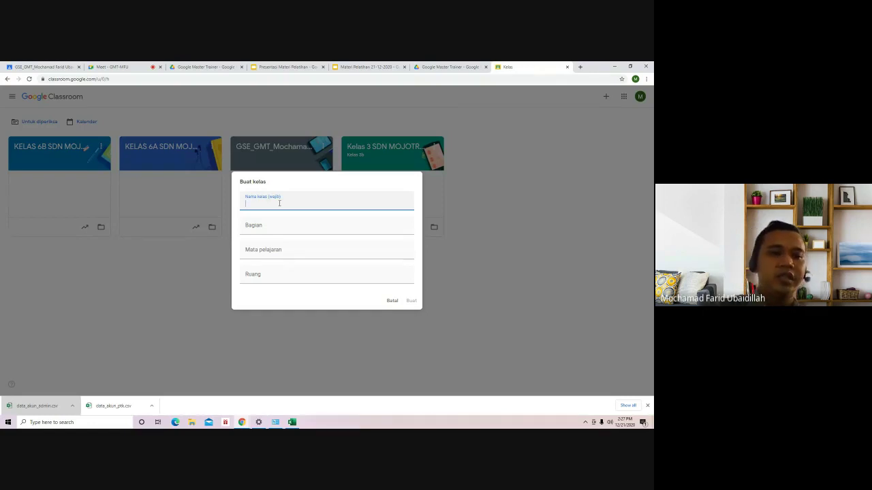
key("ctrl+plus")
key("ctrl+plus")
key("ctrl+plus")
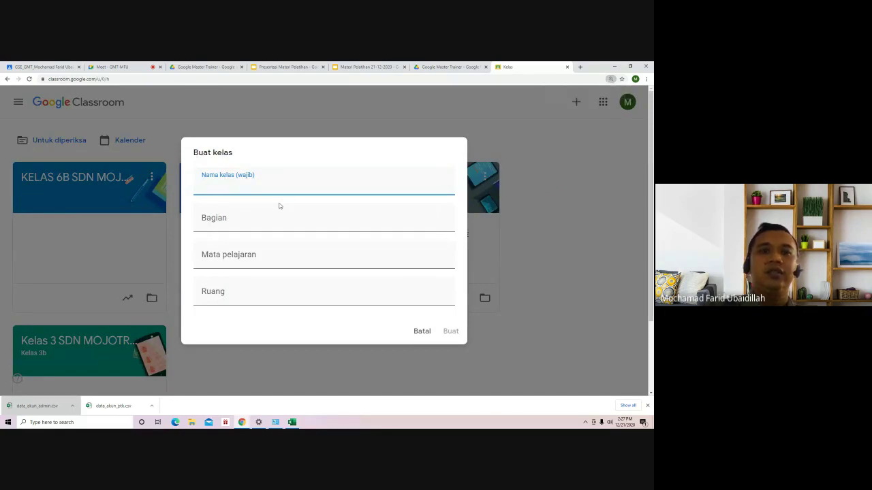
key("ctrl+plus")
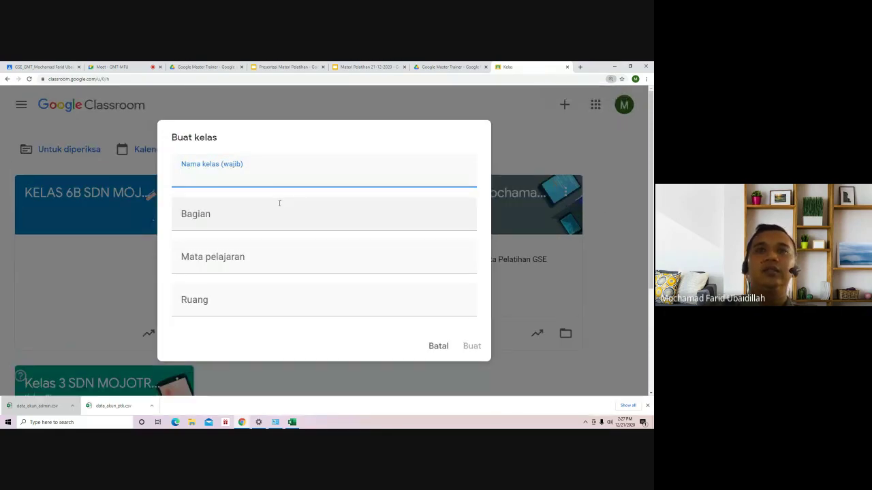
key("ctrl+plus")
left_click(453, 362)
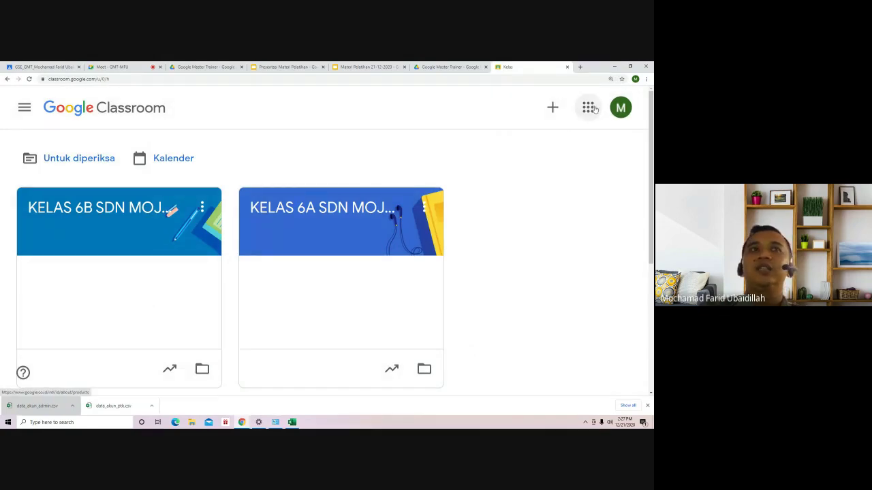
Bring up the menu offering to join or create a class.
left_click(588, 109)
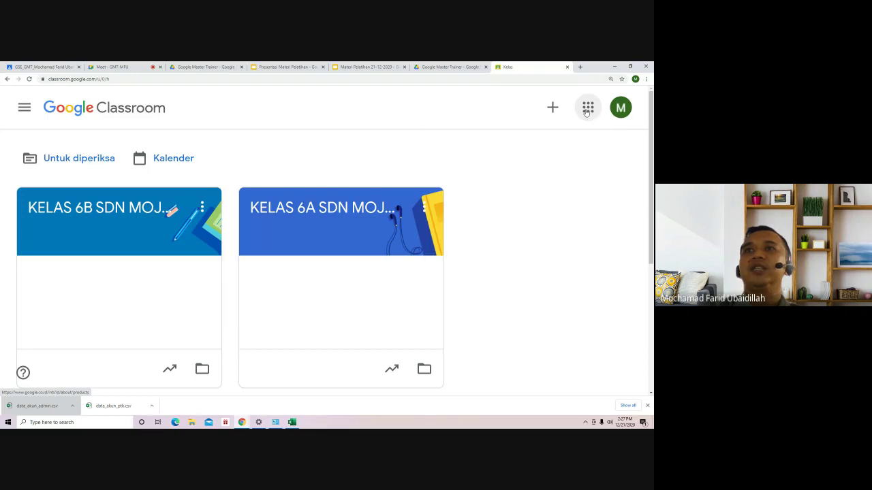
left_click(463, 117)
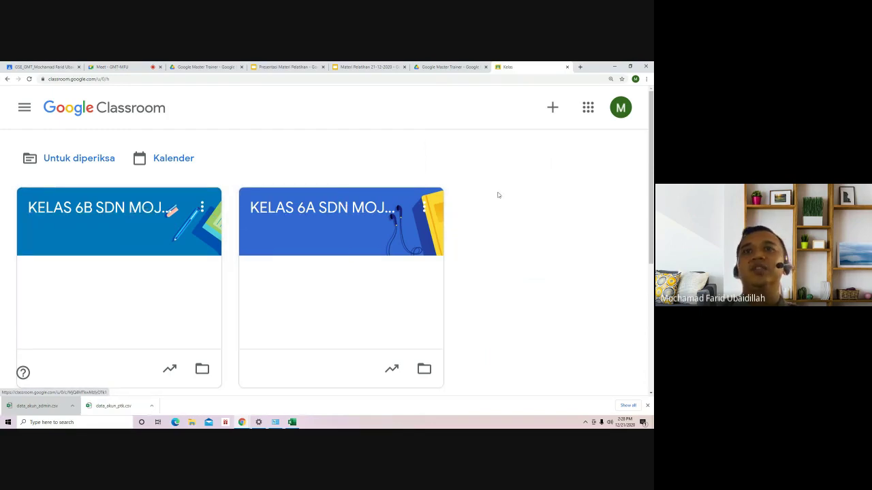
scroll(501, 200, "down", 2)
scroll(502, 201, "up", 2)
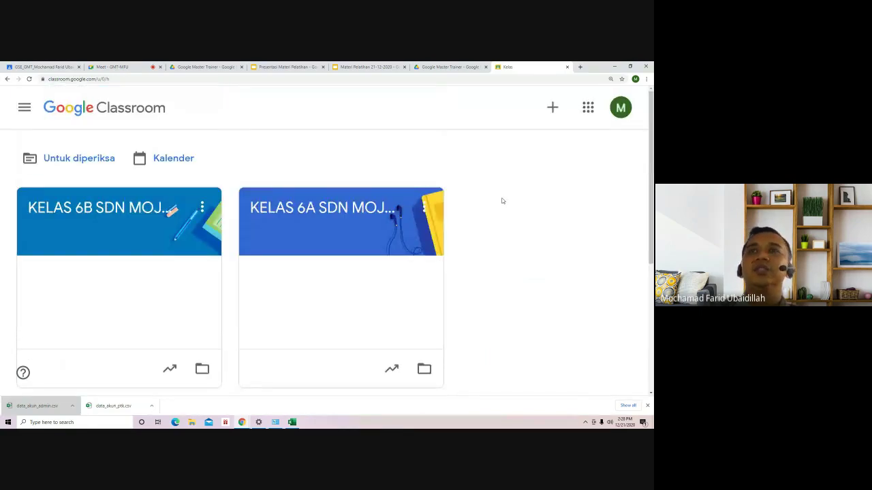
left_click(552, 109)
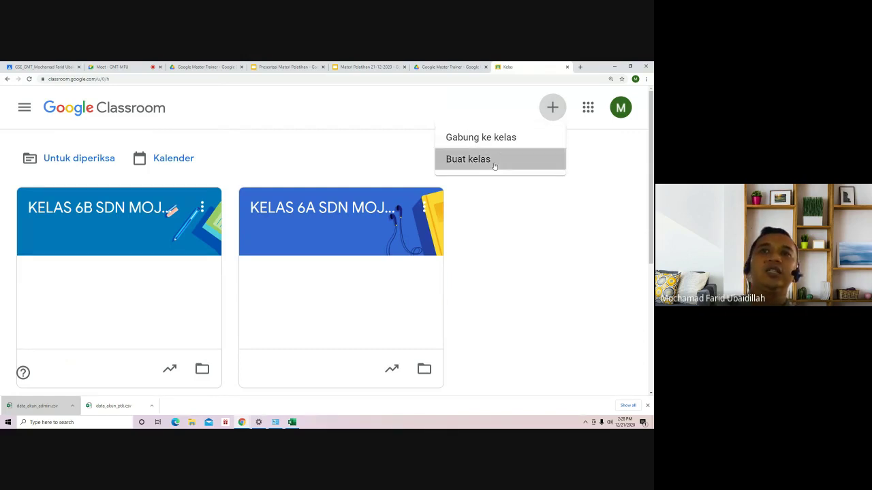
Create a class named 'Kelas Uji Coba', leaving section, subject and room blank.
left_click(494, 161)
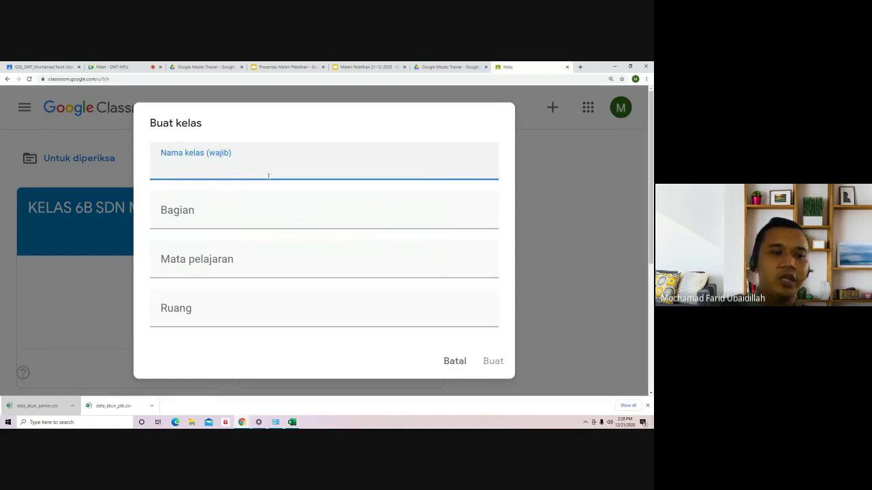
type("Kelas ")
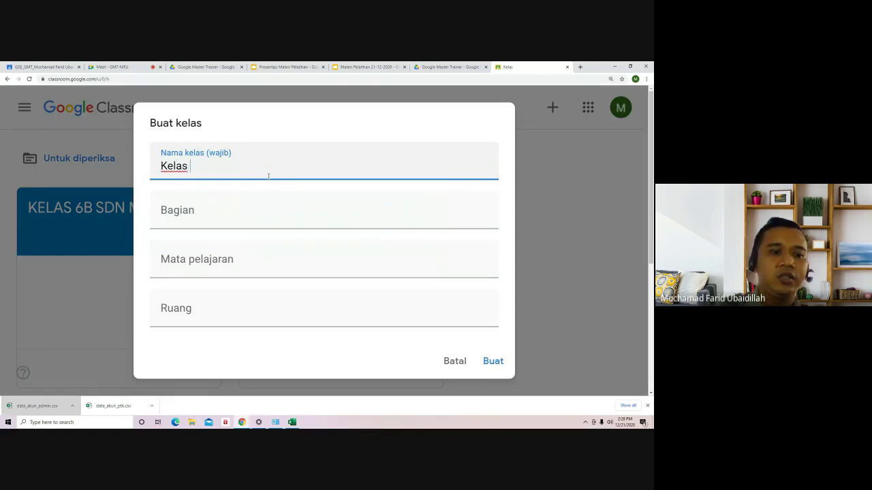
type("Uji Coba")
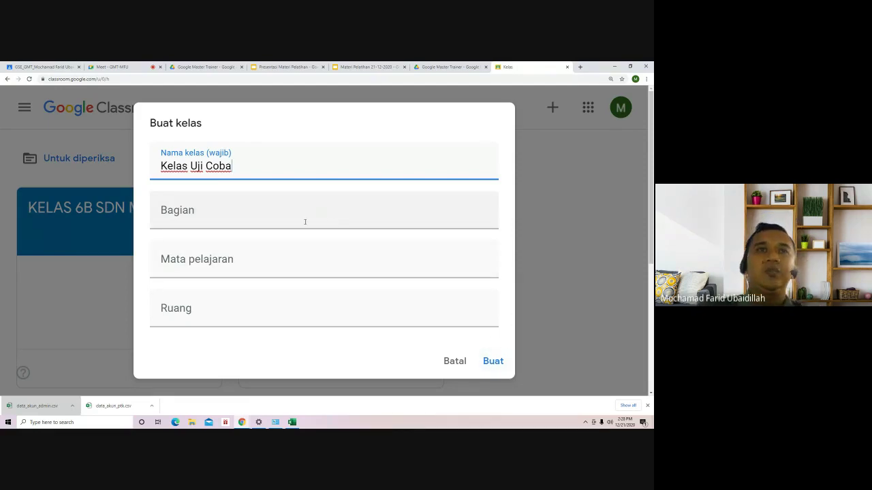
key("Tab")
key("Tab")
key("Tab")
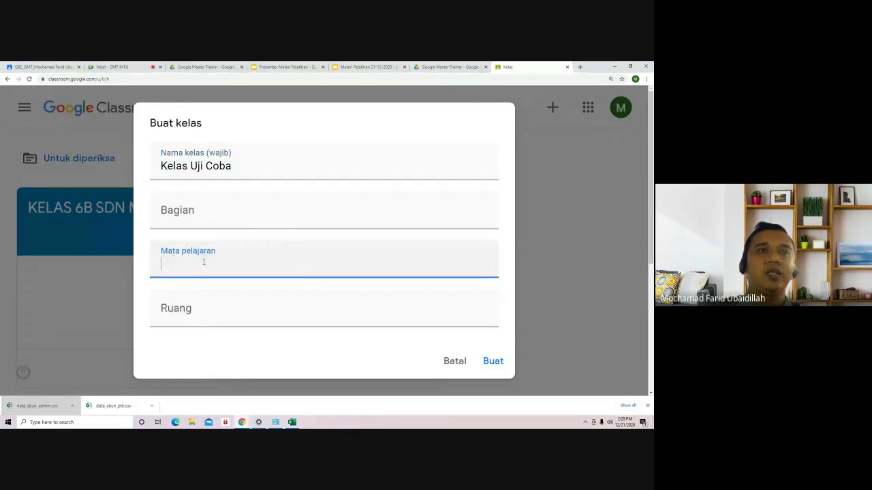
left_click(220, 213)
left_click(226, 270)
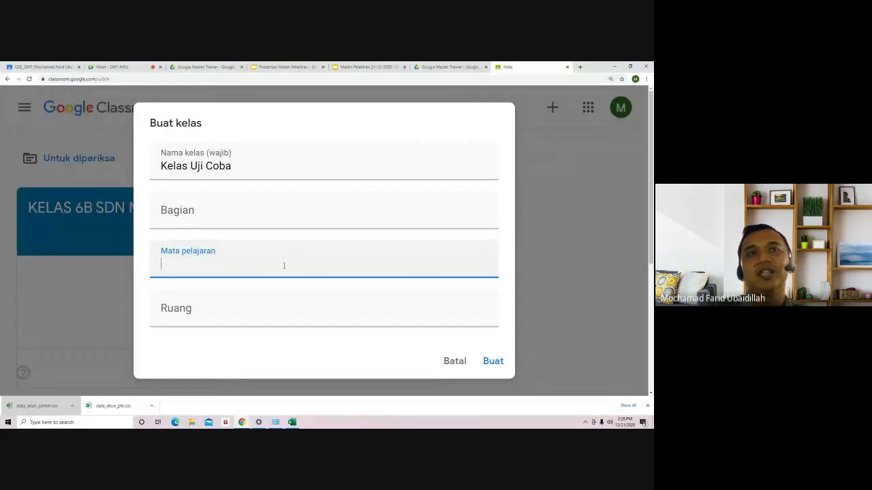
left_click(494, 366)
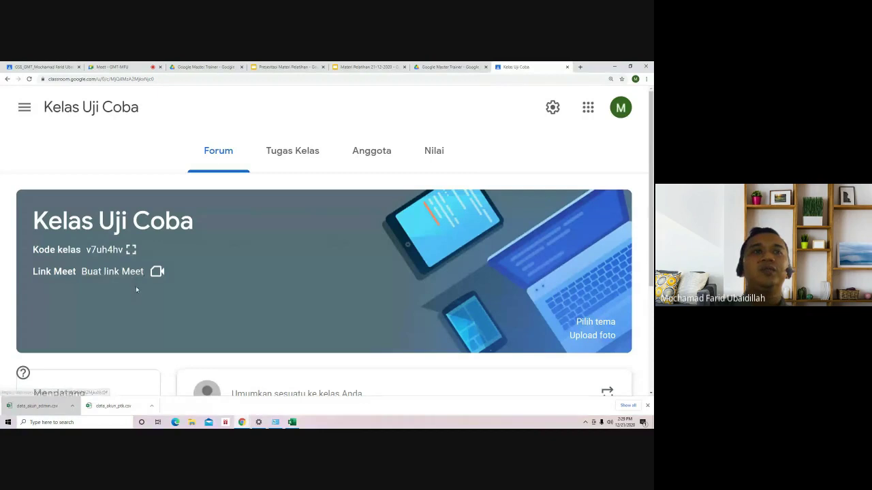
Generate a Meet link for Kelas Uji Coba, copy it, and save it visible to students.
left_click(127, 273)
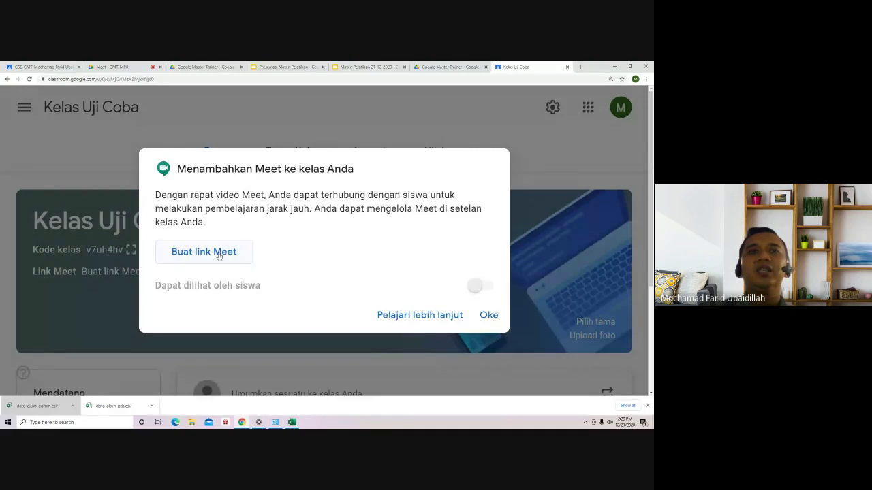
left_click(219, 256)
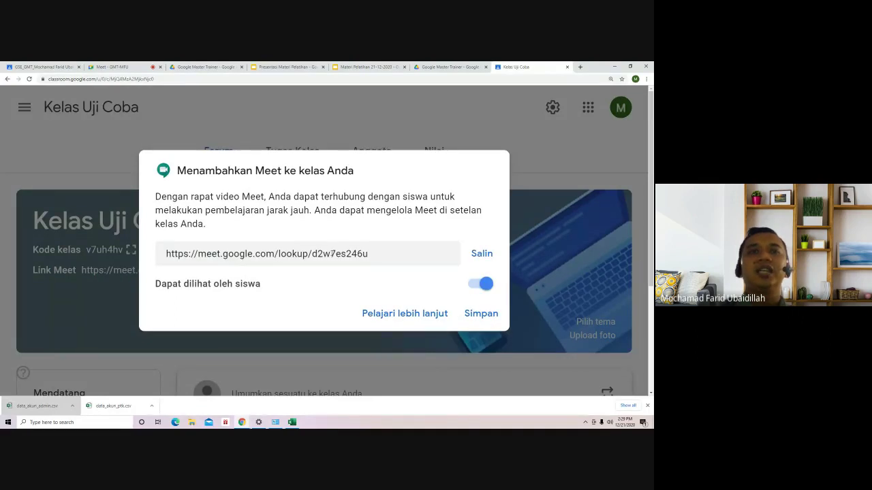
left_click_drag(371, 255, 166, 268)
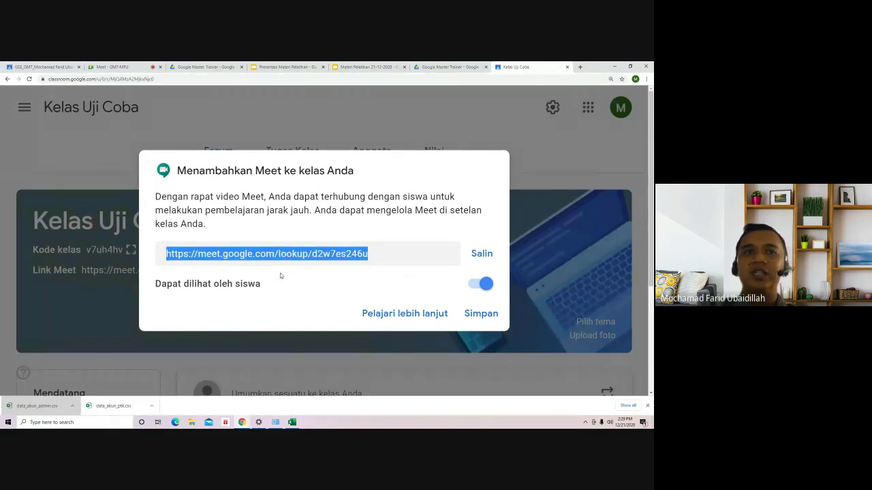
left_click(473, 254)
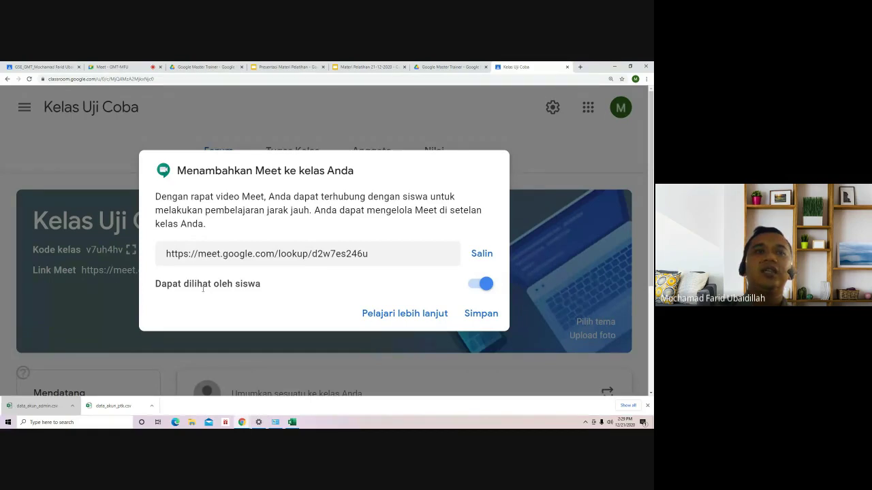
left_click(487, 285)
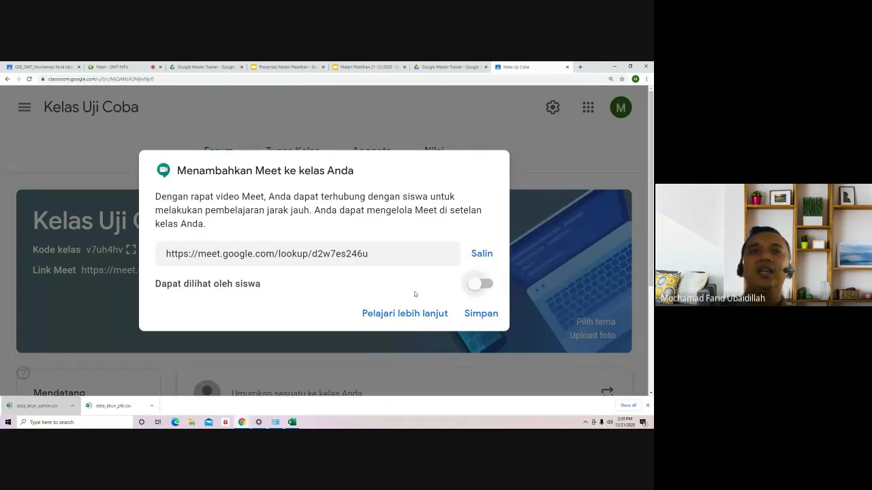
left_click(487, 285)
left_click(481, 314)
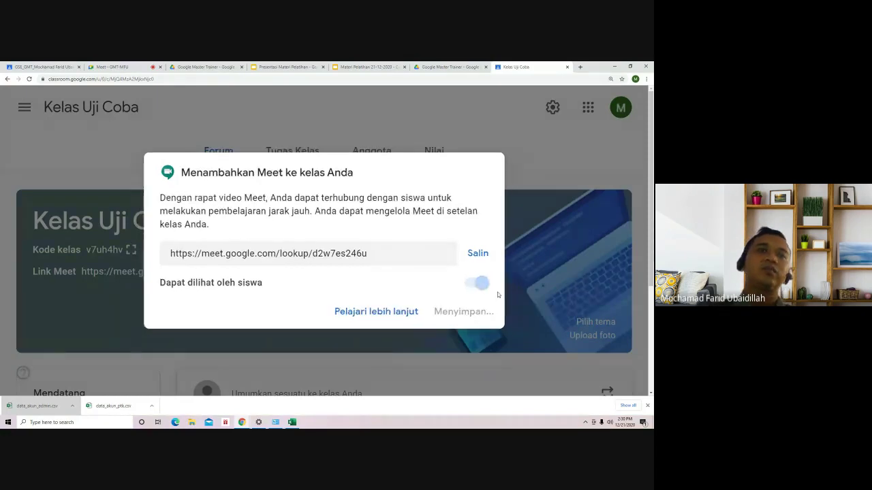
scroll(425, 304, "down", 1)
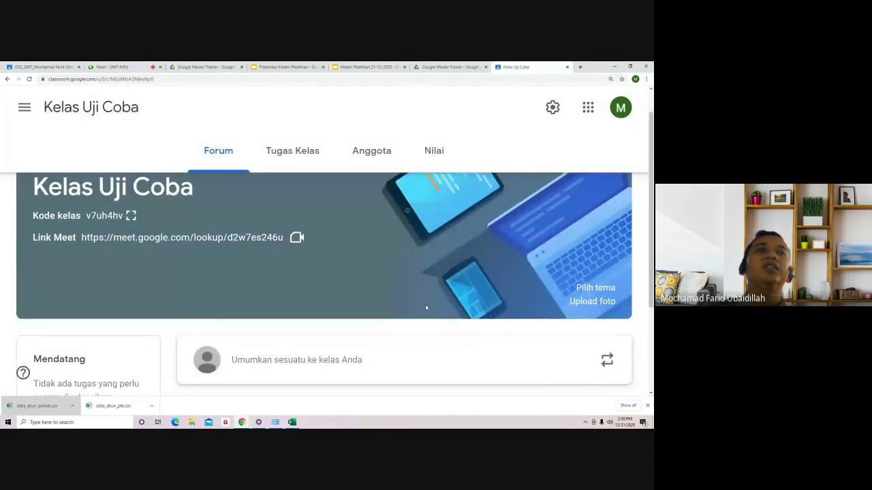
scroll(425, 304, "up", 1)
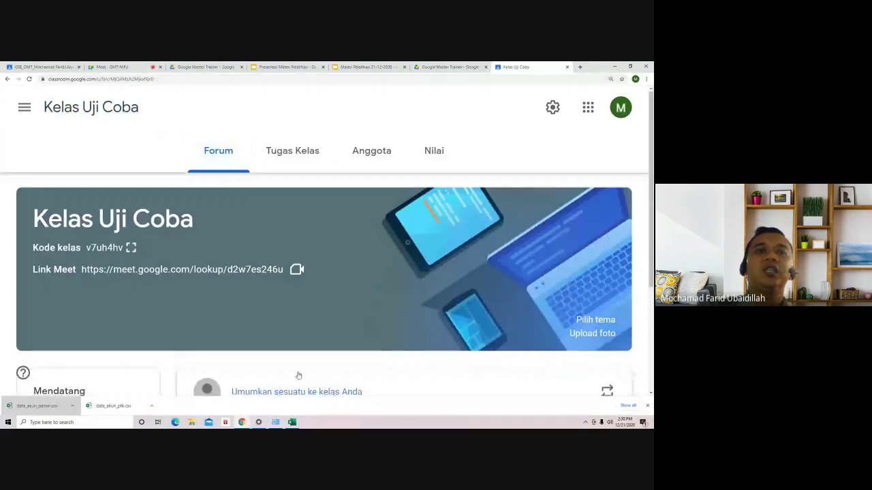
Look over the Tugas Kelas page and its list of post types.
scroll(301, 355, "down", 2)
scroll(304, 361, "down", 1)
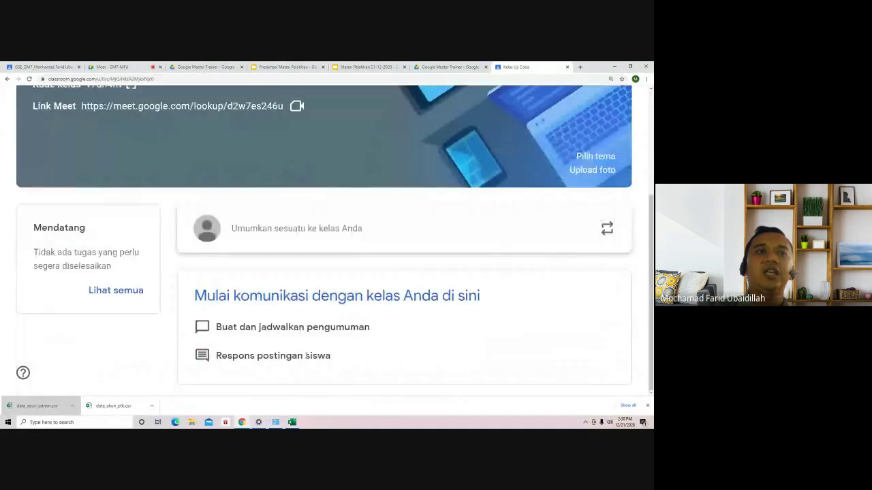
scroll(305, 358, "up", 3)
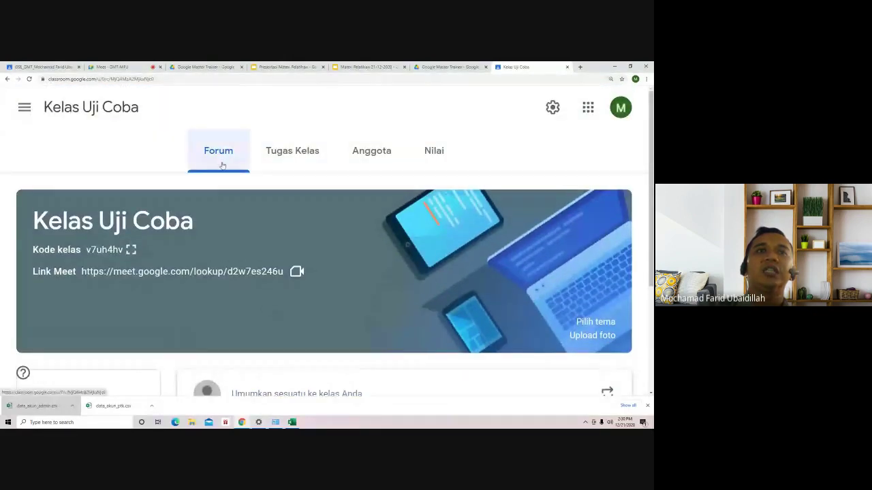
left_click(311, 160)
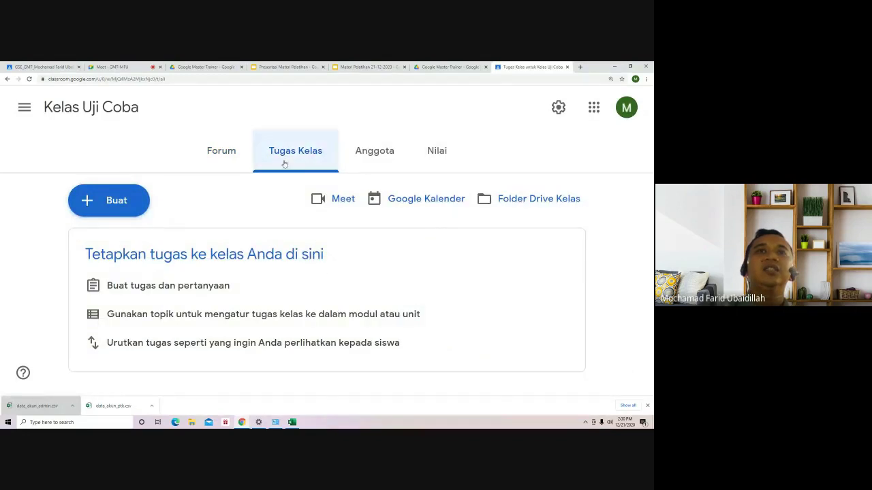
left_click(118, 204)
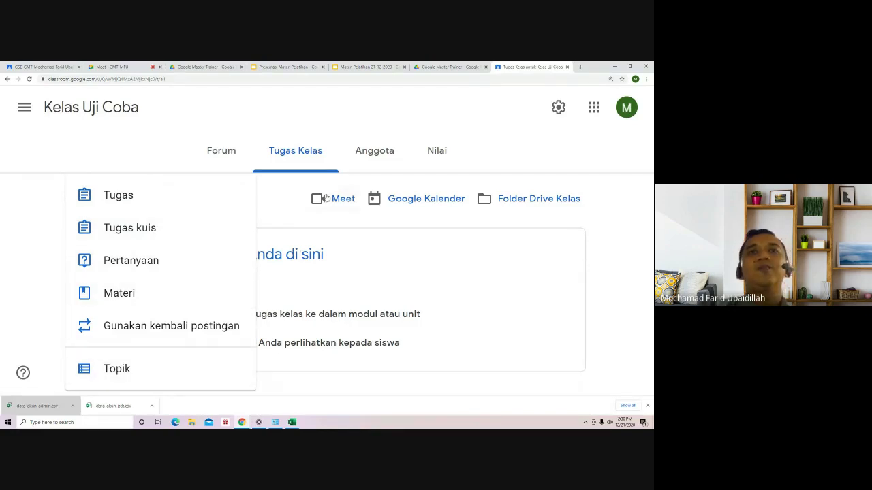
left_click(356, 182)
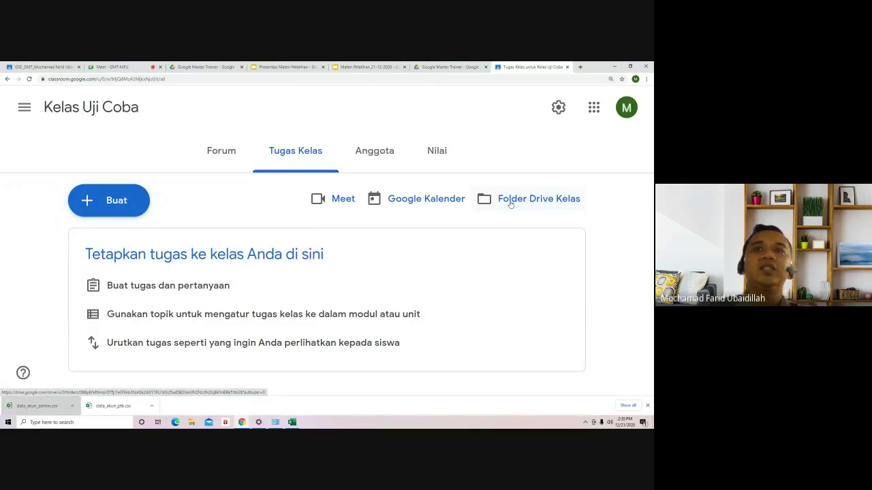
Show the Anggota page with one teacher and an empty Siswa list.
left_click(373, 154)
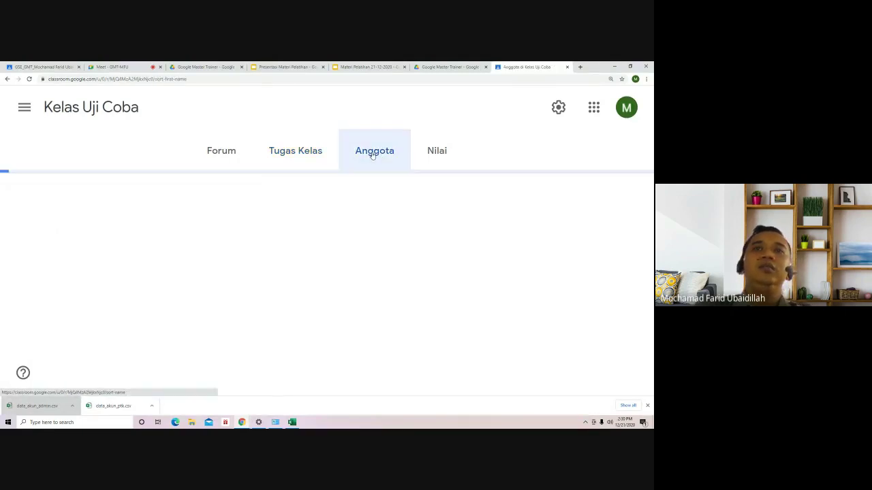
scroll(233, 278, "down", 2)
scroll(225, 266, "down", 1)
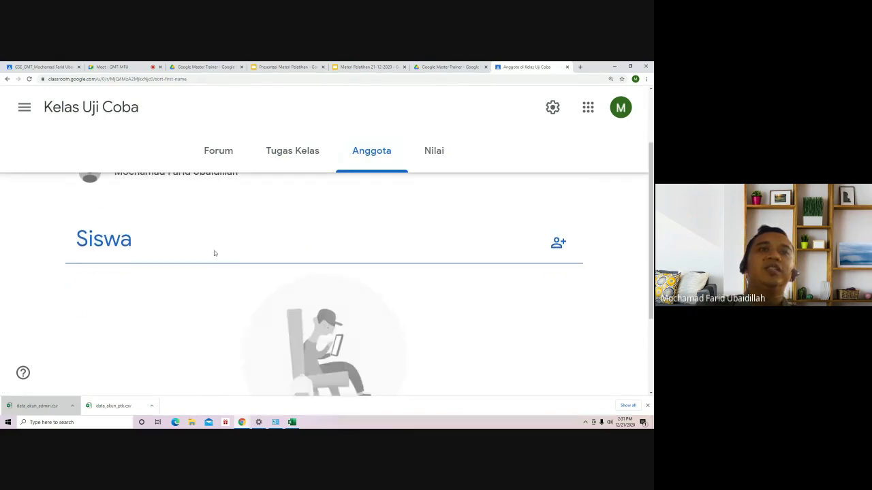
scroll(224, 265, "up", 3)
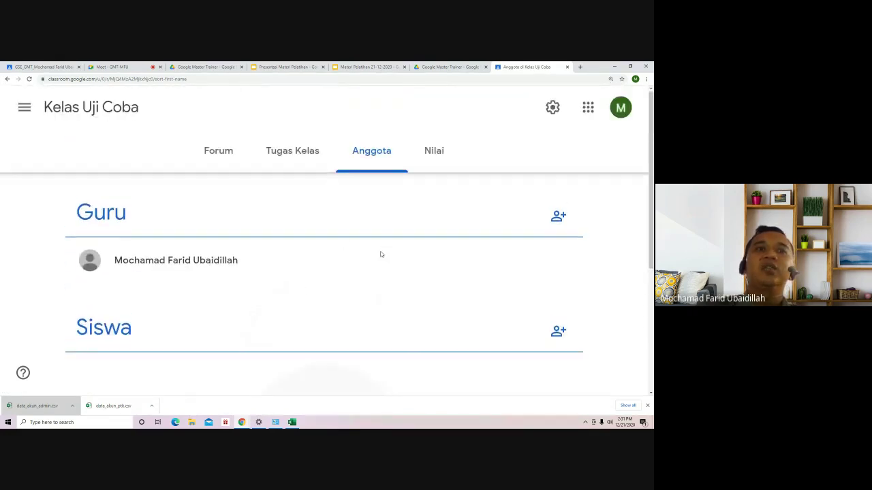
scroll(297, 261, "down", 1)
scroll(202, 270, "up", 1)
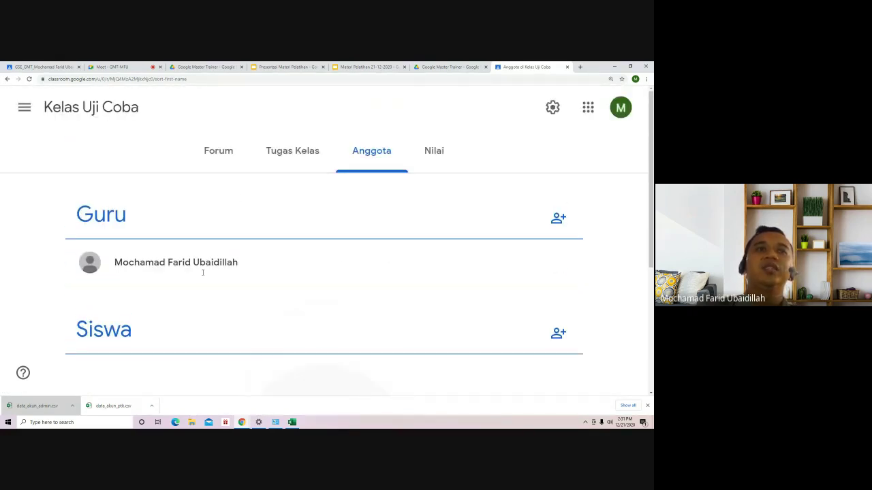
scroll(335, 269, "down", 2)
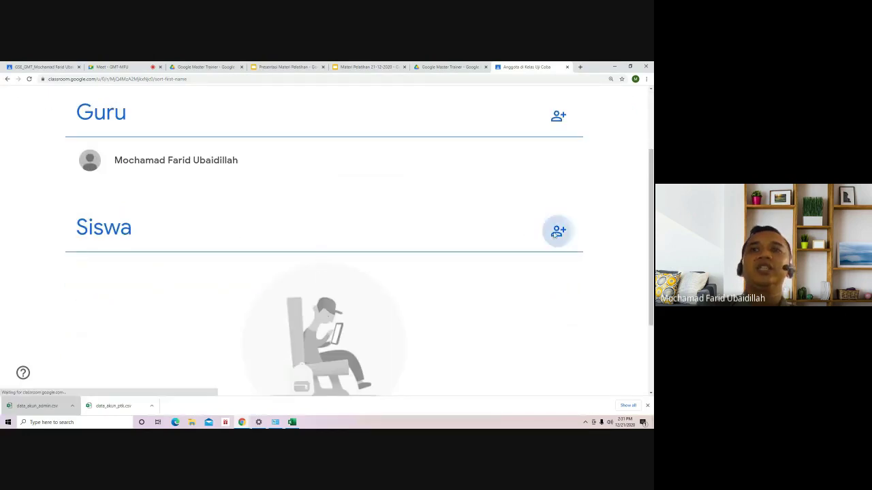
Invite two students, found by name search, to Kelas Uji Coba.
left_click(558, 231)
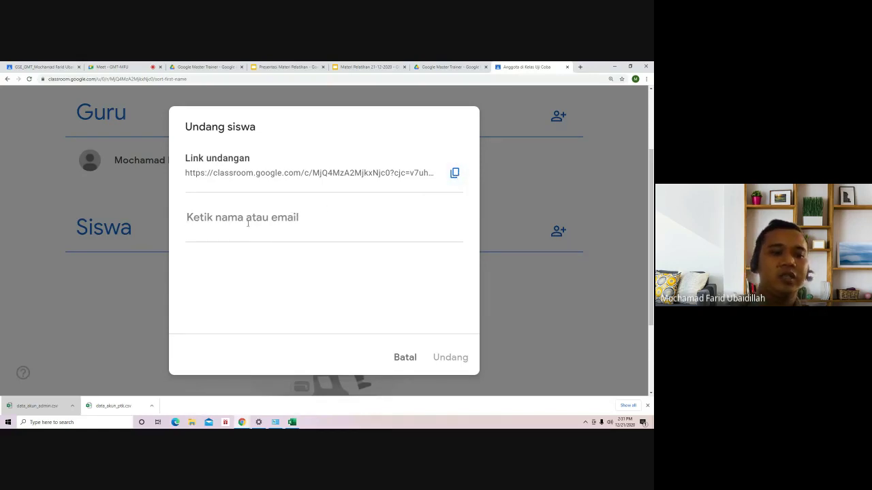
type("ninuk")
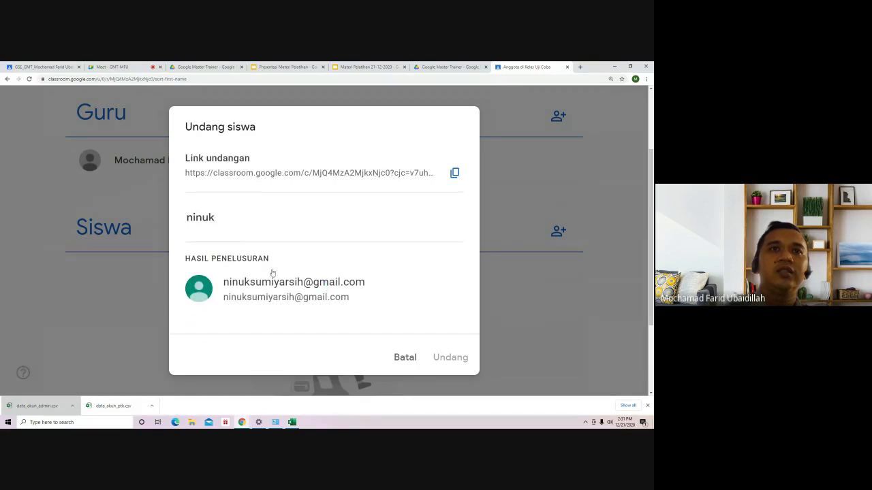
left_click(302, 292)
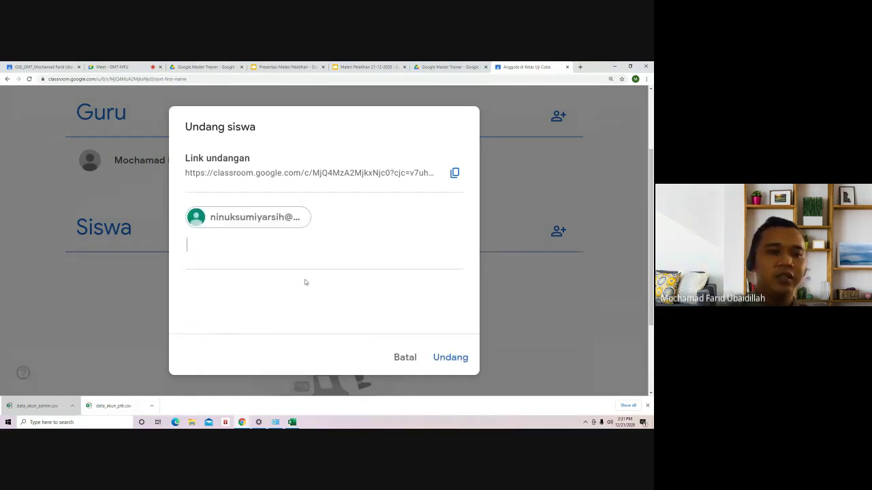
type("renata")
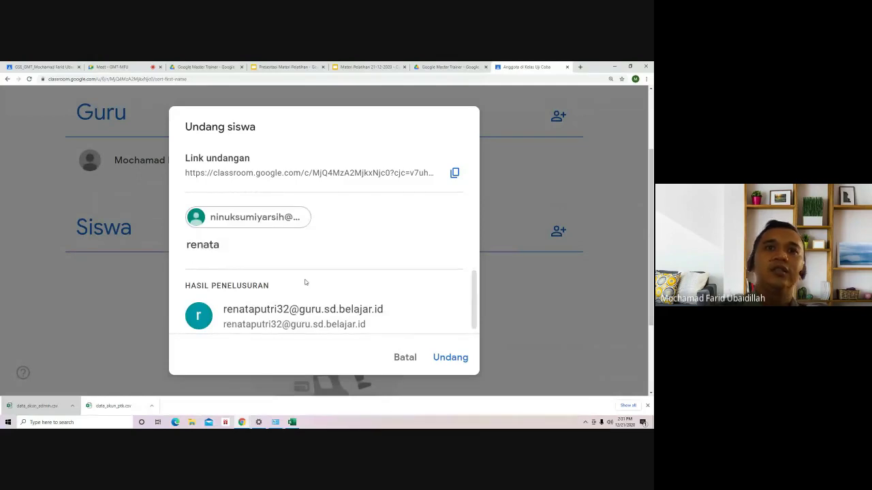
left_click(301, 320)
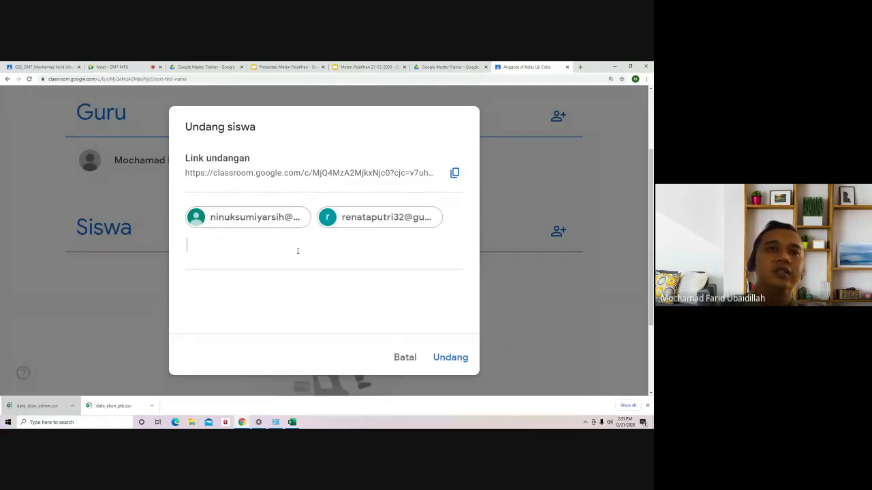
type("agus")
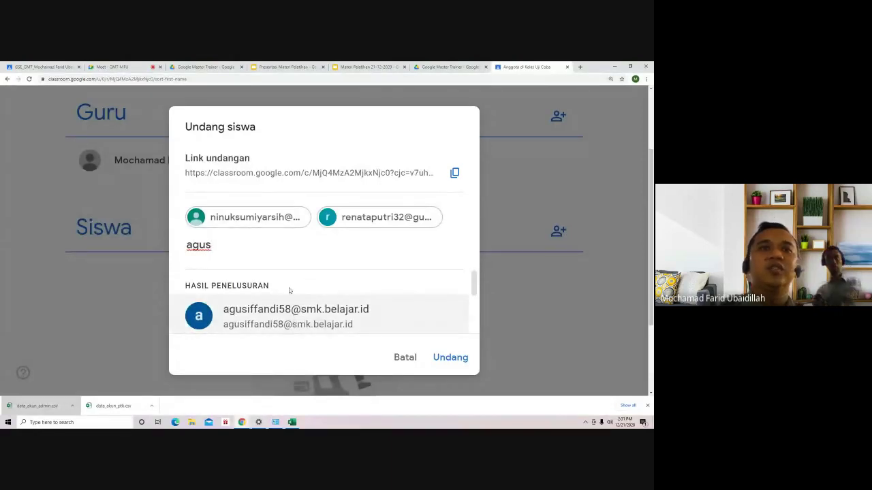
left_click_drag(215, 246, 186, 246)
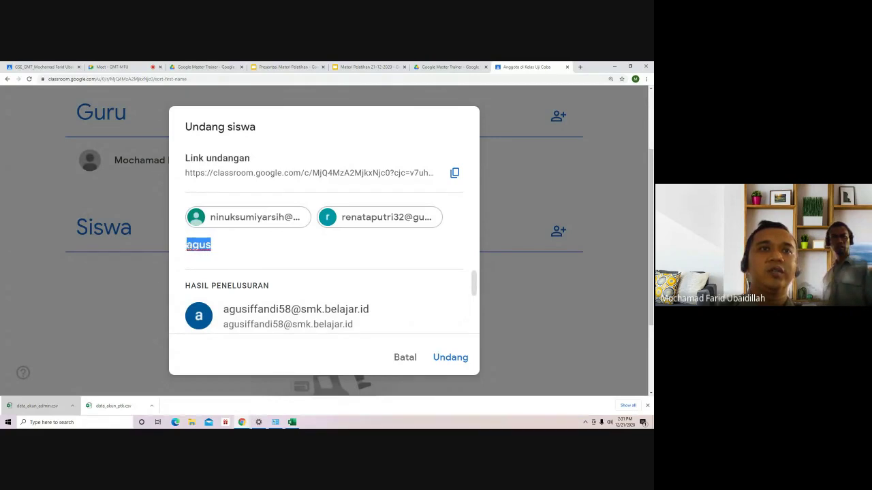
key("BackSpace")
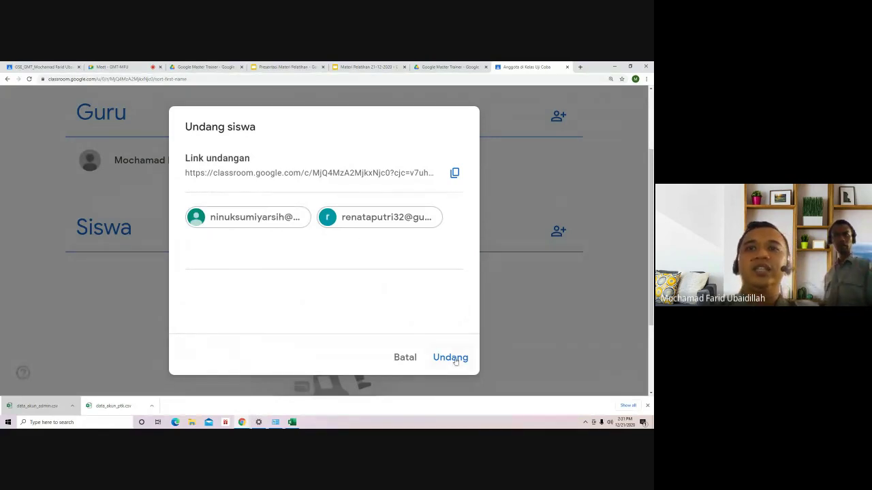
left_click(455, 361)
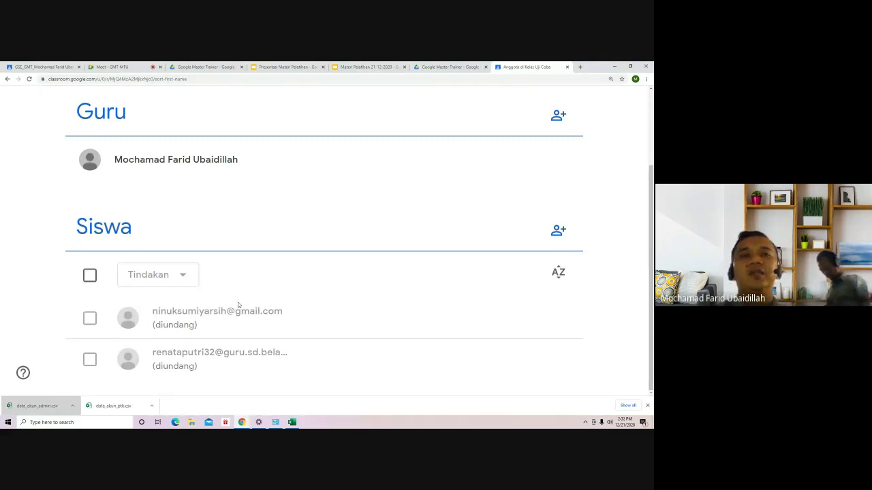
Reopen the student invitation form and cancel it without sending anything.
left_click(558, 230)
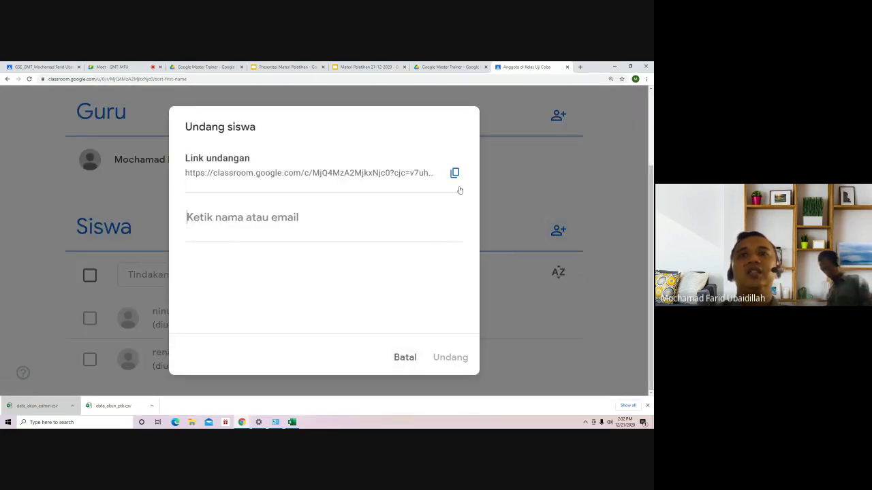
left_click(406, 358)
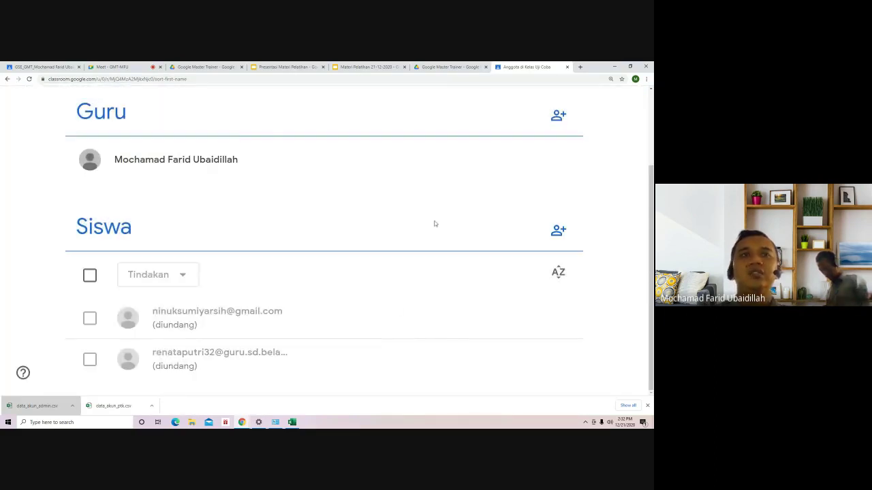
scroll(432, 224, "up", 2)
scroll(433, 225, "down", 2)
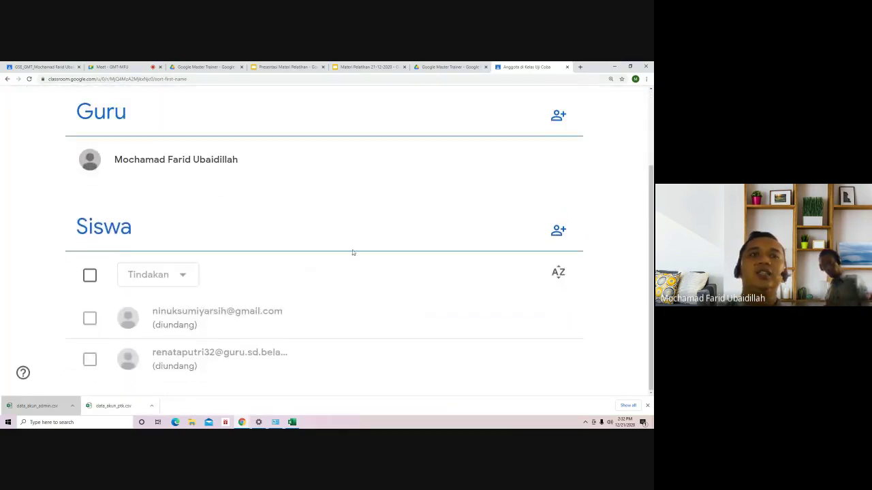
scroll(353, 253, "up", 2)
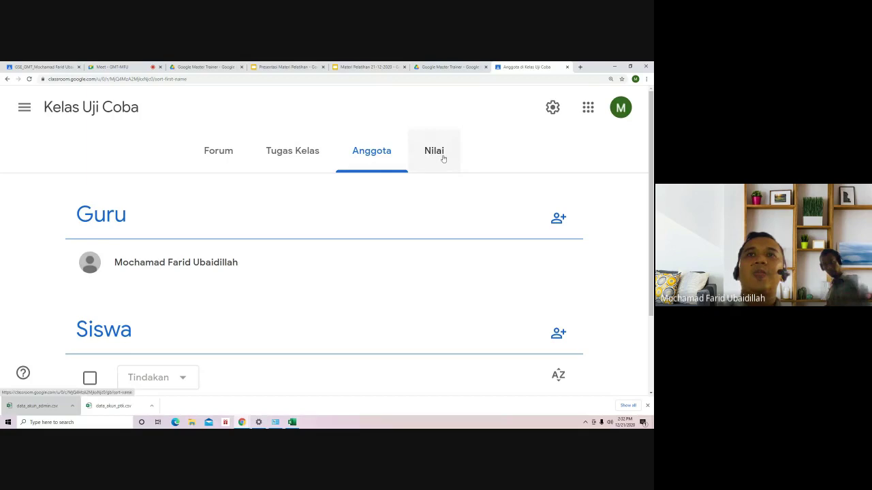
Check the empty Nilai page, browse the navigation class list, and open class settings.
left_click(443, 158)
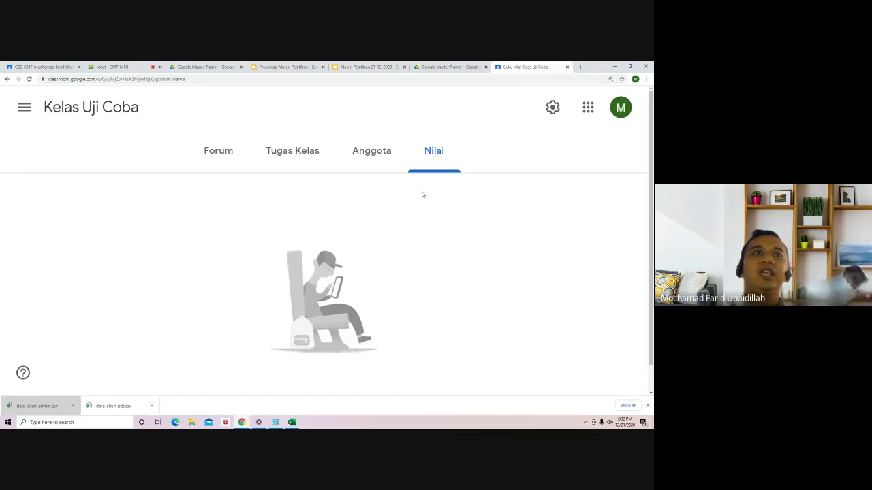
left_click(23, 109)
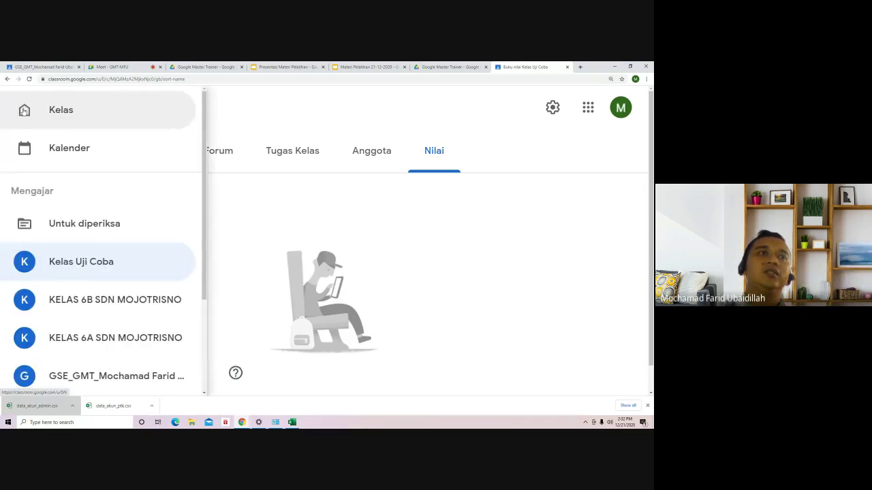
left_click(259, 110)
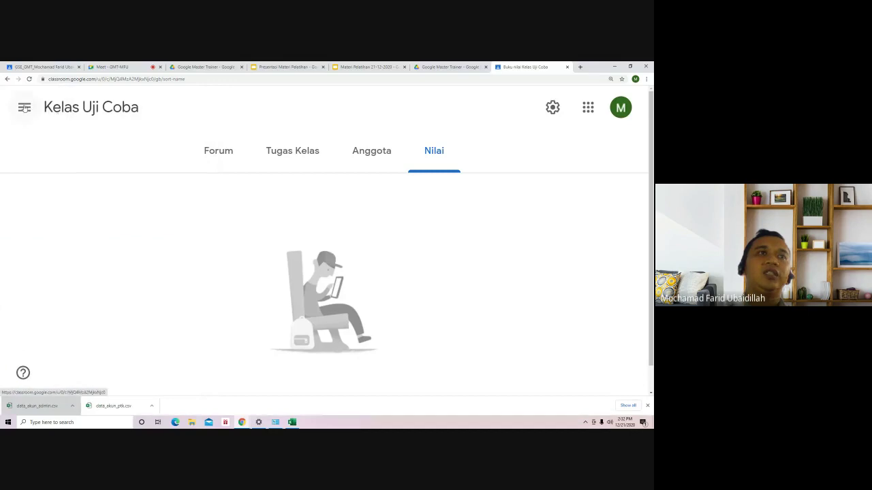
left_click(23, 110)
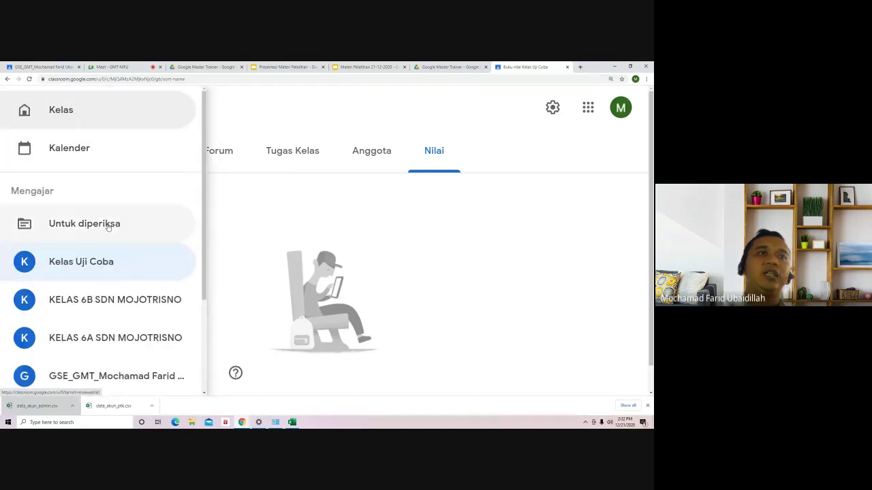
scroll(99, 216, "down", 1)
scroll(93, 232, "down", 1)
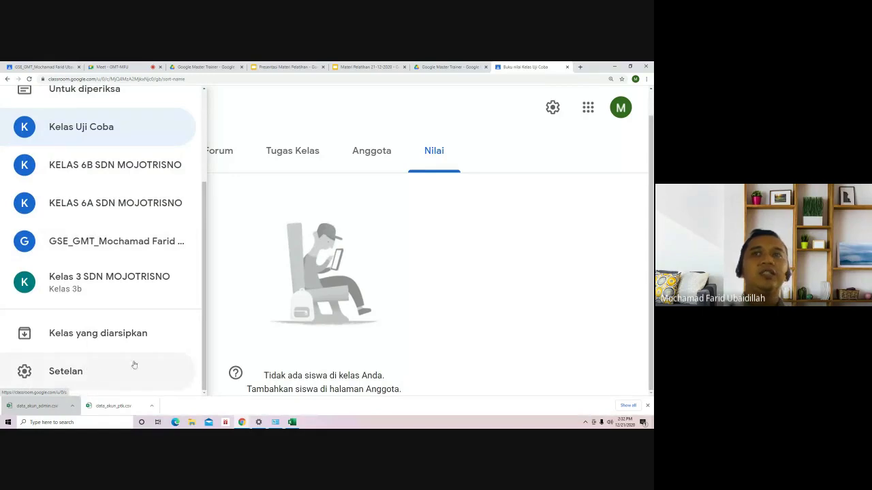
left_click(517, 177)
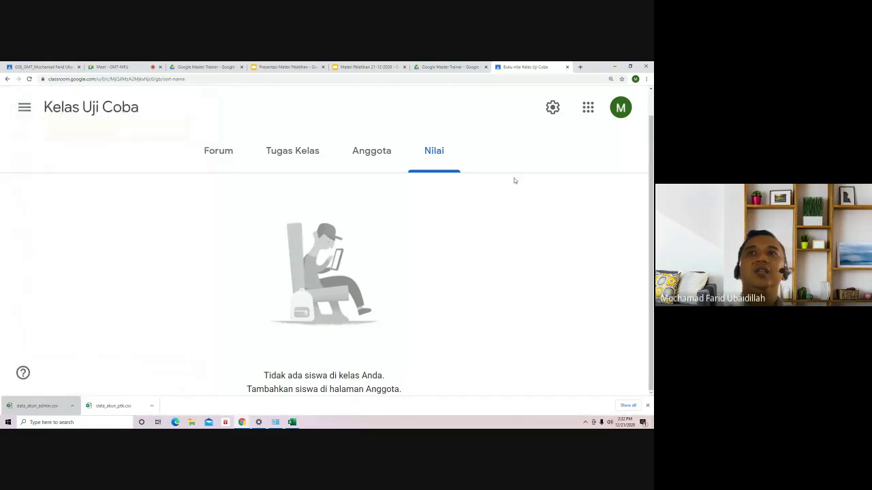
left_click(555, 109)
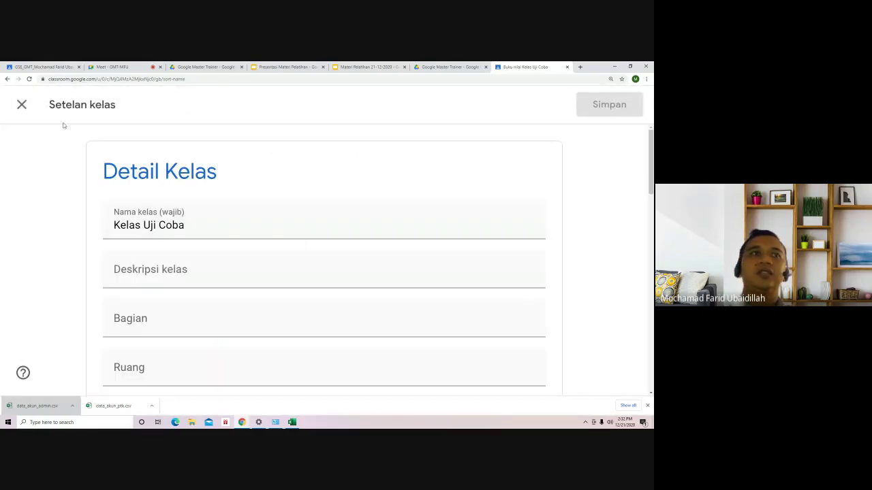
Reopen the Kelas Uji Coba settings and select the class code.
left_click(22, 105)
left_click(549, 111)
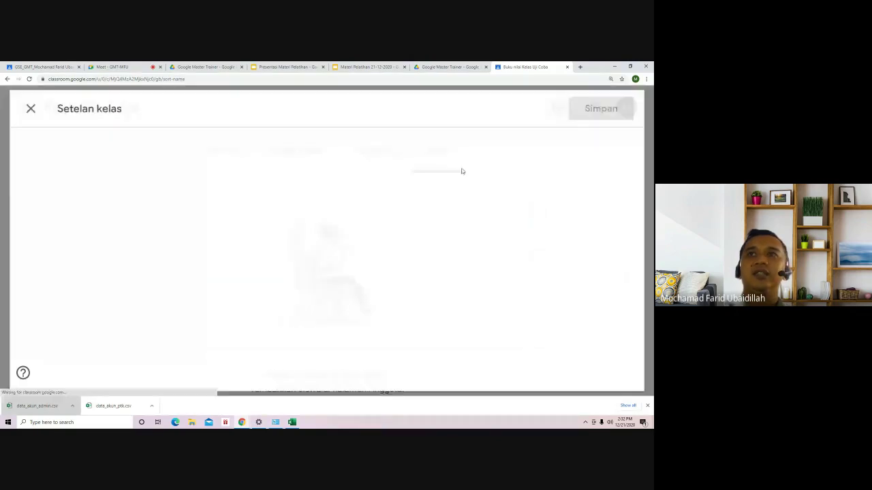
scroll(339, 249, "down", 4)
scroll(340, 250, "down", 2)
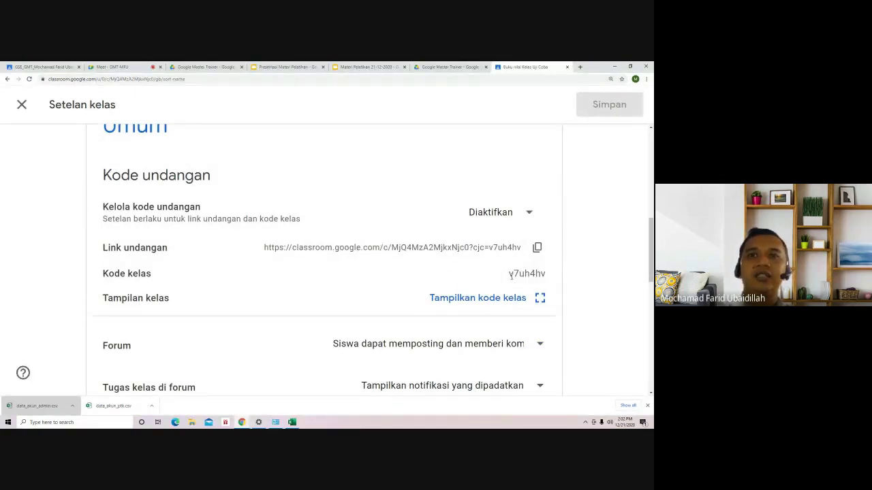
left_click_drag(509, 274, 546, 274)
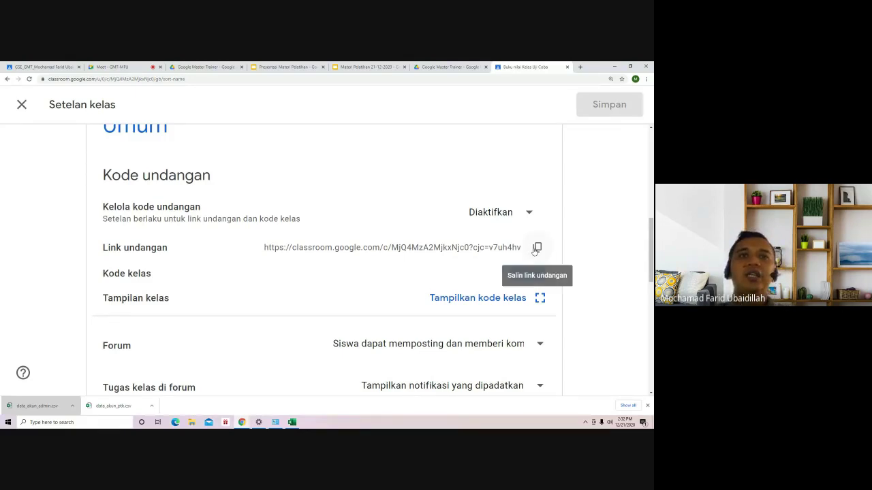
scroll(457, 294, "down", 1)
scroll(457, 293, "down", 3)
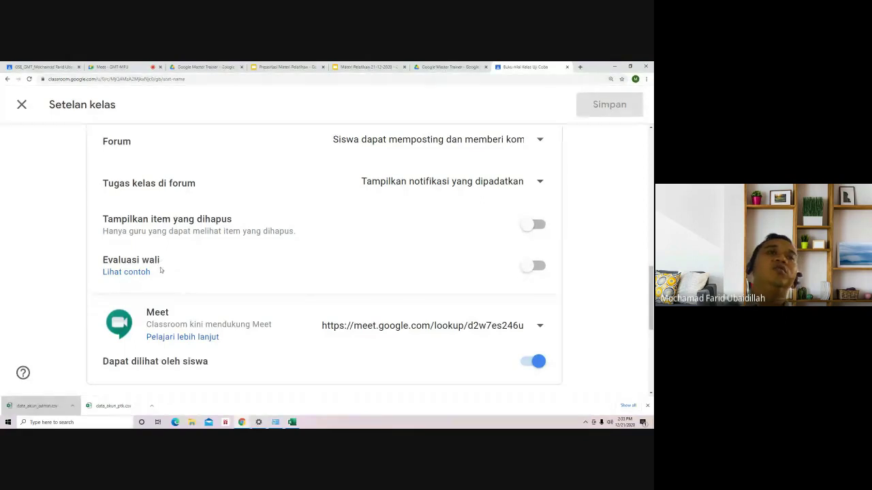
Turn on guardian email summaries for all taught classes and save the settings.
left_click(538, 267)
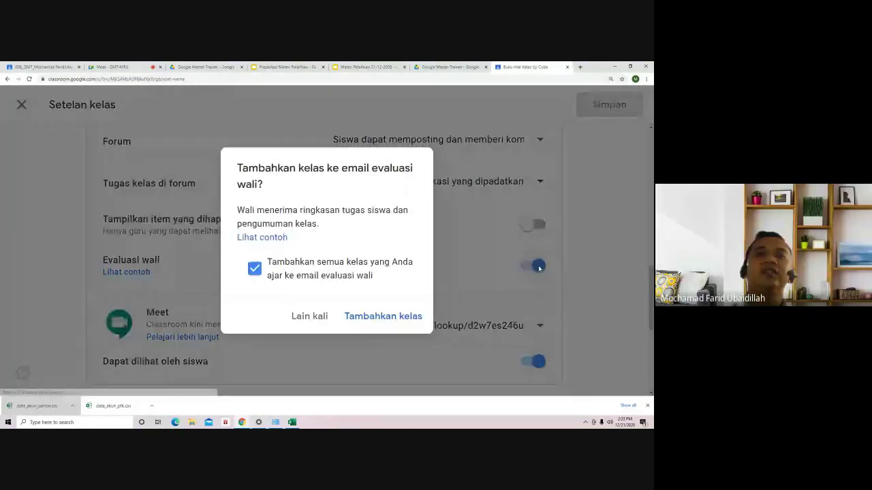
left_click(390, 314)
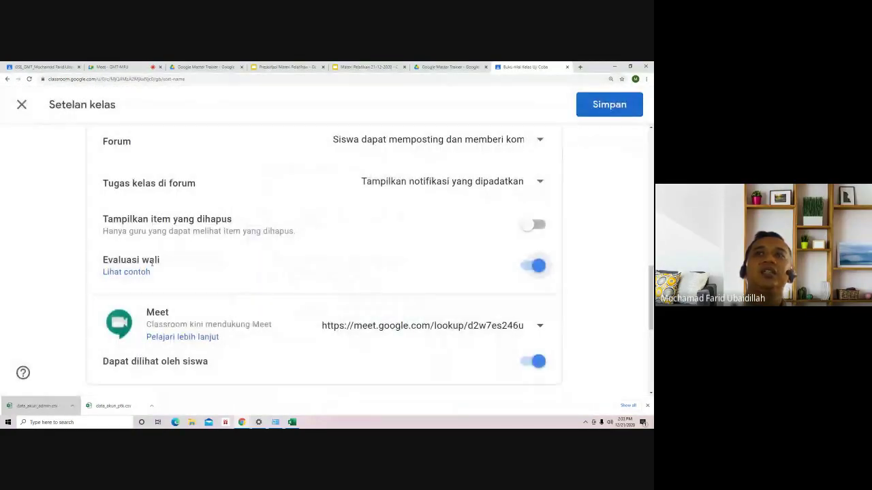
scroll(477, 317, "down", 3)
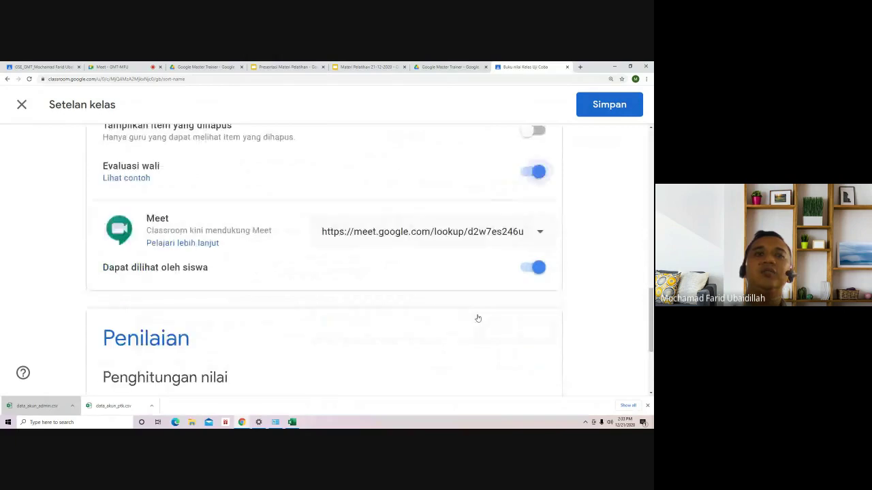
scroll(478, 318, "down", 2)
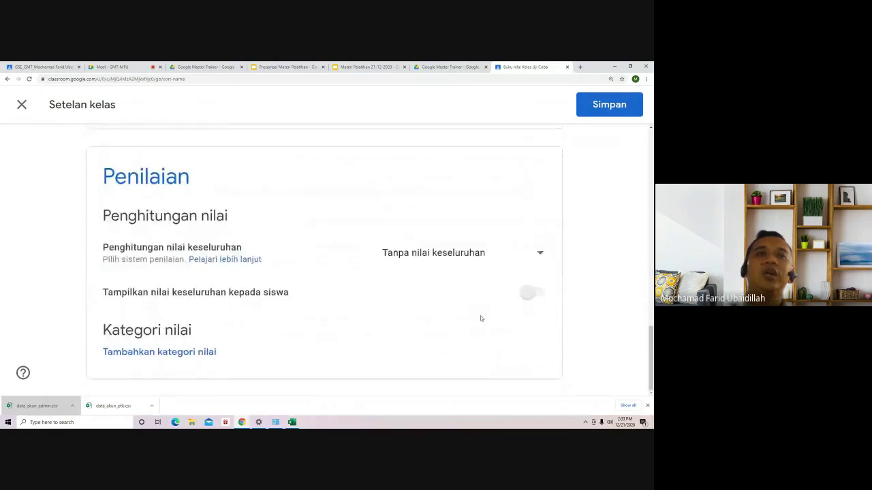
scroll(480, 315, "up", 3)
scroll(480, 318, "up", 1)
scroll(463, 327, "down", 2)
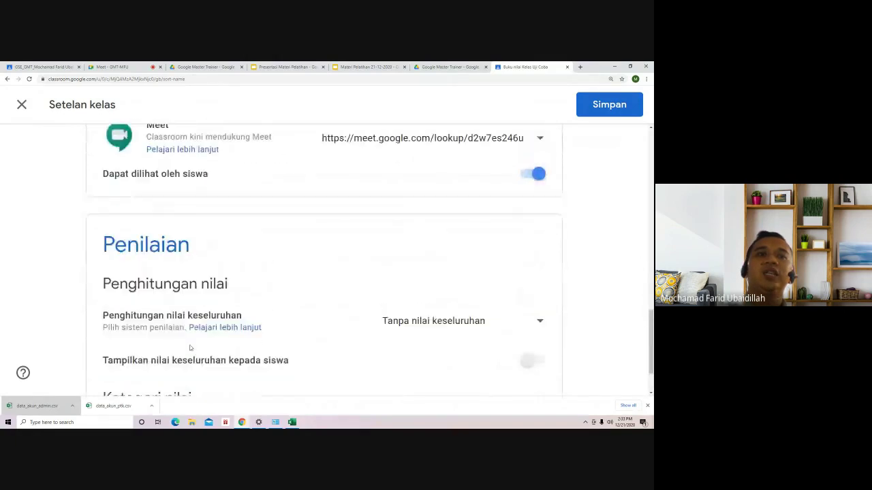
scroll(460, 325, "down", 1)
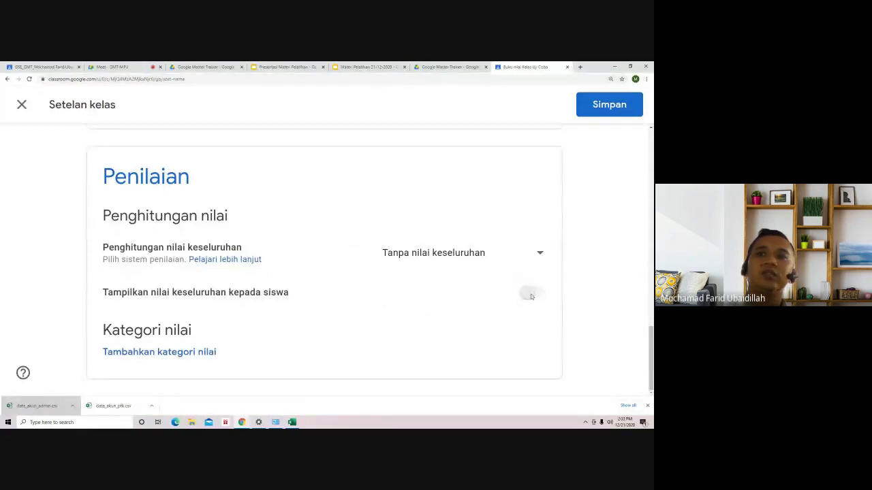
scroll(541, 295, "up", 1)
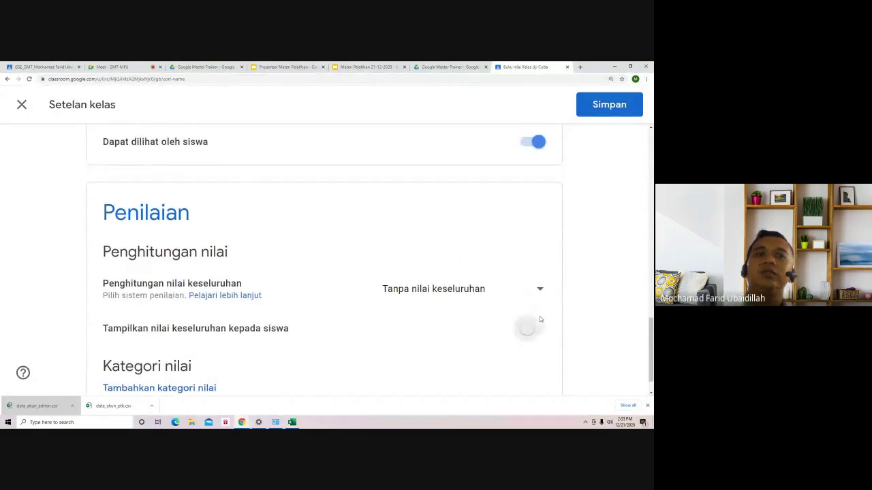
scroll(540, 320, "up", 15)
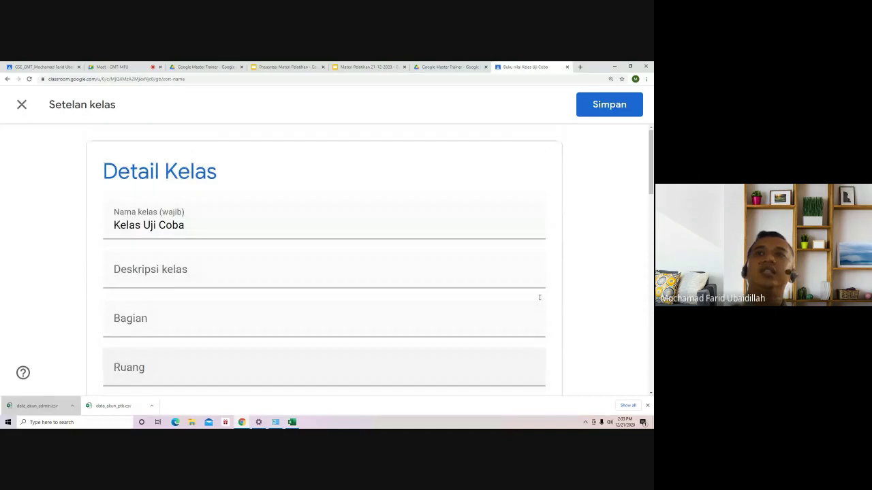
left_click(603, 106)
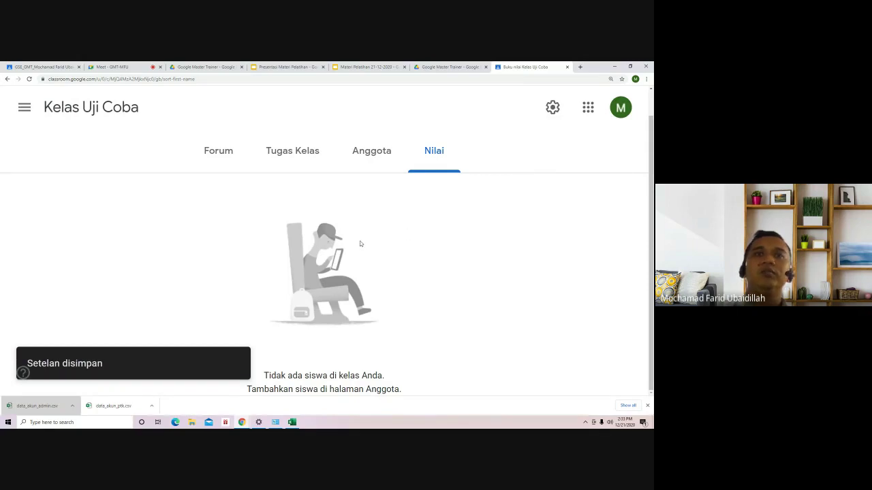
left_click(213, 161)
Start an announcement on the stream reading 'Selamat datang'.
scroll(334, 269, "down", 3)
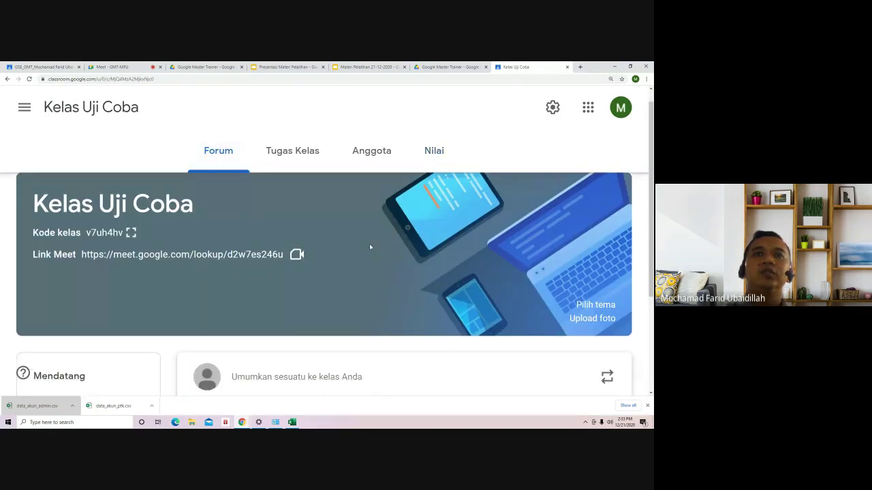
left_click(319, 260)
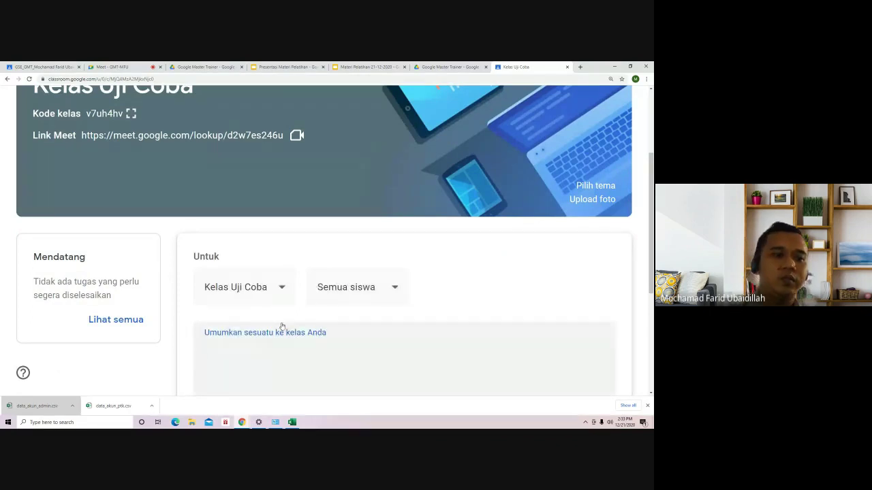
type("Selamat d")
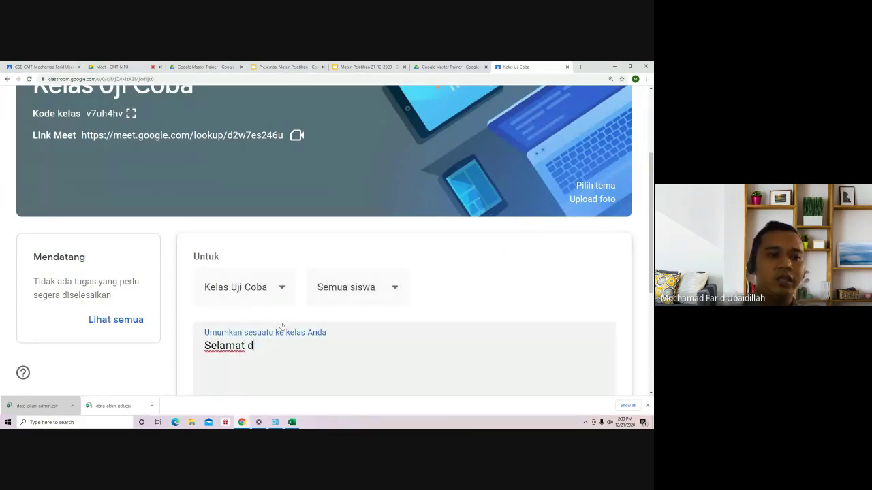
type("atang")
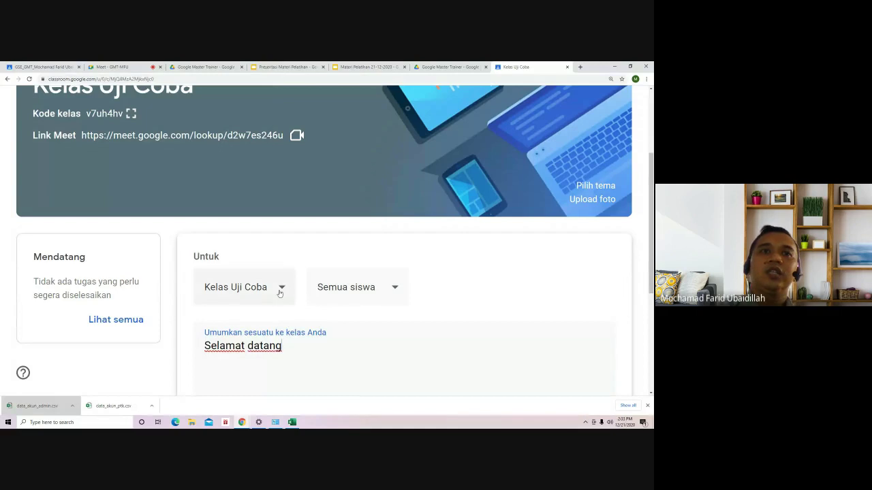
scroll(275, 234, "down", 1)
Address the announcement to Kelas Uji Coba only and all students, then view posting options.
left_click(278, 227)
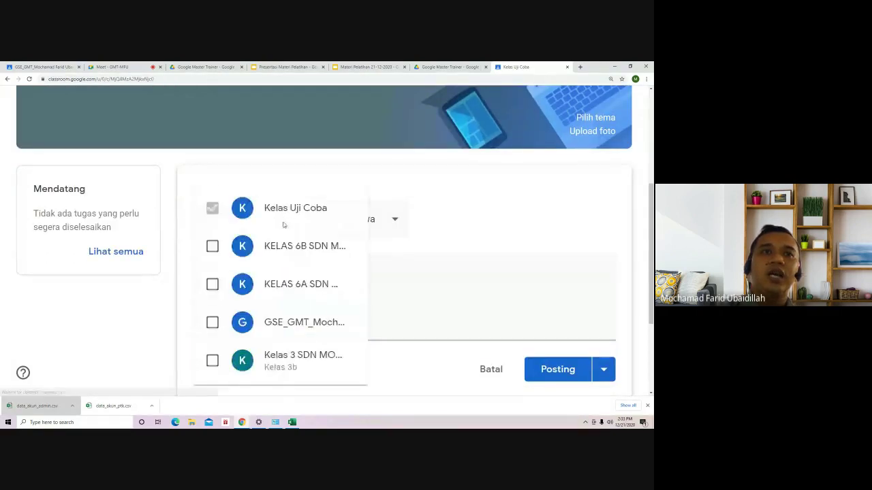
left_click(212, 248)
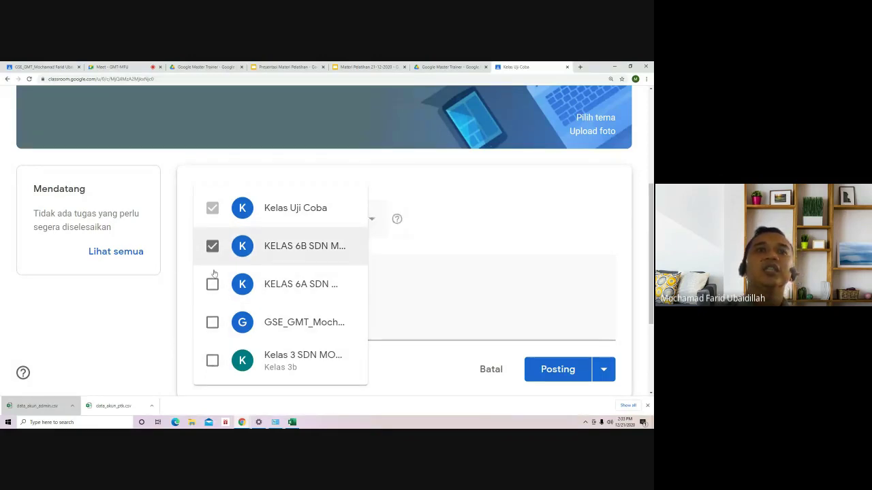
left_click(212, 284)
left_click(212, 246)
left_click(212, 284)
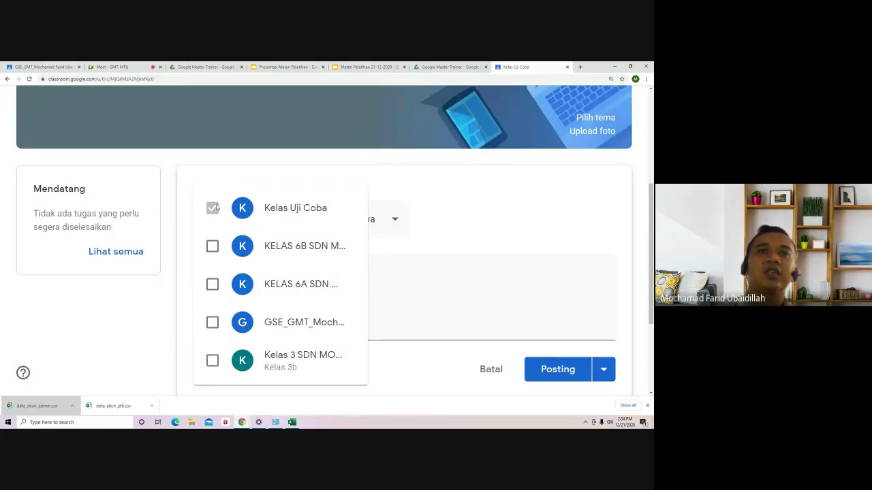
left_click(371, 218)
left_click(396, 221)
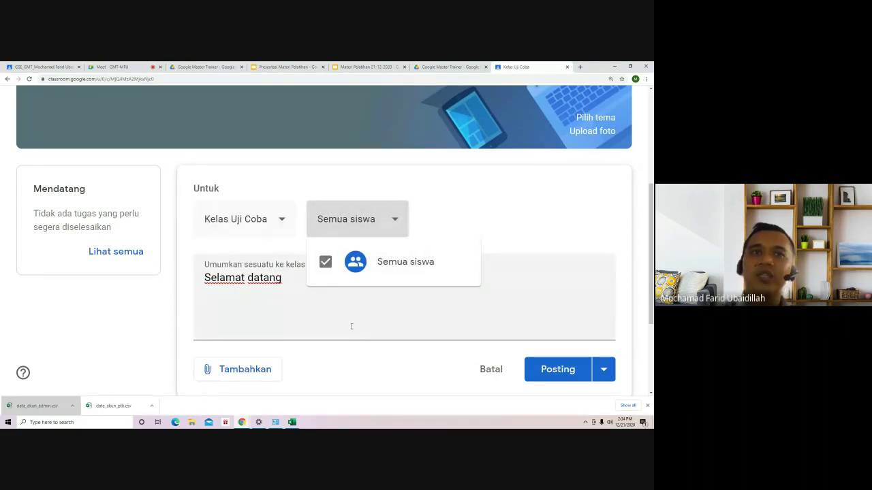
left_click(538, 205)
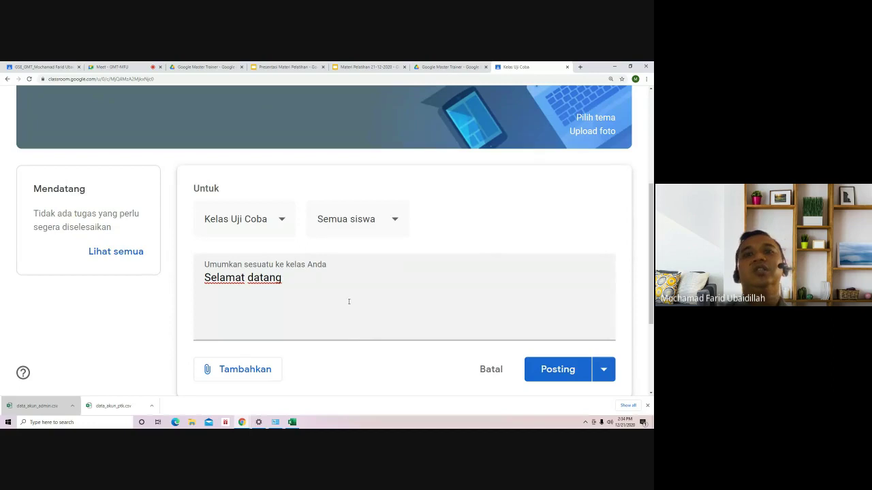
left_click(604, 374)
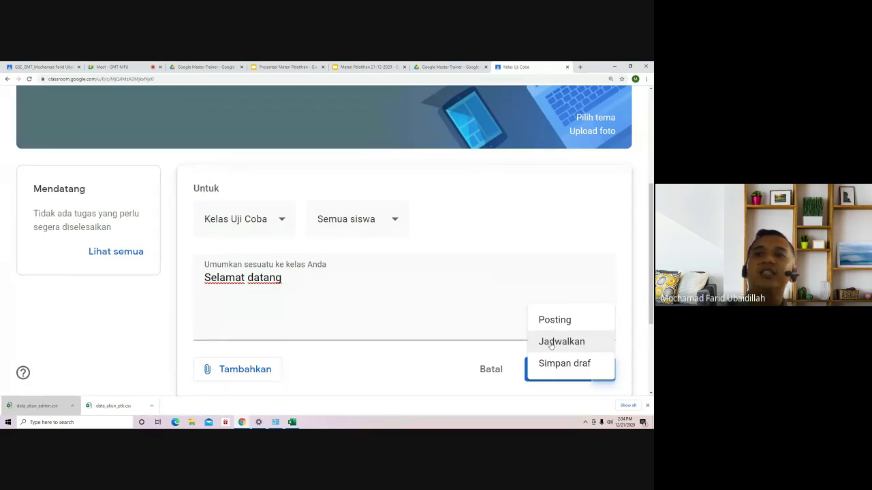
Try scheduling the announcement for 22 December, then cancel the scheduling.
left_click(574, 342)
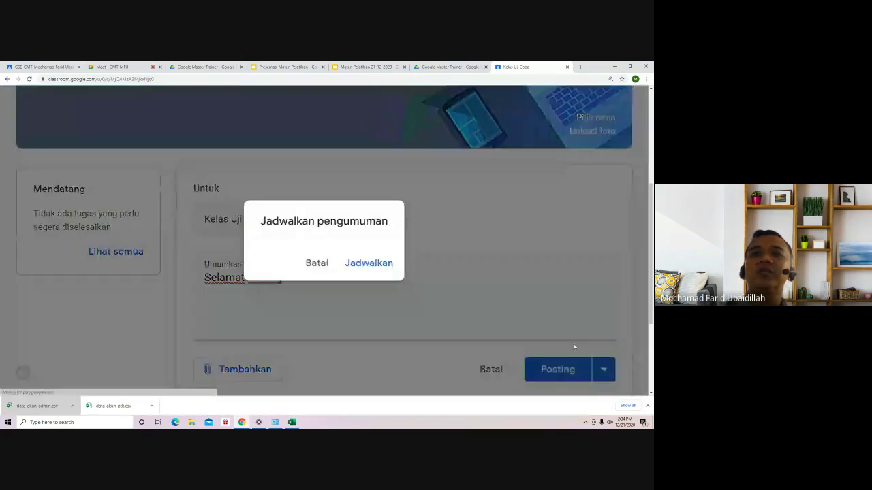
left_click(370, 215)
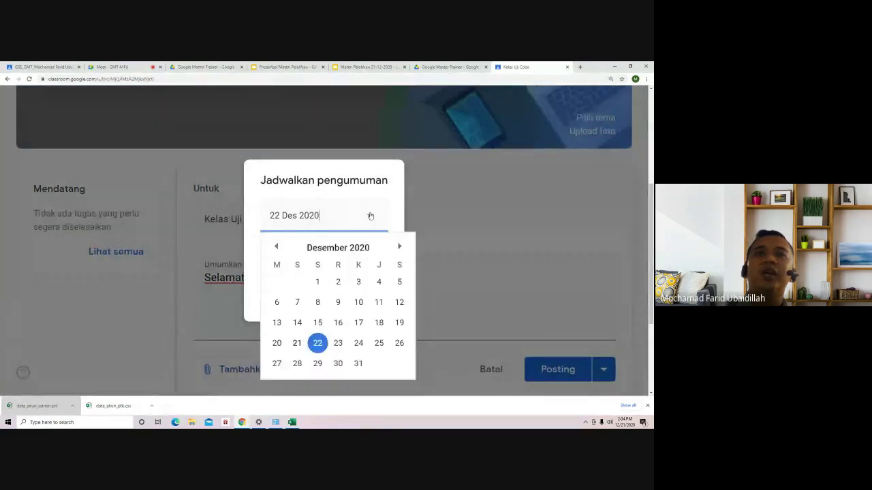
left_click(319, 344)
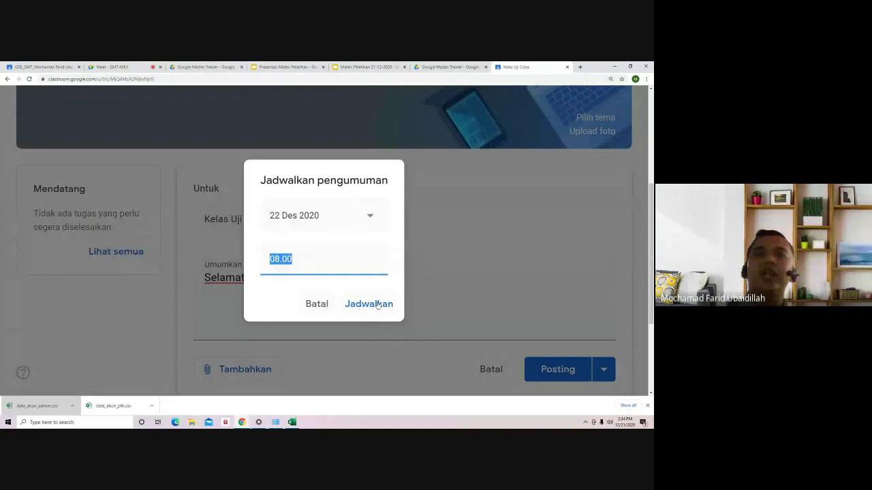
left_click(326, 306)
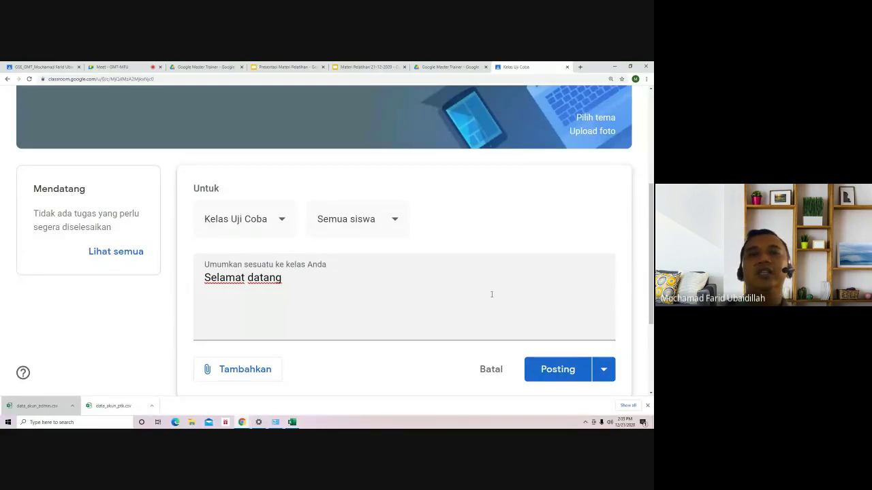
Dismiss the posting options and return to the Selamat datang text, scrolled up to the class banner.
left_click(603, 369)
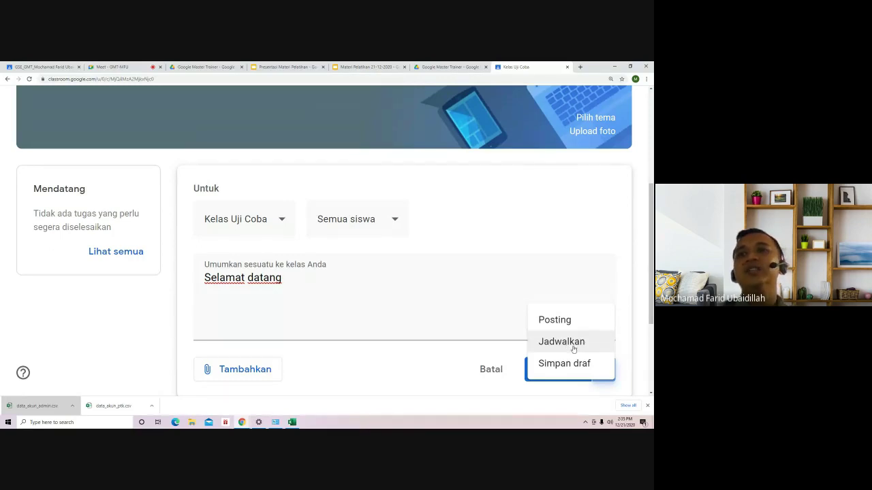
left_click(622, 288)
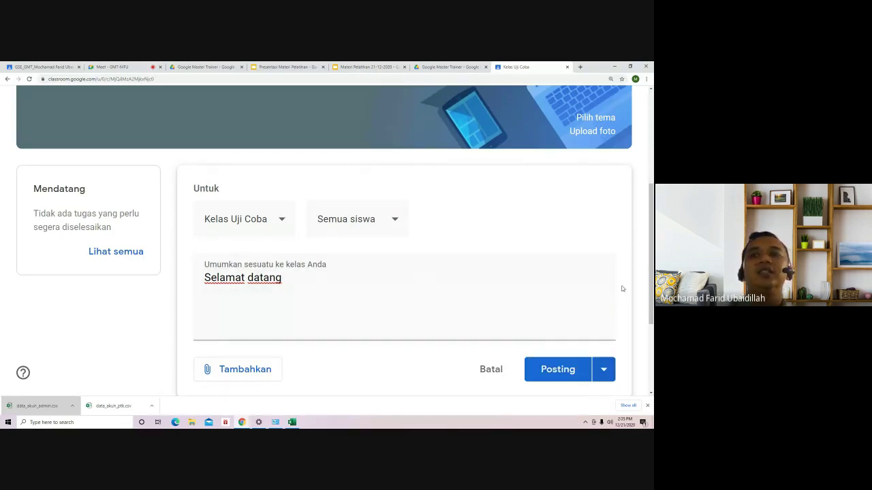
left_click(302, 285)
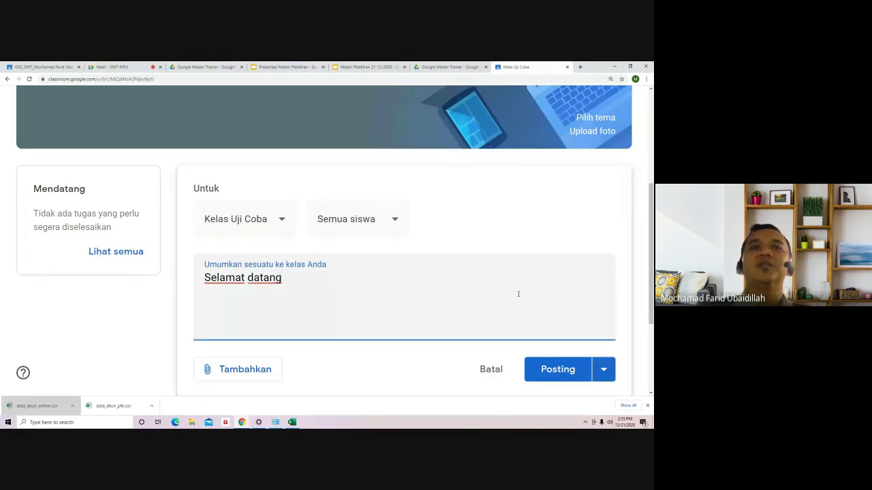
scroll(517, 295, "up", 1)
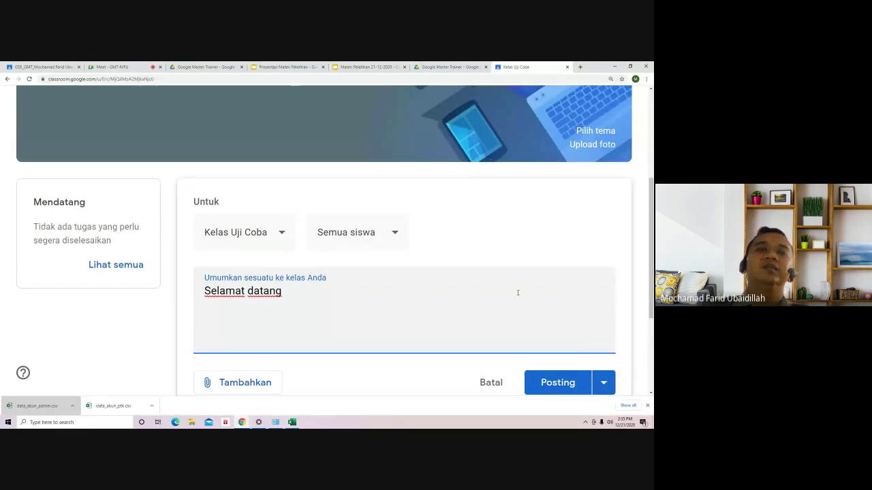
scroll(518, 293, "up", 5)
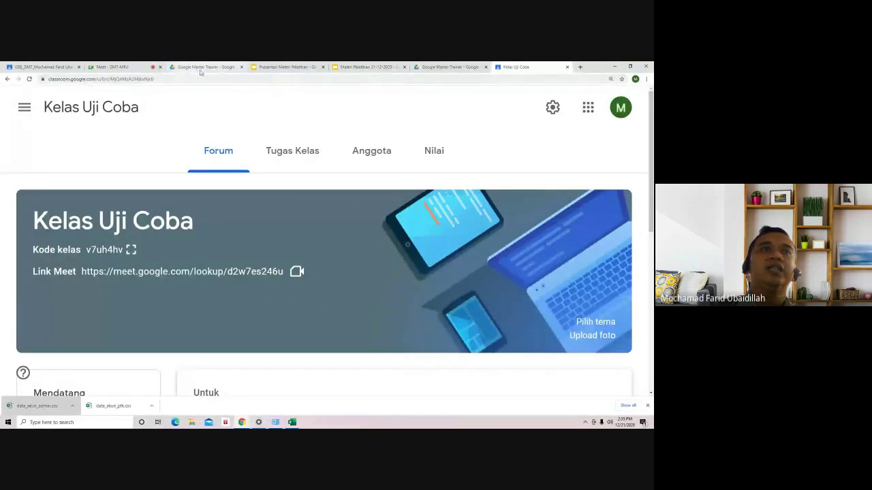
Switch to the GSE_GMT class, browse its Forum, and open Tugas Kelas showing Hari Kedua.
left_click(54, 68)
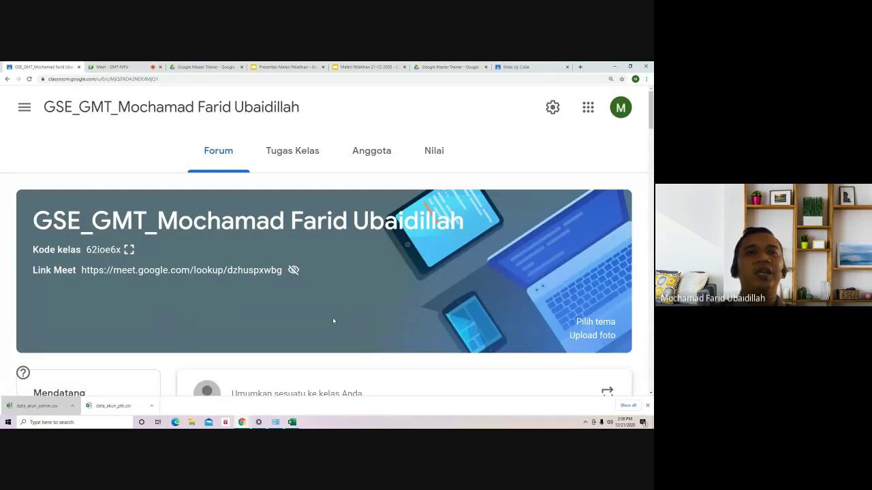
scroll(334, 321, "down", 1)
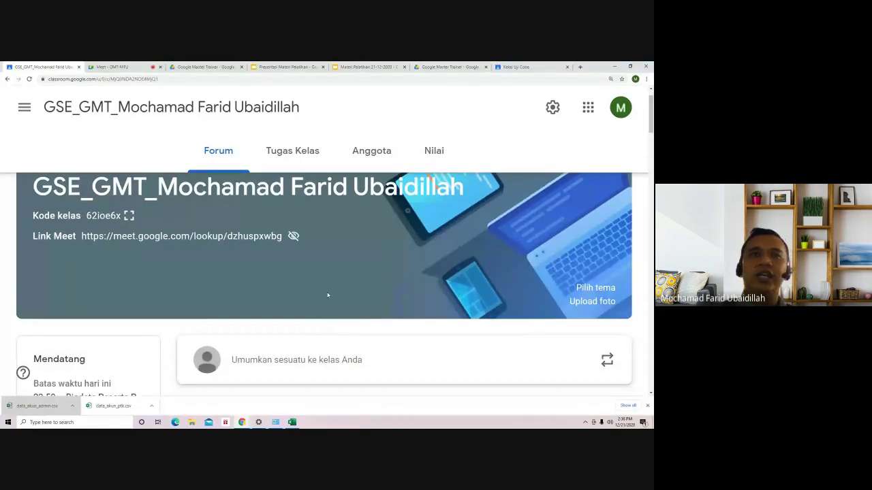
scroll(327, 266, "up", 1)
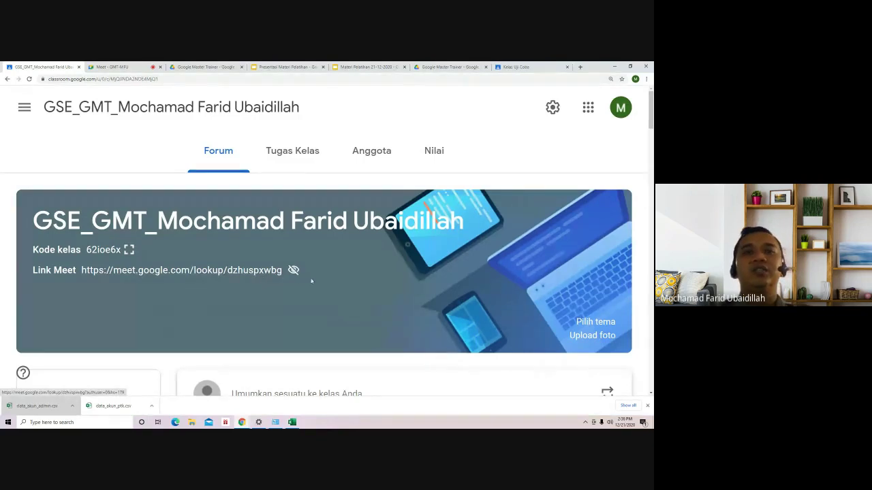
scroll(366, 288, "down", 2)
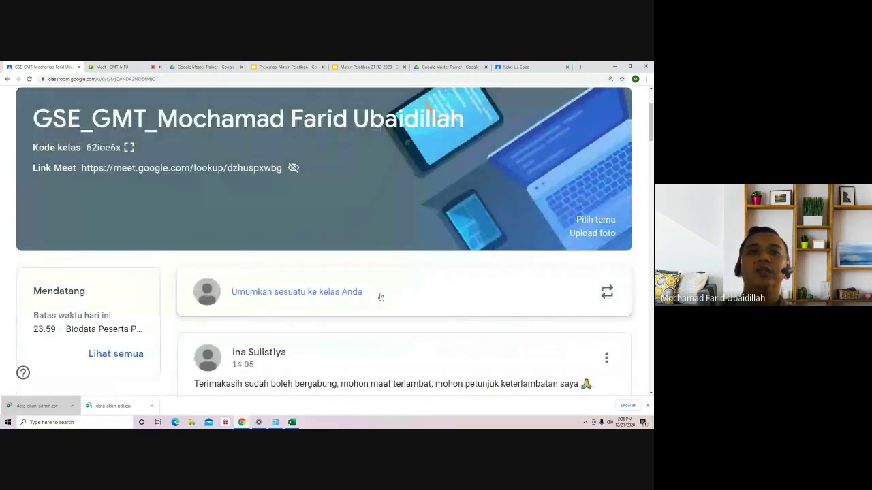
scroll(382, 296, "down", 2)
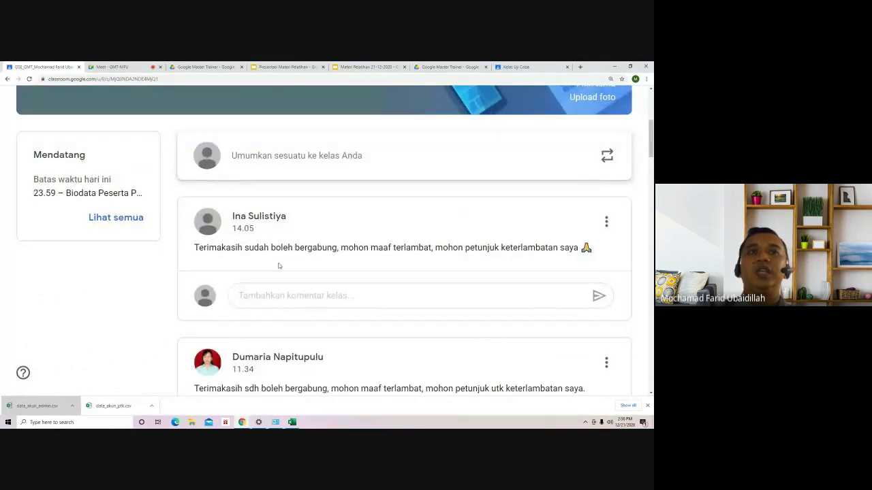
scroll(304, 263, "up", 3)
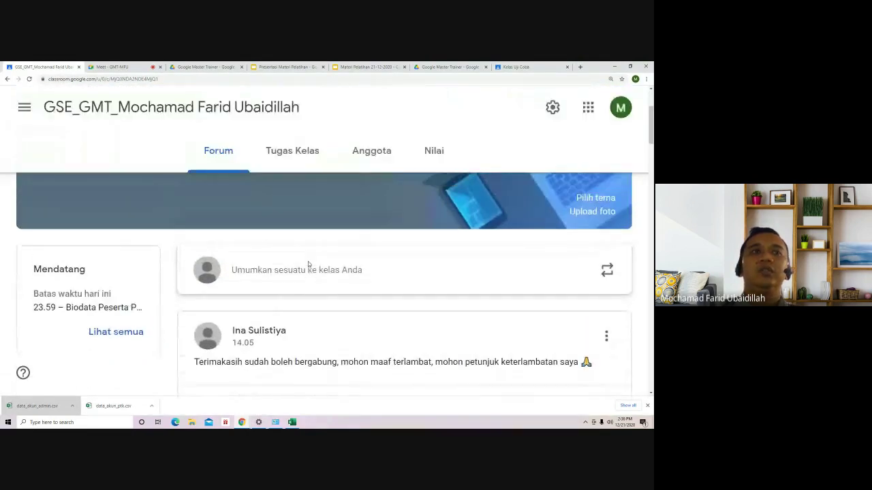
scroll(308, 264, "down", 1)
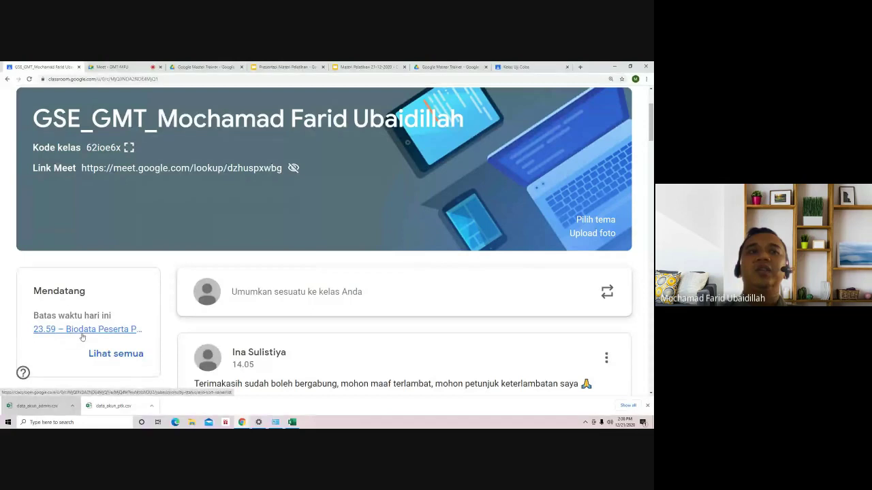
scroll(124, 335, "up", 1)
scroll(125, 335, "up", 2)
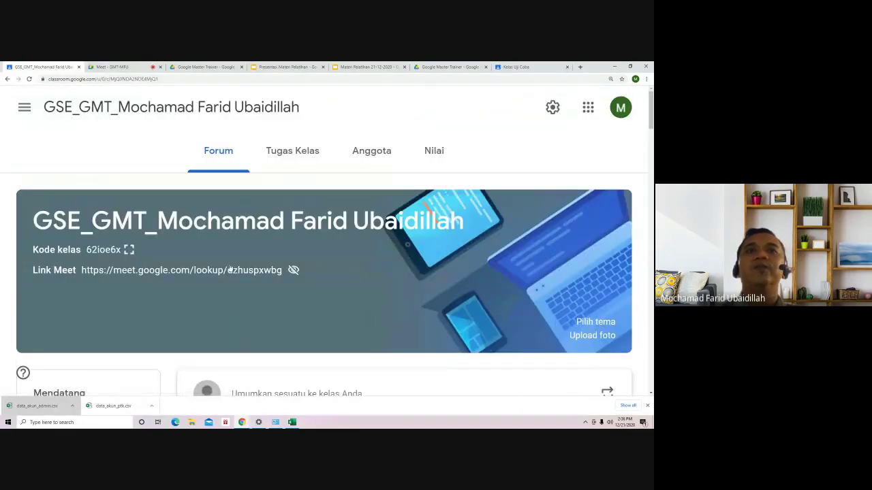
left_click(291, 157)
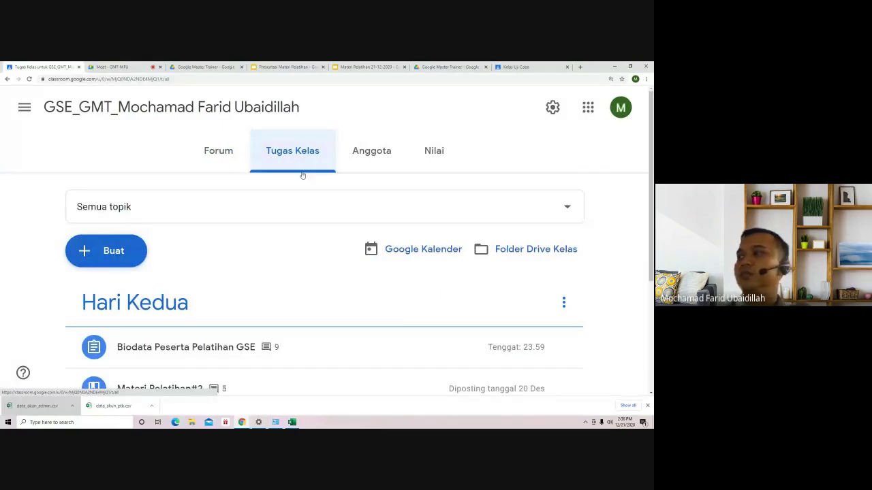
scroll(245, 238, "down", 3)
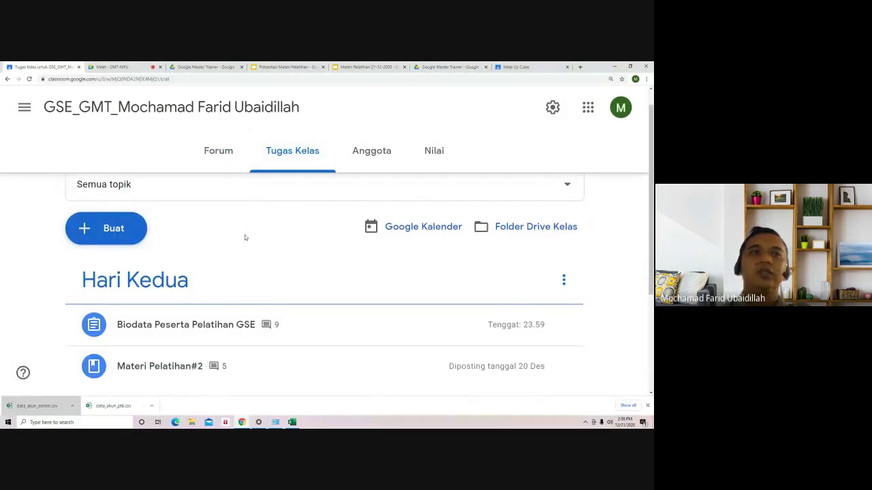
scroll(245, 238, "down", 1)
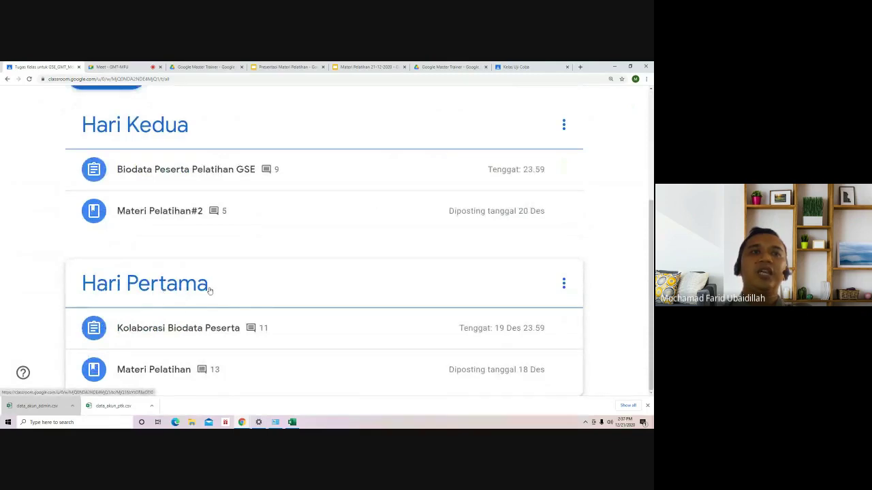
scroll(195, 294, "up", 3)
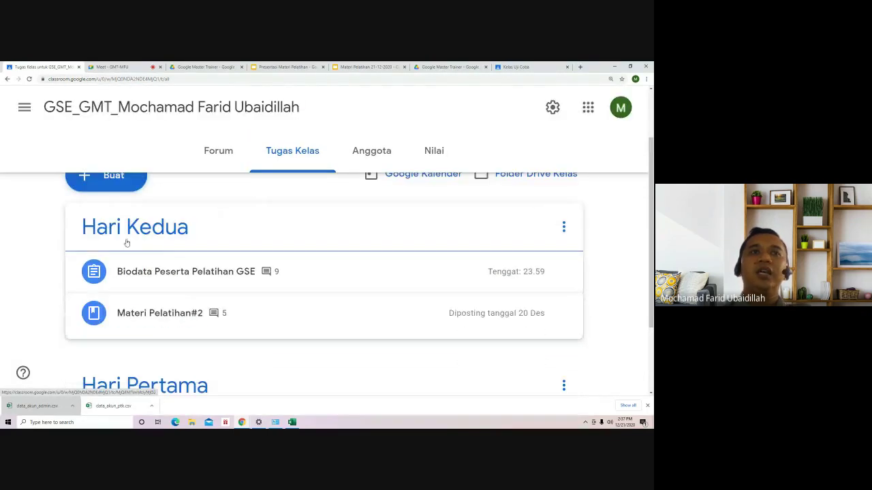
scroll(284, 287, "down", 3)
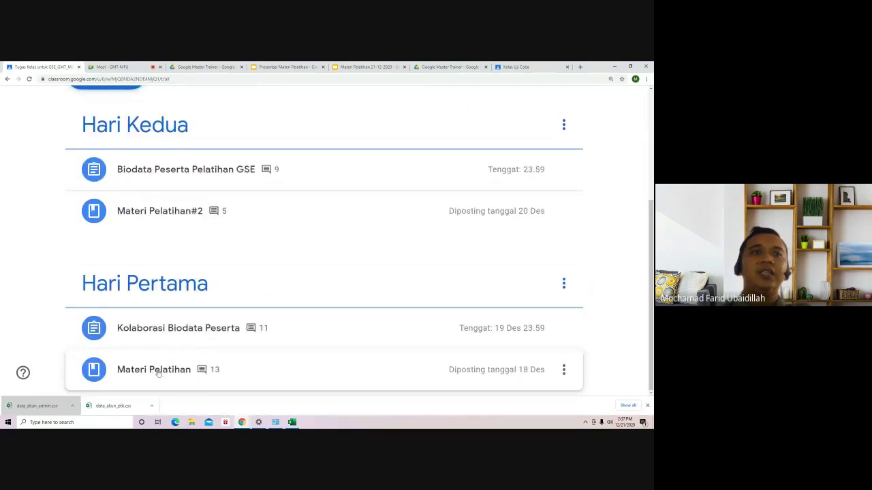
scroll(156, 347, "up", 5)
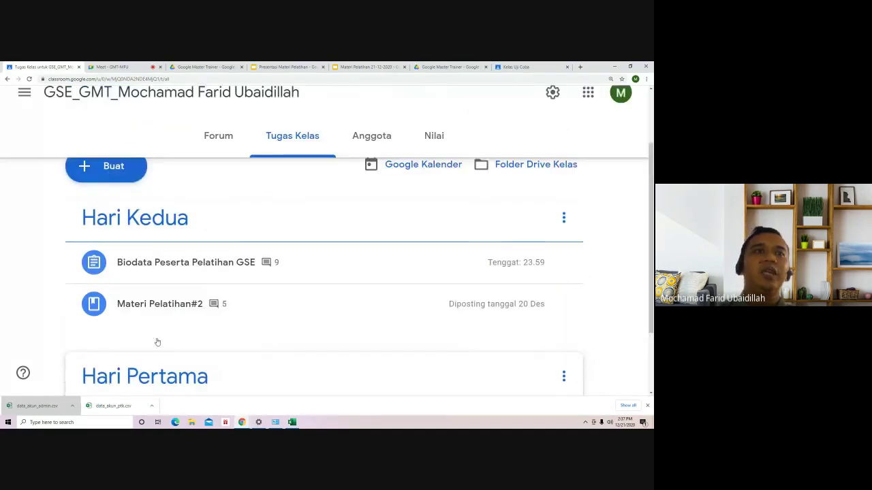
Start a new material and look through the Tambahkan and Buat attachment menus.
left_click(136, 248)
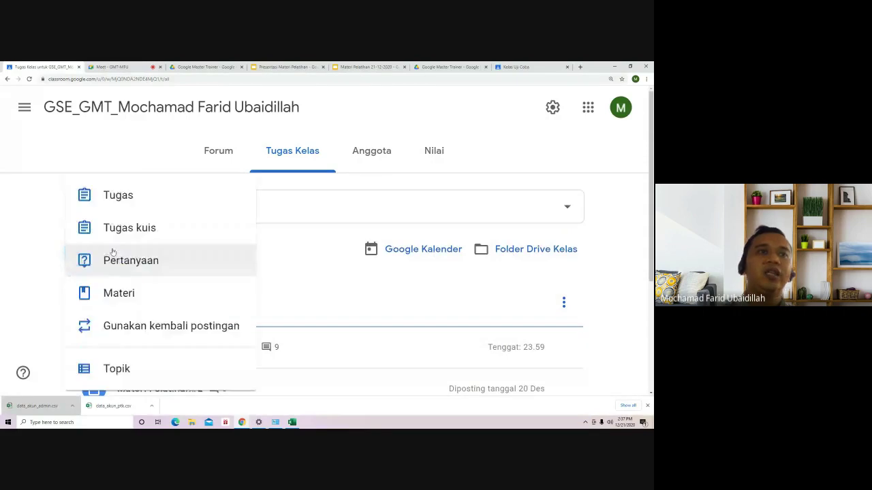
left_click(132, 297)
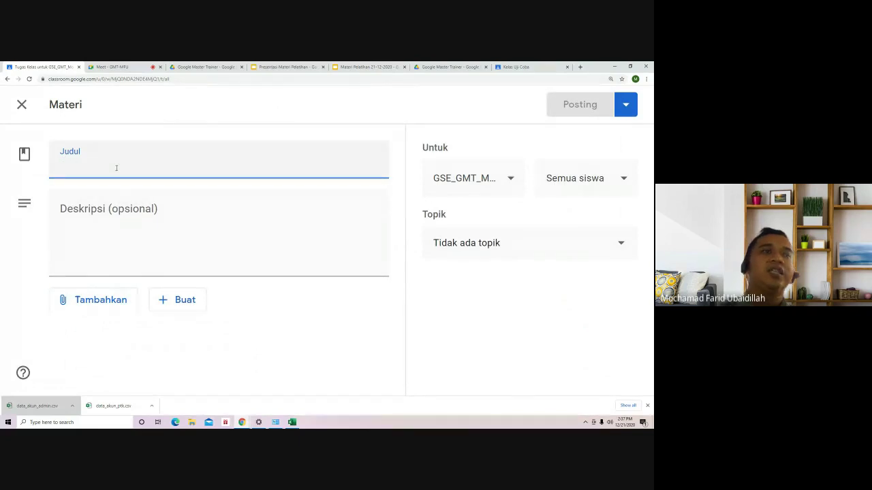
left_click(108, 301)
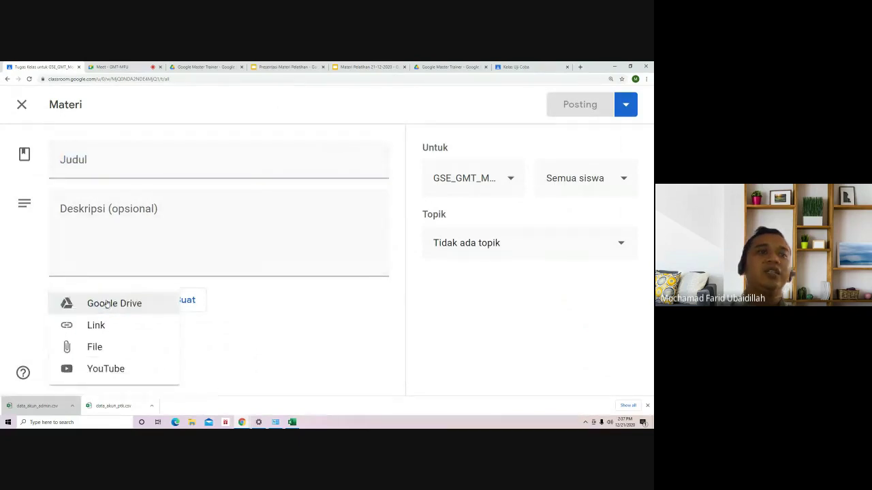
left_click(213, 331)
left_click(182, 307)
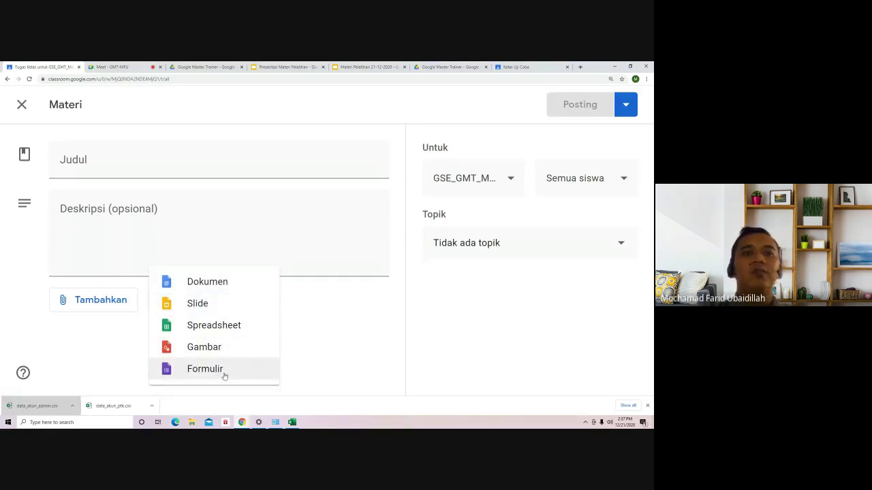
left_click(305, 346)
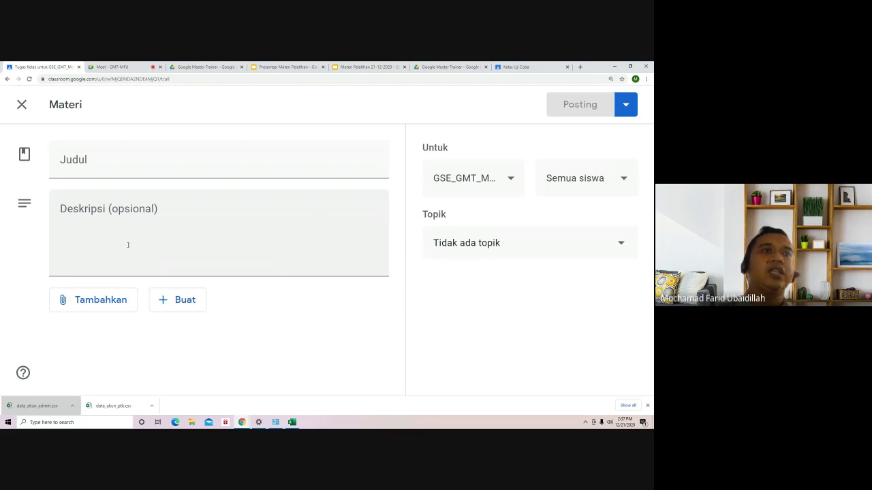
Title the material 'contoh' and bring up the Tambahkan attachment options.
left_click(131, 173)
type("contoh")
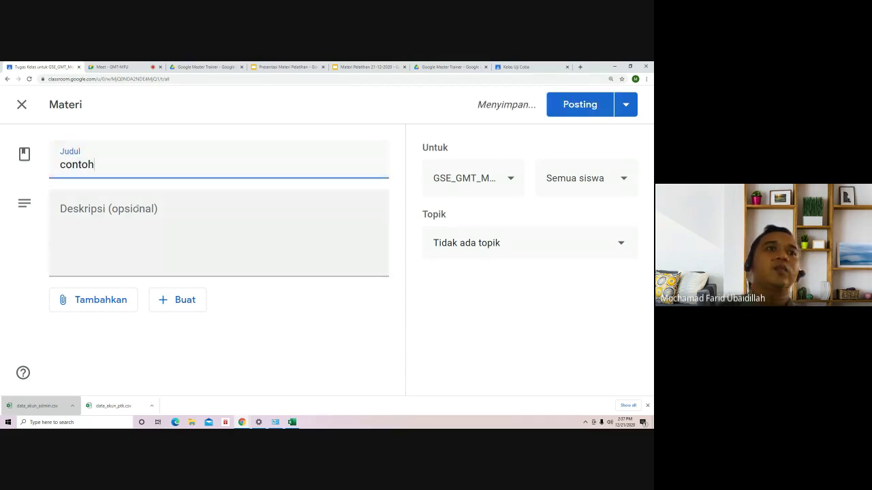
left_click(118, 243)
left_click(102, 308)
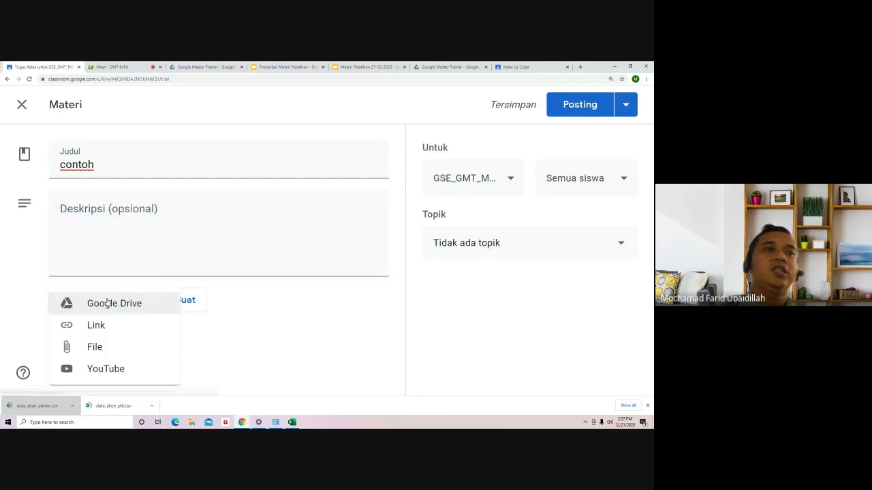
Browse Google Drive's My Drive and enter the Google Master Trainer folder.
left_click(124, 306)
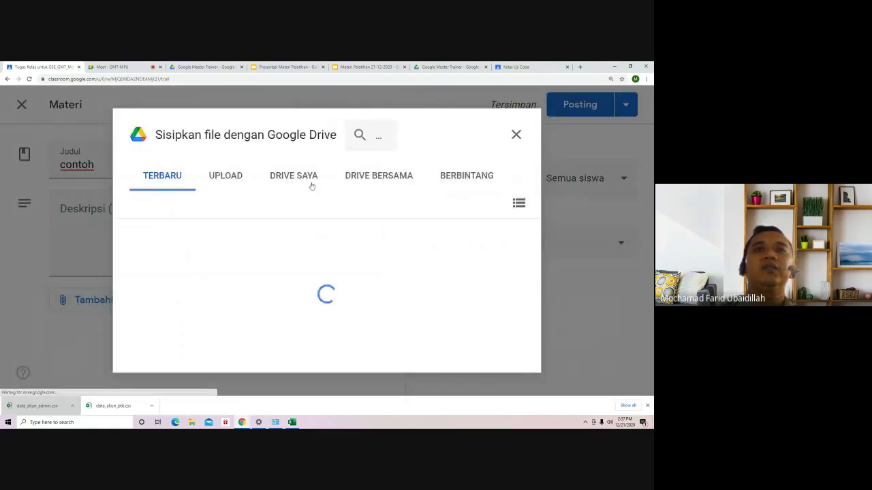
left_click(298, 182)
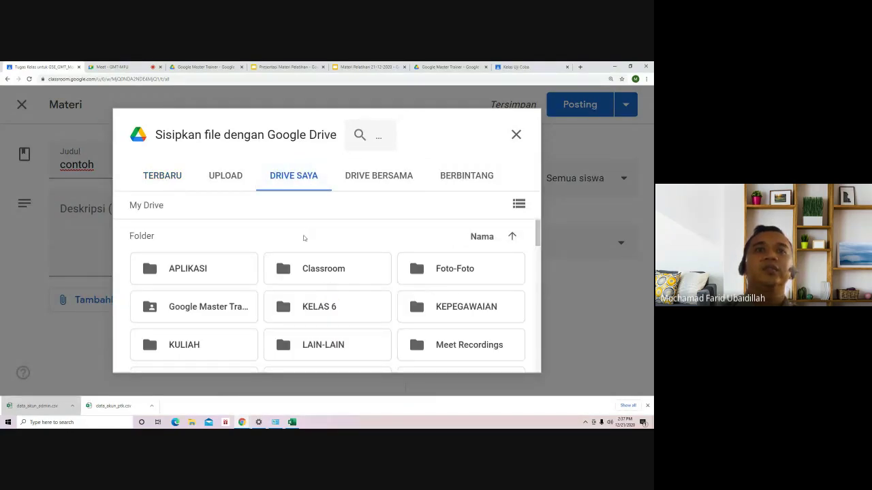
scroll(339, 276, "down", 1)
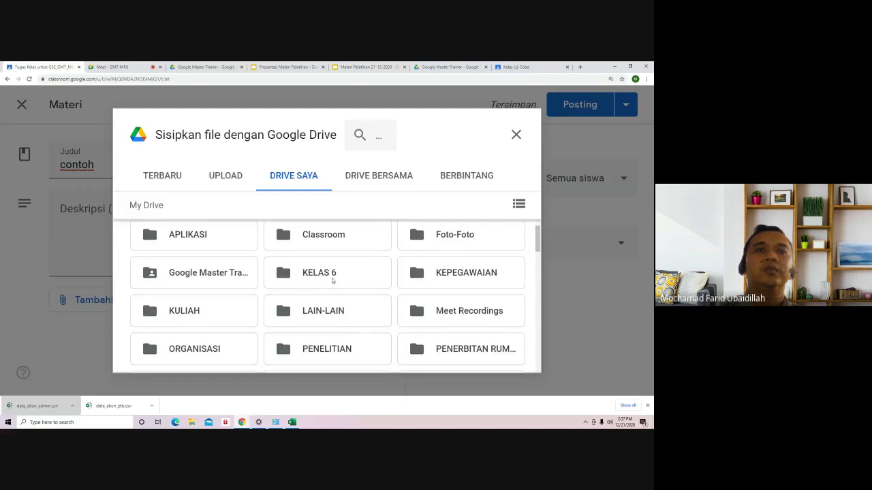
double_click(226, 278)
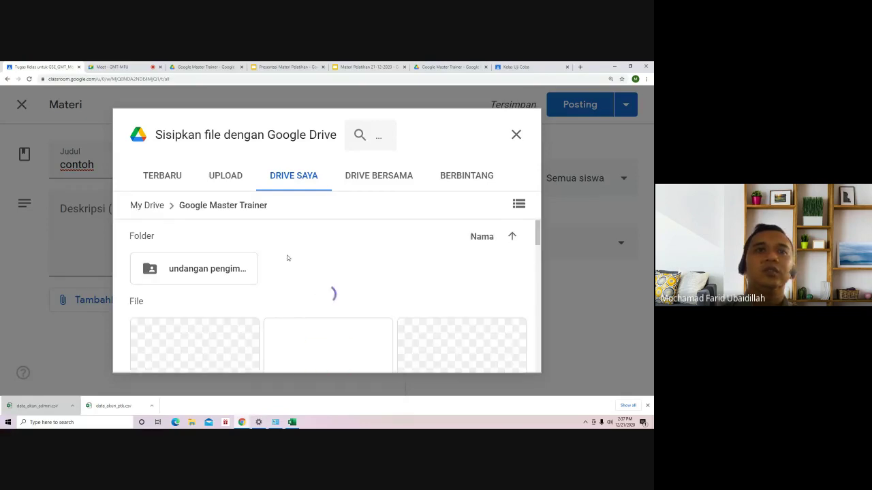
Select Jundipe - Lauren.mp3 and insert it into the contoh material.
scroll(287, 261, "down", 2)
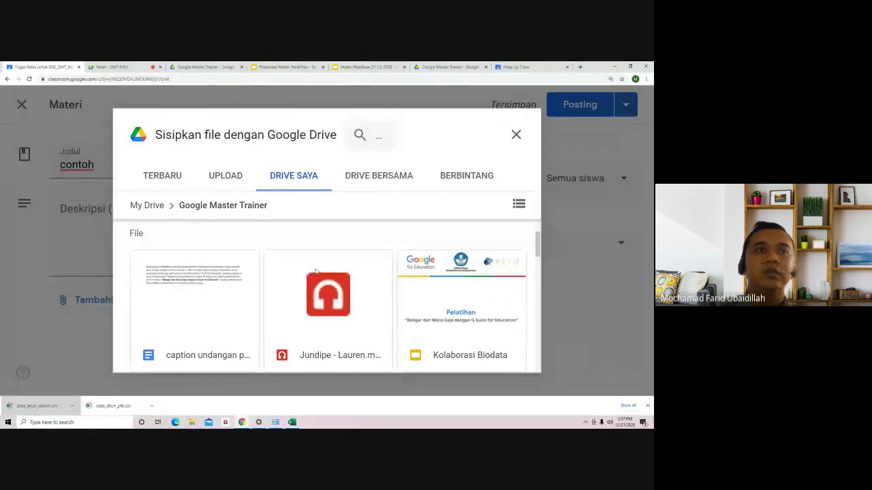
scroll(310, 276, "down", 1)
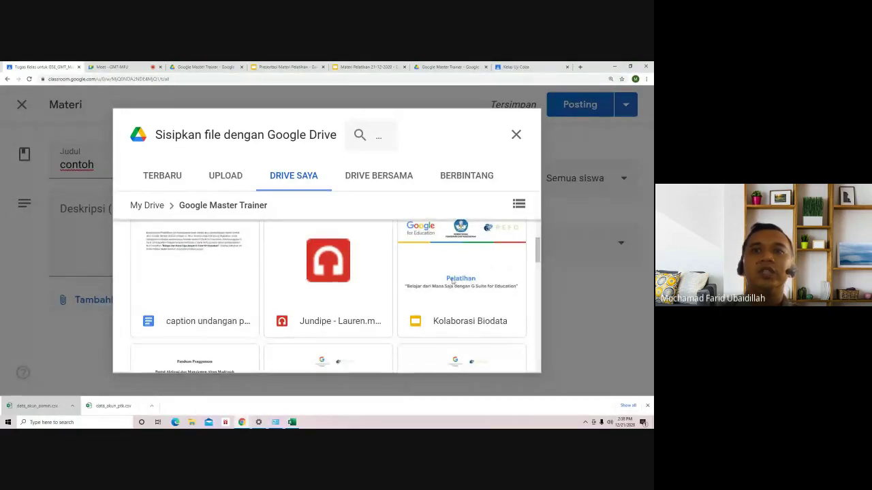
scroll(392, 302, "down", 4)
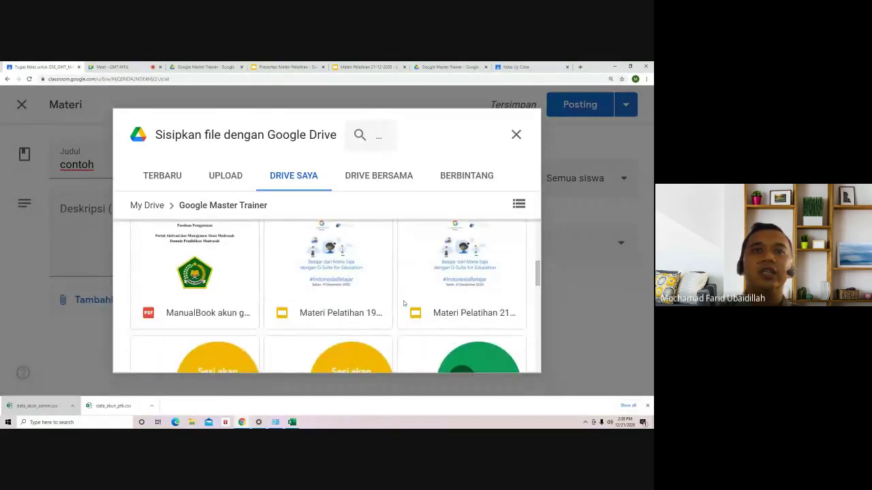
scroll(402, 303, "up", 1)
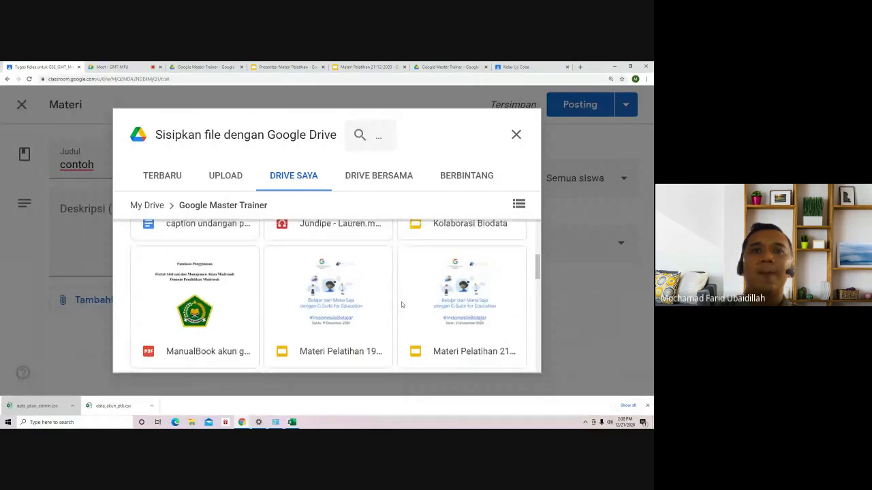
scroll(401, 301, "up", 3)
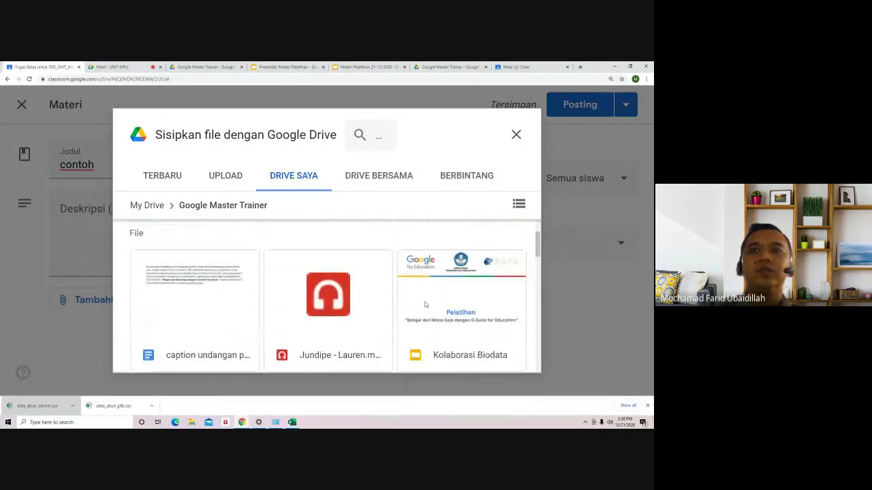
scroll(402, 304, "down", 6)
scroll(399, 311, "down", 1)
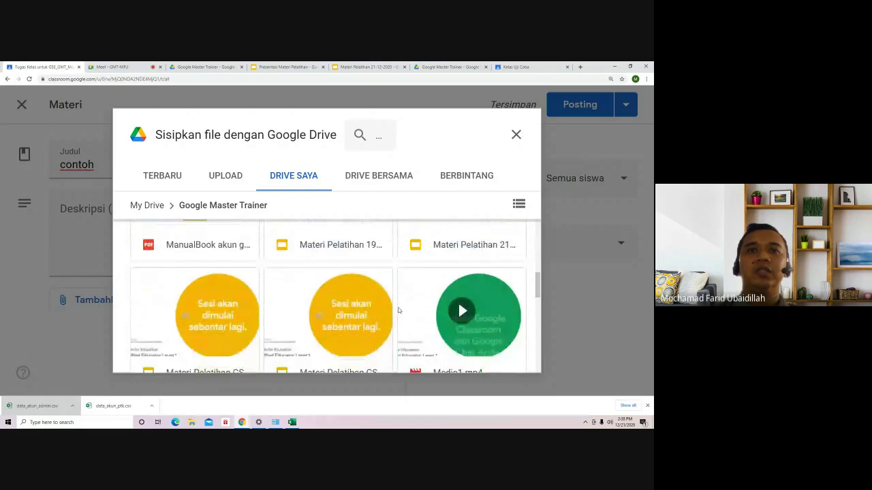
scroll(399, 311, "up", 6)
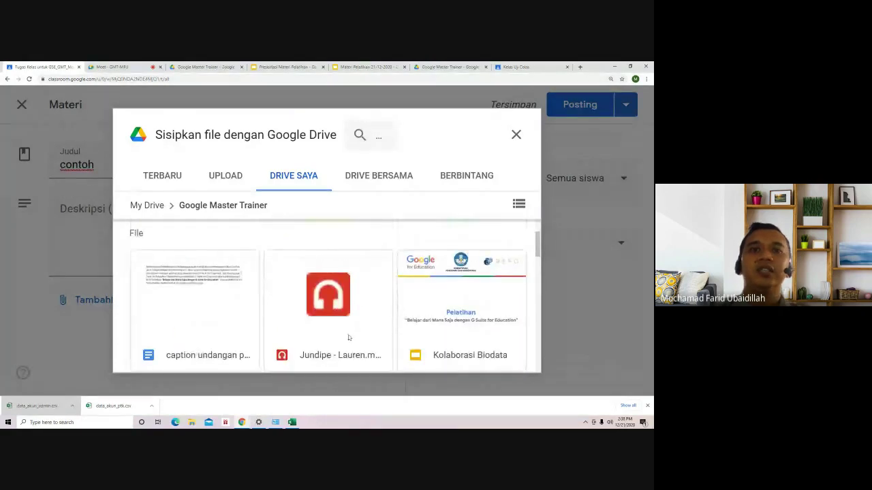
left_click(349, 336)
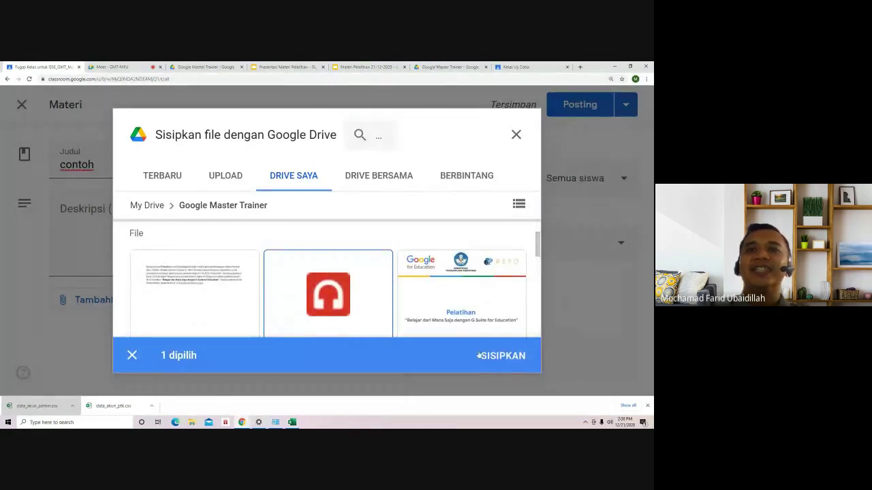
left_click(502, 355)
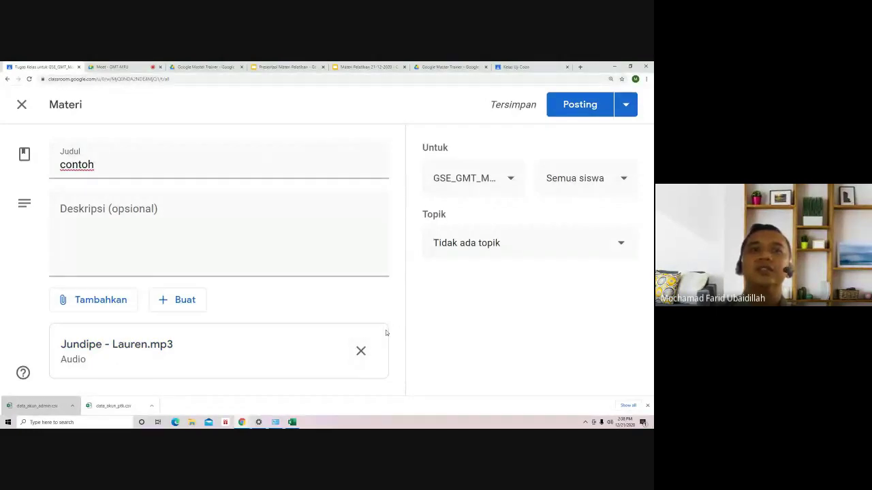
Review the class and student recipients, keeping the material assigned to all students.
left_click(511, 178)
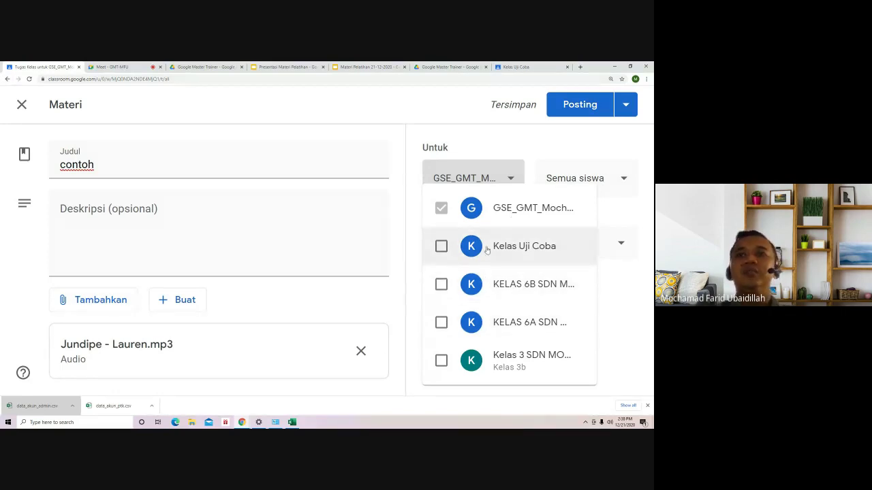
left_click(532, 156)
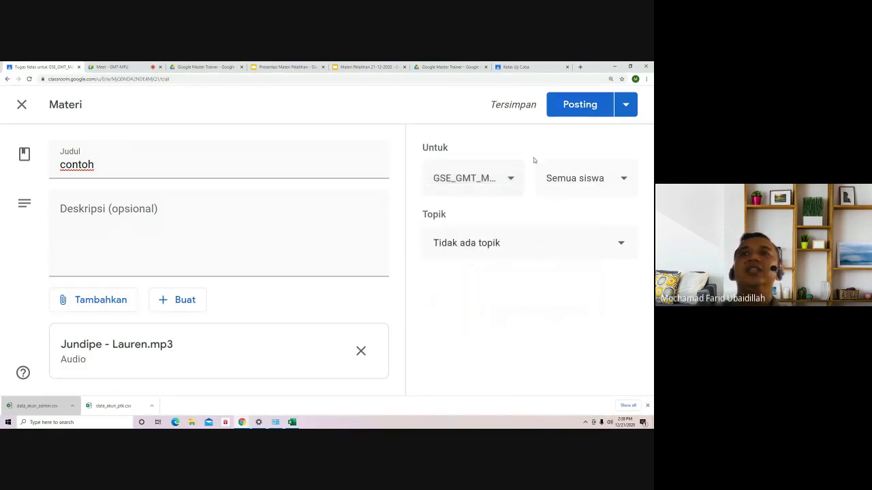
left_click(603, 189)
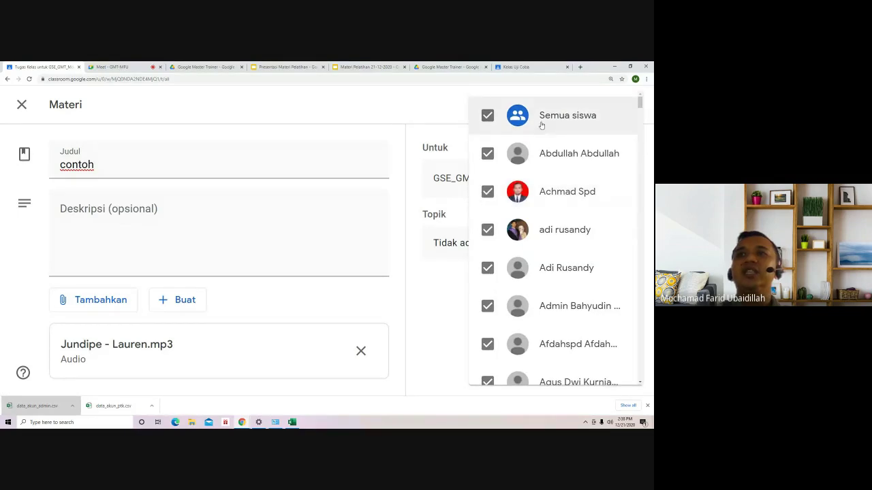
left_click(488, 115)
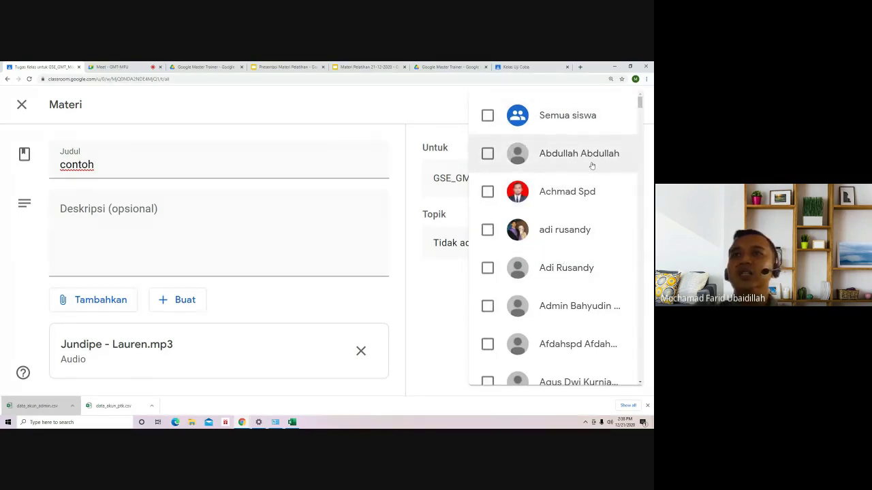
left_click(487, 155)
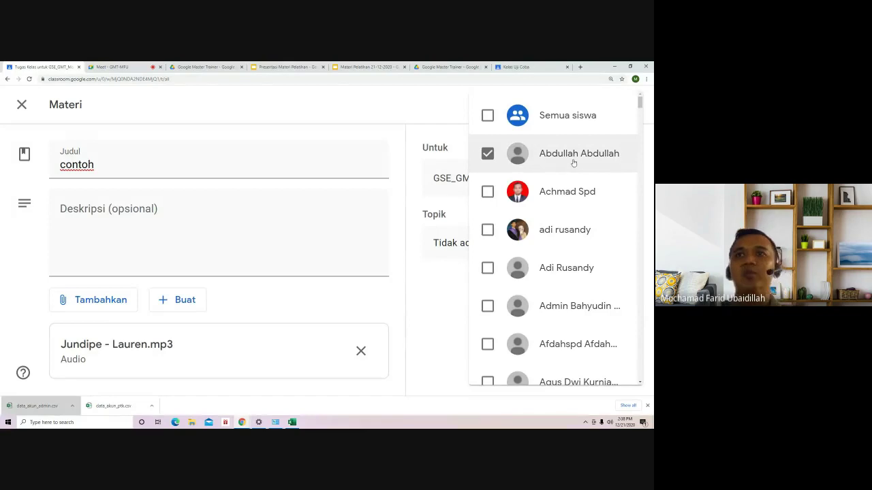
left_click(488, 116)
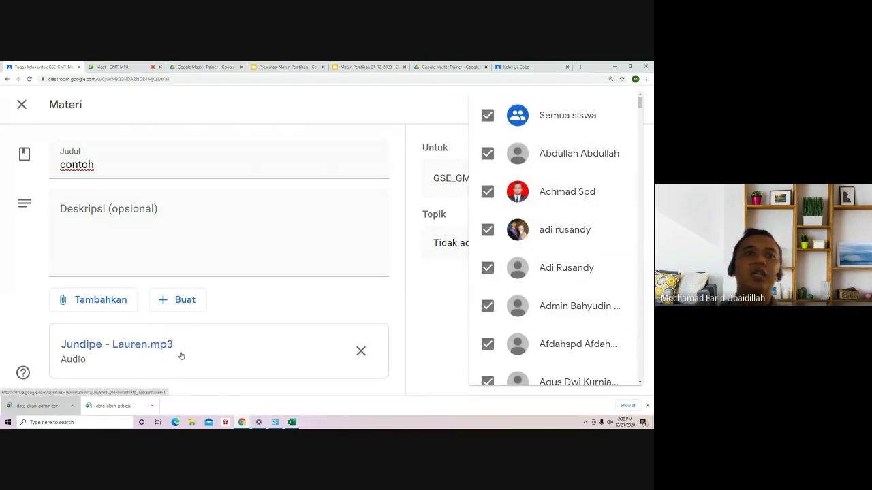
left_click(438, 272)
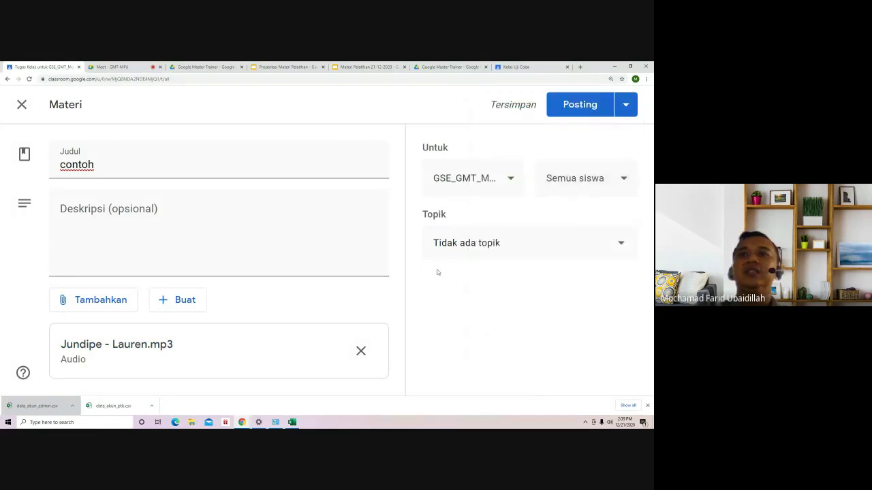
Leave the topic empty and close the editor, keeping contoh as a draft.
left_click(511, 249)
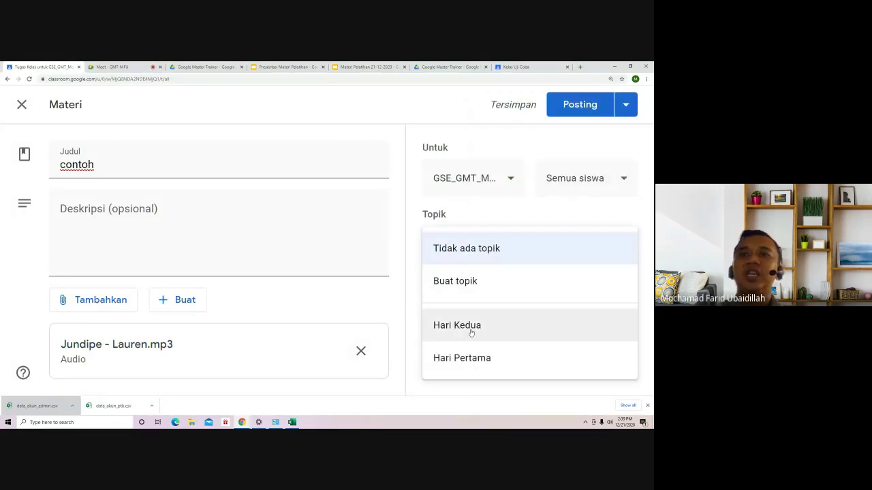
left_click(412, 235)
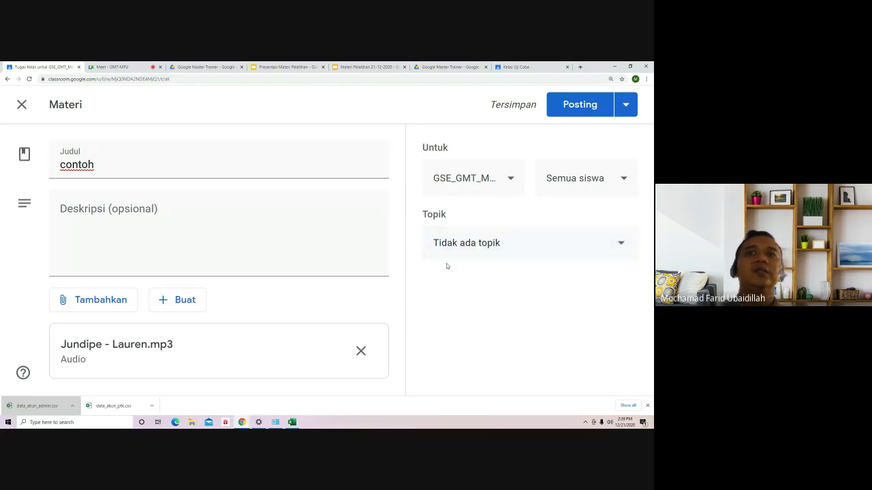
left_click(21, 105)
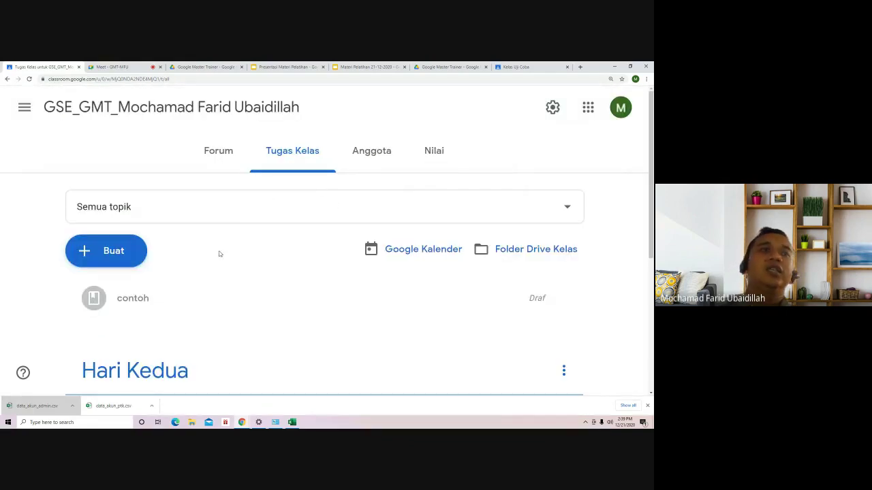
From the Buat menu on Tugas Kelas, start a new Tugas assignment.
left_click(122, 262)
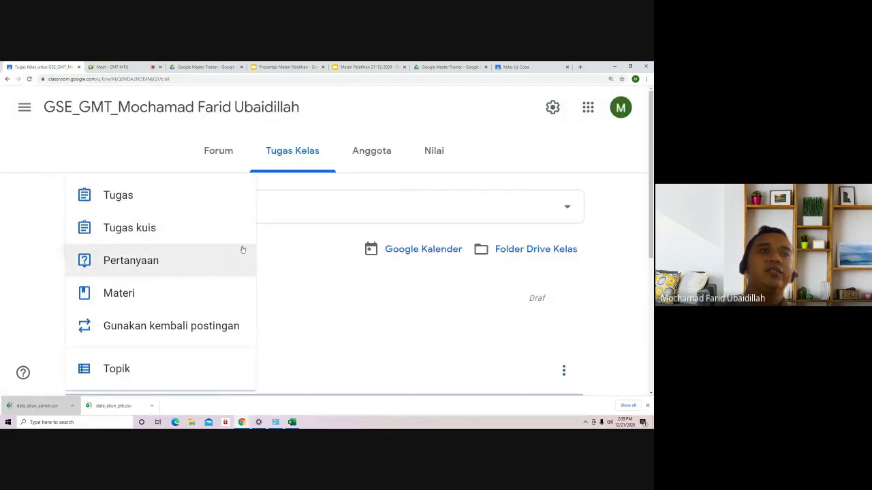
left_click(305, 248)
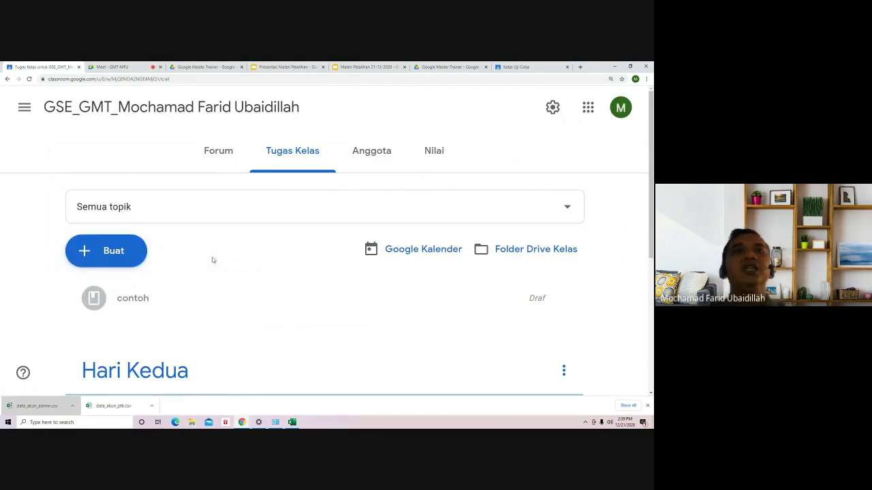
left_click(126, 254)
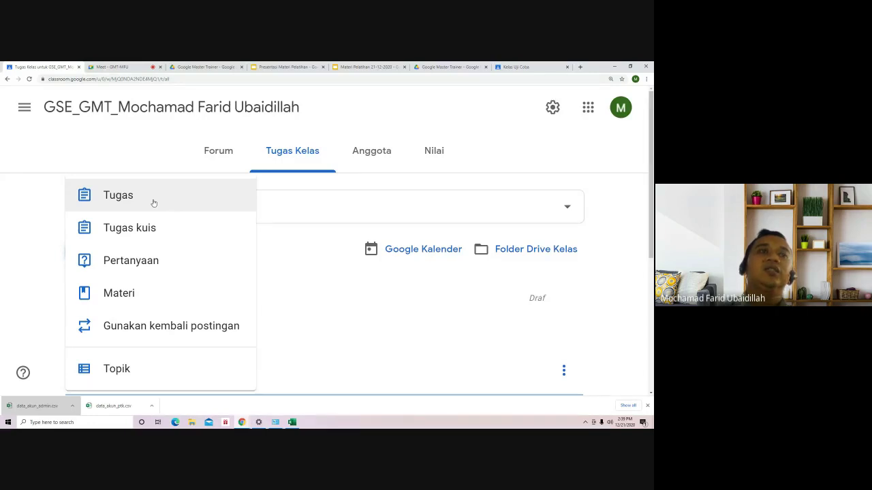
left_click(153, 203)
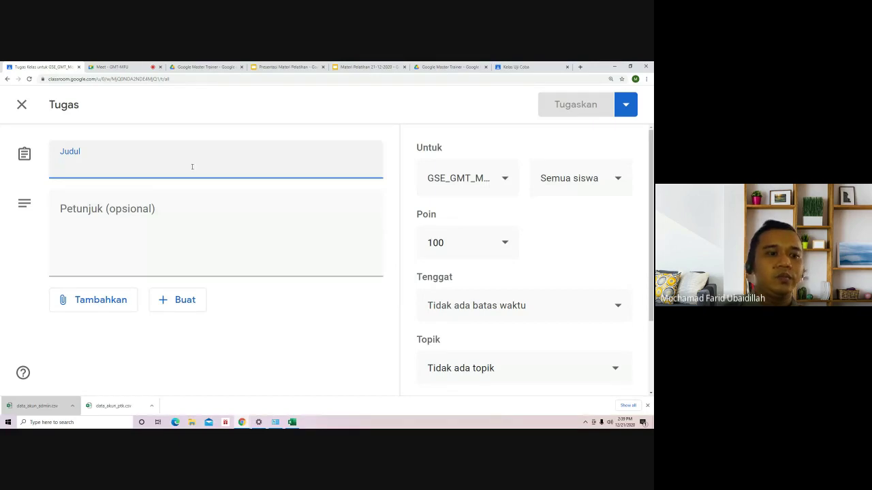
Title the assignment 'Pengalaman Menarik', replacing the initially typed word Cerita.
type("Cerita ")
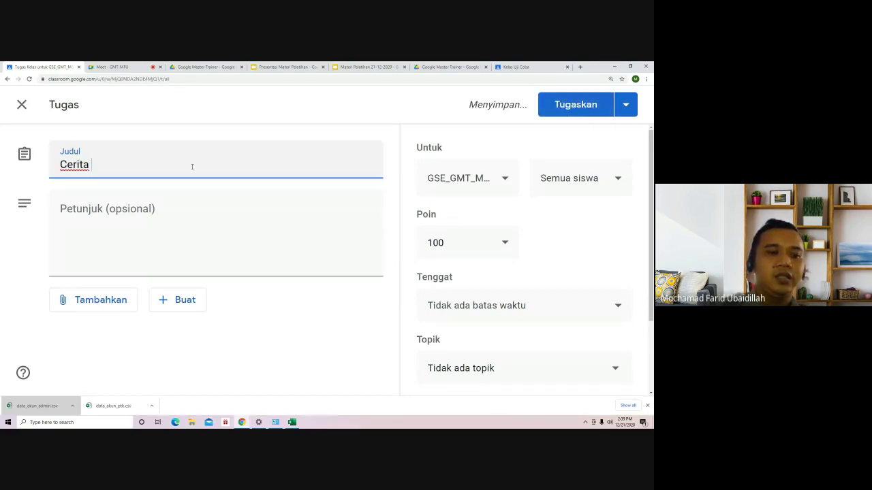
type("Menarik")
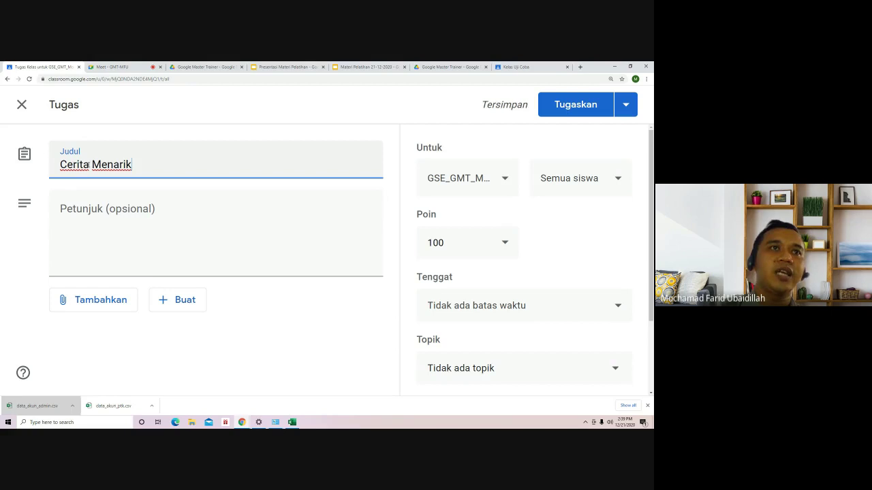
left_click_drag(89, 165, 44, 176)
type("Pengalaman")
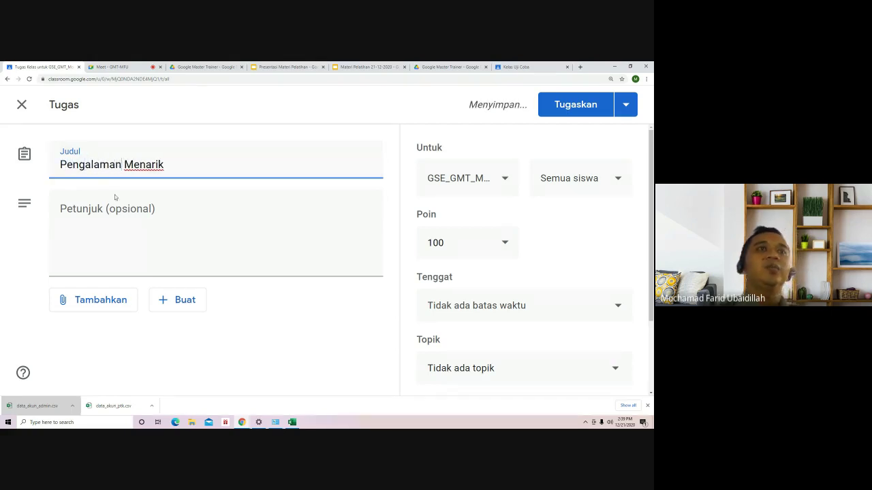
Look through the Tambahkan and Buat attachment menus.
left_click(103, 307)
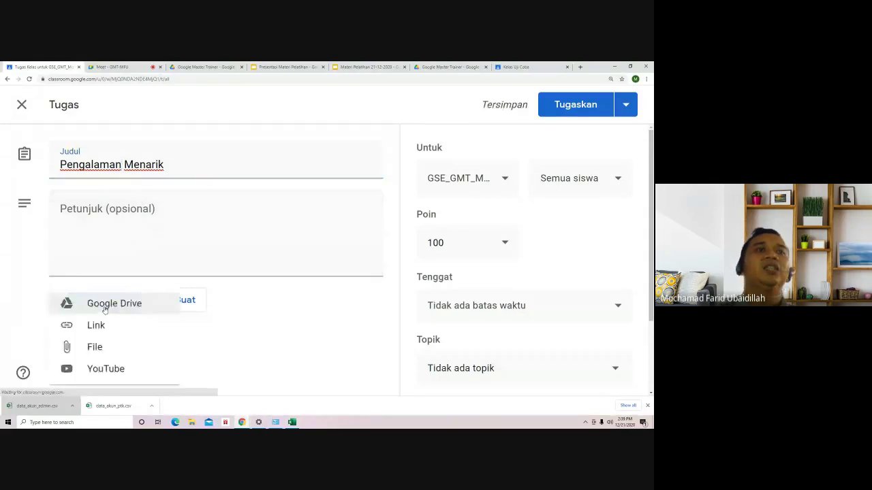
left_click(253, 289)
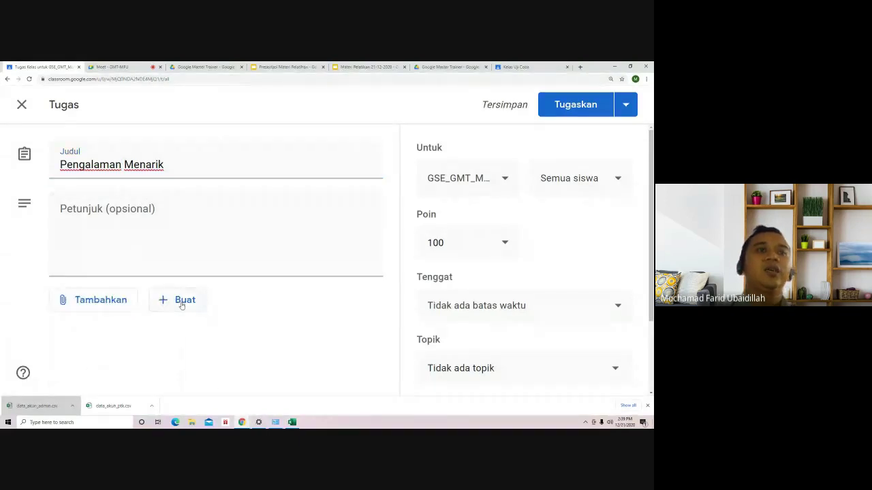
left_click(182, 304)
Create a new Google Doc for the assignment, name it 'Pengalaman Menarik', and return to Classroom.
left_click(218, 283)
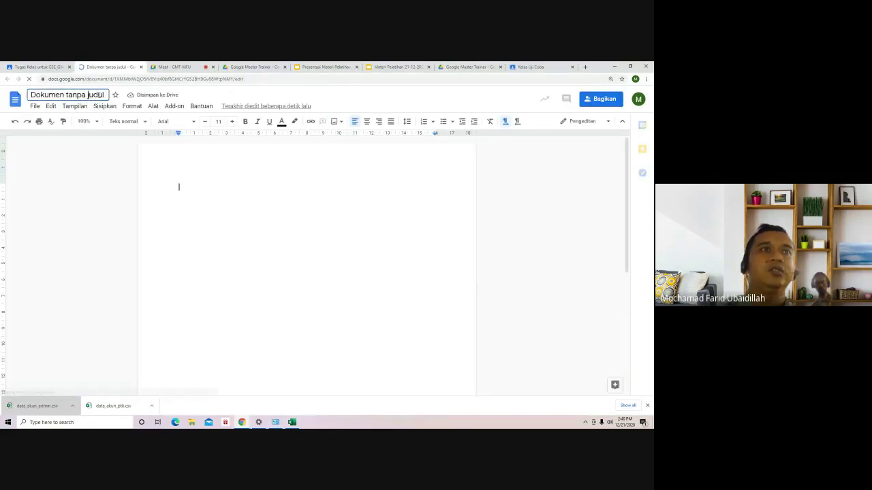
left_click(88, 94)
type("Pe")
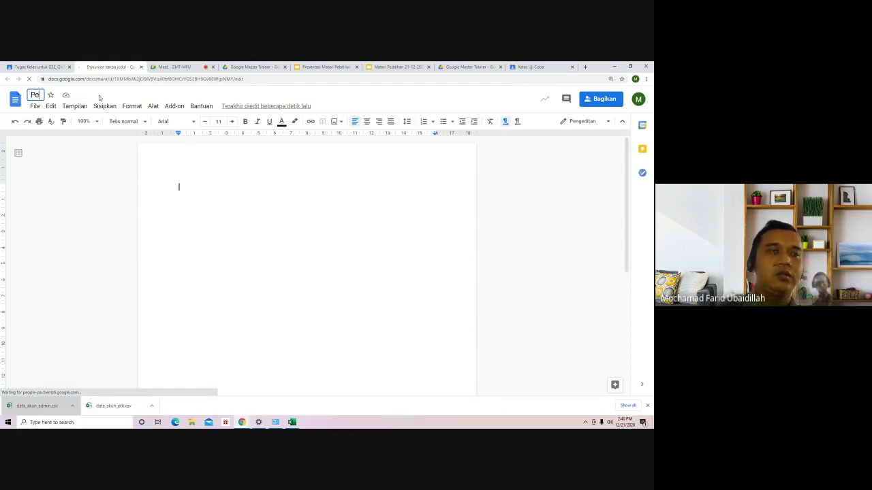
type("ngalaman ")
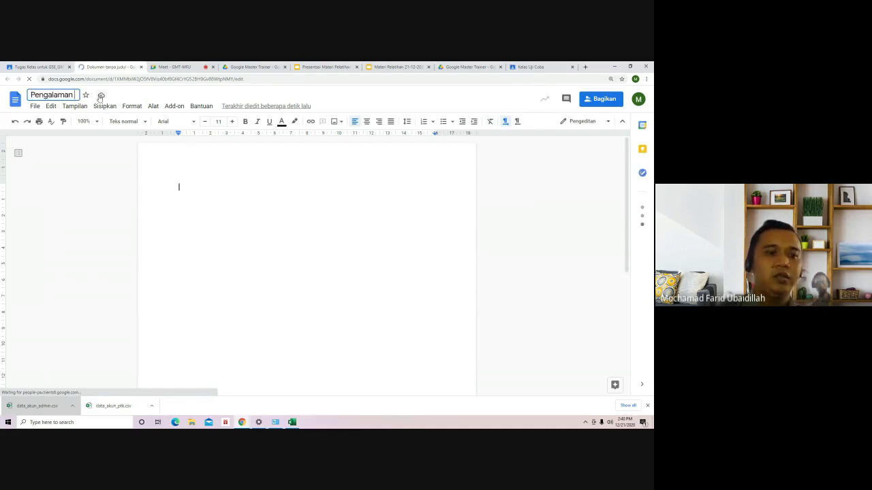
type("Menarik")
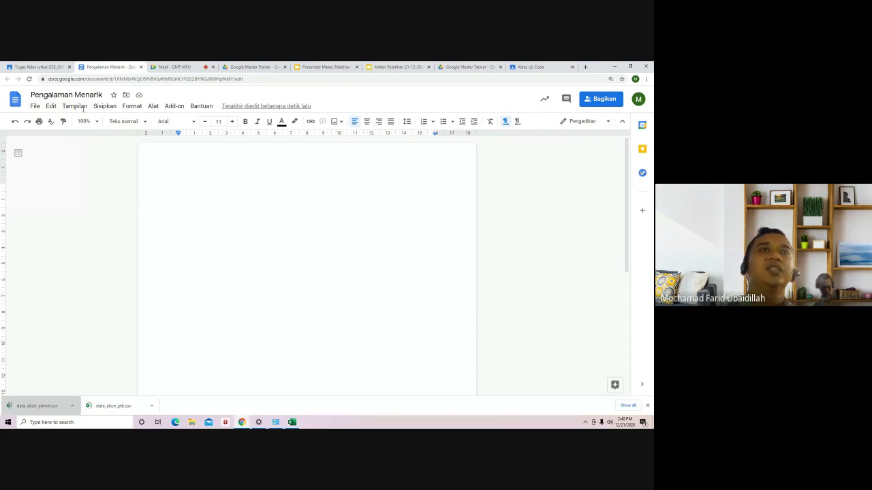
left_click(54, 67)
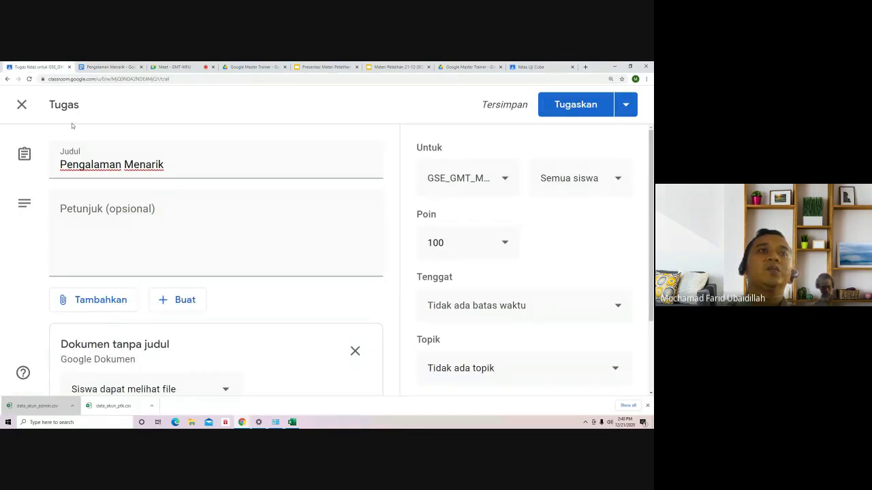
Remove the 'Dokumen tanpa judul' attachment from the assignment.
scroll(178, 212, "down", 2)
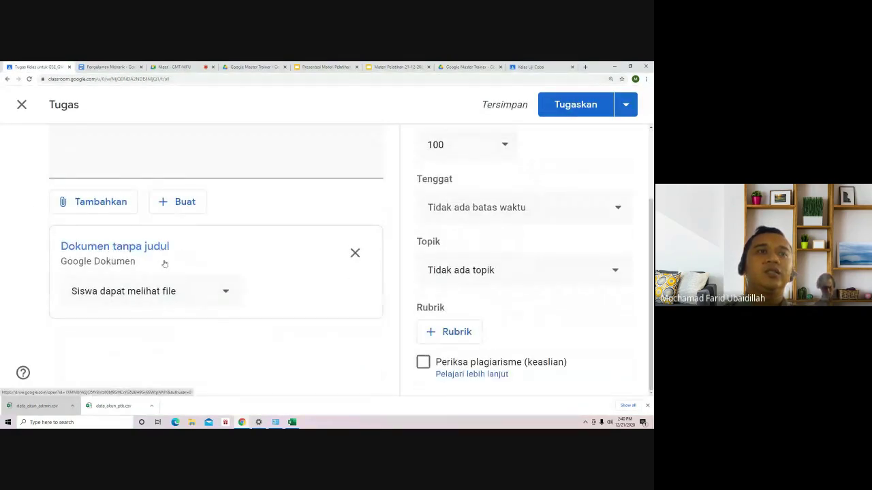
left_click(165, 264)
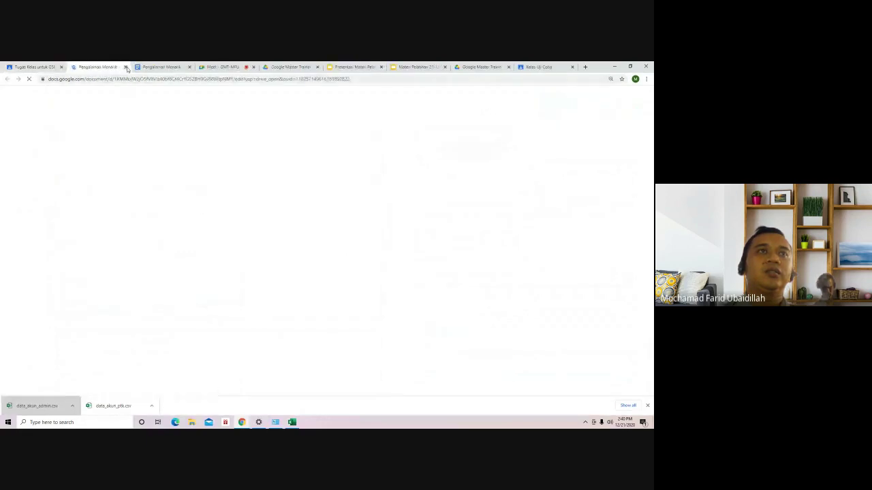
left_click(126, 66)
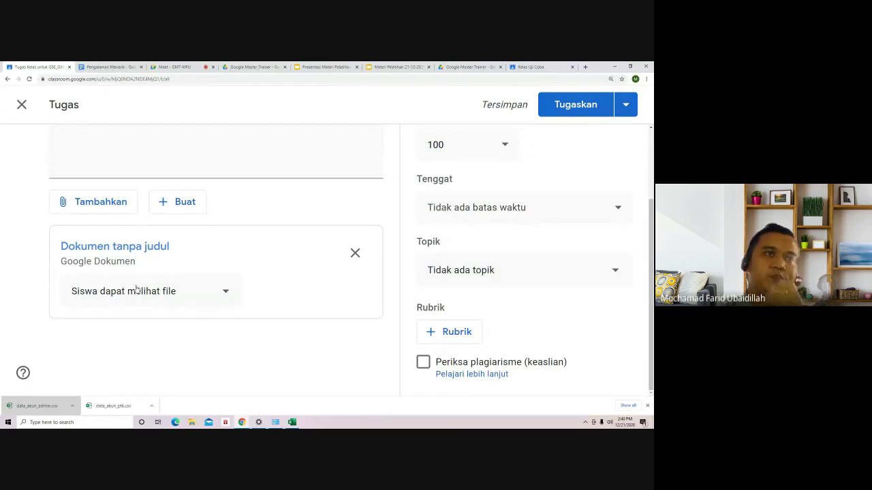
left_click(226, 292)
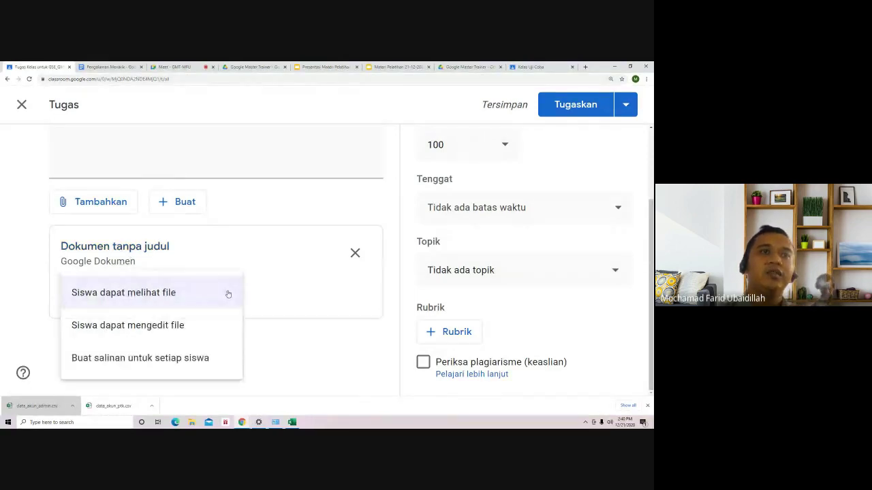
left_click(355, 252)
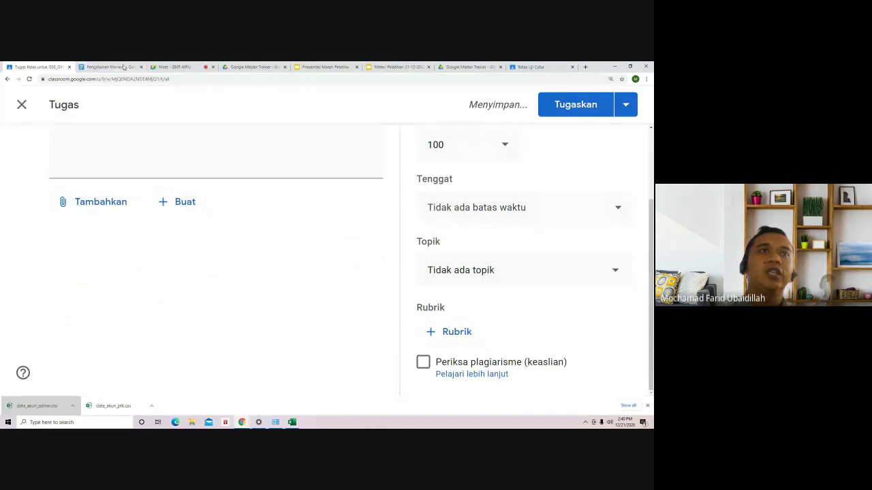
Open the Google Drive picker and browse My Drive for the document.
left_click(172, 207)
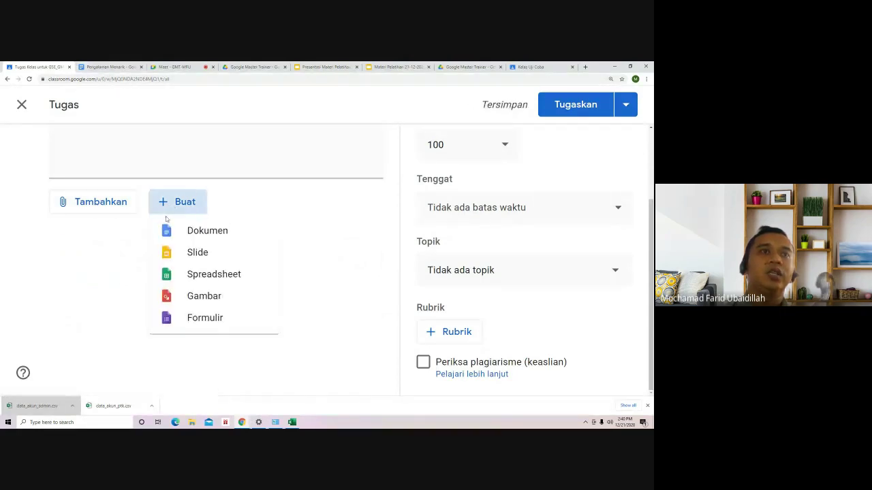
left_click(107, 208)
left_click(107, 207)
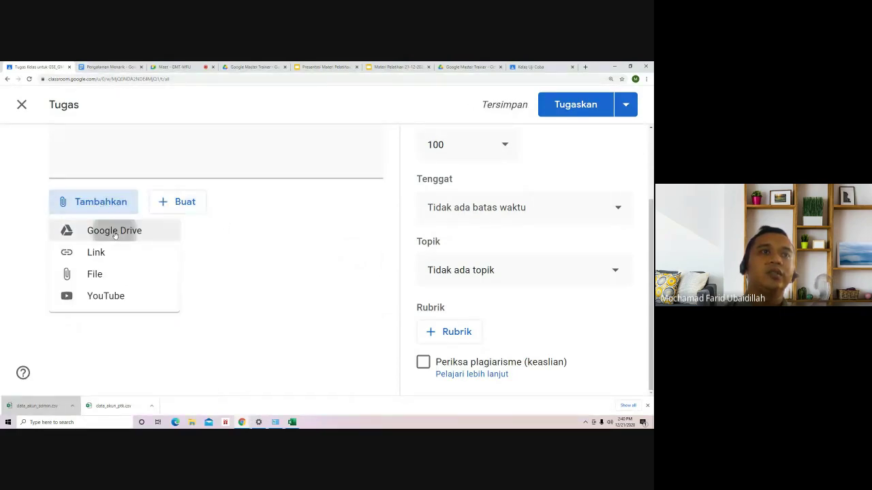
left_click(116, 232)
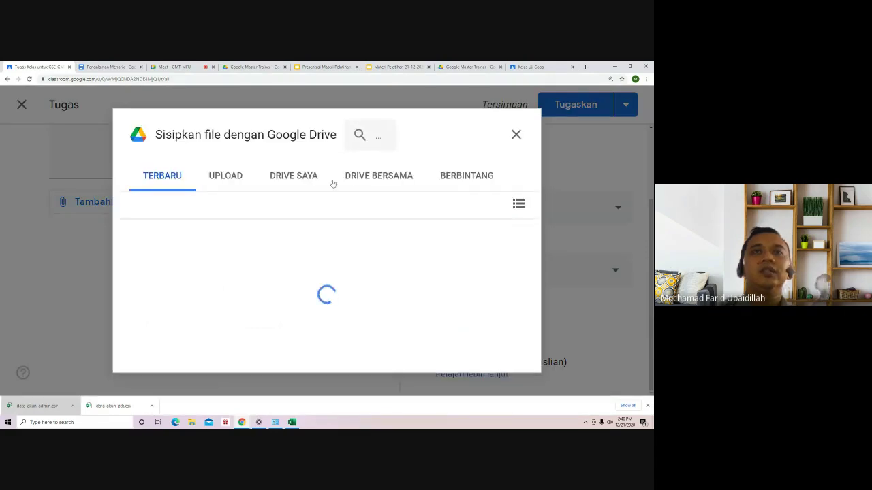
left_click(307, 181)
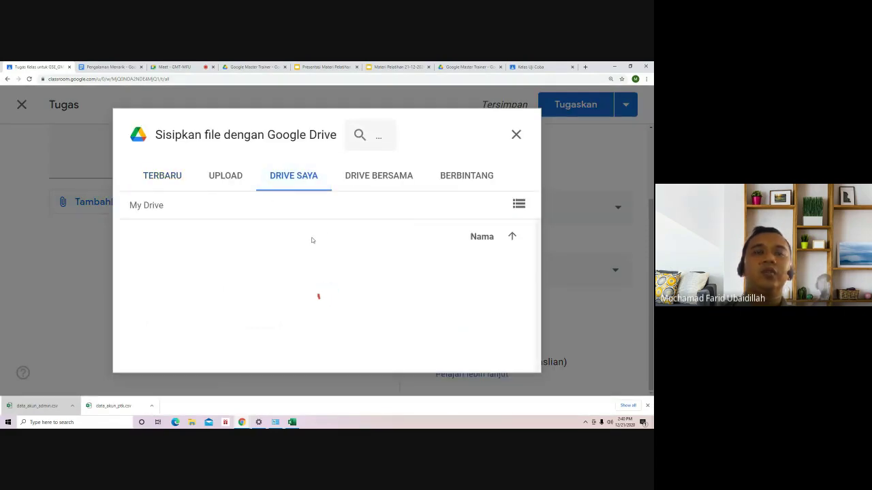
scroll(324, 257, "down", 5)
scroll(321, 261, "down", 3)
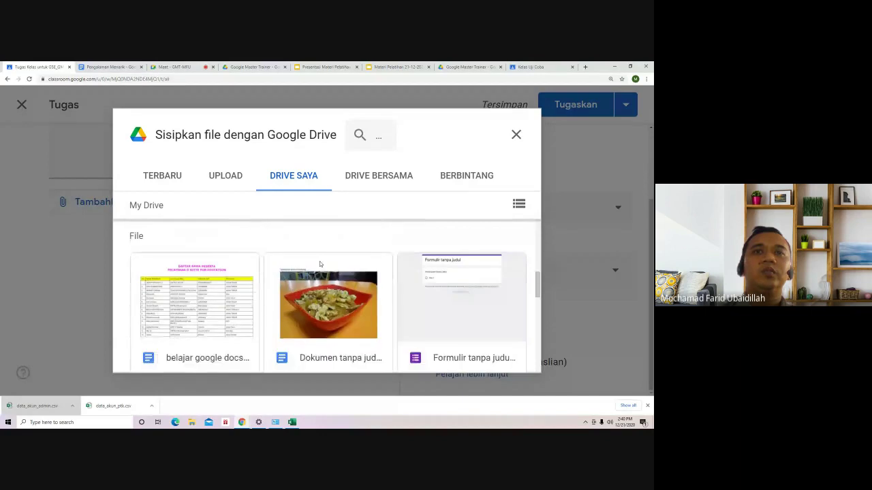
scroll(320, 266, "down", 5)
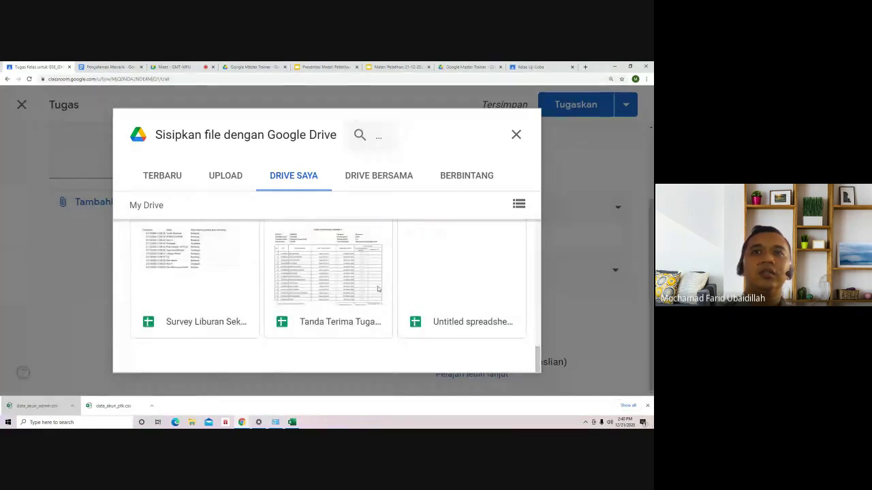
scroll(322, 259, "up", 5)
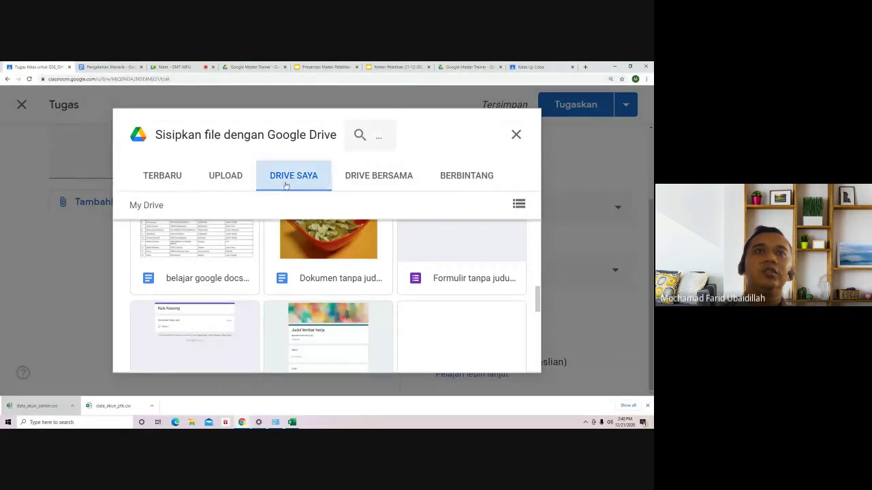
Pick Pengalaman Menarik from the recent files and insert it.
left_click(158, 178)
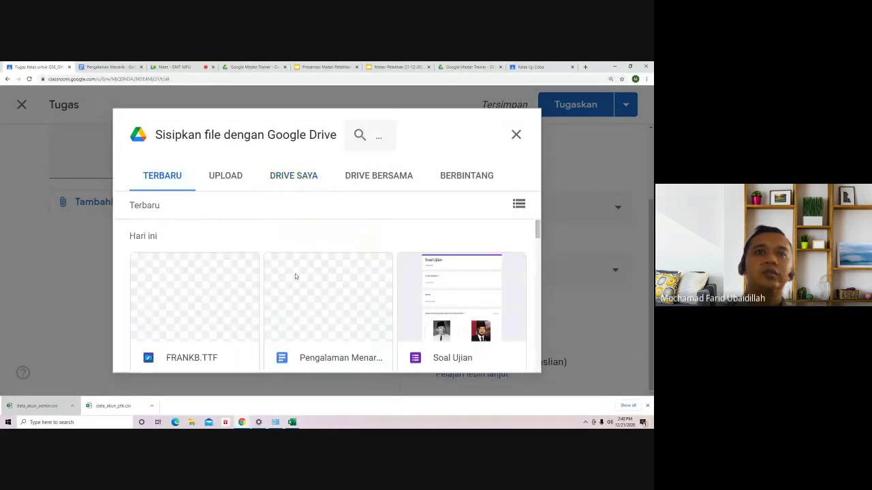
scroll(355, 293, "down", 1)
left_click(354, 294)
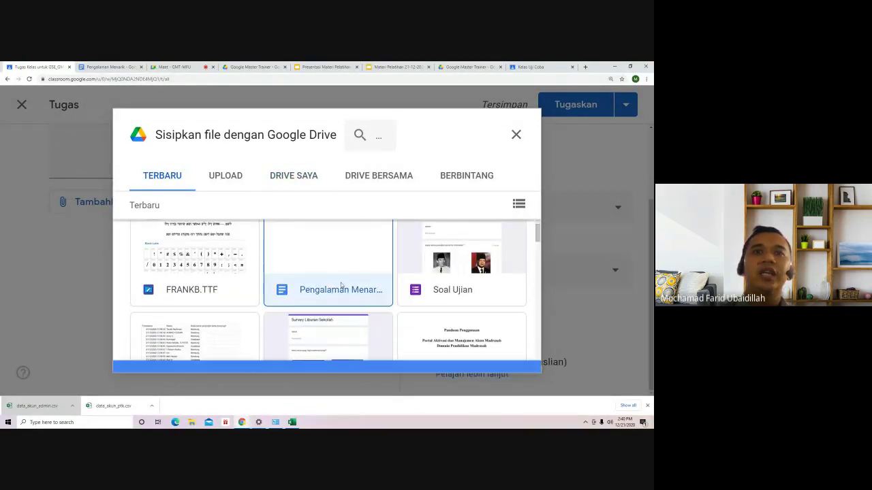
left_click(503, 356)
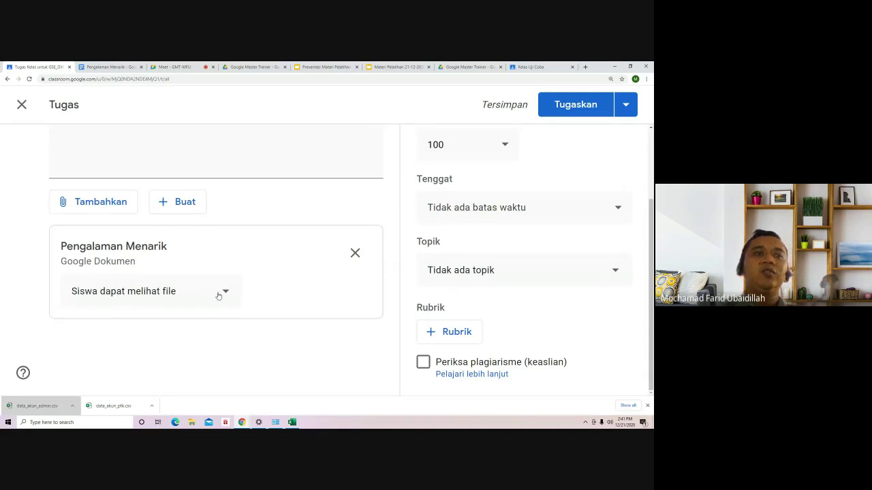
Zoom in and set the Pengalaman Menarik attachment to 'Buat salinan untuk setiap siswa'.
key("ctrl+plus")
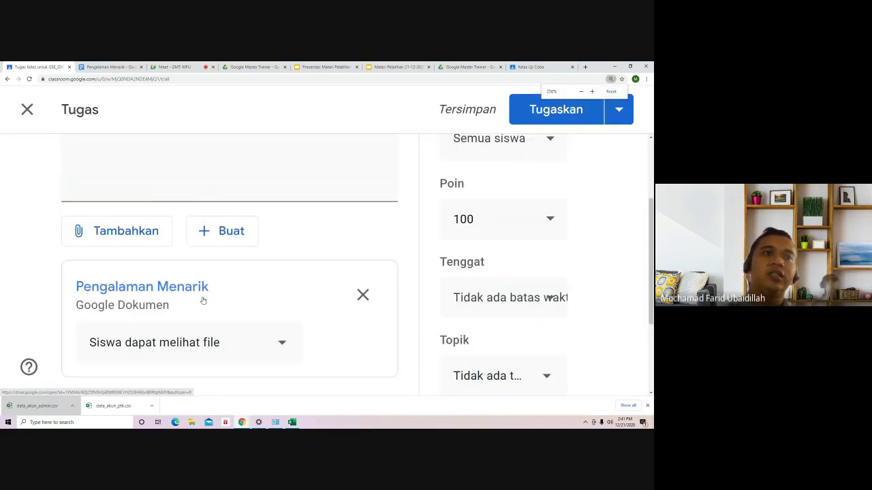
scroll(52, 213, "down", 2)
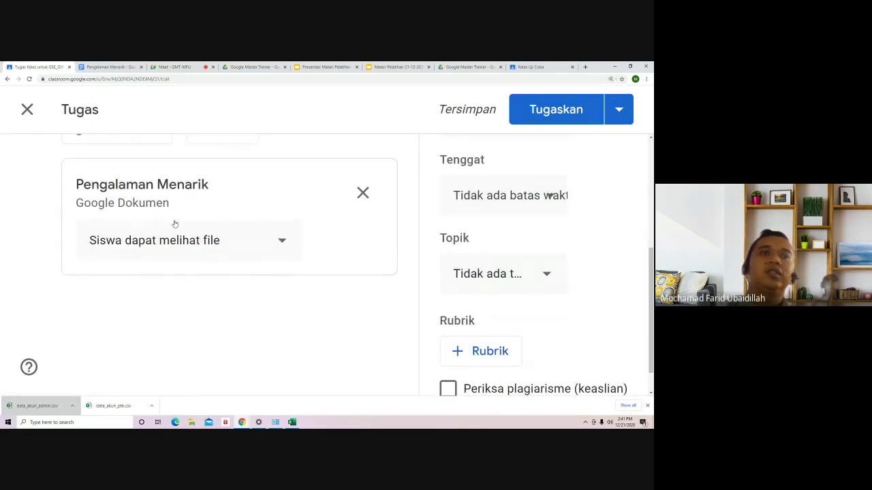
left_click(278, 244)
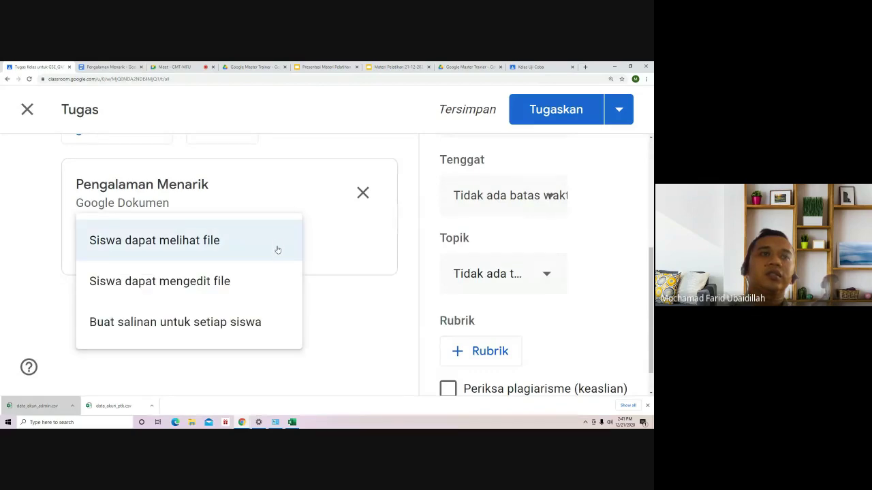
left_click(344, 239)
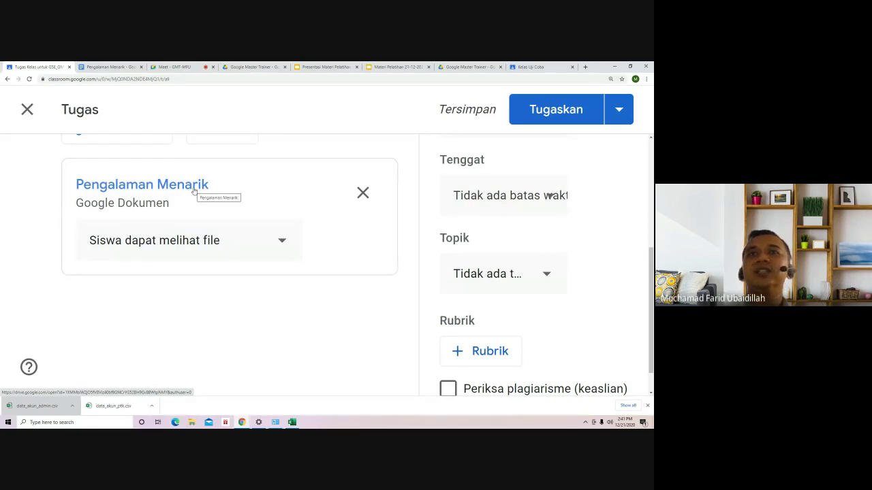
left_click(252, 246)
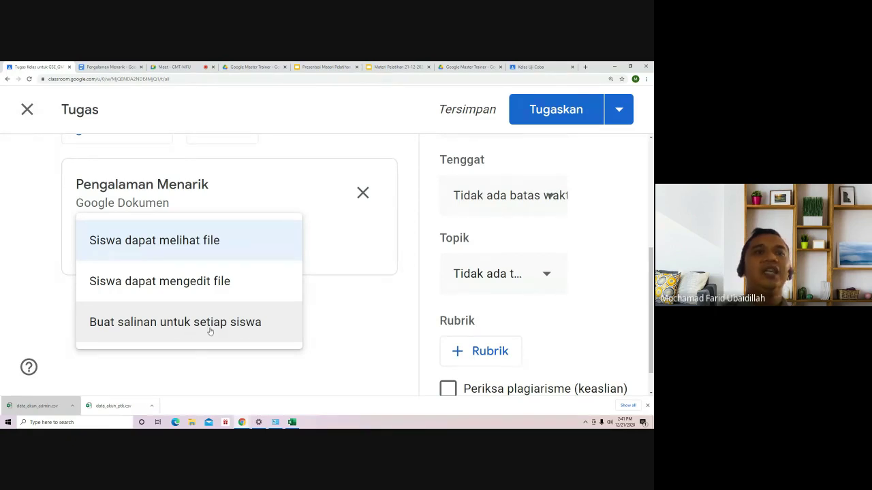
left_click(228, 325)
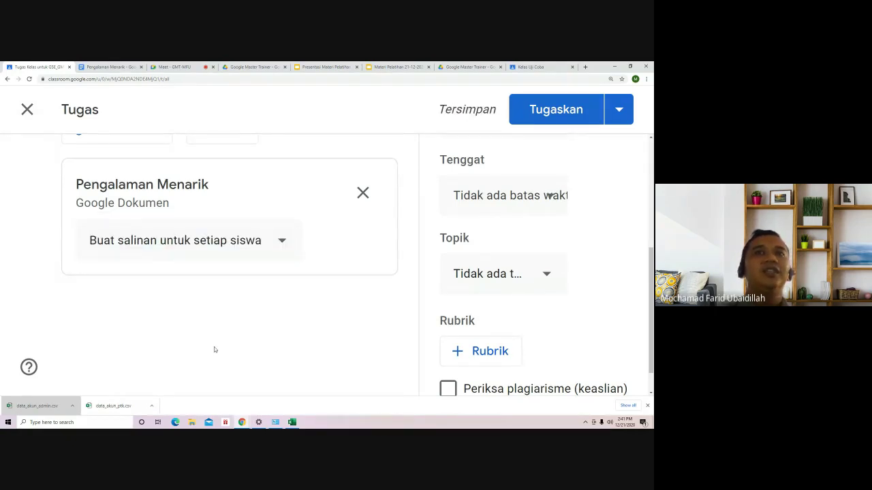
scroll(214, 348, "up", 2)
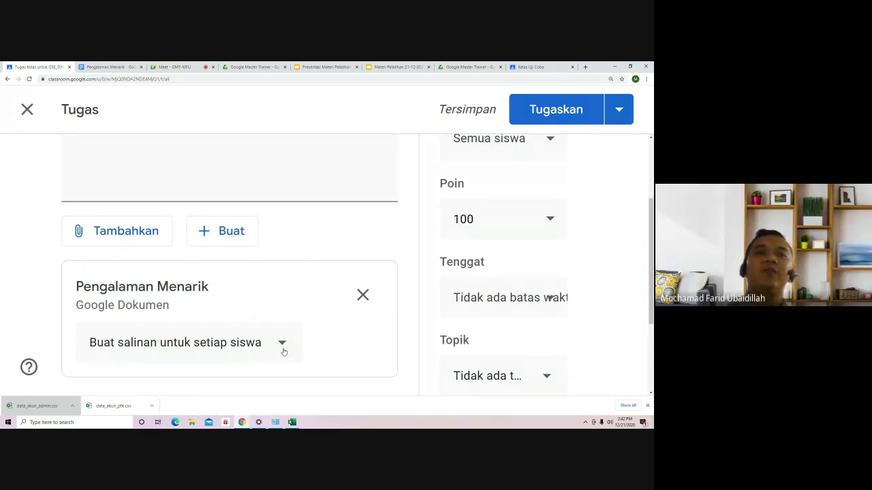
Recheck that the access setting remains a copy per student, then scroll back up.
left_click(282, 345)
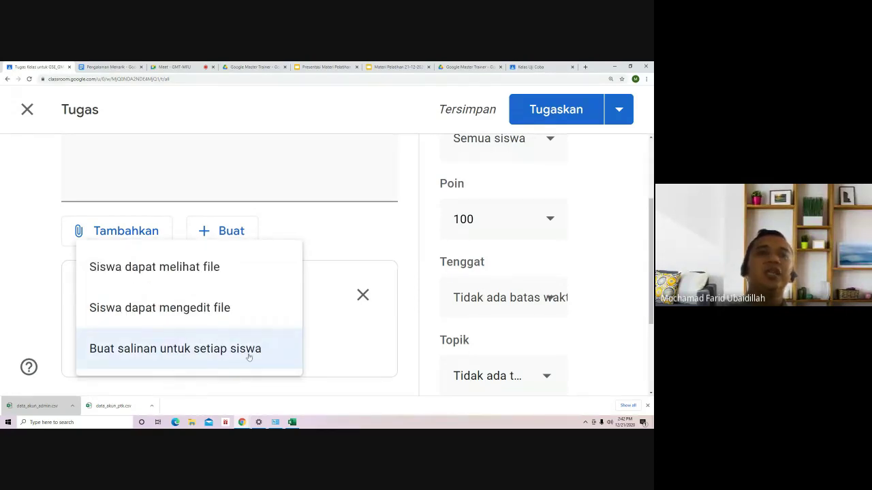
left_click(333, 351)
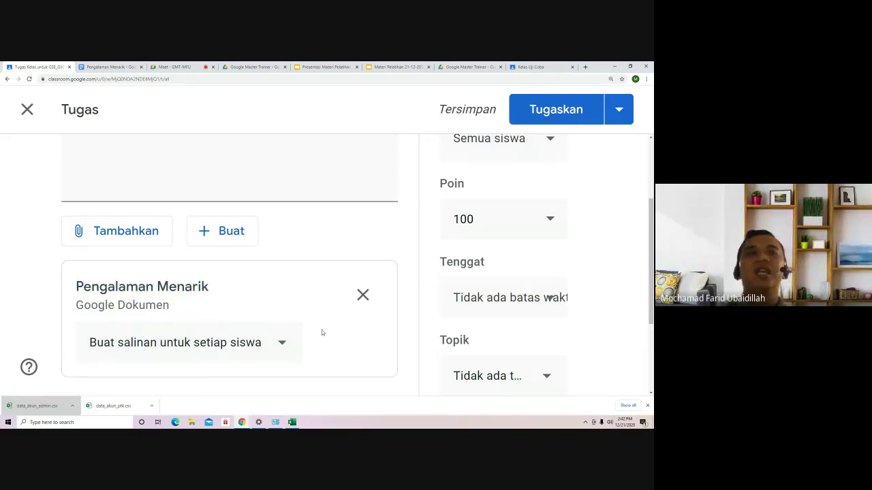
scroll(321, 331, "up", 1)
scroll(321, 330, "up", 1)
scroll(302, 348, "up", 1)
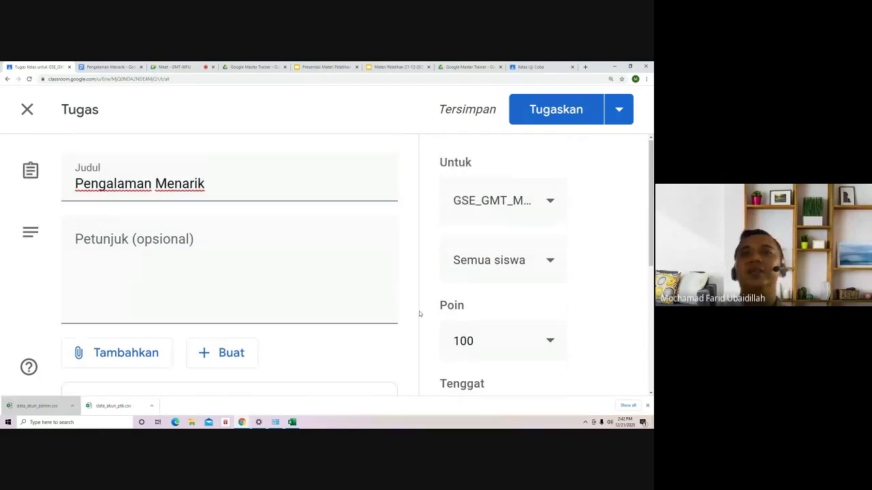
Review the class and student recipient lists, leaving both unchanged.
left_click(542, 204)
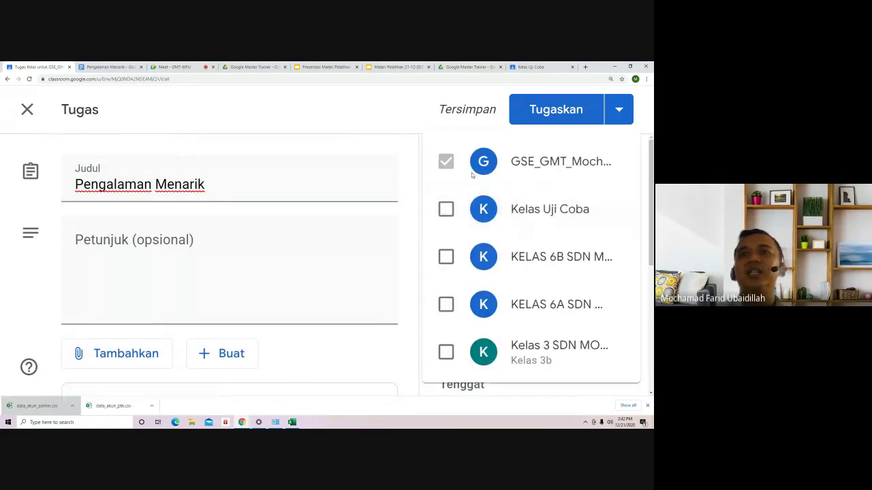
left_click(412, 133)
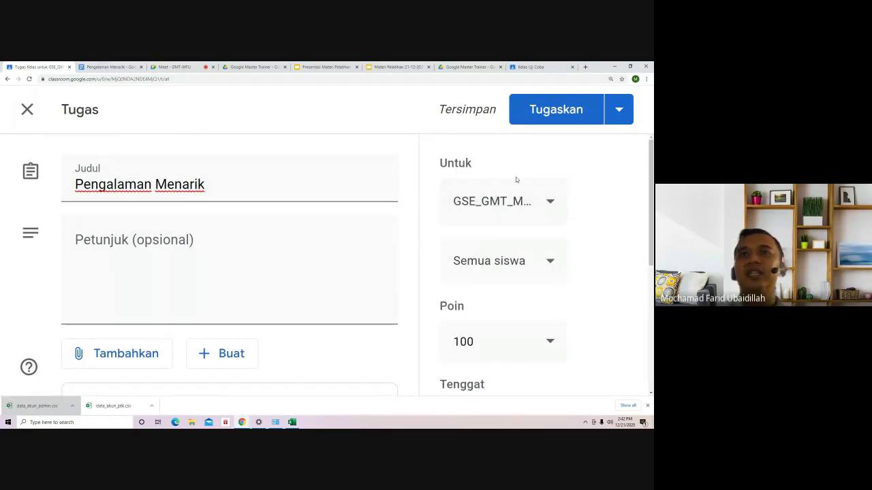
left_click(550, 263)
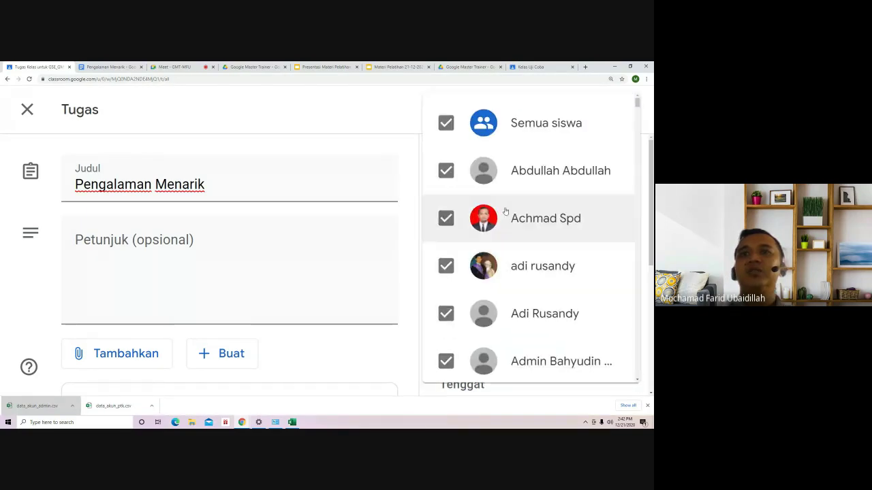
left_click(406, 119)
scroll(641, 288, "down", 2)
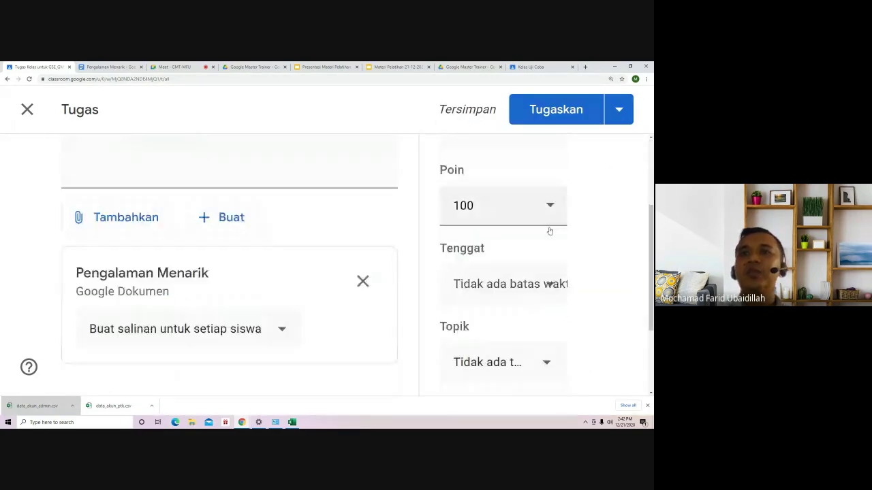
Set the due date to Wednesday 23 December at 23.59.
left_click(552, 287)
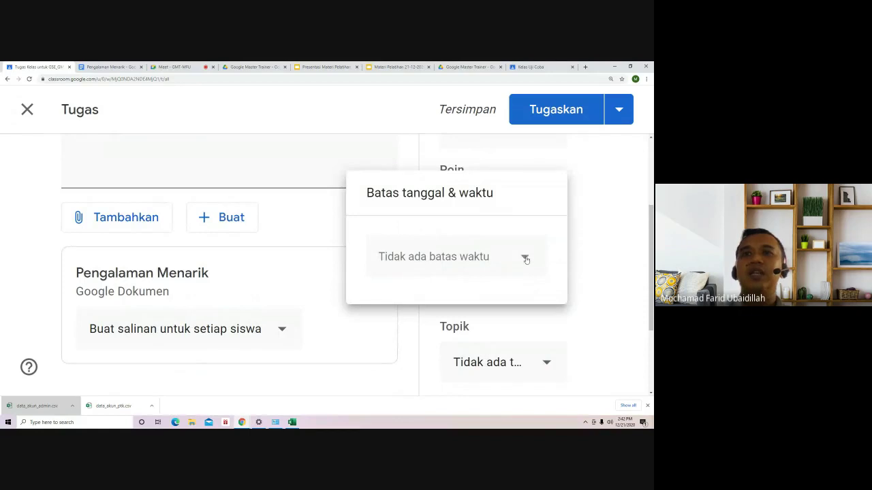
left_click(526, 260)
left_click(439, 349)
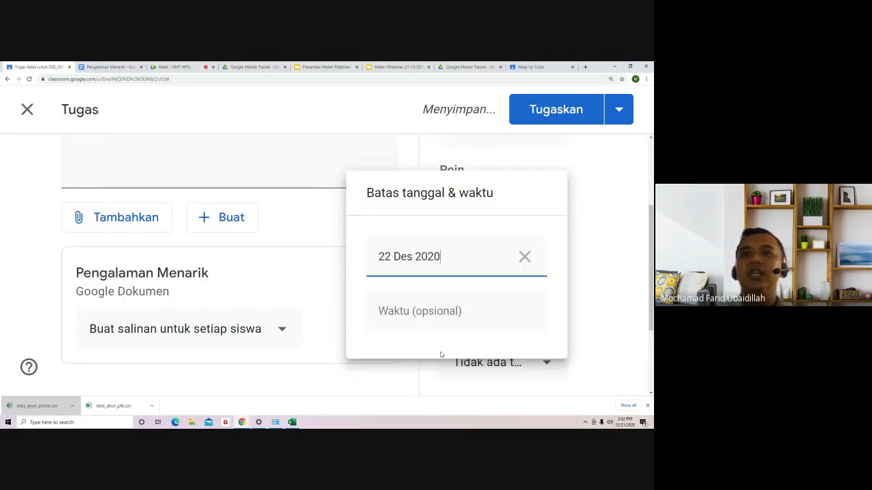
left_click(474, 328)
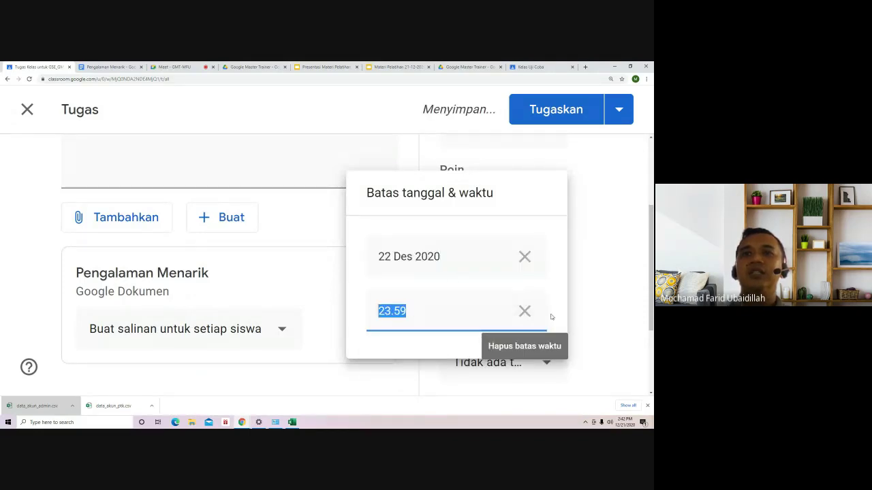
left_click(522, 256)
left_click(489, 261)
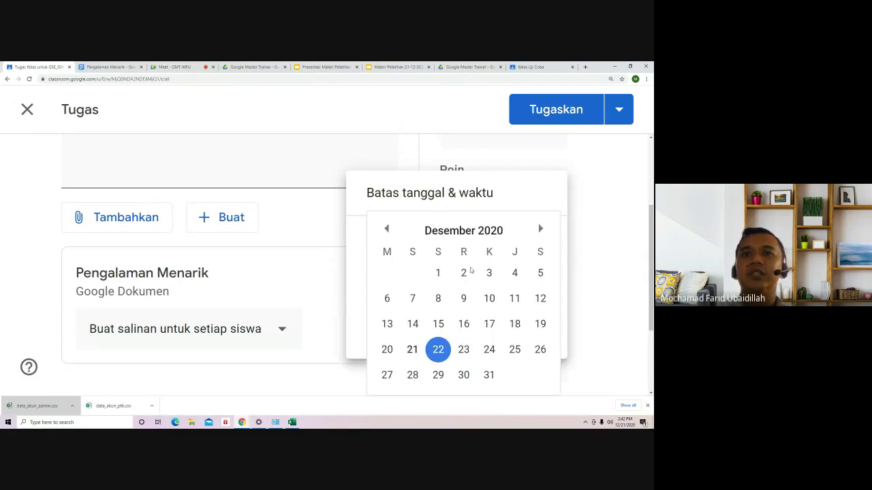
left_click(463, 348)
left_click(432, 311)
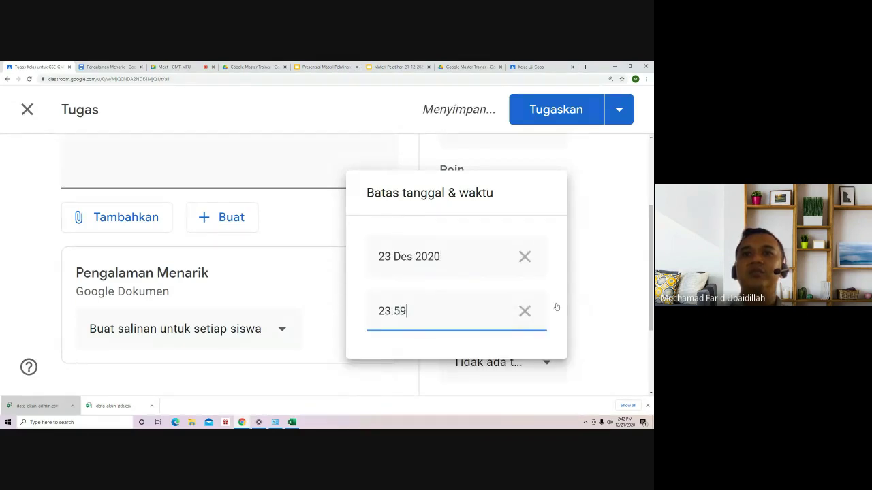
left_click(623, 294)
File the assignment under the topic Hari Kedua.
scroll(557, 314, "down", 1)
scroll(557, 316, "down", 1)
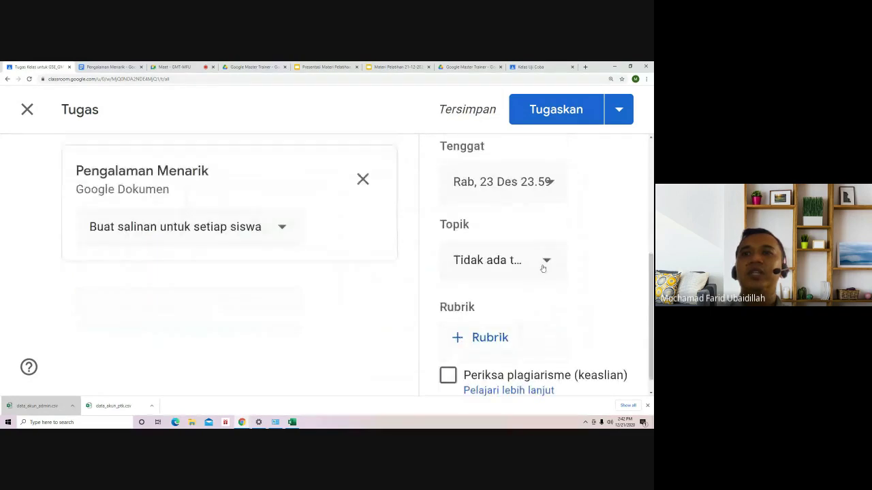
left_click(542, 266)
left_click(518, 309)
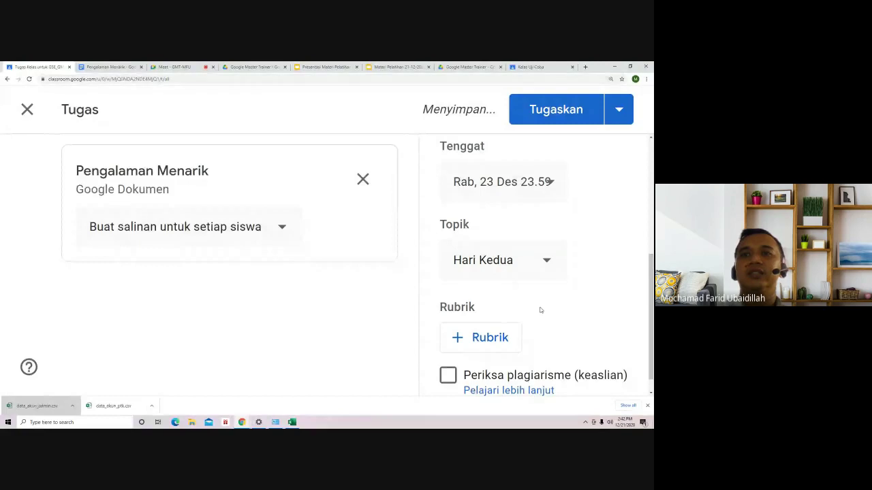
scroll(540, 310, "down", 1)
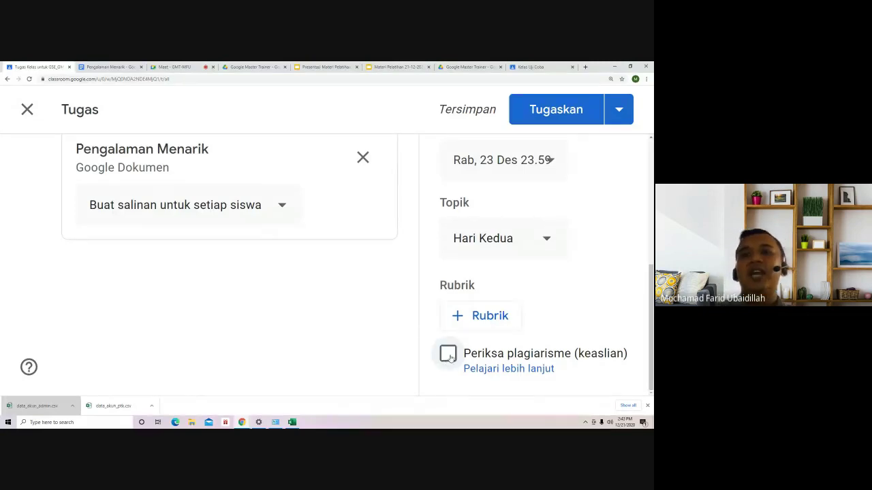
Enable Periksa plagiarisme (keaslian) and confirm using one originality report.
left_click(447, 356)
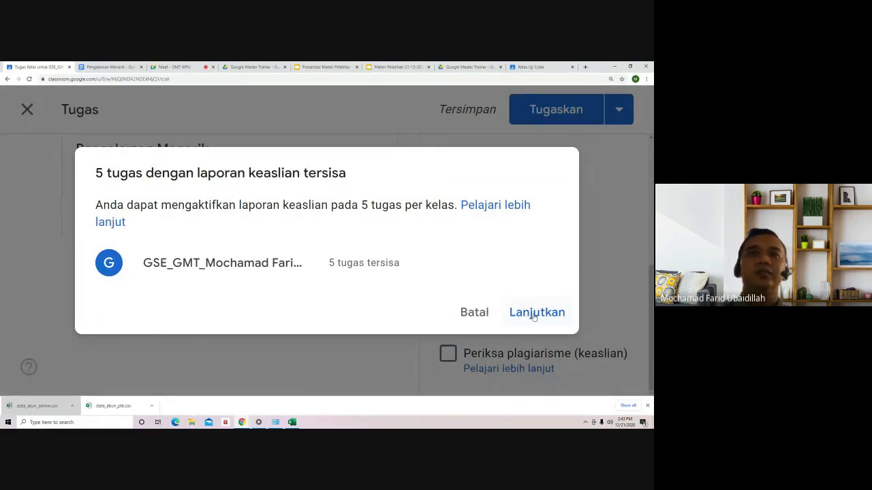
left_click(535, 315)
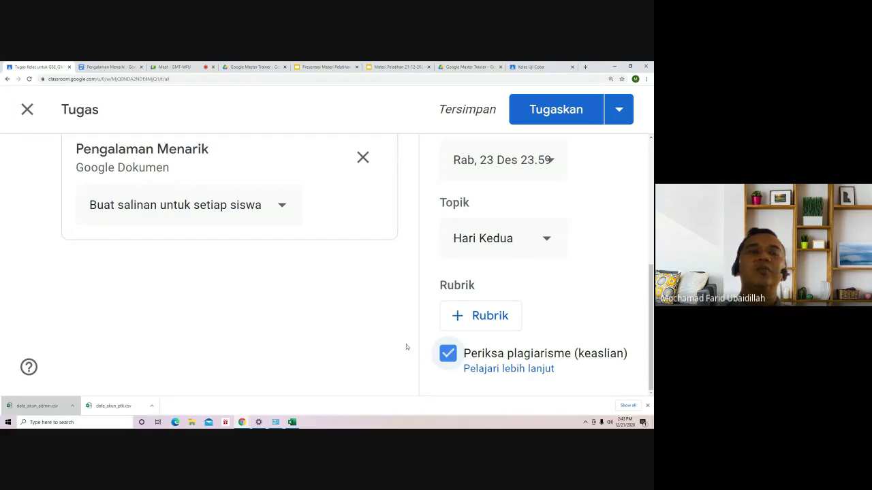
scroll(403, 346, "up", 1)
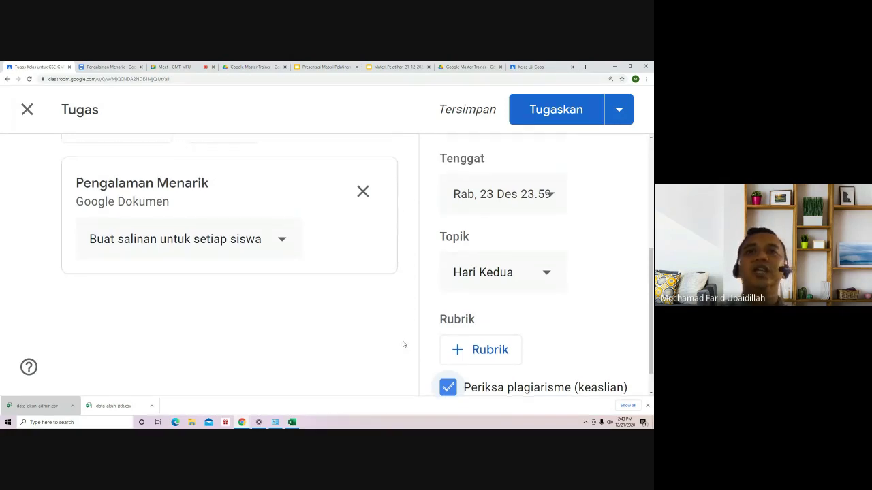
scroll(403, 345, "down", 1)
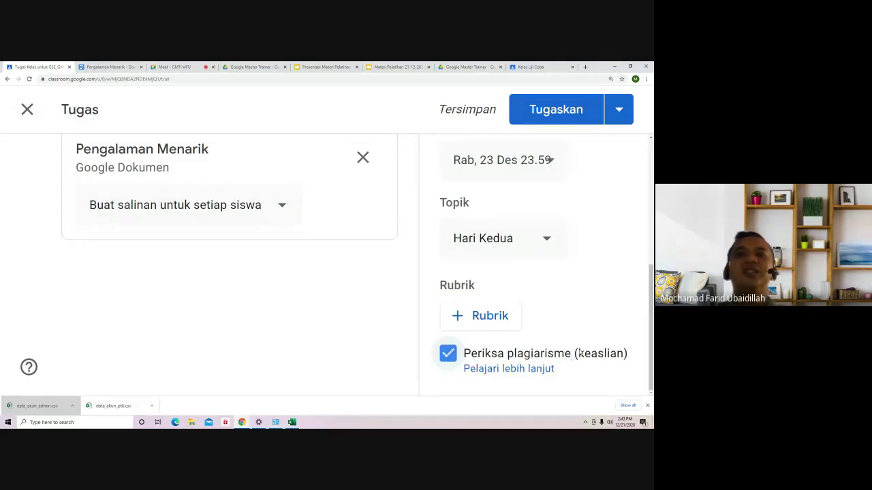
scroll(579, 354, "up", 3)
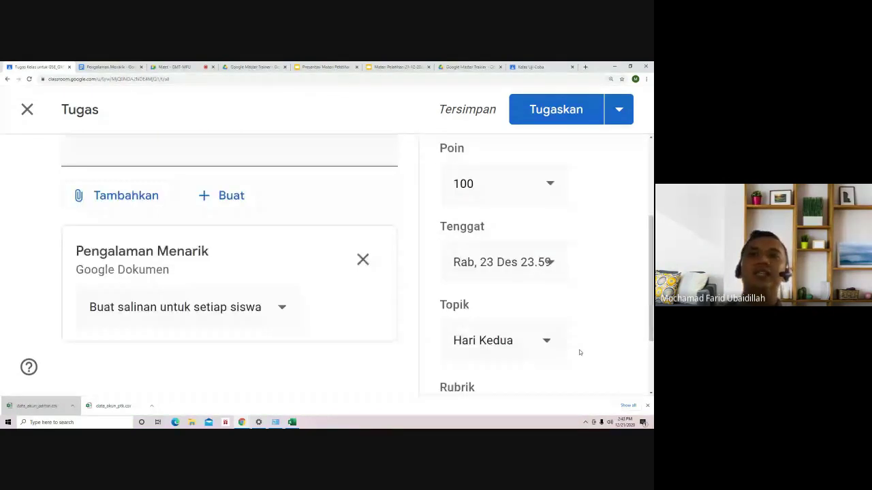
scroll(579, 349, "up", 3)
scroll(578, 352, "up", 1)
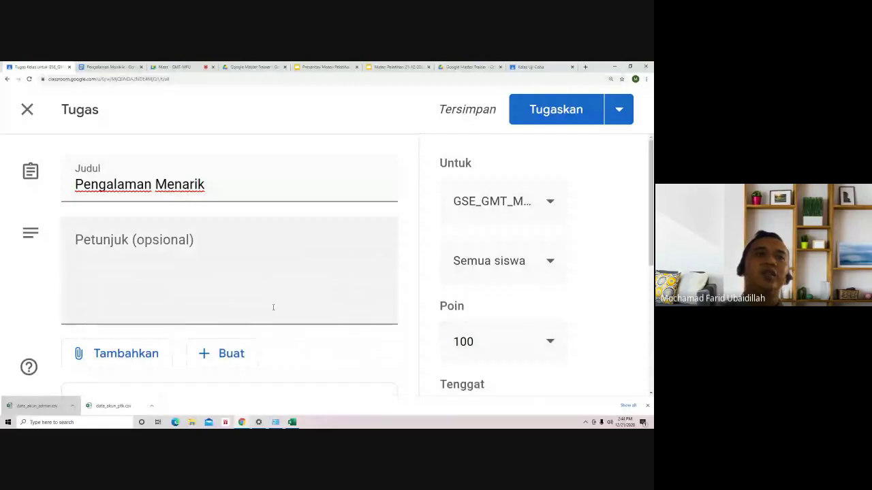
scroll(255, 310, "down", 4)
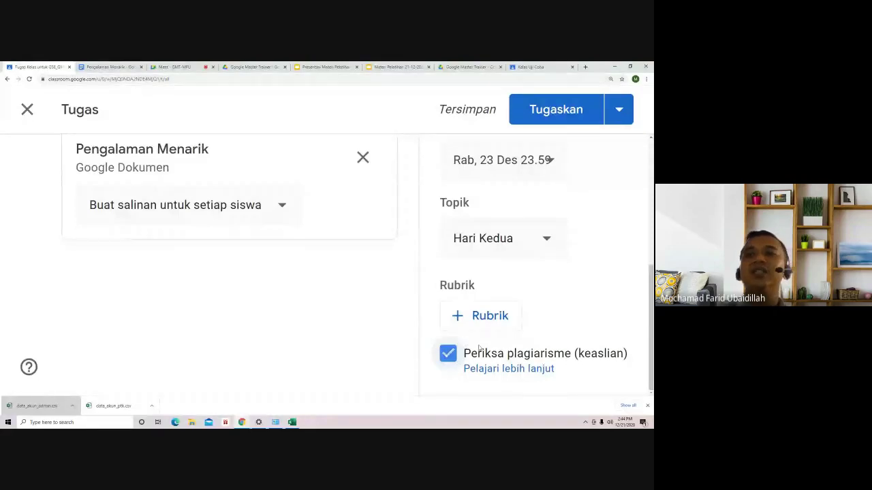
scroll(451, 346, "up", 5)
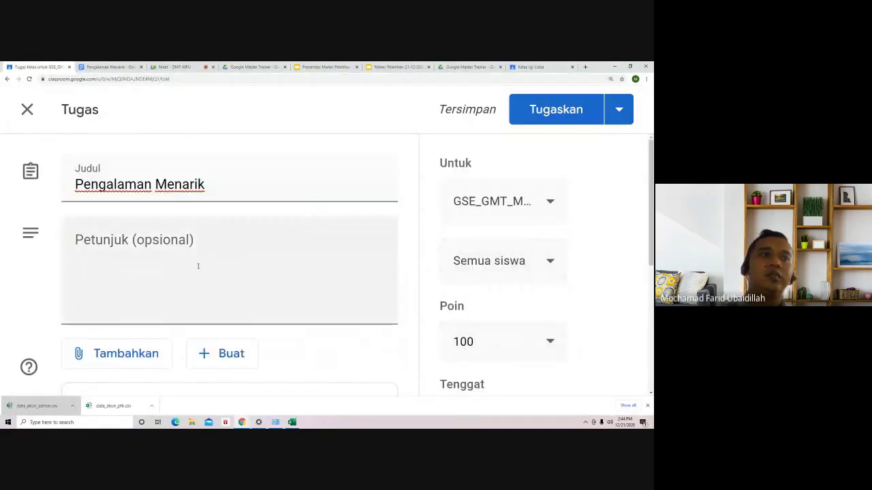
scroll(341, 266, "down", 5)
scroll(485, 273, "up", 4)
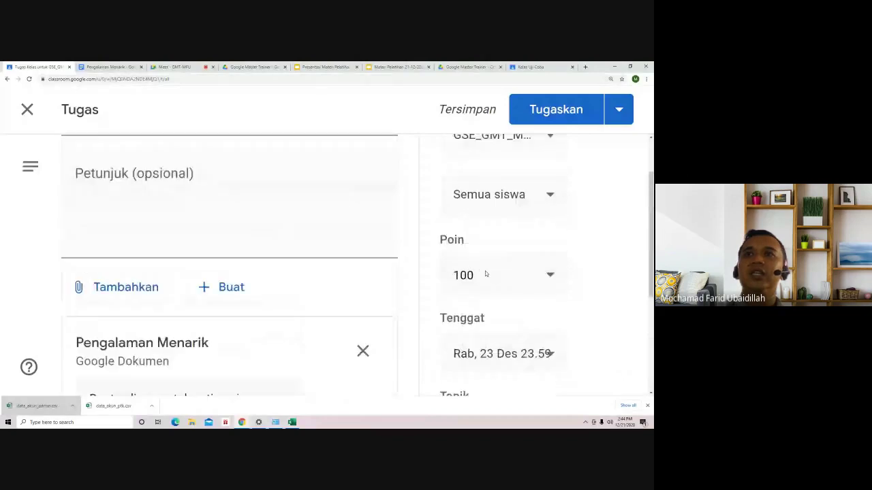
scroll(485, 273, "up", 2)
Post Pengalaman Menarik to students immediately with Tugaskan.
left_click(621, 110)
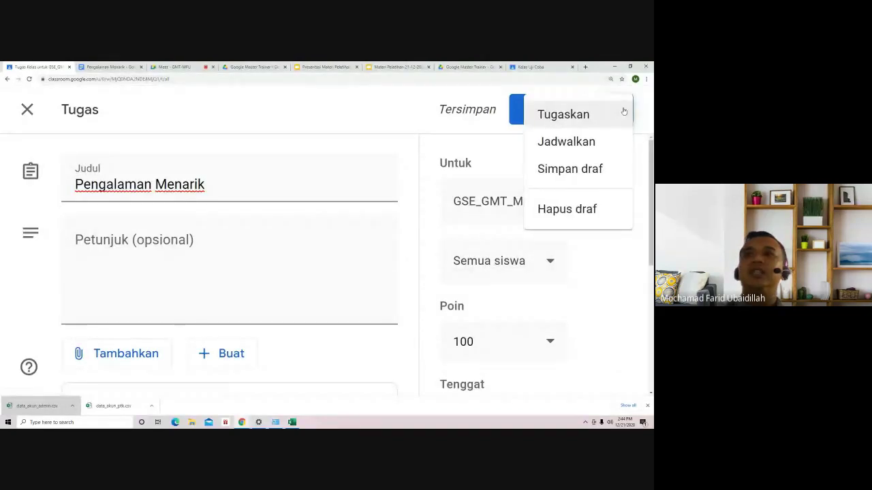
left_click(508, 131)
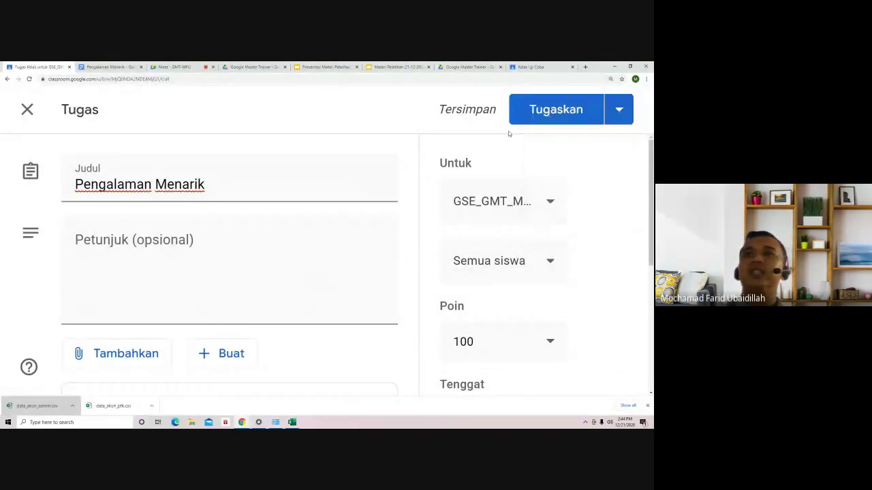
left_click(622, 114)
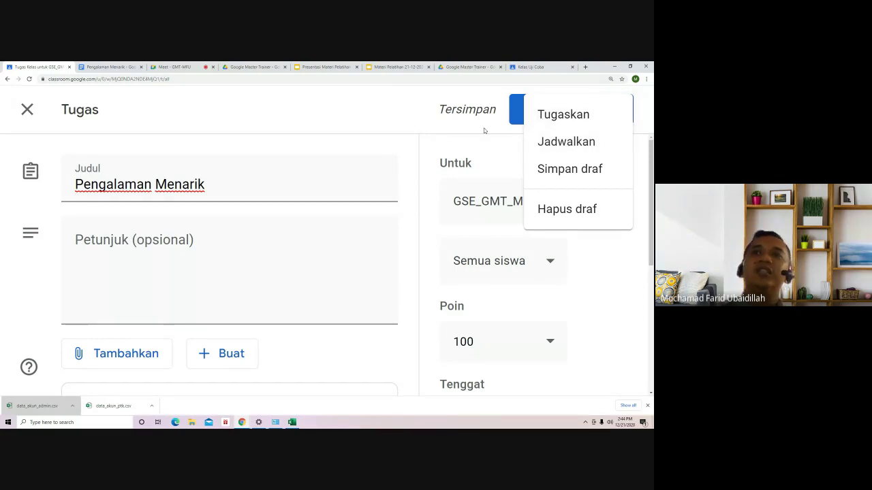
left_click(558, 113)
left_click(563, 111)
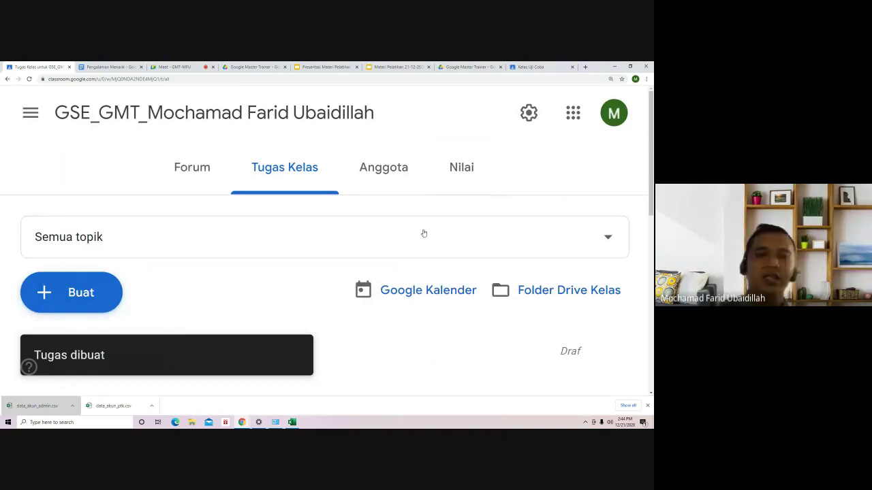
key("ctrl+minus")
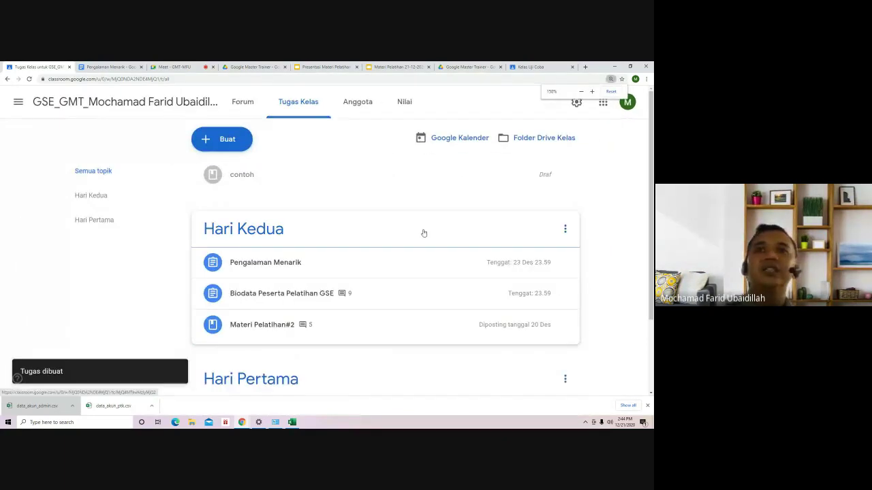
key("ctrl+minus")
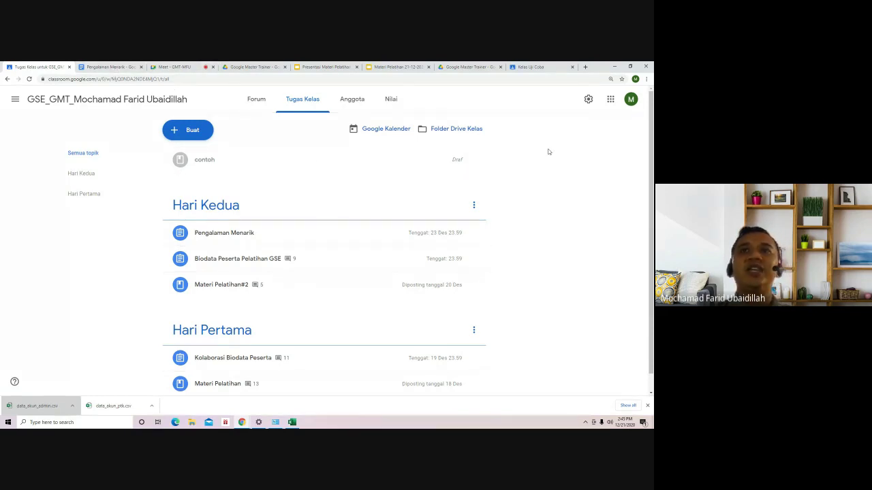
left_click(145, 101)
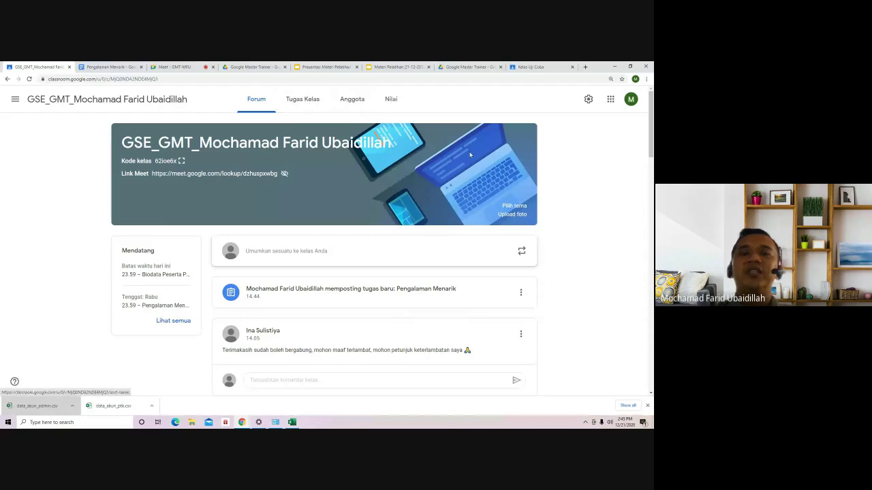
left_click(351, 101)
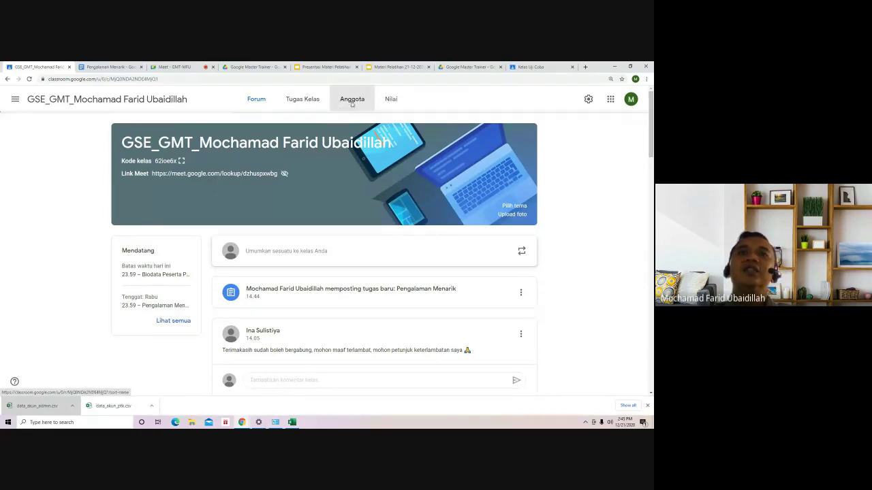
left_click(318, 103)
left_click(259, 102)
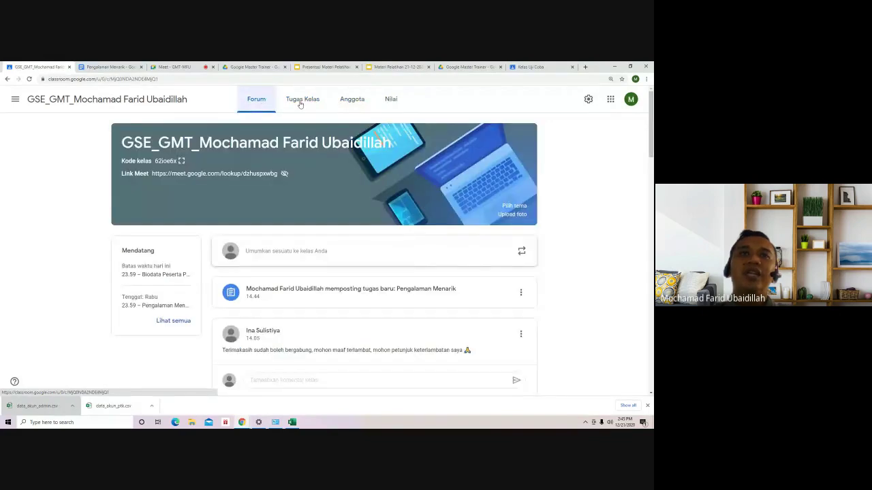
left_click(301, 102)
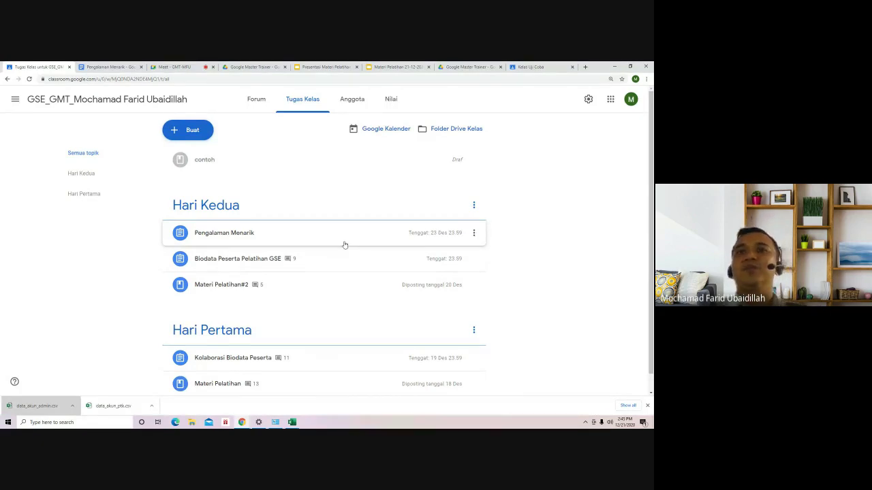
left_click(175, 67)
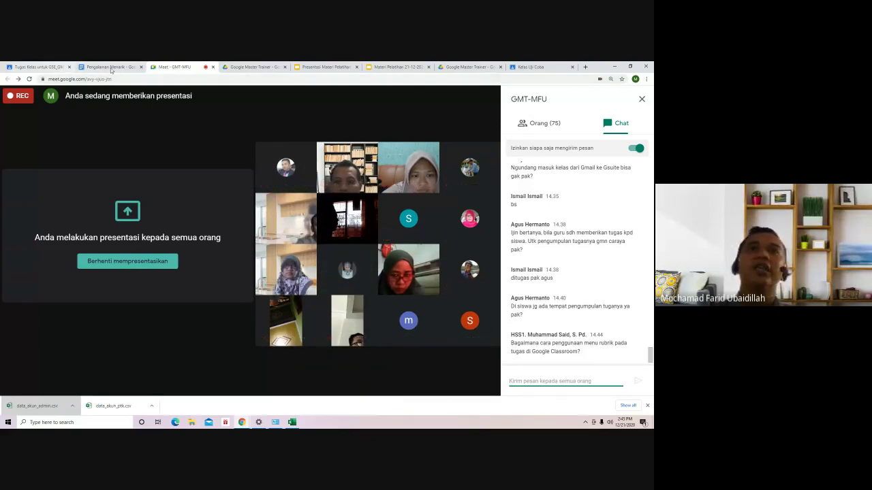
left_click(38, 67)
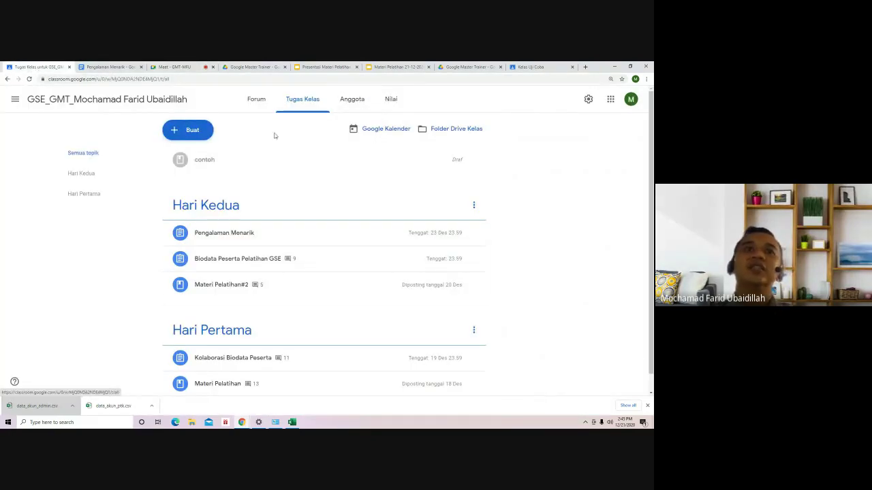
Edit the posted Pengalaman Menarik assignment and show its + Rubrik options.
left_click(240, 235)
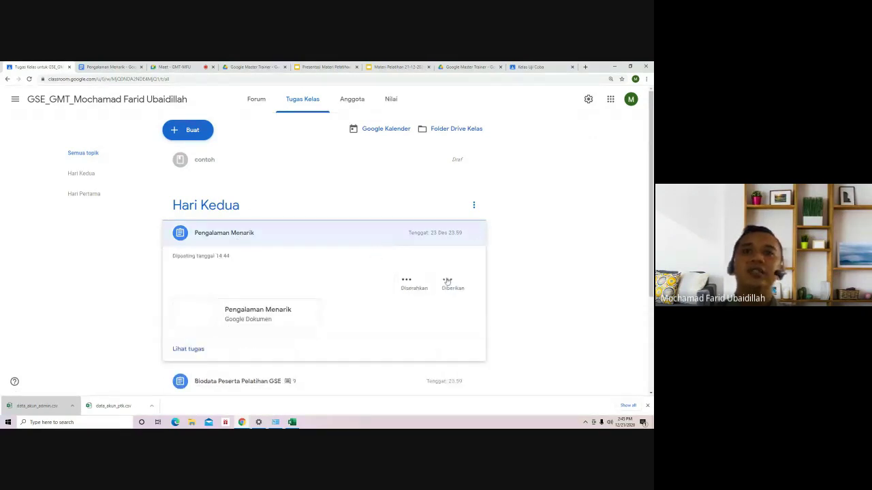
left_click(474, 233)
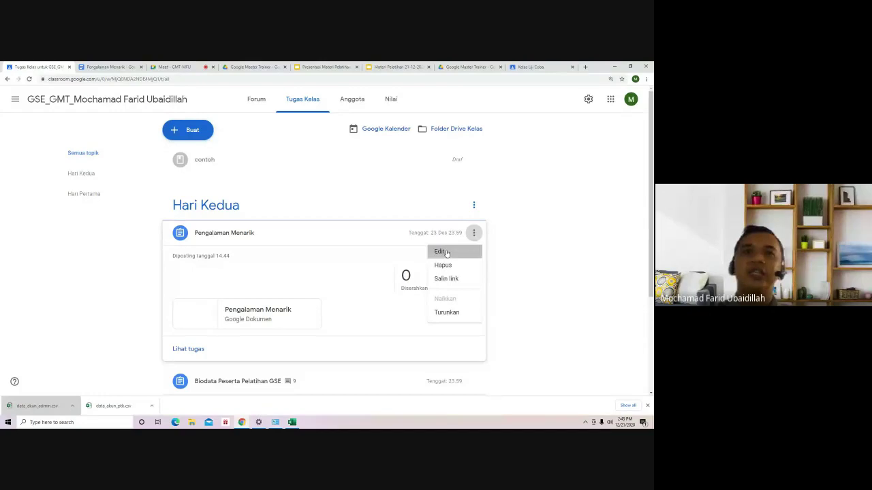
left_click(441, 252)
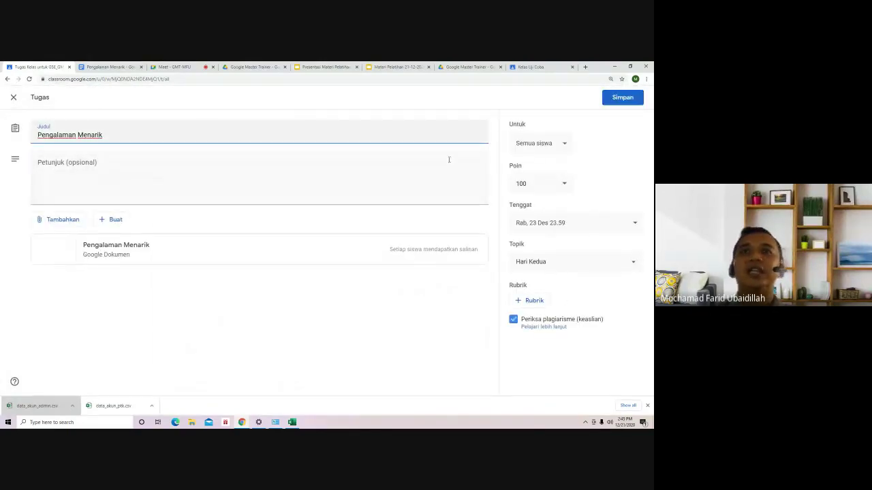
left_click(535, 304)
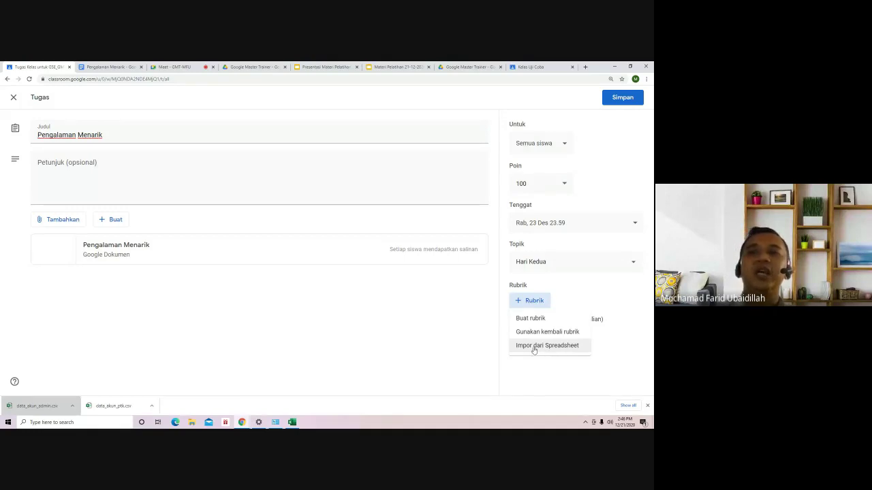
Create a new rubric with scoring kept on and level points sorted ascending (Naik).
left_click(545, 320)
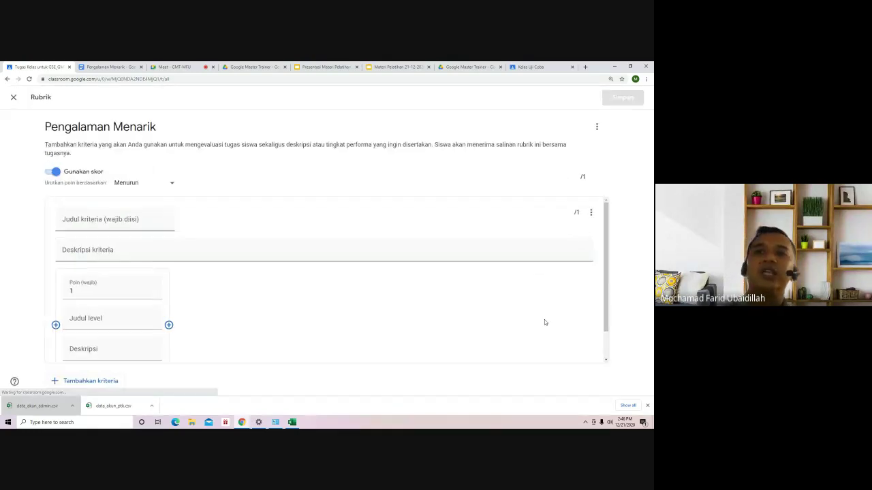
left_click(49, 175)
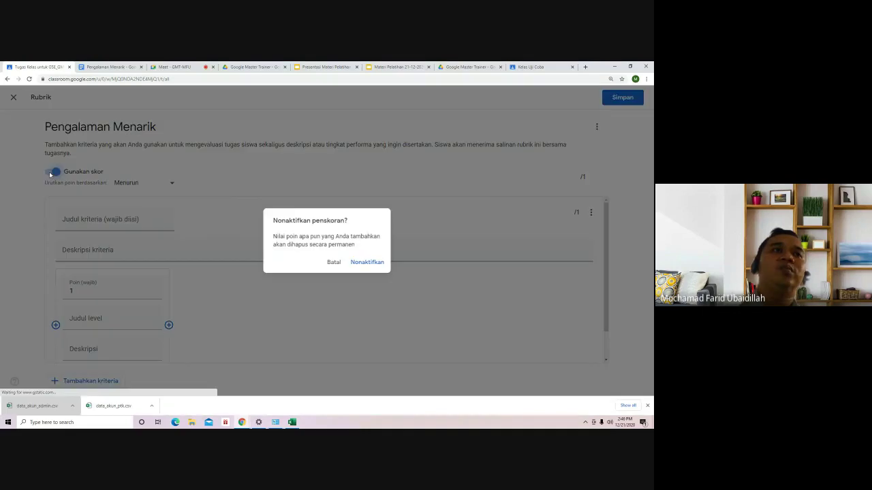
left_click(361, 263)
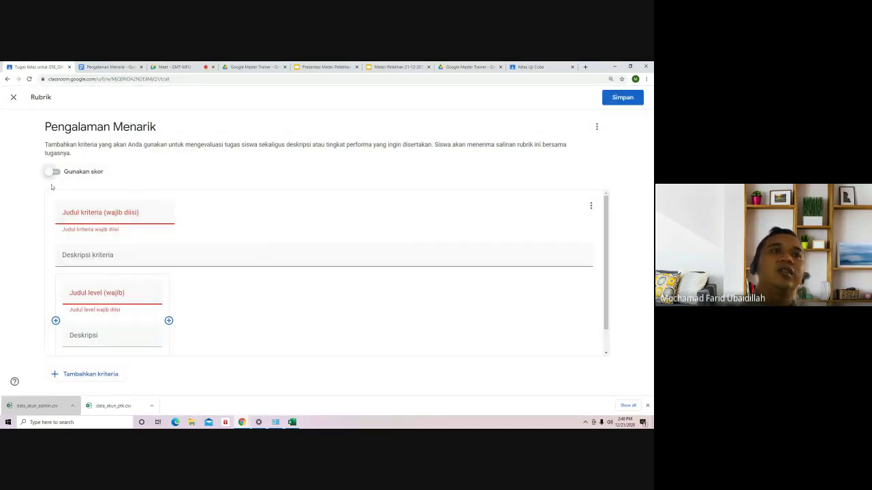
scroll(140, 317, "down", 1)
scroll(139, 298, "up", 1)
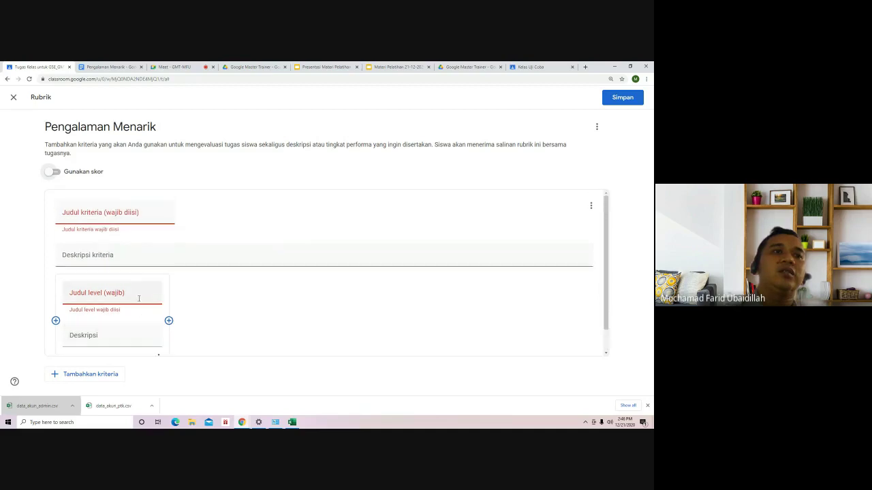
left_click(58, 173)
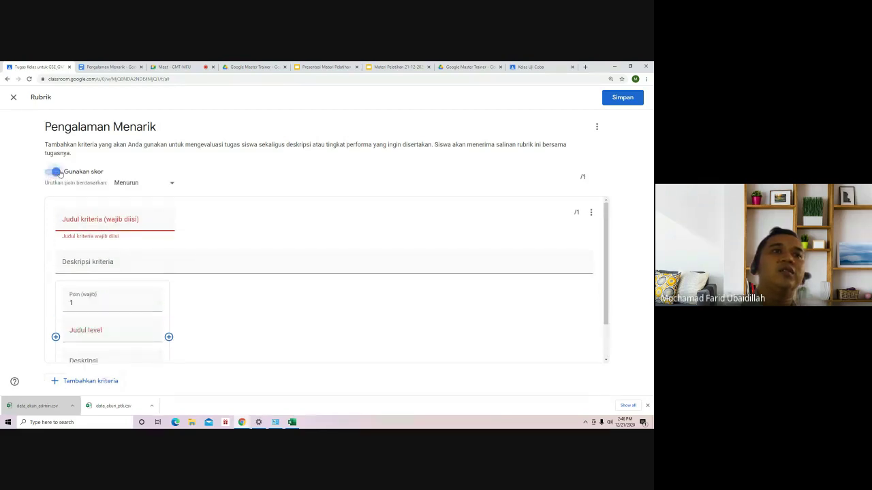
left_click(171, 183)
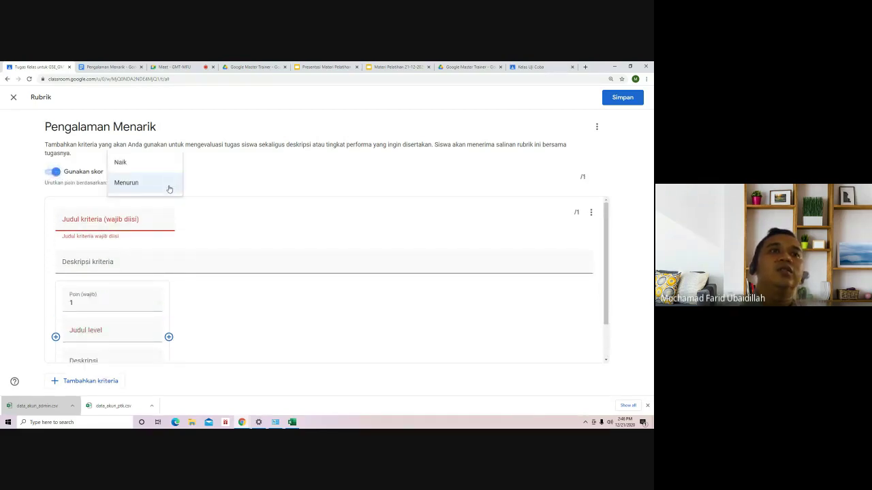
left_click(150, 162)
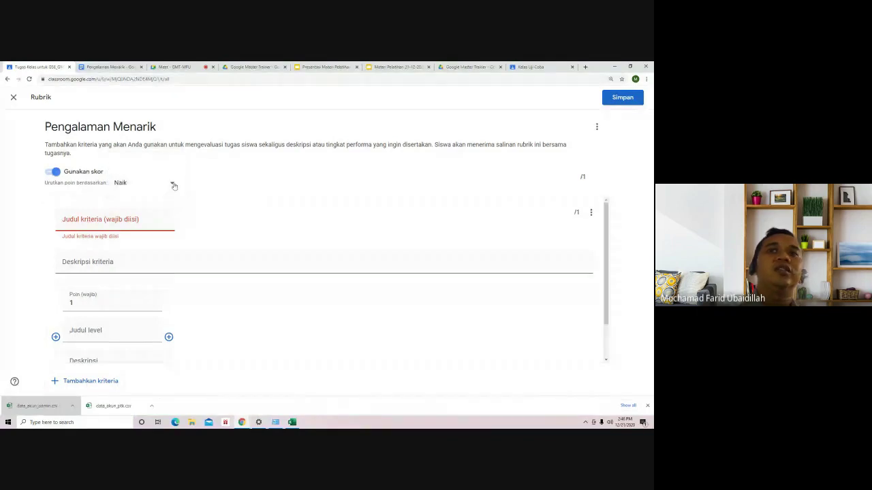
scroll(170, 249, "down", 1)
scroll(167, 245, "up", 1)
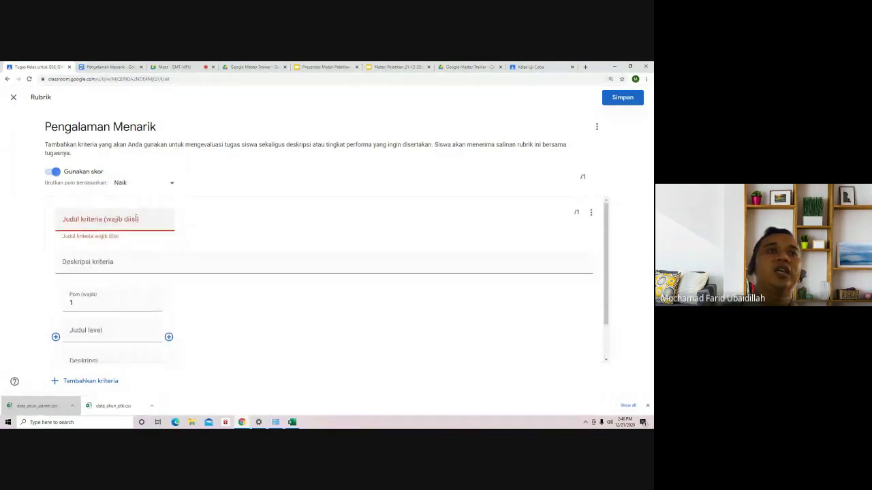
Enter criterion Kerapian, description rapi, with a first level of 4 points, sangat rapi.
left_click(139, 221)
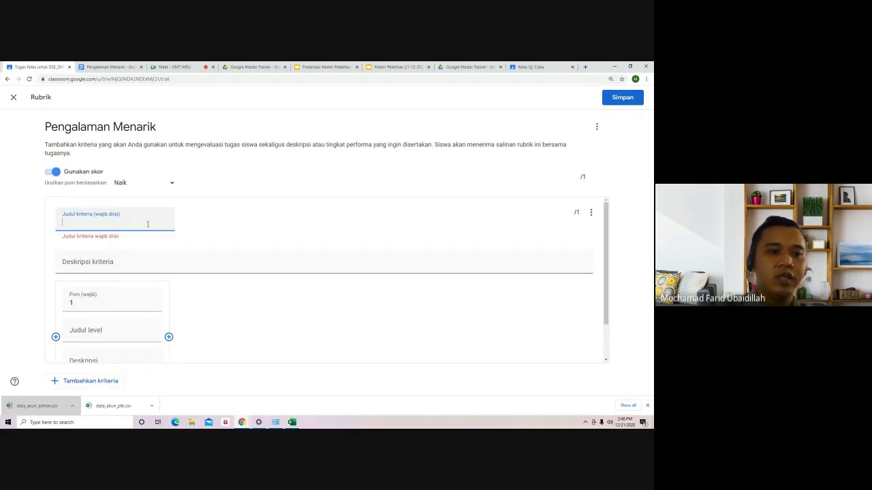
type("erapian")
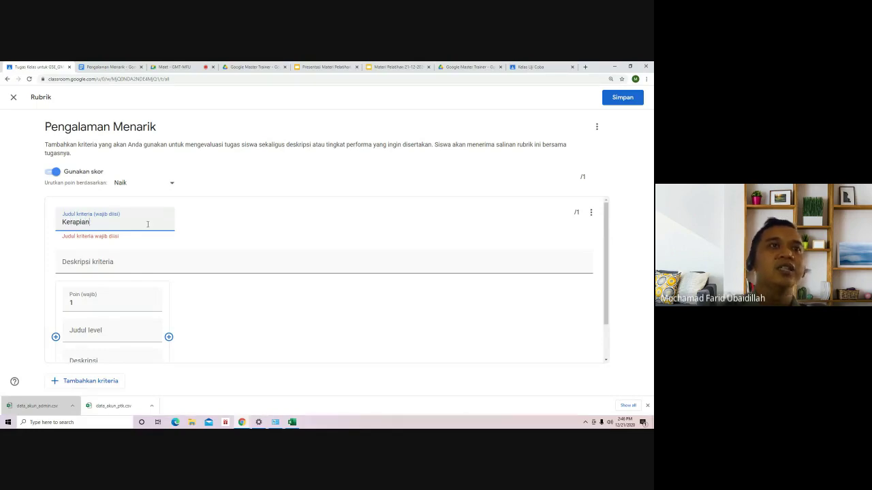
left_click(125, 262)
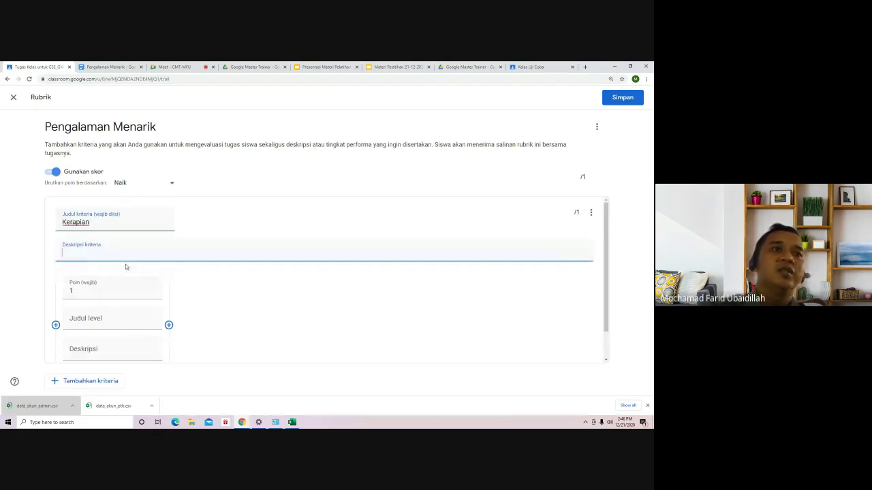
scroll(155, 260, "down", 1)
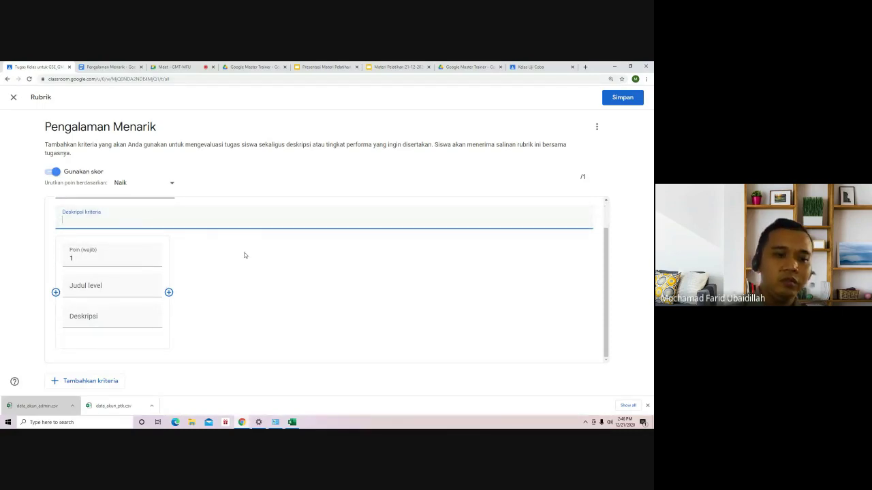
type("rapi")
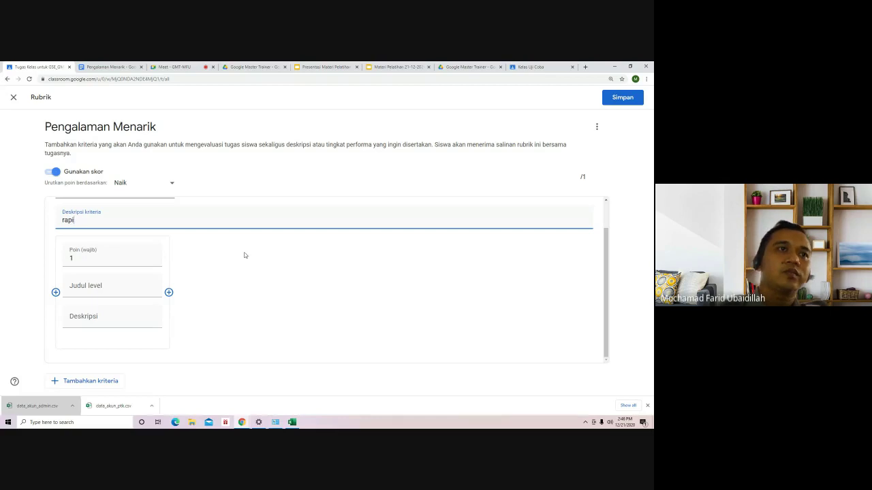
left_click(113, 263)
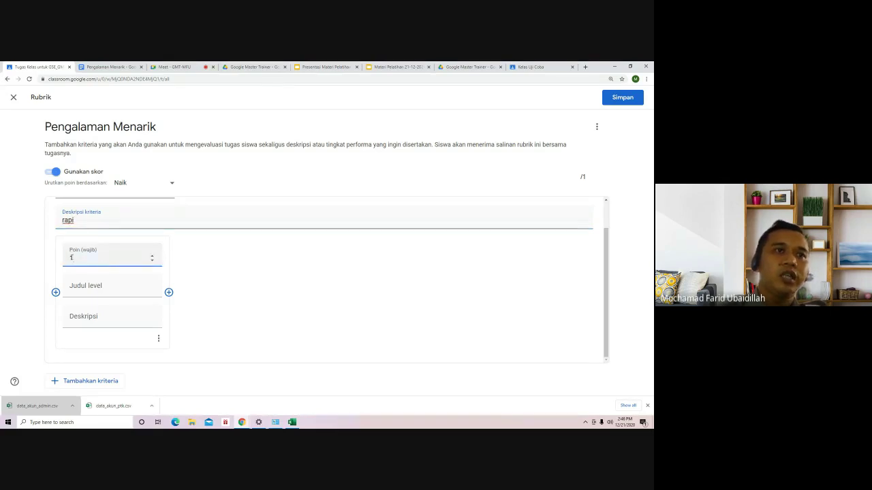
left_click_drag(71, 258, 68, 258)
type("4")
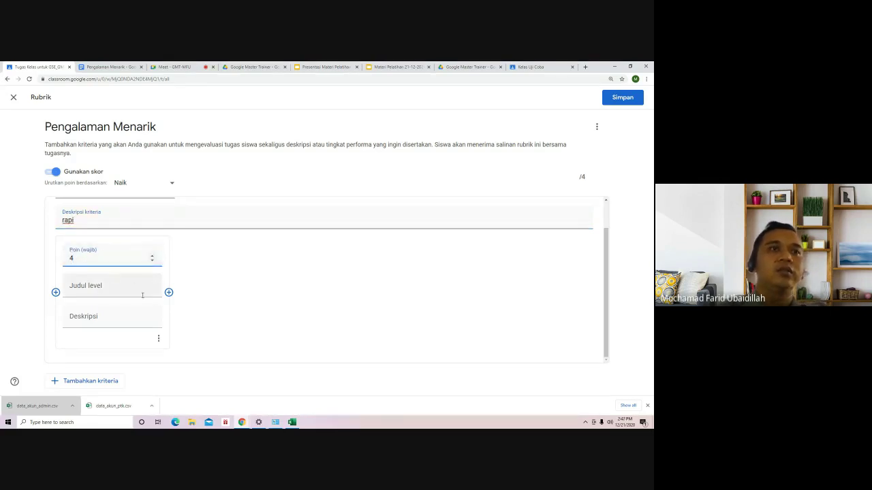
left_click(139, 290)
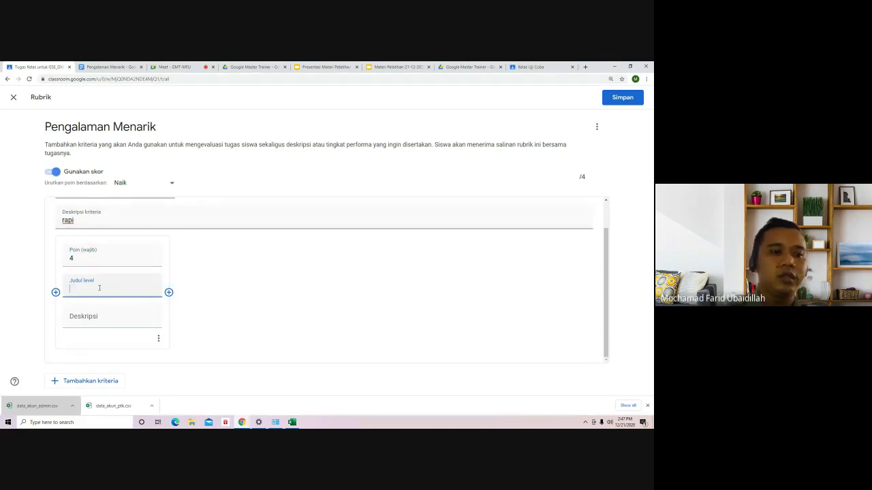
type("sangat rapi")
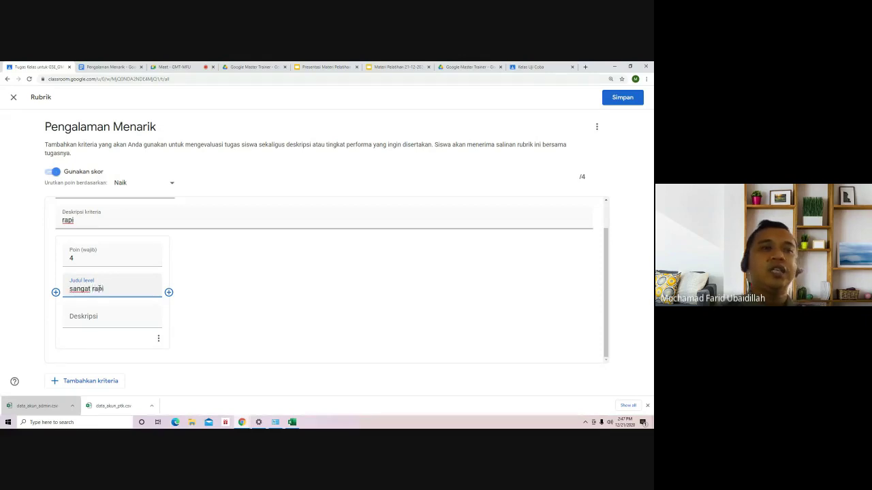
left_click(124, 325)
left_click(159, 338)
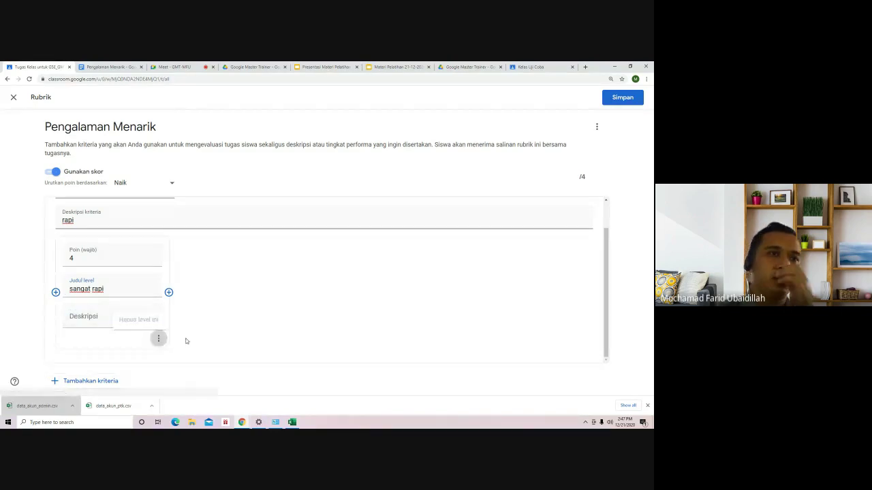
Add the levels rapi (3), cukup rapi (2) and kurang rapi (1).
left_click(169, 292)
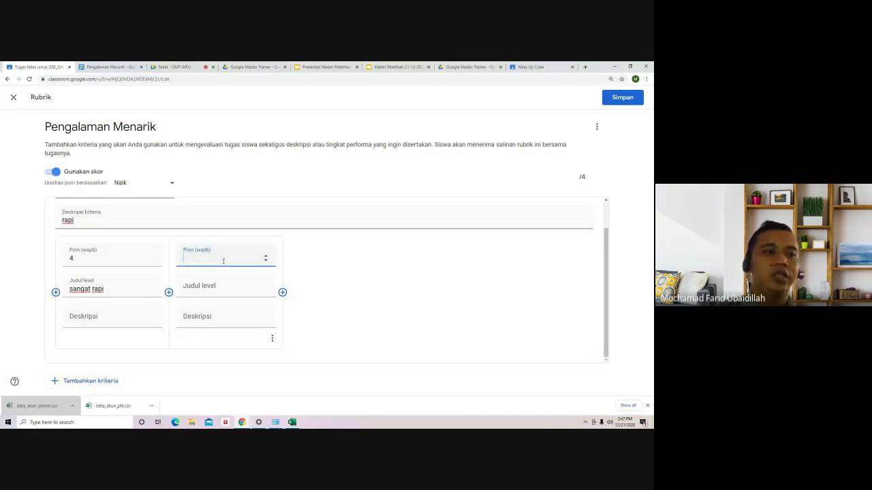
left_click(218, 287)
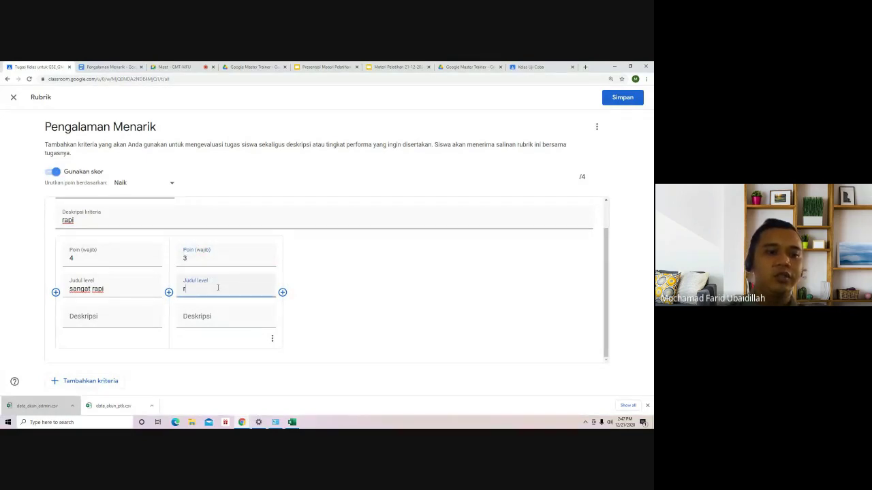
left_click(282, 292)
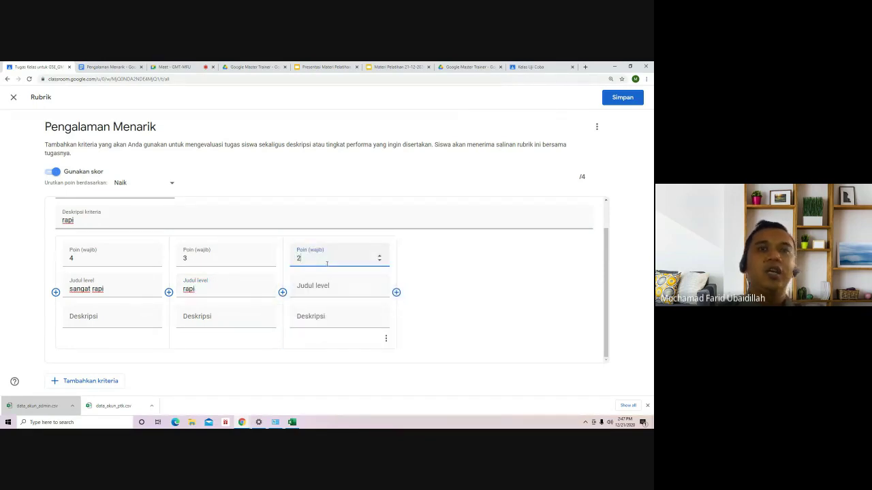
type("2")
left_click(341, 289)
type("cuk")
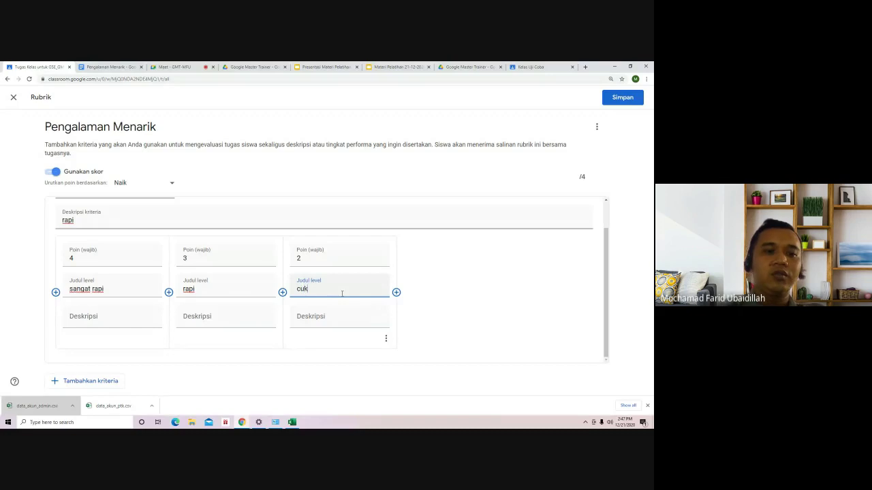
type("up rapi")
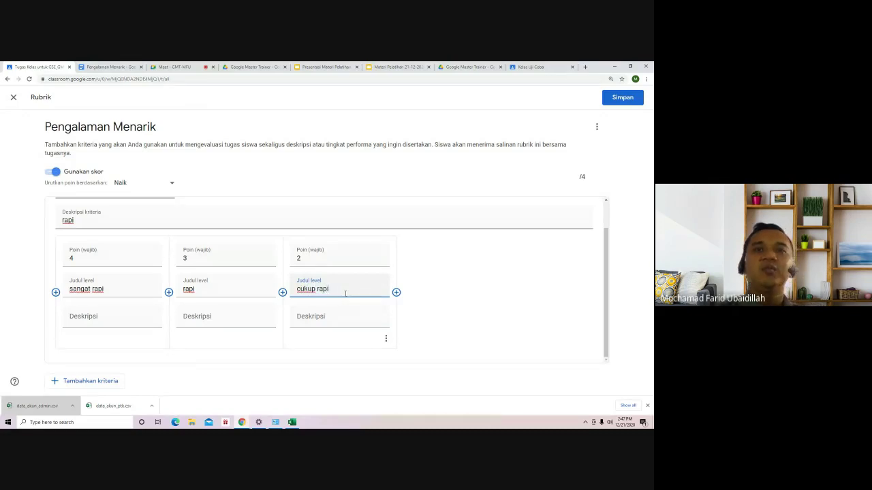
left_click(395, 292)
type("1")
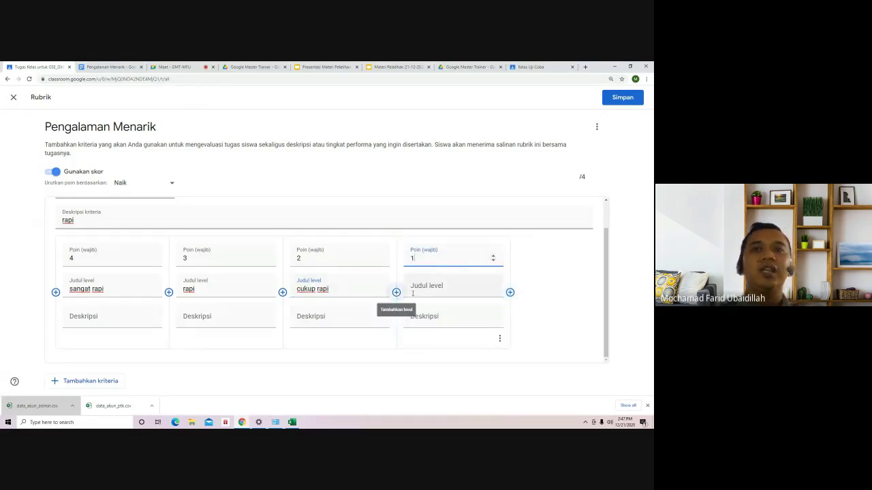
left_click(423, 291)
type("kuran")
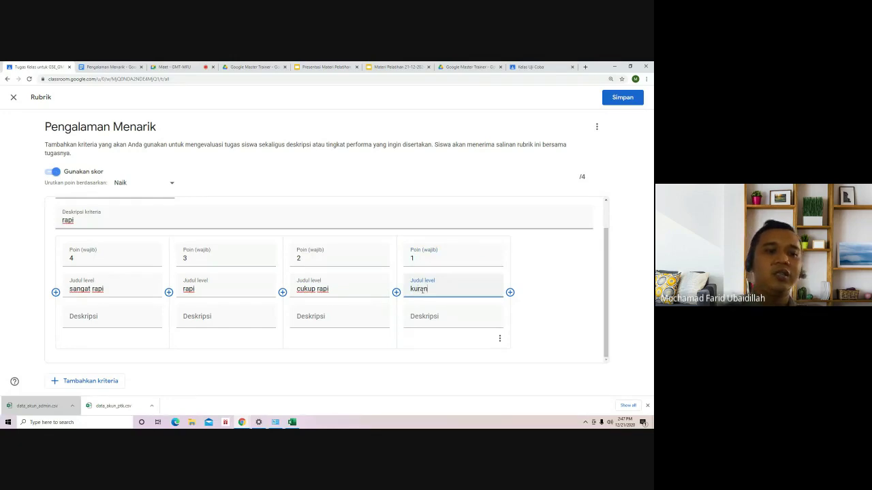
type("g rapi")
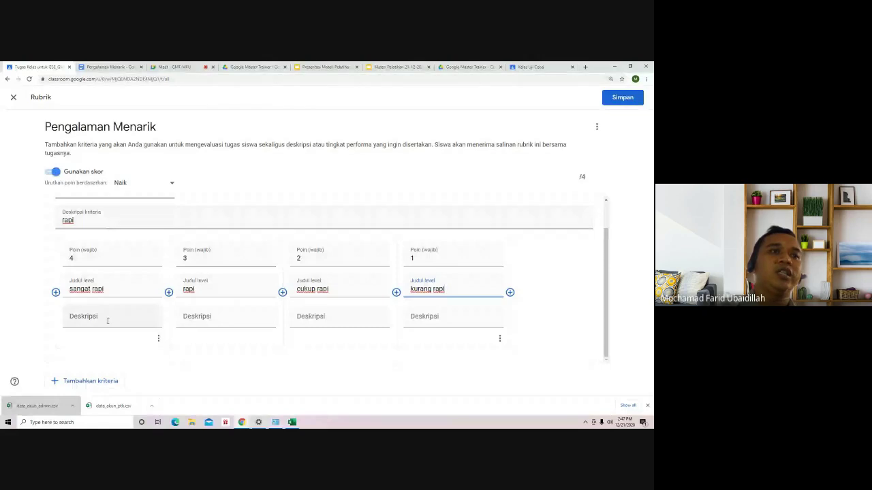
left_click(93, 382)
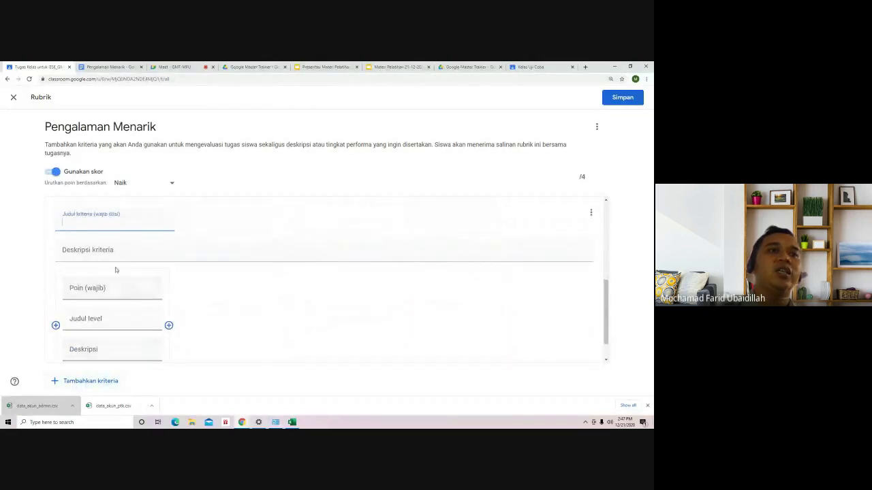
Title the second criterion kemenarikan, with a first level of 4 points, sangat menarik.
scroll(138, 262, "up", 2)
scroll(137, 262, "up", 3)
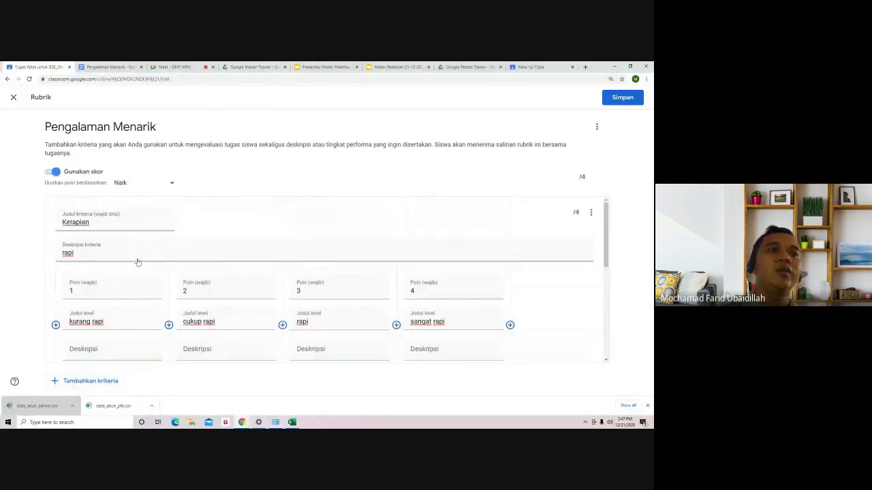
scroll(135, 266, "down", 6)
scroll(209, 283, "up", 2)
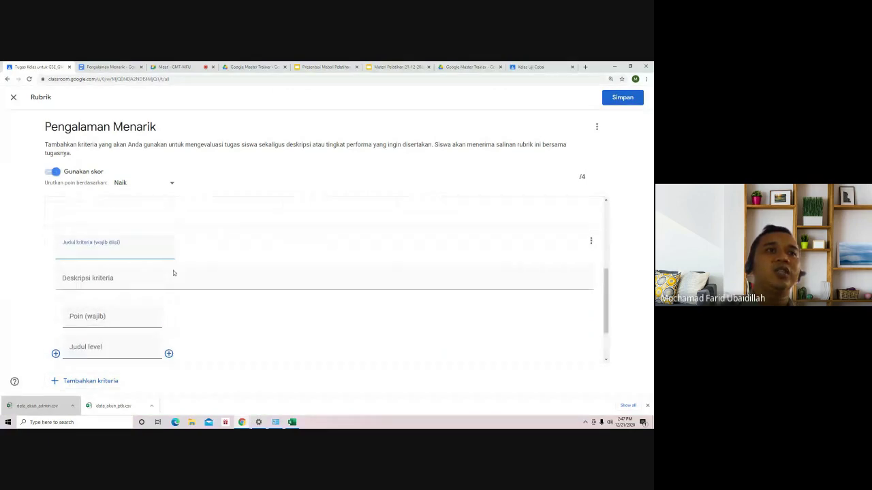
type("ke")
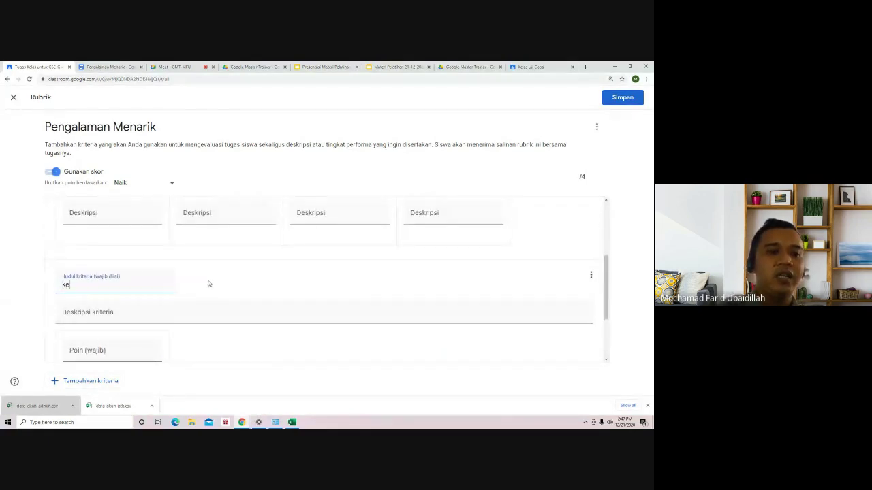
type("menarikan")
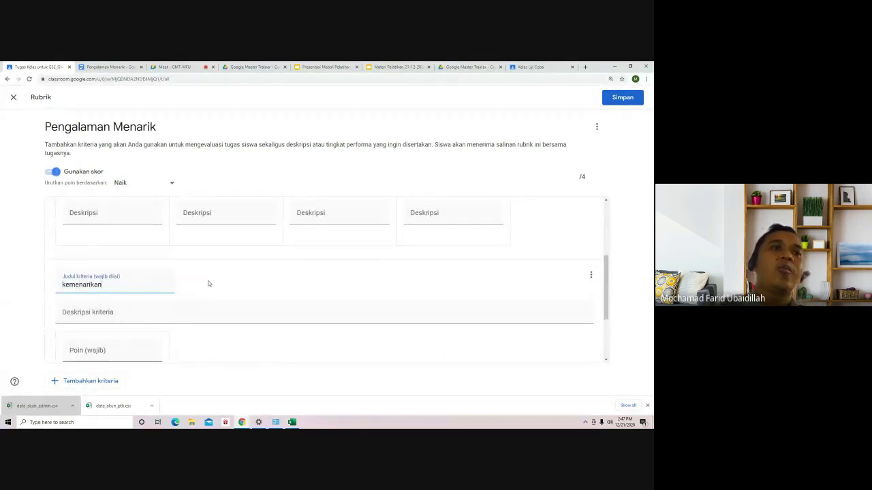
scroll(136, 306, "down", 2)
left_click(110, 258)
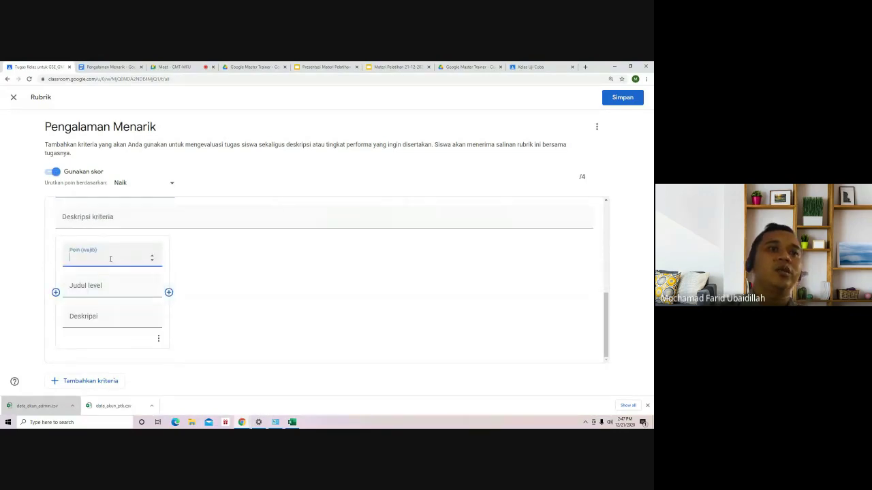
type("4")
left_click(104, 289)
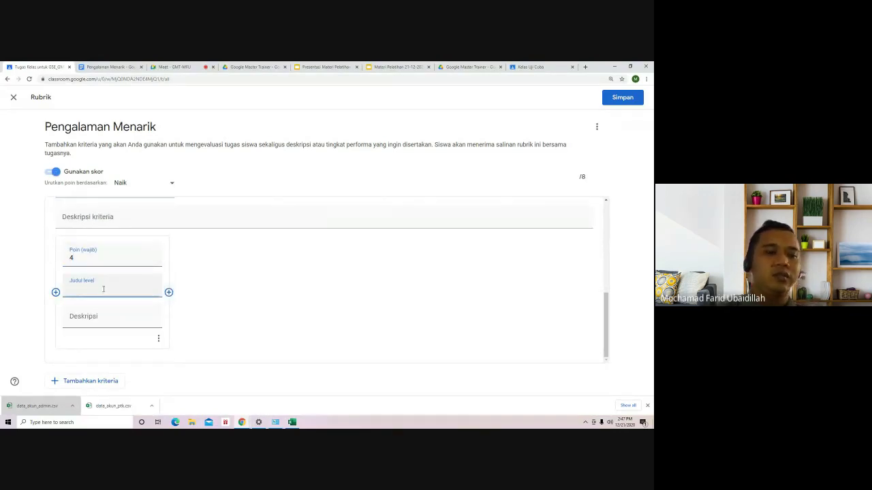
type("sangat")
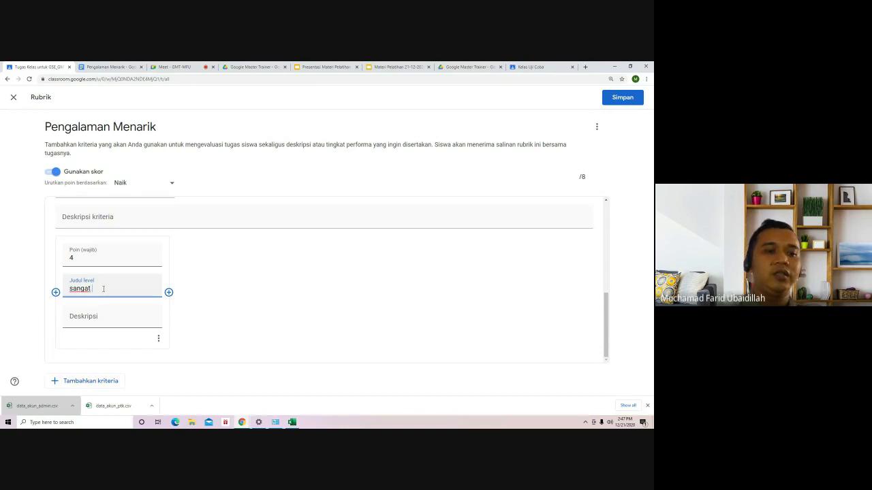
type(" meija")
left_click(90, 288)
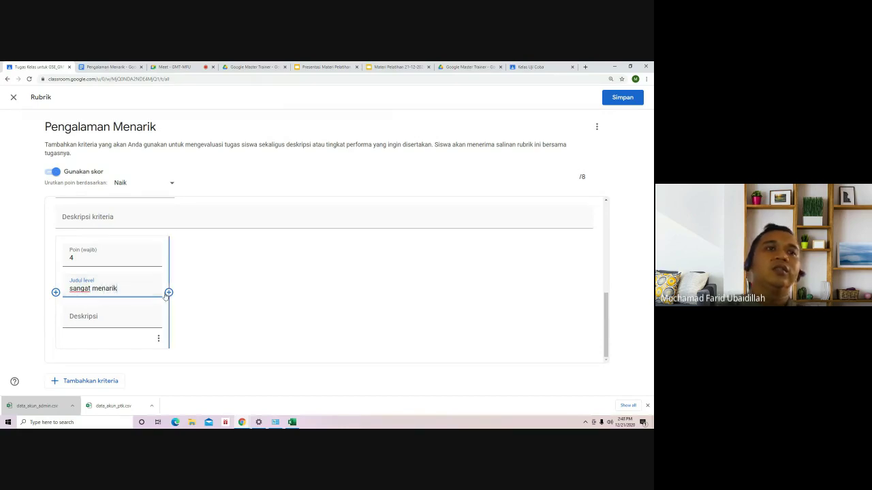
key("Delete")
type("n")
Add the levels menarik (3), cukup menarik (2) and kurang menarik (1).
left_click(168, 292)
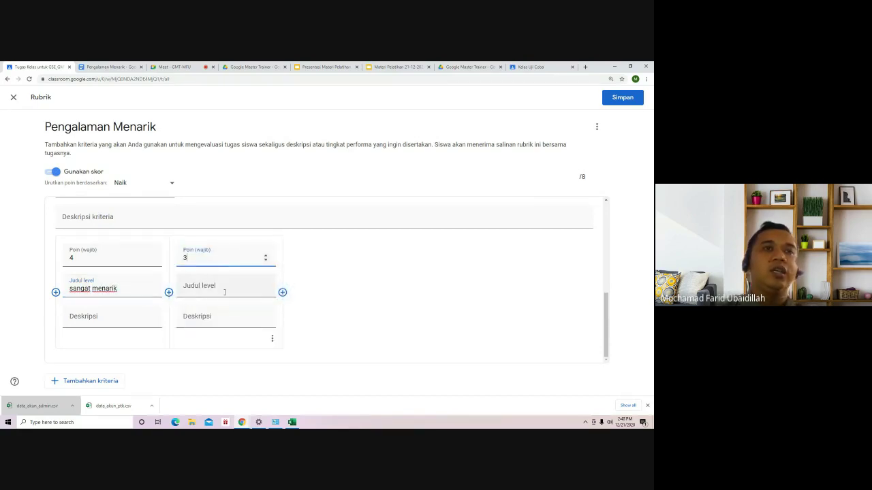
left_click(226, 286)
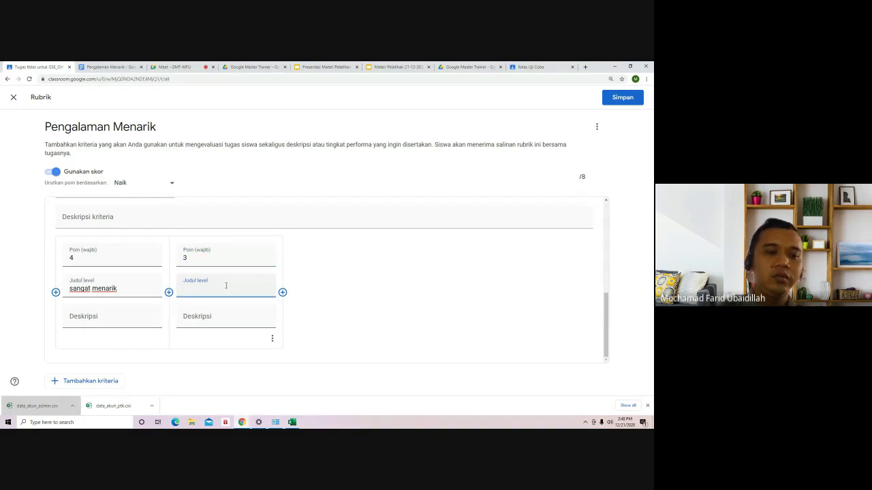
type("menarik")
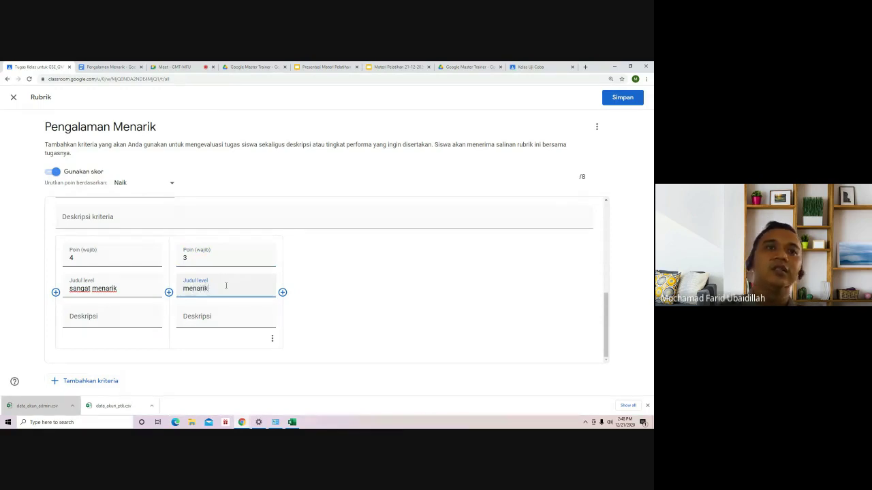
left_click(282, 292)
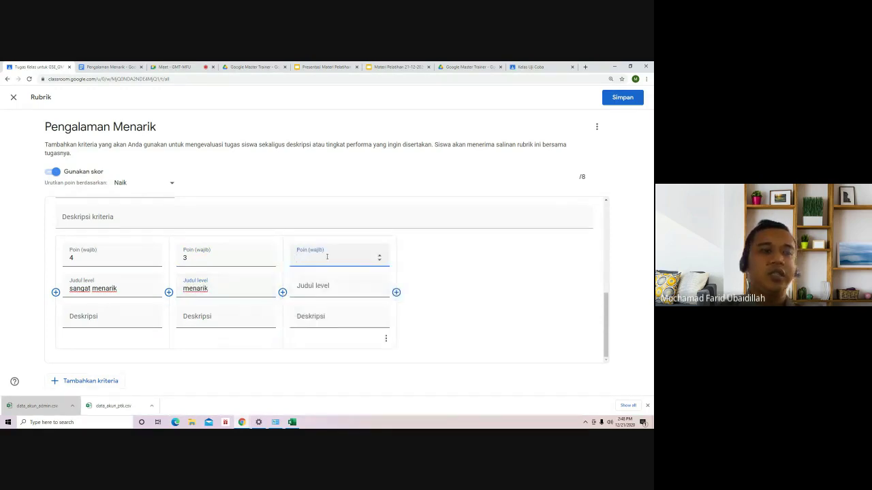
type("2")
left_click(339, 287)
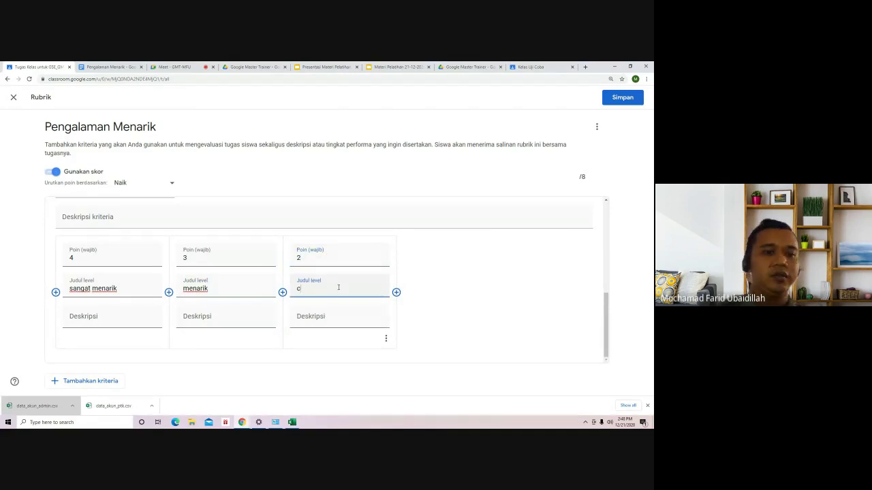
type("cukup")
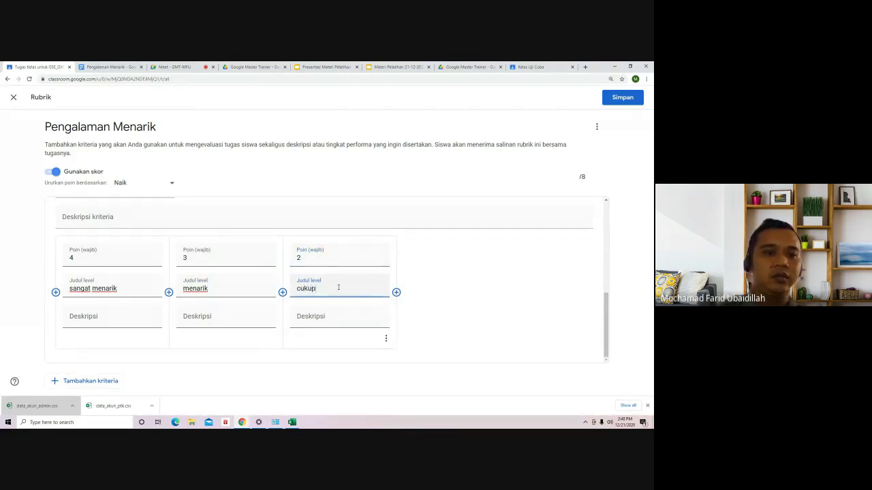
type(" menarik")
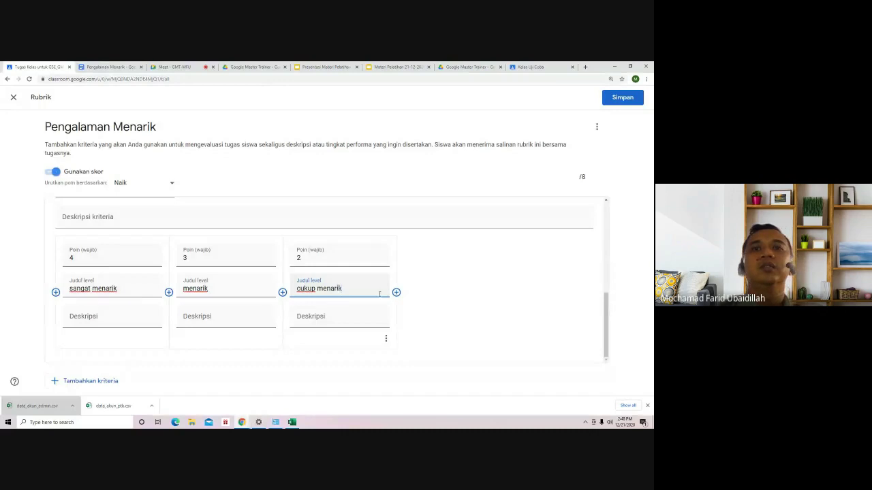
left_click(395, 293)
type("1")
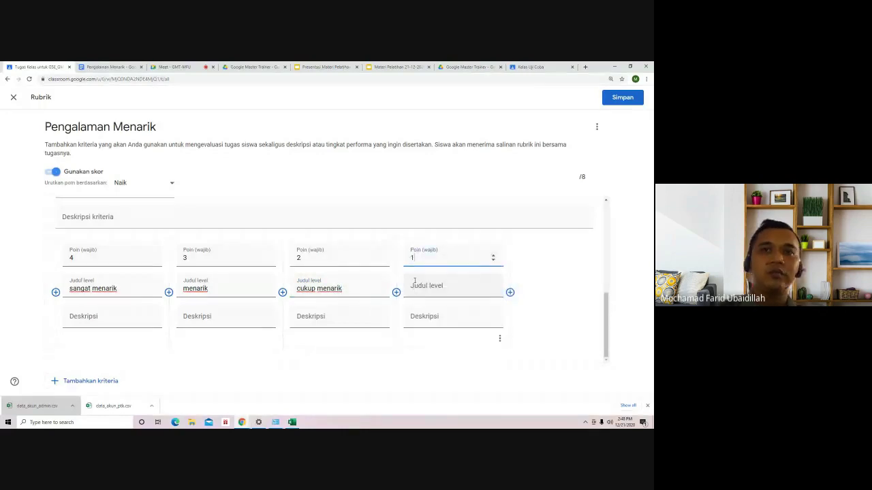
left_click(432, 285)
type("kurang")
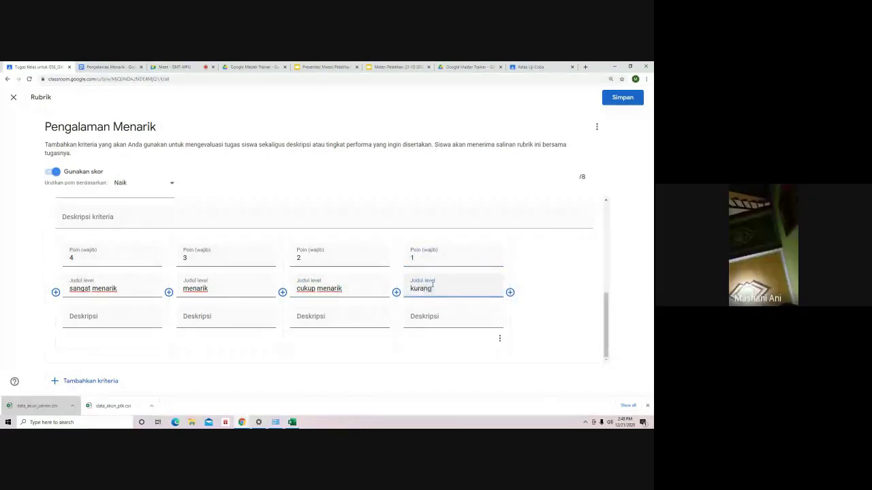
type(" menarik")
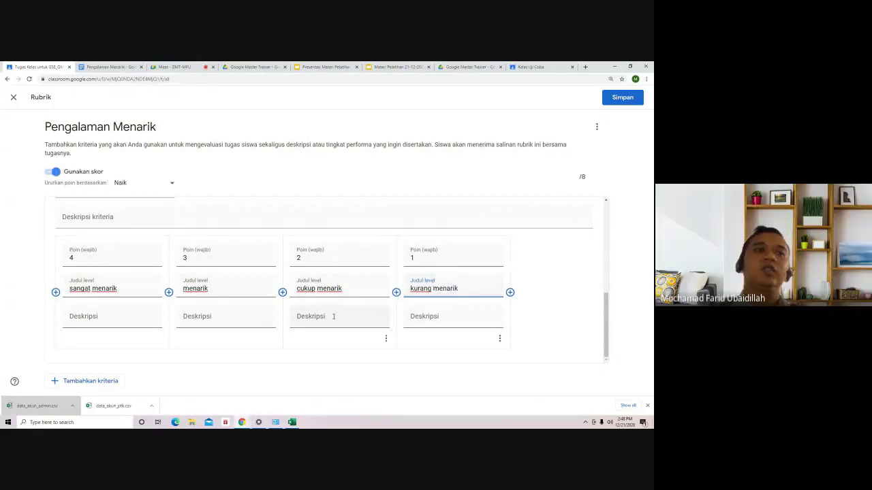
scroll(251, 293, "down", 3)
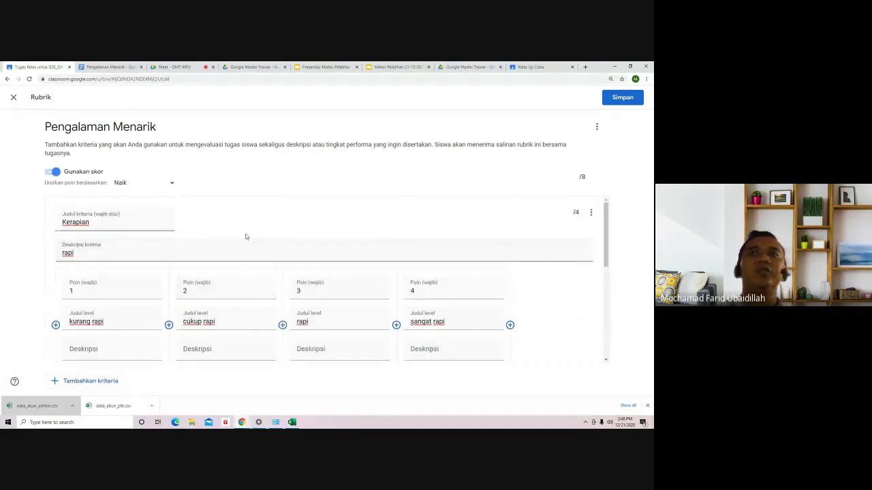
Save the rubric and the assignment, then switch to the Meet call tab.
left_click(618, 99)
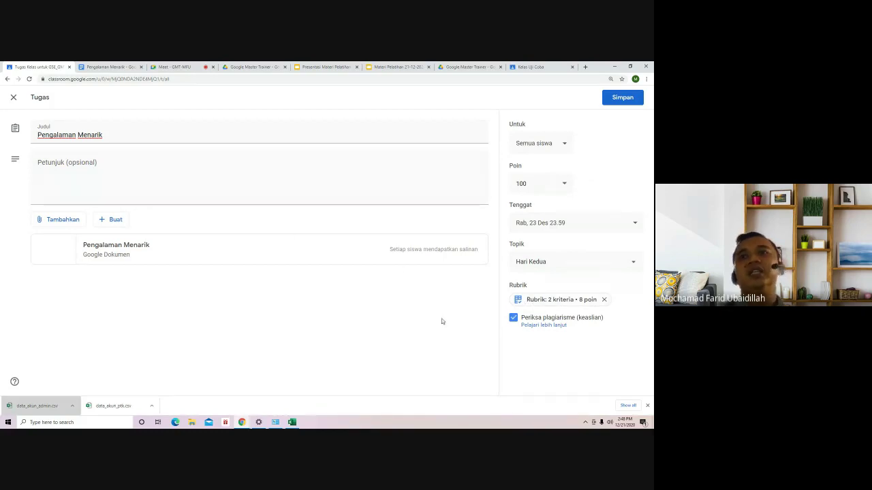
left_click(612, 102)
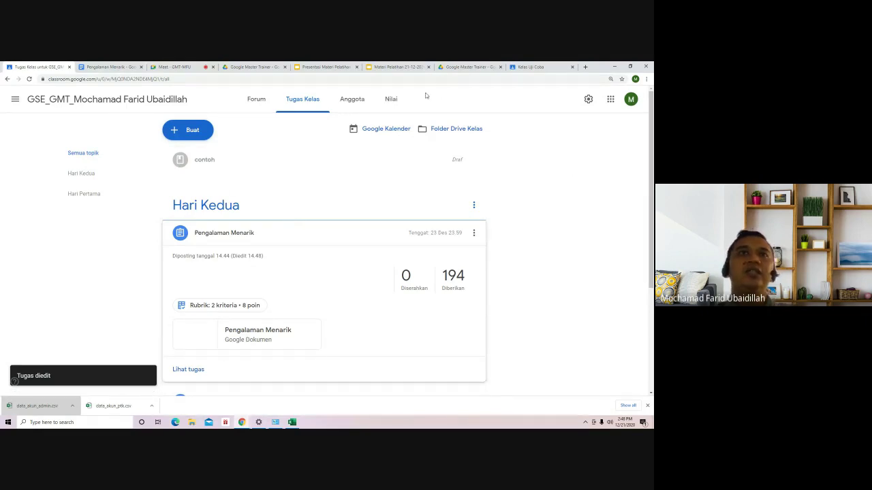
left_click(155, 67)
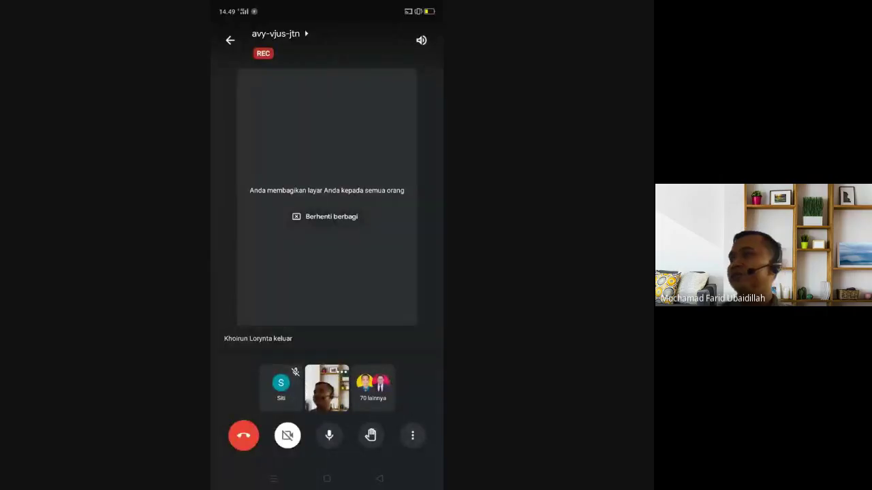
On the shared phone, switch from Meet to the browser showing Pengalaman Menarik.
left_click(273, 479)
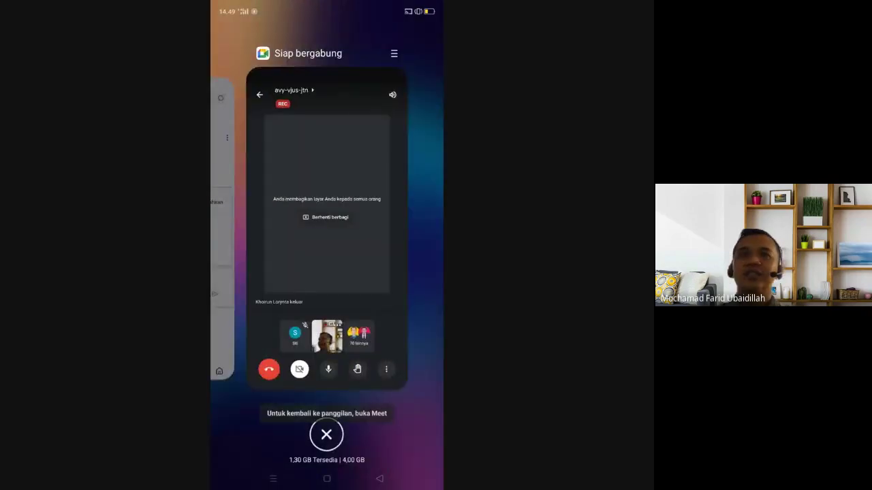
left_click(327, 225)
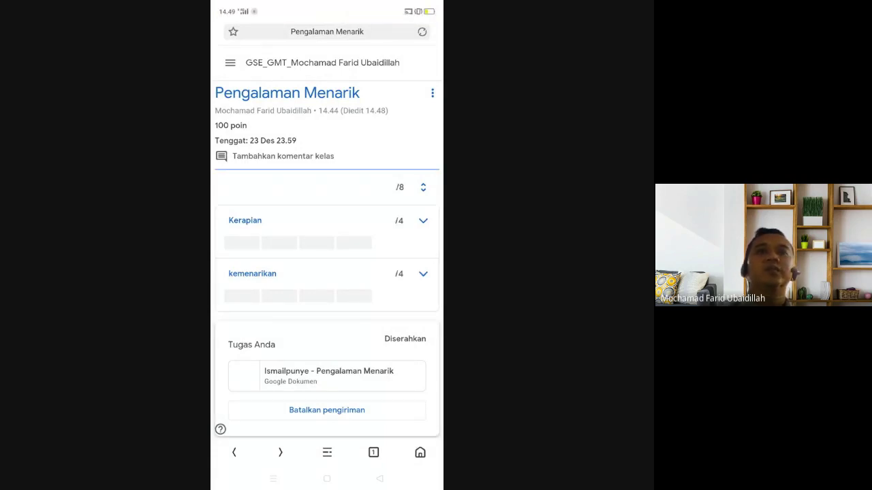
left_click(230, 62)
left_click(259, 107)
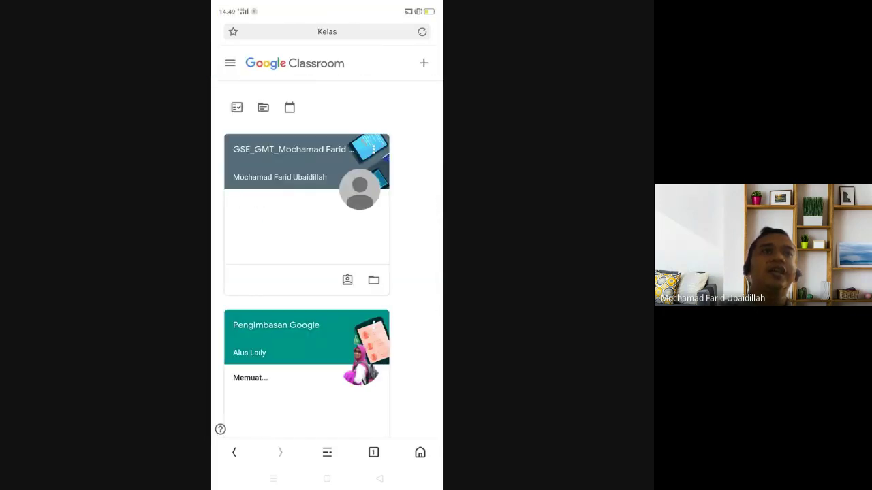
left_click(289, 149)
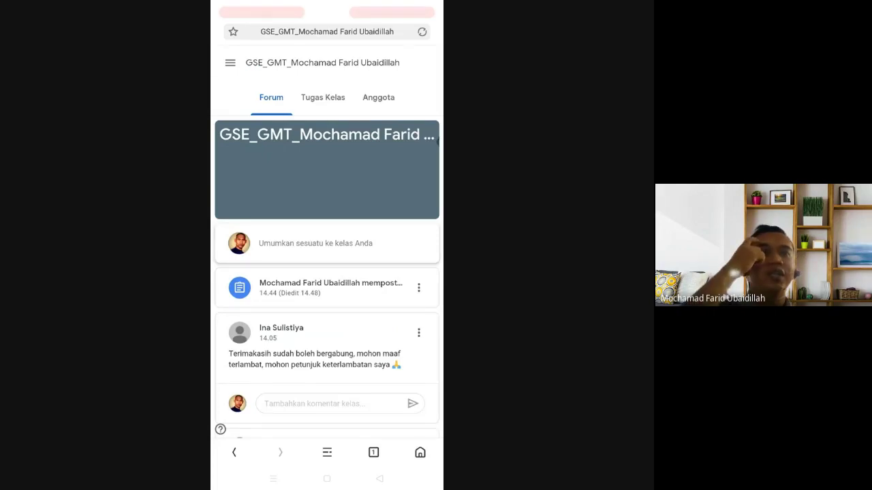
left_click(323, 97)
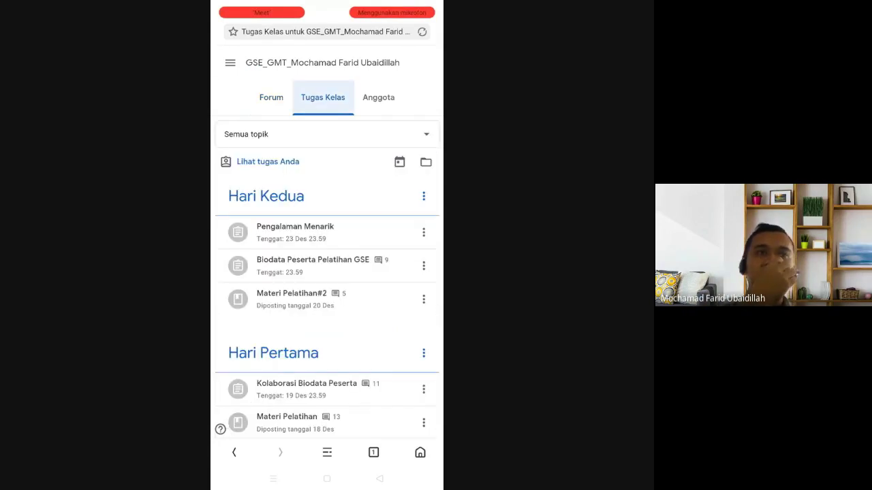
scroll(327, 272, "down", 1)
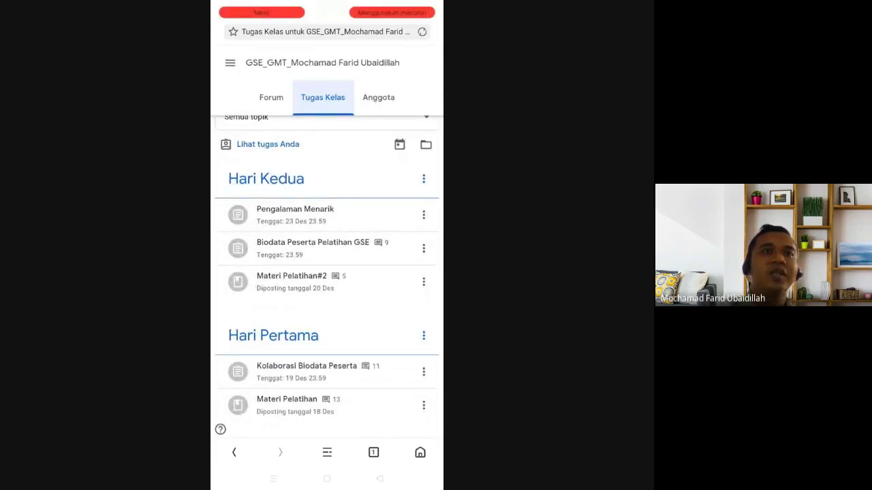
left_click(295, 215)
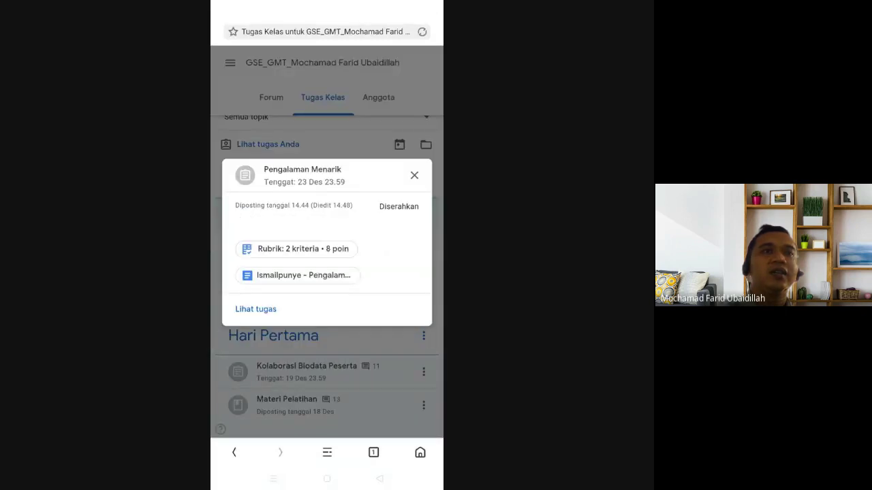
left_click(256, 309)
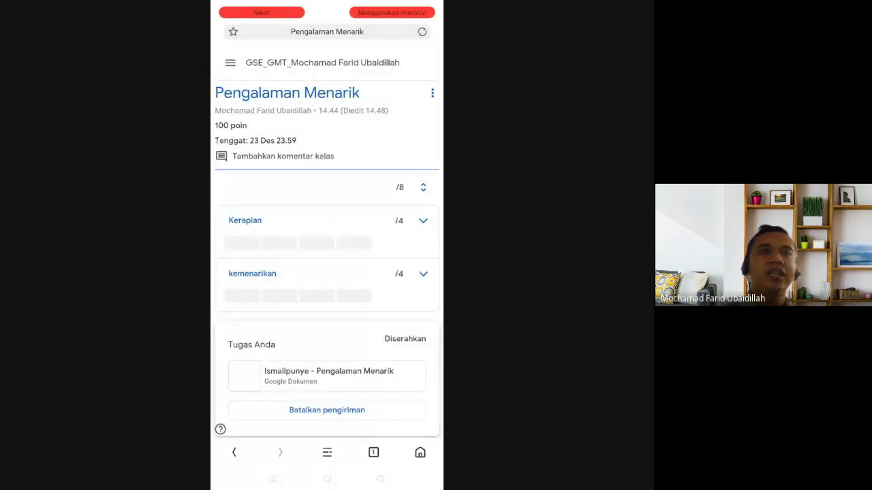